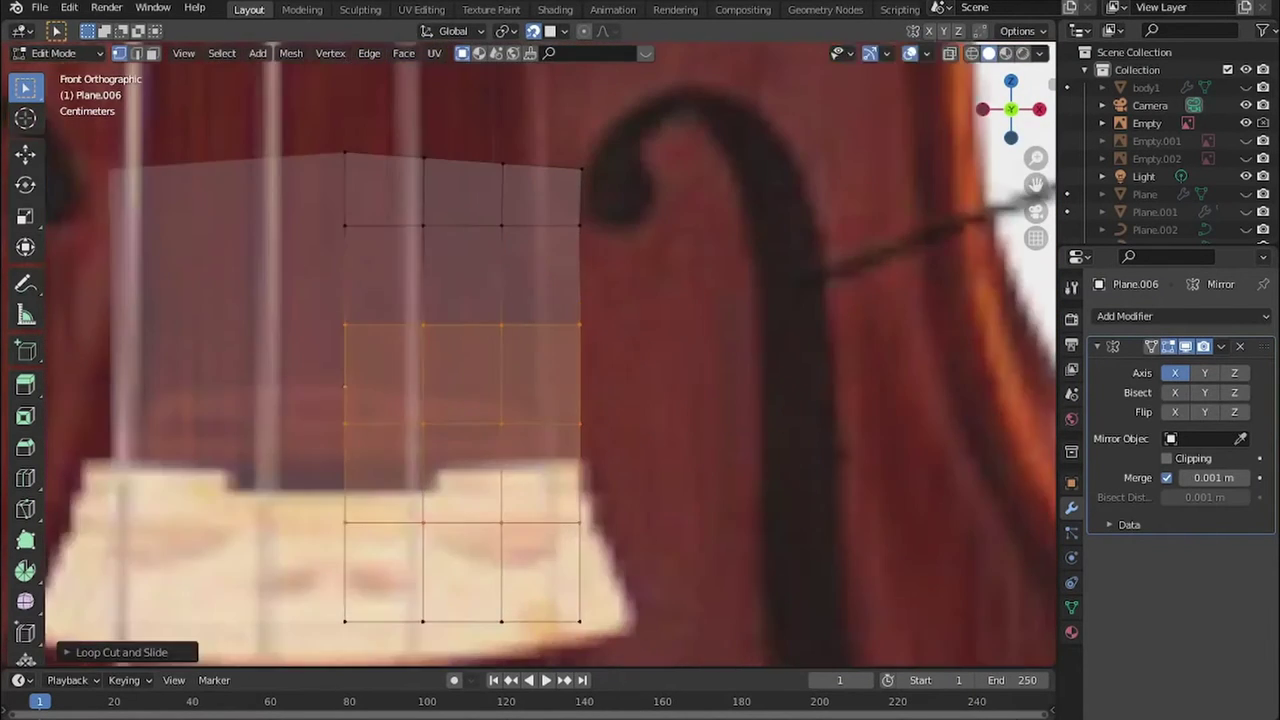
# - Extrude faces from the border edge along the f-hole curl and straighten the edge
pyautogui.press('Return')
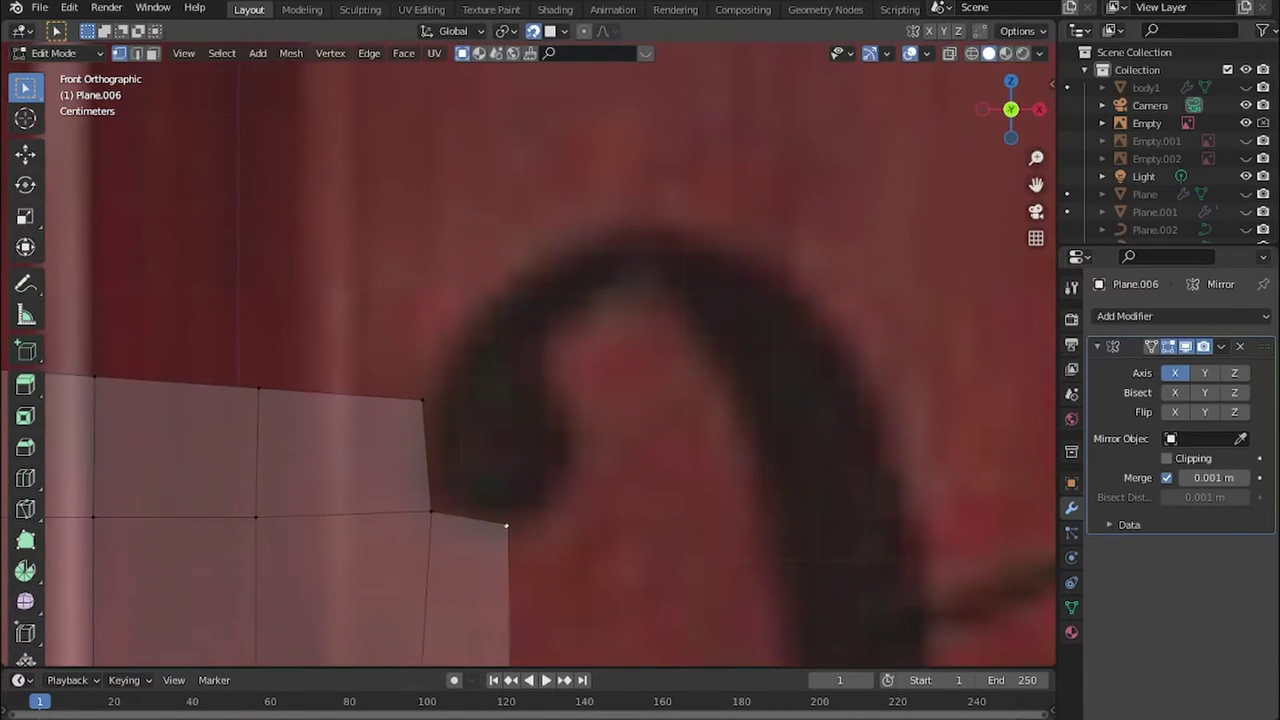
pyautogui.press('e')
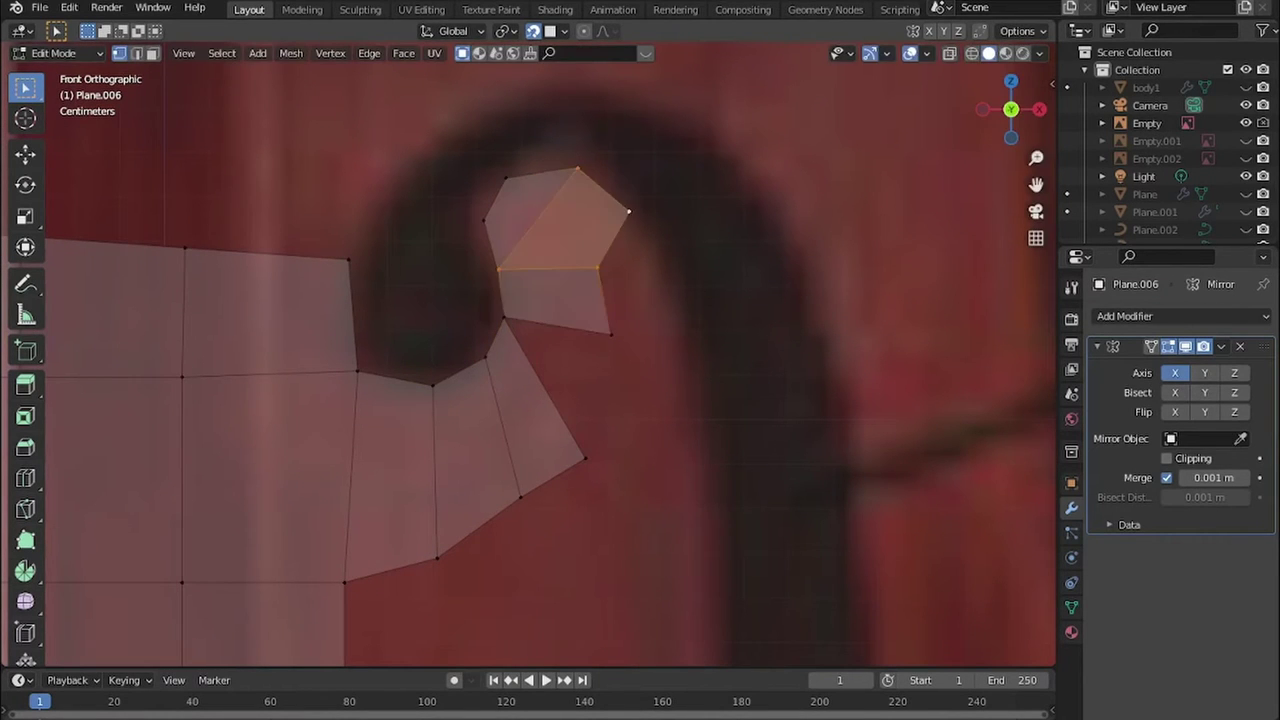
pyautogui.press('e')
pyautogui.press('Return')
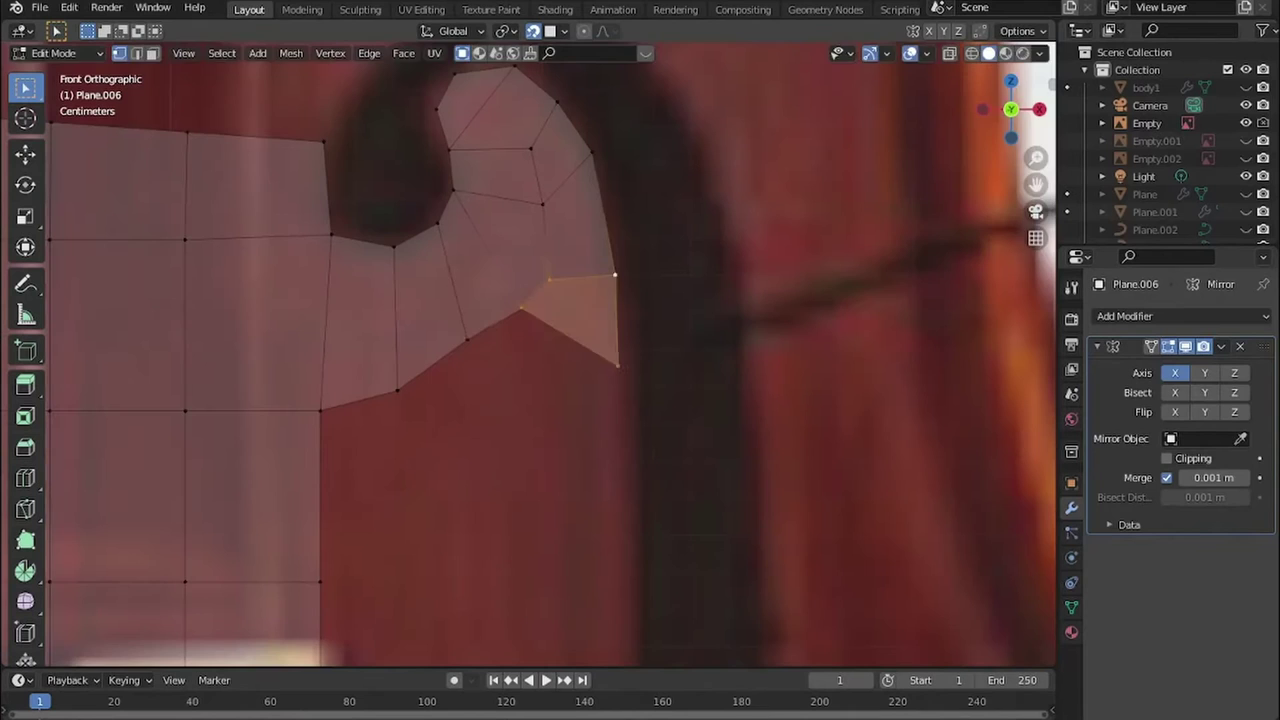
pyautogui.scroll(3, 540, 350)
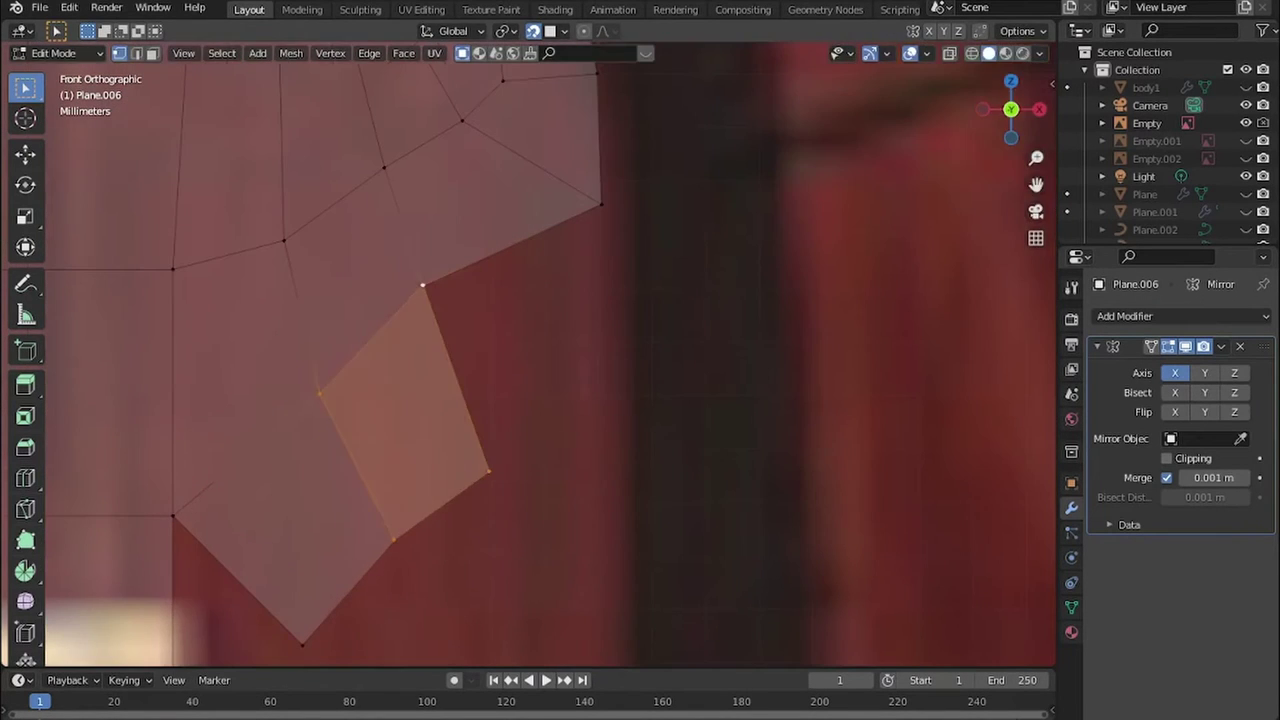
pyautogui.scroll(-3, 528, 355)
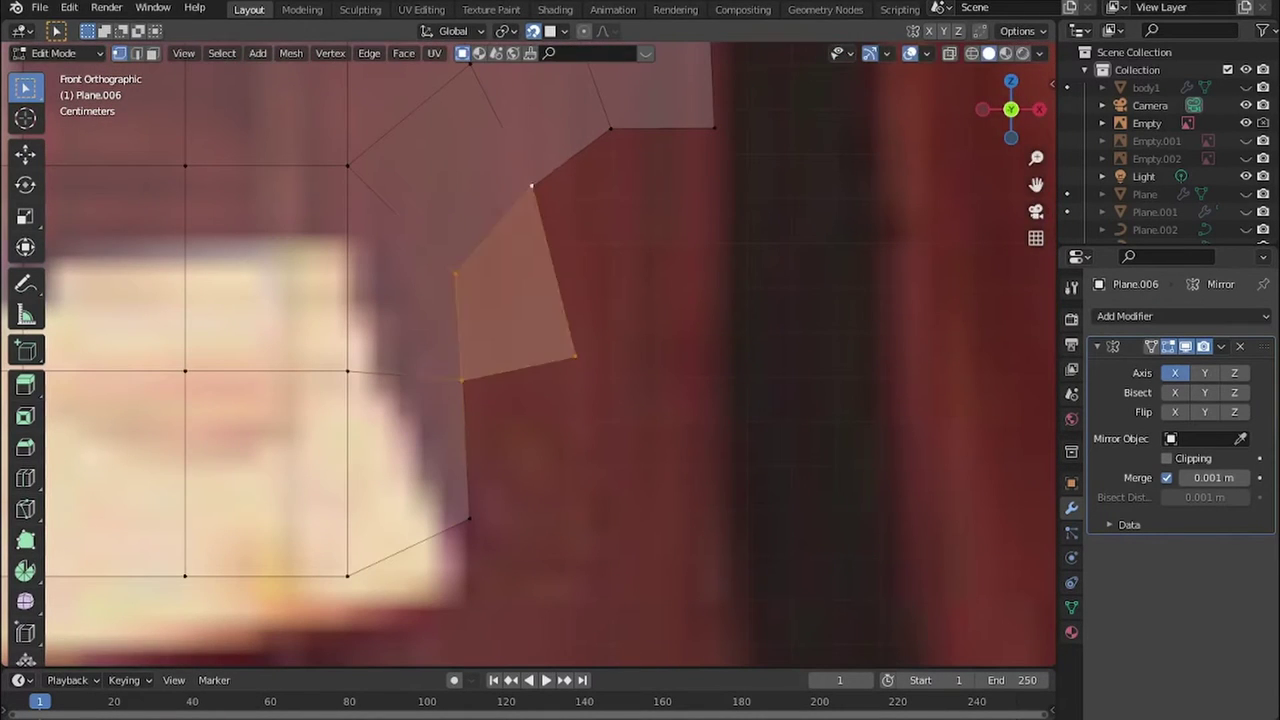
pyautogui.click(718, 320)
pyautogui.keyDown('shift'); pyautogui.scroll(-3, 572, 337); pyautogui.keyUp('shift')
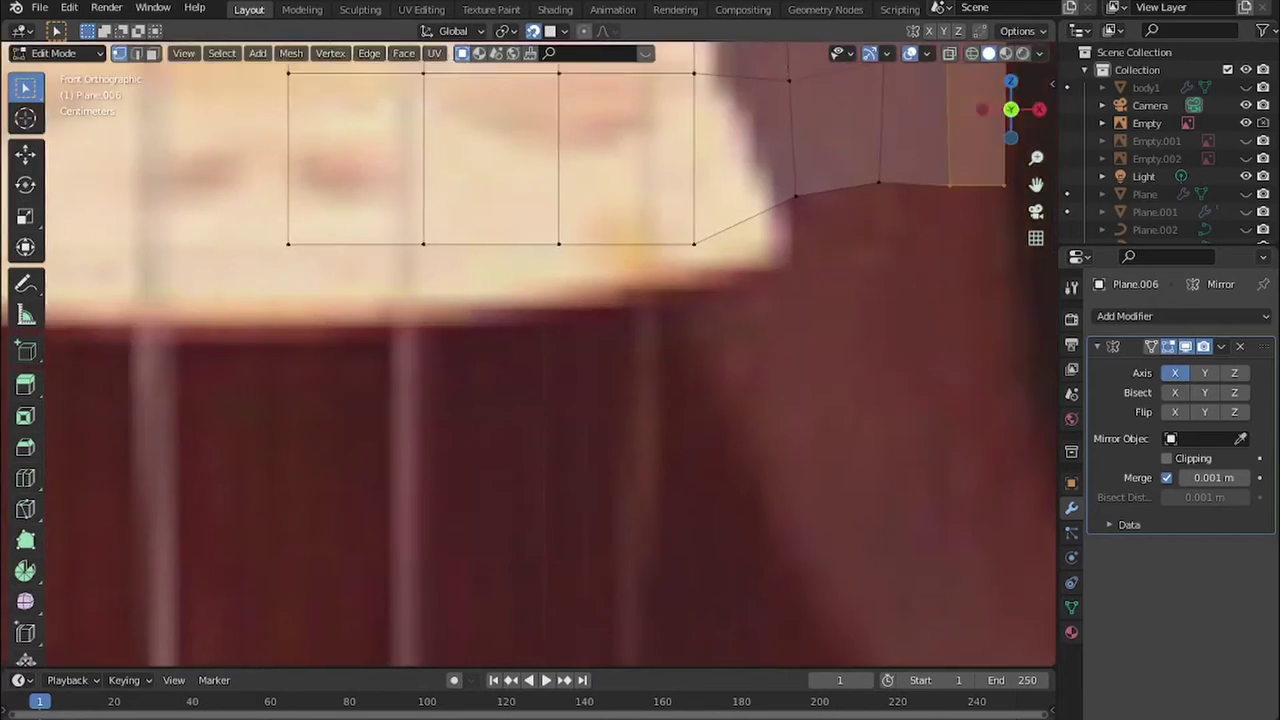
pyautogui.press('Escape')
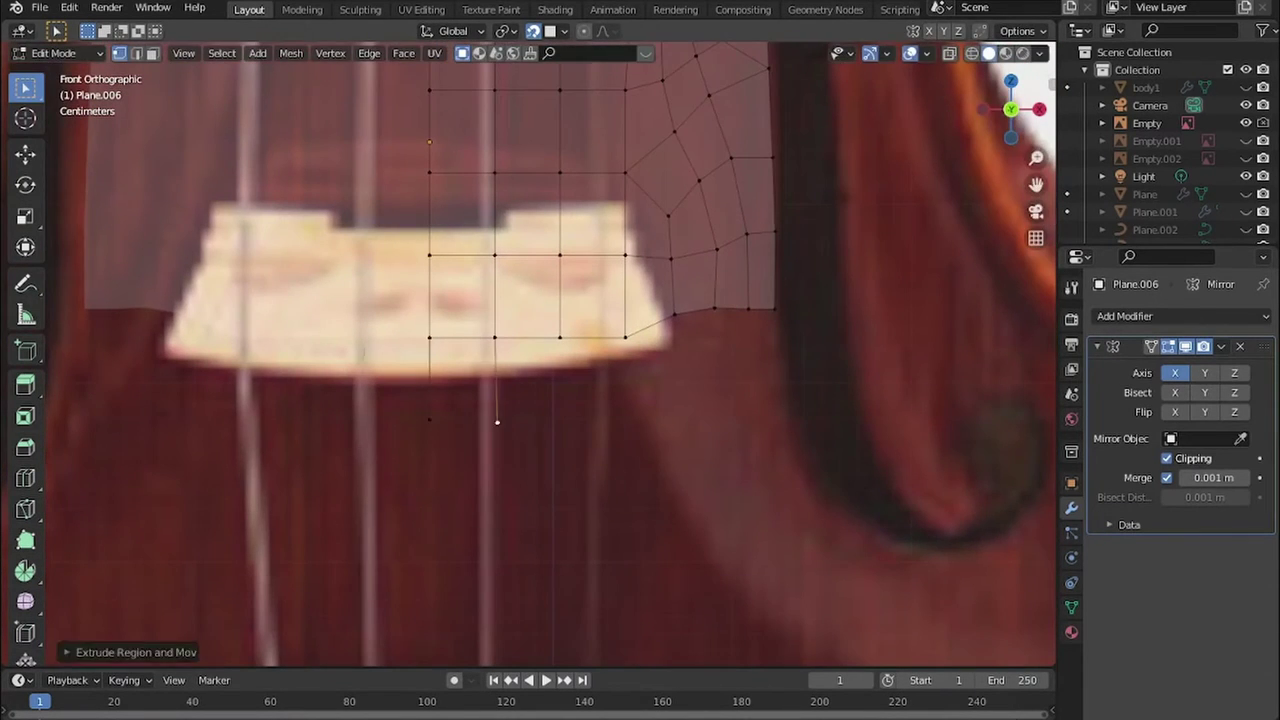
# - Extrude vertices from the mesh border along the f-hole outline
pyautogui.scroll(1, 748, 309)
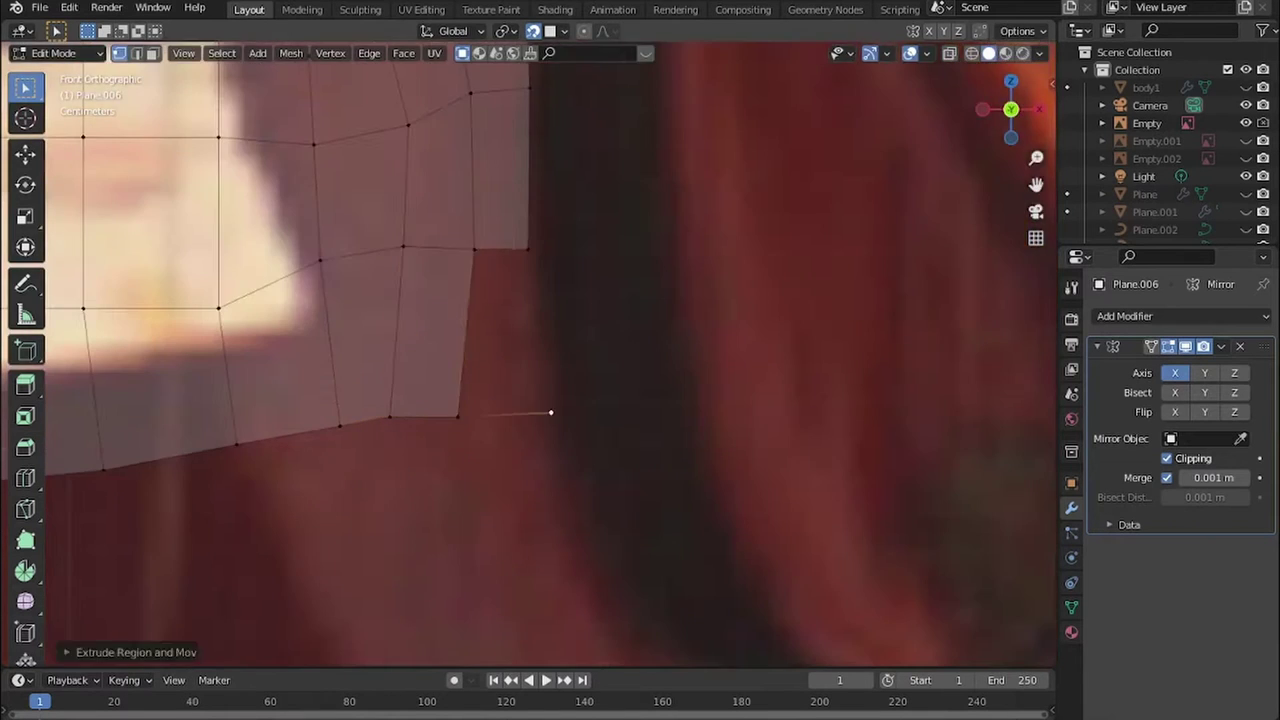
pyautogui.press('e')
pyautogui.click(784, 576)
pyautogui.scroll(3, 784, 576)
pyautogui.press('e')
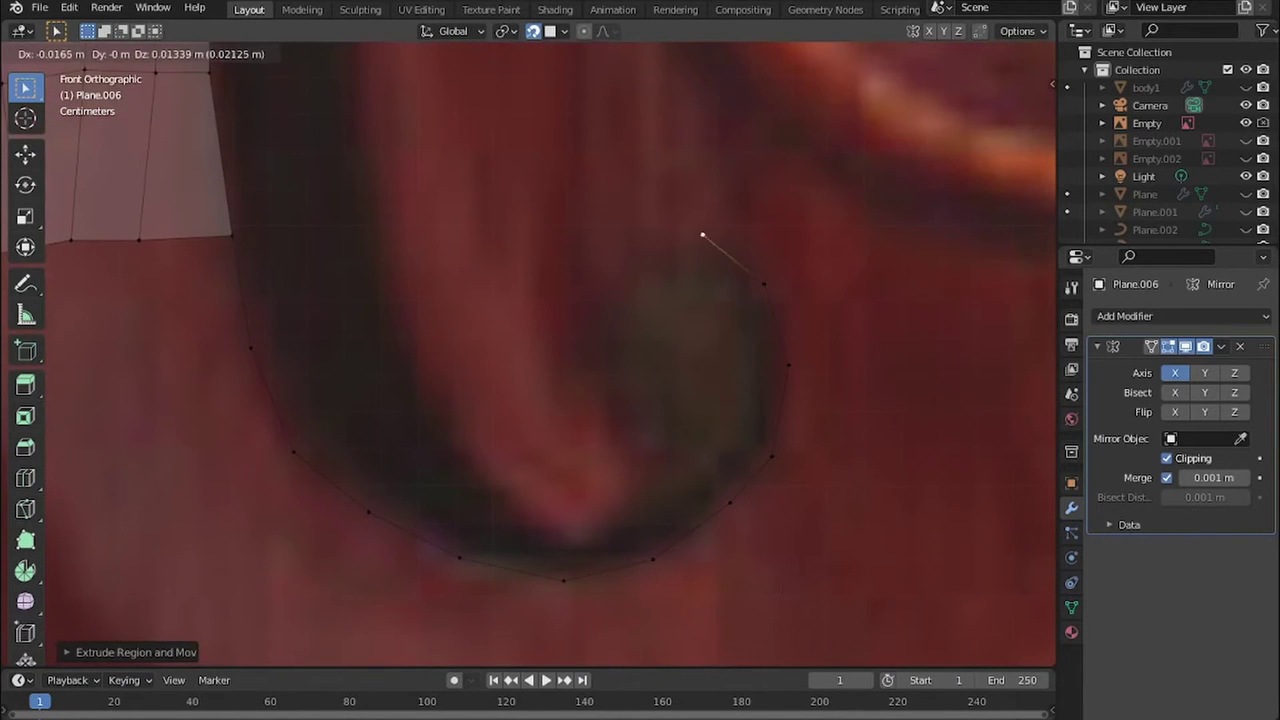
pyautogui.click(397, 244)
pyautogui.scroll(3, 397, 244)
pyautogui.keyDown('ctrl'); pyautogui.click(537, 334); pyautogui.keyUp('ctrl')
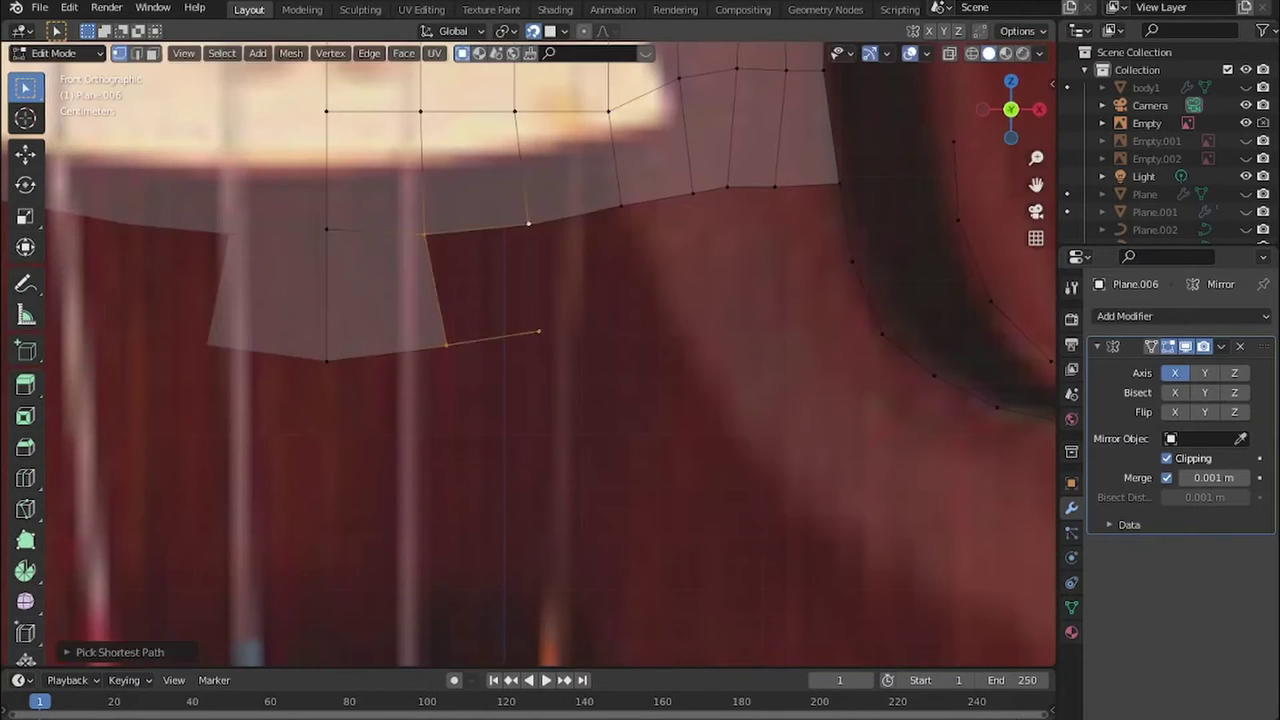
pyautogui.scroll(2, 537, 334)
pyautogui.scroll(-2, 651, 486)
# - Extend the band with more extruded vertices following the f-hole curve
pyautogui.press('e')
pyautogui.click(694, 528)
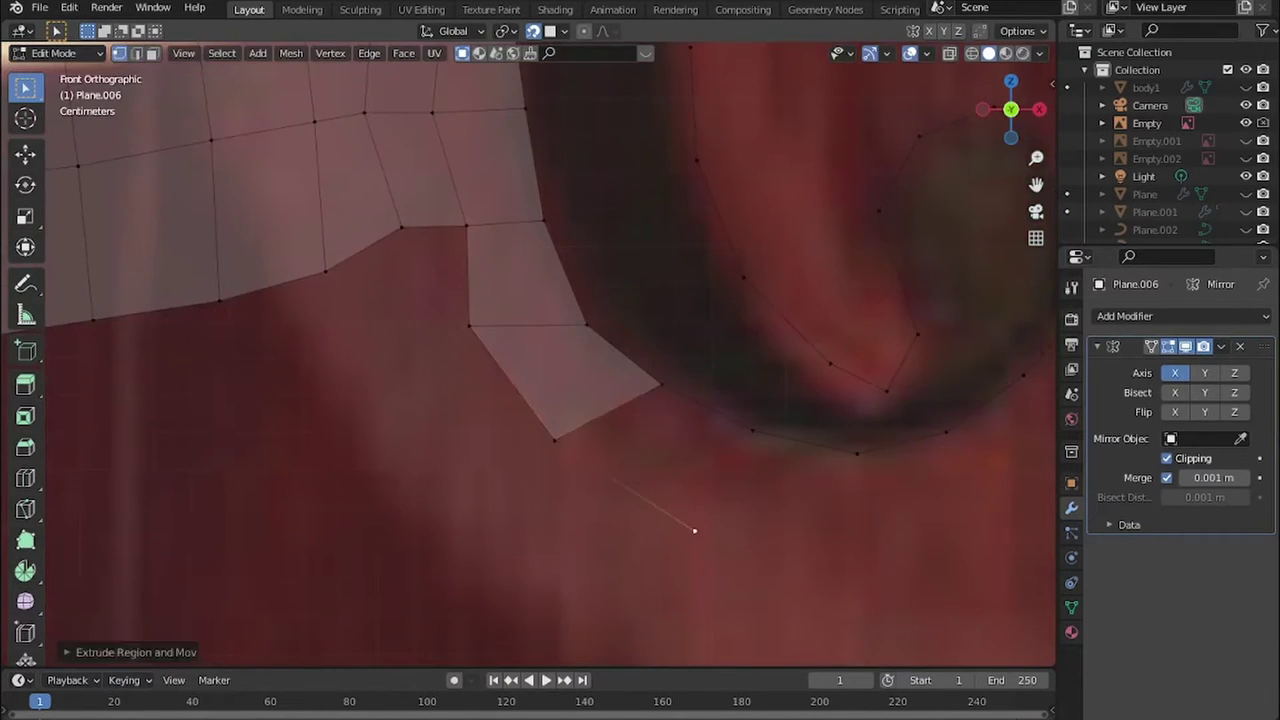
pyautogui.scroll(3, 694, 528)
pyautogui.scroll(-2, 503, 409)
pyautogui.scroll(2, 560, 400)
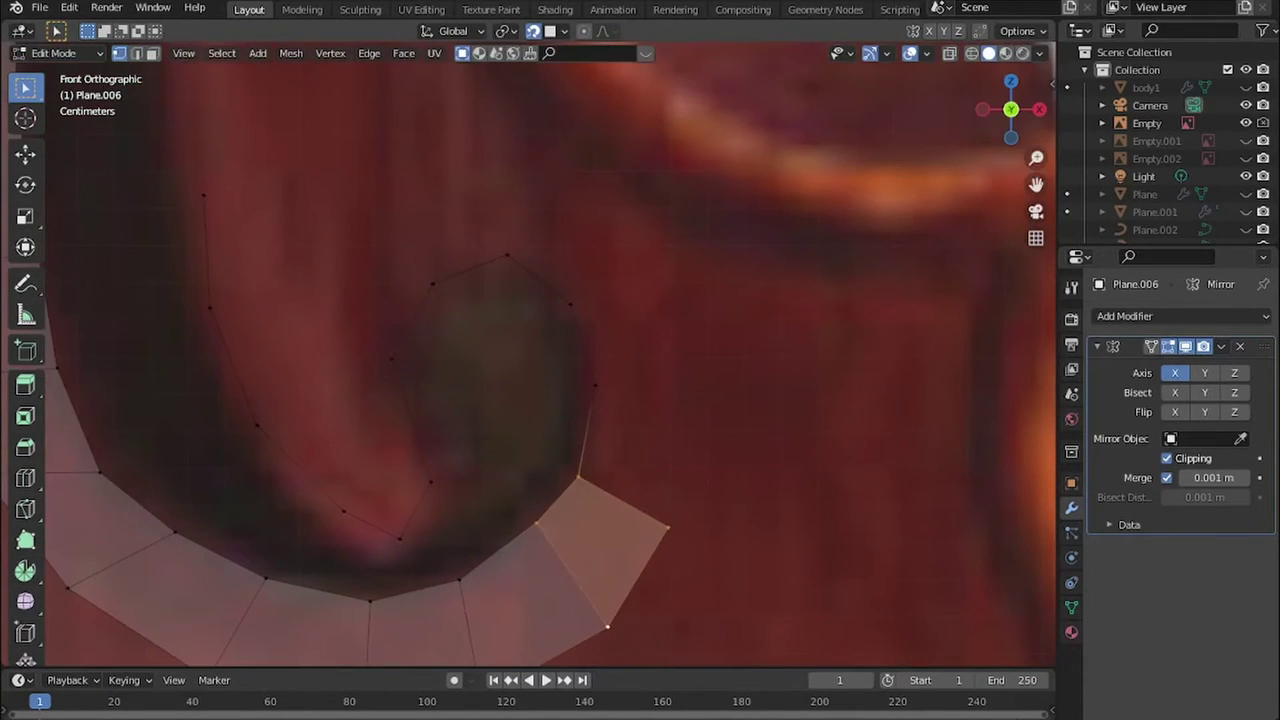
pyautogui.scroll(2, 450, 340)
pyautogui.press('e')
pyautogui.click(428, 316)
pyautogui.scroll(-3, 428, 316)
# - Scale the selected border edge and extrude a new strip toward the upper curl
pyautogui.keyDown('ctrl'); pyautogui.click(394, 286); pyautogui.keyUp('ctrl')
pyautogui.scroll(3, 394, 286)
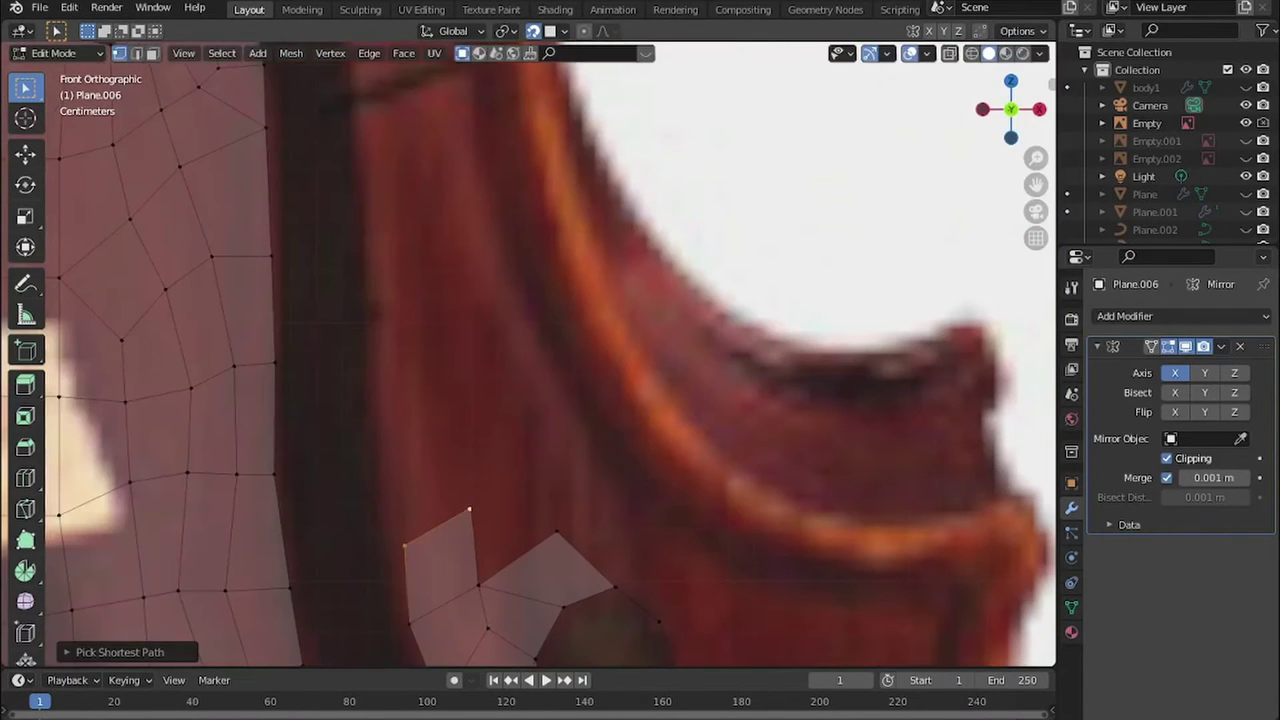
pyautogui.click(663, 349)
pyautogui.keyDown('shift'); pyautogui.moveTo(663, 349); pyautogui.dragTo(703, 559, button='middle'); pyautogui.keyUp('shift')
pyautogui.press('e')
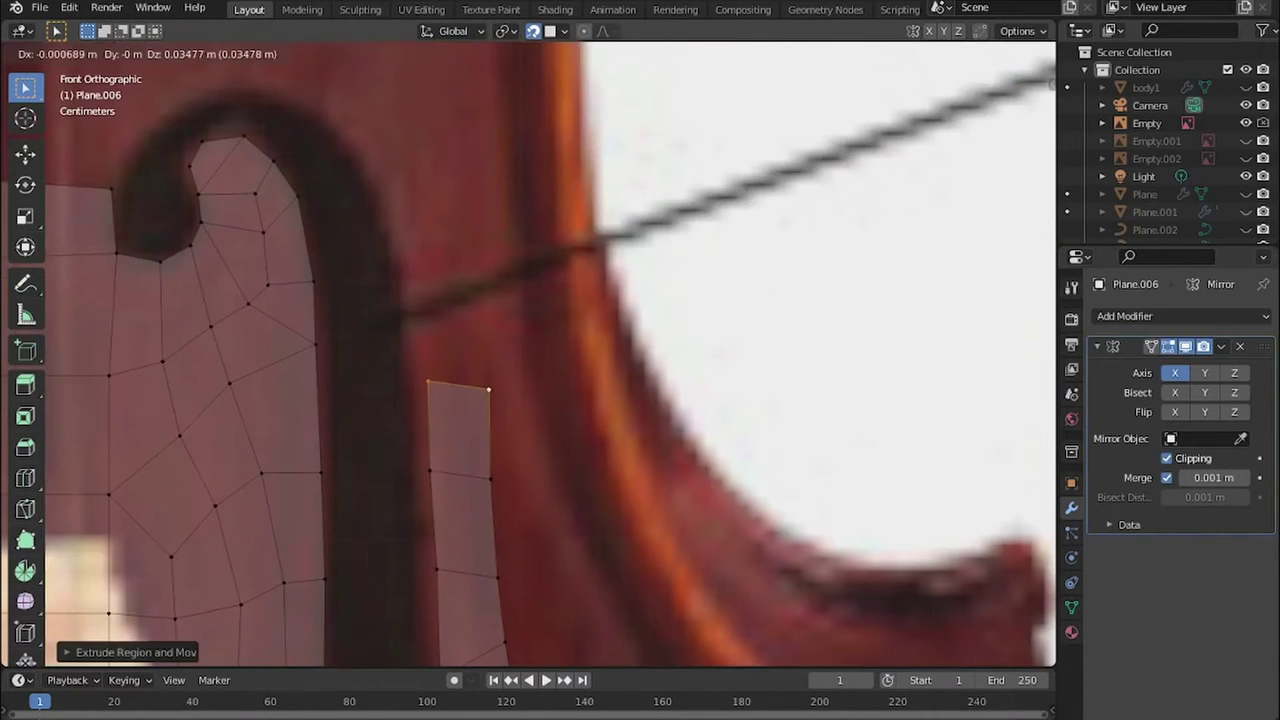
pyautogui.scroll(-2, 480, 387)
pyautogui.scroll(2, 480, 387)
pyautogui.press('e')
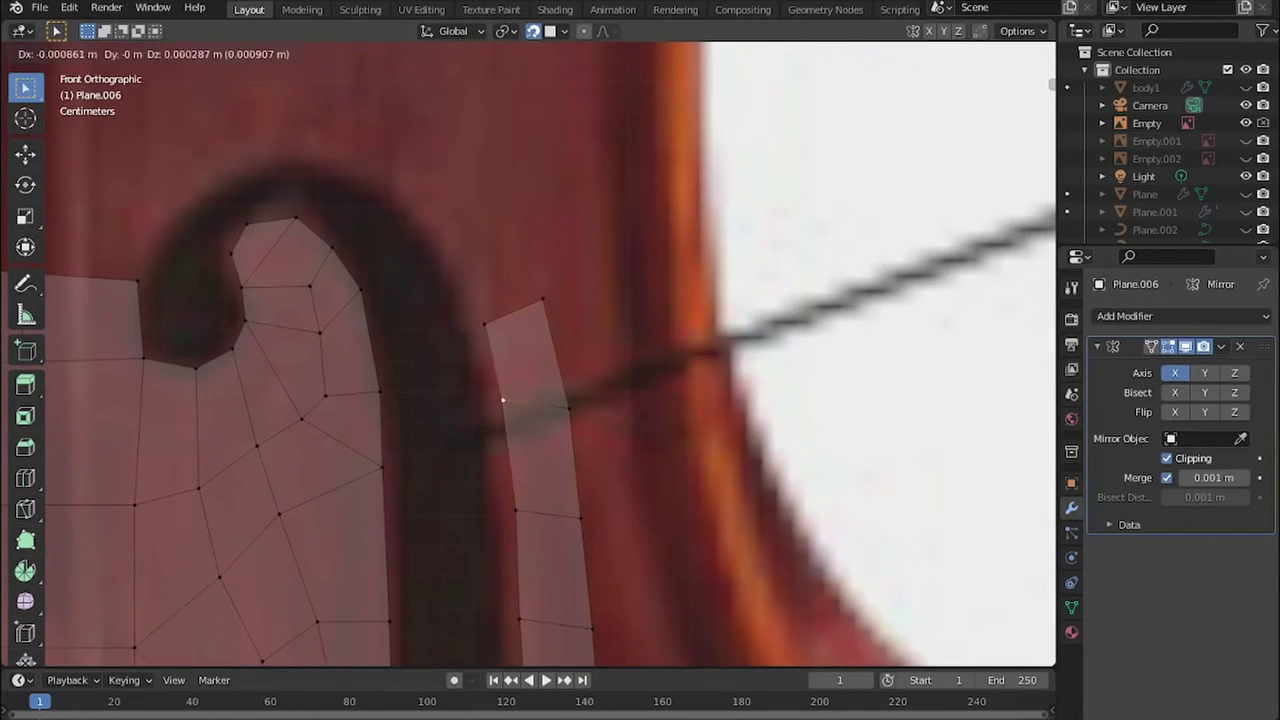
pyautogui.click(503, 400)
pyautogui.scroll(-2, 371, 320)
pyautogui.scroll(2, 451, 343)
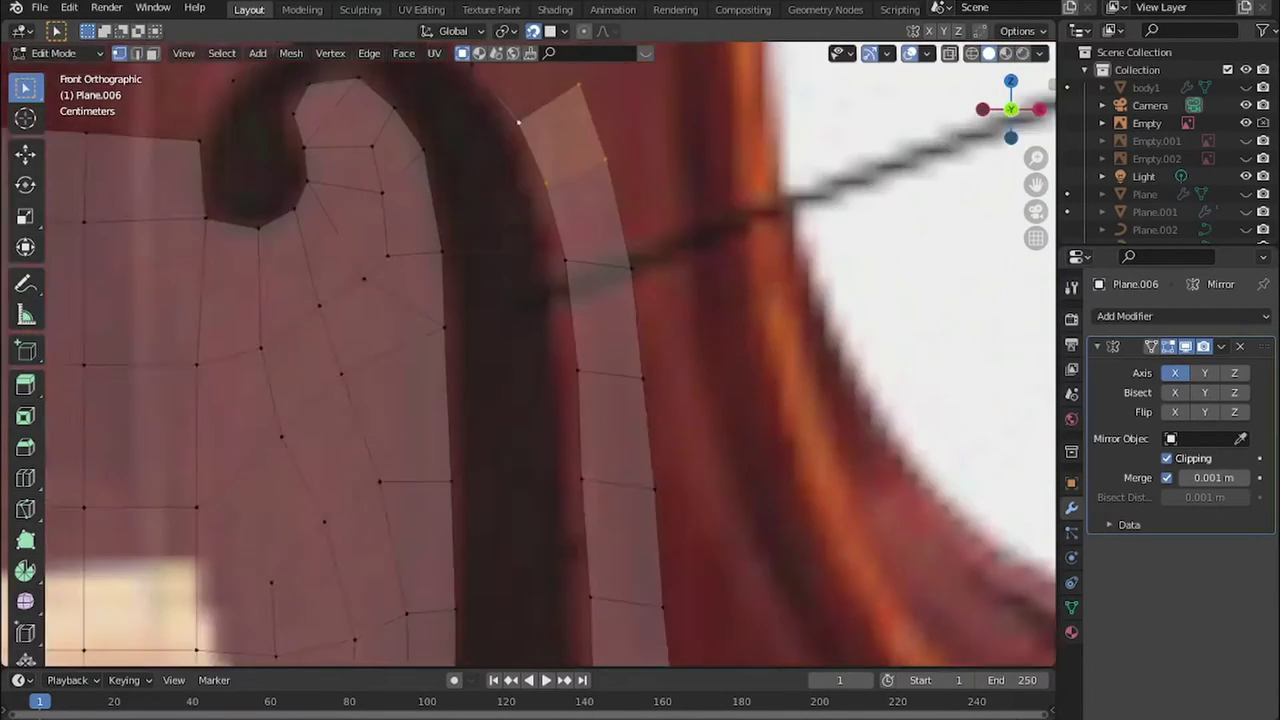
# - Extrude vertices around the f-hole's upper loop and fill the gaps with faces
pyautogui.keyDown('shift'); pyautogui.moveTo(300, 100); pyautogui.dragTo(432, 283, button='middle'); pyautogui.keyUp('shift')
pyautogui.press('e')
pyautogui.scroll(2, 581, 297)
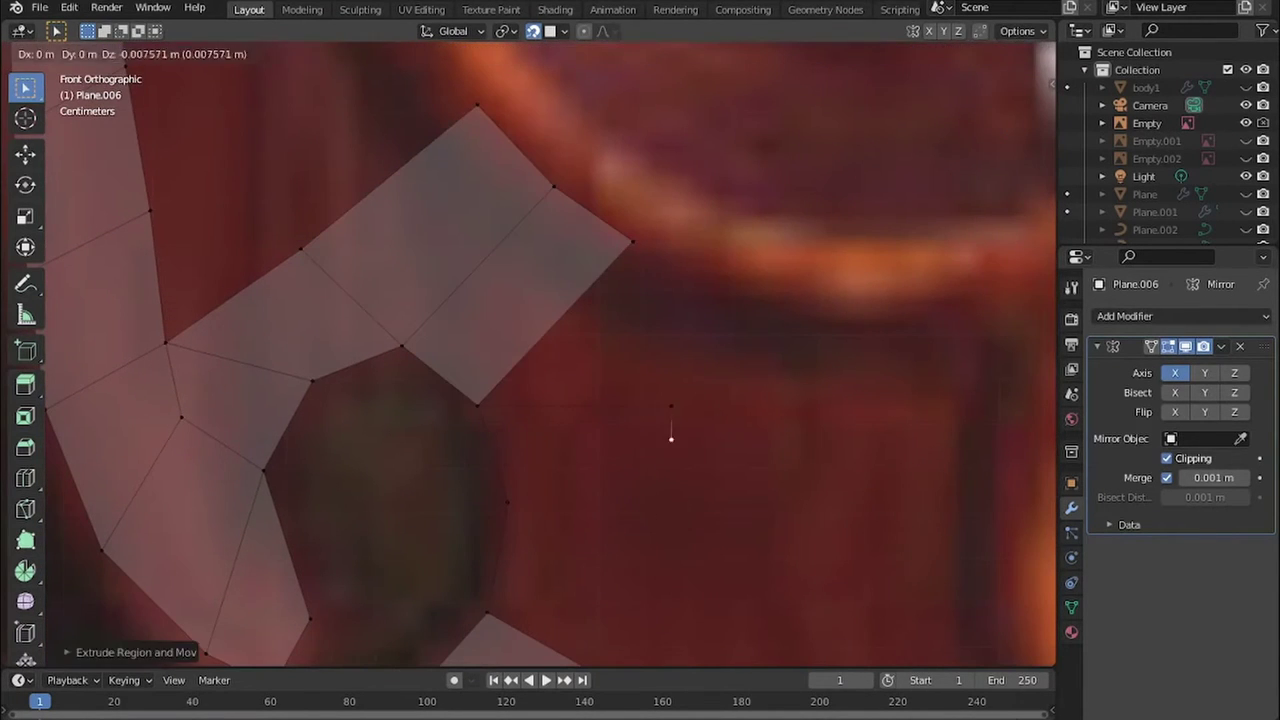
pyautogui.click(671, 437)
pyautogui.scroll(-4, 817, 543)
pyautogui.scroll(4, 700, 500)
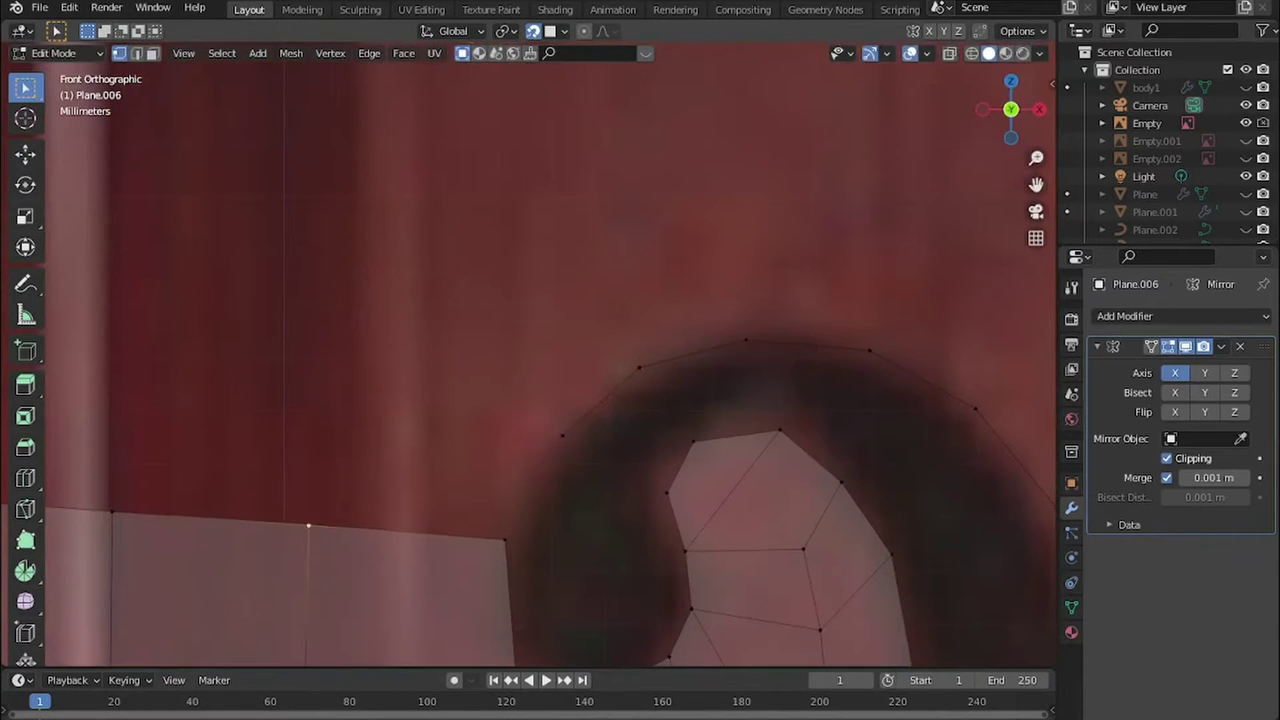
pyautogui.click(576, 239)
pyautogui.press('f')
pyautogui.keyDown('shift'); pyautogui.moveTo(576, 239); pyautogui.dragTo(296, 178, button='middle'); pyautogui.keyUp('shift')
pyautogui.press('f')
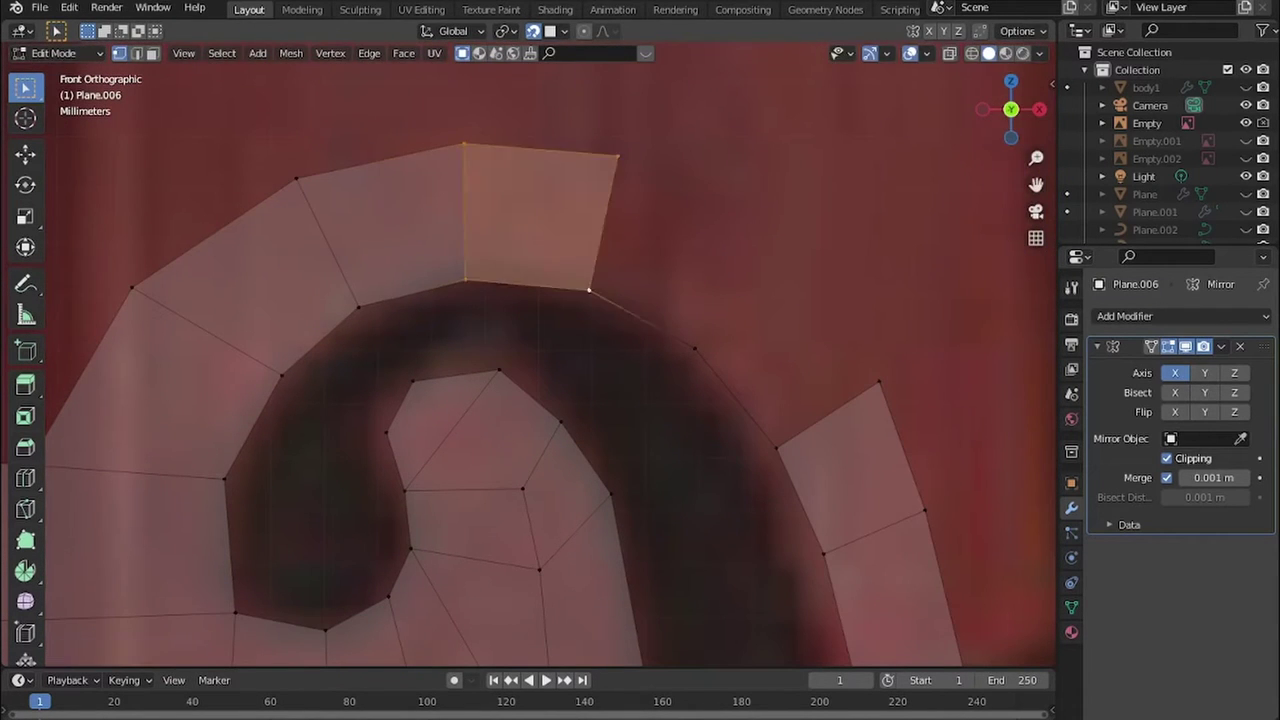
pyautogui.scroll(-5, 530, 350)
pyautogui.keyDown('shift'); pyautogui.moveTo(530, 350); pyautogui.dragTo(530, 230, button='middle'); pyautogui.keyUp('shift')
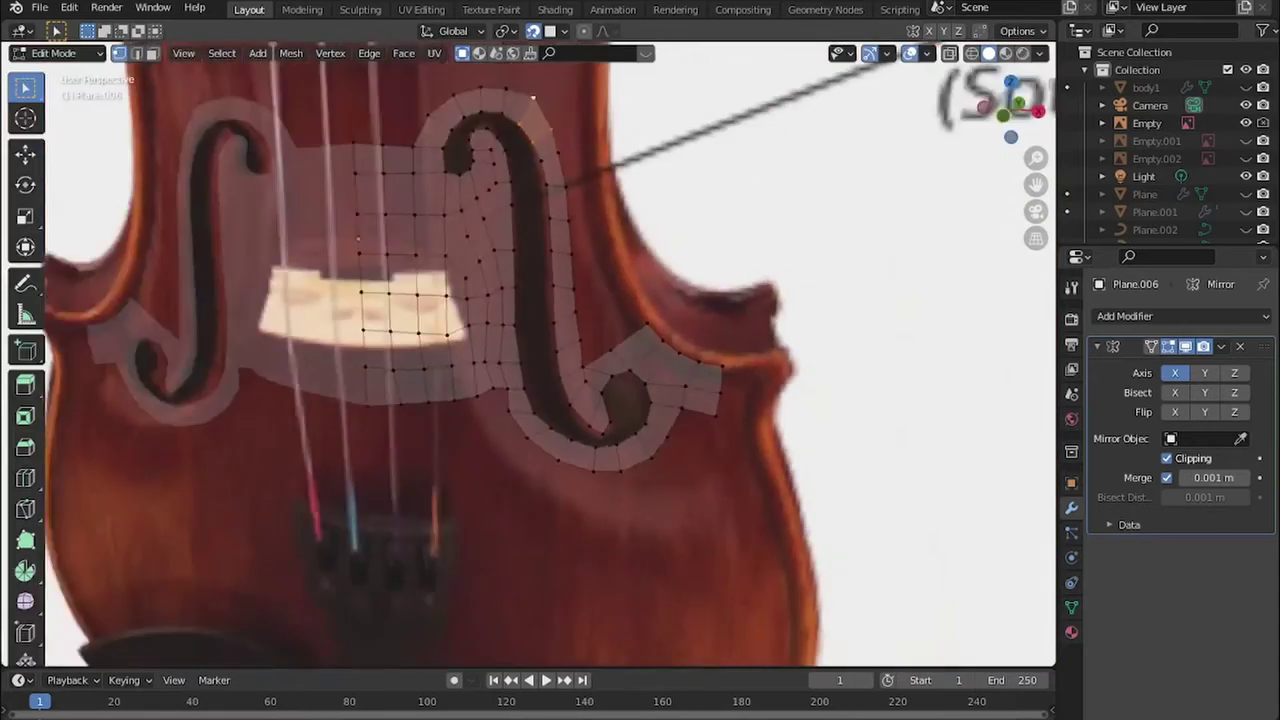
# - Return to front orthographic view and place an extruded piece at the mesh's lower edge
pyautogui.moveTo(530, 300); pyautogui.dragTo(560, 290, button='middle')
pyautogui.scroll(3, 533, 203)
pyautogui.press('KP_1')
pyautogui.scroll(2, 466, 243)
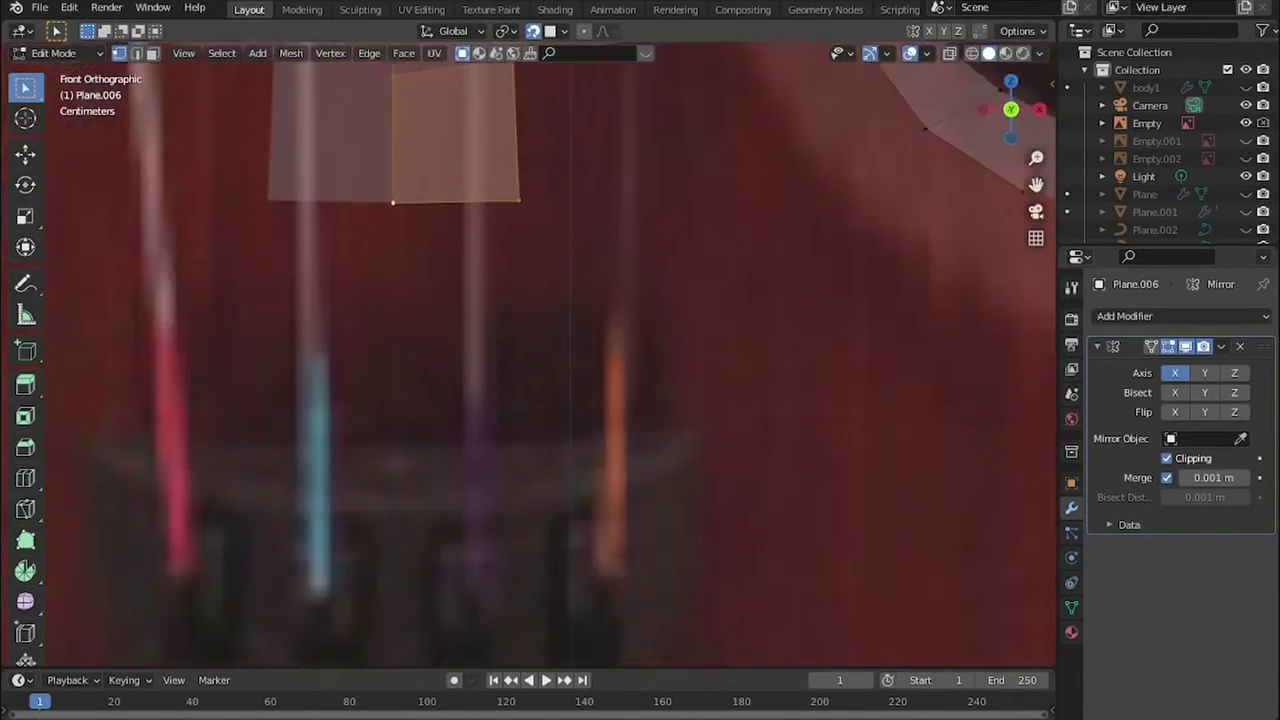
pyautogui.scroll(2, 612, 204)
pyautogui.keyDown('shift'); pyautogui.moveTo(612, 204); pyautogui.dragTo(481, 286, button='middle'); pyautogui.keyUp('shift')
pyautogui.scroll(2, 481, 286)
pyautogui.click(542, 600)
pyautogui.scroll(-4, 542, 600)
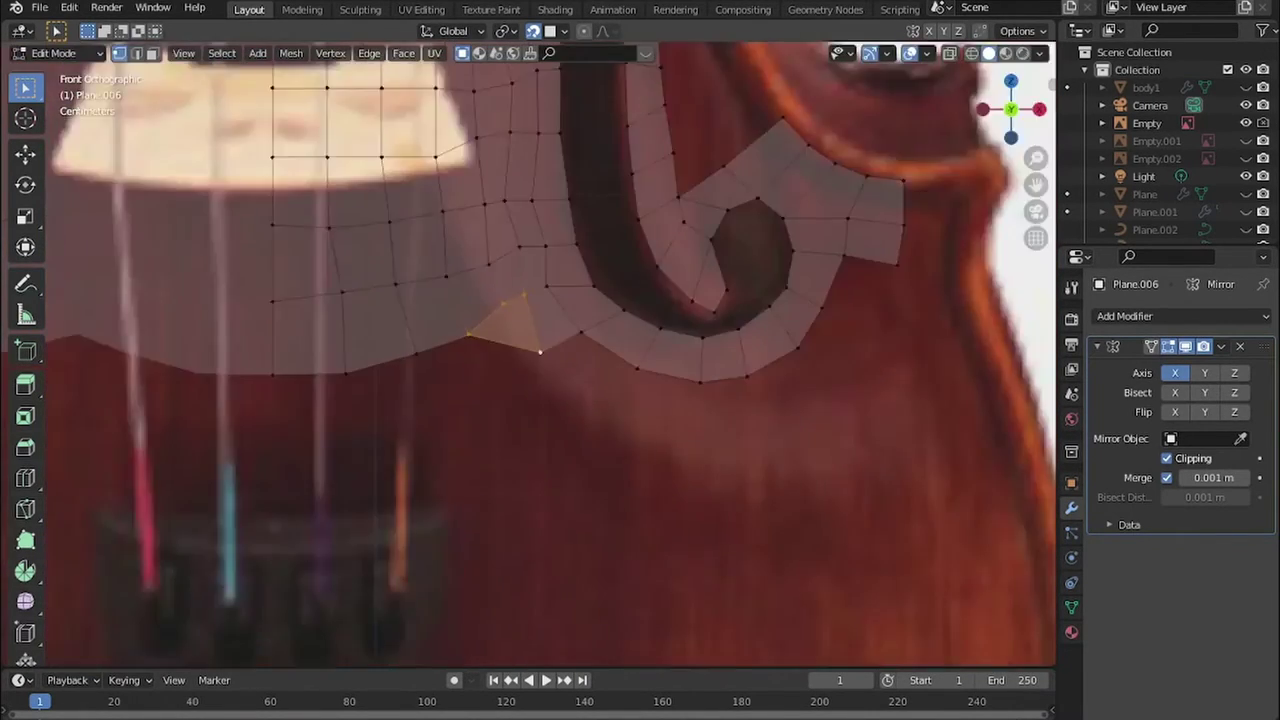
pyautogui.scroll(4, 261, 387)
# - Extrude a vertex down from the lower edge and add a face along the lower wing
pyautogui.click(330, 315)
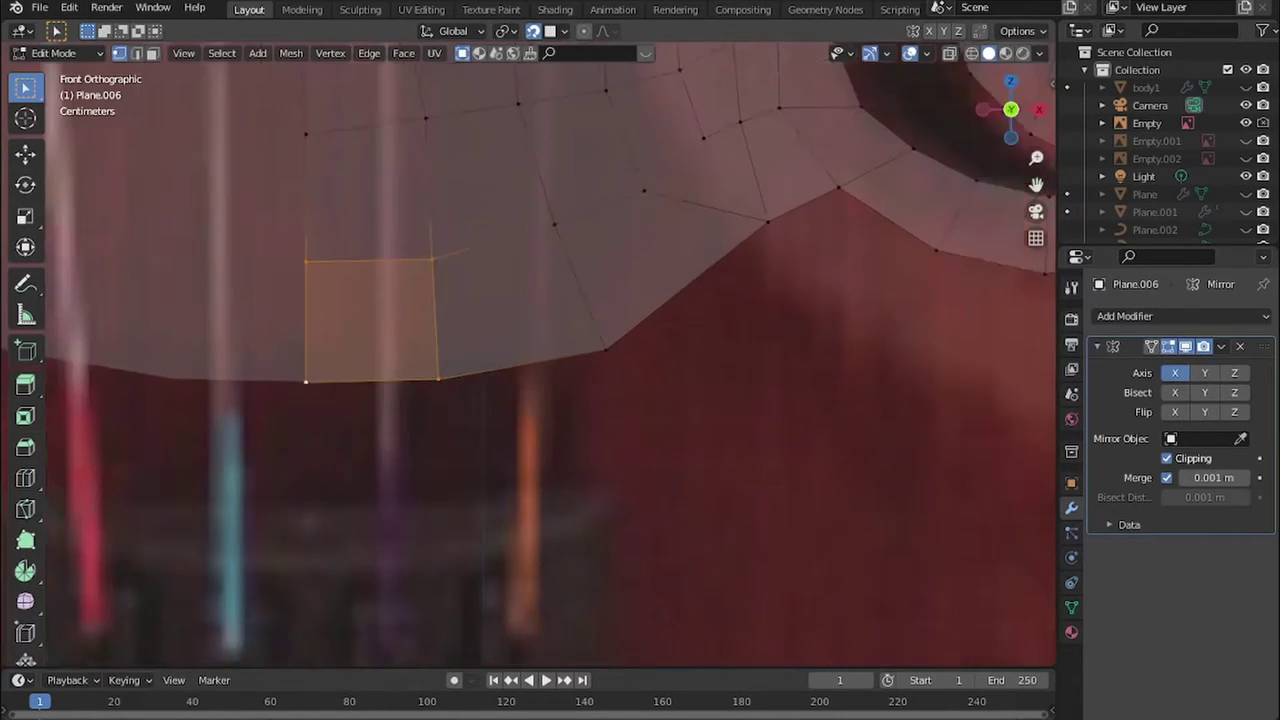
pyautogui.scroll(-3, 520, 355)
pyautogui.scroll(4, 520, 355)
pyautogui.scroll(-3, 540, 360)
pyautogui.scroll(4, 261, 387)
pyautogui.press('e')
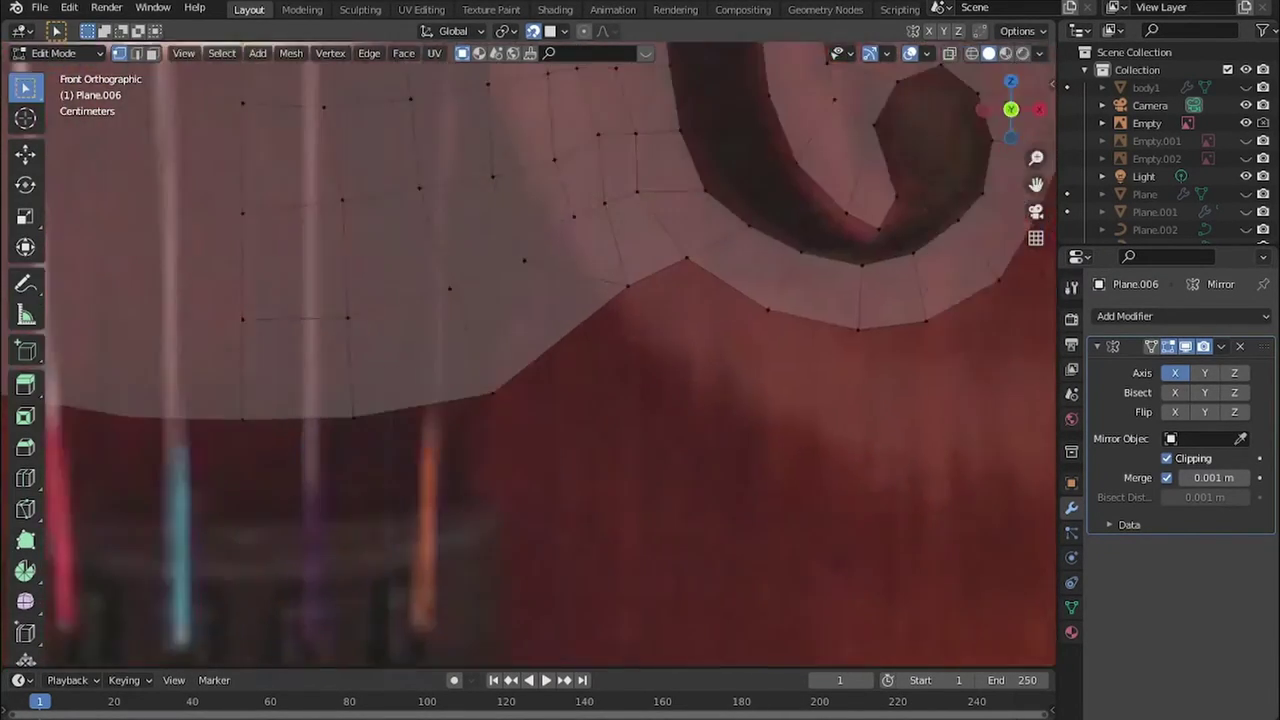
pyautogui.scroll(5, 469, 386)
pyautogui.scroll(3, 514, 509)
pyautogui.press('e')
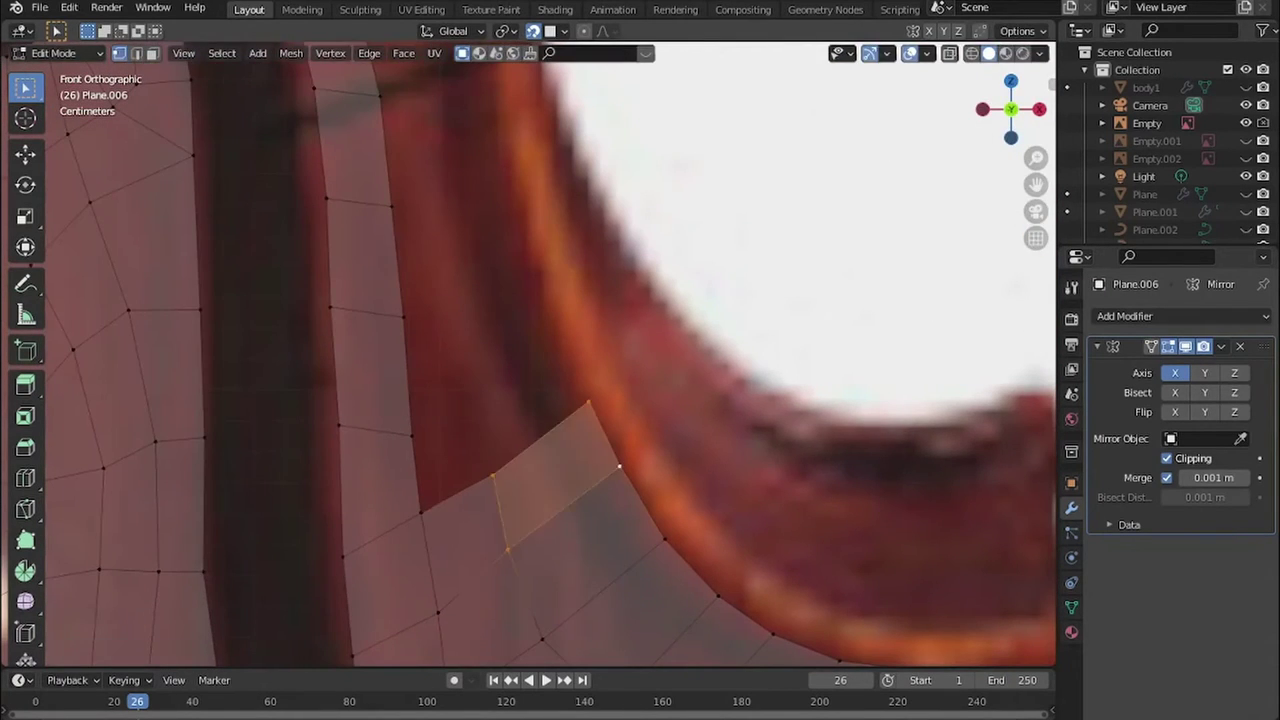
pyautogui.click(612, 521)
pyautogui.scroll(-5, 486, 437)
pyautogui.scroll(5, 443, 314)
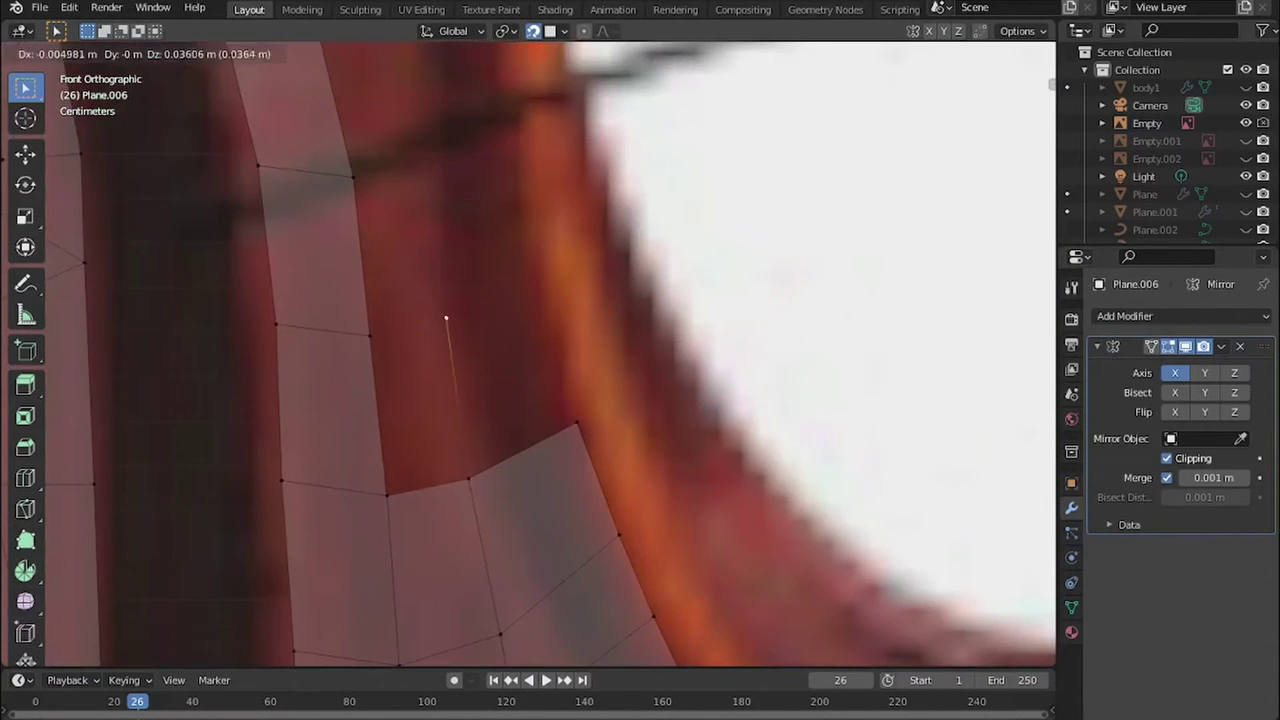
pyautogui.scroll(-2, 496, 396)
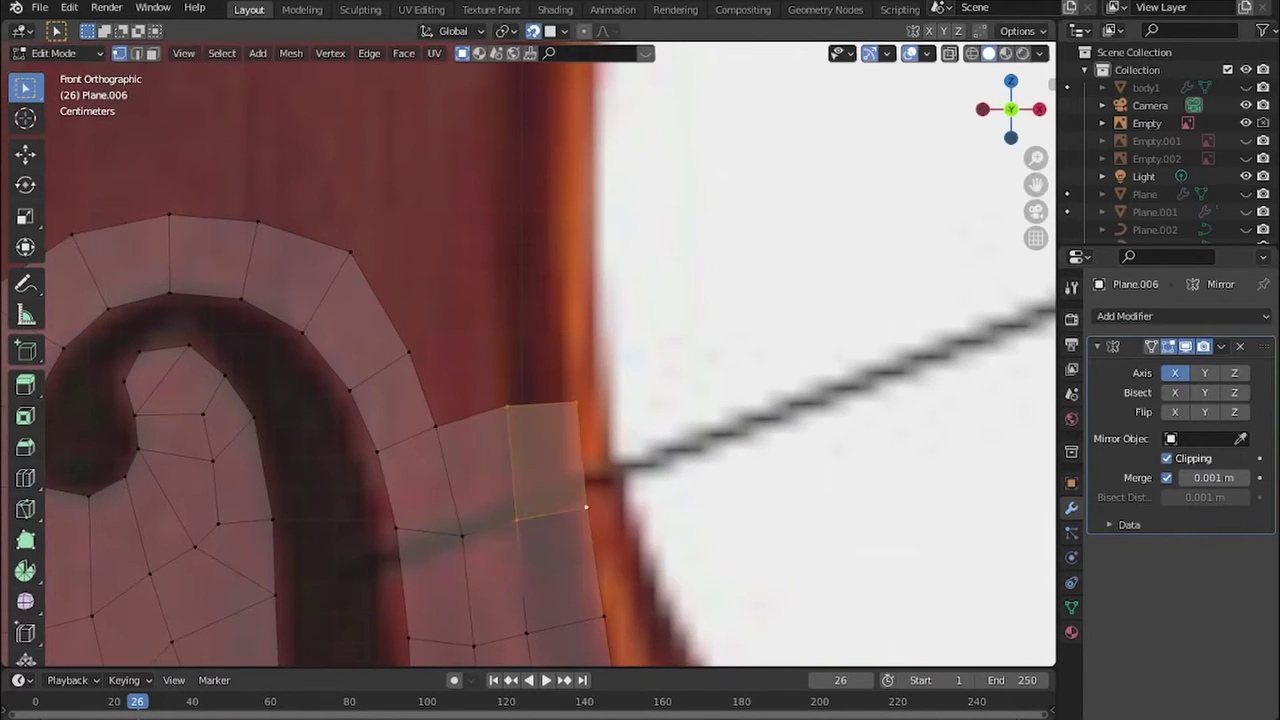
pyautogui.scroll(-2, 350, 251)
# - Complete the extruded face and raise the top vertex row upward along the edge
pyautogui.scroll(-3, 350, 251)
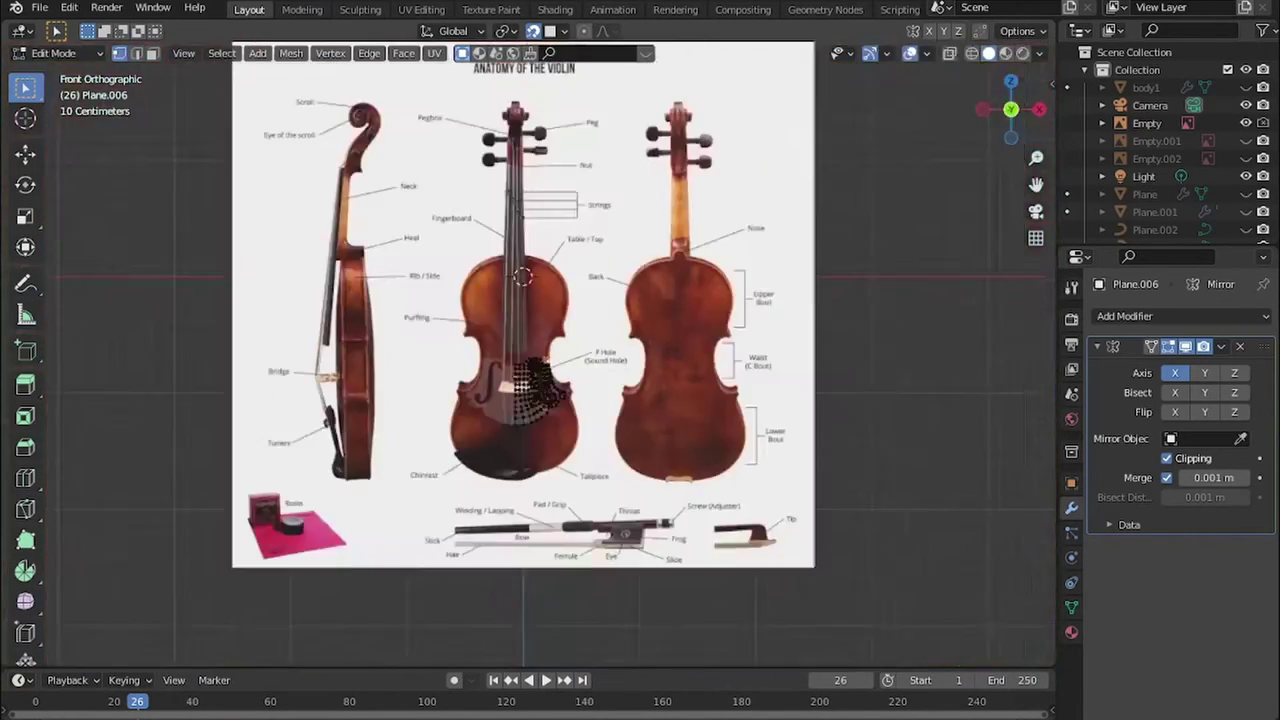
pyautogui.scroll(6, 397, 430)
pyautogui.click(412, 366)
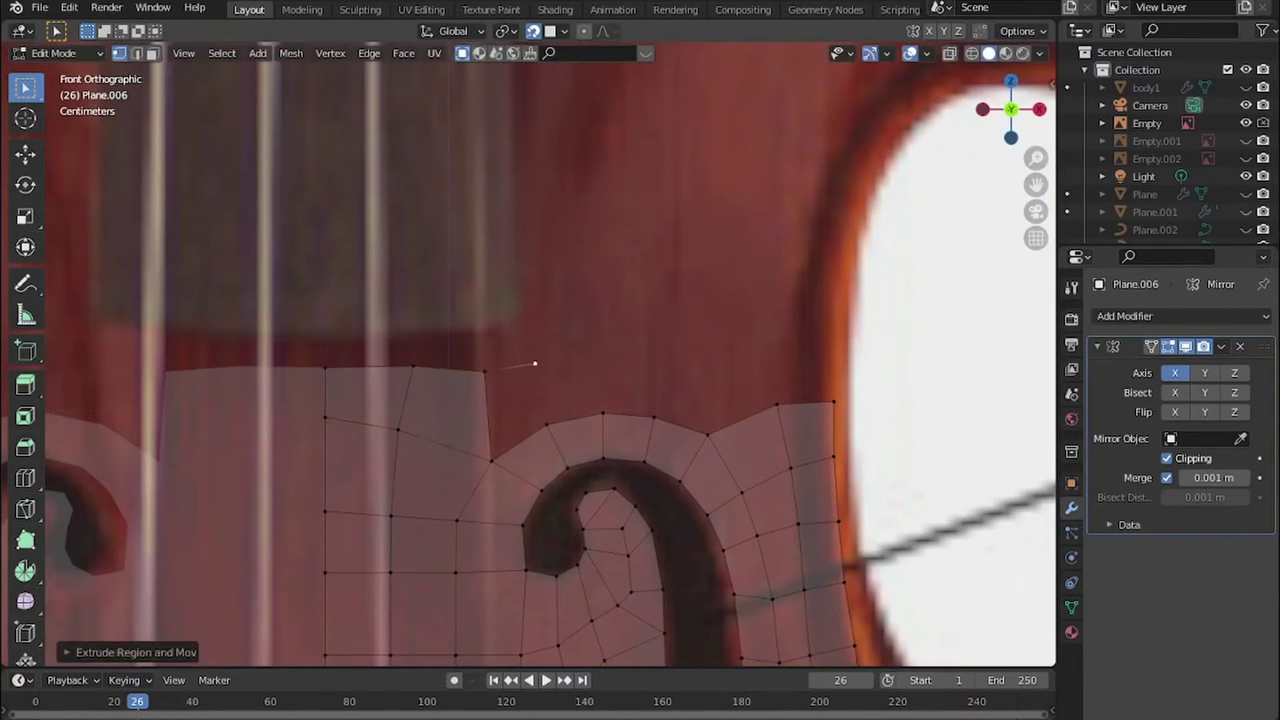
pyautogui.scroll(-4, 528, 360)
pyautogui.scroll(4, 528, 360)
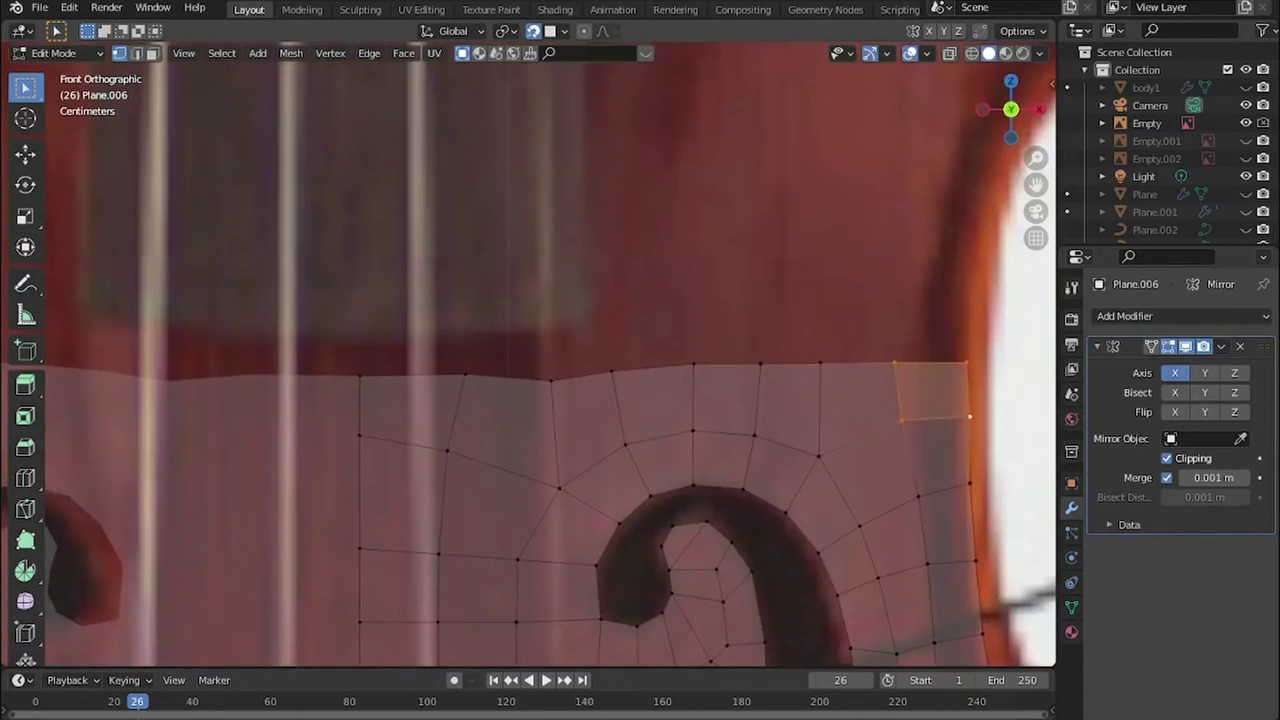
pyautogui.press('g')
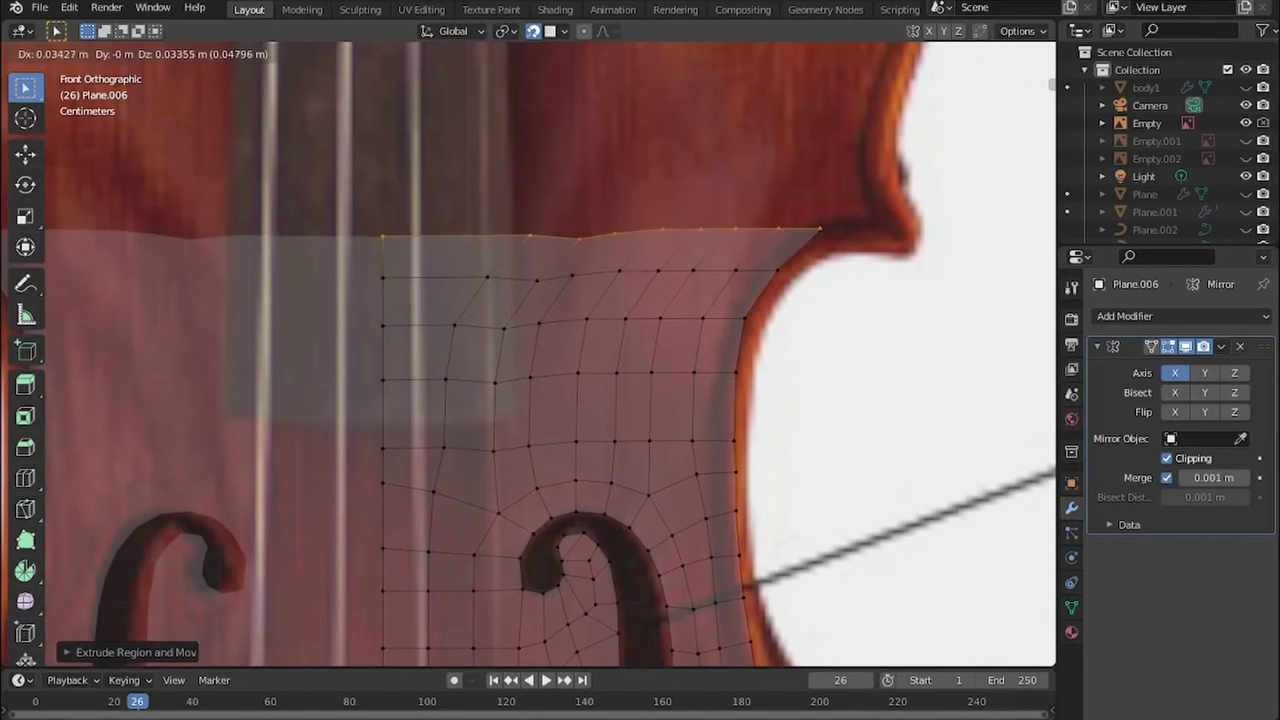
pyautogui.press('Return')
pyautogui.scroll(4, 528, 350)
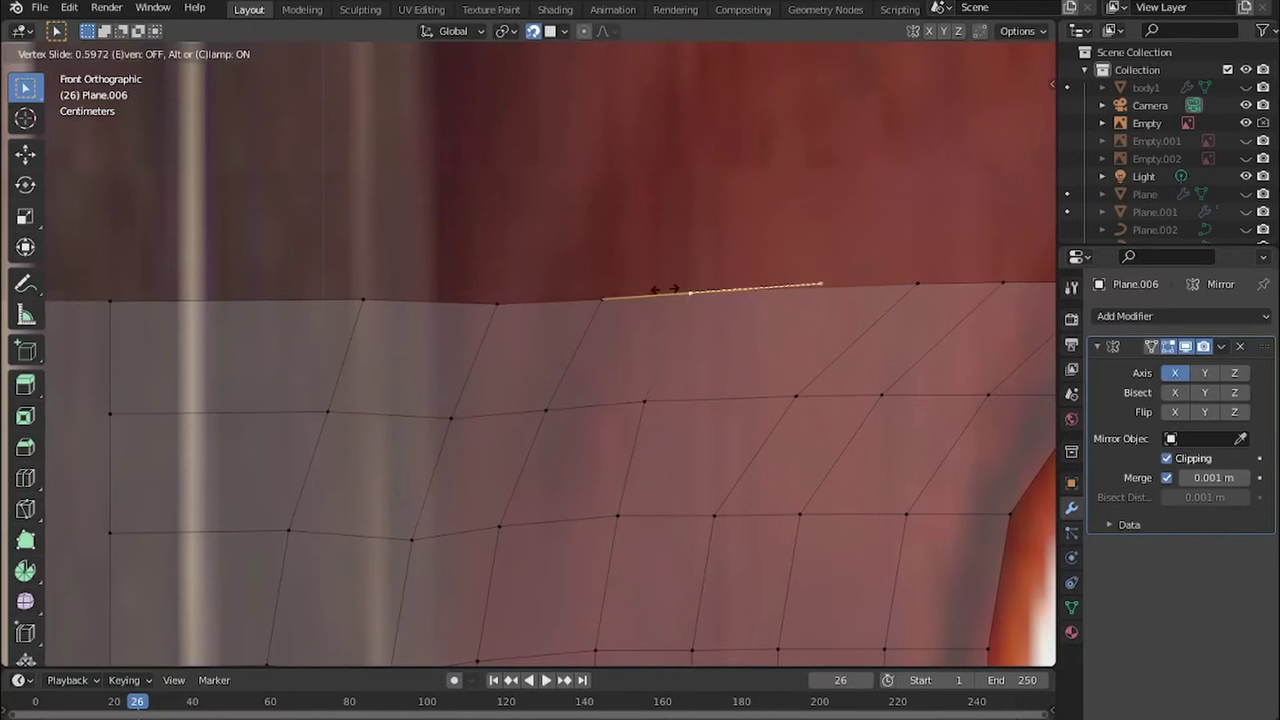
pyautogui.click(665, 289)
pyautogui.scroll(-2, 665, 289)
# - Move the waist corner vertex onto the body outline and add a new vertex beside it
pyautogui.click(620, 300)
pyautogui.scroll(-2, 620, 300)
pyautogui.scroll(4, 300, 400)
pyautogui.press('g')
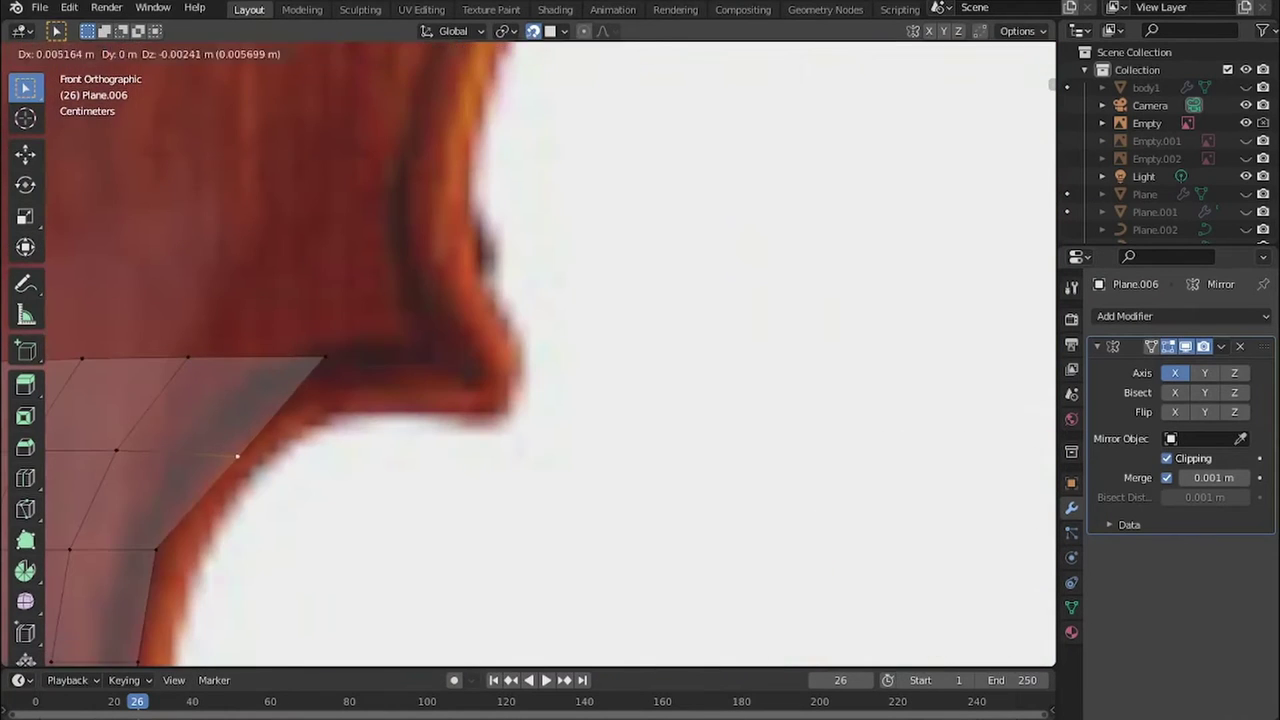
pyautogui.keyDown('ctrl'); pyautogui.rightClick(436, 226); pyautogui.keyUp('ctrl')
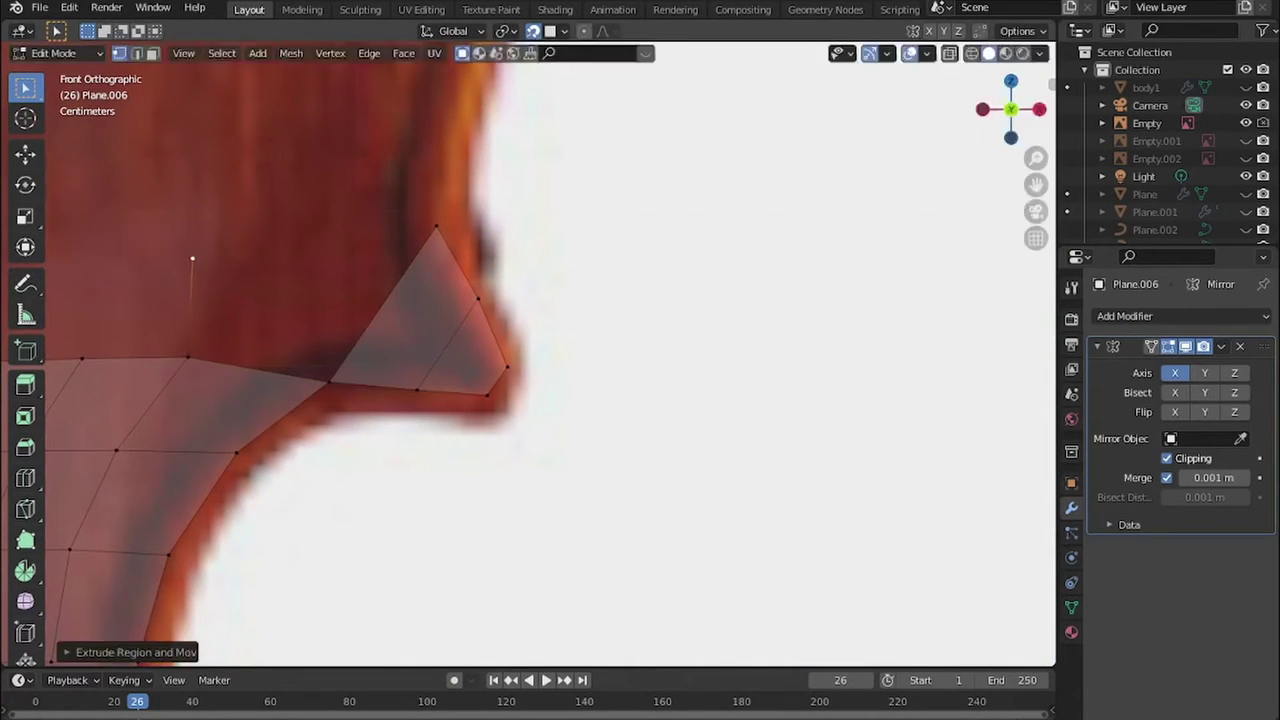
pyautogui.scroll(-3, 528, 354)
# - Extrude the top row further toward the upper bout and fill the corner face near the rim
pyautogui.press('e')
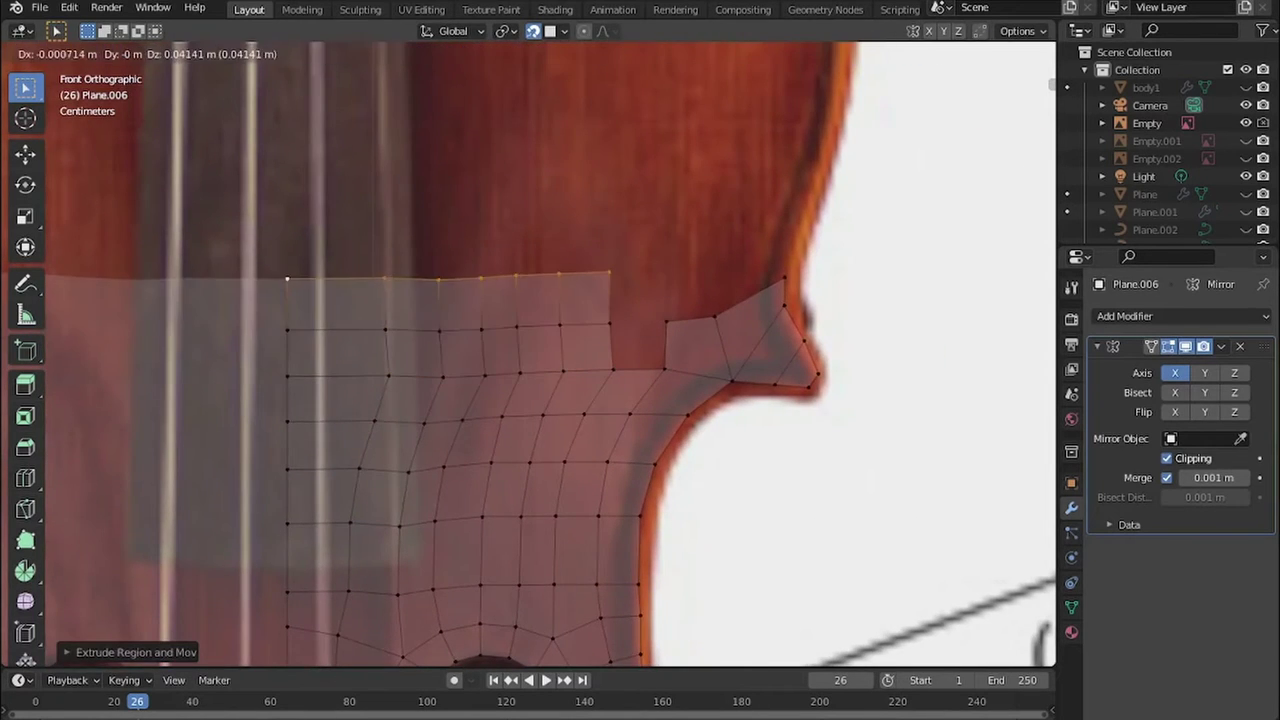
pyautogui.scroll(3, 528, 354)
pyautogui.press('g')
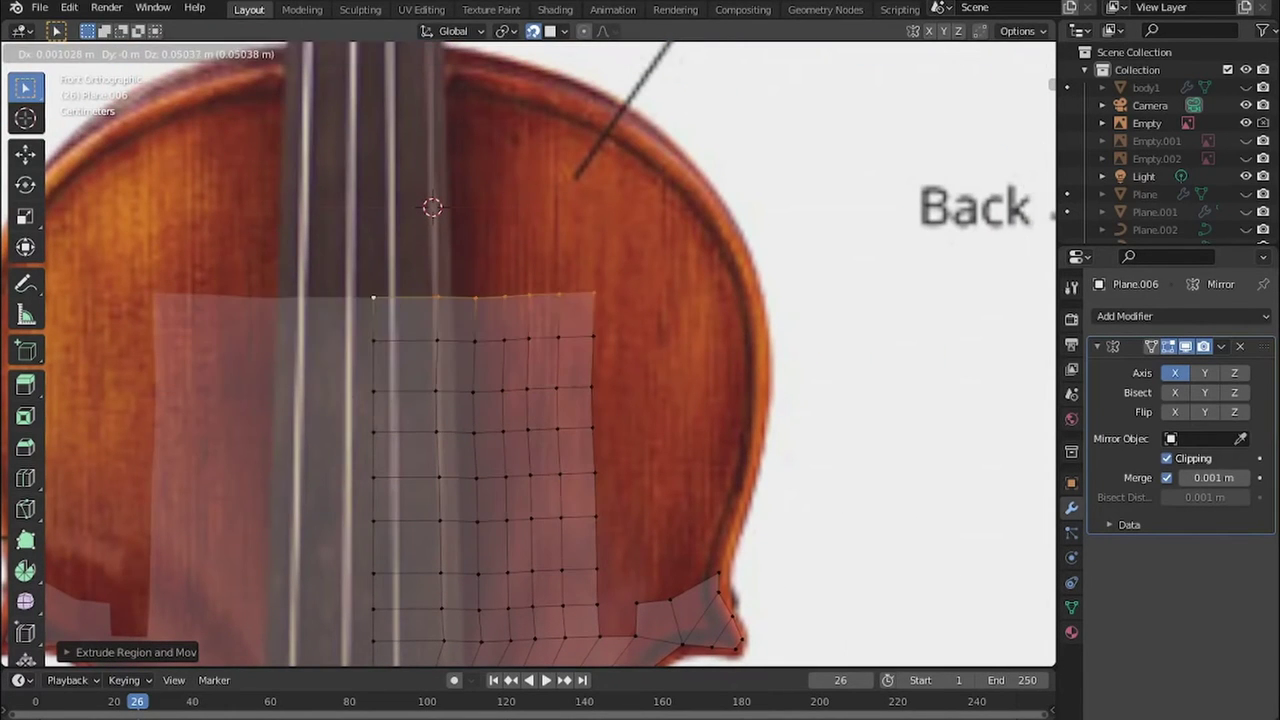
pyautogui.keyDown('shift'); pyautogui.scroll(4, 528, 354); pyautogui.keyUp('shift')
pyautogui.press('Return')
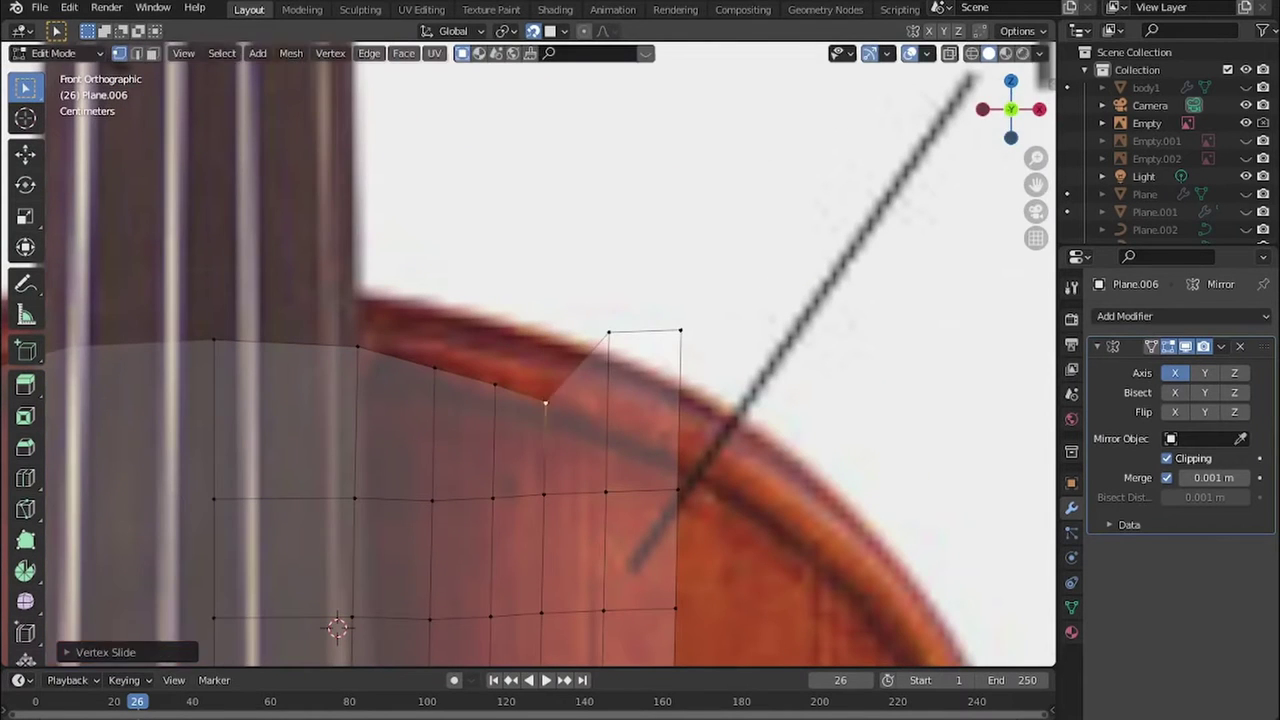
pyautogui.press('Return')
pyautogui.scroll(-5, 528, 354)
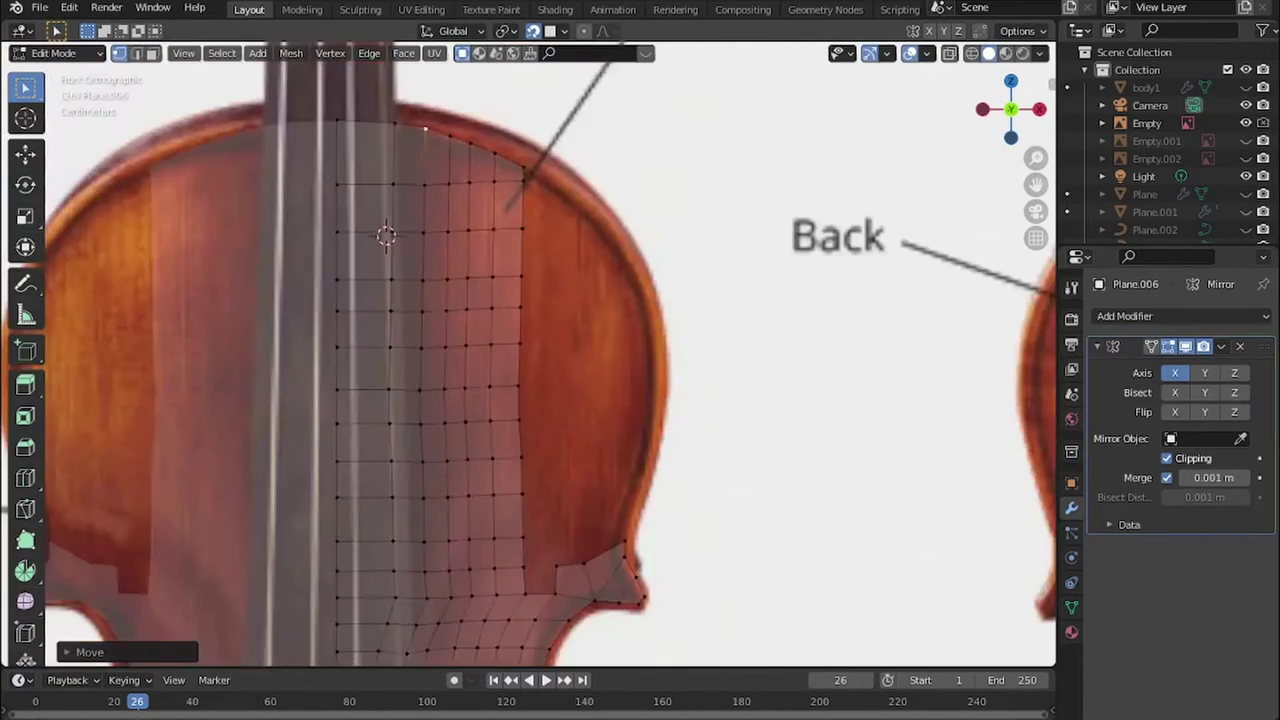
pyautogui.scroll(6, 400, 240)
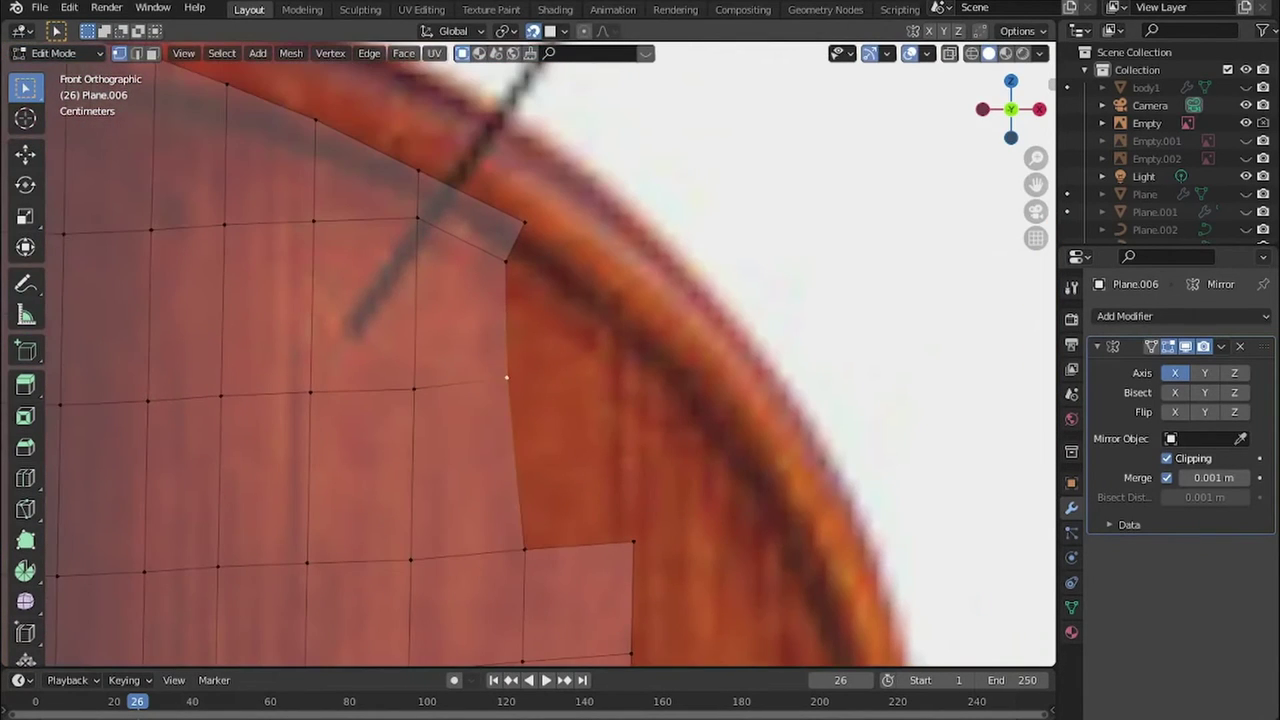
pyautogui.scroll(-3, 528, 354)
pyautogui.scroll(-3, 528, 354)
pyautogui.press('f')
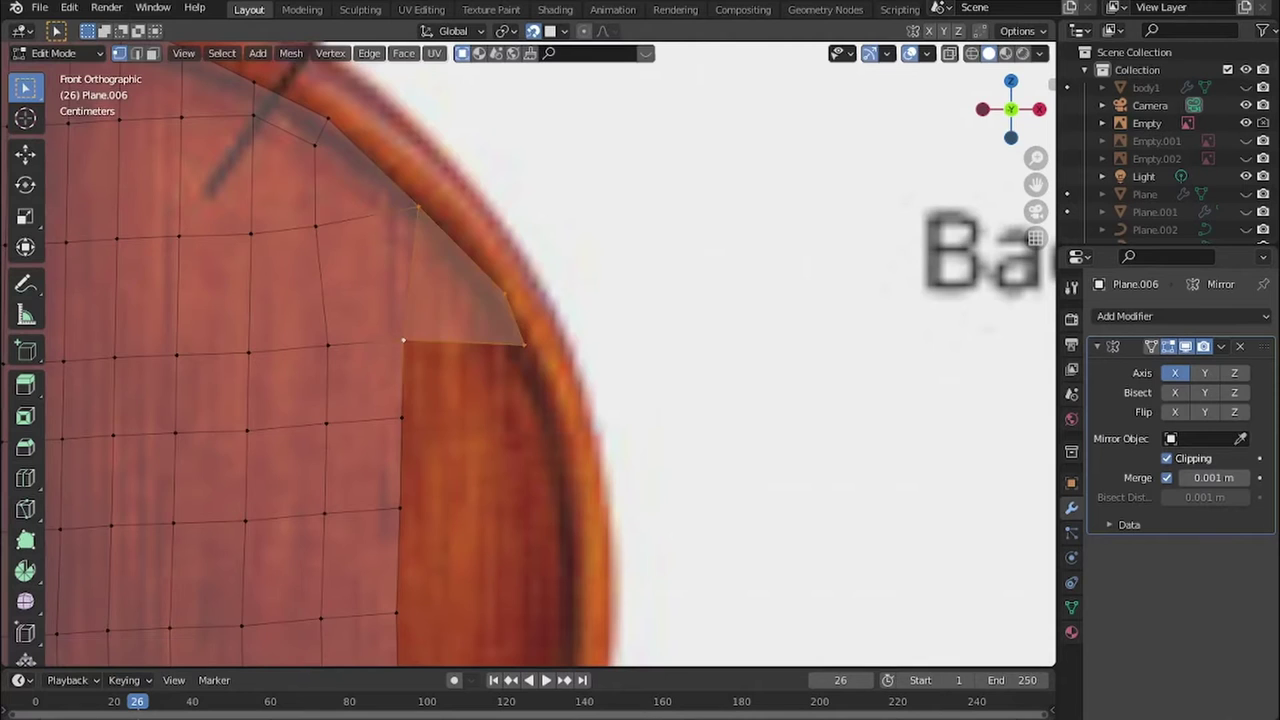
pyautogui.scroll(2, 528, 354)
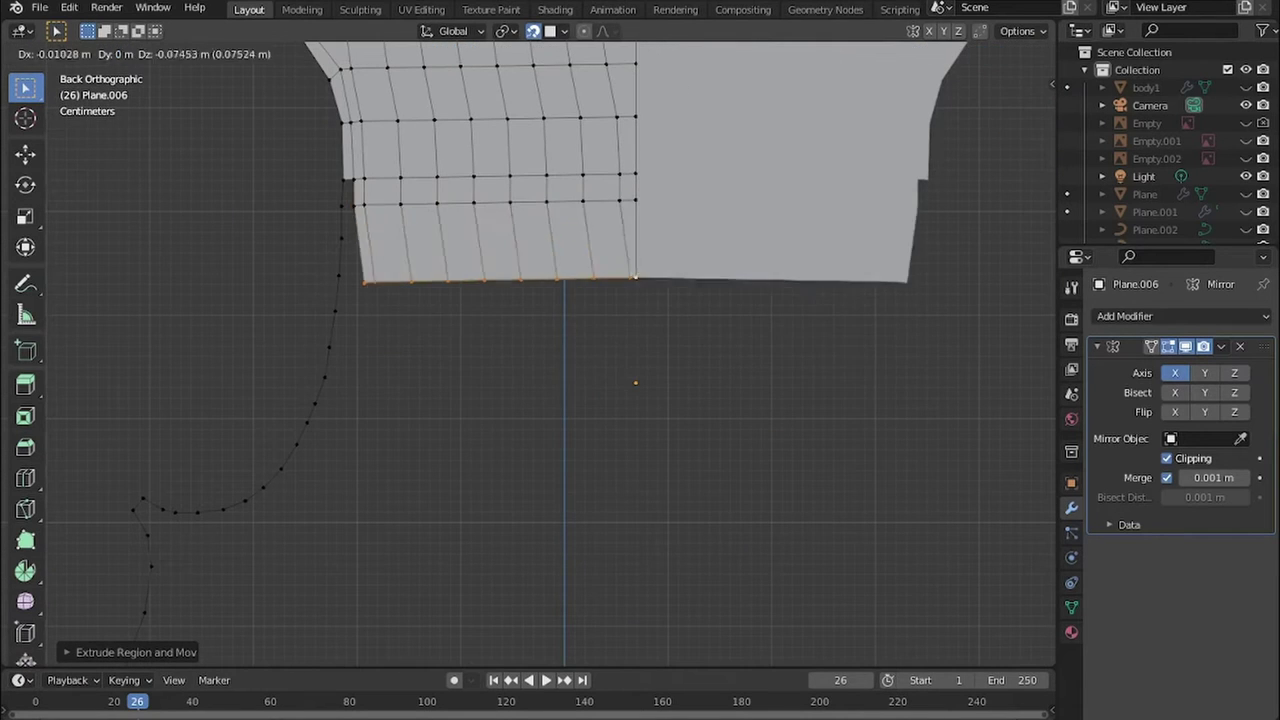
# - Extrude the bottom edge down the lower bout until it reaches the bottom outline
pyautogui.click(635, 440)
pyautogui.scroll(1, 649, 494)
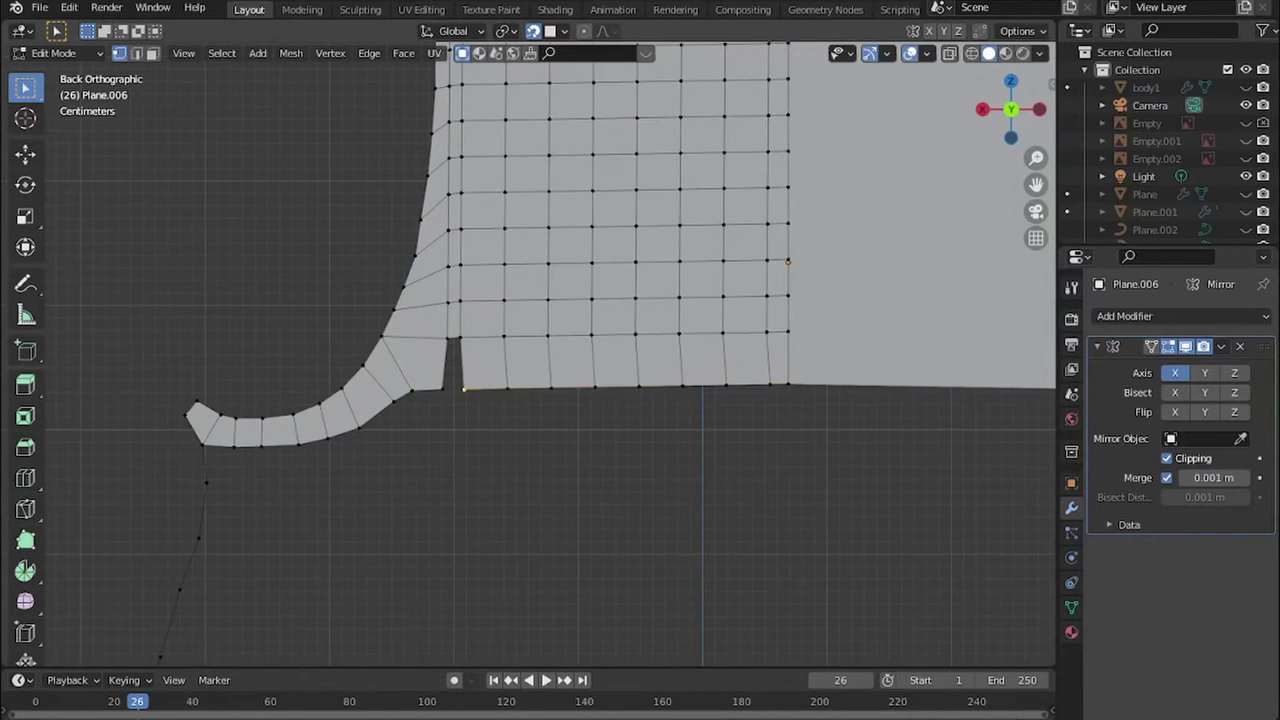
pyautogui.press('Return')
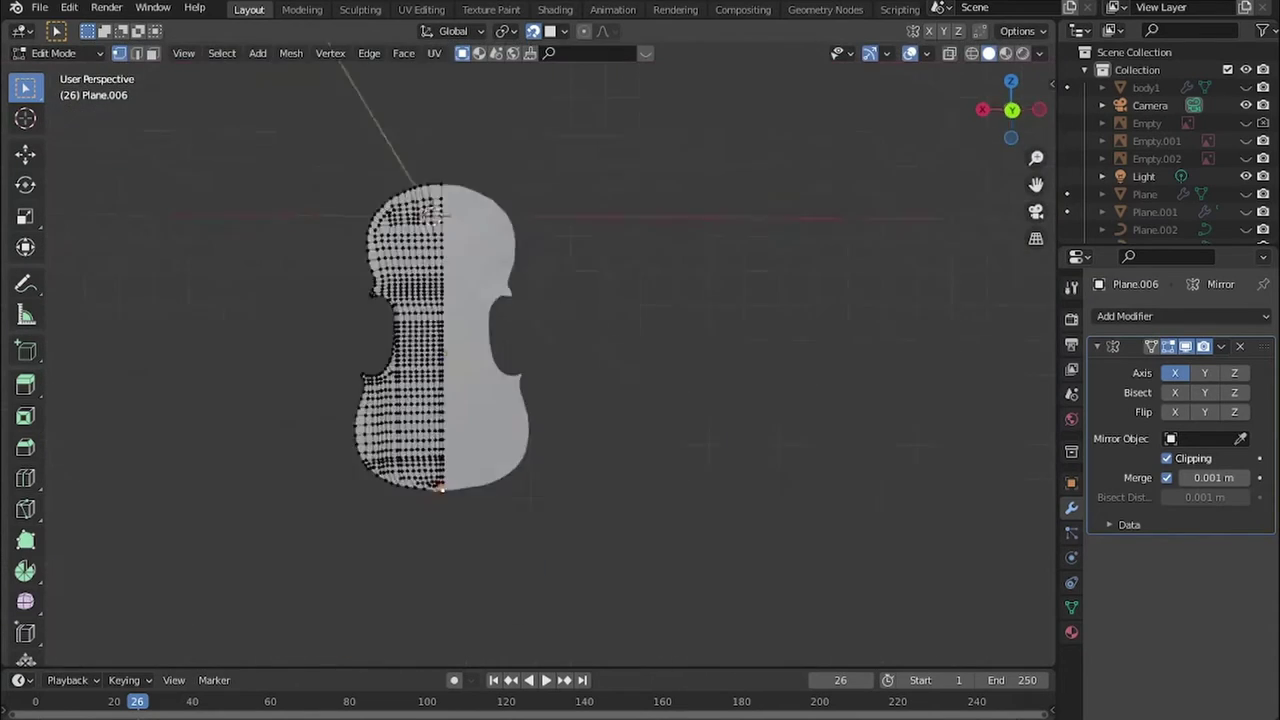
# - Add a Subdivision Surface modifier to the body and recalculate its normals to point outside
pyautogui.click(1097, 346)
pyautogui.click(1180, 316)
pyautogui.click(940, 640)
pyautogui.press('Tab')
pyautogui.moveTo(660, 360)
pyautogui.mouseDown(button='middle')
pyautogui.moveTo(600, 340)
pyautogui.moveTo(520, 340)
pyautogui.moveTo(560, 300)
pyautogui.mouseUp(button='middle')
pyautogui.click(290, 53)
pyautogui.click(500, 363)
pyautogui.scroll(3, 560, 300)
pyautogui.click(424, 185)
# - In edge select mode, select the rim edges around the body's waist and lower edge for creasing
pyautogui.press('2')
pyautogui.moveTo(450, 200)
pyautogui.mouseDown(button='middle')
pyautogui.moveTo(466, 171)
pyautogui.moveTo(586, 143)
pyautogui.mouseUp(button='middle')
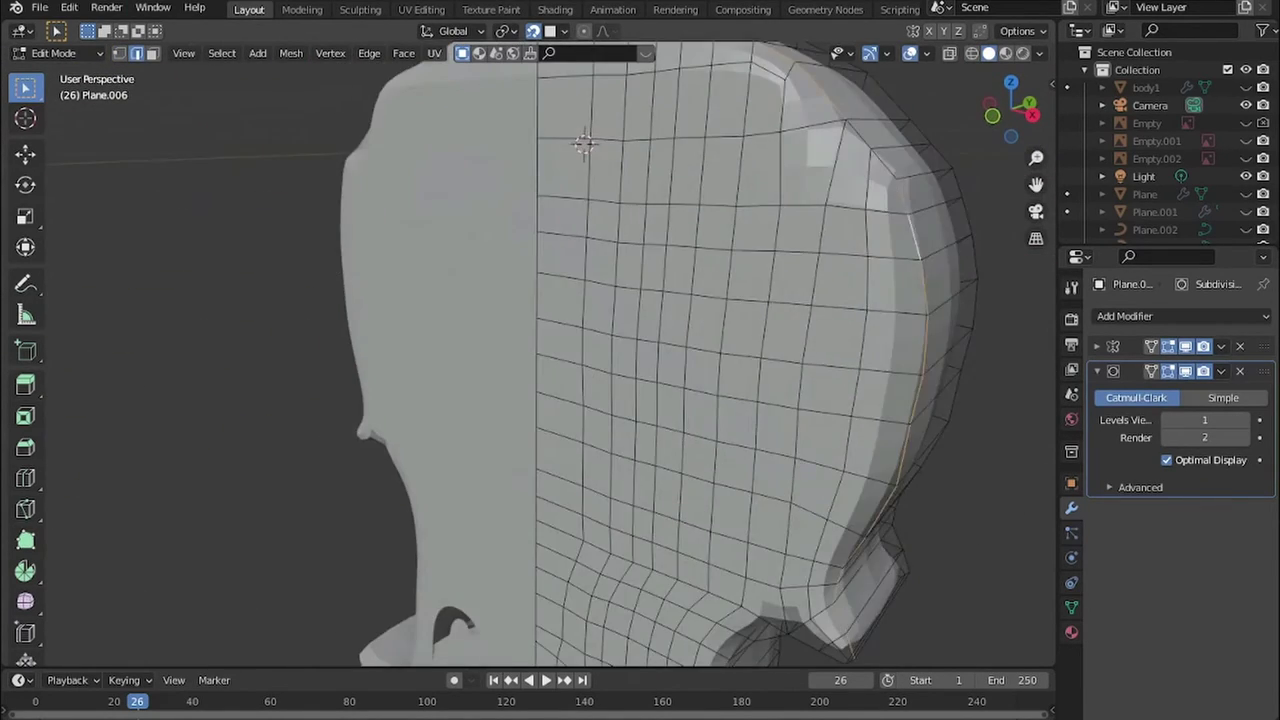
pyautogui.scroll(3, 586, 143)
pyautogui.moveTo(720, 162); pyautogui.dragTo(620, 300, button='middle')
pyautogui.scroll(3, 620, 300)
pyautogui.moveTo(600, 390); pyautogui.dragTo(650, 240, button='middle')
pyautogui.moveTo(470, 400)
pyautogui.mouseDown(button='middle')
pyautogui.moveTo(465, 518)
pyautogui.moveTo(377, 291)
pyautogui.mouseUp(button='middle')
pyautogui.scroll(2, 377, 291)
pyautogui.moveTo(530, 360)
pyautogui.mouseDown(button='middle')
pyautogui.moveTo(500, 300)
pyautogui.moveTo(560, 360)
pyautogui.moveTo(560, 330)
pyautogui.moveTo(540, 310)
pyautogui.moveTo(570, 300)
pyautogui.moveTo(607, 313)
pyautogui.mouseUp(button='middle')
pyautogui.scroll(2, 560, 360)
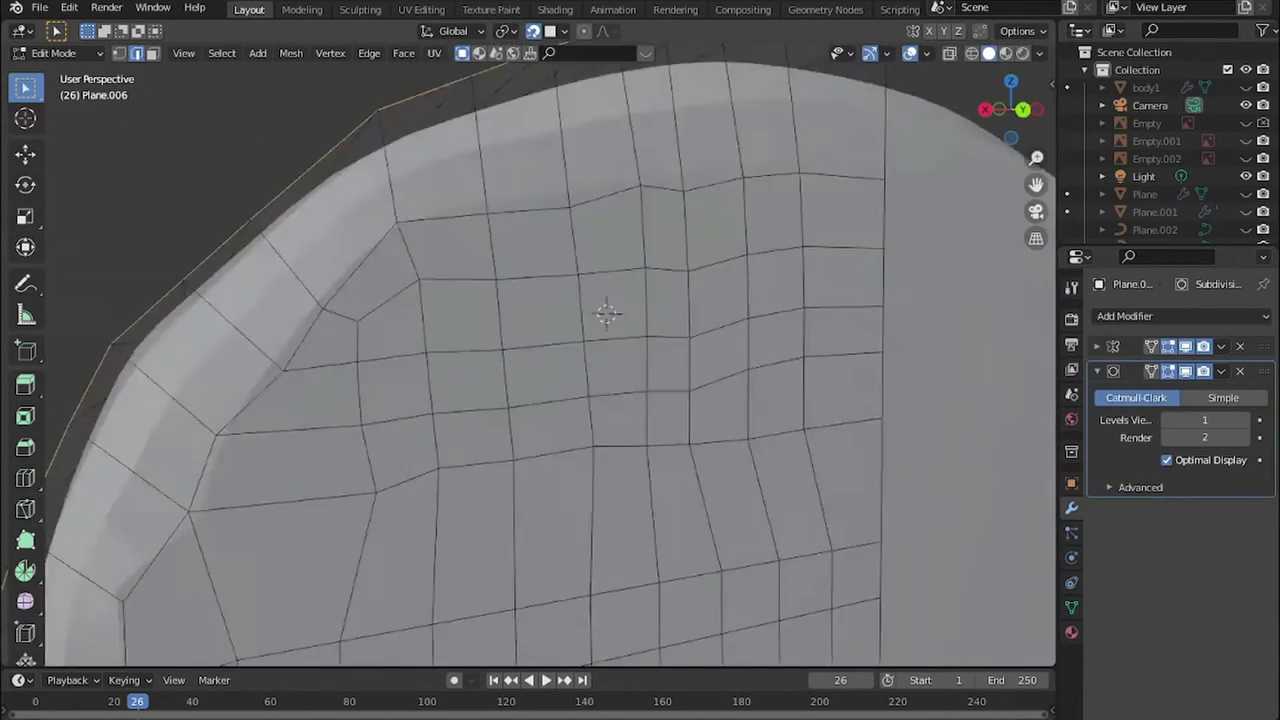
# - Set the subdivision preview level to 2 and view the body straight from the front
pyautogui.press('n')
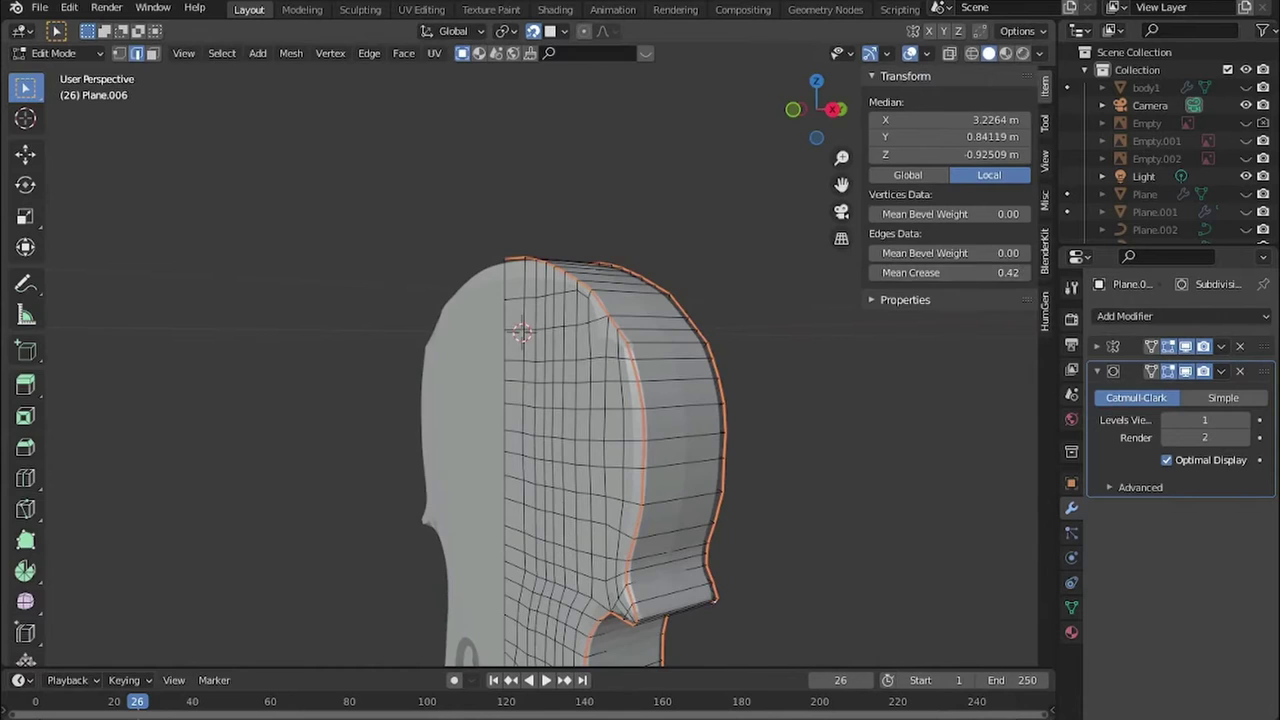
pyautogui.press('Tab')
pyautogui.hotkey('ctrl', '2')
pyautogui.press('KP_1')
pyautogui.press('Tab')
# - Add an edge loop across the body's upper bout
pyautogui.hotkey('ctrl', 'r')
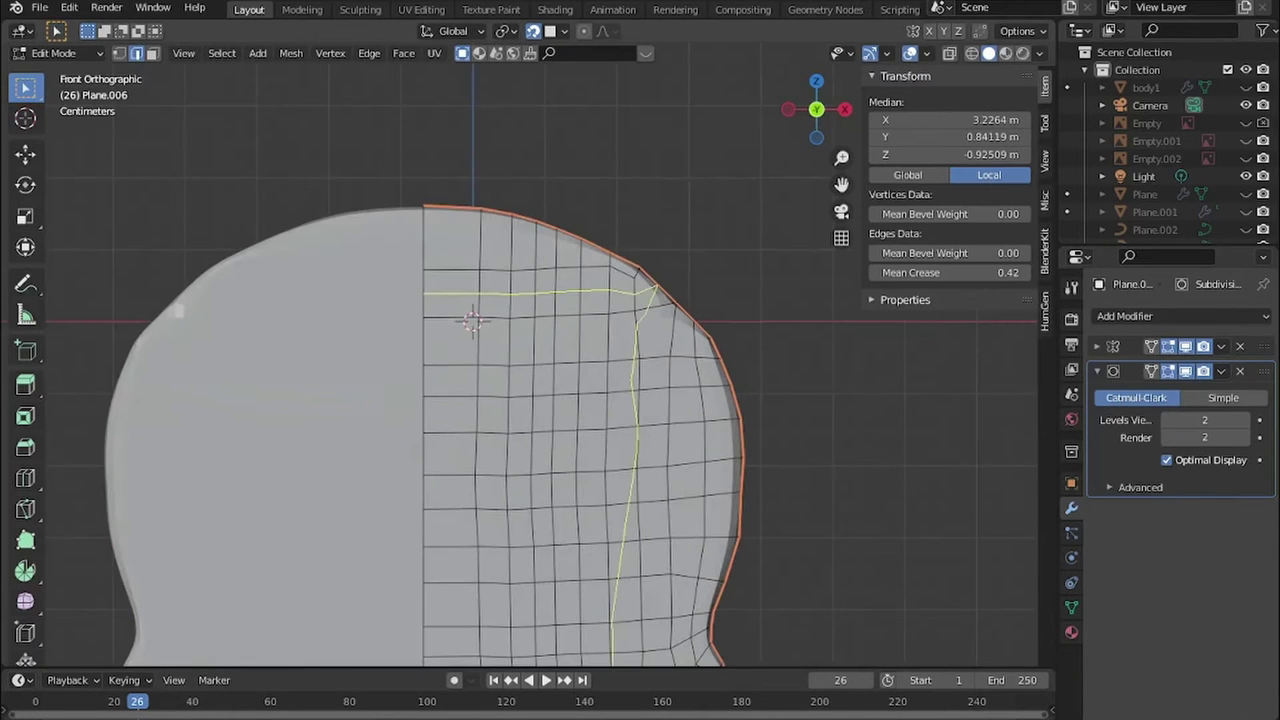
pyautogui.click(668, 290)
pyautogui.moveTo(668, 290)
pyautogui.mouseDown(button='middle')
pyautogui.moveTo(480, 320)
pyautogui.moveTo(540, 320)
pyautogui.moveTo(560, 300)
pyautogui.mouseUp(button='middle')
pyautogui.scroll(5, 480, 320)
# - Inspect the smoothed body in Object Mode, trying subdivision levels 3 and then 2
pyautogui.press('Tab')
pyautogui.press('Tab')
pyautogui.press('Tab')
pyautogui.scroll(-3, 480, 320)
pyautogui.hotkey('ctrl', '3')
pyautogui.scroll(-5, 640, 400)
pyautogui.scroll(8, 640, 400)
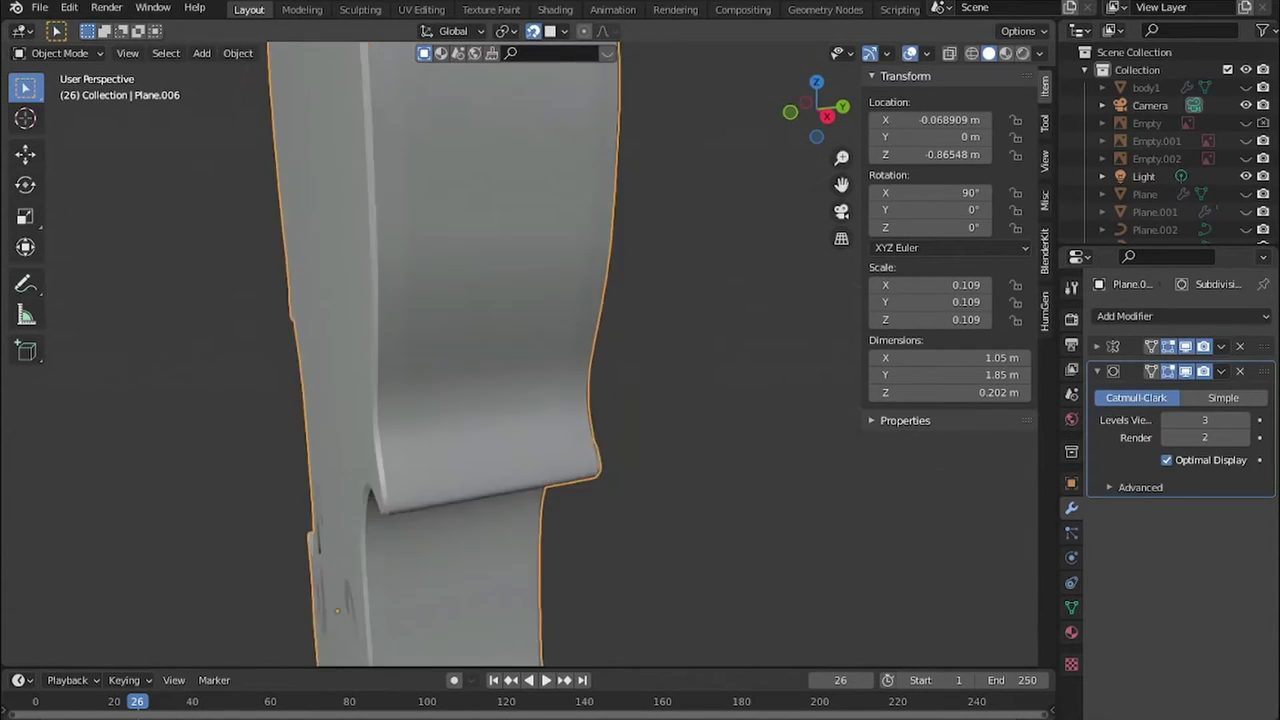
pyautogui.rightClick(450, 305)
pyautogui.press('Escape')
pyautogui.moveTo(450, 305)
pyautogui.mouseDown(button='middle')
pyautogui.moveTo(590, 400)
pyautogui.moveTo(480, 360)
pyautogui.moveTo(600, 360)
pyautogui.moveTo(480, 300)
pyautogui.mouseUp(button='middle')
pyautogui.scroll(-4, 480, 360)
pyautogui.scroll(5, 480, 360)
pyautogui.hotkey('ctrl', '2')
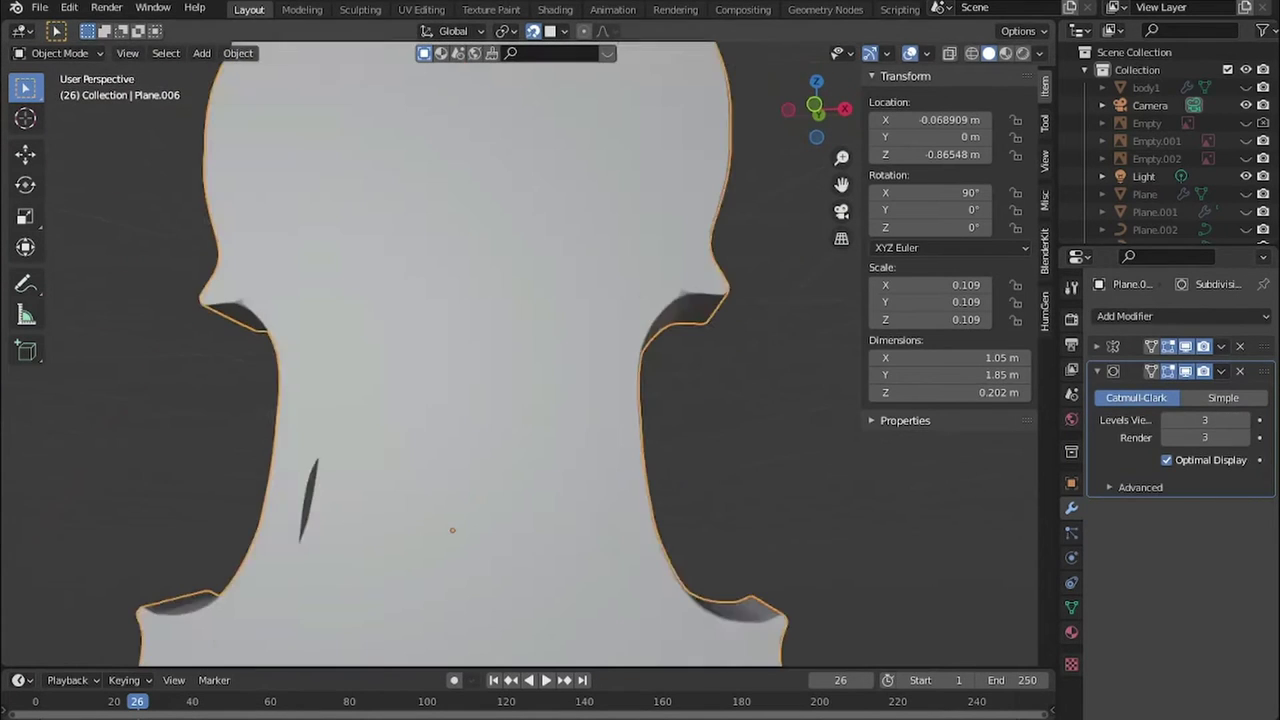
# - Add a Solidify modifier of 0.13 m thickness, placed above the Subdivision Surface in the stack
pyautogui.click(1125, 316)
pyautogui.click(914, 620)
pyautogui.scroll(4, 560, 400)
pyautogui.scroll(2, 560, 400)
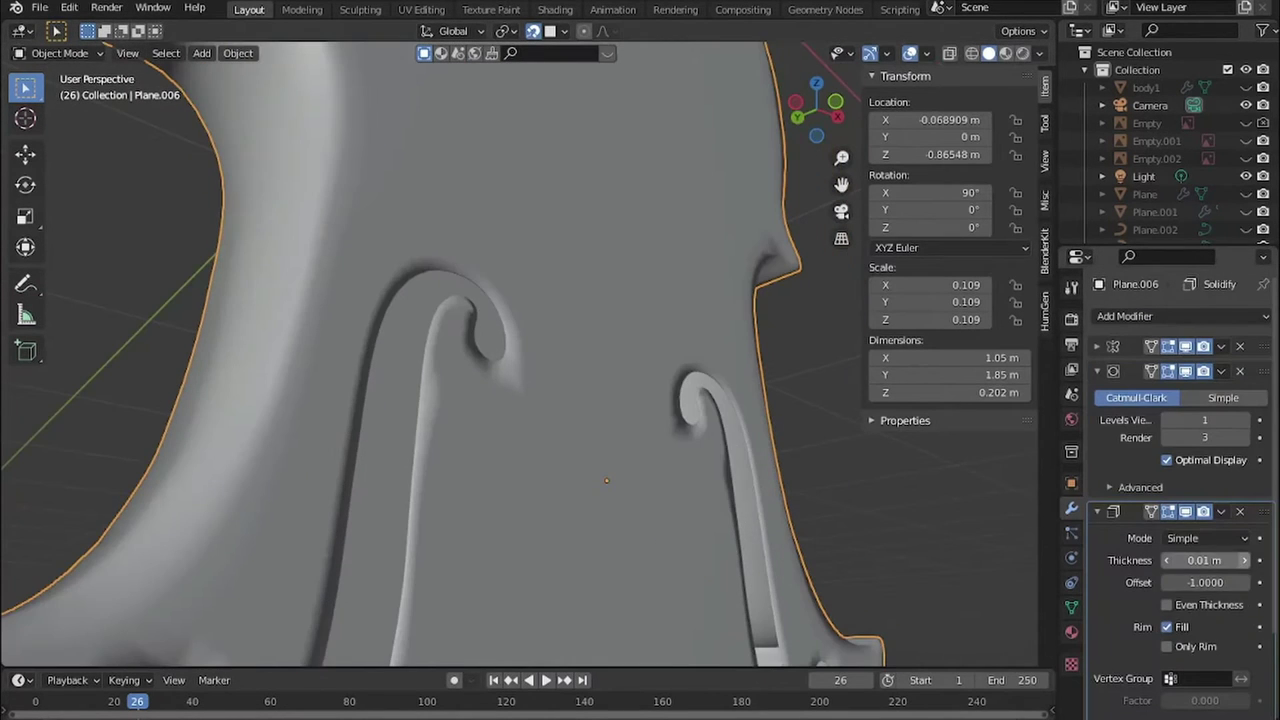
pyautogui.moveTo(500, 400); pyautogui.dragTo(650, 400, button='middle')
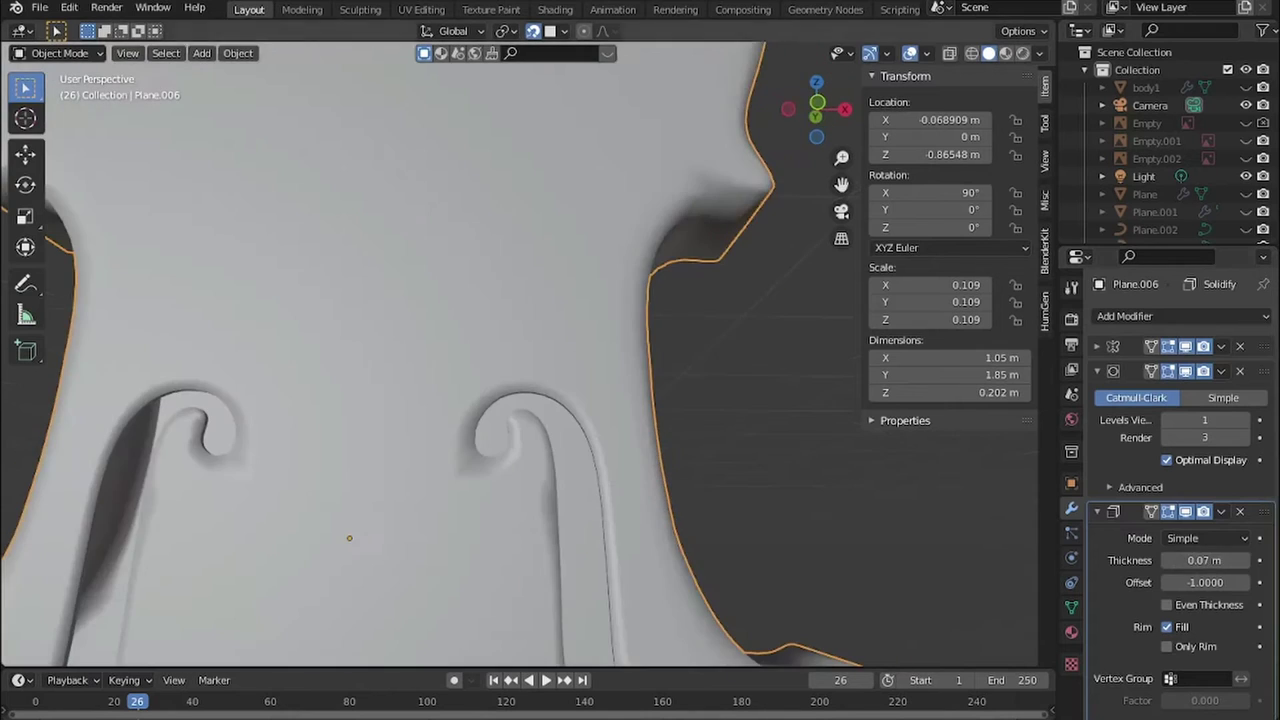
pyautogui.moveTo(1262, 511); pyautogui.dragTo(1262, 365)
pyautogui.moveTo(450, 400); pyautogui.dragTo(600, 420, button='middle')
pyautogui.click(1097, 371)
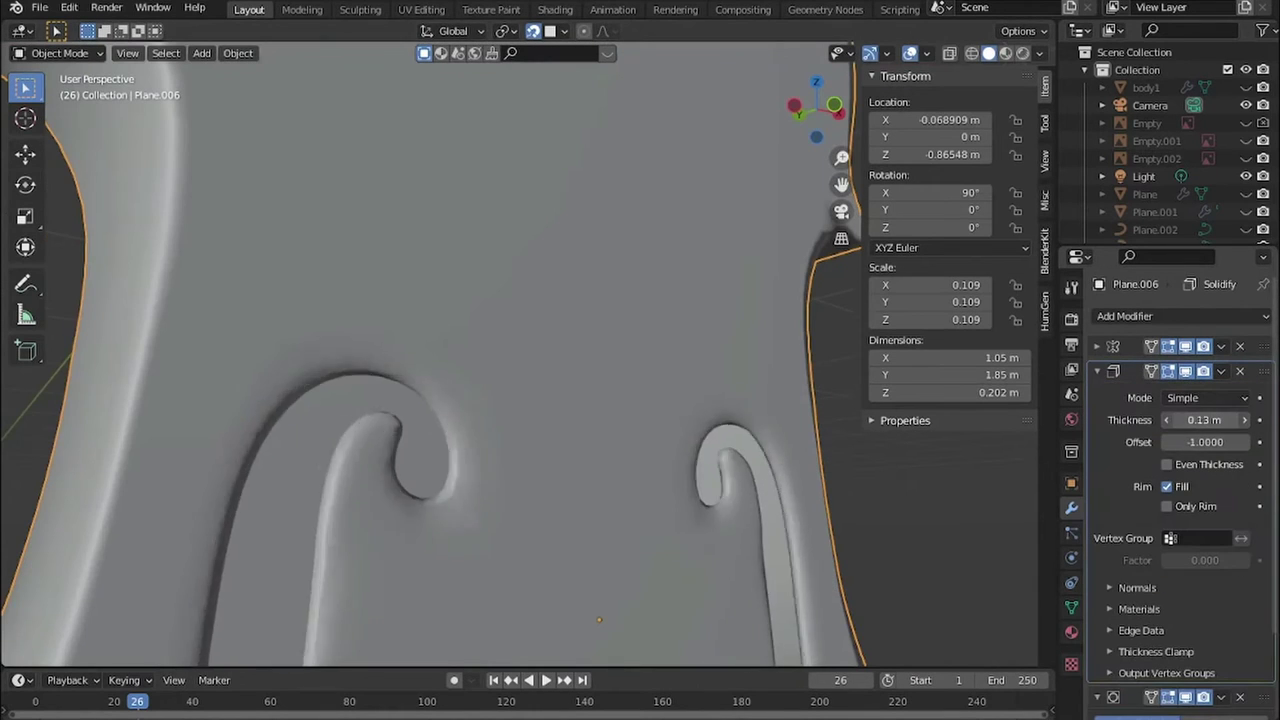
pyautogui.scroll(2, 500, 450)
# - Turn the Plane.007 body copy into a plain mesh, baking in its subdivision and solidify modifiers
pyautogui.press('Tab')
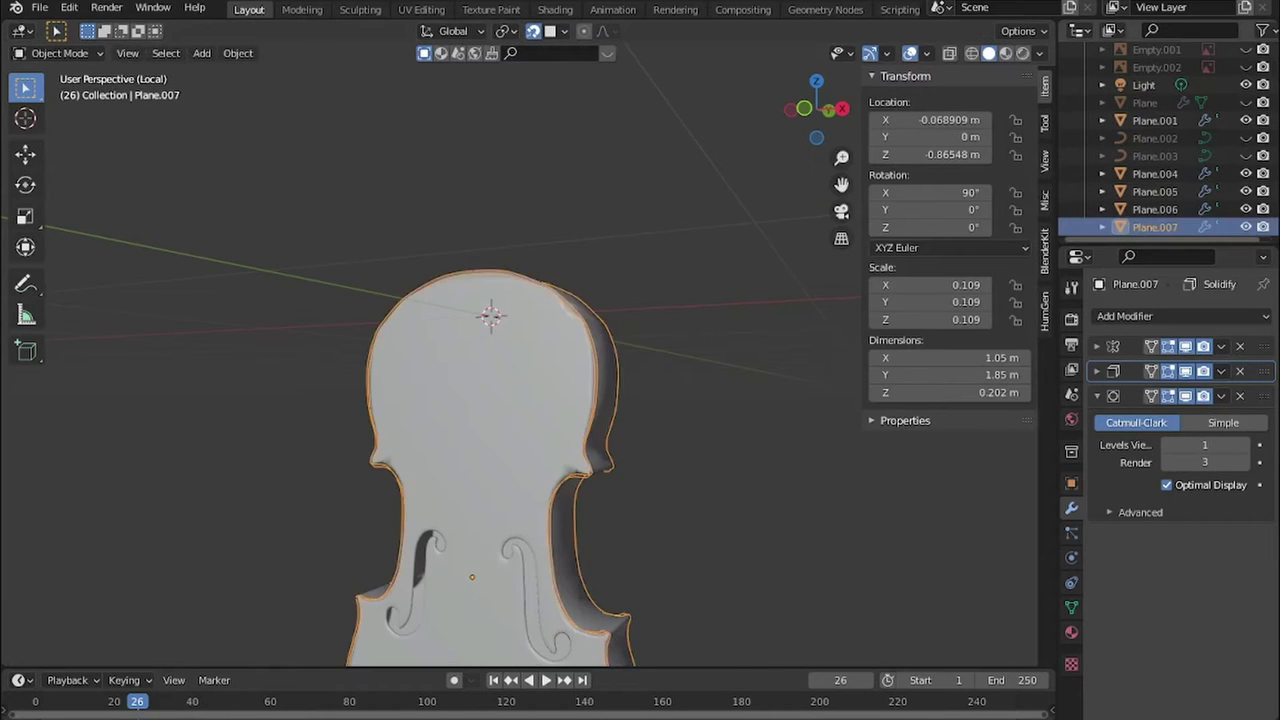
pyautogui.scroll(4, 505, 350)
pyautogui.scroll(-1, 505, 350)
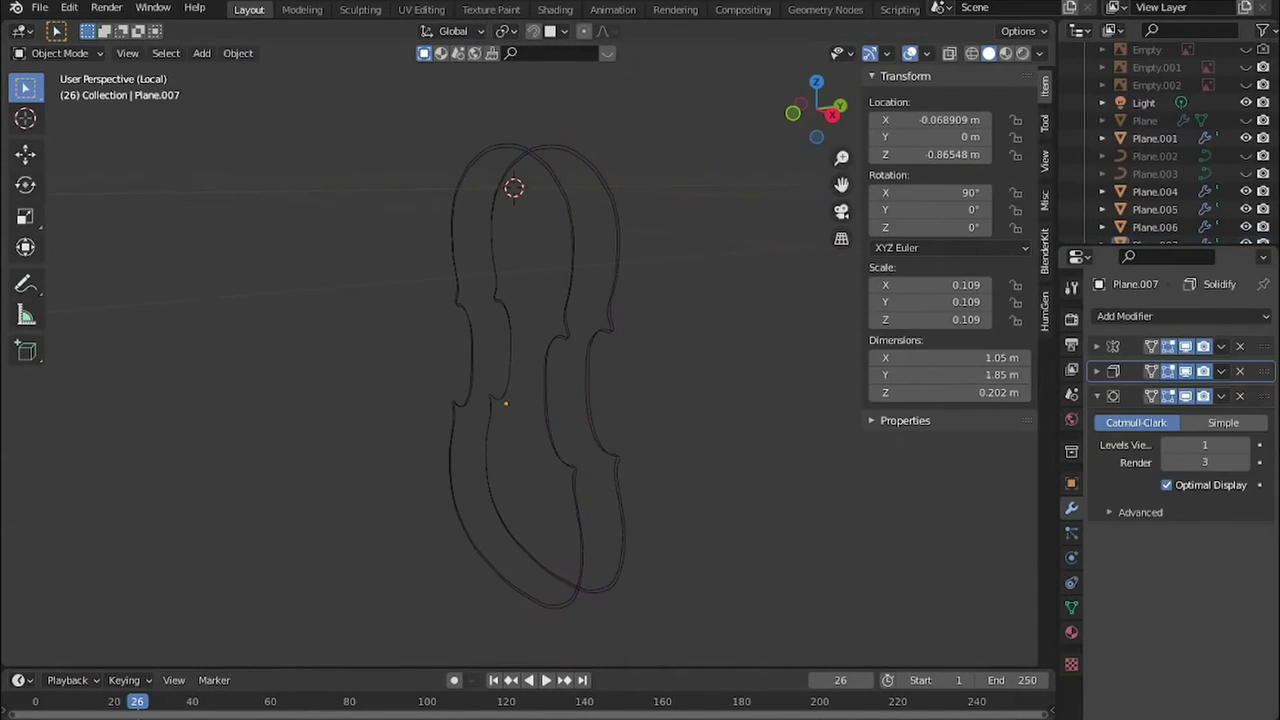
pyautogui.hotkey('ctrl', '1')
pyautogui.scroll(4, 514, 374)
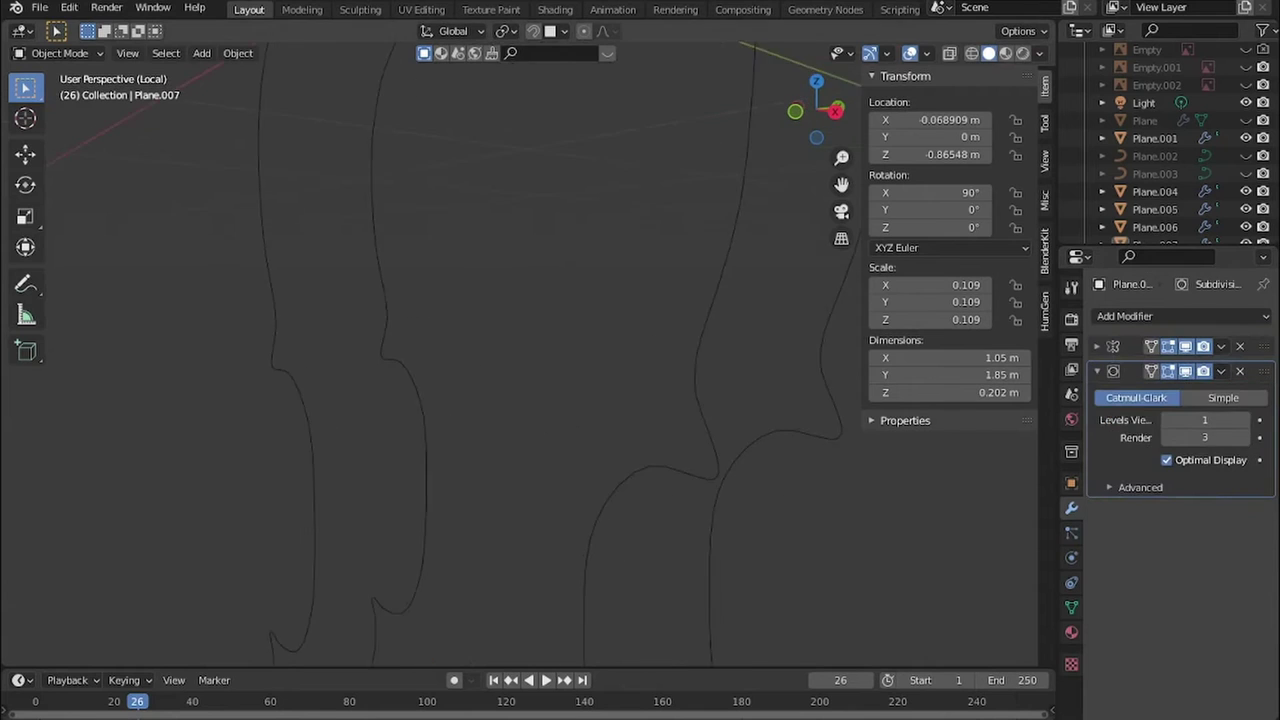
pyautogui.rightClick(586, 420)
pyautogui.click(750, 420)
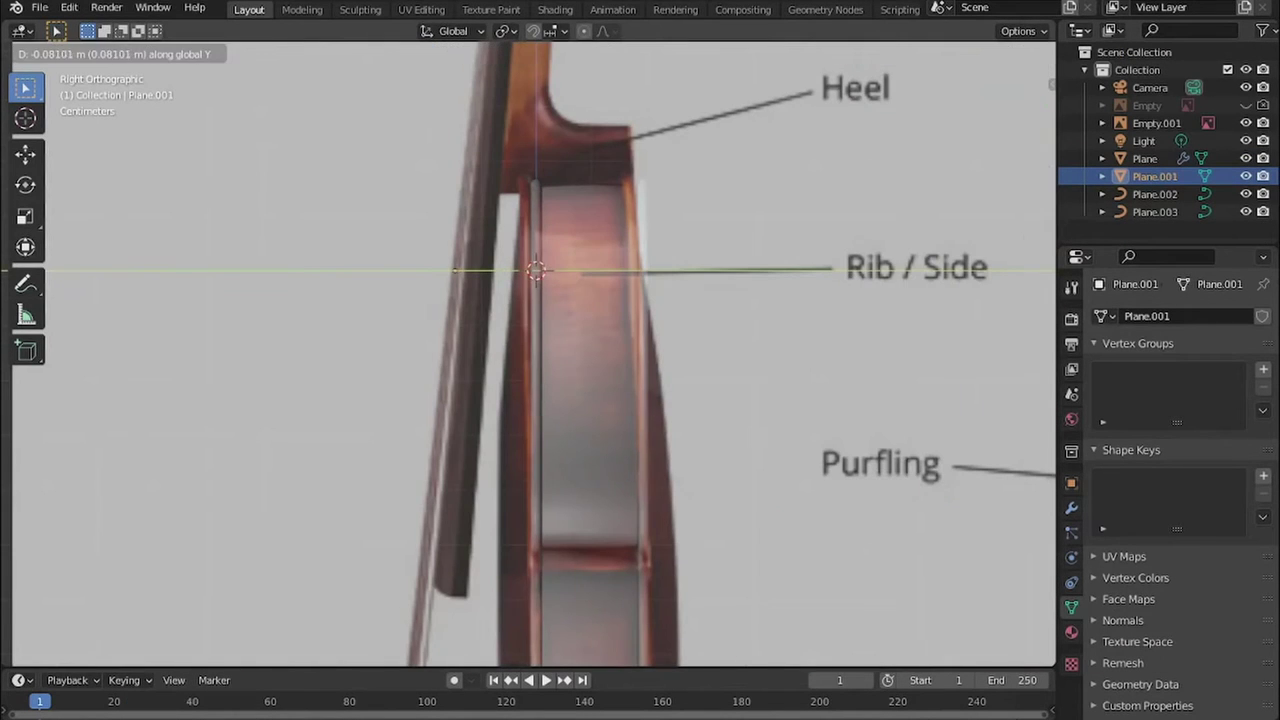
# - Move the 0.01 m-thick neck plank Plane.001 to Y −0.081776 m along the side-view reference neck
pyautogui.press('Tab')
pyautogui.scroll(-5, 680, 350)
pyautogui.scroll(-1, 680, 350)
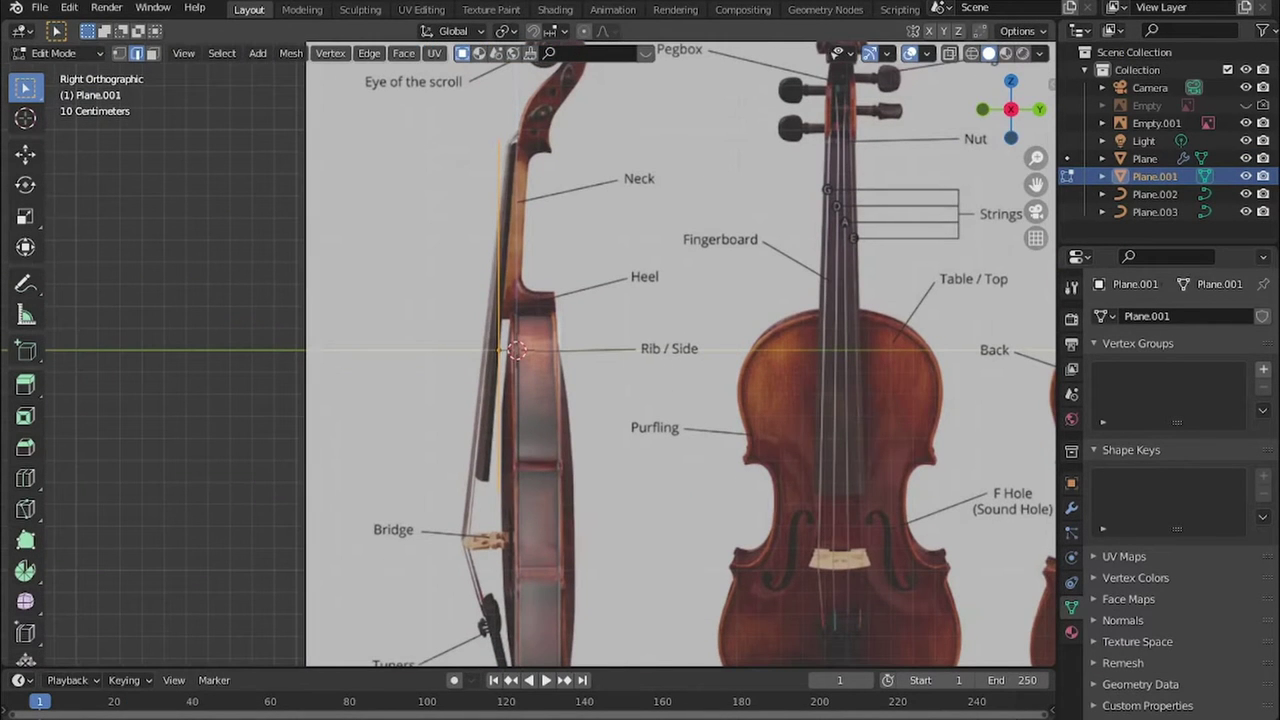
pyautogui.scroll(2, 509, 224)
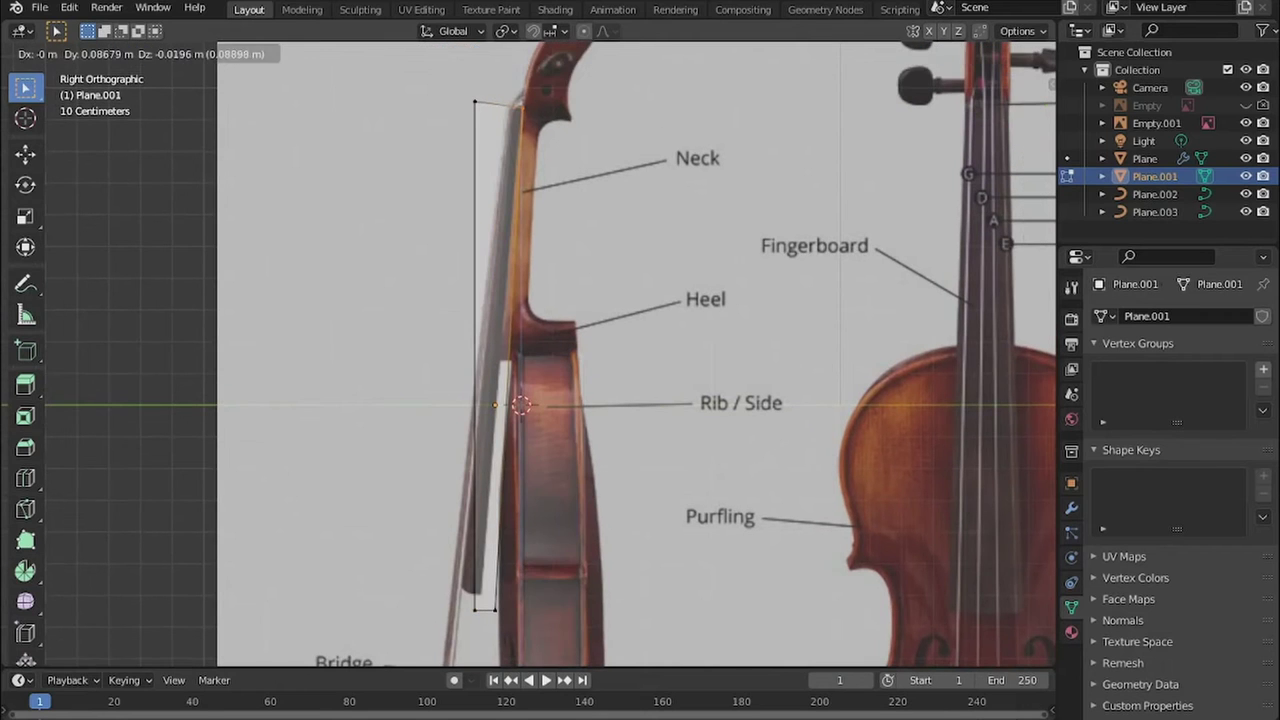
pyautogui.press('g')
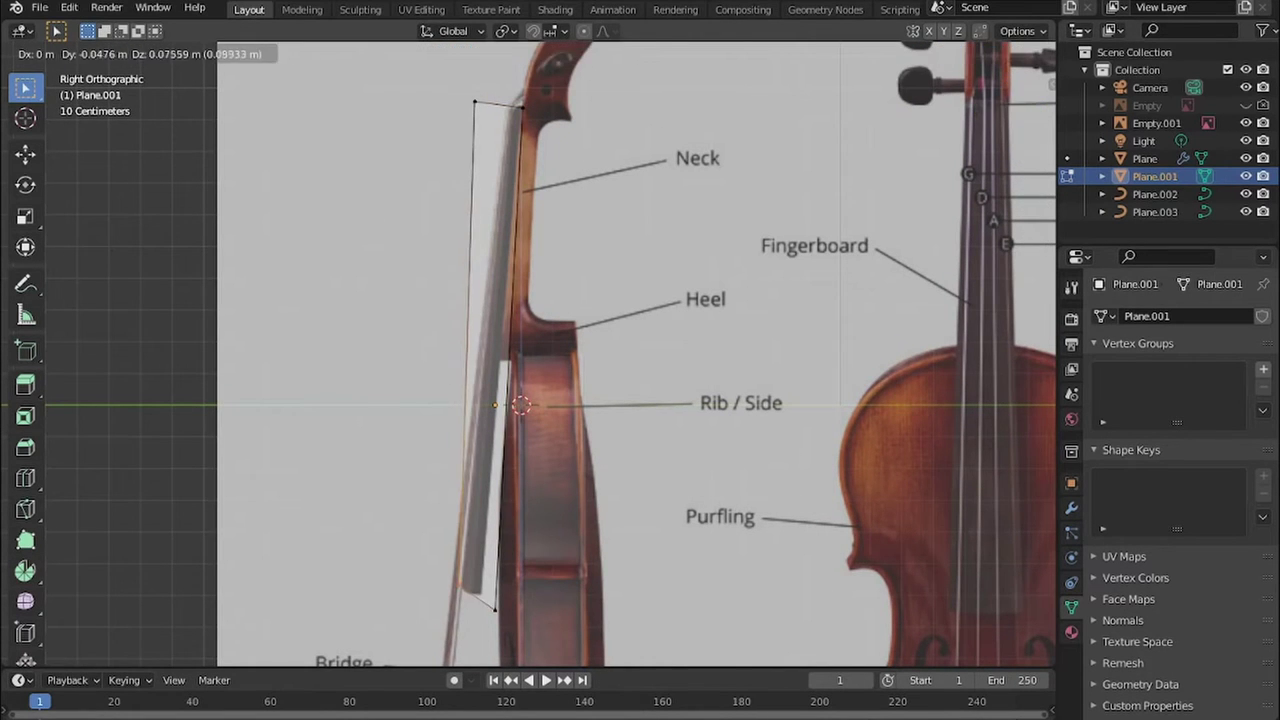
pyautogui.scroll(3, 520, 400)
pyautogui.press('g')
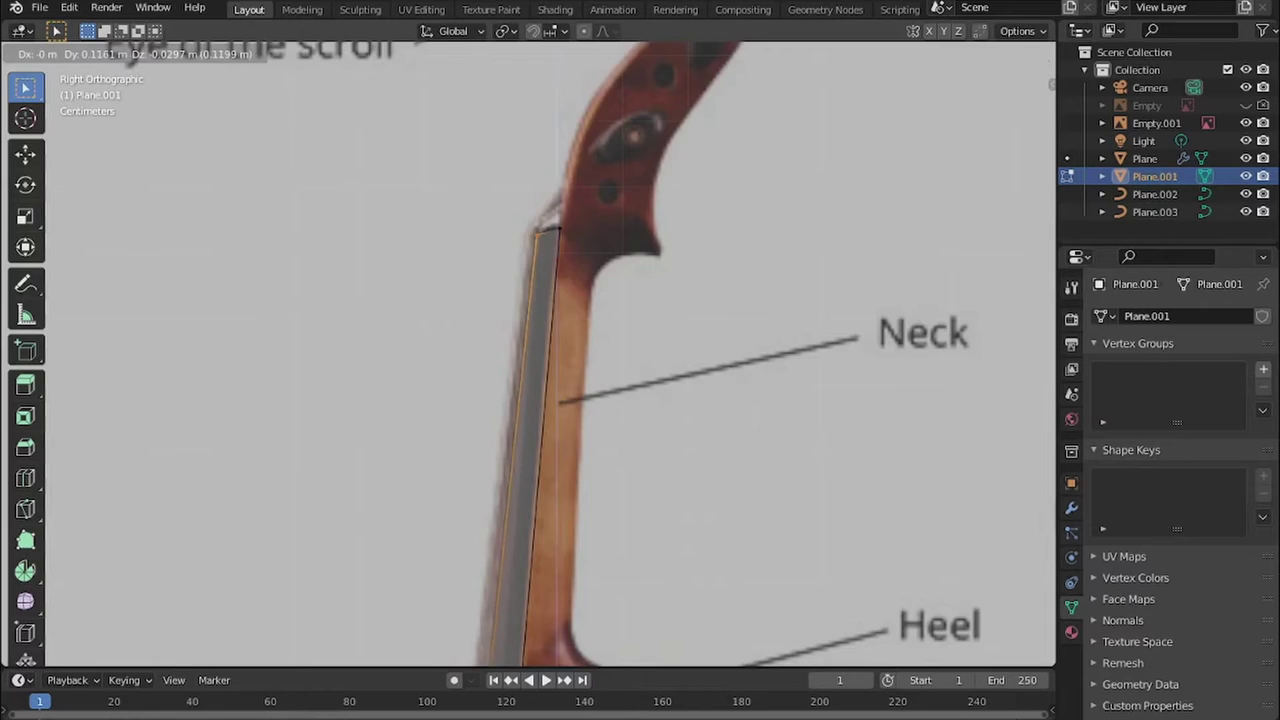
pyautogui.scroll(-3, 600, 366)
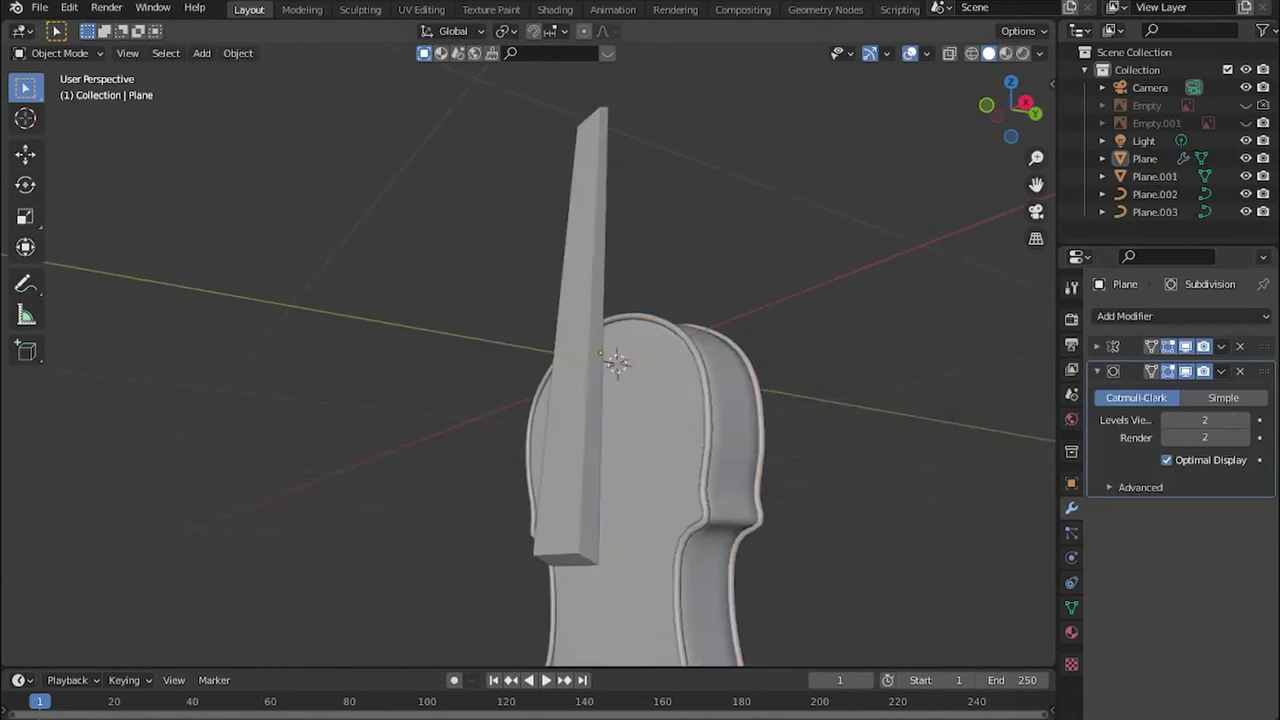
pyautogui.press('KP_3')
pyautogui.scroll(3, 600, 360)
pyautogui.scroll(4, 600, 360)
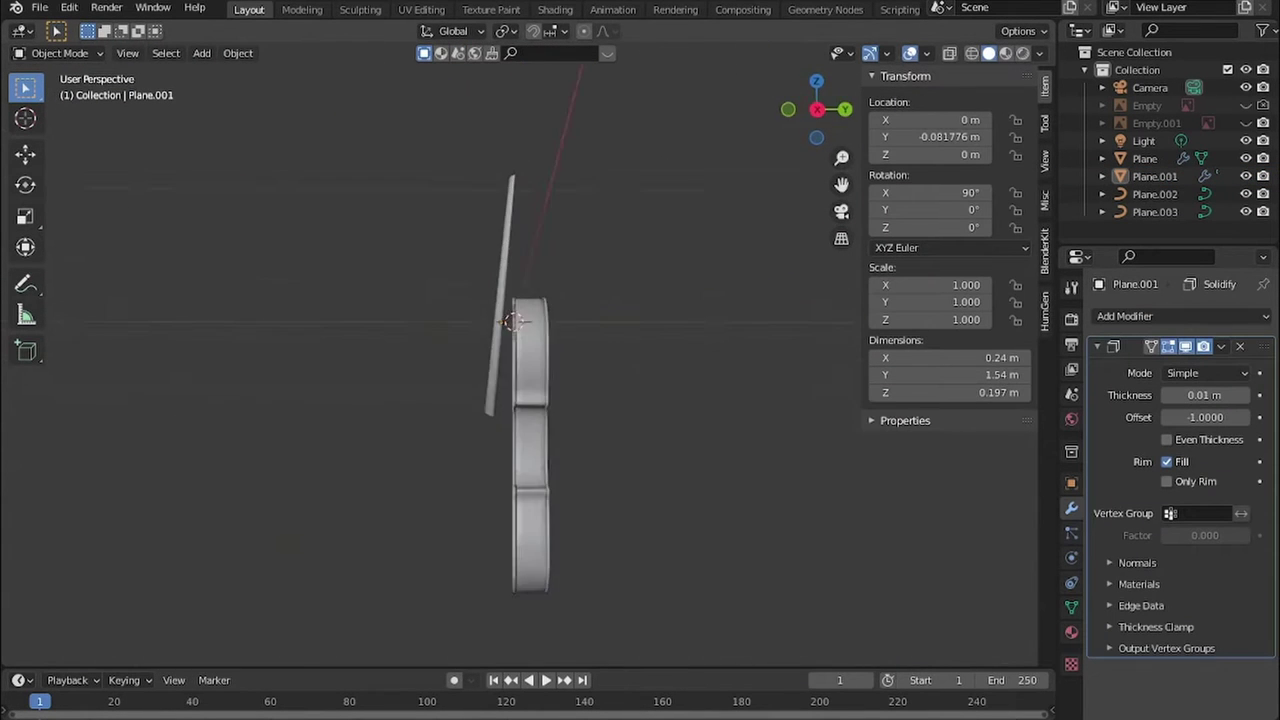
pyautogui.press('KP_1')
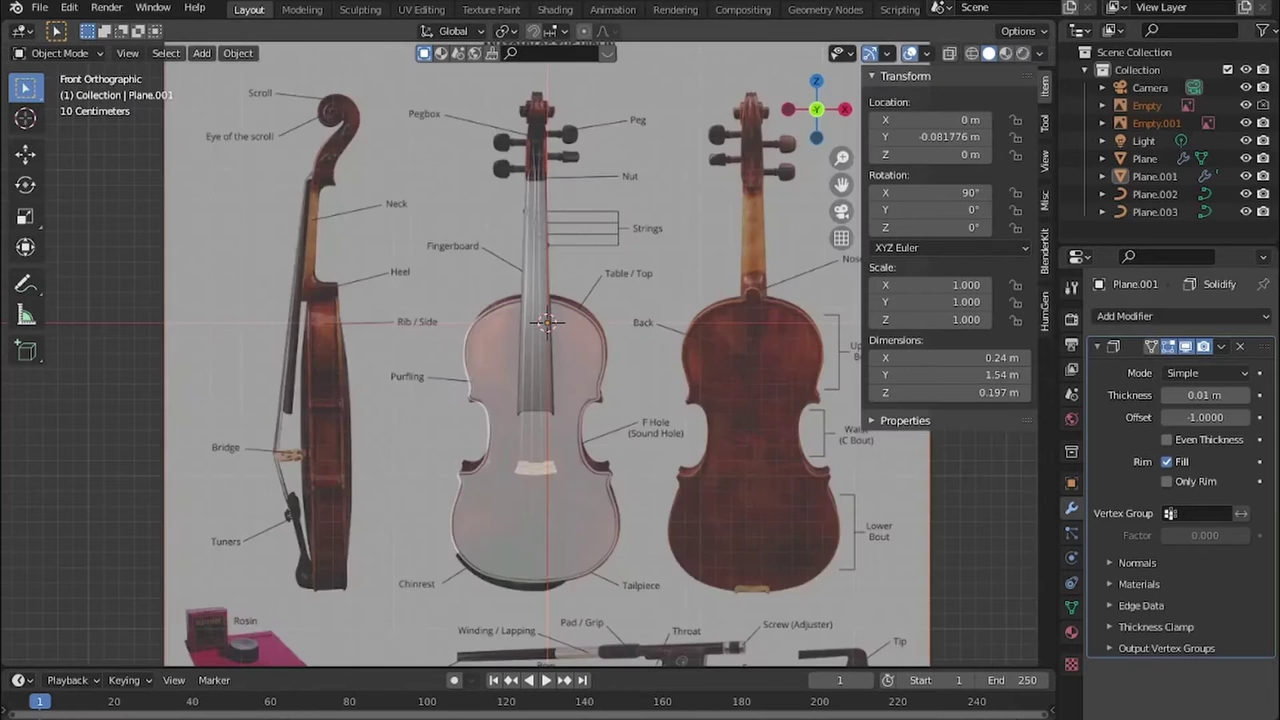
# - Select both reference images, then slide an edge into place and join two vertices of the bridge outline
pyautogui.click(1147, 105)
pyautogui.keyDown('ctrl'); pyautogui.click(1156, 123); pyautogui.keyUp('ctrl')
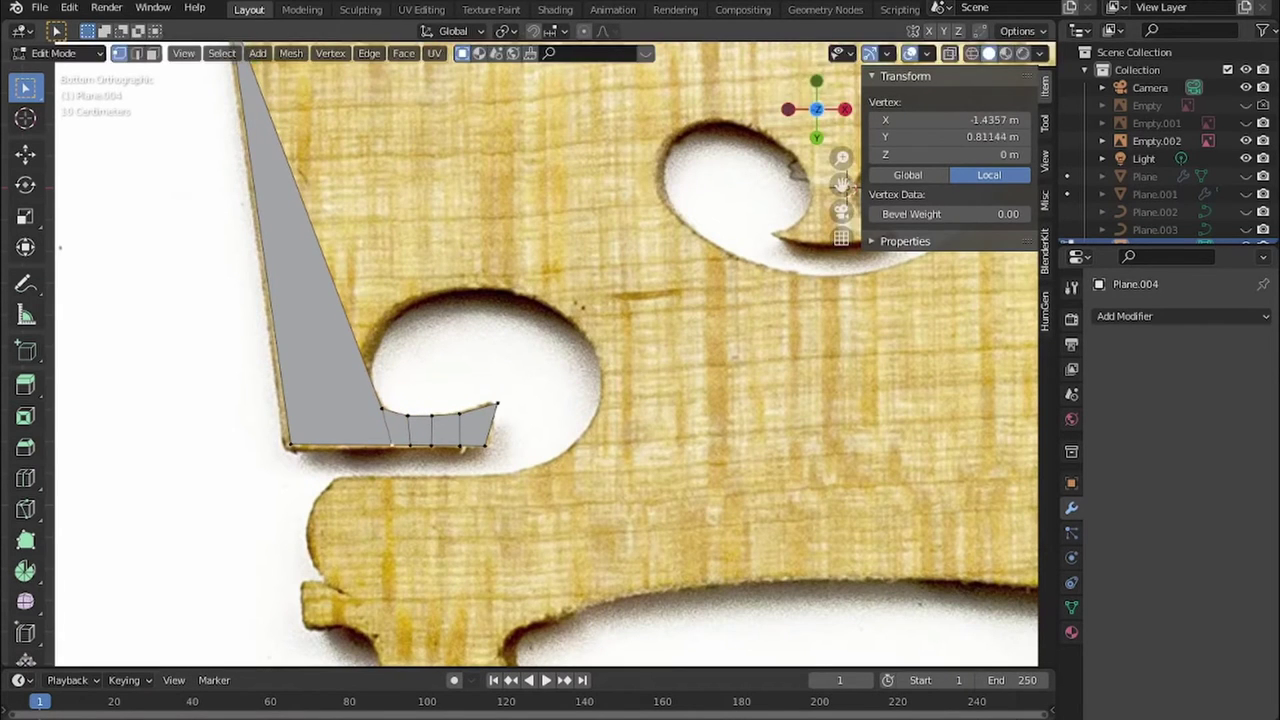
pyautogui.click(361, 430)
pyautogui.scroll(-3, 361, 430)
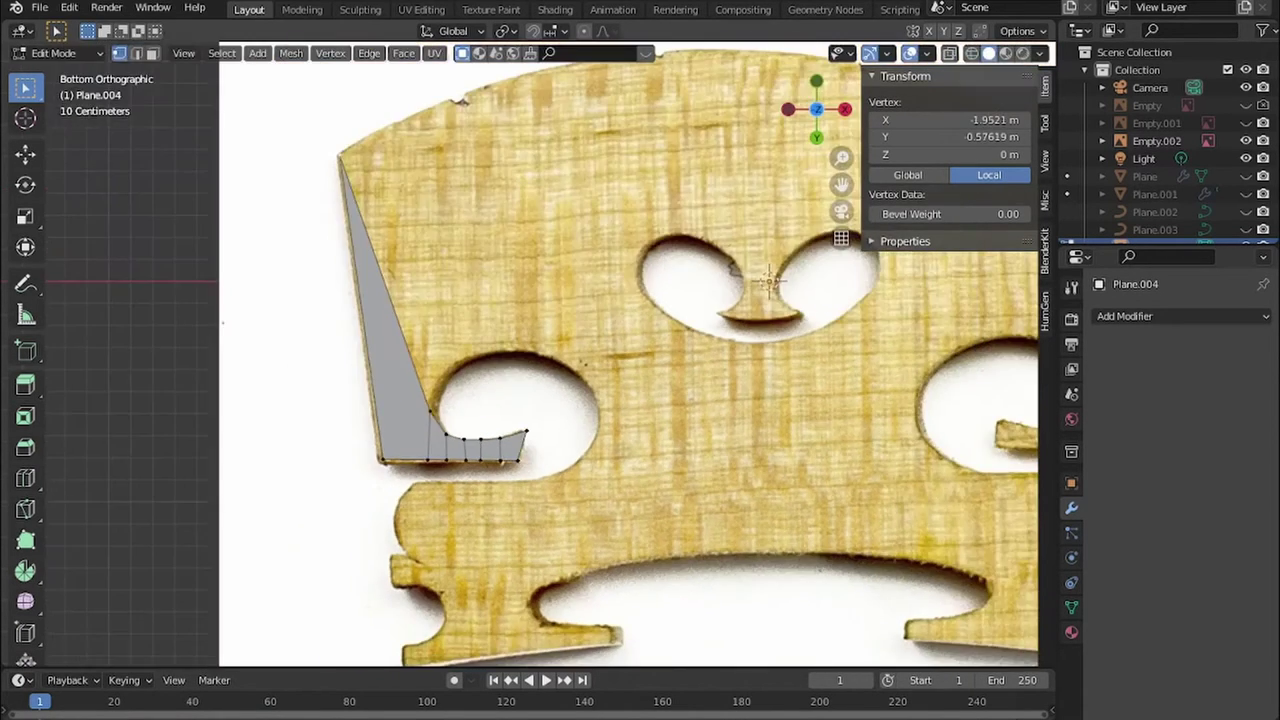
pyautogui.scroll(4, 361, 430)
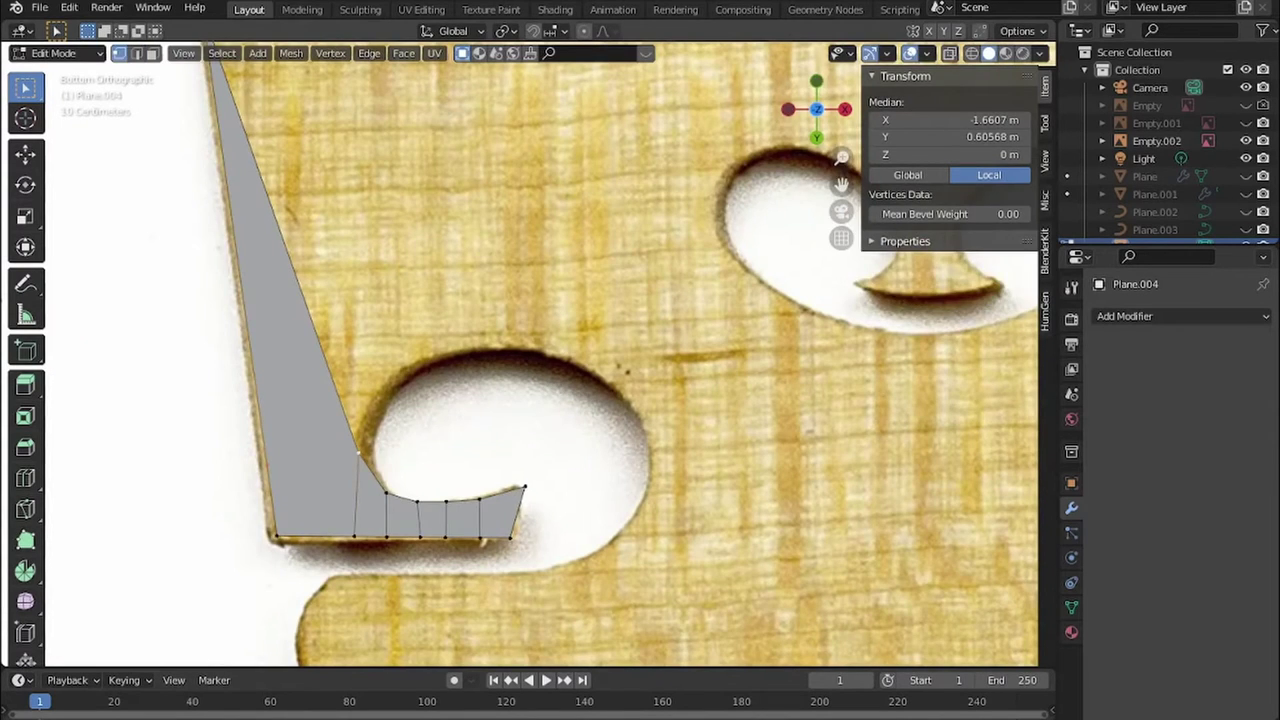
pyautogui.press('j')
pyautogui.scroll(2, 347, 141)
# - Slide the vertices beside the hook onto the bridge outline and fill a face there
pyautogui.click(363, 591)
pyautogui.hotkey('shift', 'v')
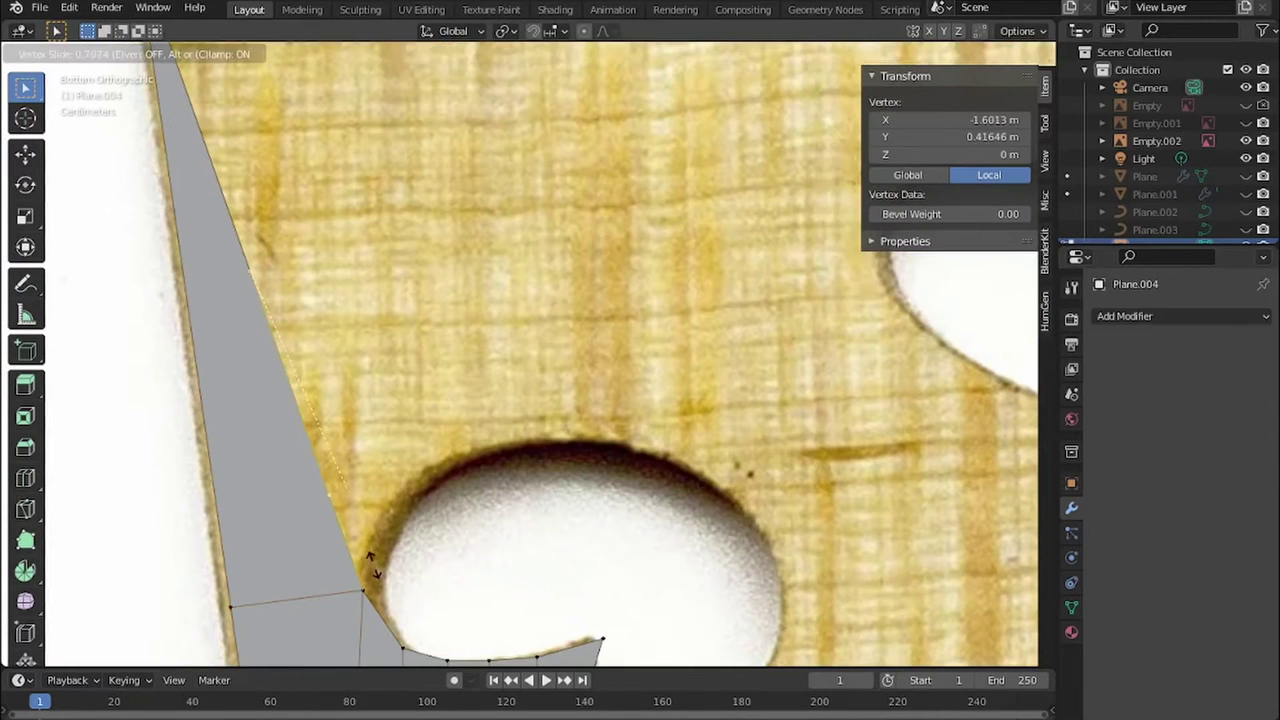
pyautogui.scroll(-2, 540, 355)
pyautogui.hotkey('shift', 'v')
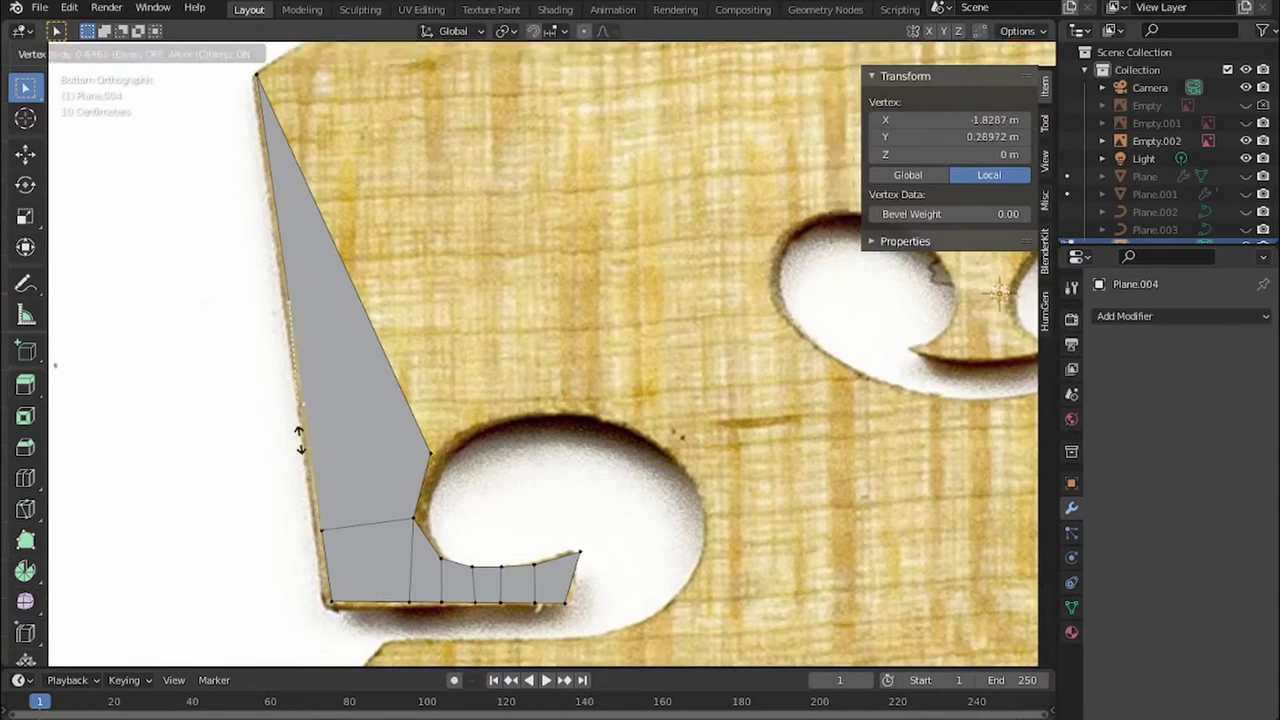
pyautogui.keyDown('shift'); pyautogui.moveTo(540, 420); pyautogui.dragTo(514, 495, button='middle'); pyautogui.keyUp('shift')
pyautogui.moveTo(404, 527); pyautogui.dragTo(471, 501)
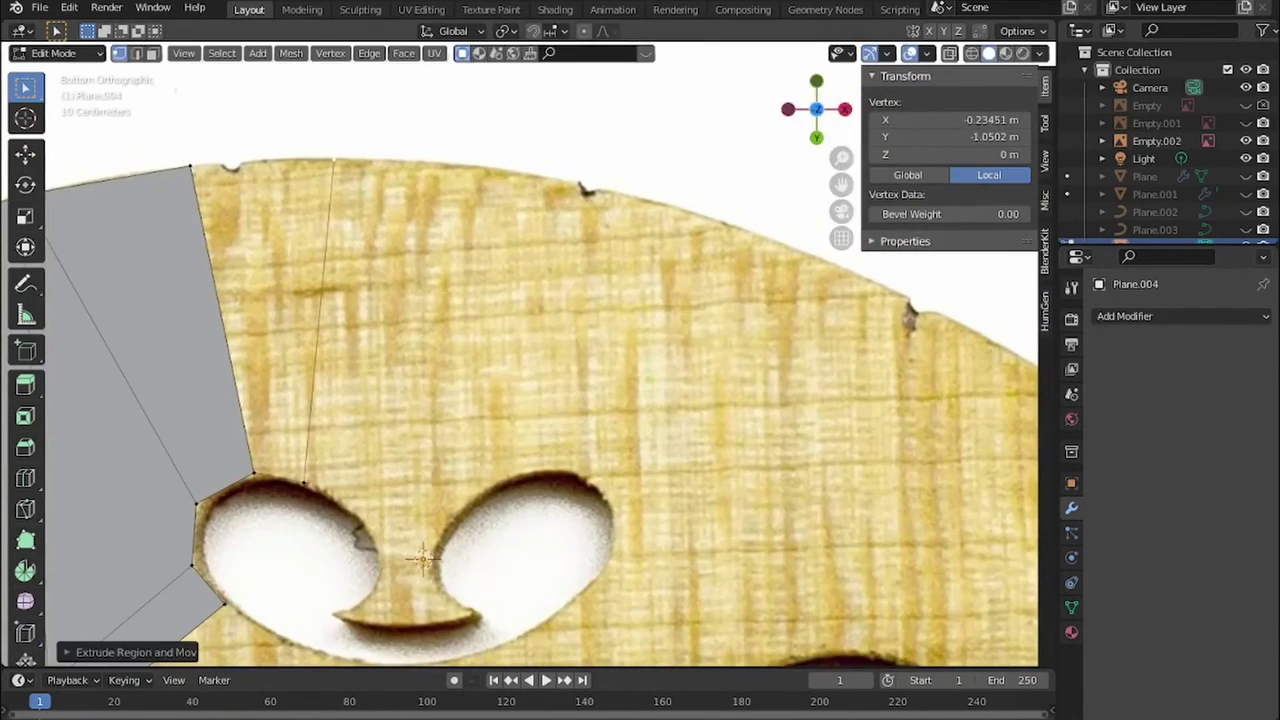
pyautogui.press('f')
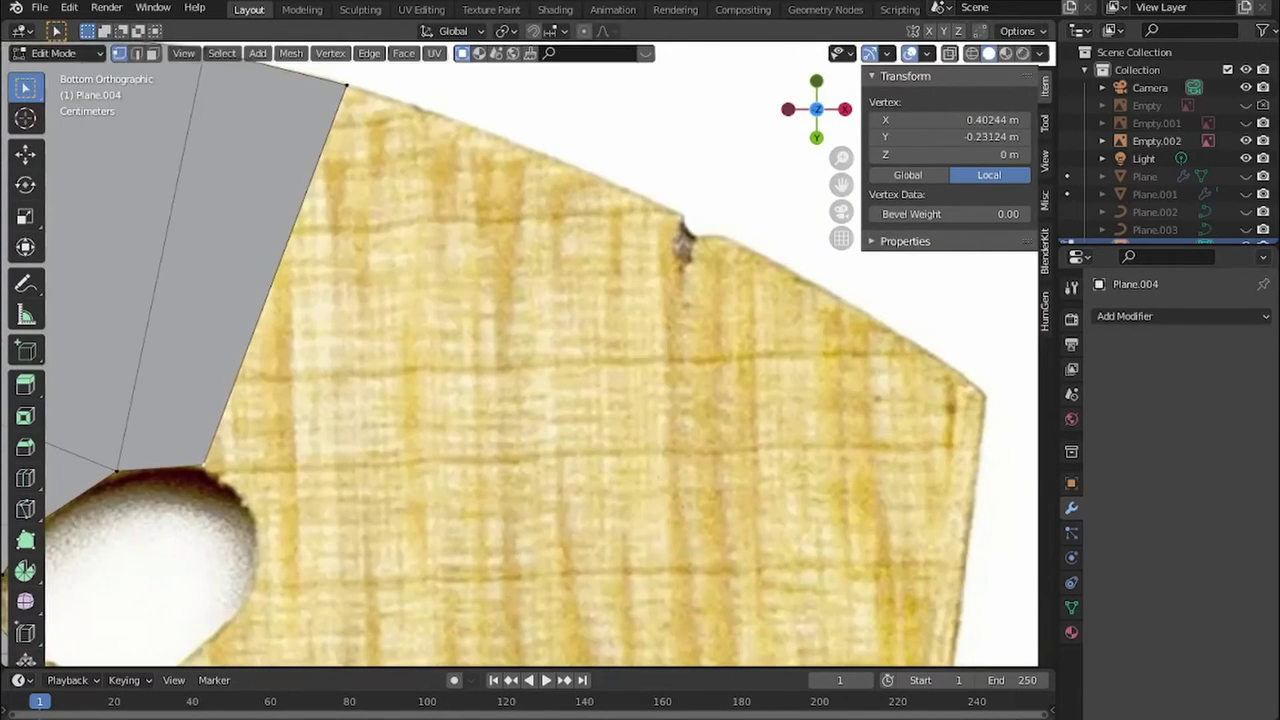
# - Extrude new faces from the upper right into the bridge's right corner, following the photo's outline
pyautogui.click(340, 290)
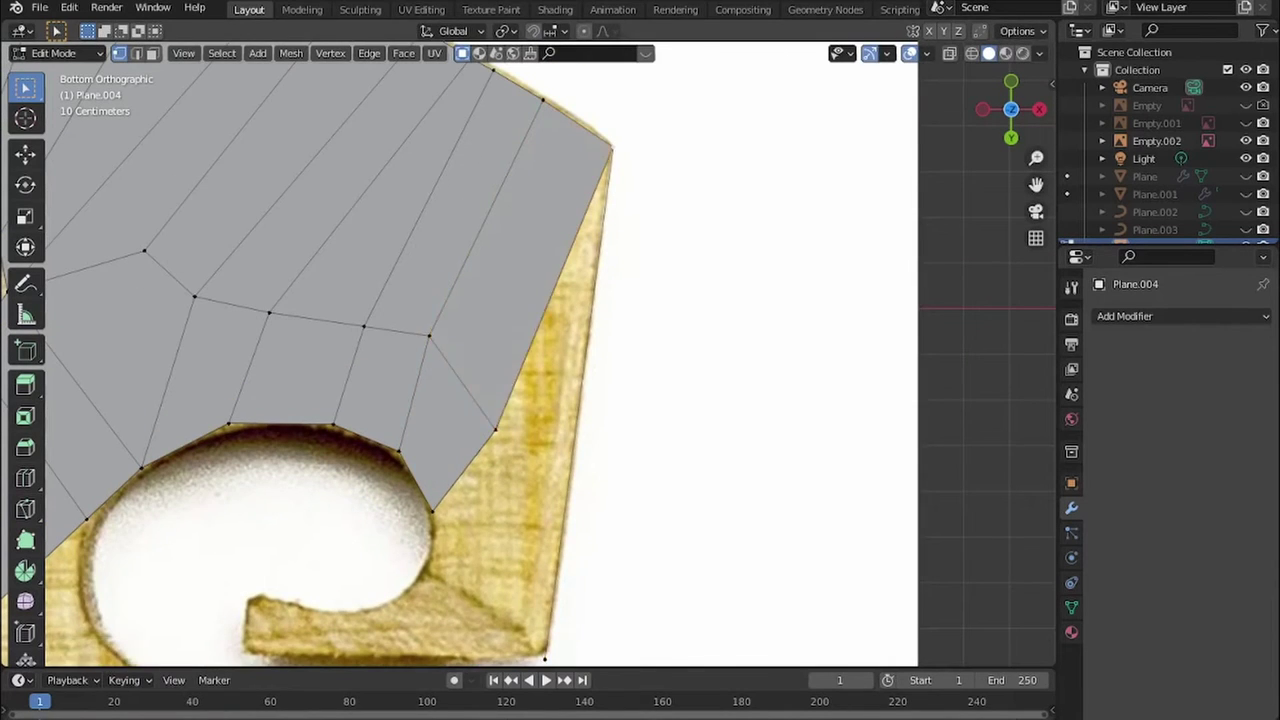
pyautogui.press('f')
pyautogui.keyDown('shift'); pyautogui.moveTo(480, 450); pyautogui.dragTo(520, 317, button='middle'); pyautogui.keyUp('shift')
pyautogui.click(366, 431)
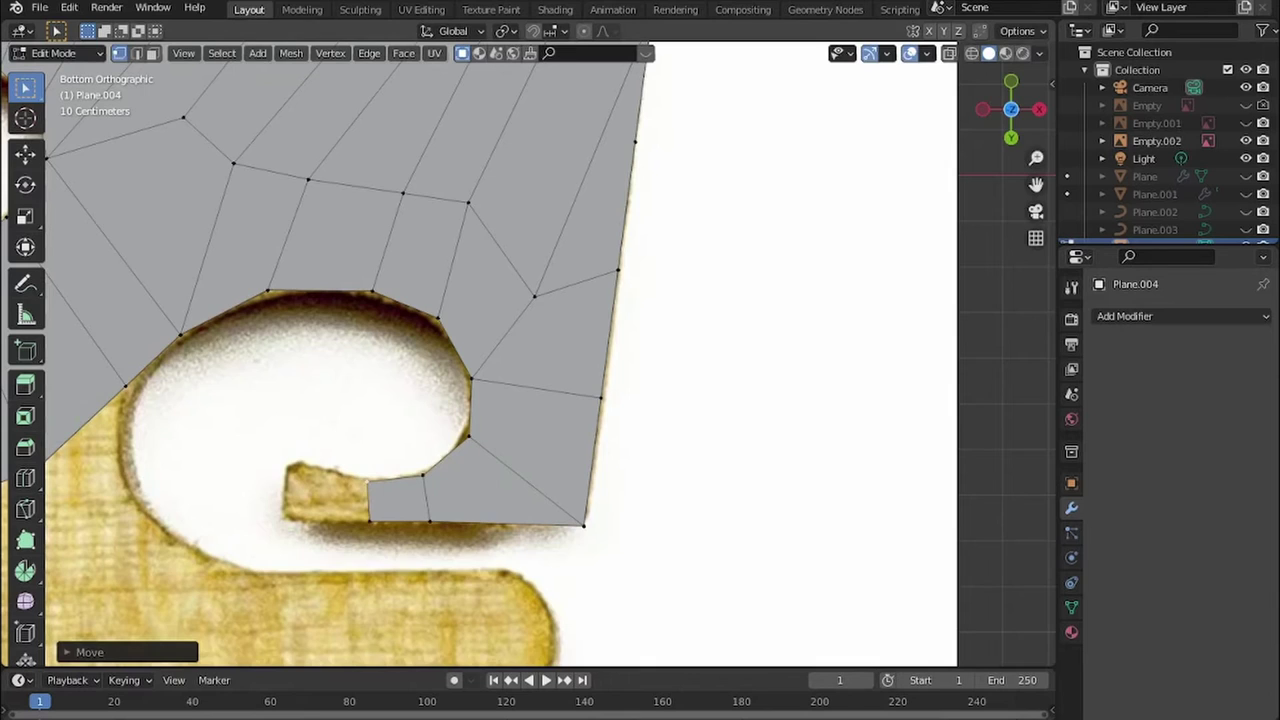
pyautogui.scroll(4, 347, 507)
pyautogui.press('e')
pyautogui.click(205, 520)
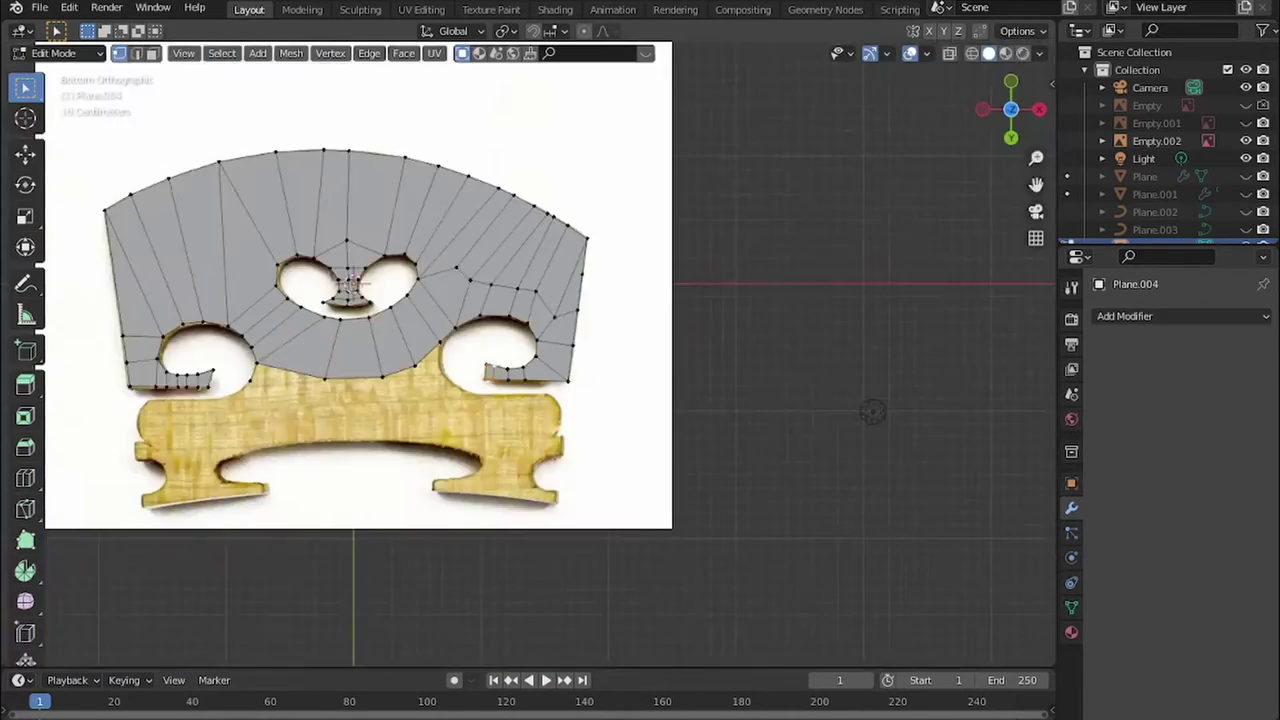
# - Fill the gap and extrude faces along the bridge's lower edge, then down toward the foot
pyautogui.scroll(-3, 528, 354)
pyautogui.keyDown('shift'); pyautogui.moveTo(528, 354); pyautogui.dragTo(392, 398, button='middle'); pyautogui.keyUp('shift')
pyautogui.press('f')
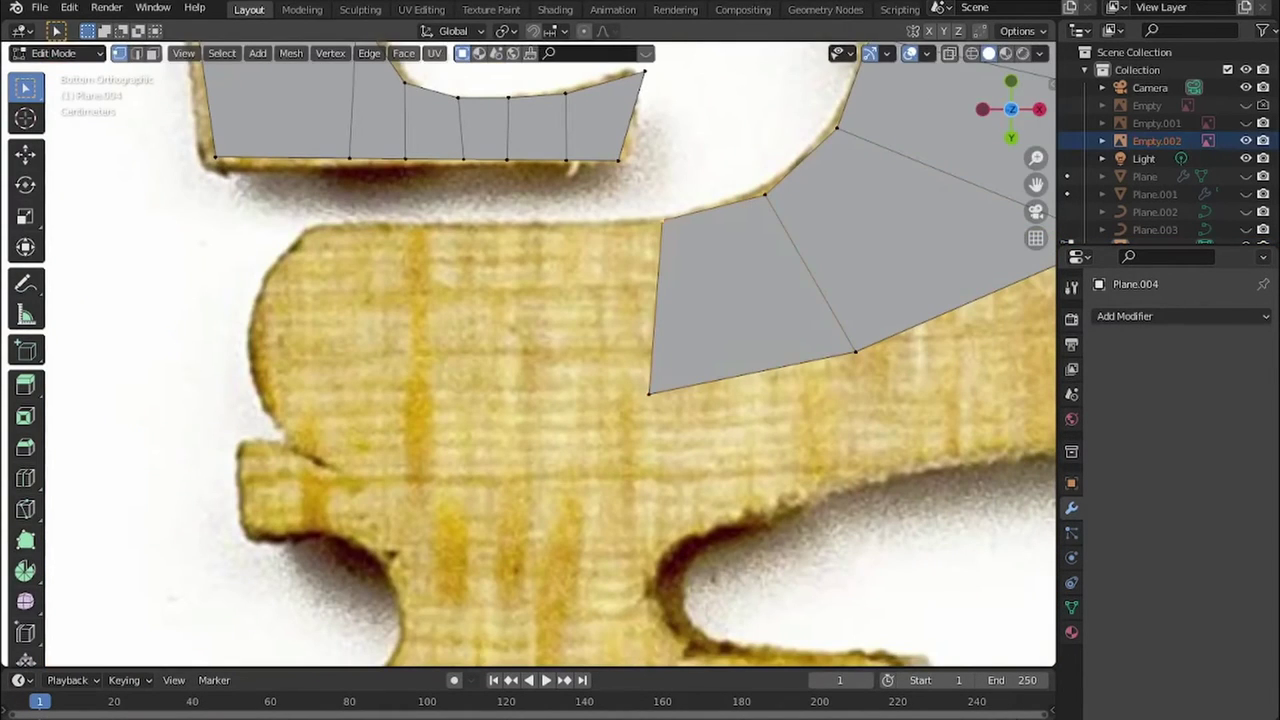
pyautogui.press('e')
pyautogui.click(300, 300)
pyautogui.press('e')
pyautogui.click(268, 300)
pyautogui.scroll(2, 268, 320)
pyautogui.press('e')
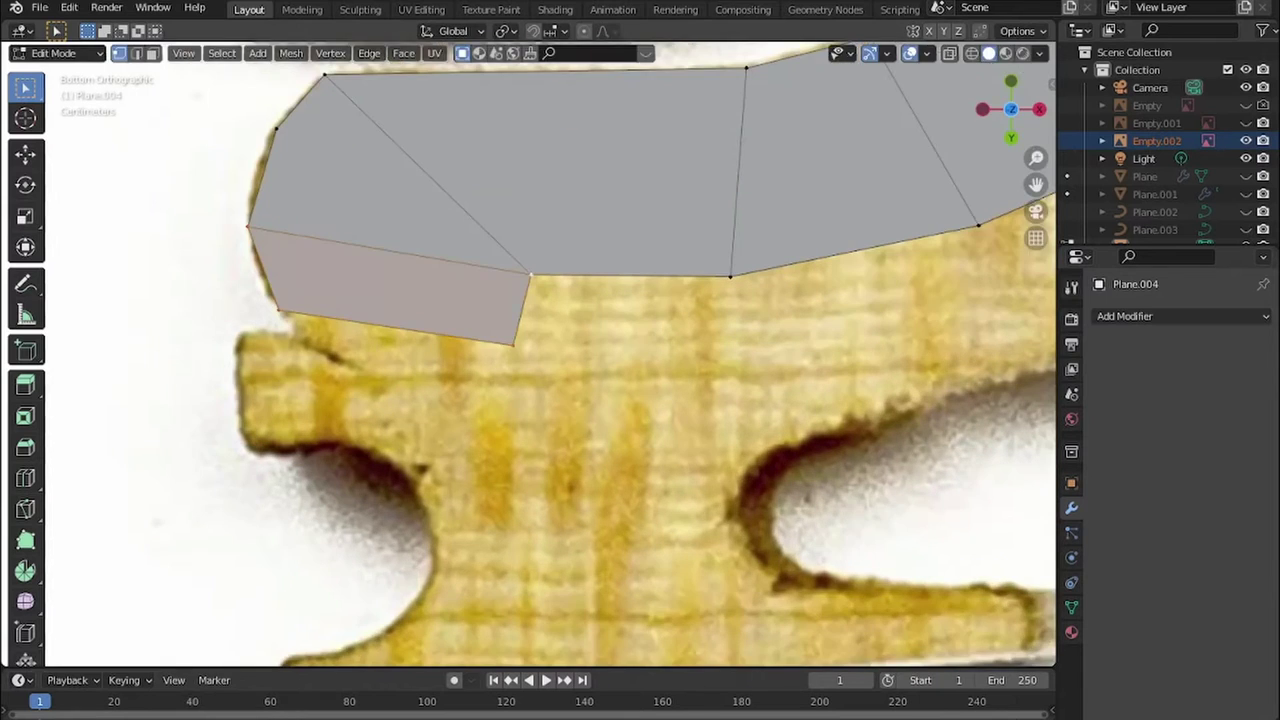
pyautogui.click(191, 329)
pyautogui.scroll(-2, 191, 329)
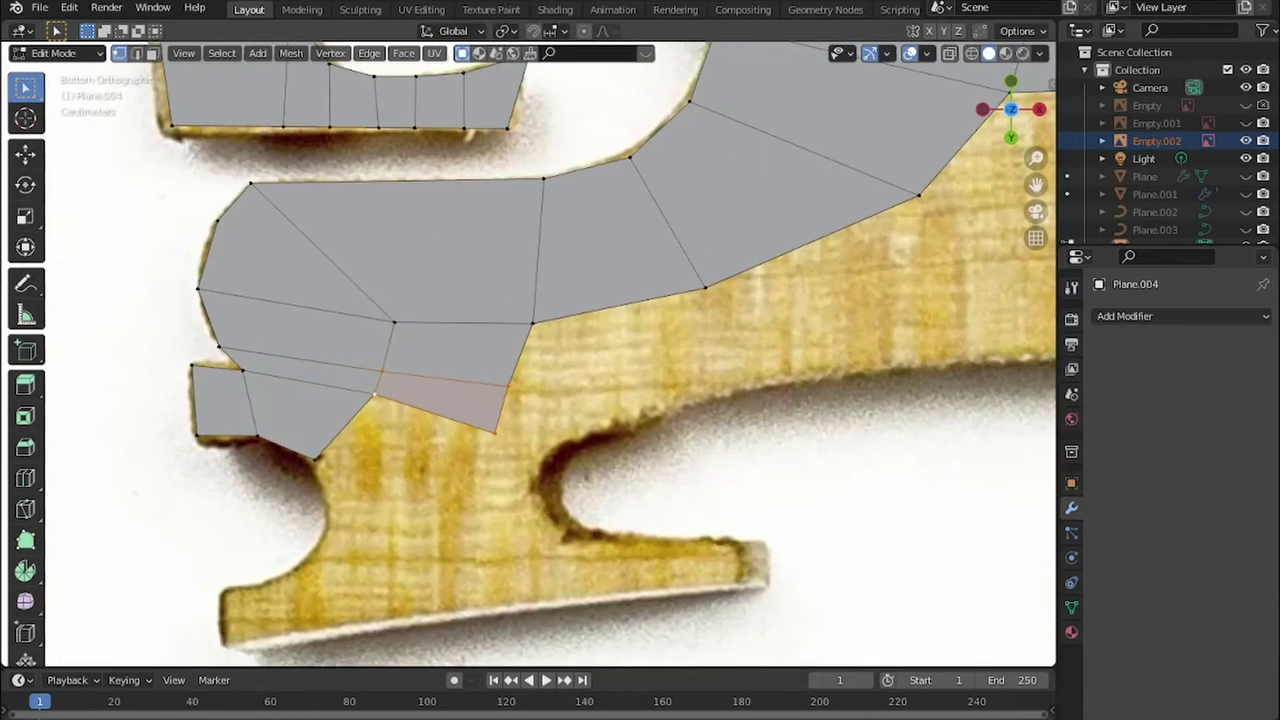
pyautogui.scroll(2, 528, 354)
pyautogui.press('e')
pyautogui.click(605, 423)
pyautogui.press('e')
pyautogui.click(437, 558)
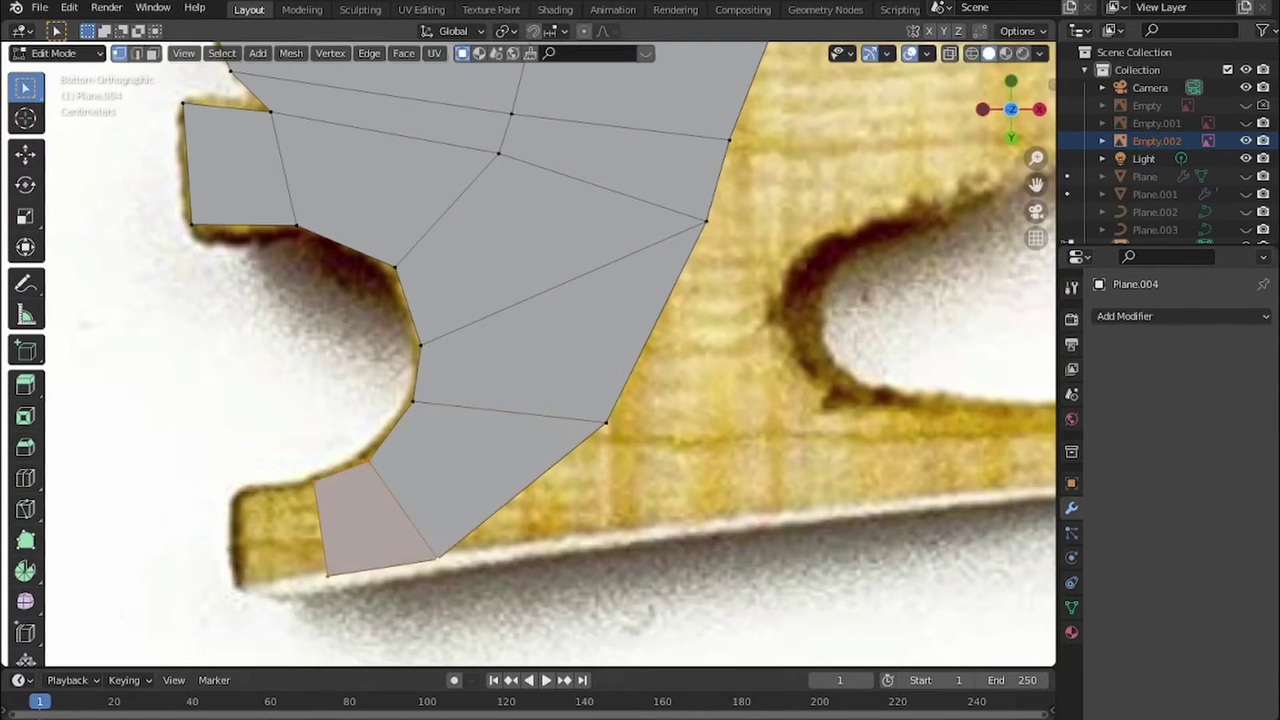
pyautogui.keyDown('shift'); pyautogui.moveTo(690, 420); pyautogui.dragTo(470, 385, button='middle'); pyautogui.keyUp('shift')
# - Extrude and rotate rows of faces along the bridge foot to follow its slope
pyautogui.press('e')
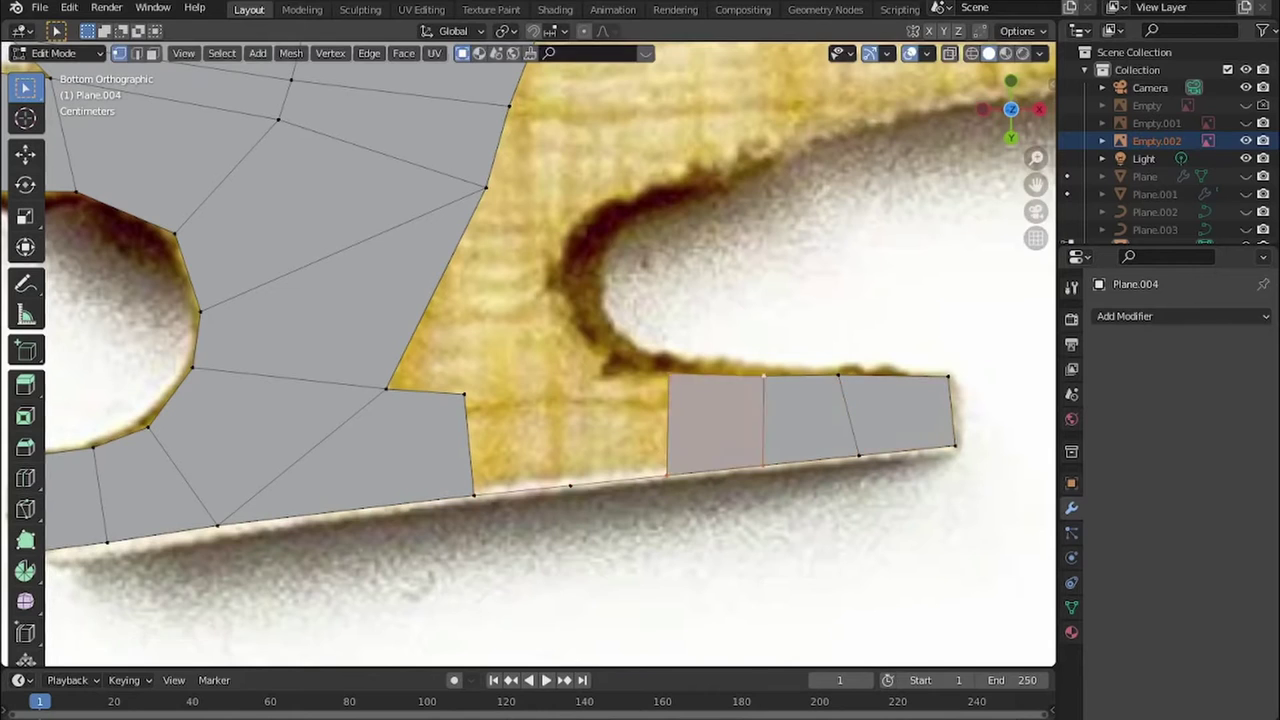
pyautogui.scroll(2, 528, 355)
pyautogui.press('e')
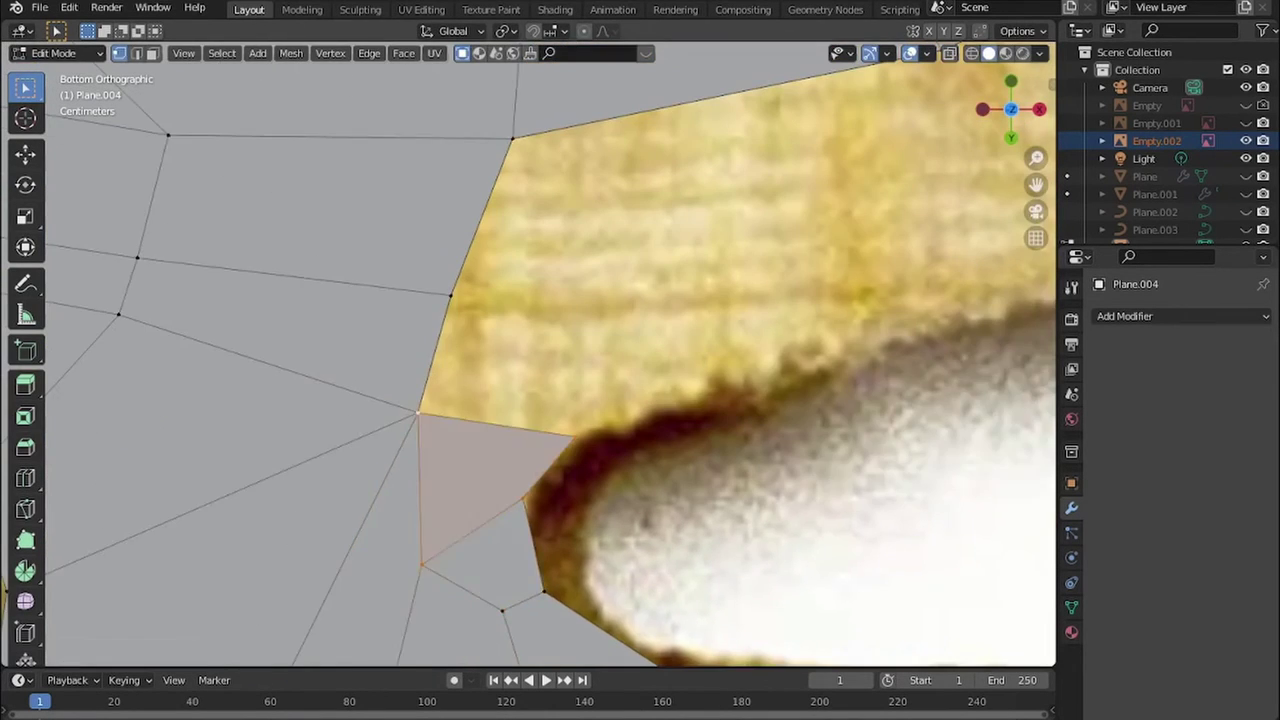
pyautogui.scroll(5, 546, 478)
pyautogui.click(546, 478)
pyautogui.scroll(-5, 546, 478)
pyautogui.scroll(4, 289, 453)
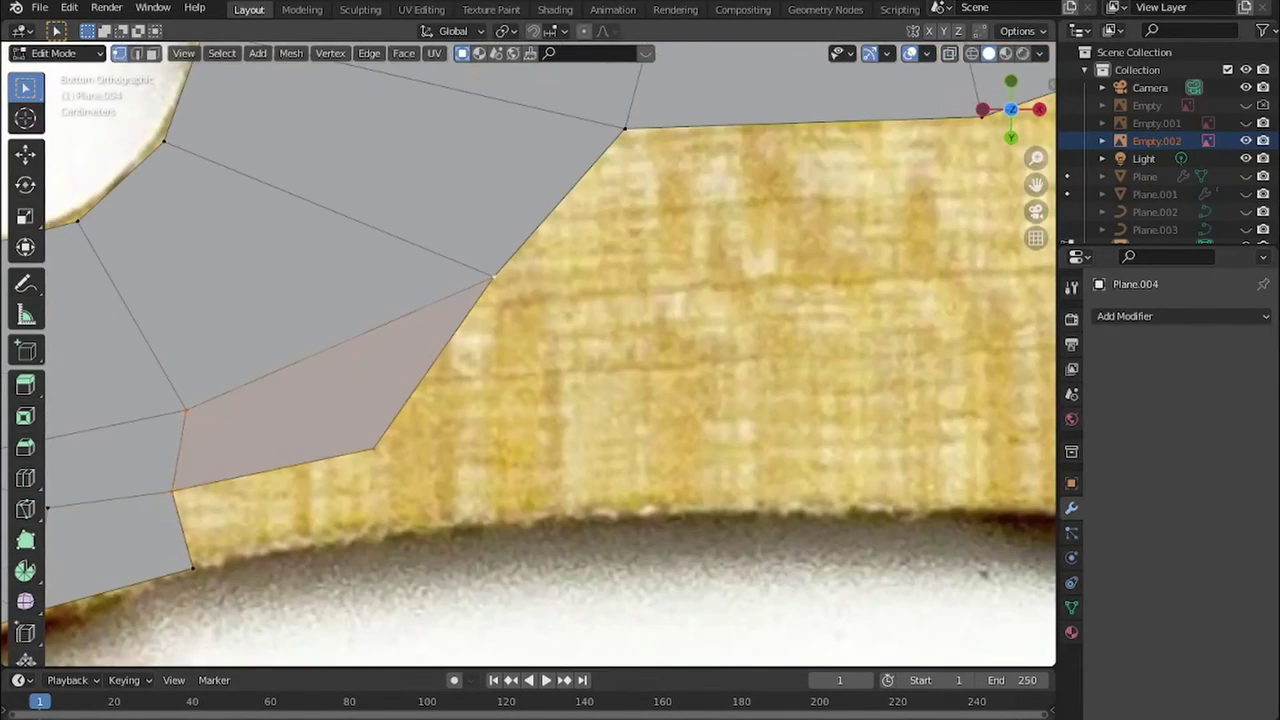
pyautogui.scroll(2, 289, 453)
pyautogui.press('e')
pyautogui.scroll(2, 528, 355)
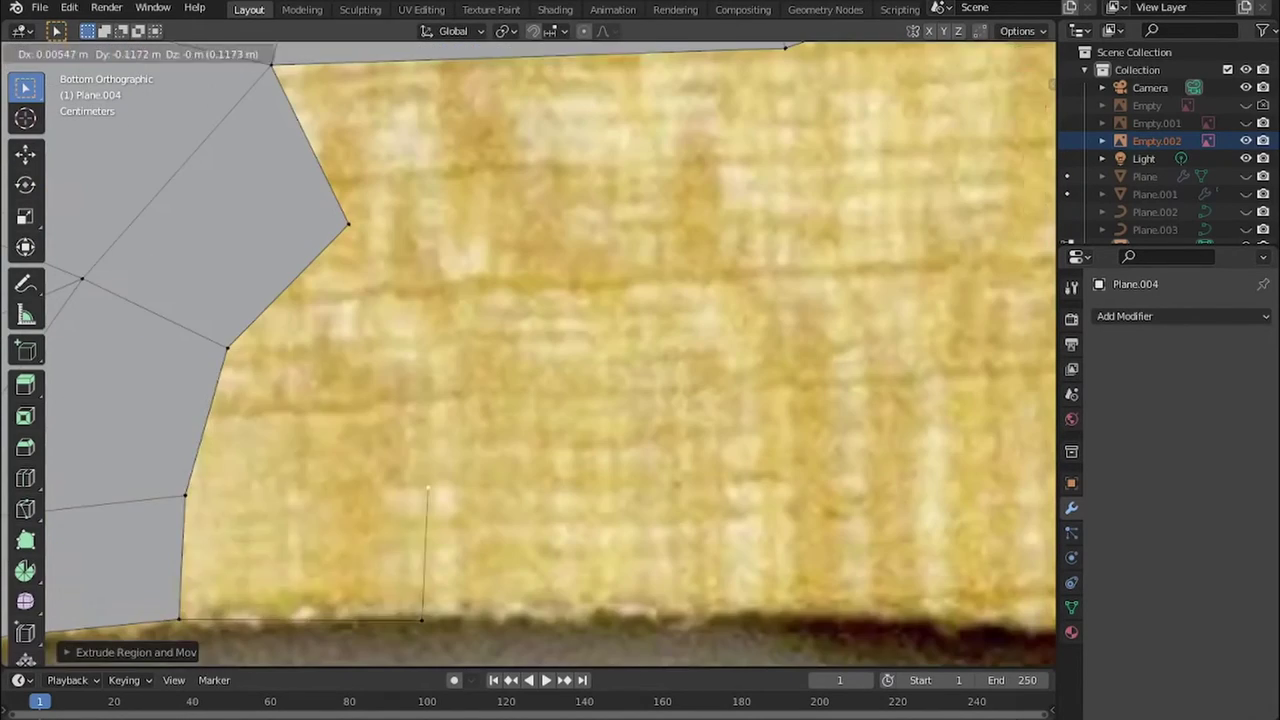
pyautogui.scroll(1, 528, 355)
pyautogui.scroll(-2, 550, 355)
pyautogui.press('e')
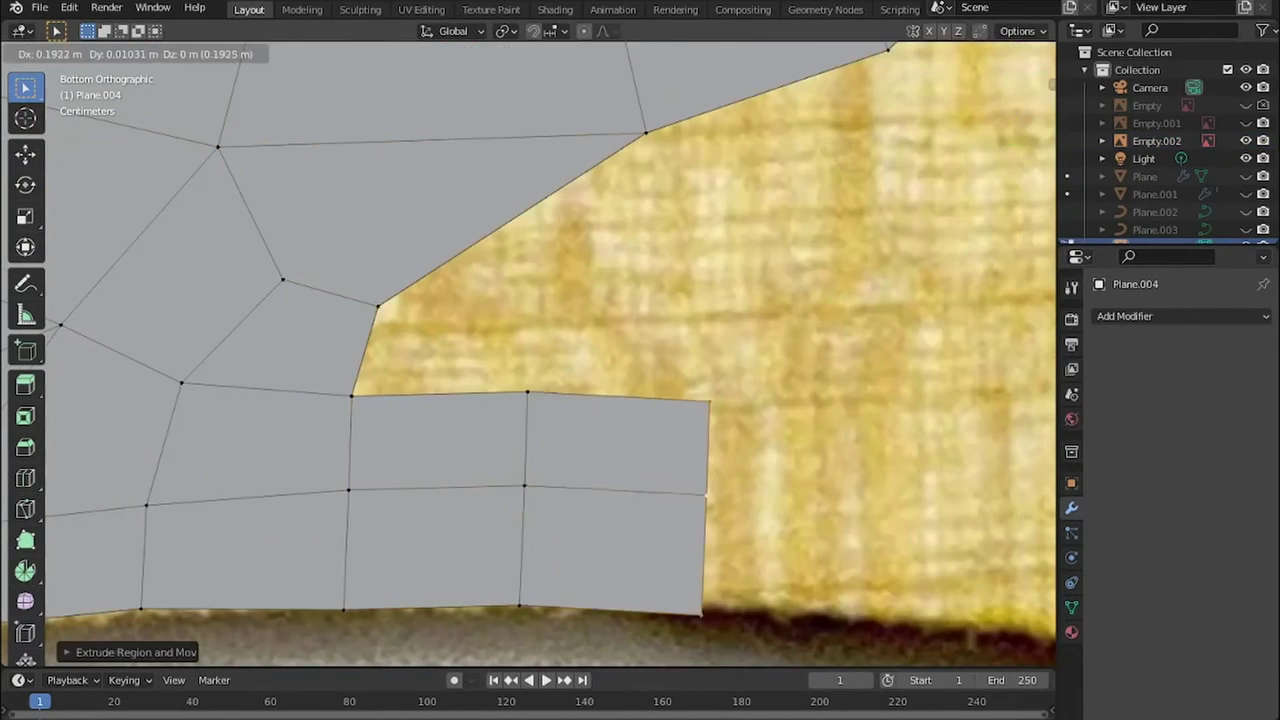
pyautogui.press('r')
pyautogui.scroll(2, 550, 355)
pyautogui.scroll(-3, 550, 400)
pyautogui.scroll(3, 550, 400)
pyautogui.press('e')
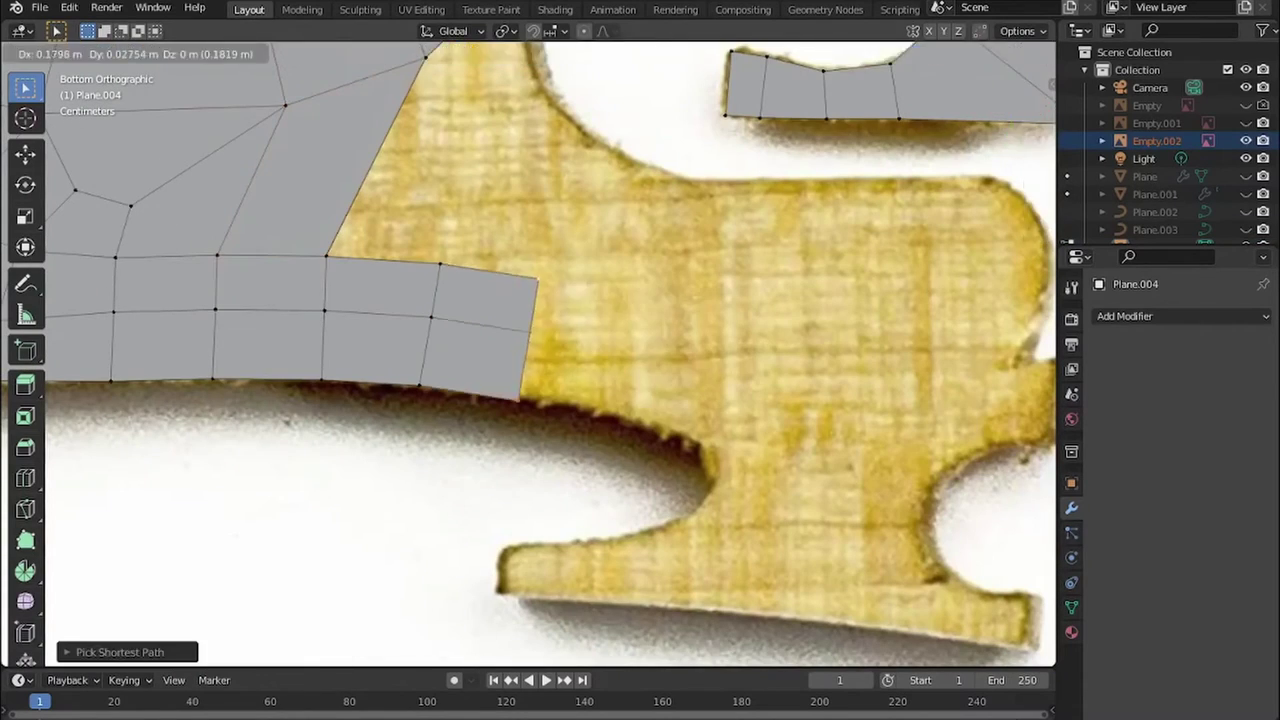
pyautogui.press('r')
pyautogui.press('Return')
# - Fill the remaining openings with faces and extrude the last faces past the side notches
pyautogui.scroll(2, 760, 200)
pyautogui.scroll(2, 760, 300)
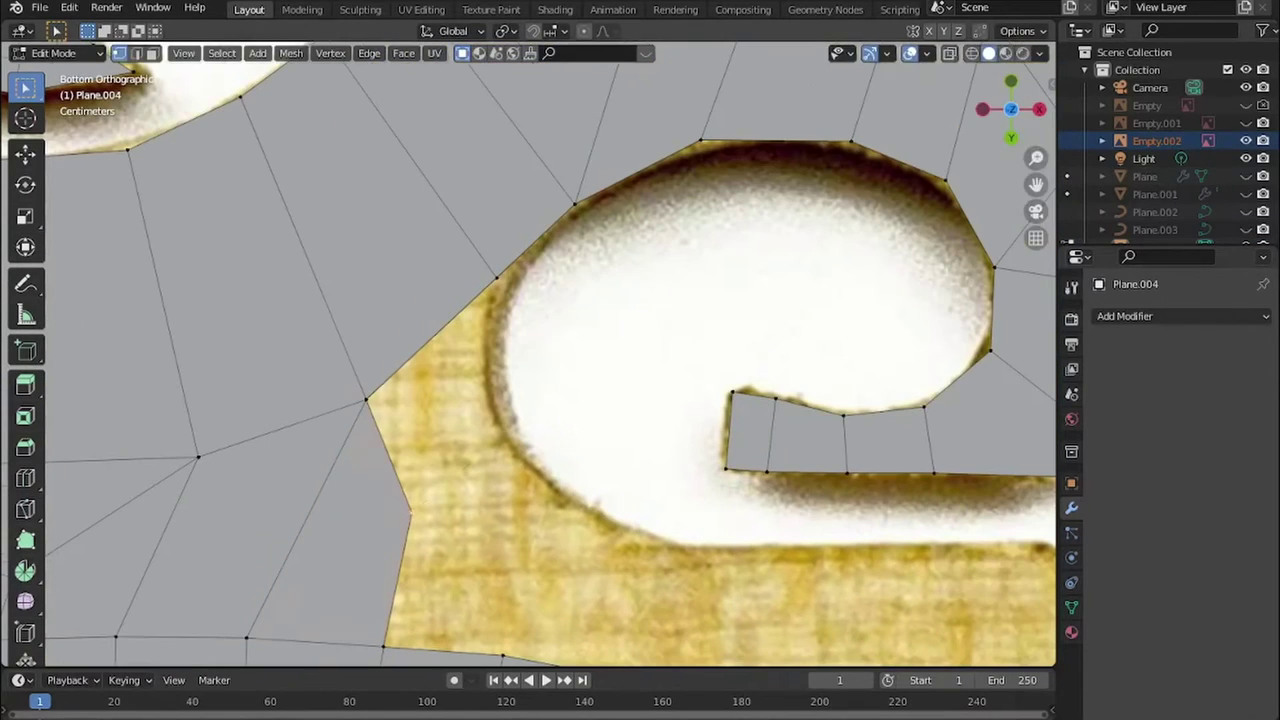
pyautogui.scroll(2, 528, 354)
pyautogui.keyDown('shift'); pyautogui.scroll(-4, 528, 354); pyautogui.keyUp('shift')
pyautogui.press('f')
pyautogui.keyDown('shift'); pyautogui.scroll(-2, 528, 354); pyautogui.keyUp('shift')
pyautogui.press('f')
pyautogui.press('e')
pyautogui.scroll(2, 435, 294)
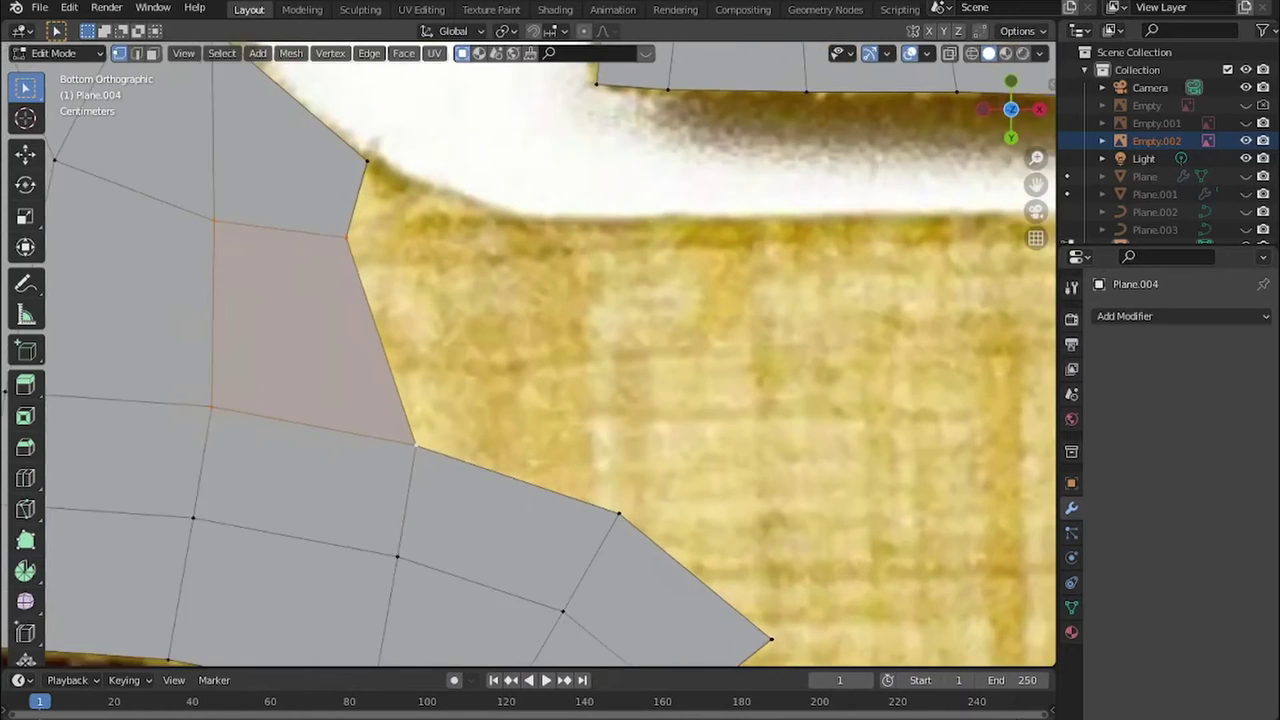
pyautogui.keyDown('shift'); pyautogui.scroll(-2, 435, 294); pyautogui.keyUp('shift')
pyautogui.press('e')
pyautogui.scroll(-3, 421, 385)
pyautogui.press('f')
pyautogui.scroll(3, 400, 400)
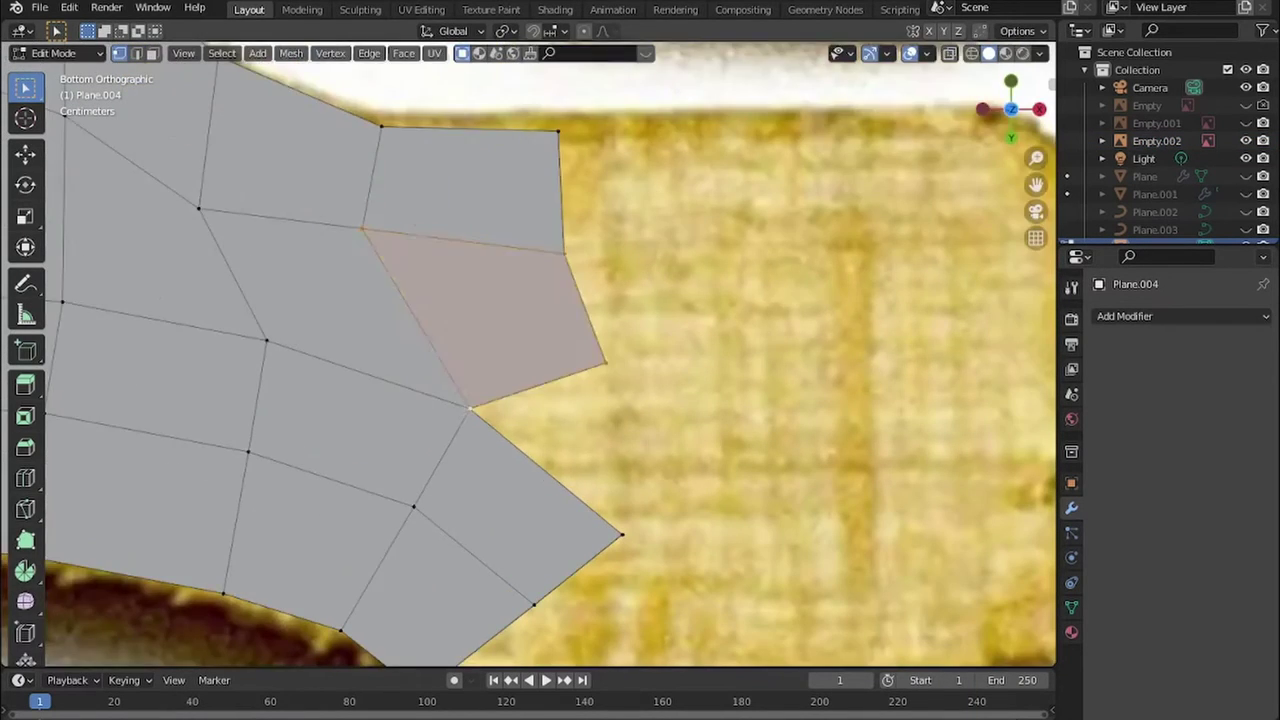
pyautogui.scroll(2, 381, 428)
pyautogui.press('e')
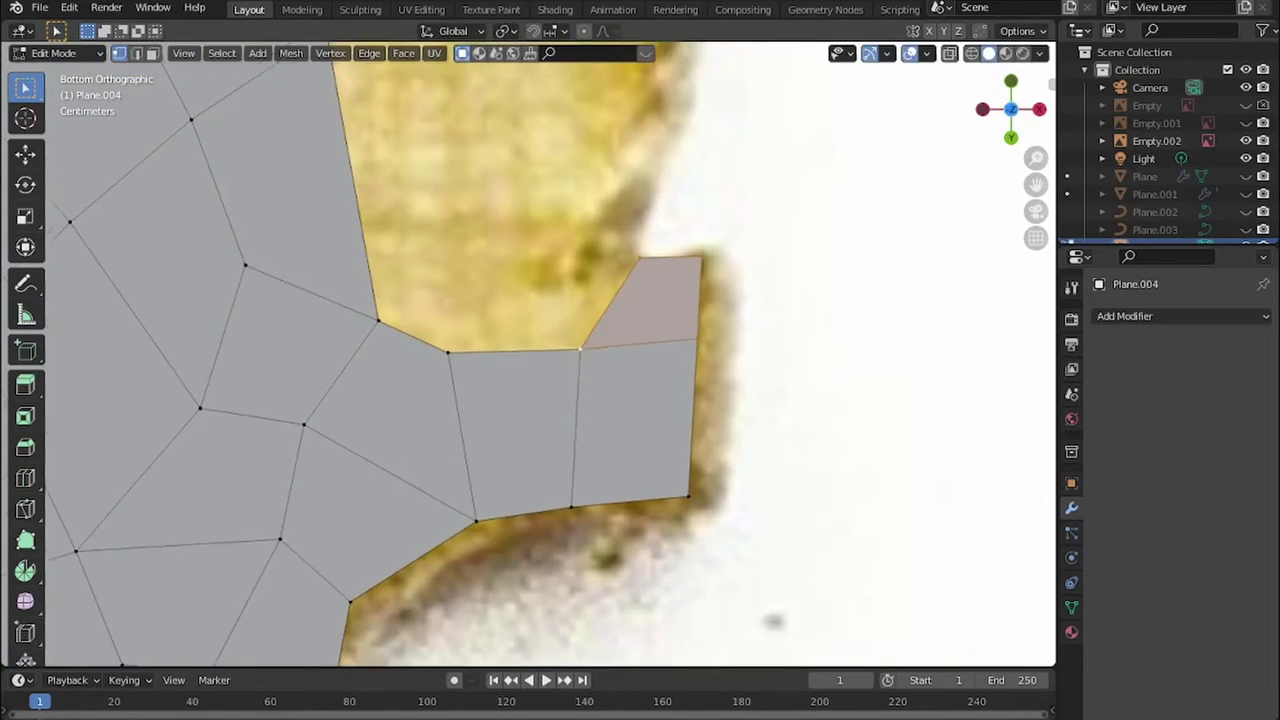
pyautogui.press('e')
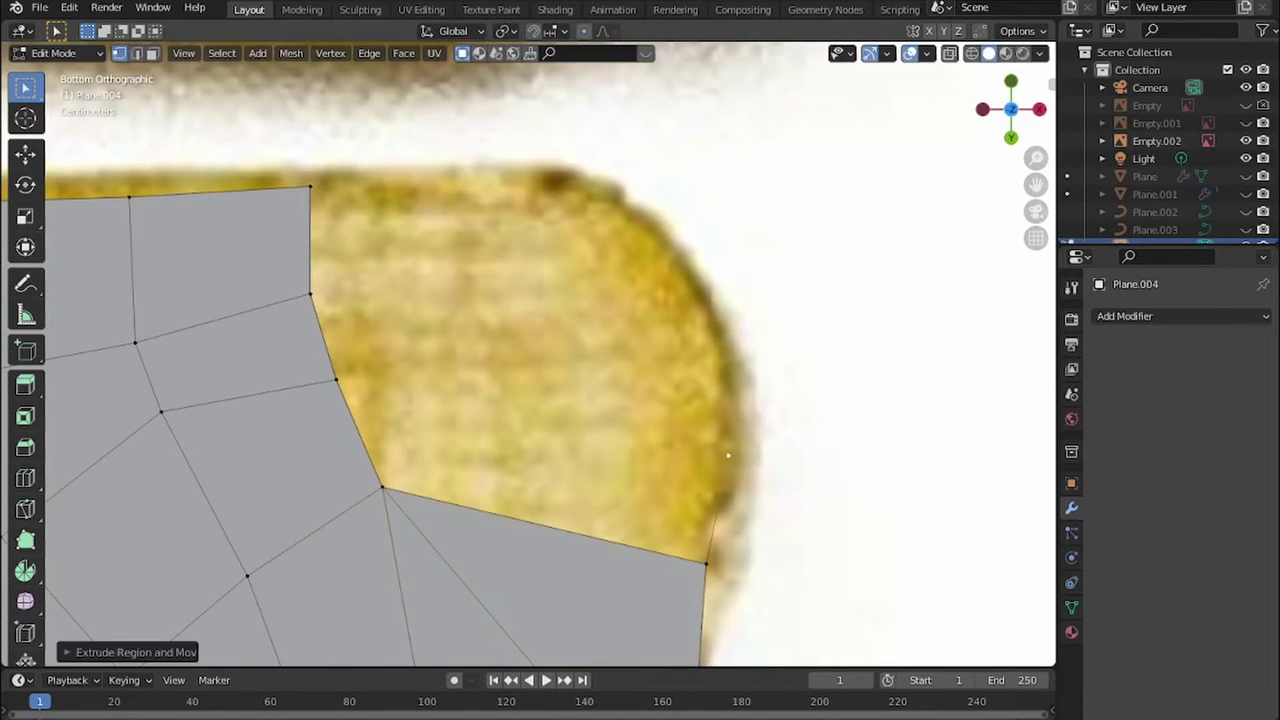
pyautogui.press('e')
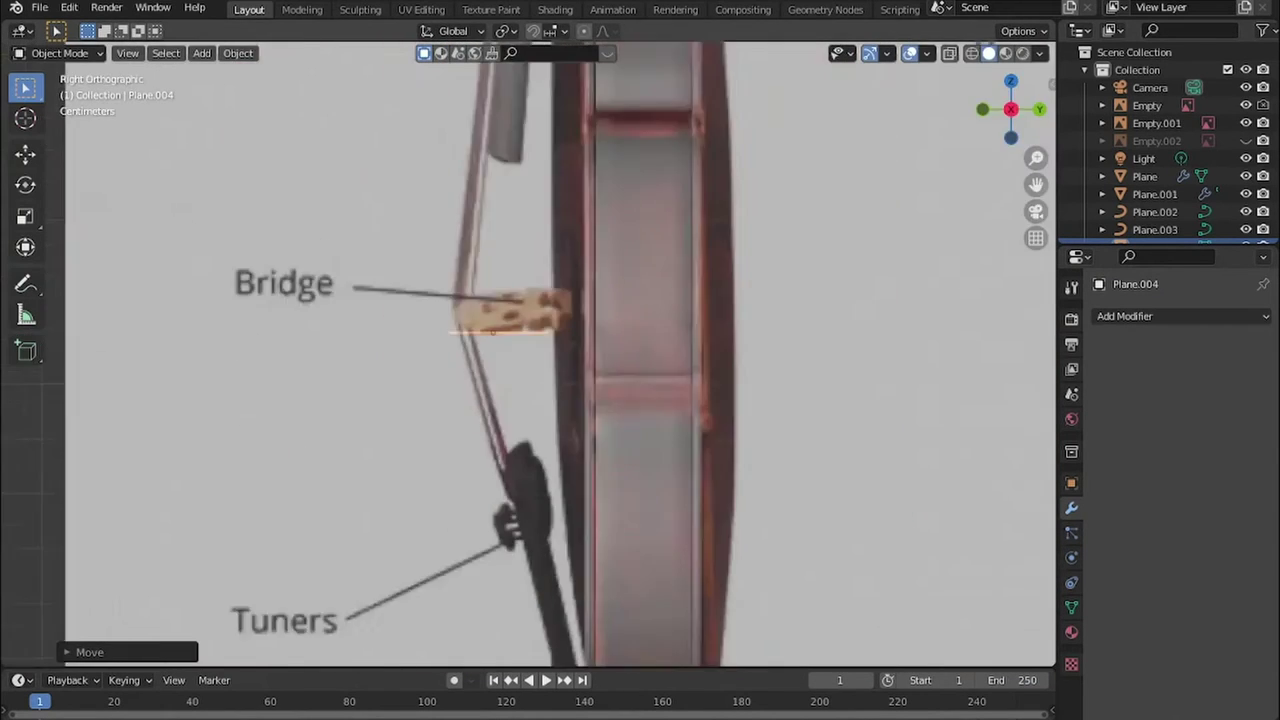
# - Move the bridge along Y onto the violin body and set its Solidify thickness to 0.15 m
pyautogui.press('g')
pyautogui.press('y')
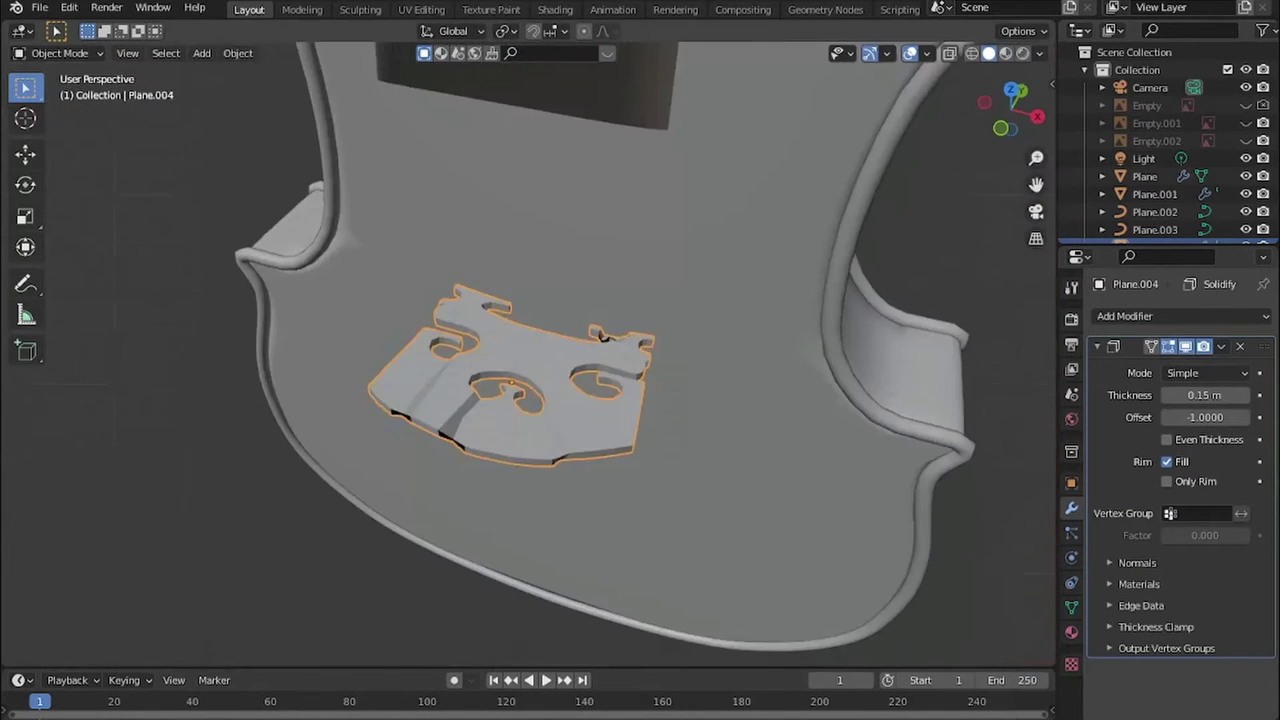
pyautogui.press('Tab')
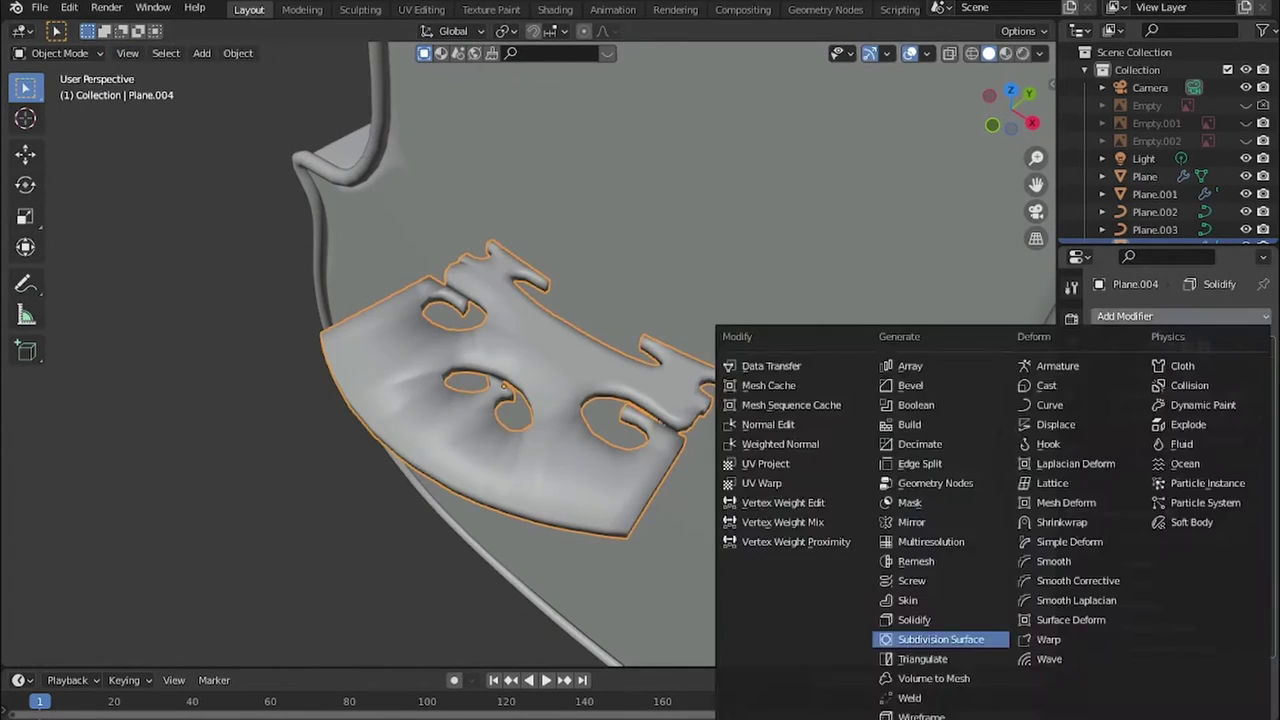
# - Add a Subdivision Surface to the bridge and crease its hole rims and outline to about 0.93
pyautogui.click(929, 640)
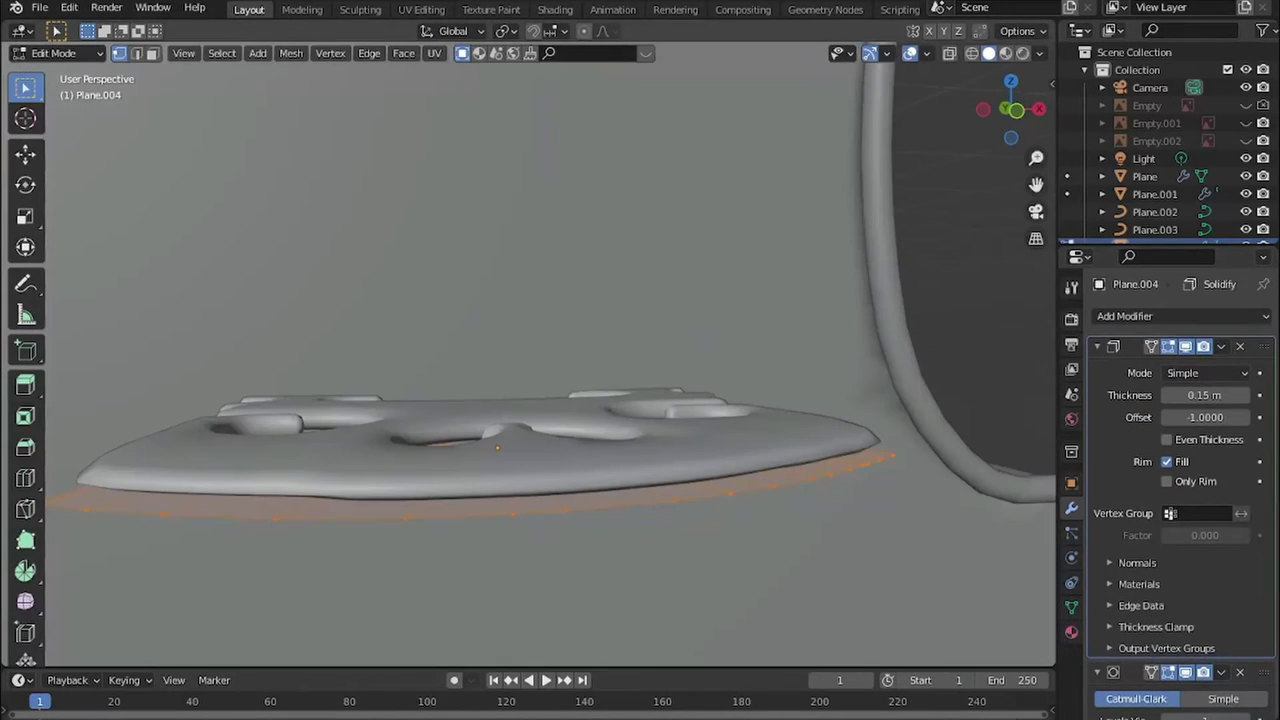
pyautogui.press('n')
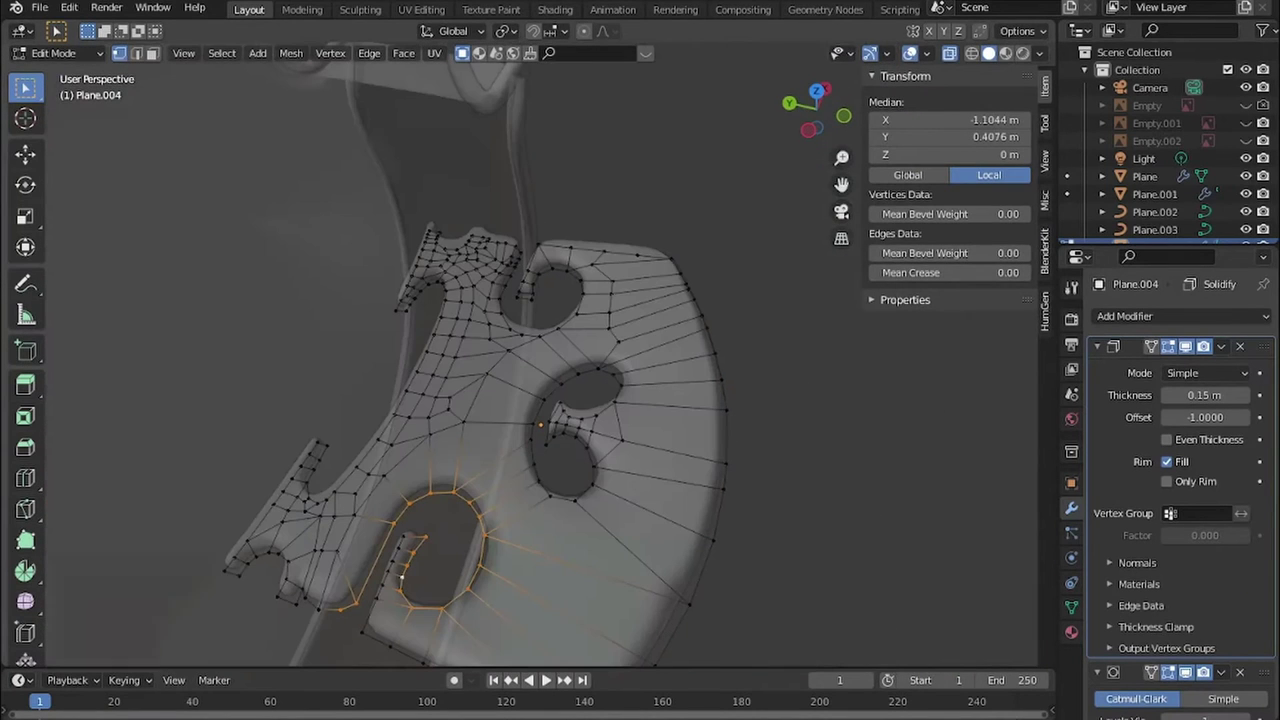
pyautogui.moveTo(540, 425)
pyautogui.mouseDown(button='middle')
pyautogui.moveTo(520, 405)
pyautogui.moveTo(600, 400)
pyautogui.mouseUp(button='middle')
pyautogui.keyDown('shift'); pyautogui.click(748, 480); pyautogui.keyUp('shift')
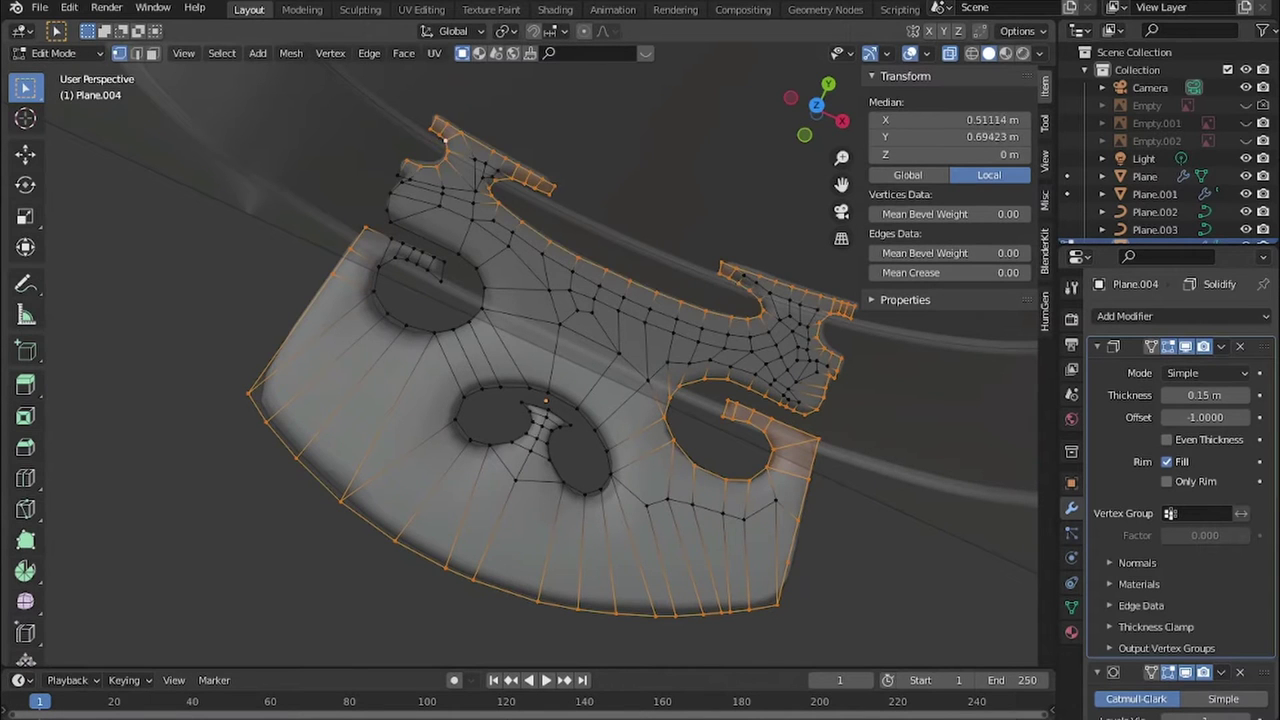
pyautogui.press('2')
pyautogui.scroll(5, 540, 400)
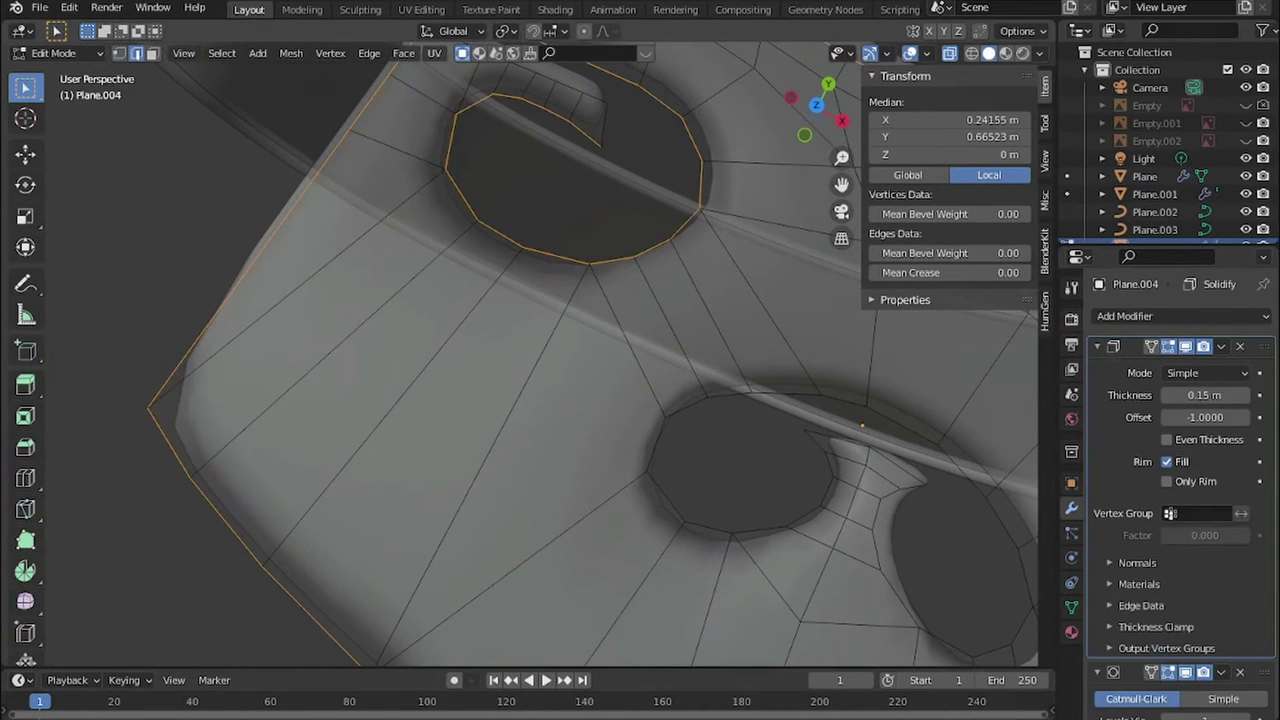
pyautogui.moveTo(540, 425); pyautogui.dragTo(600, 380, button='middle')
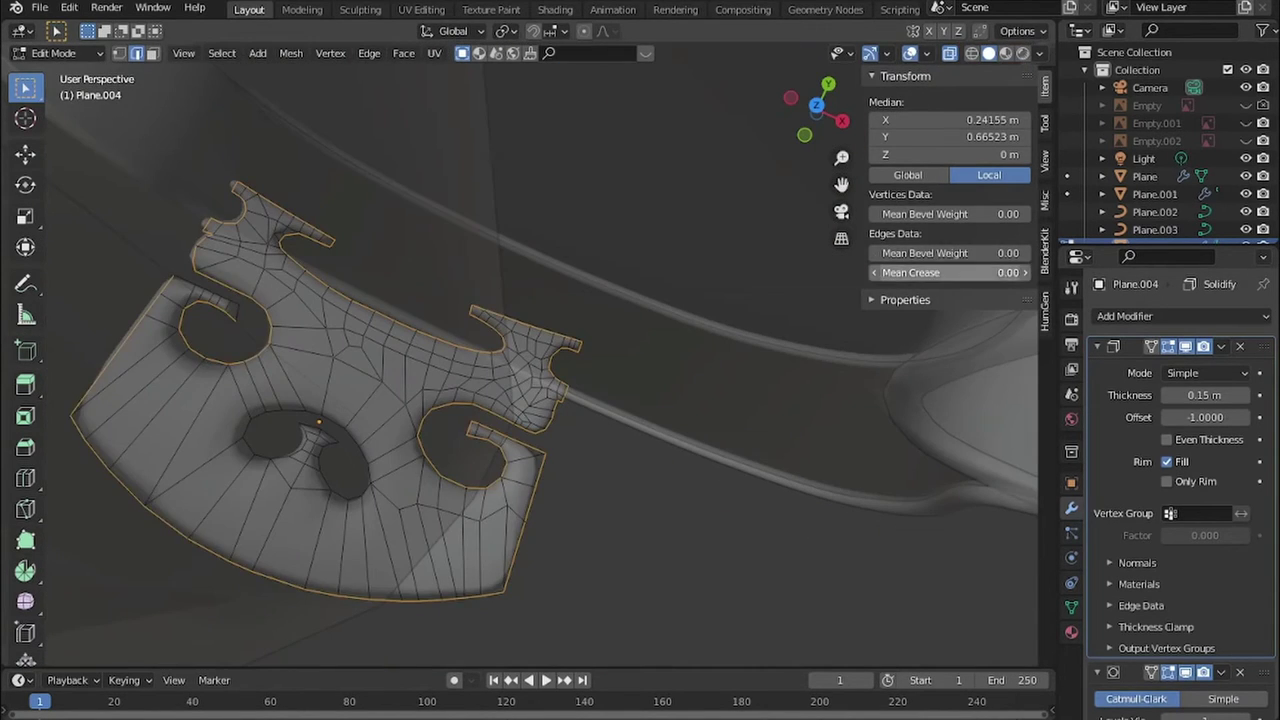
pyautogui.moveTo(940, 272); pyautogui.dragTo(990, 272)
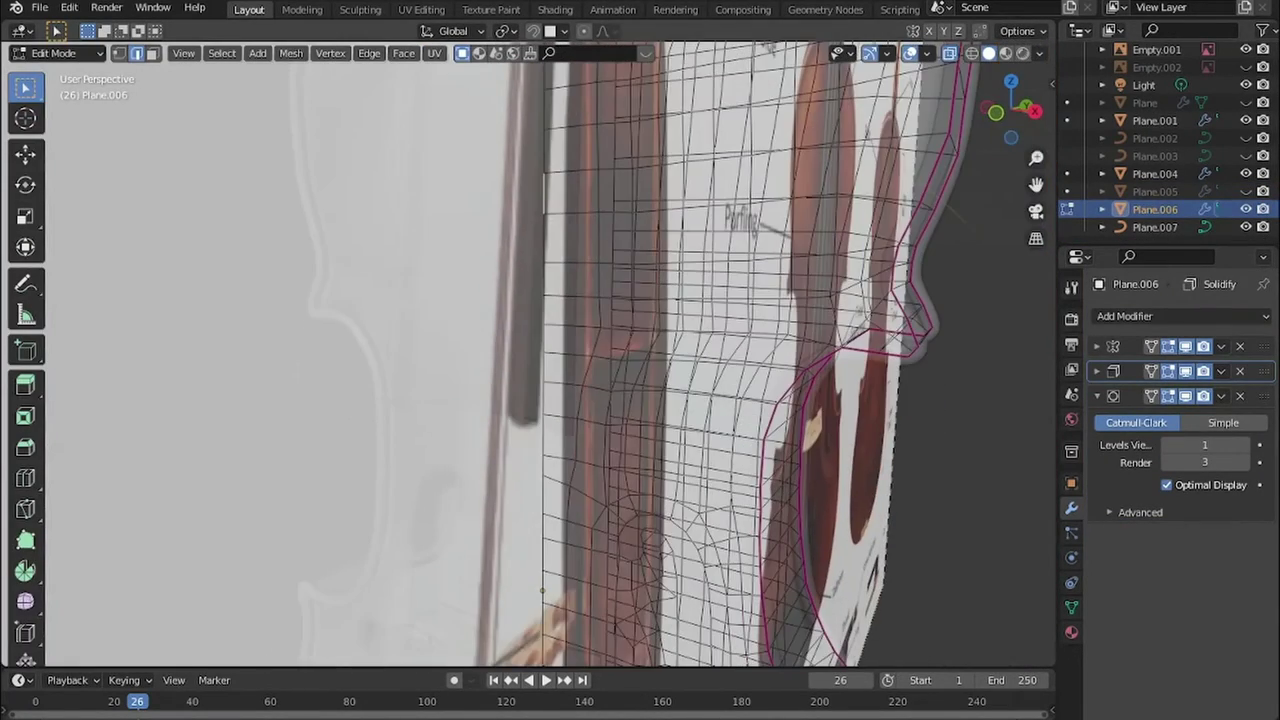
# - Isolate the violin body in Right view with proportional editing enabled and inspect its lower bout
pyautogui.press('KP_3')
pyautogui.hotkey('shift', 'Tab')
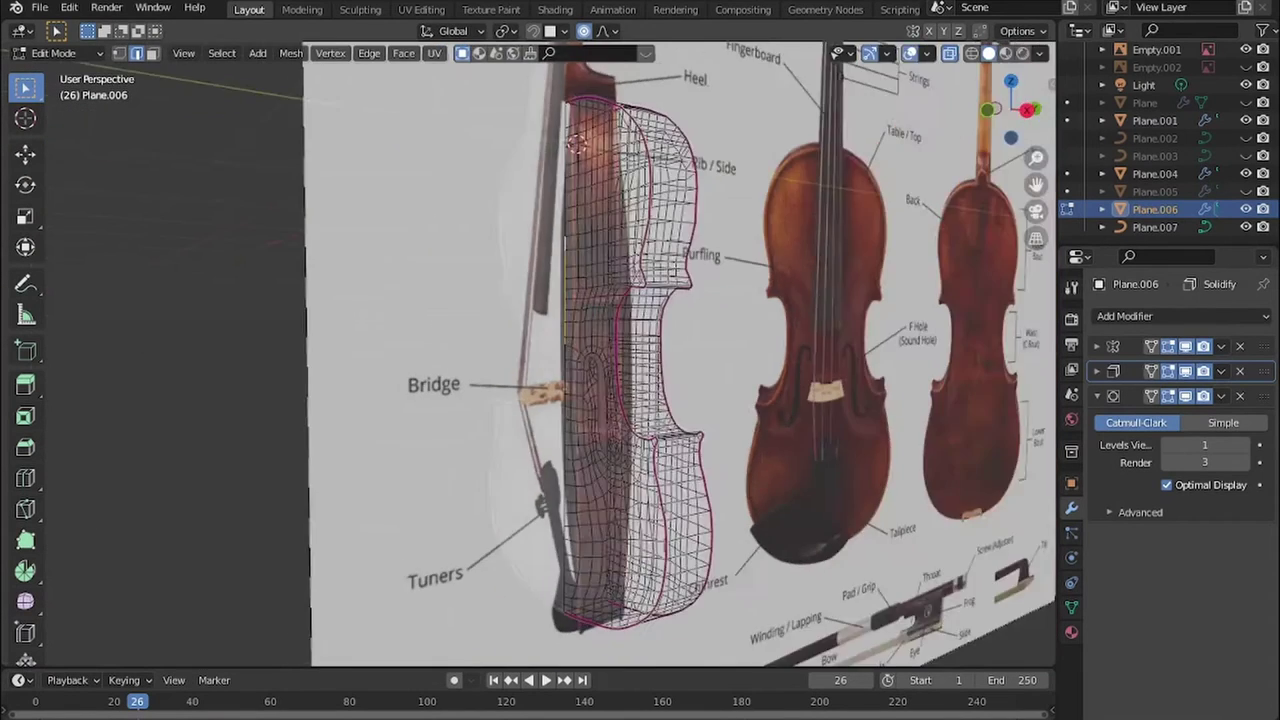
pyautogui.press('KP_Divide')
pyautogui.scroll(4, 625, 348)
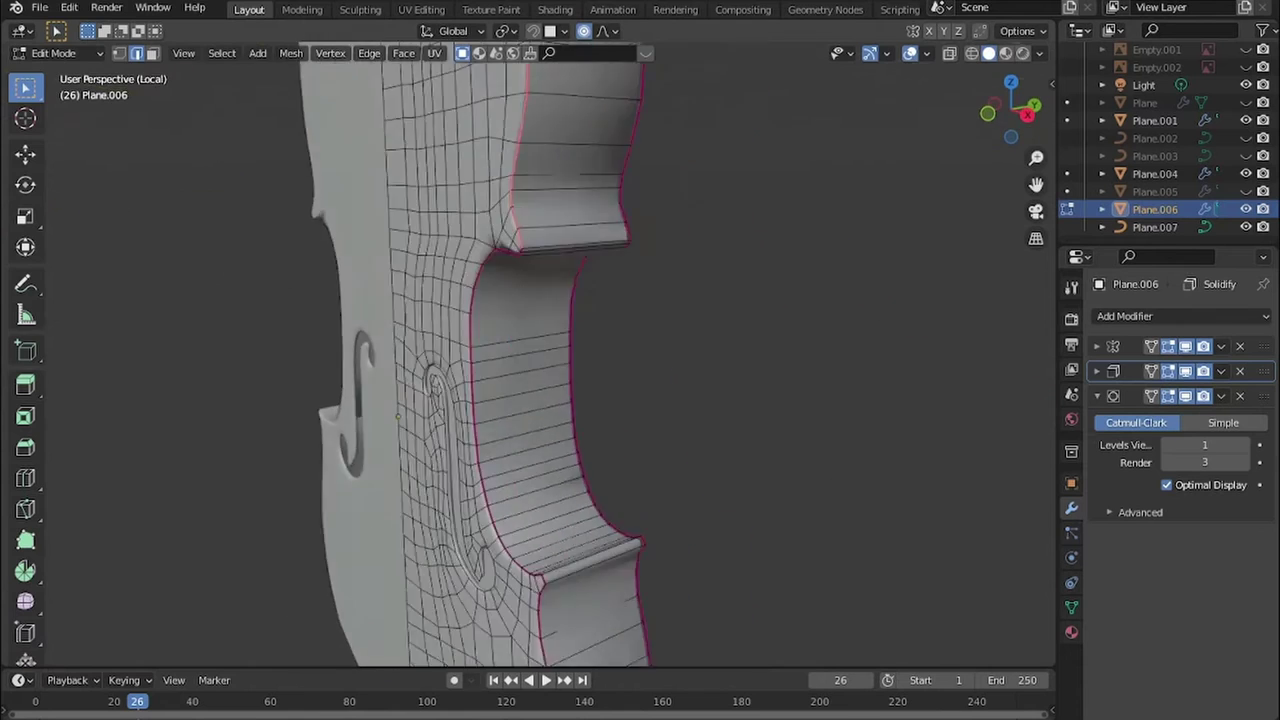
pyautogui.scroll(4, 625, 348)
pyautogui.keyDown('shift'); pyautogui.moveTo(530, 500); pyautogui.dragTo(530, 90, button='middle'); pyautogui.keyUp('shift')
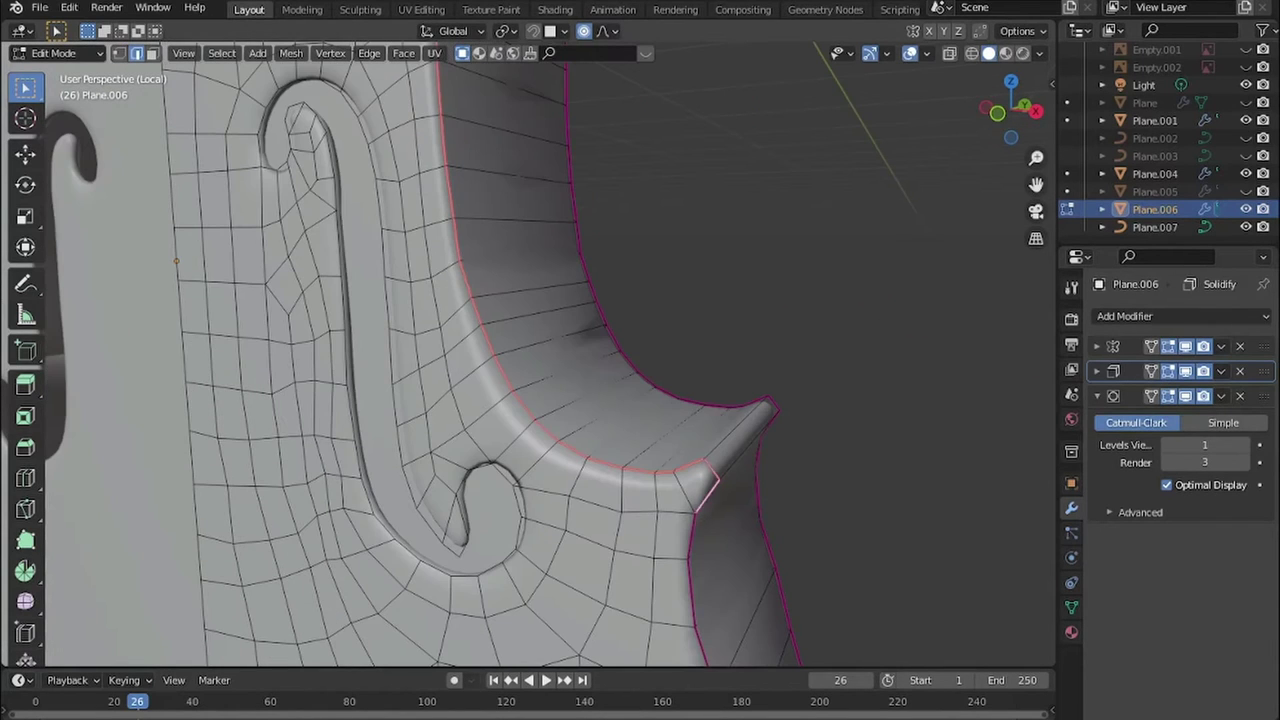
pyautogui.scroll(-3, 530, 350)
pyautogui.keyDown('shift'); pyautogui.moveTo(430, 350); pyautogui.dragTo(600, 330, button='middle'); pyautogui.keyUp('shift')
pyautogui.press('Tab')
pyautogui.scroll(-5, 530, 350)
pyautogui.press('Tab')
pyautogui.click(1097, 371)
# - Bring back the reference images and arch the body's top with a smooth falloff move
pyautogui.press('KP_3')
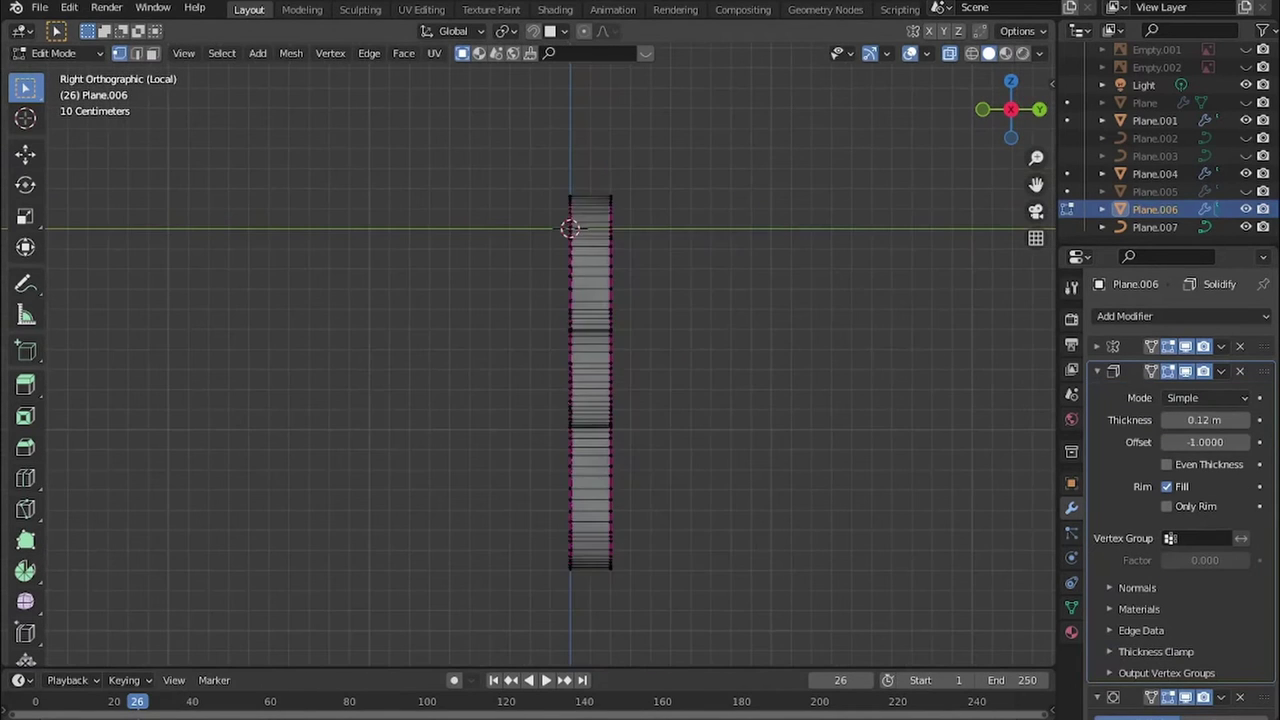
pyautogui.scroll(5, 560, 330)
pyautogui.scroll(3, 560, 330)
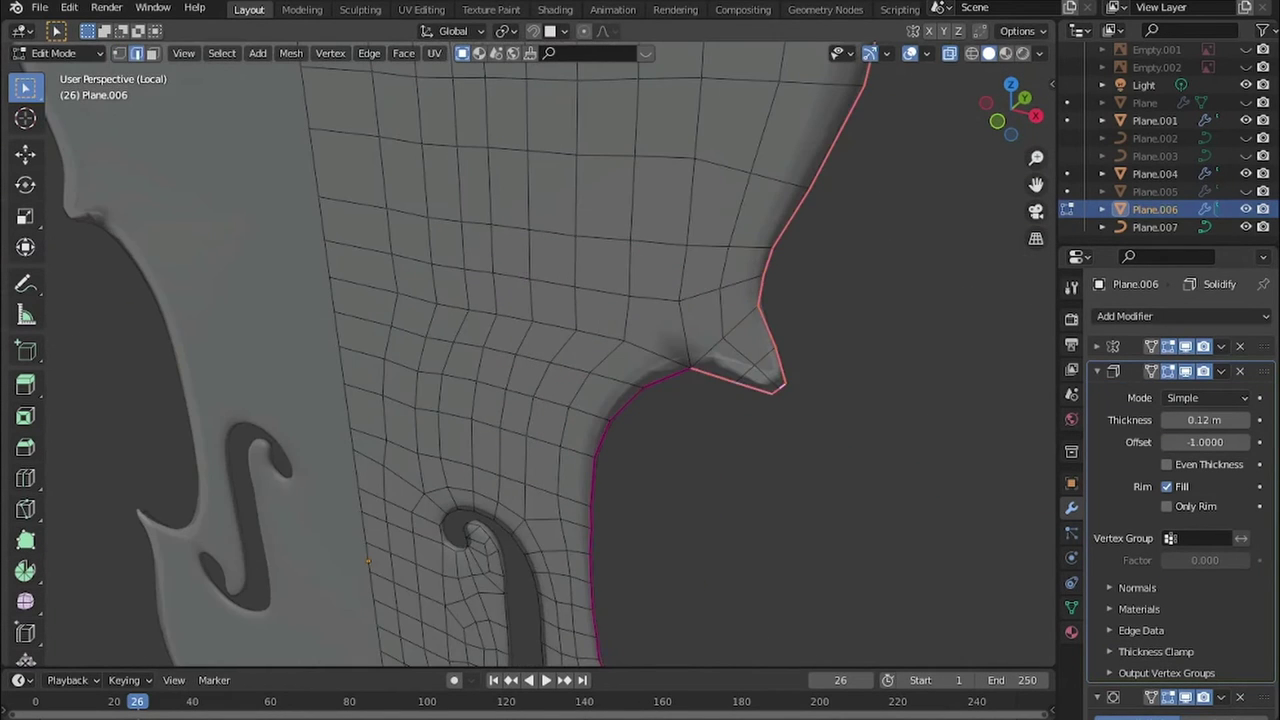
pyautogui.scroll(-3, 530, 350)
pyautogui.keyDown('shift'); pyautogui.moveTo(530, 250); pyautogui.dragTo(530, 450, button='middle'); pyautogui.keyUp('shift')
pyautogui.scroll(-3, 530, 350)
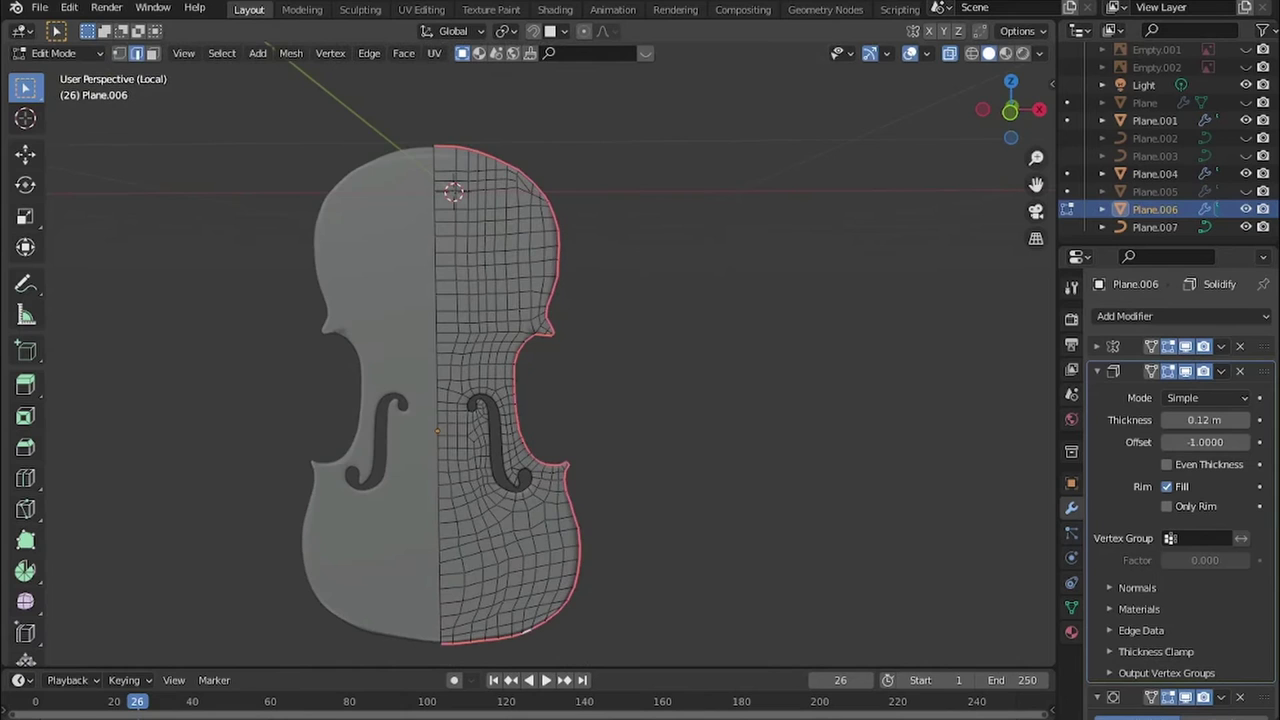
pyautogui.press('KP_3')
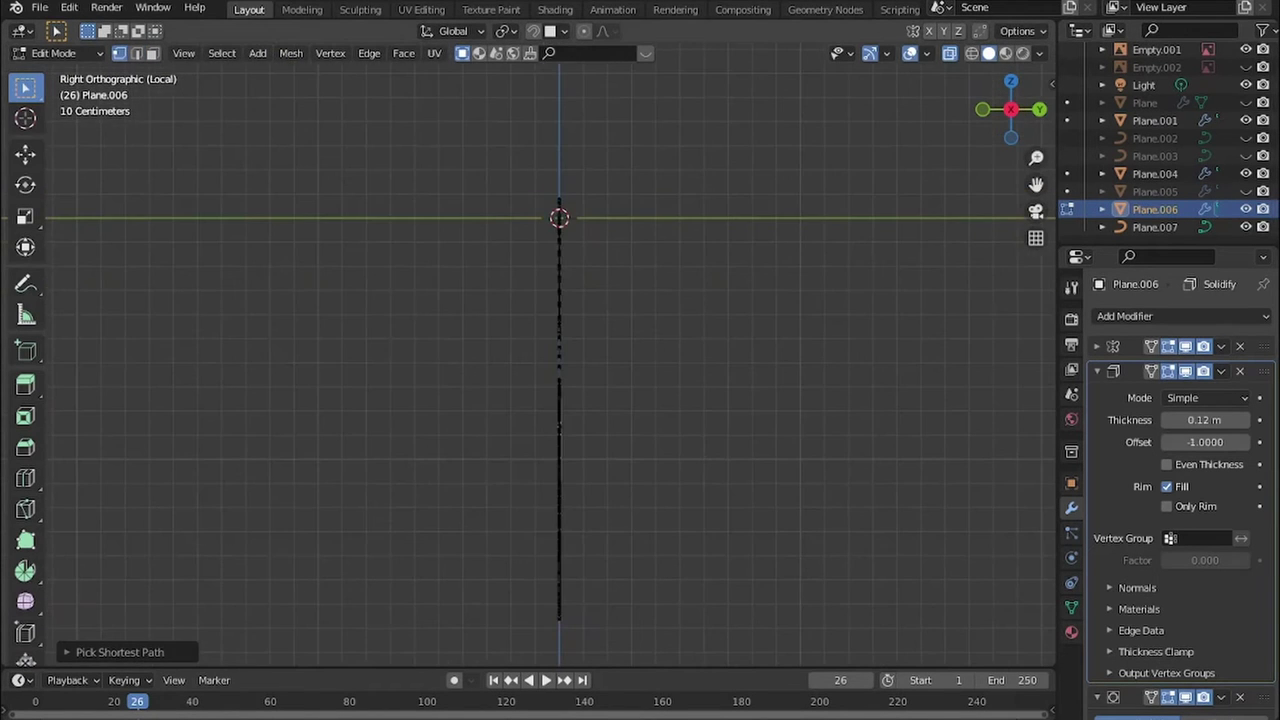
pyautogui.press('KP_Divide')
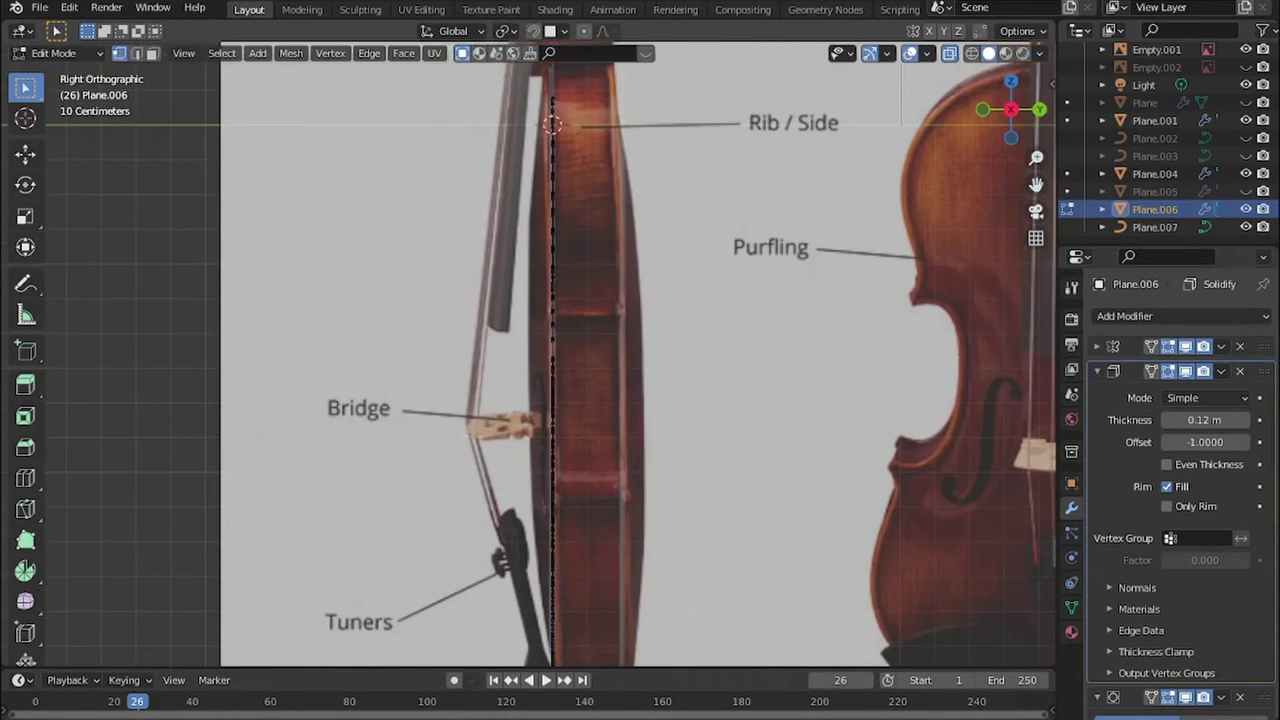
pyautogui.press('Return')
pyautogui.keyDown('shift'); pyautogui.moveTo(530, 520); pyautogui.dragTo(530, 230, button='middle'); pyautogui.keyUp('shift')
pyautogui.moveTo(530, 360)
pyautogui.mouseDown(button='middle')
pyautogui.moveTo(720, 360)
pyautogui.moveTo(530, 360)
pyautogui.moveTo(700, 360)
pyautogui.mouseUp(button='middle')
pyautogui.press('Tab')
# - Add level-1 subdivision to the violin body and line it up edge-on with the side reference
pyautogui.hotkey('ctrl', '1')
pyautogui.scroll(3, 530, 360)
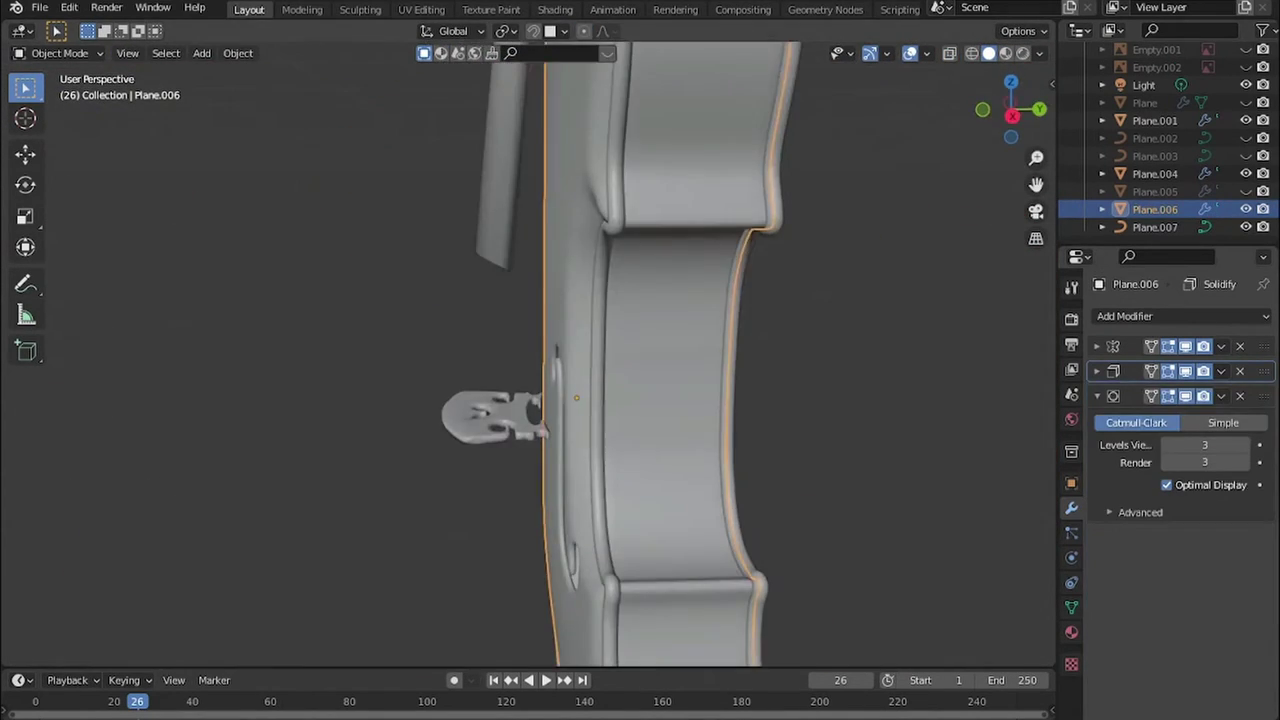
pyautogui.click(1097, 371)
pyautogui.press('Tab')
pyautogui.press('KP_3')
pyautogui.moveTo(588, 434); pyautogui.dragTo(460, 594, button='middle')
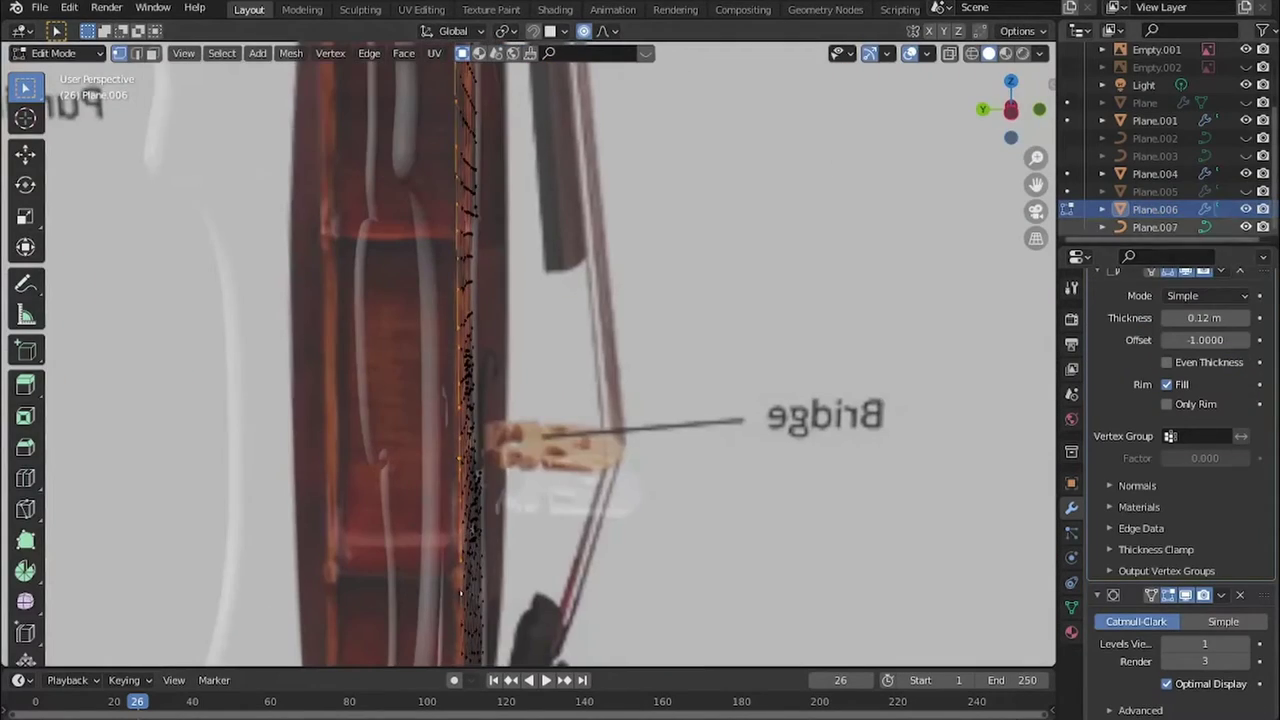
pyautogui.press('KP_1')
pyautogui.press('KP_3')
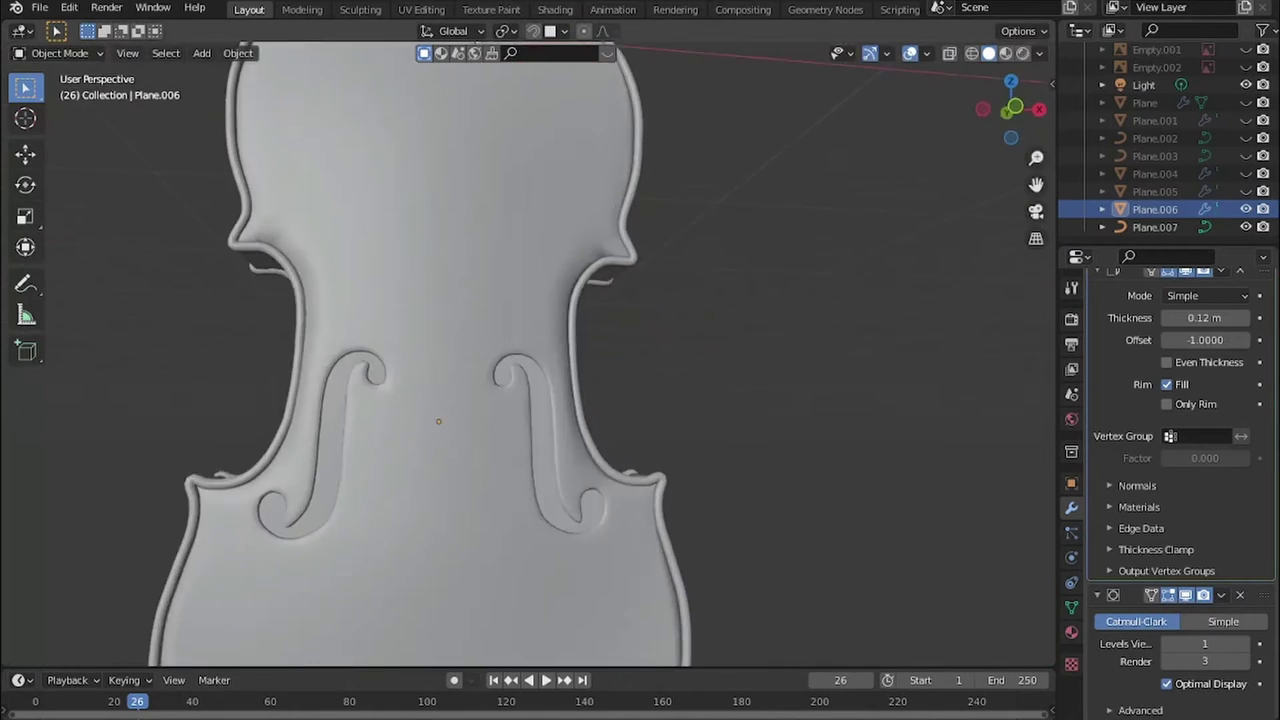
pyautogui.press('KP_3')
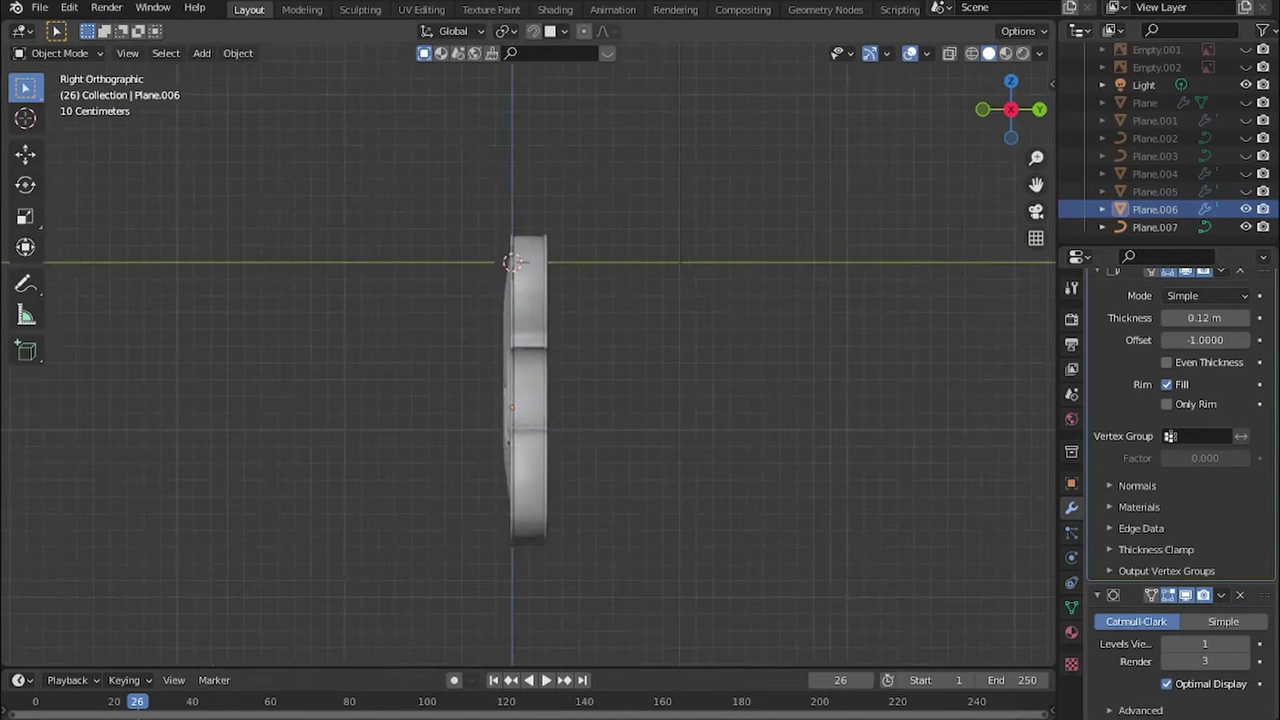
pyautogui.press('Tab')
pyautogui.press('KP_3')
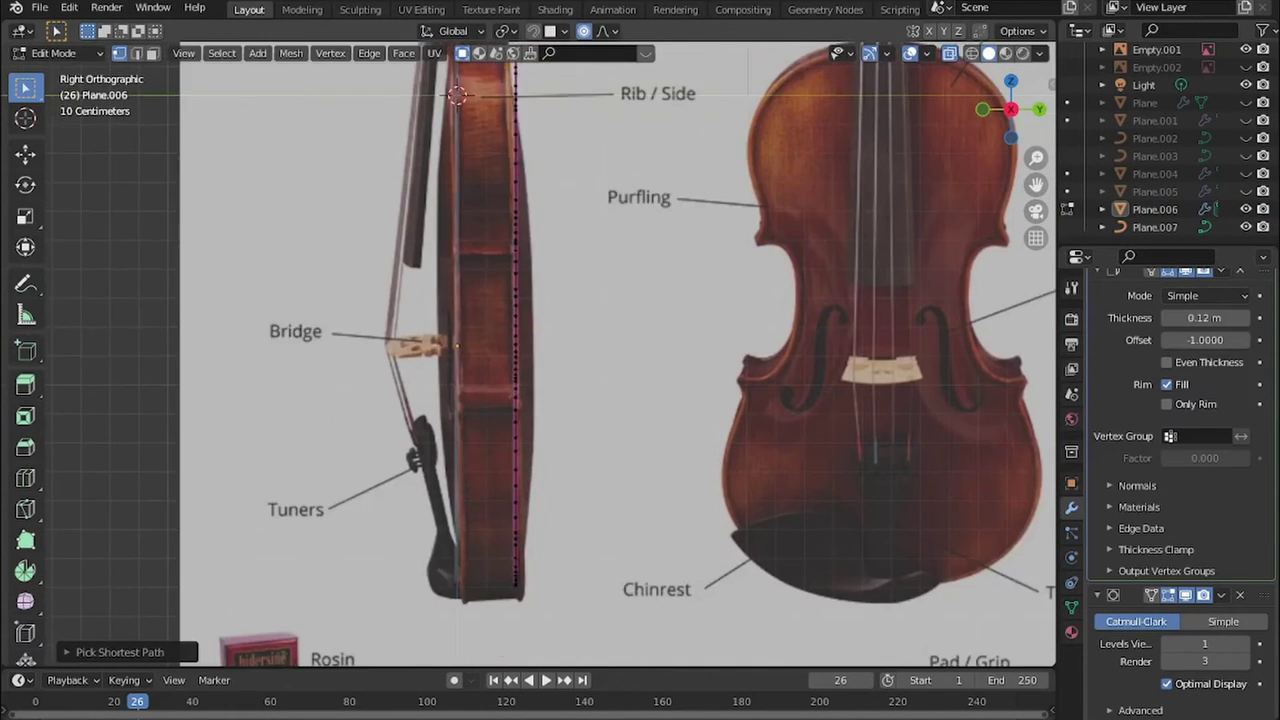
# - Bulge both plates outward about 0.014 m along Y with proportional falloff
pyautogui.press('g')
pyautogui.press('y')
pyautogui.click(461, 143)
pyautogui.press('`')
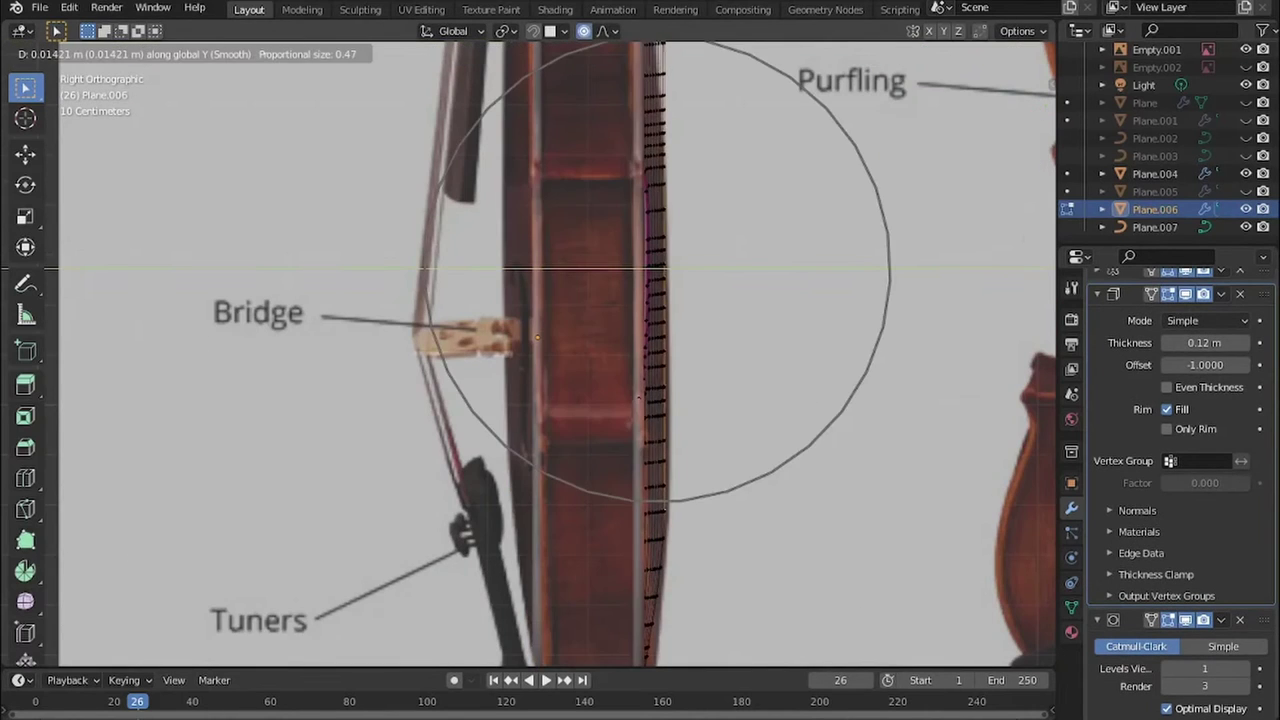
pyautogui.press('Return')
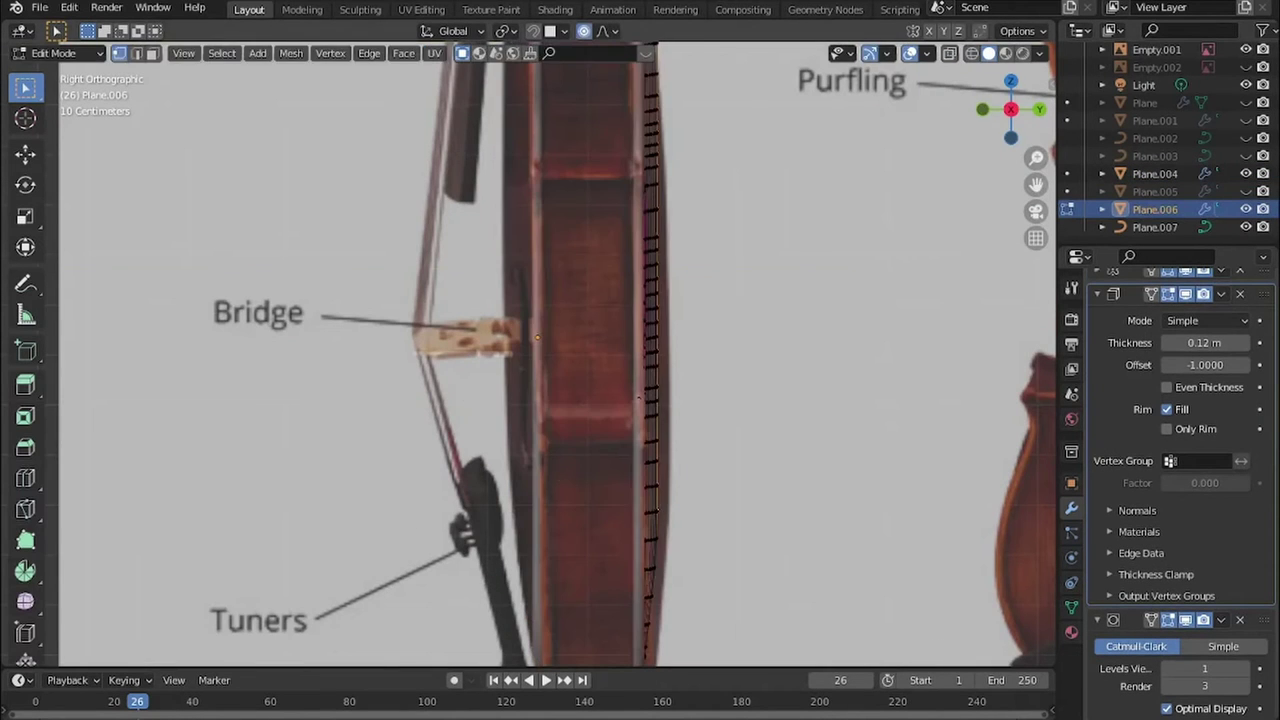
pyautogui.press('g')
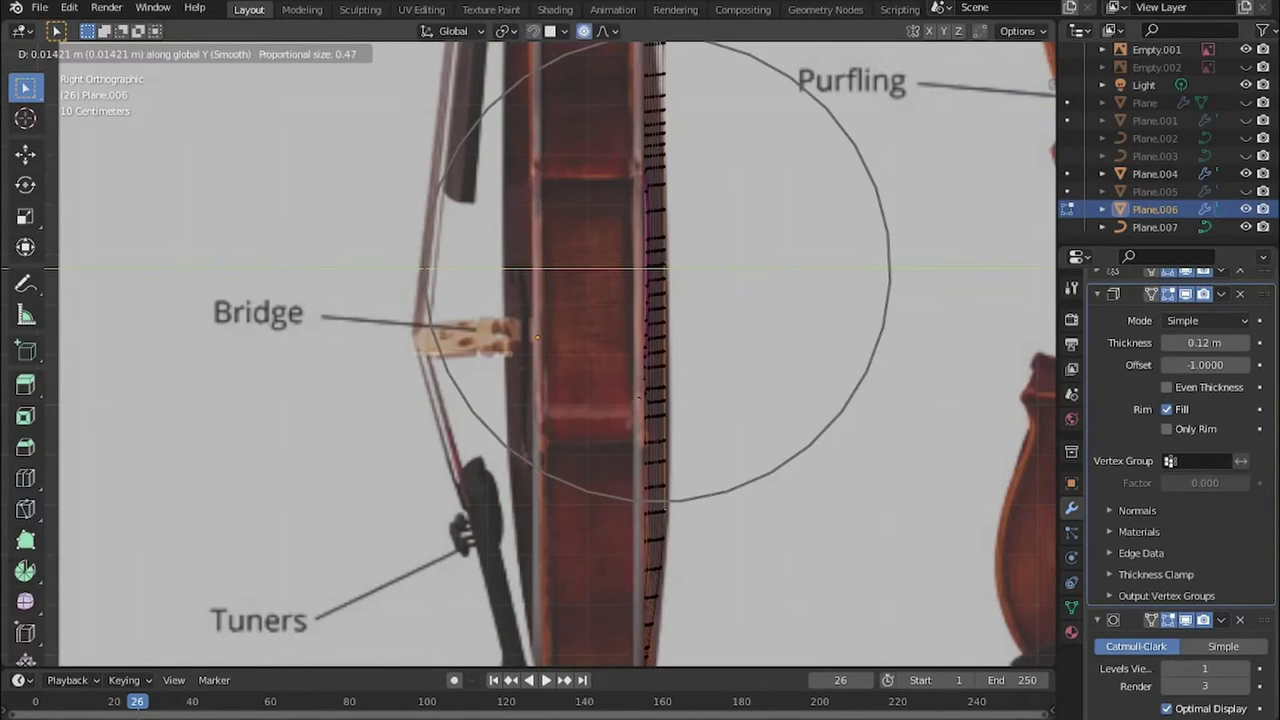
pyautogui.press('Return')
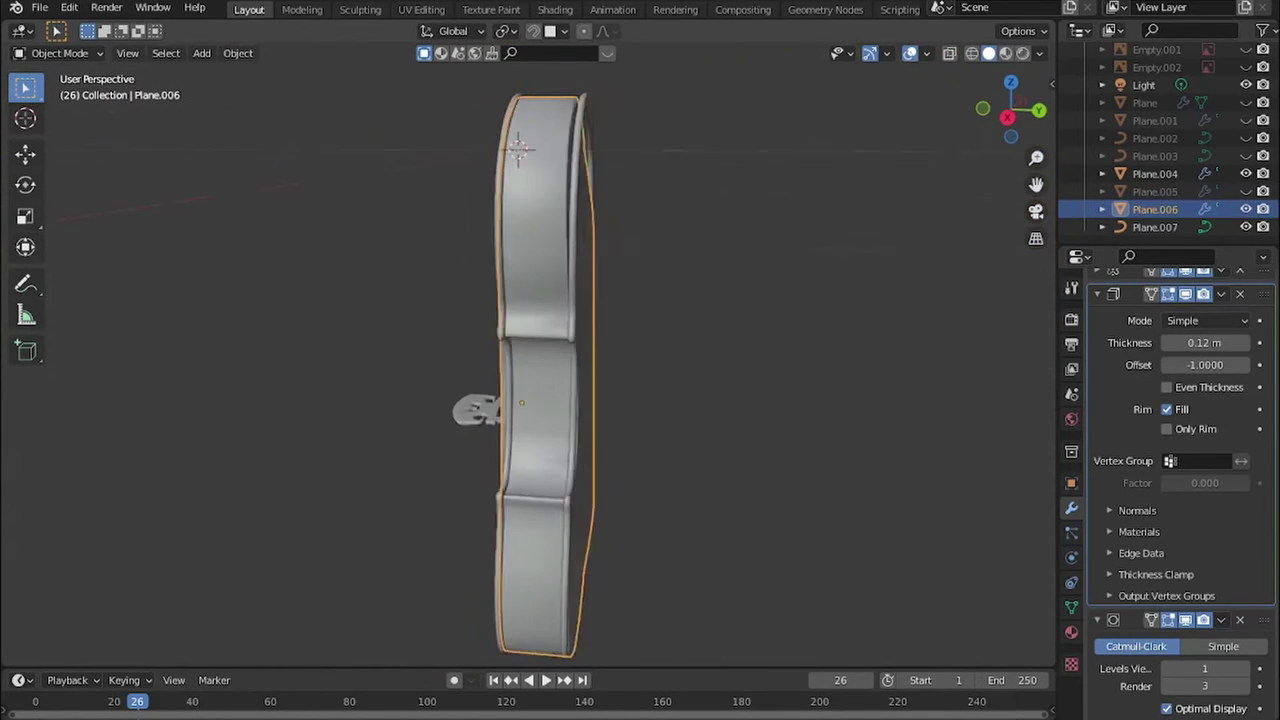
pyautogui.press('Tab')
pyautogui.press('KP_3')
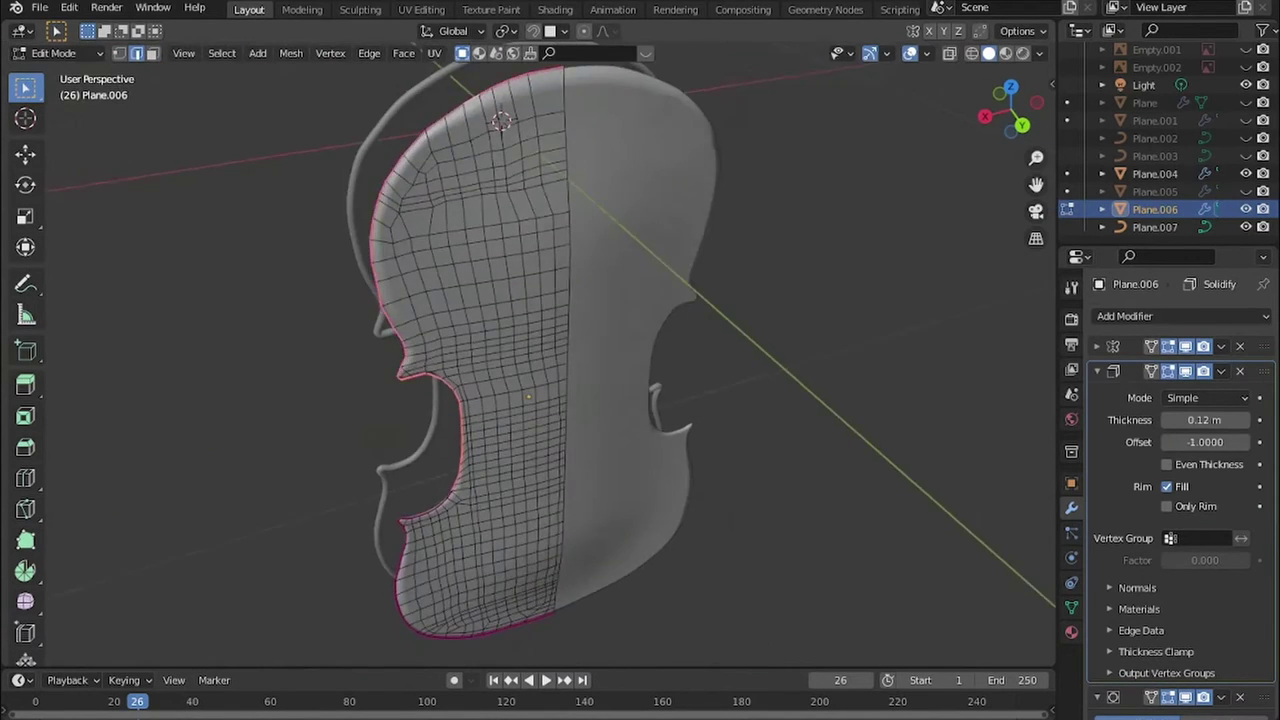
# - Separate the selected half of the violin body into its own object with P > Selection
pyautogui.scroll(5, 528, 355)
pyautogui.scroll(-5, 583, 343)
pyautogui.moveTo(540, 343); pyautogui.dragTo(583, 343, button='middle')
pyautogui.press('p')
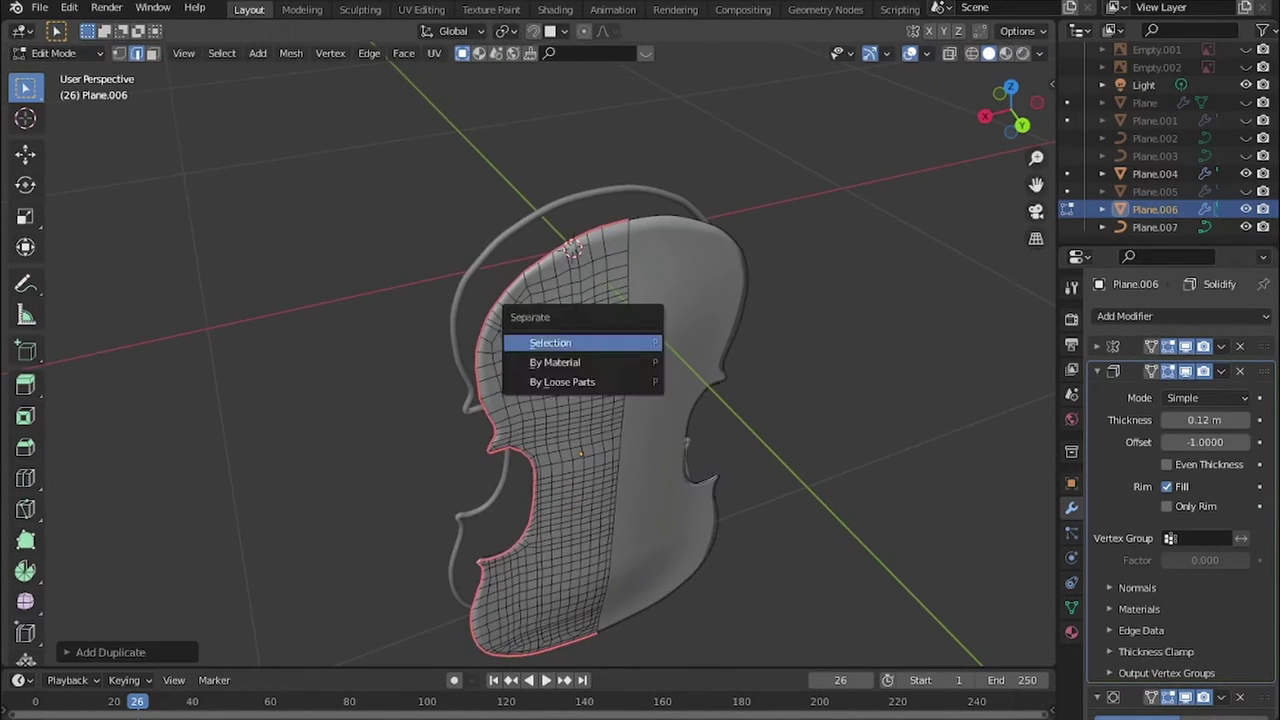
pyautogui.click(583, 343)
pyautogui.press('Tab')
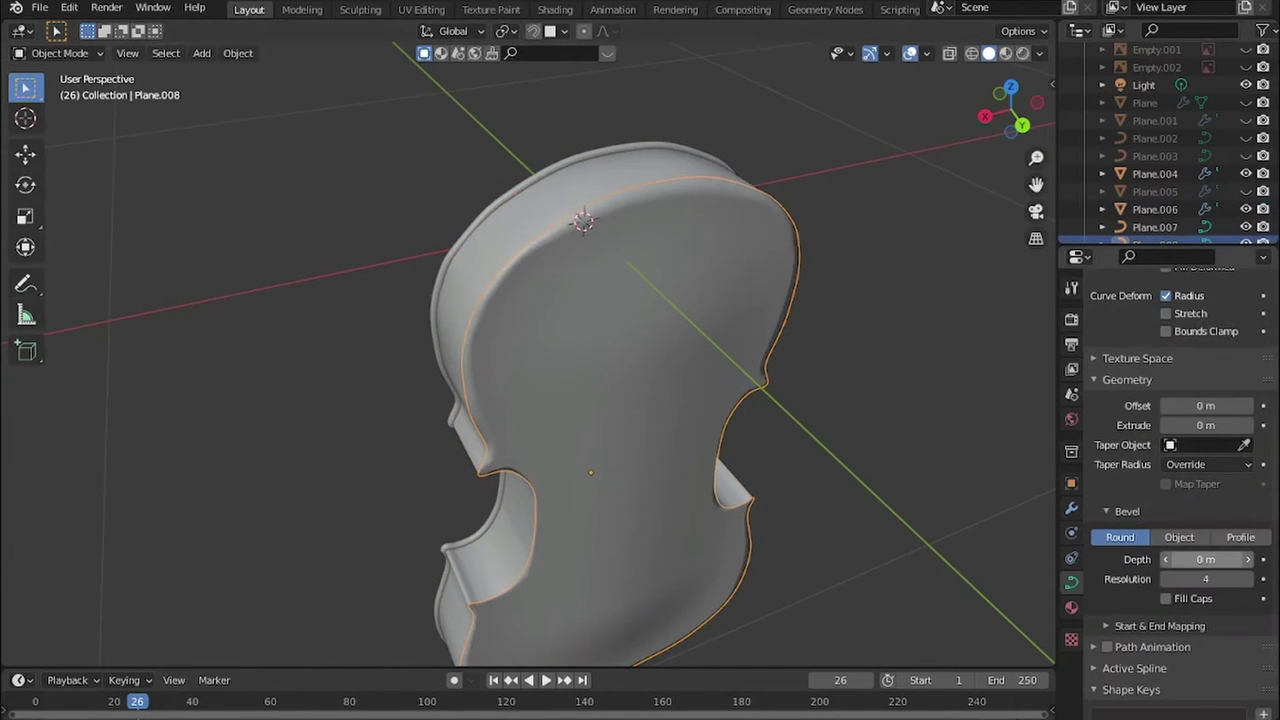
pyautogui.press('KP_3')
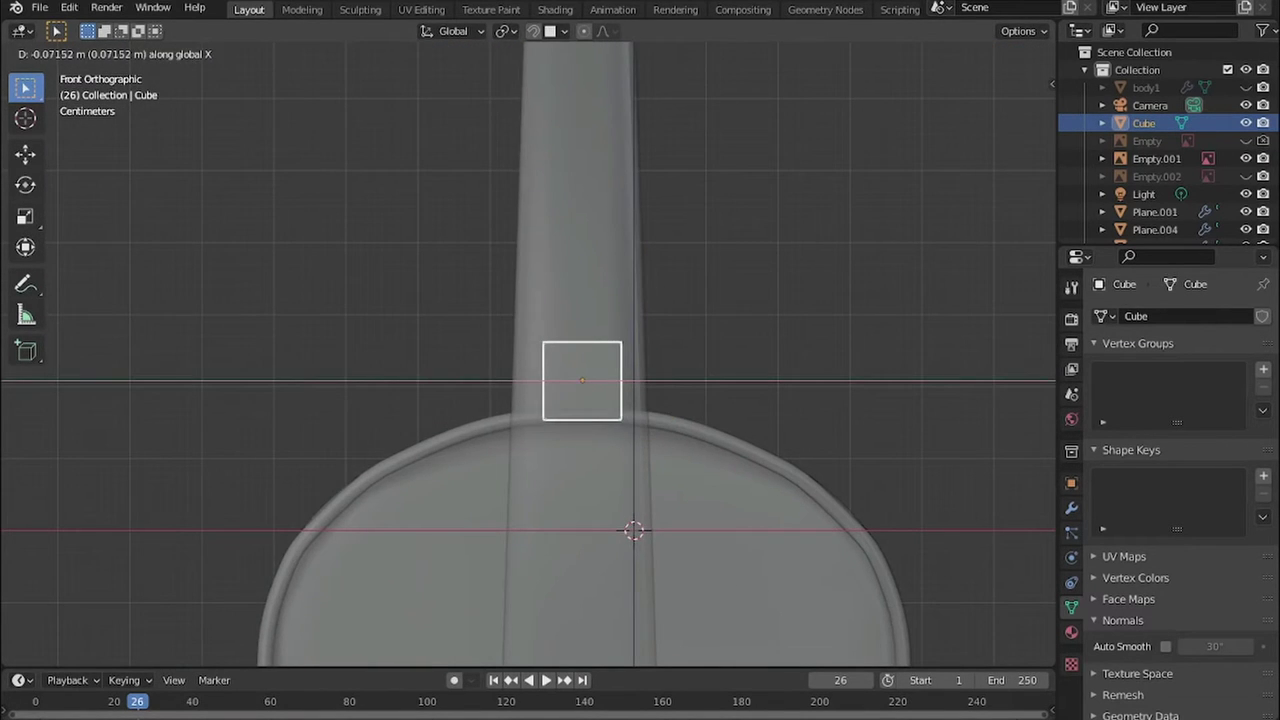
# - Place the cube at the neck base, cut it down the middle and delete one half
pyautogui.press('Return')
pyautogui.scroll(4, 528, 354)
pyautogui.press('g')
pyautogui.press('x')
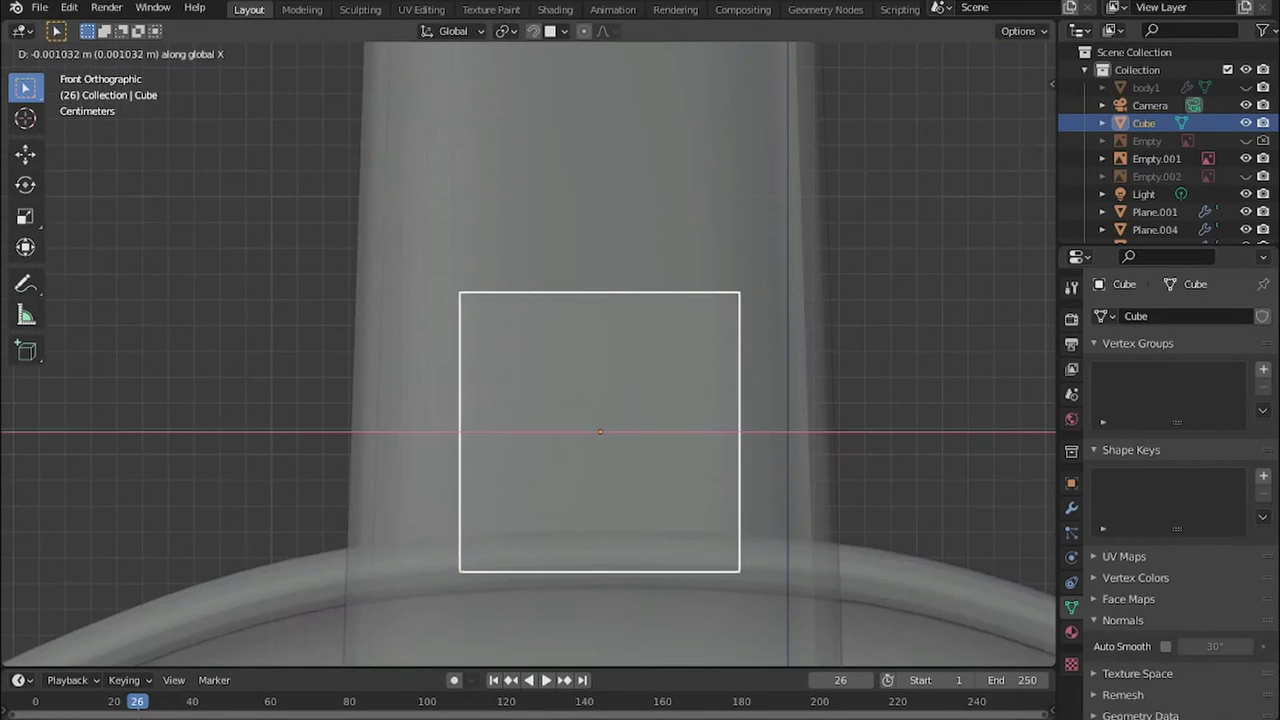
pyautogui.press('Tab')
pyautogui.hotkey('ctrl', 'r')
pyautogui.click(530, 410)
pyautogui.press('x')
# - Add a Mirror modifier to the half-cube heel block
pyautogui.click(1071, 507)
pyautogui.click(1180, 316)
pyautogui.click(911, 522)
pyautogui.press('KP_3')
pyautogui.press('KP_1')
pyautogui.press('KP_3')
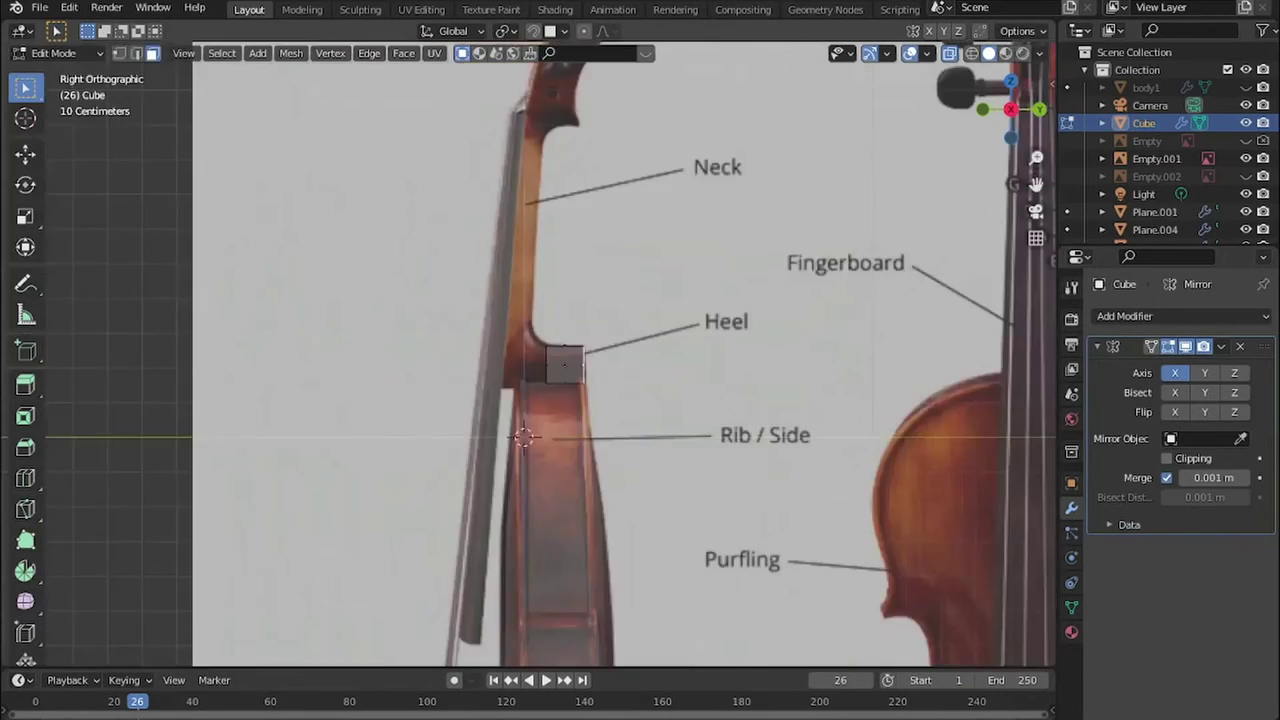
# - Widen, tilt and shift the heel block along Y to match the reference heel
pyautogui.click(25, 153)
pyautogui.moveTo(700, 408); pyautogui.dragTo(483, 408)
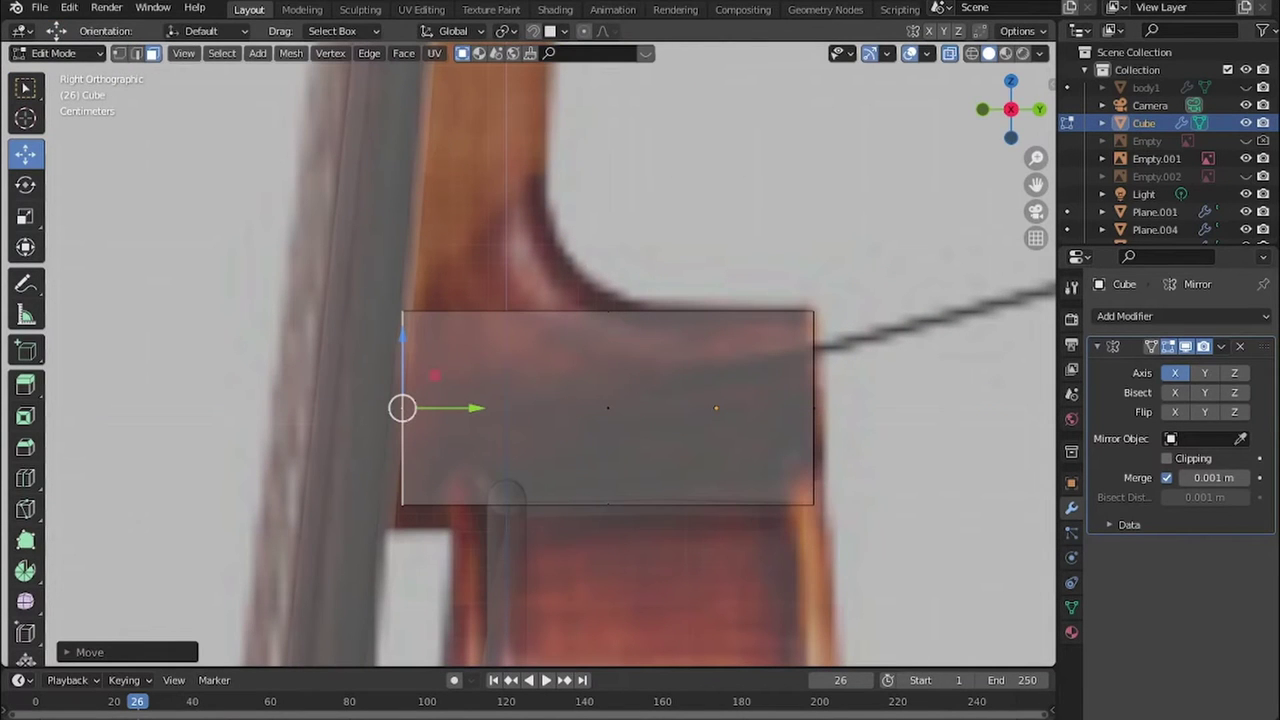
pyautogui.click(820, 310)
pyautogui.scroll(-3, 820, 310)
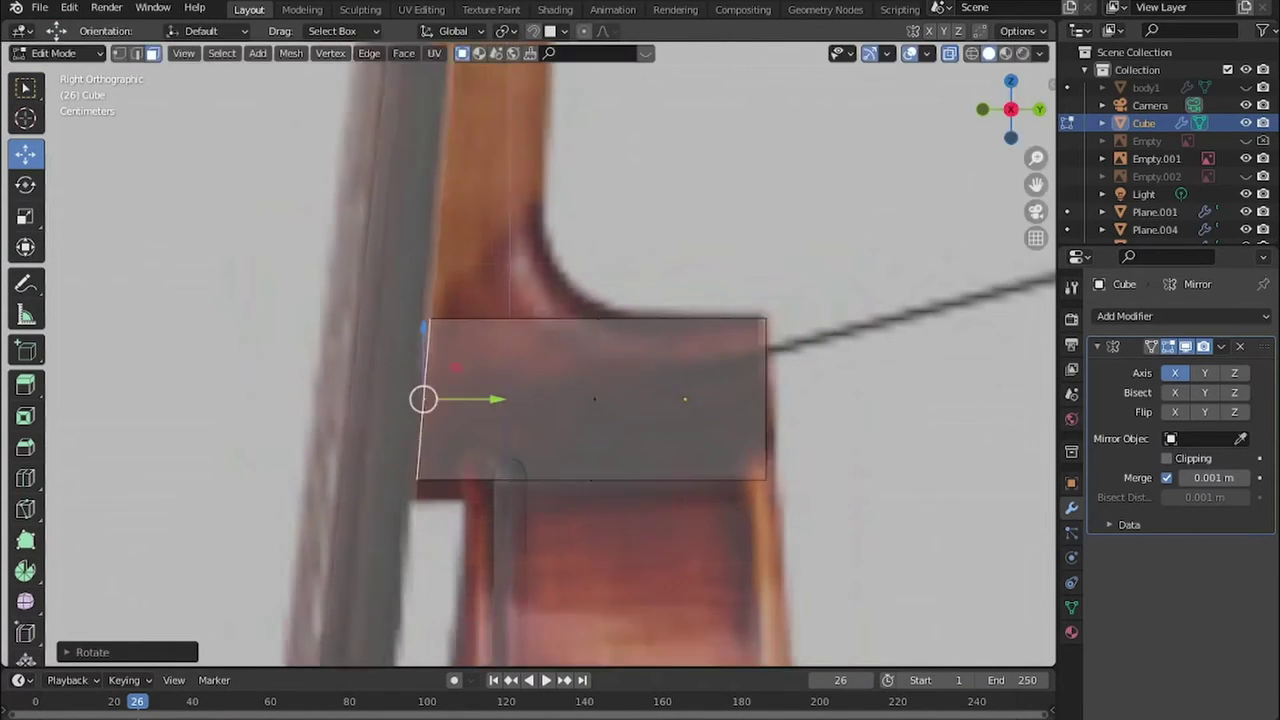
pyautogui.moveTo(820, 310); pyautogui.dragTo(700, 400, button='middle')
pyautogui.moveTo(550, 400); pyautogui.dragTo(600, 380, button='middle')
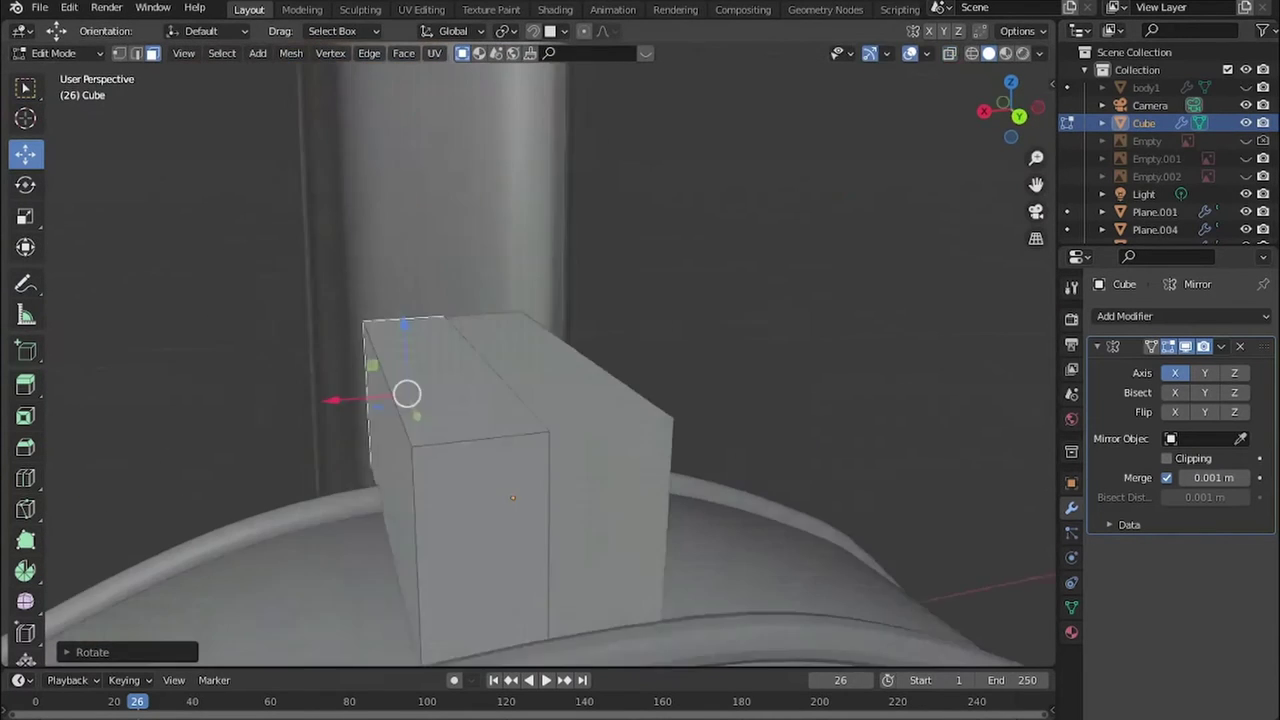
pyautogui.press('KP_3')
pyautogui.scroll(3, 550, 400)
pyautogui.press('g')
pyautogui.press('y')
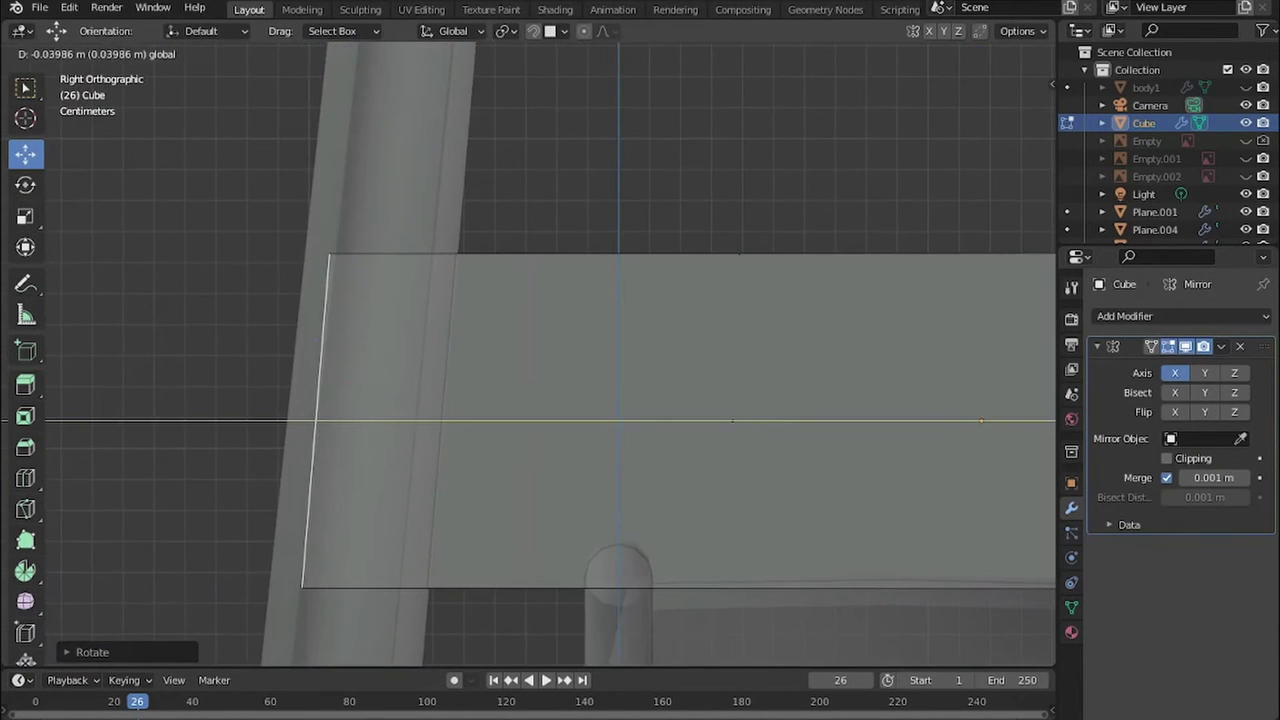
pyautogui.press('Return')
pyautogui.scroll(-6, 550, 350)
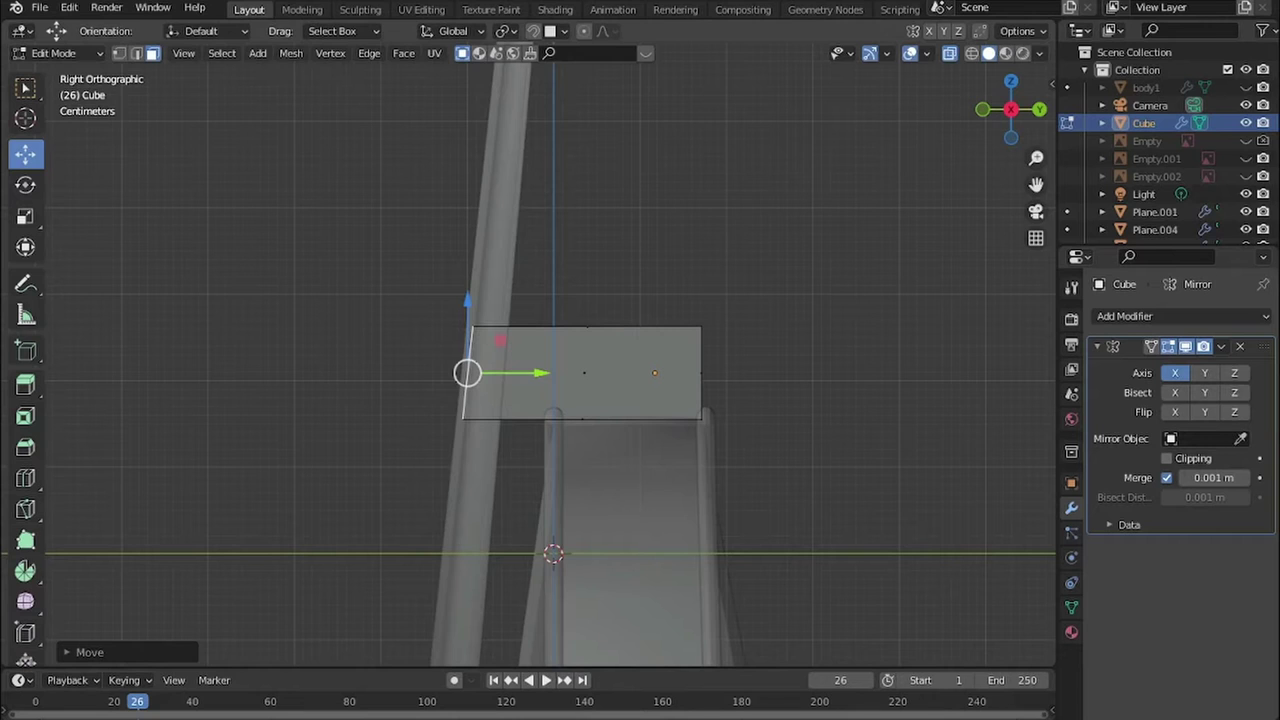
# - Show the violin reference again and extrude the block's top face up the neck
pyautogui.click(1245, 158)
pyautogui.scroll(-2, 550, 370)
pyautogui.keyDown('shift'); pyautogui.moveTo(550, 370); pyautogui.dragTo(525, 547, button='middle'); pyautogui.keyUp('shift')
pyautogui.keyDown('shift'); pyautogui.moveTo(530, 663); pyautogui.dragTo(515, 662, button='middle'); pyautogui.keyUp('shift')
pyautogui.press('e')
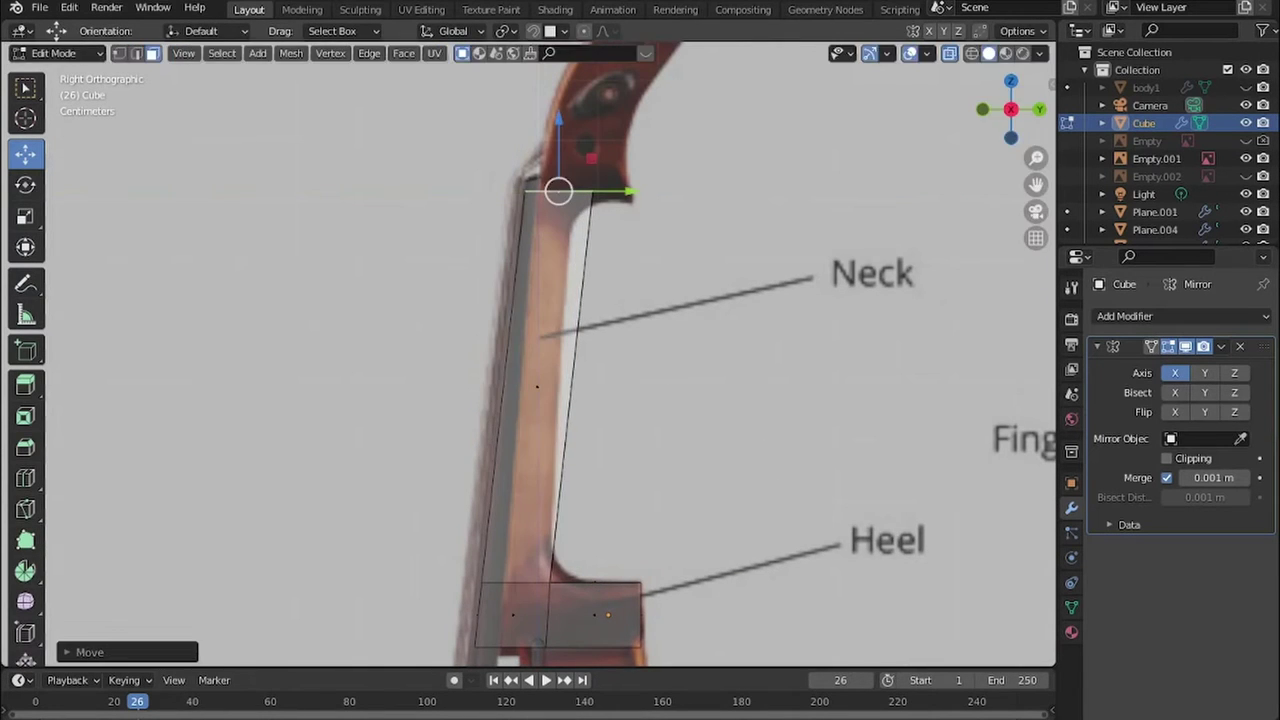
pyautogui.press('Return')
pyautogui.scroll(2, 550, 350)
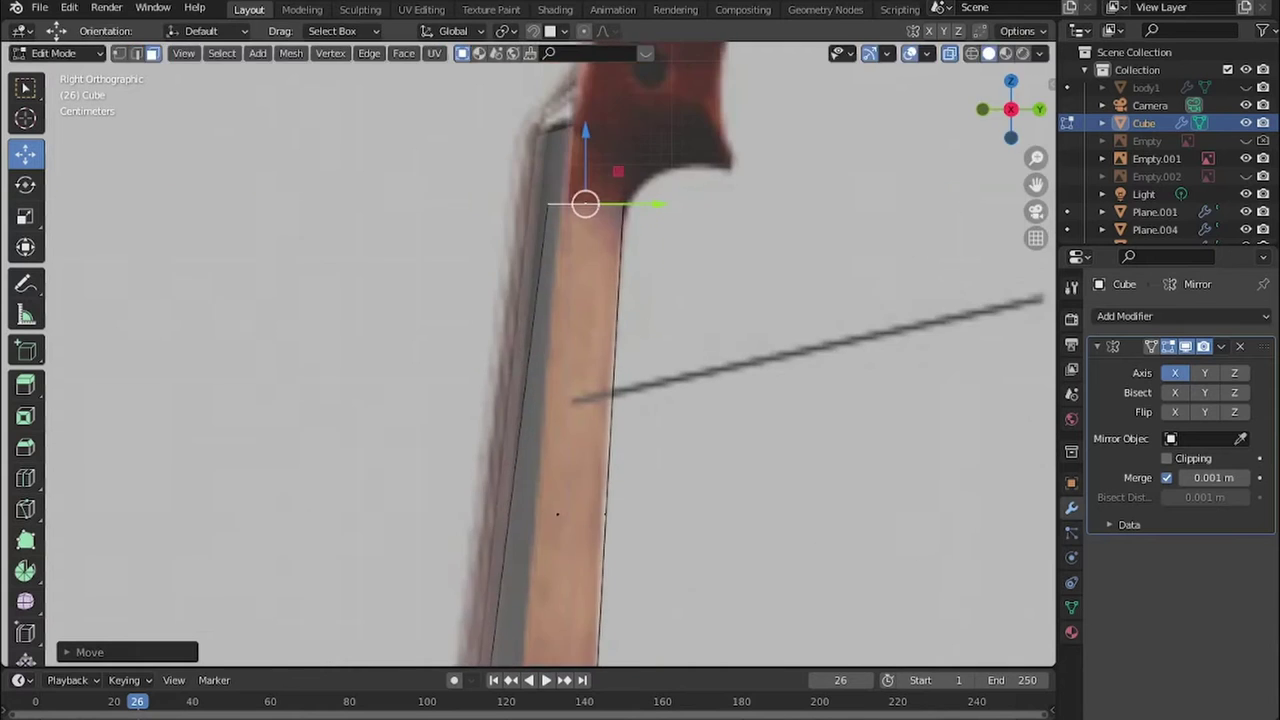
pyautogui.moveTo(600, 514)
pyautogui.keyDown('shift'); pyautogui.mouseDown(button='middle')
pyautogui.moveTo(612, 204)
pyautogui.moveTo(470, 260)
pyautogui.mouseUp(button='middle'); pyautogui.keyUp('shift')
# - Extrude the neck's top face upward again and move its top edge vertically along Z
pyautogui.press('KP_3')
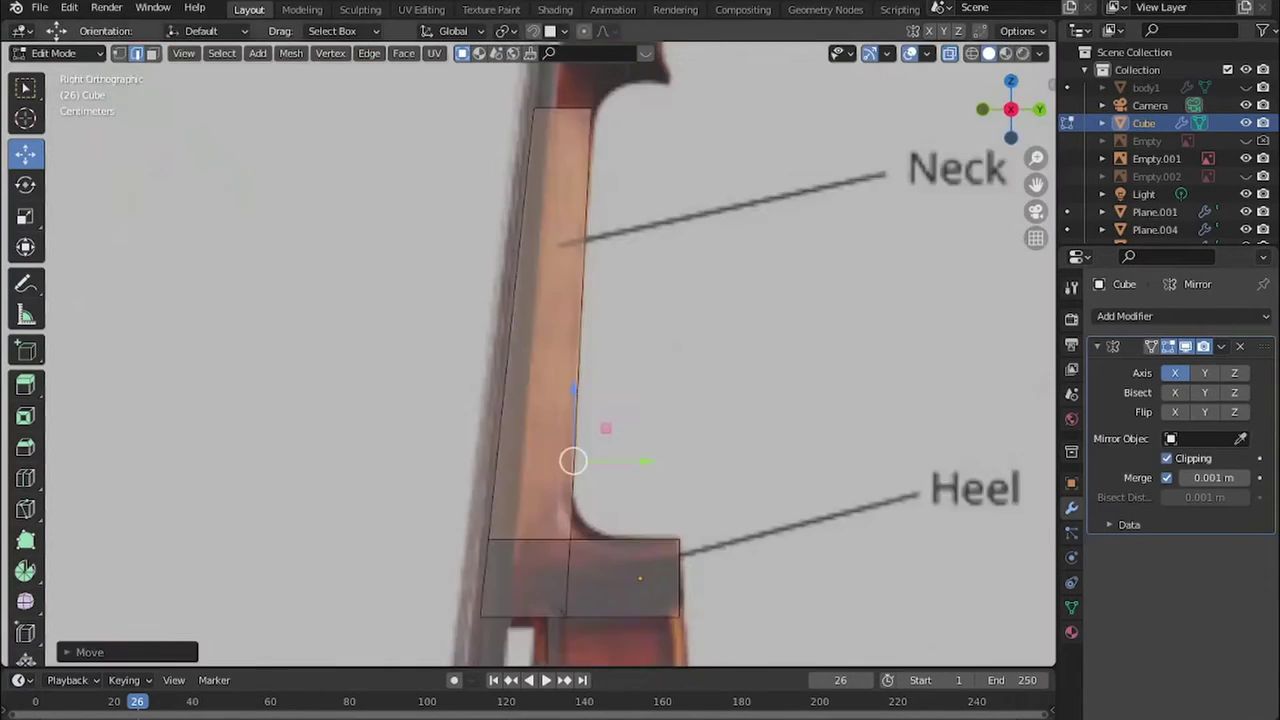
pyautogui.scroll(4, 550, 350)
pyautogui.press('e')
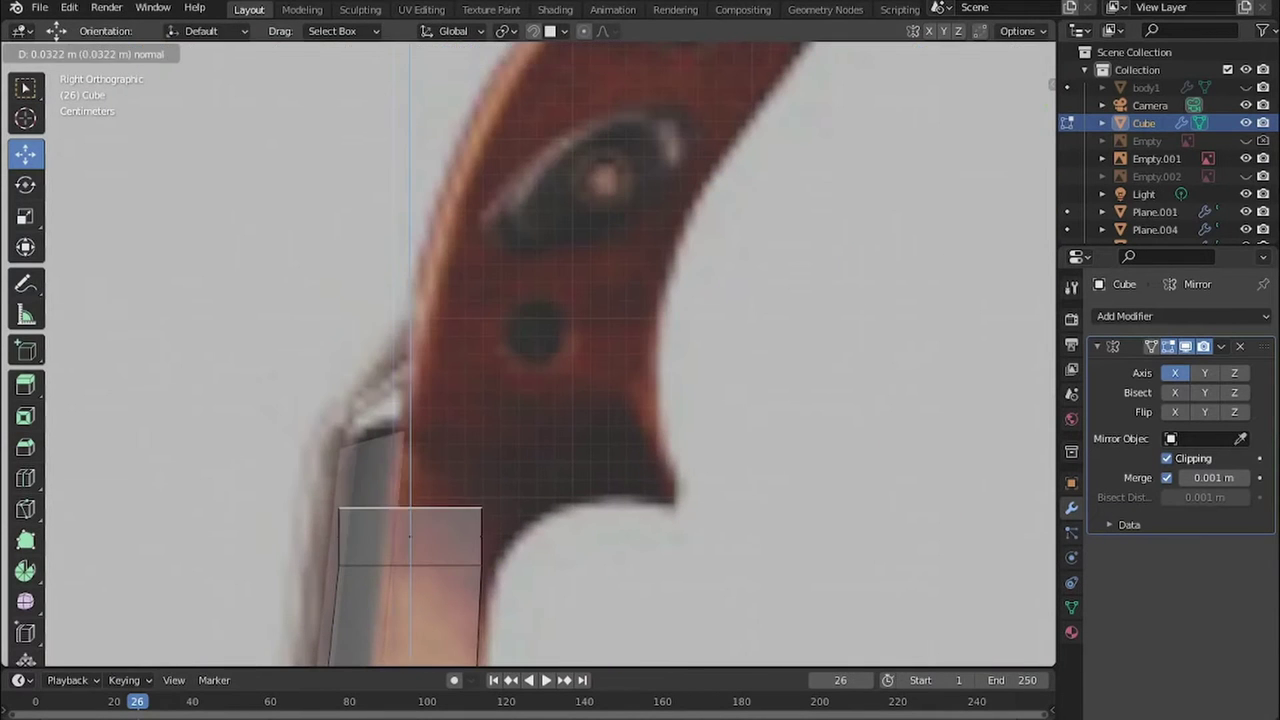
pyautogui.press('KP_8')
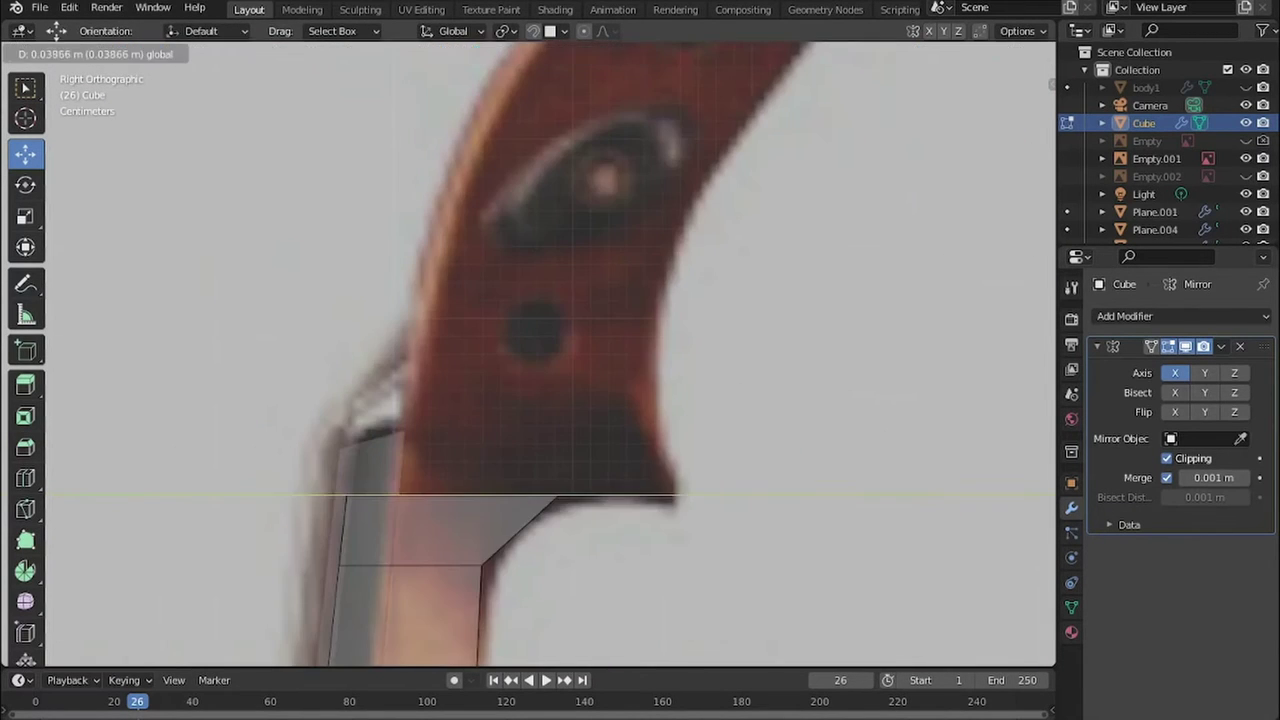
pyautogui.press('KP_8')
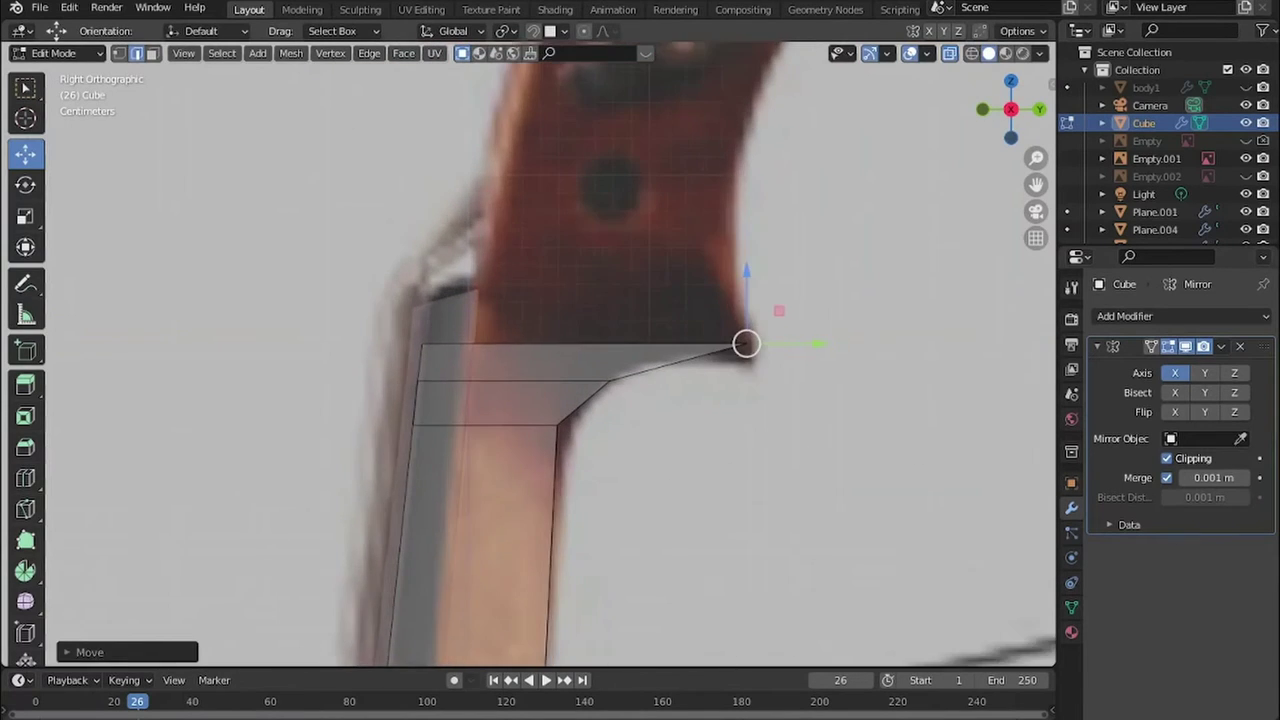
pyautogui.scroll(2, 528, 355)
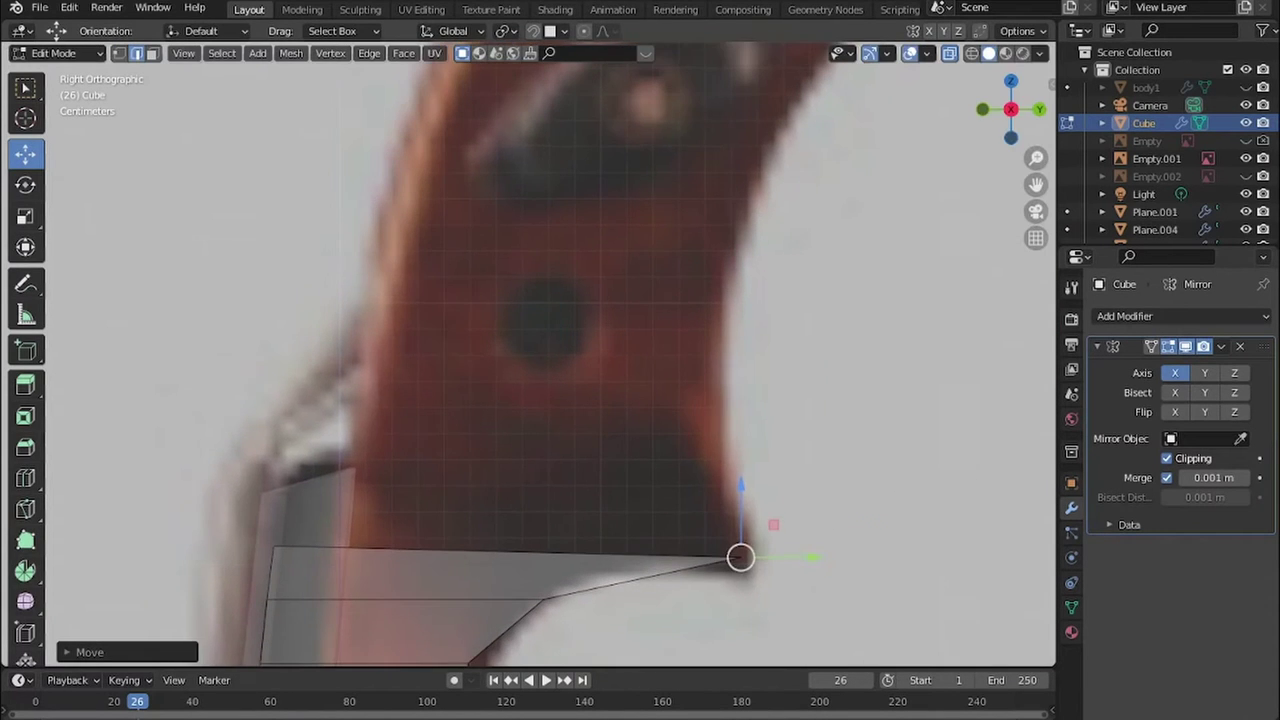
pyautogui.press('g')
pyautogui.press('z')
pyautogui.press('Return')
# - Extrude the top edge toward the head and lock the top vertex's position along Z
pyautogui.press('2')
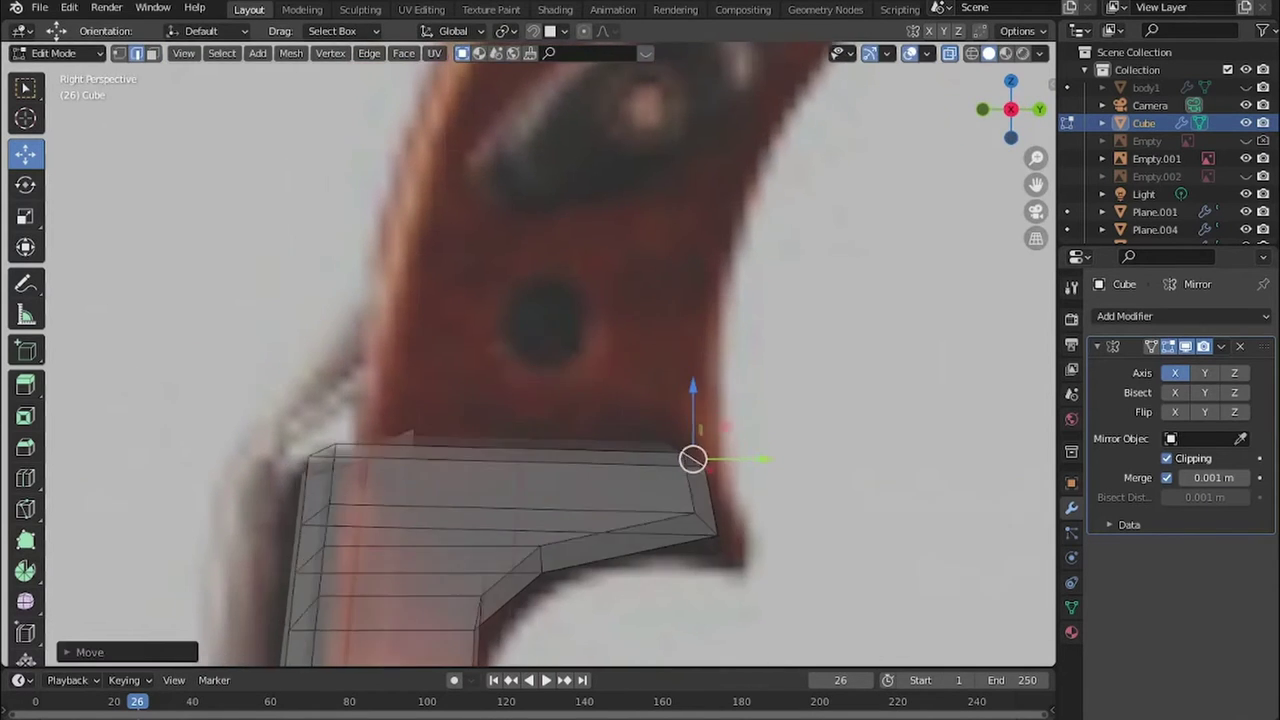
pyautogui.press('KP_1')
pyautogui.press('KP_3')
pyautogui.moveTo(692, 459)
pyautogui.keyDown('shift'); pyautogui.mouseDown(button='middle')
pyautogui.moveTo(606, 540)
pyautogui.moveTo(540, 558)
pyautogui.mouseUp(button='middle'); pyautogui.keyUp('shift')
pyautogui.press('Return')
pyautogui.press('e')
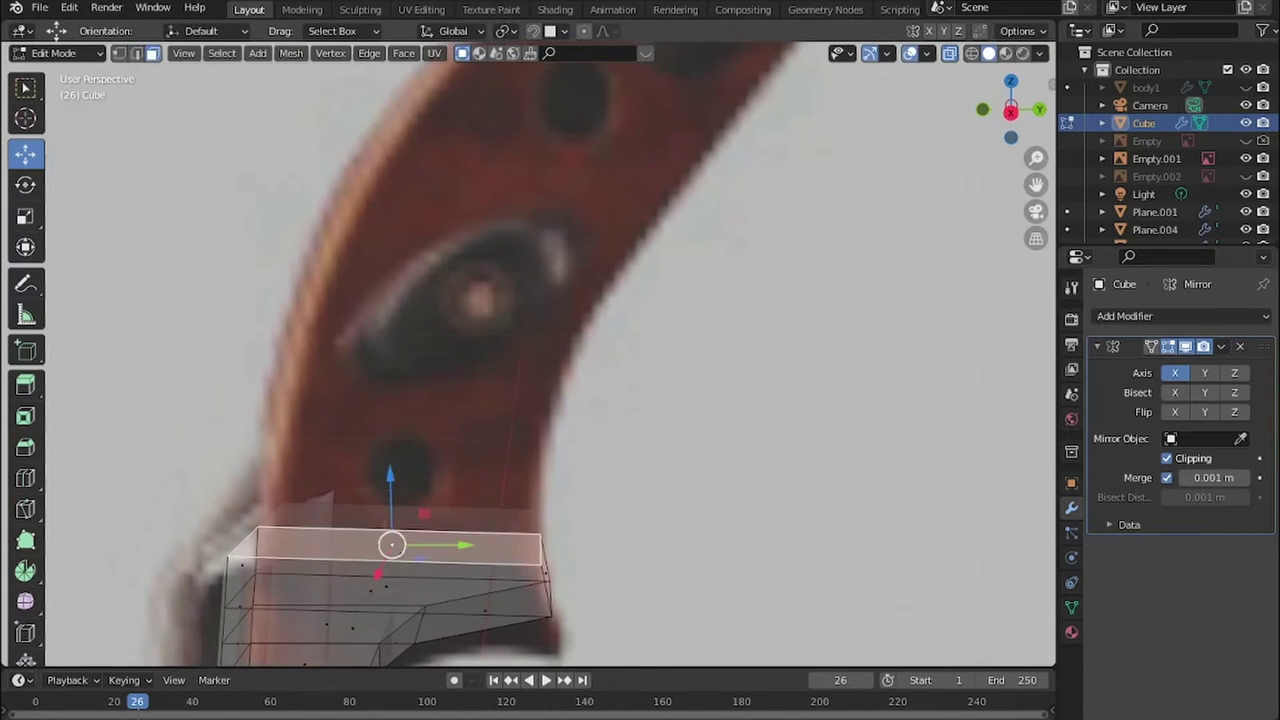
pyautogui.press('Return')
pyautogui.press('g')
pyautogui.press('z')
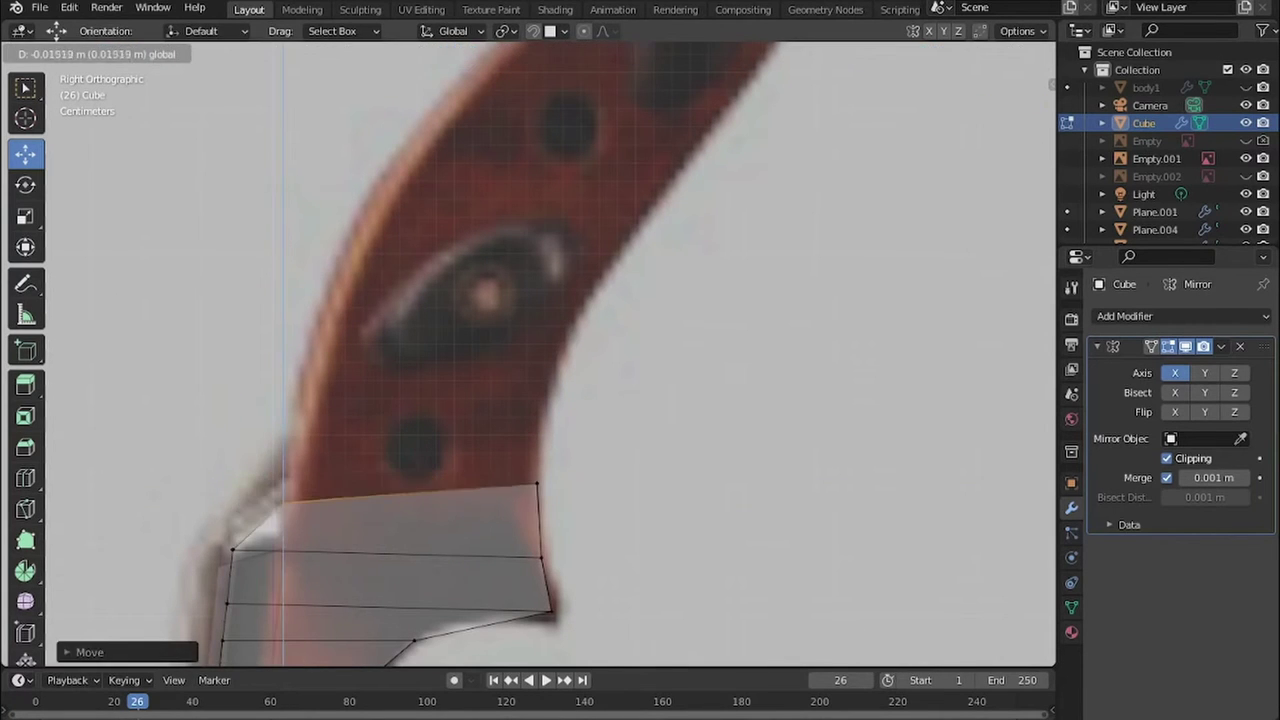
pyautogui.press('Return')
# - Extrude another section and move its top edge to fit the reference outline
pyautogui.scroll(1, 528, 354)
pyautogui.moveTo(528, 354); pyautogui.dragTo(600, 300, button='middle')
pyautogui.press('KP_1')
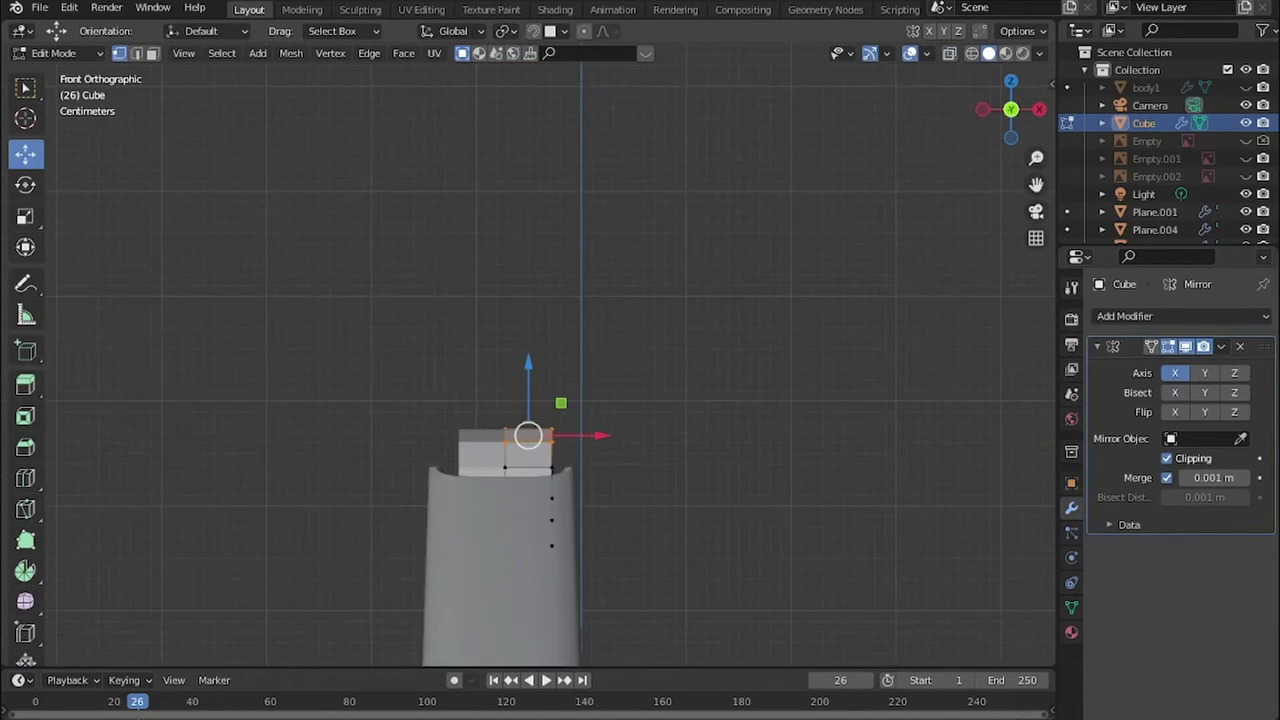
pyautogui.press('KP_3')
pyautogui.scroll(2, 528, 354)
pyautogui.scroll(2, 528, 354)
pyautogui.press('e')
pyautogui.scroll(2, 528, 354)
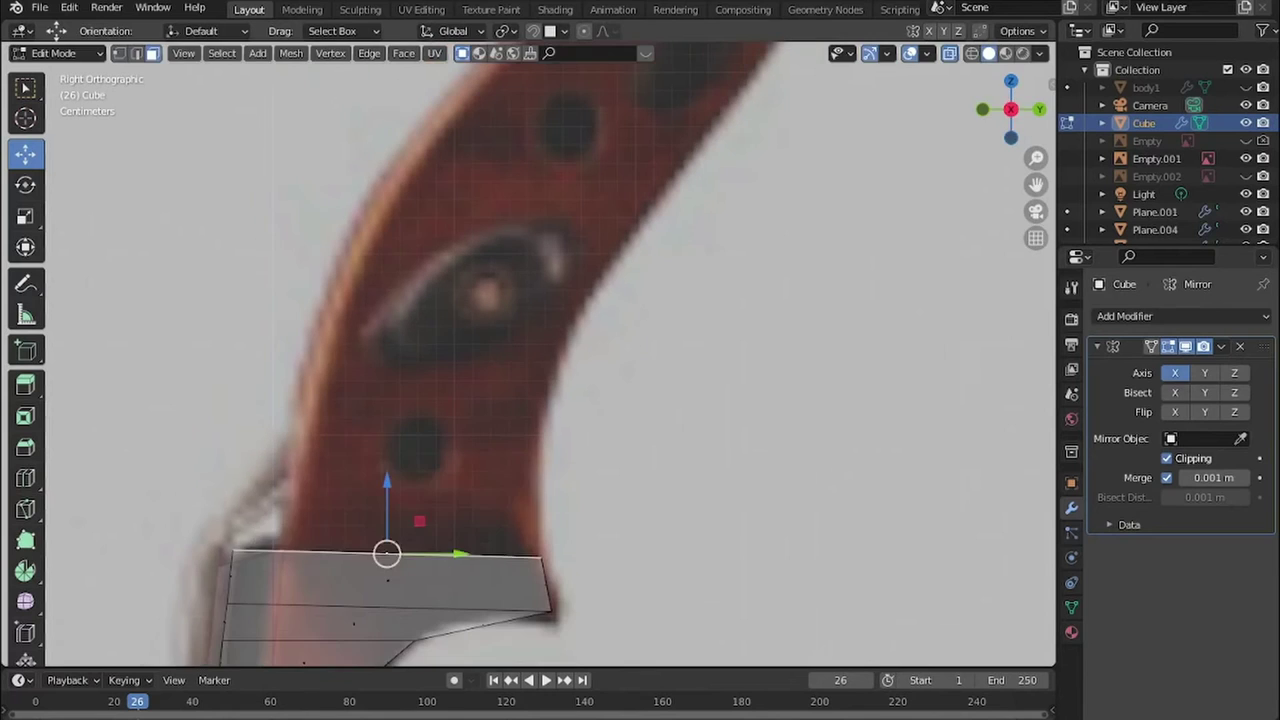
pyautogui.press('g')
pyautogui.press('Return')
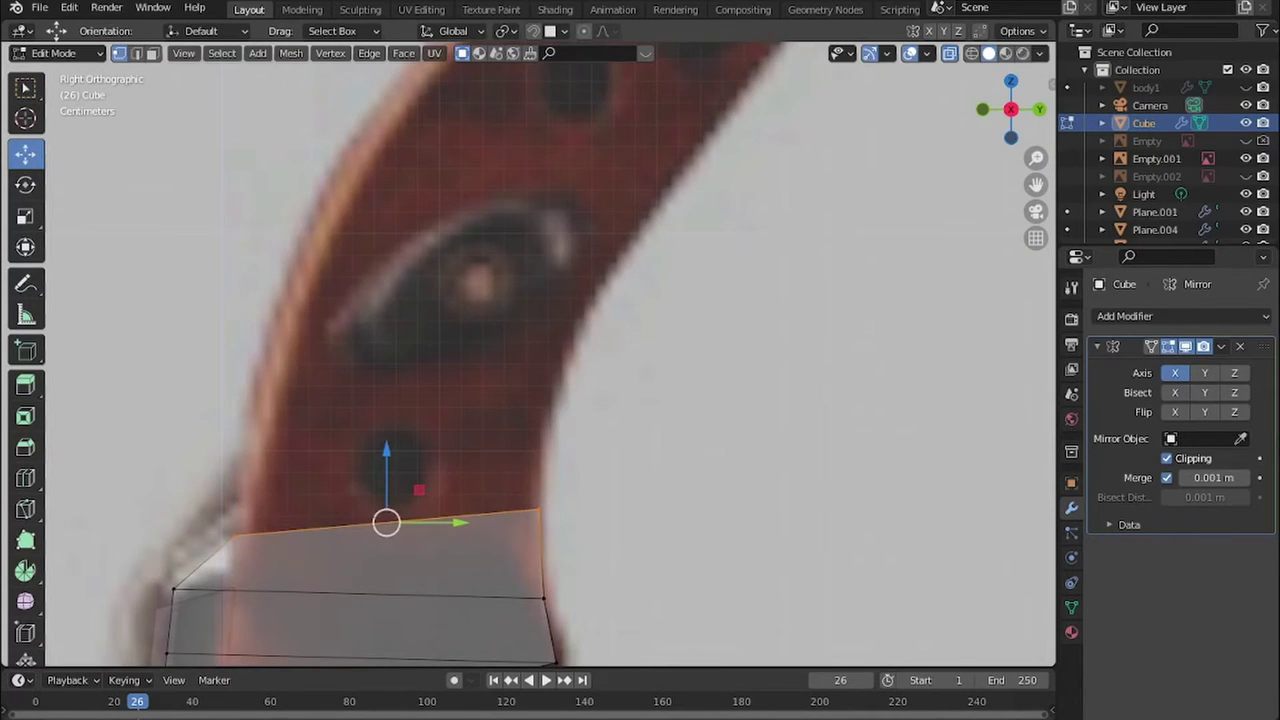
# - With the reference shown, extrude and rotate new sections to follow the pegbox curve
pyautogui.moveTo(528, 354); pyautogui.dragTo(600, 300, button='middle')
pyautogui.press('KP_1')
pyautogui.press('KP_3')
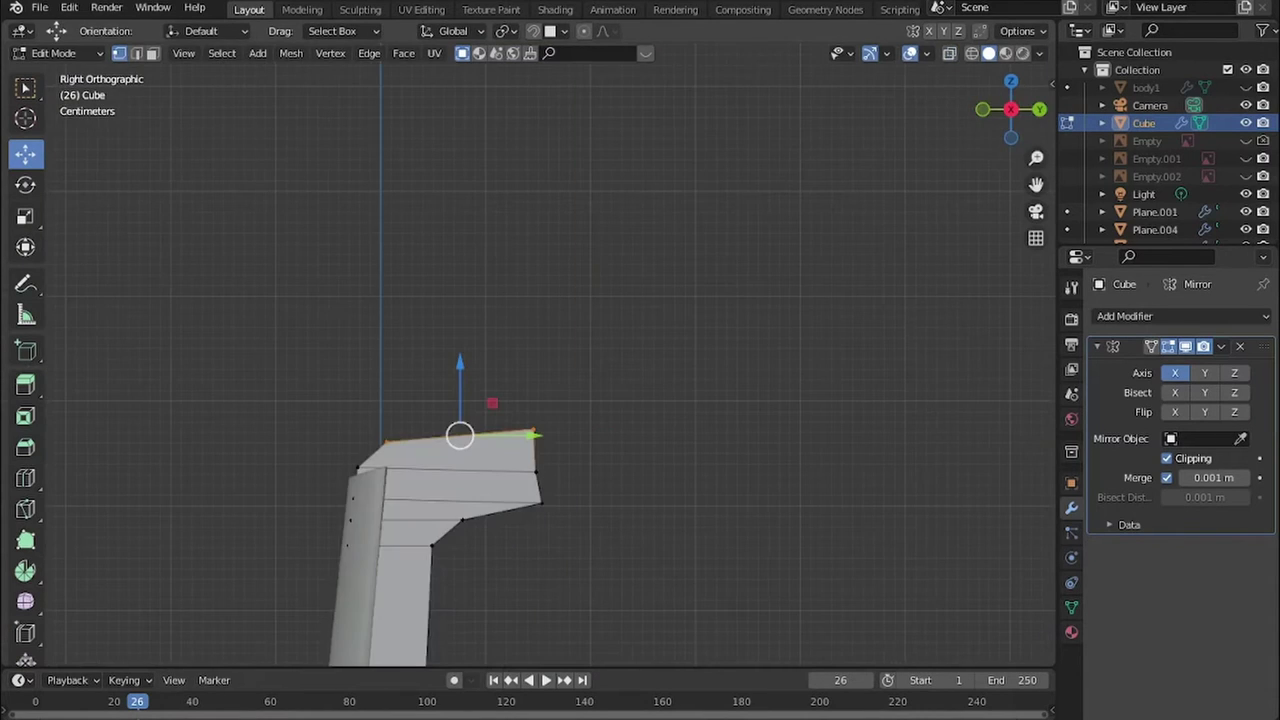
pyautogui.click(1245, 158)
pyautogui.scroll(4, 528, 354)
pyautogui.press('e')
pyautogui.press('e')
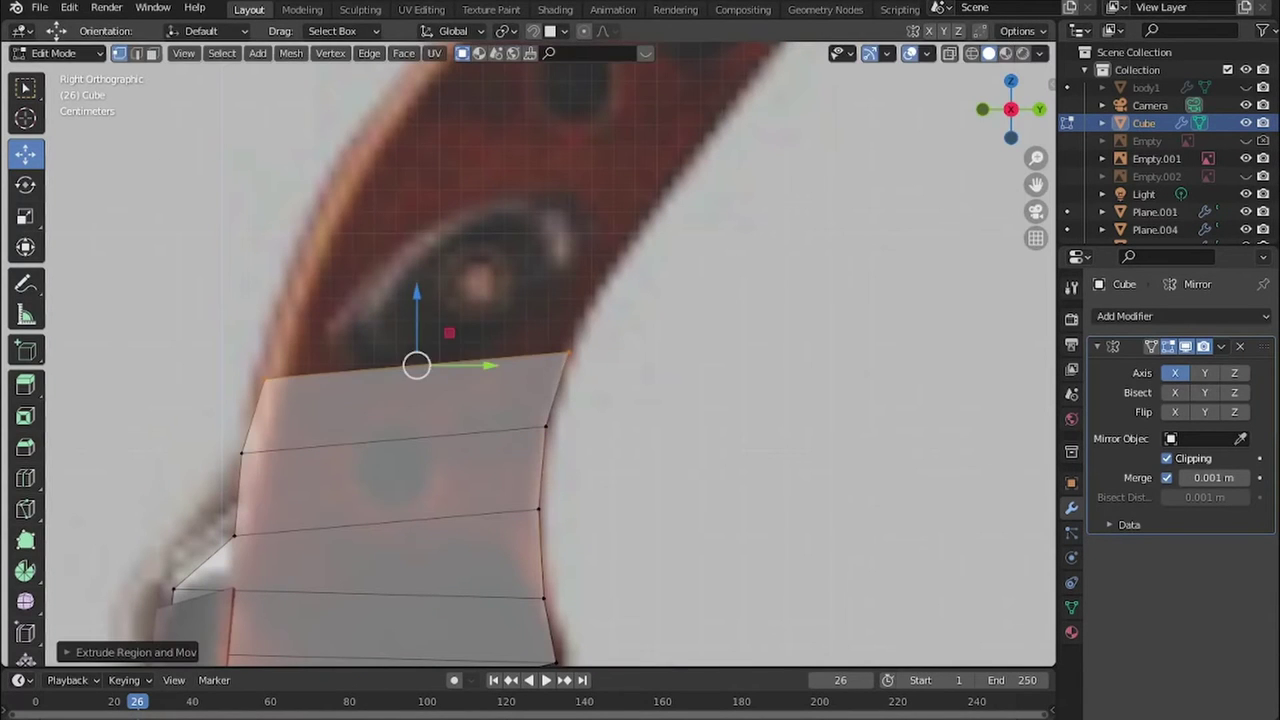
pyautogui.press('r')
pyautogui.press('e')
pyautogui.keyDown('shift'); pyautogui.scroll(4, 528, 354); pyautogui.keyUp('shift')
pyautogui.press('Return')
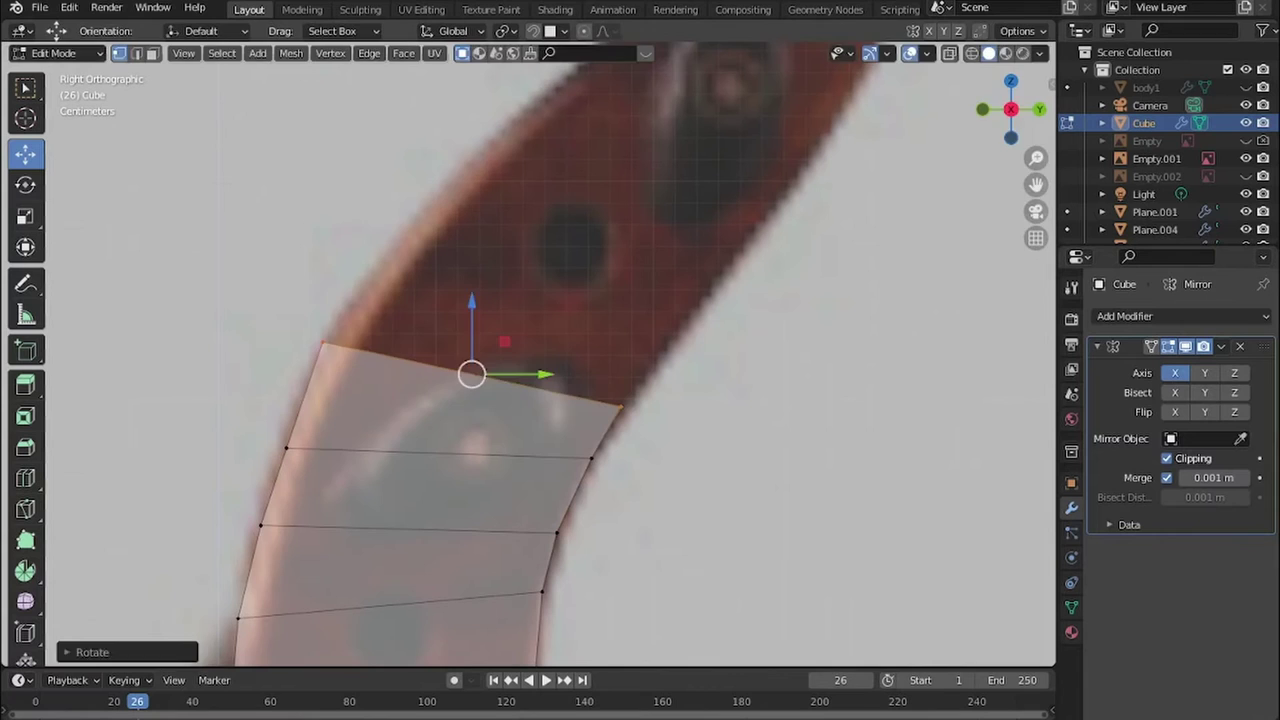
pyautogui.press('e')
pyautogui.press('Return')
pyautogui.press('e')
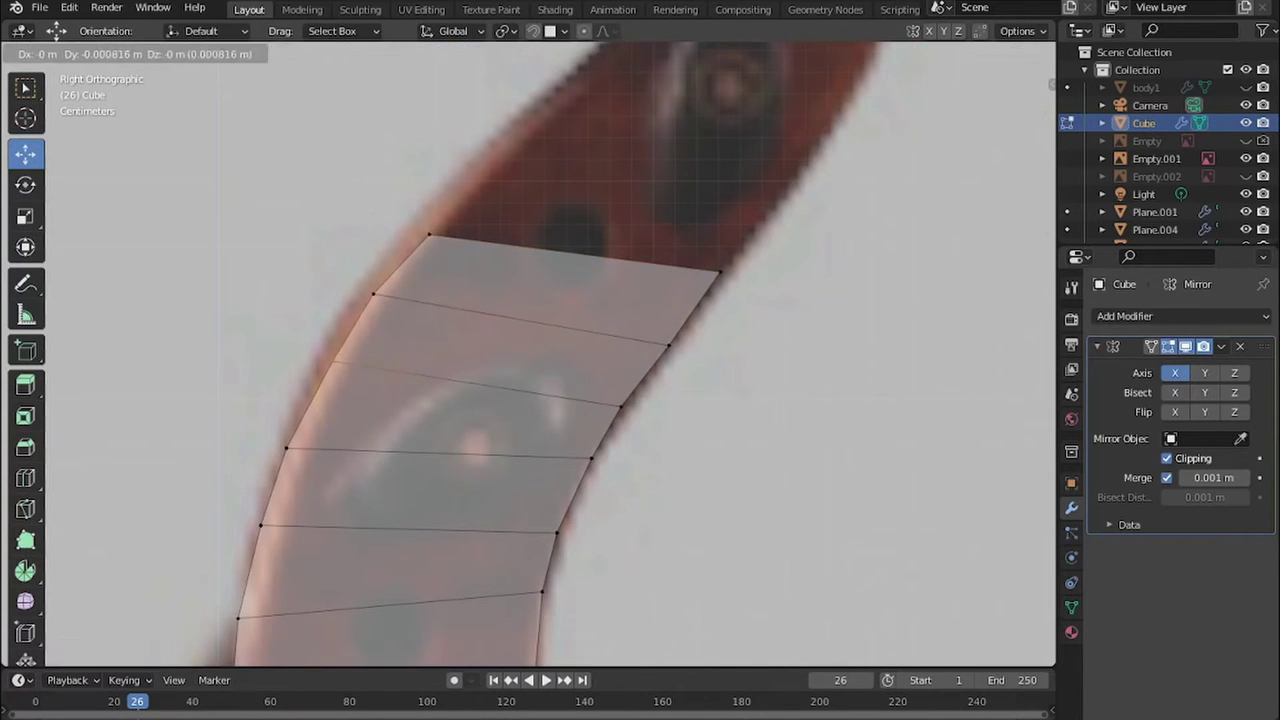
pyautogui.press('Return')
# - Extrude several more edge sections up toward the scroll
pyautogui.scroll(-3, 528, 354)
pyautogui.scroll(-2, 528, 354)
pyautogui.scroll(-2, 528, 354)
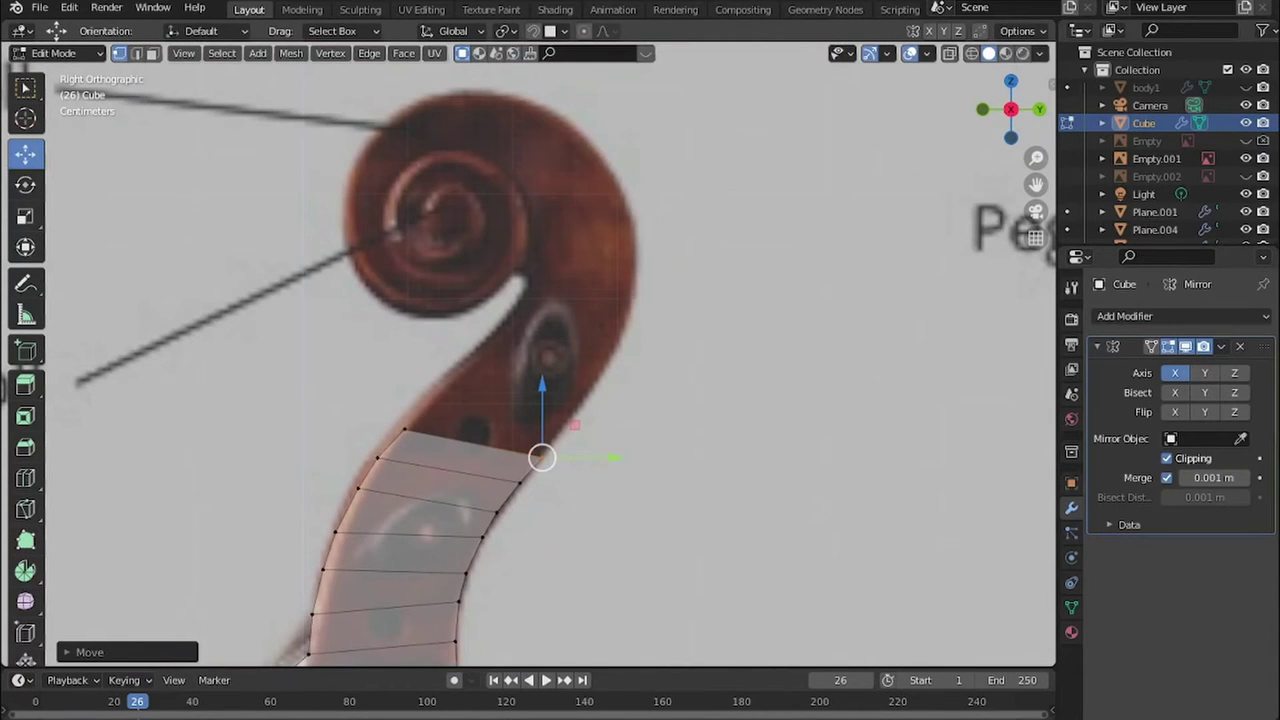
pyautogui.scroll(-6, 541, 457)
pyautogui.scroll(10, 541, 457)
pyautogui.press('e')
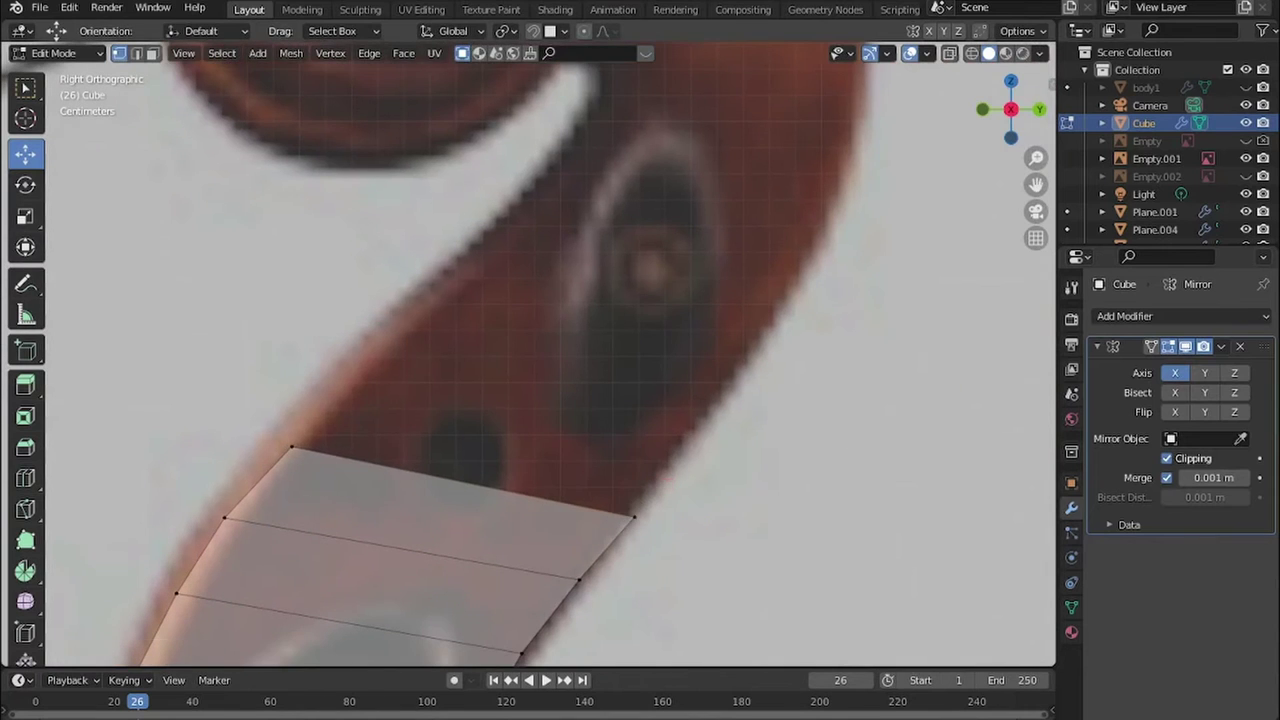
pyautogui.press('Return')
pyautogui.press('e')
pyautogui.press('e')
pyautogui.press('Return')
pyautogui.scroll(-3, 528, 354)
pyautogui.scroll(4, 528, 354)
pyautogui.press('e')
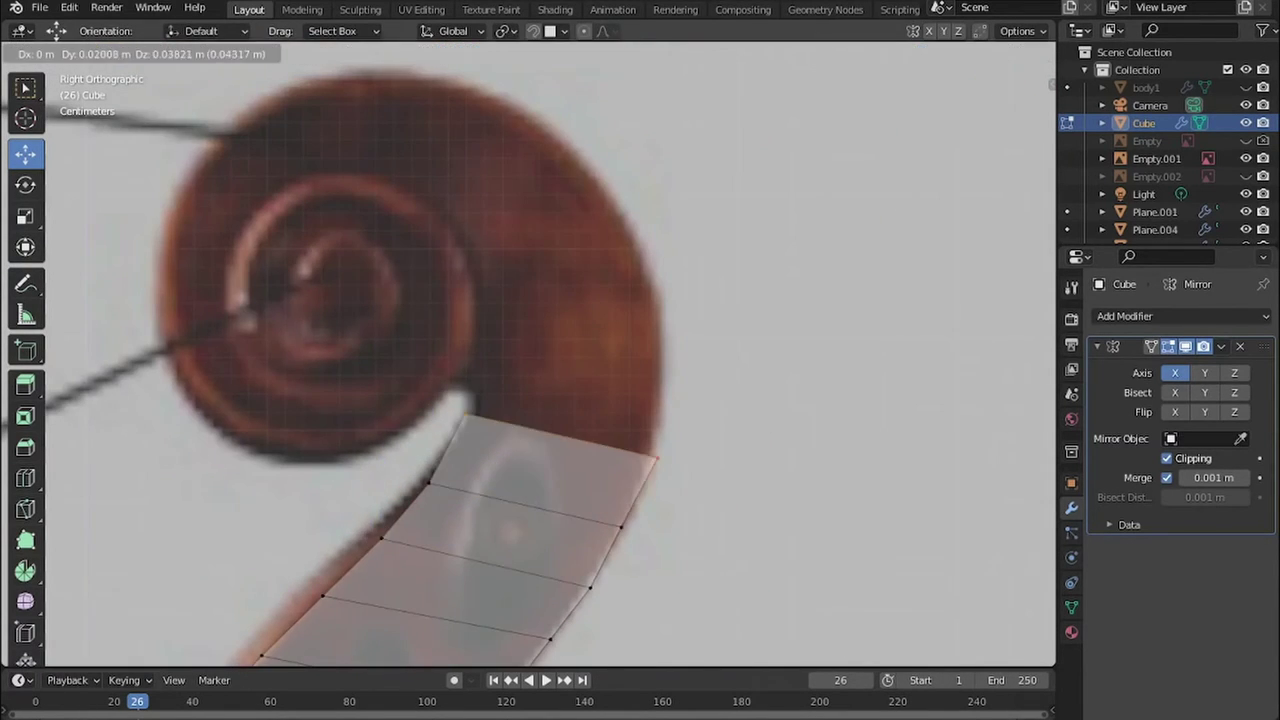
pyautogui.press('Return')
pyautogui.scroll(-3, 528, 354)
pyautogui.scroll(-4, 528, 354)
# - Extrude outline vertices around the scroll's curl, moving them to follow the spiral
pyautogui.moveTo(528, 354); pyautogui.dragTo(620, 360, button='middle')
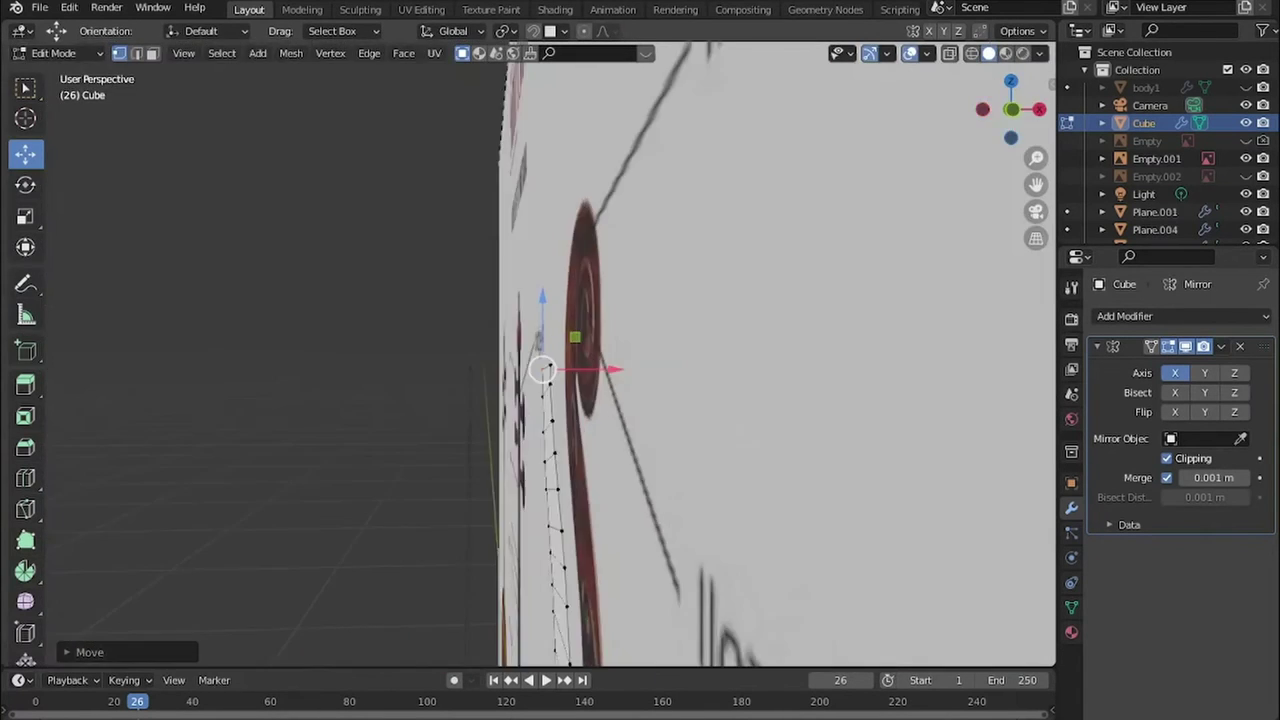
pyautogui.press('KP_3')
pyautogui.scroll(4, 528, 354)
pyautogui.press('e')
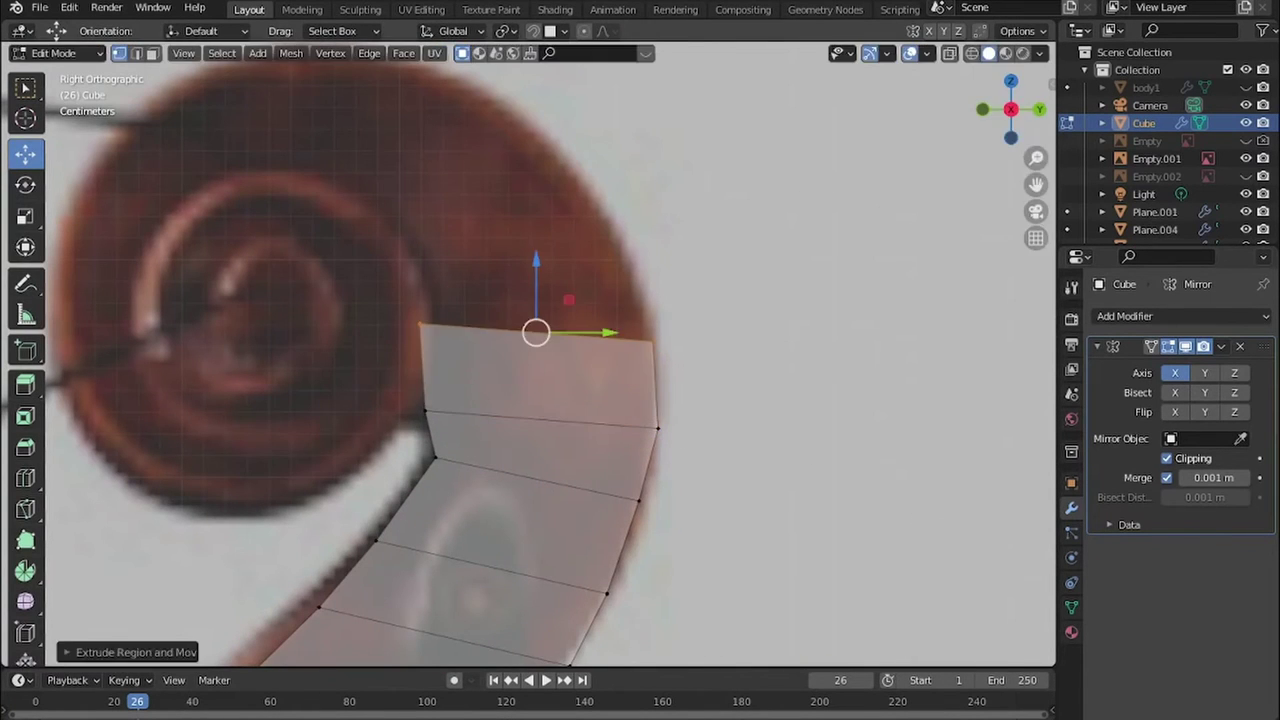
pyautogui.press('Return')
pyautogui.scroll(2, 528, 354)
pyautogui.scroll(-2, 528, 354)
pyautogui.keyDown('shift'); pyautogui.moveTo(528, 354); pyautogui.dragTo(693, 354, button='middle'); pyautogui.keyUp('shift')
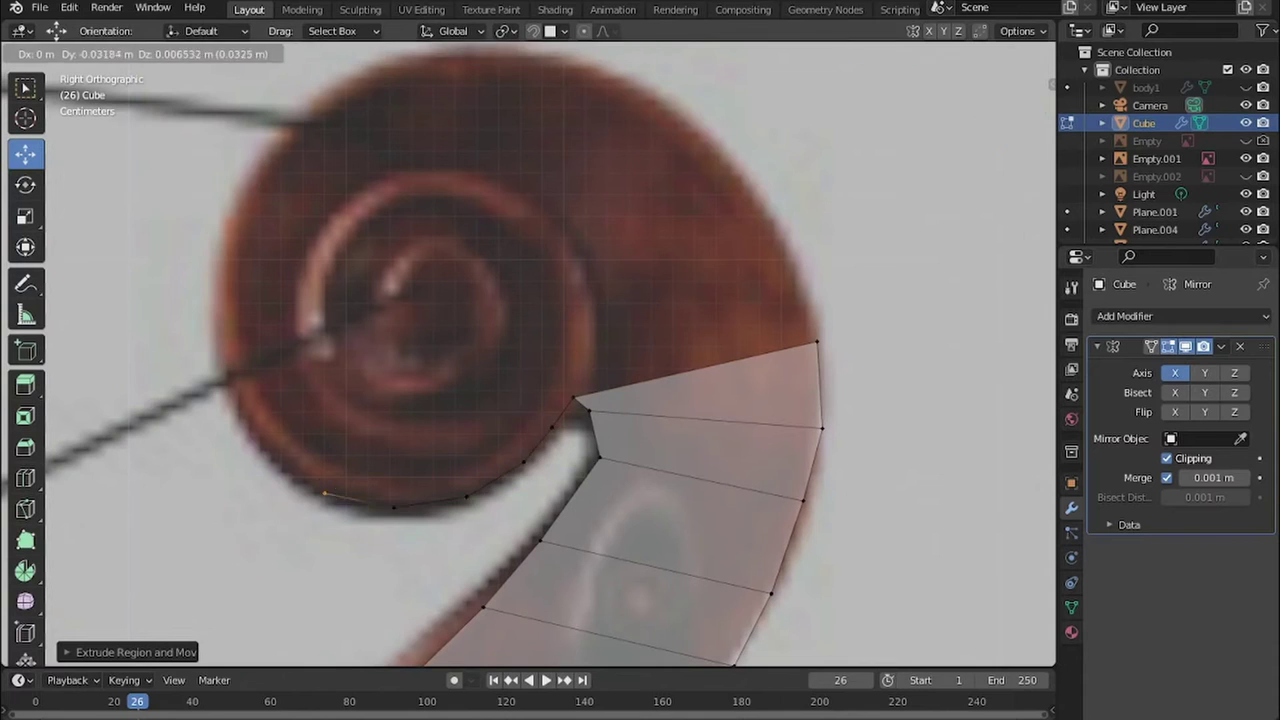
pyautogui.press('Return')
pyautogui.press('e')
pyautogui.press('Return')
pyautogui.press('e')
pyautogui.keyDown('shift'); pyautogui.moveTo(528, 354); pyautogui.dragTo(551, 497, button='middle'); pyautogui.keyUp('shift')
pyautogui.press('Return')
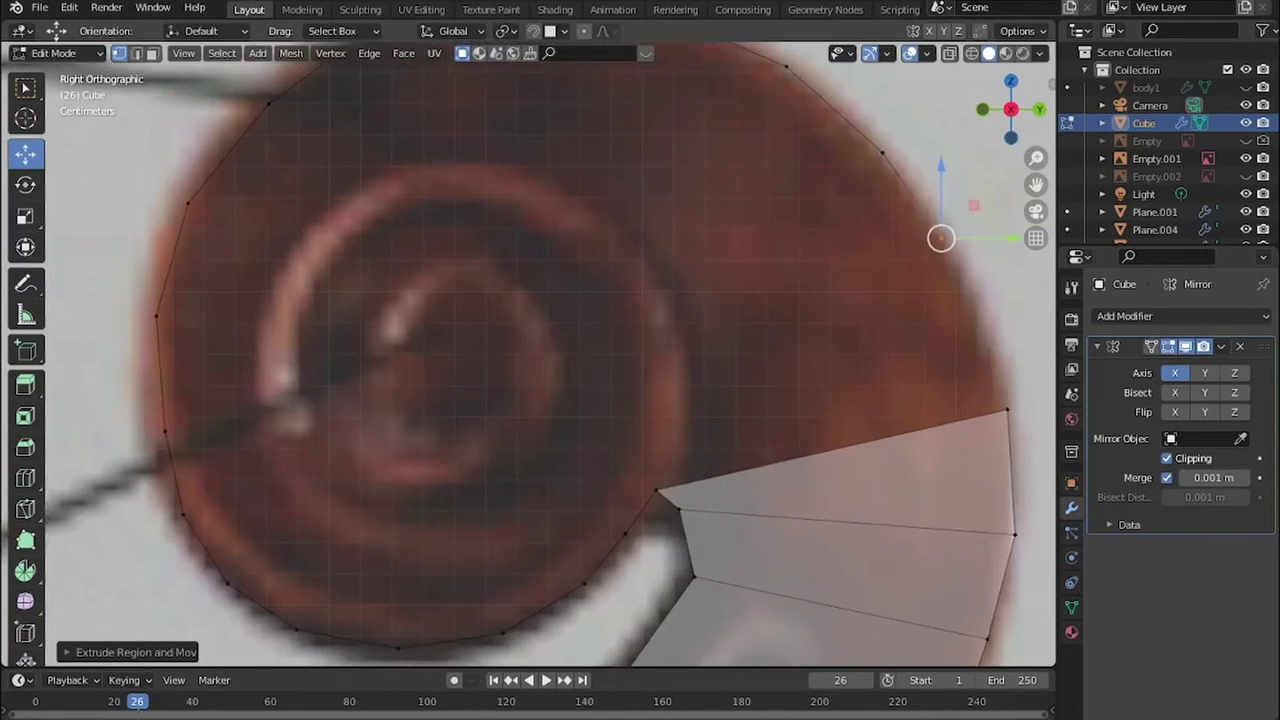
pyautogui.keyDown('shift'); pyautogui.moveTo(528, 354); pyautogui.dragTo(589, 240, button='middle'); pyautogui.keyUp('shift')
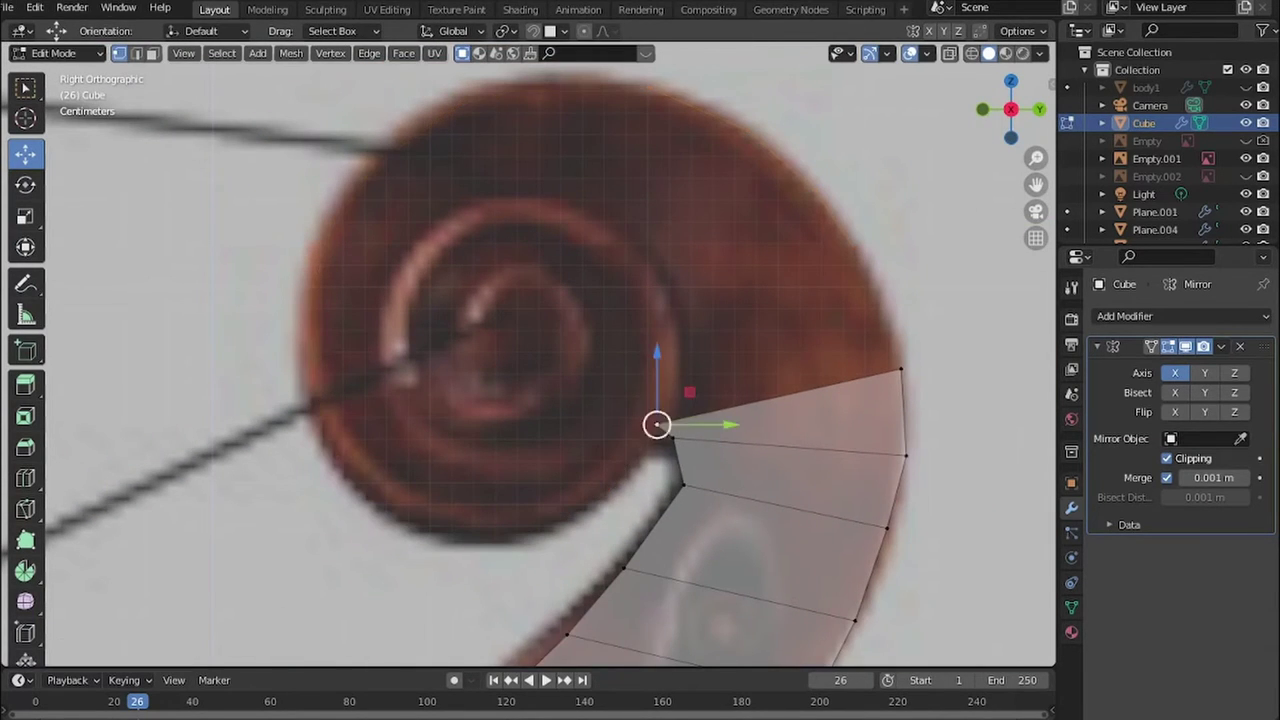
pyautogui.moveTo(686, 467); pyautogui.dragTo(672, 442)
# - Move the neck object in the front view, then re-enter Edit Mode to check the side profile
pyautogui.press('KP_1')
pyautogui.press('Tab')
pyautogui.press('g')
pyautogui.press('Return')
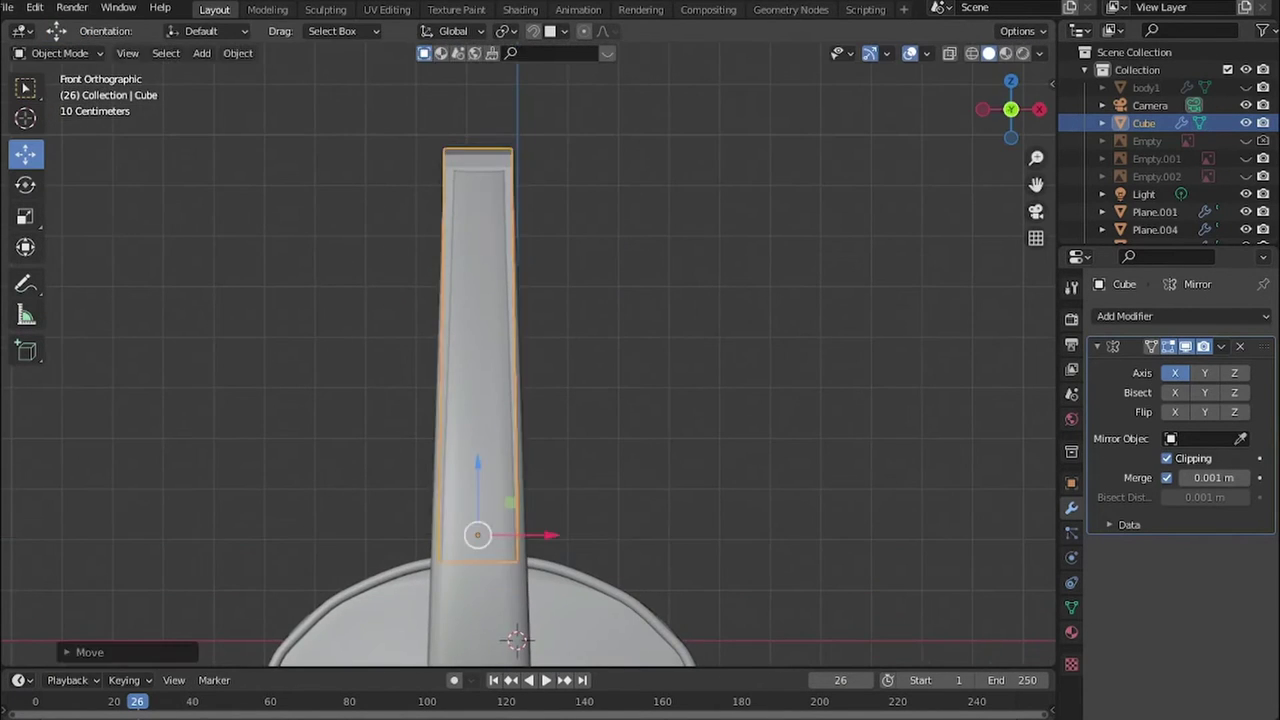
pyautogui.press('Tab')
pyautogui.press('KP_3')
pyautogui.scroll(2, 520, 330)
pyautogui.moveTo(520, 330); pyautogui.dragTo(590, 330, button='middle')
pyautogui.press('KP_3')
pyautogui.scroll(2, 534, 300)
# - Nudge the neck slightly along X to centre it, inspect the curved neck, and exit Edit Mode
pyautogui.press('Tab')
pyautogui.press('KP_1')
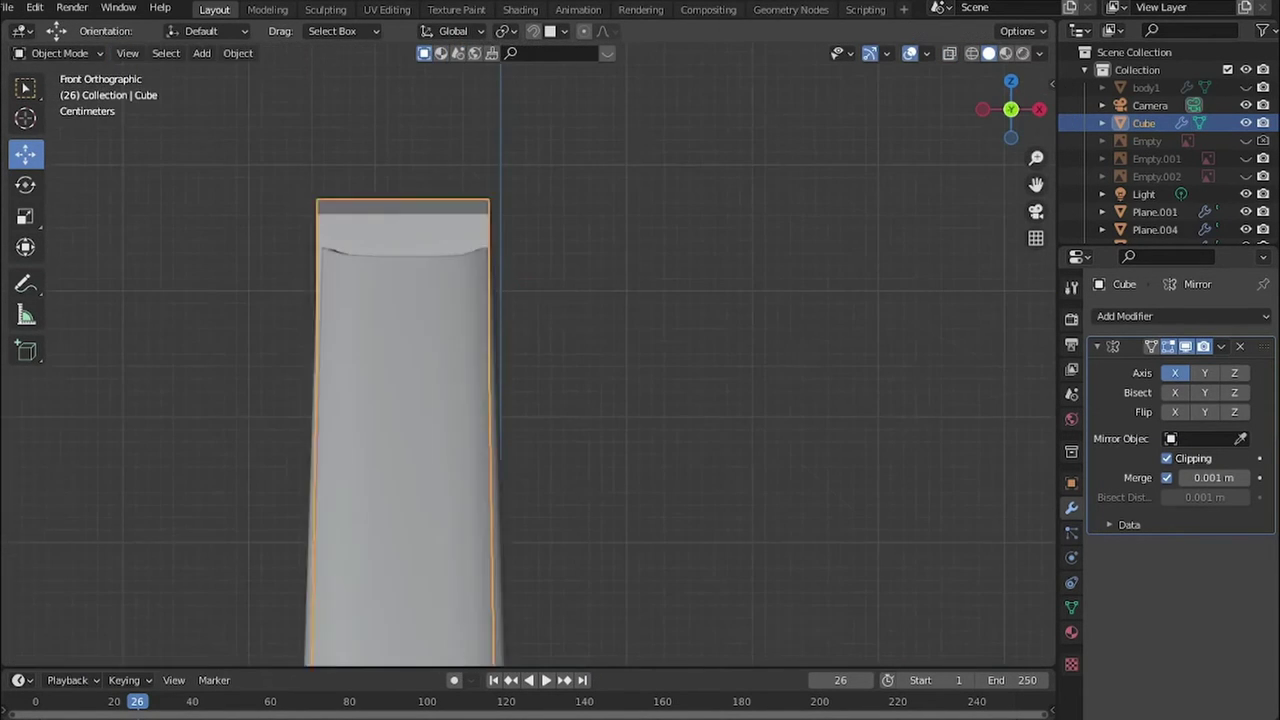
pyautogui.scroll(2, 340, 430)
pyautogui.press('g')
pyautogui.press('x')
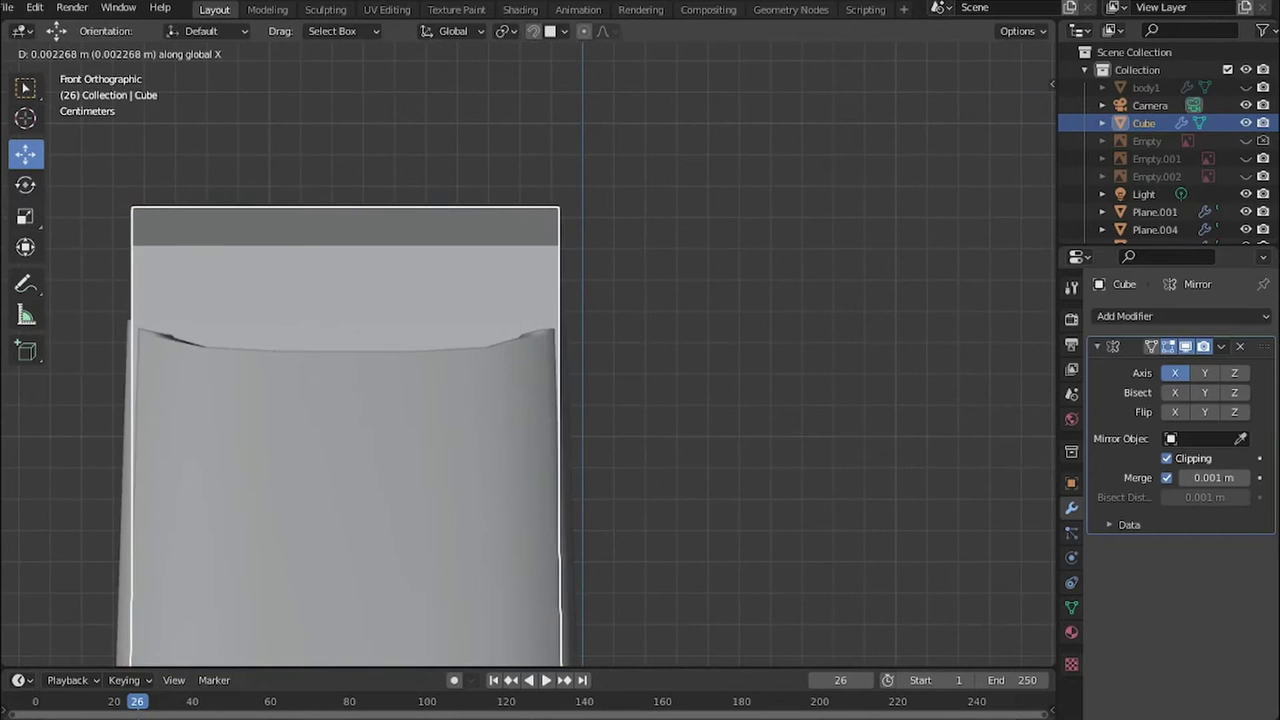
pyautogui.press('Escape')
pyautogui.press('Tab')
pyautogui.press('KP_3')
pyautogui.press('Return')
pyautogui.moveTo(540, 350); pyautogui.dragTo(600, 330, button='middle')
pyautogui.scroll(-3, 540, 350)
pyautogui.press('KP_3')
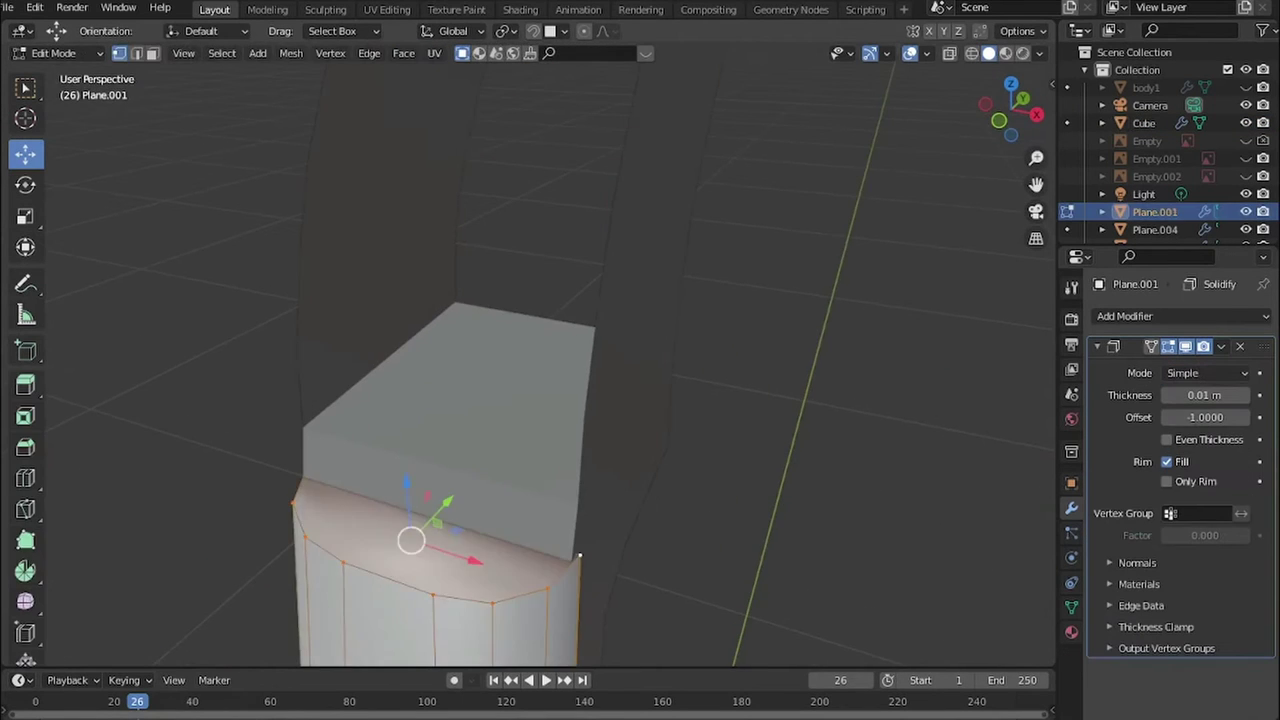
pyautogui.press('Tab')
pyautogui.moveTo(579, 555)
pyautogui.mouseDown(button='middle')
pyautogui.moveTo(837, 494)
pyautogui.moveTo(620, 486)
pyautogui.mouseUp(button='middle')
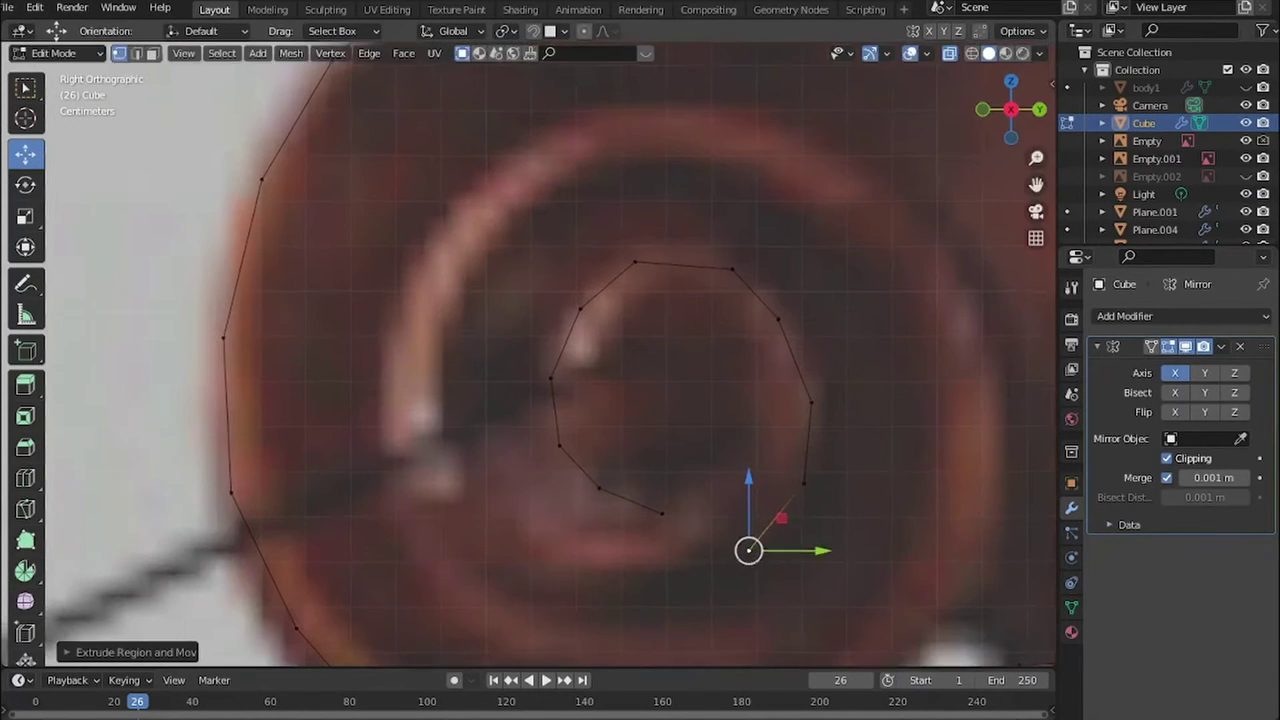
# - Extrude and move edge vertices around the scroll to continue the spiral band of faces
pyautogui.keyDown('ctrl'); pyautogui.click(494, 452); pyautogui.keyUp('ctrl')
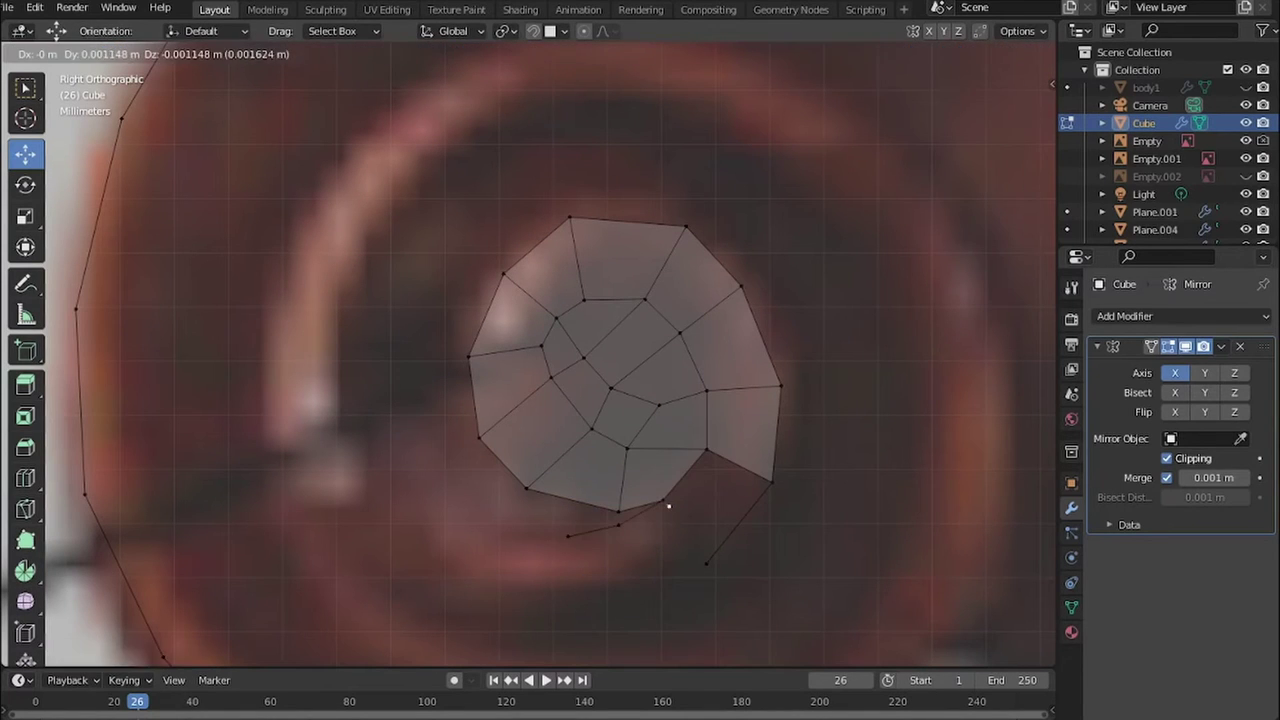
pyautogui.click(668, 507)
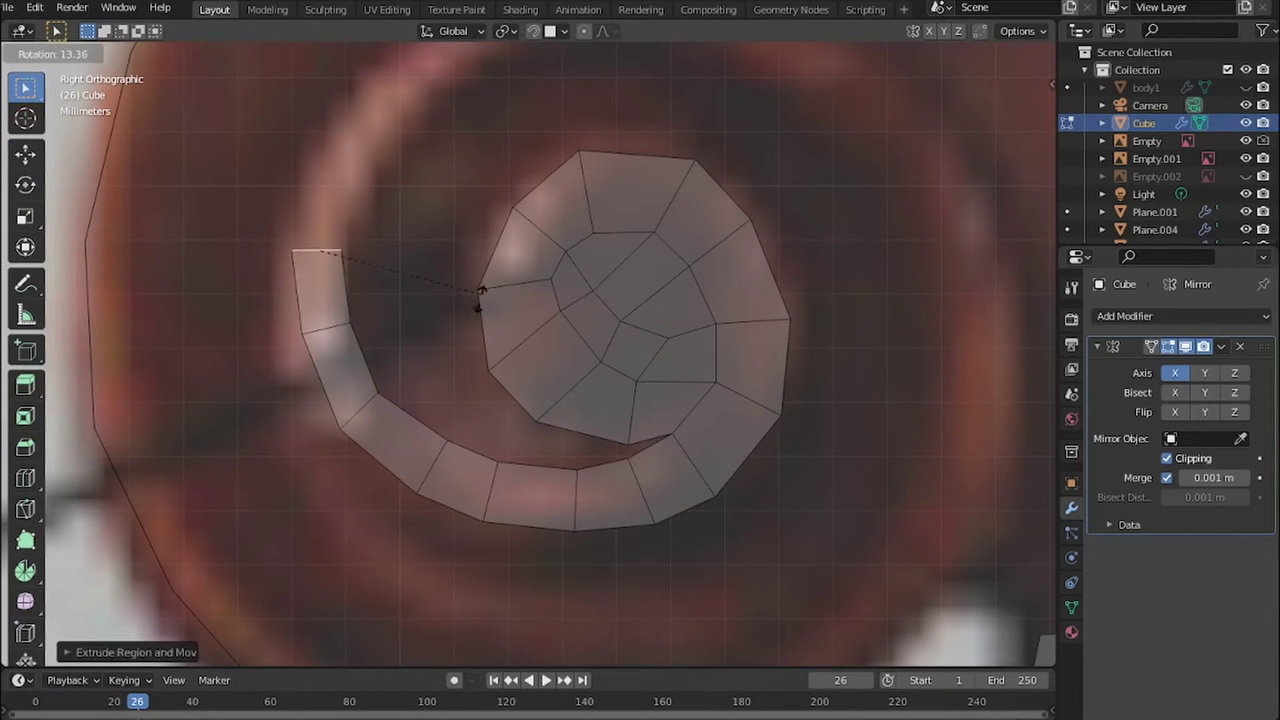
pyautogui.press('e')
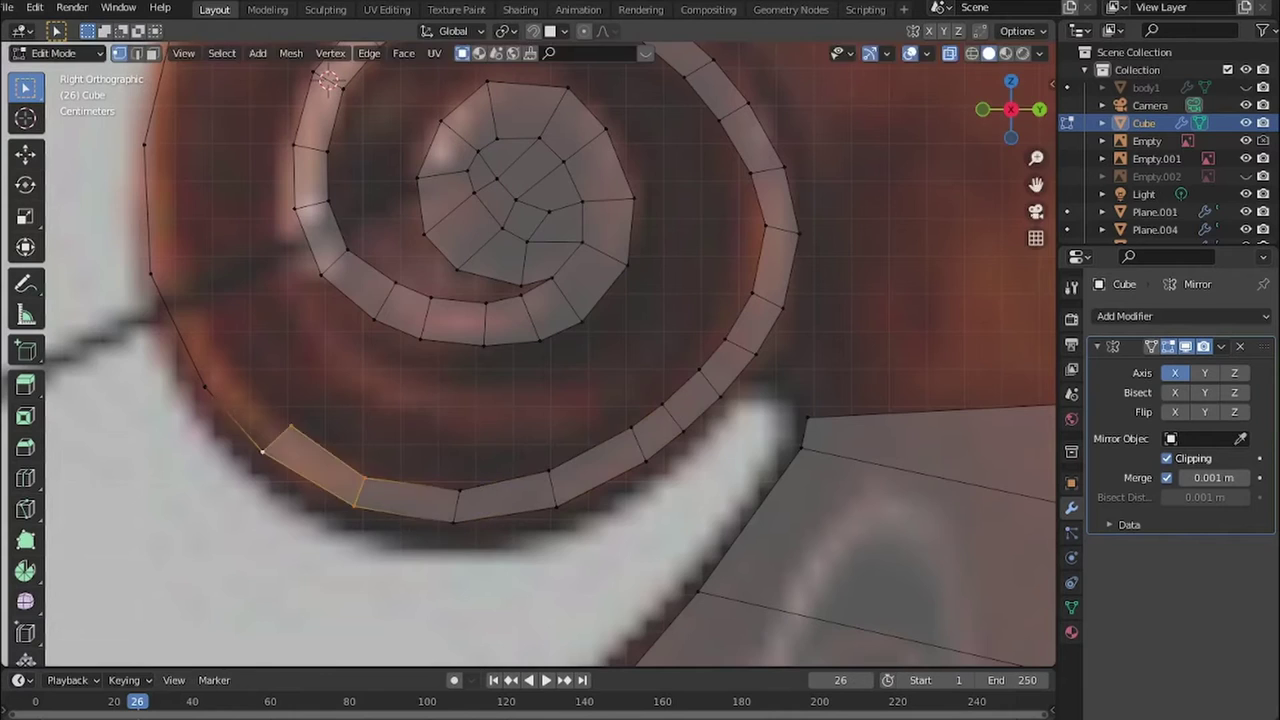
pyautogui.press('g')
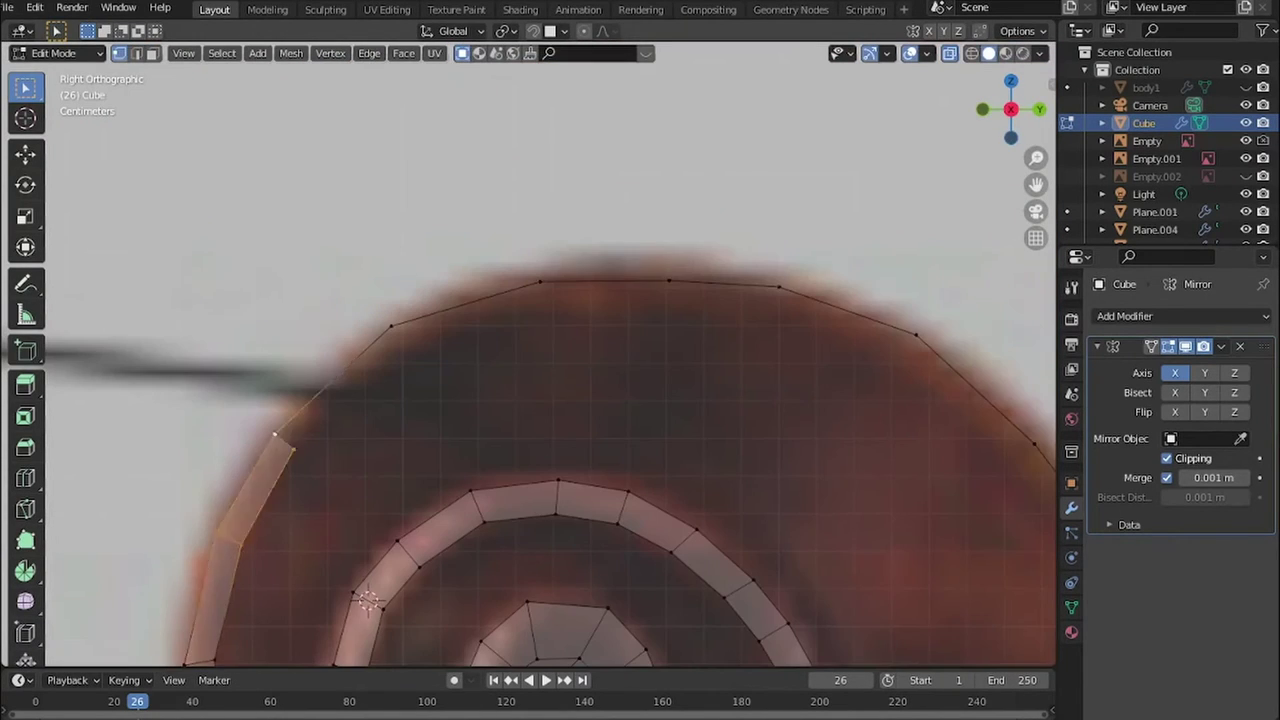
pyautogui.scroll(-5, 368, 600)
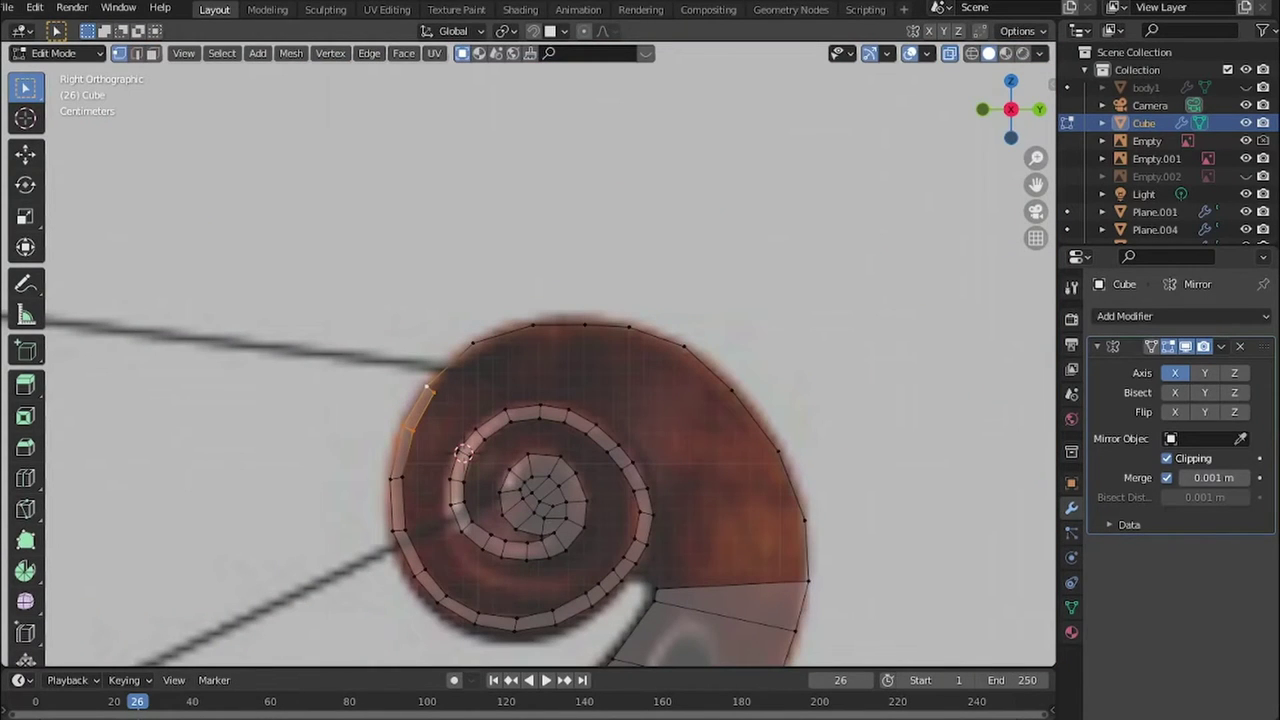
pyautogui.scroll(4, 528, 366)
pyautogui.press('e')
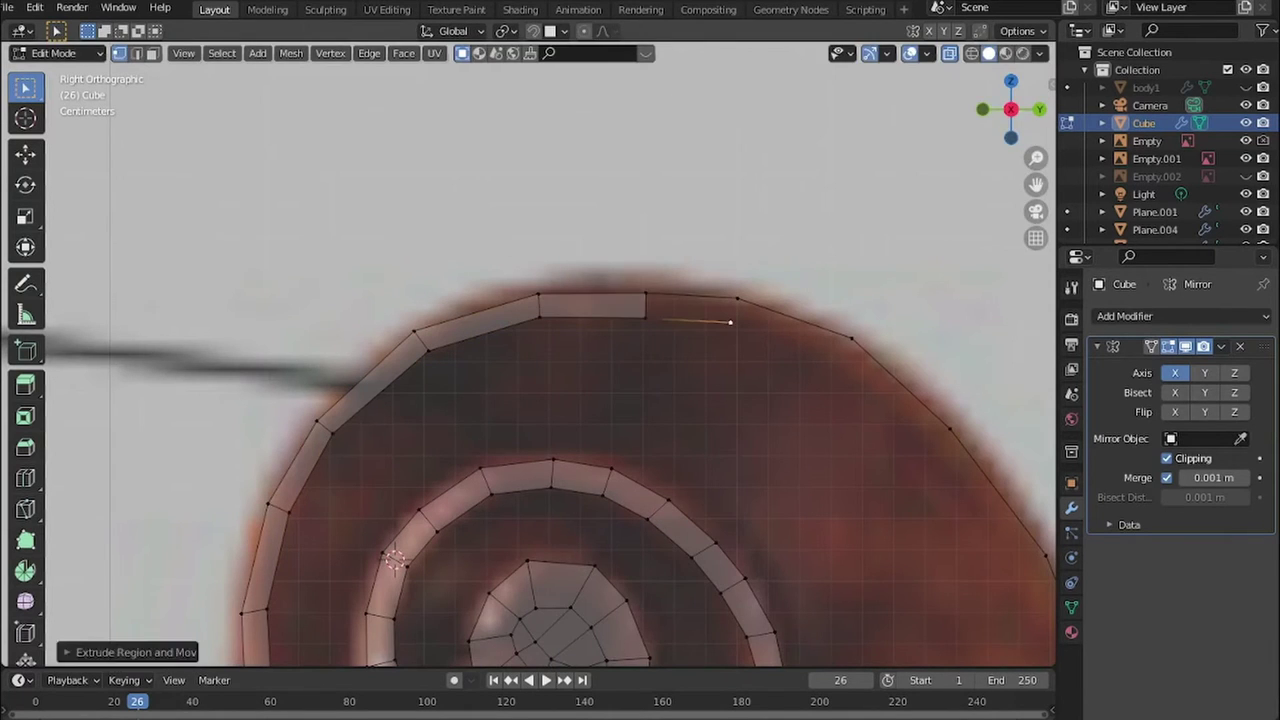
pyautogui.keyDown('shift'); pyautogui.moveTo(730, 322); pyautogui.dragTo(442, 124, button='middle'); pyautogui.keyUp('shift')
pyautogui.click(733, 361)
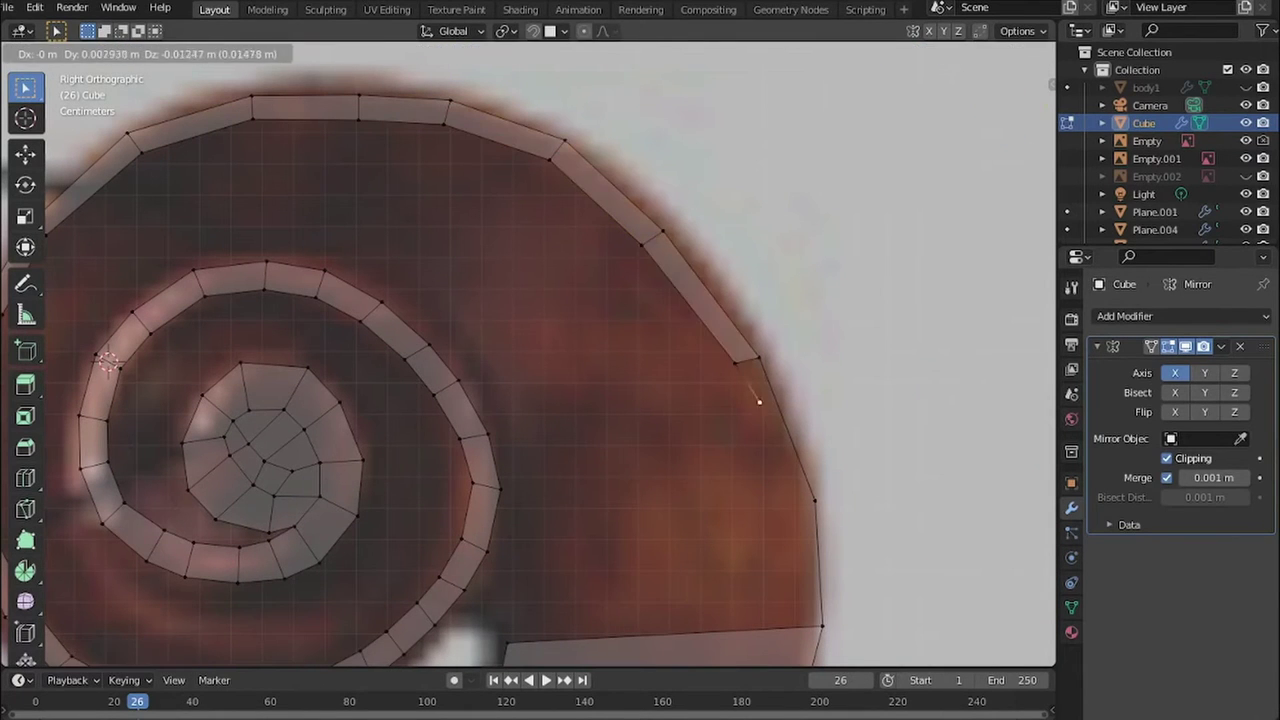
# - Check the spiral in 3D, then add a loop cut along the pegbox in Right Ortho
pyautogui.scroll(-5, 520, 360)
pyautogui.scroll(5, 520, 360)
pyautogui.moveTo(520, 360); pyautogui.dragTo(600, 330, button='middle')
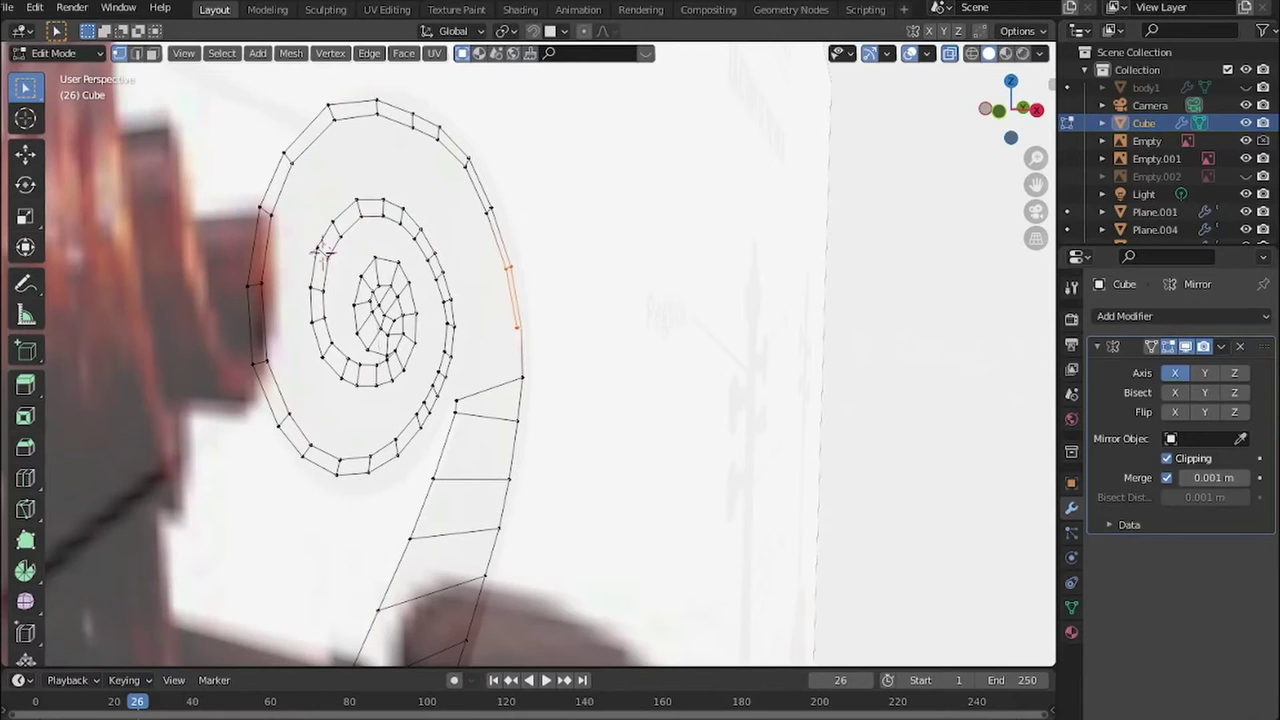
pyautogui.press('KP_3')
pyautogui.scroll(3, 136, 200)
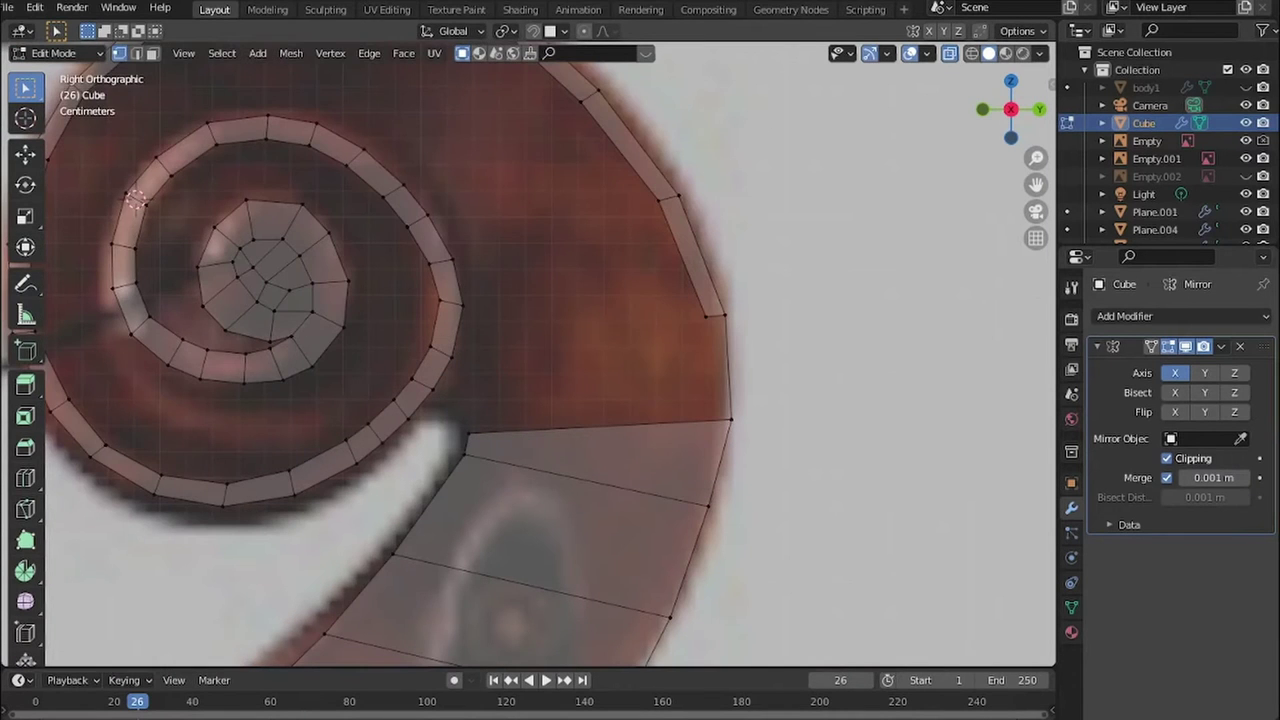
pyautogui.scroll(-3, 136, 200)
pyautogui.scroll(-3, 200, 250)
pyautogui.hotkey('ctrl', 'r')
pyautogui.click(470, 510)
pyautogui.scroll(4, 370, 290)
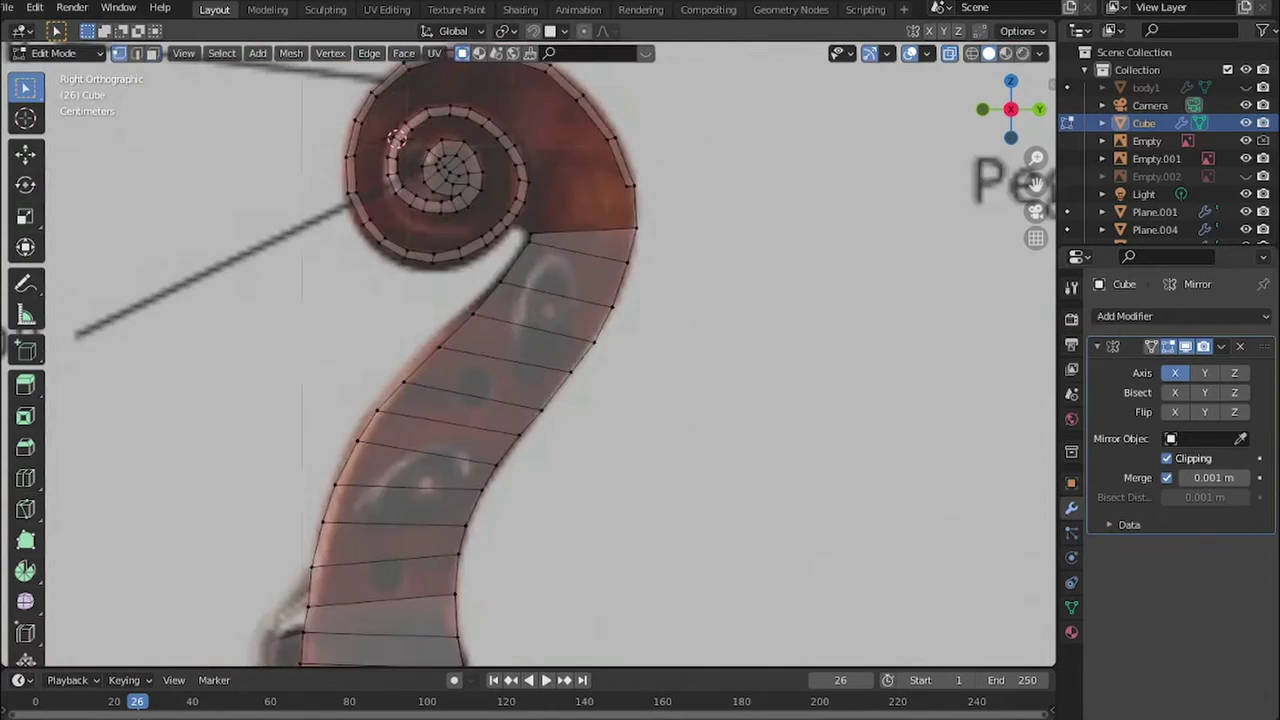
pyautogui.press('3')
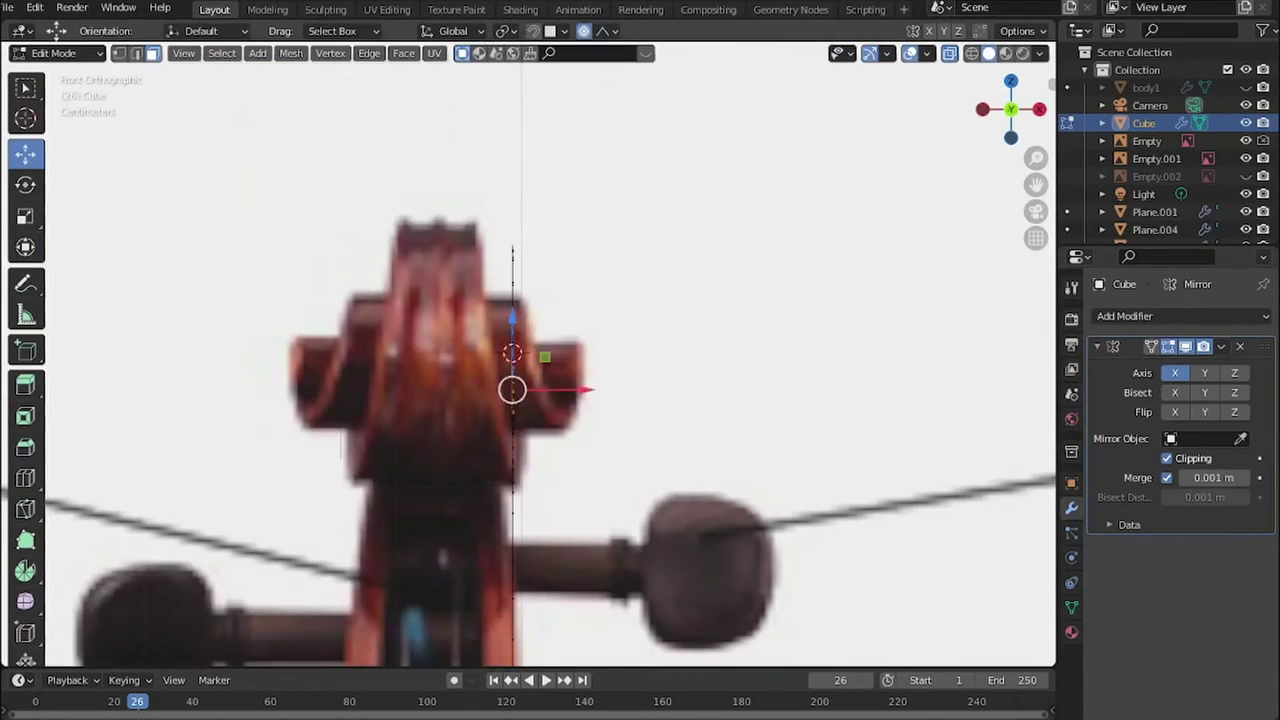
# - Hide and reveal parts of the mesh to isolate the scroll's spiral edges
pyautogui.press('g')
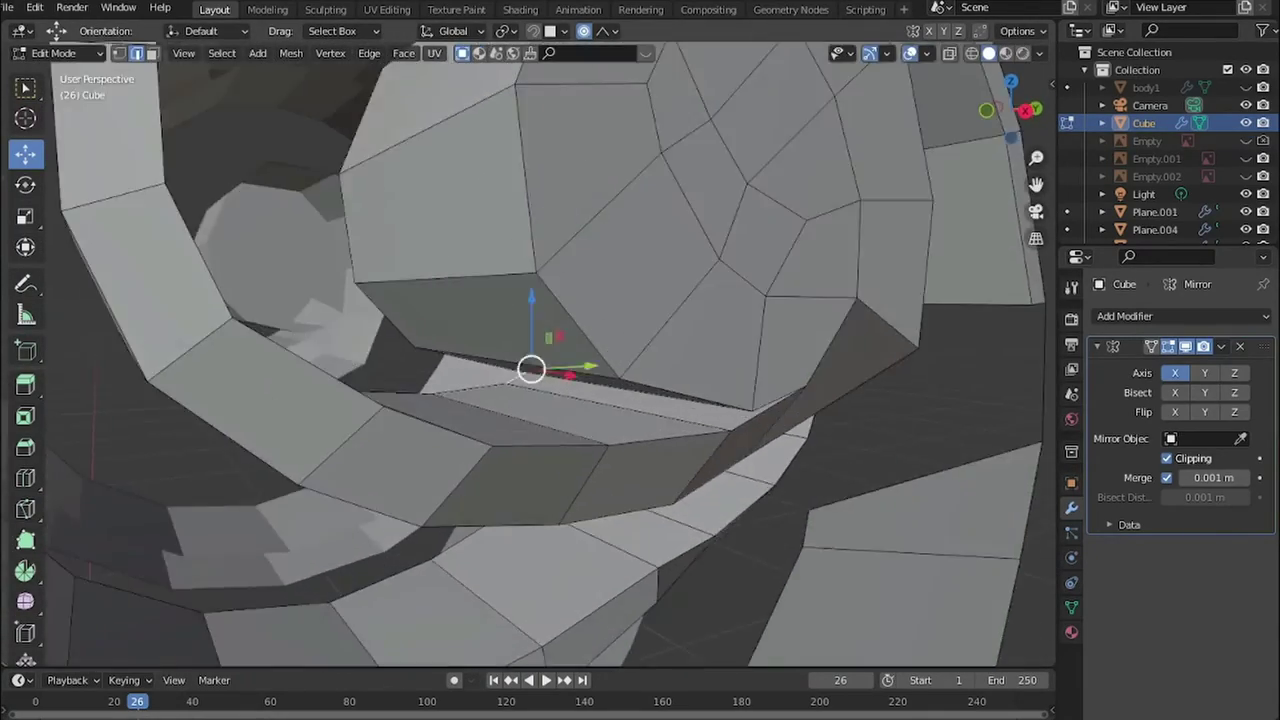
pyautogui.press('KP_3')
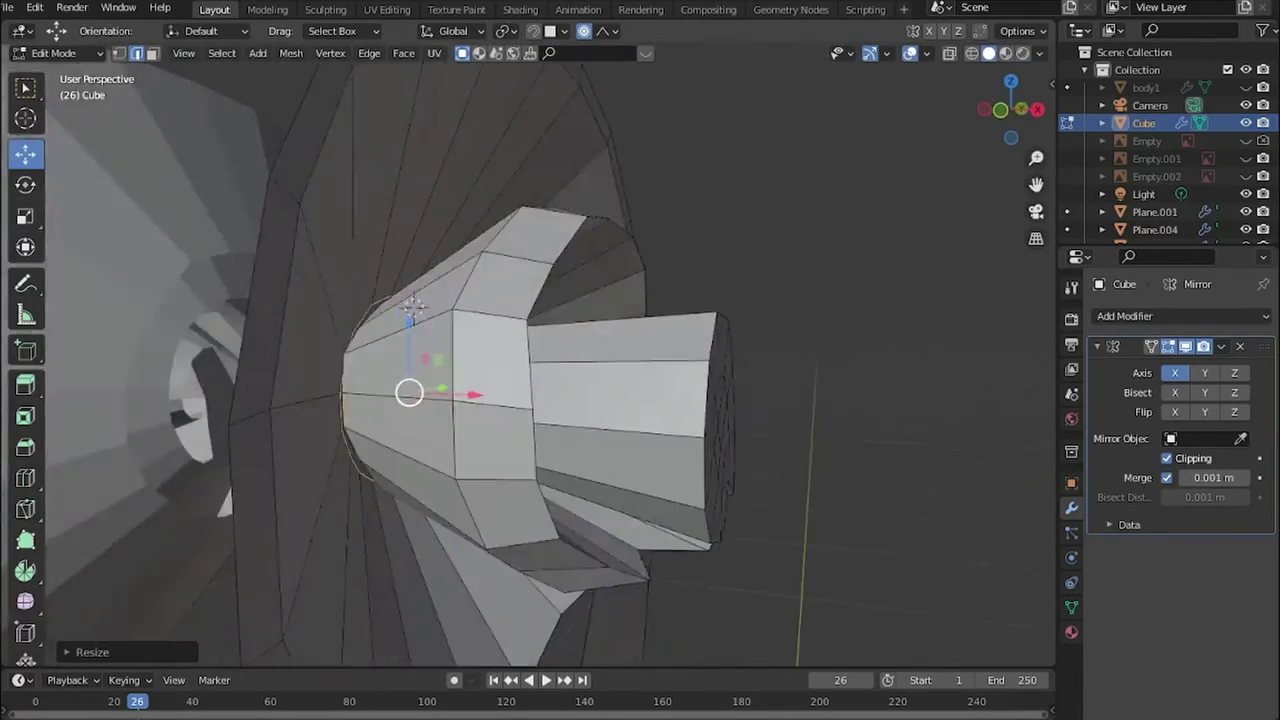
pyautogui.press('h')
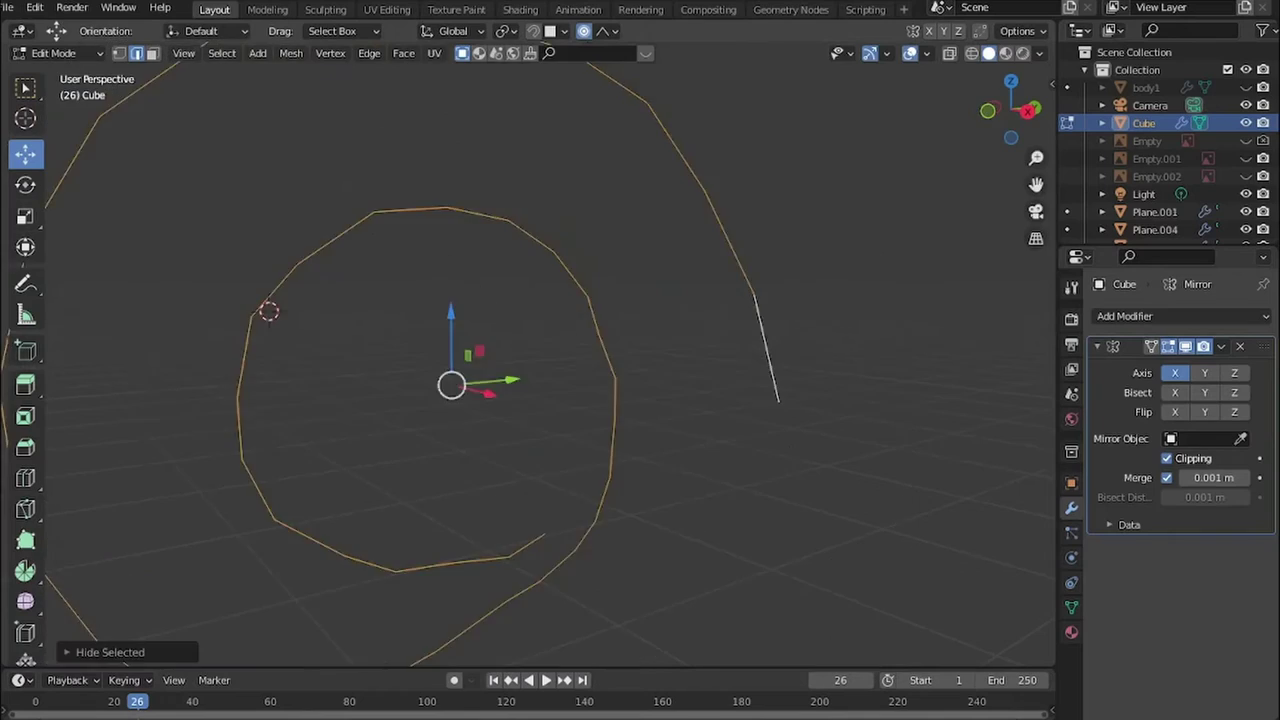
pyautogui.hotkey('alt', 'h')
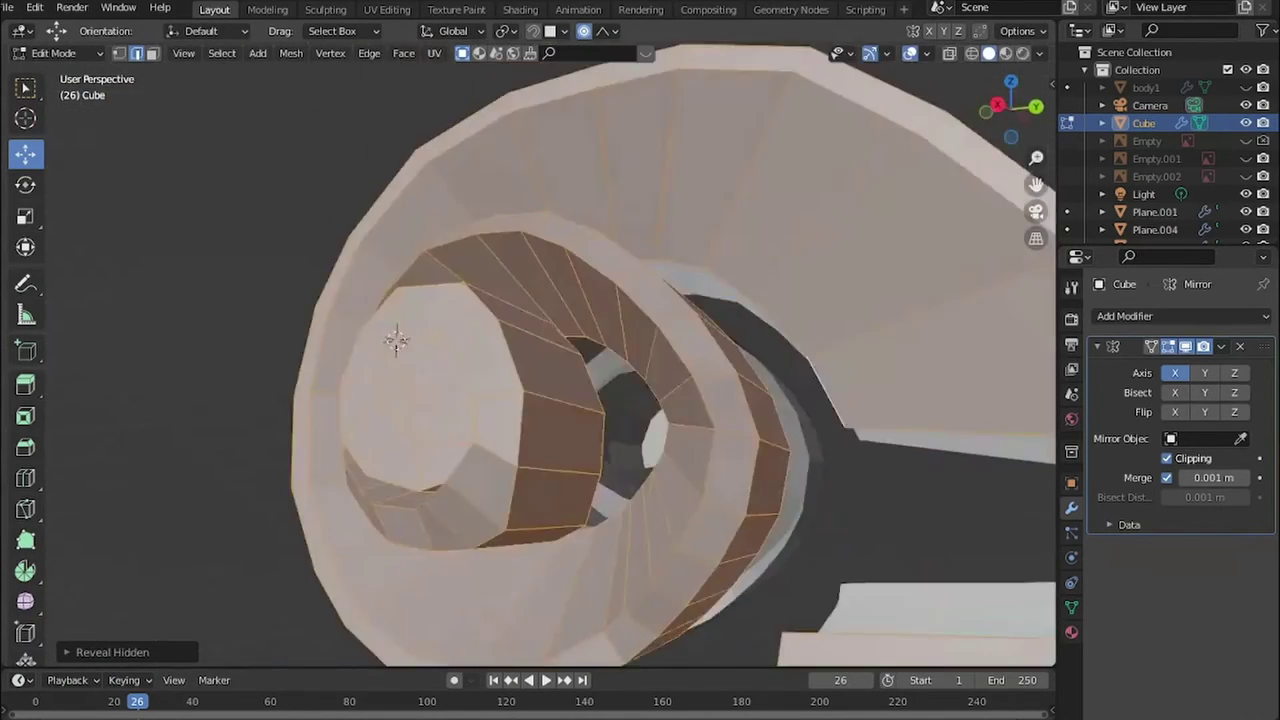
pyautogui.hotkey('ctrl', 'z')
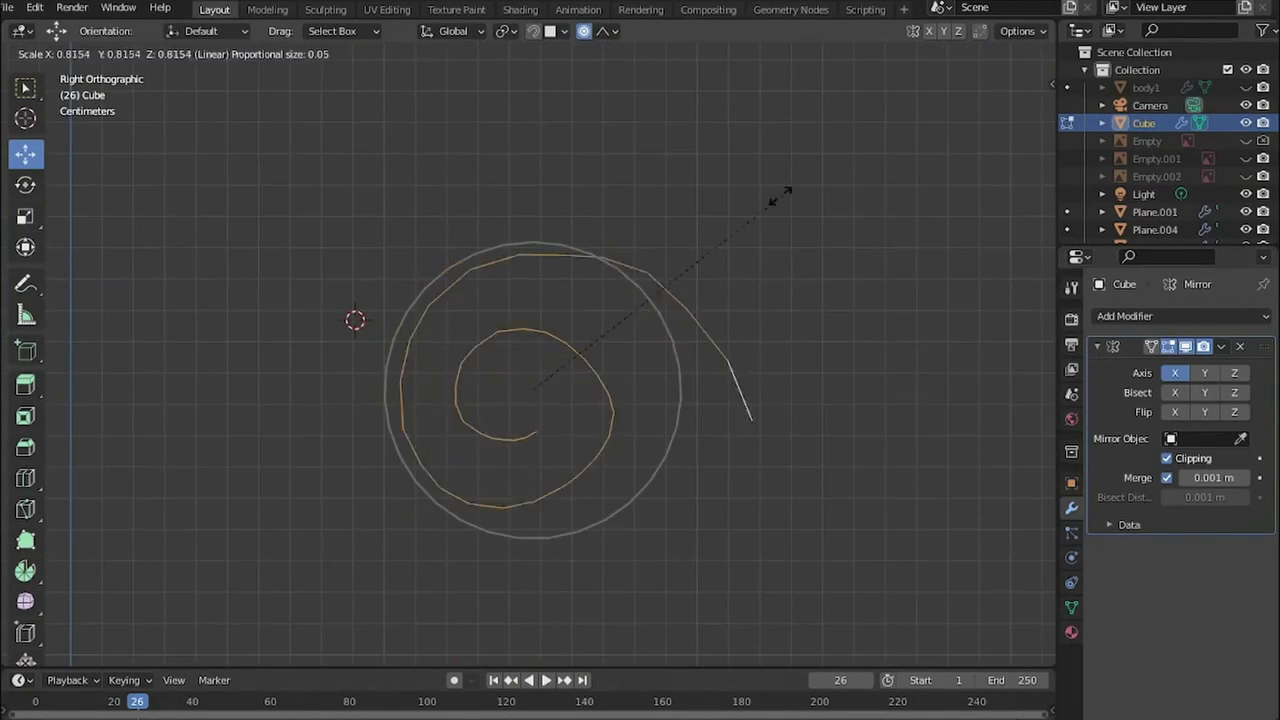
pyautogui.hotkey('alt', 'h')
pyautogui.moveTo(371, 314)
pyautogui.mouseDown(button='middle')
pyautogui.moveTo(600, 271)
pyautogui.moveTo(473, 349)
pyautogui.moveTo(494, 357)
pyautogui.moveTo(629, 306)
pyautogui.moveTo(706, 314)
pyautogui.moveTo(620, 335)
pyautogui.mouseUp(button='middle')
# - Pull the inner spiral turns outward along X, then try a Subdivision modifier and undo it
pyautogui.press('g')
pyautogui.press('x')
pyautogui.moveTo(463, 376)
pyautogui.mouseDown(button='middle')
pyautogui.moveTo(520, 330)
pyautogui.moveTo(450, 360)
pyautogui.moveTo(500, 340)
pyautogui.moveTo(444, 350)
pyautogui.mouseUp(button='middle')
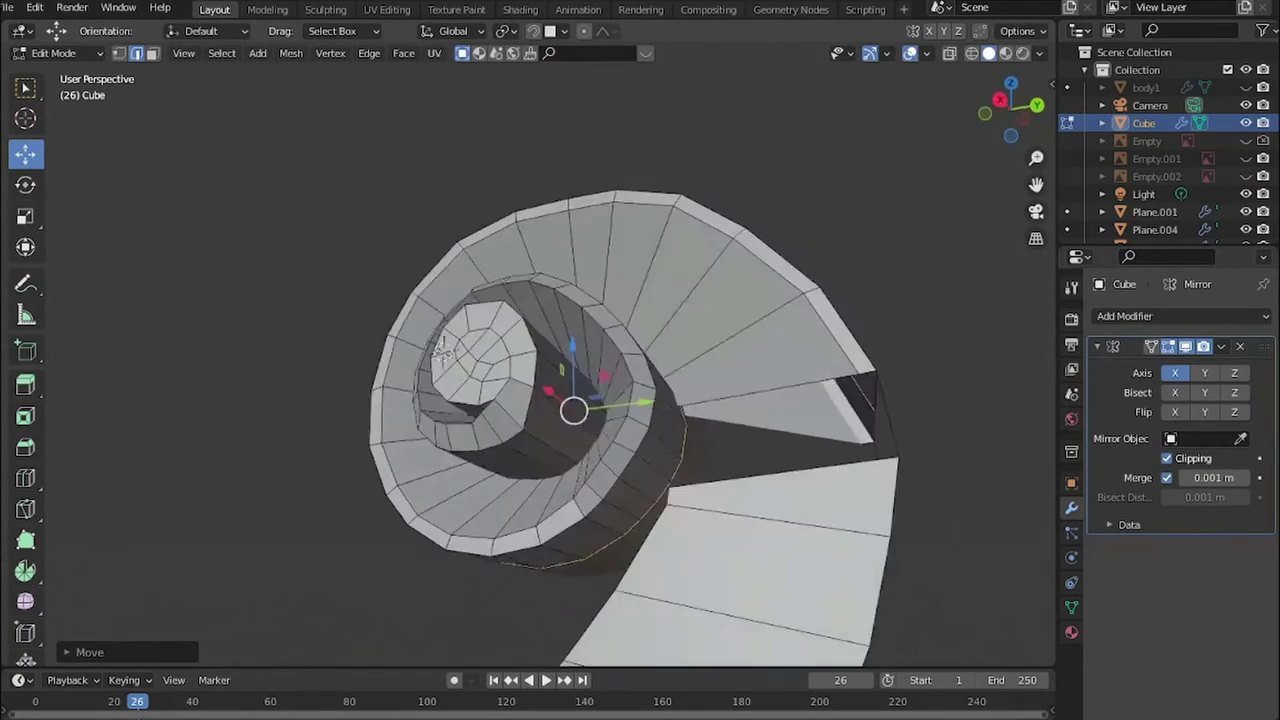
pyautogui.press('Tab')
pyautogui.click(1180, 316)
pyautogui.click(950, 320)
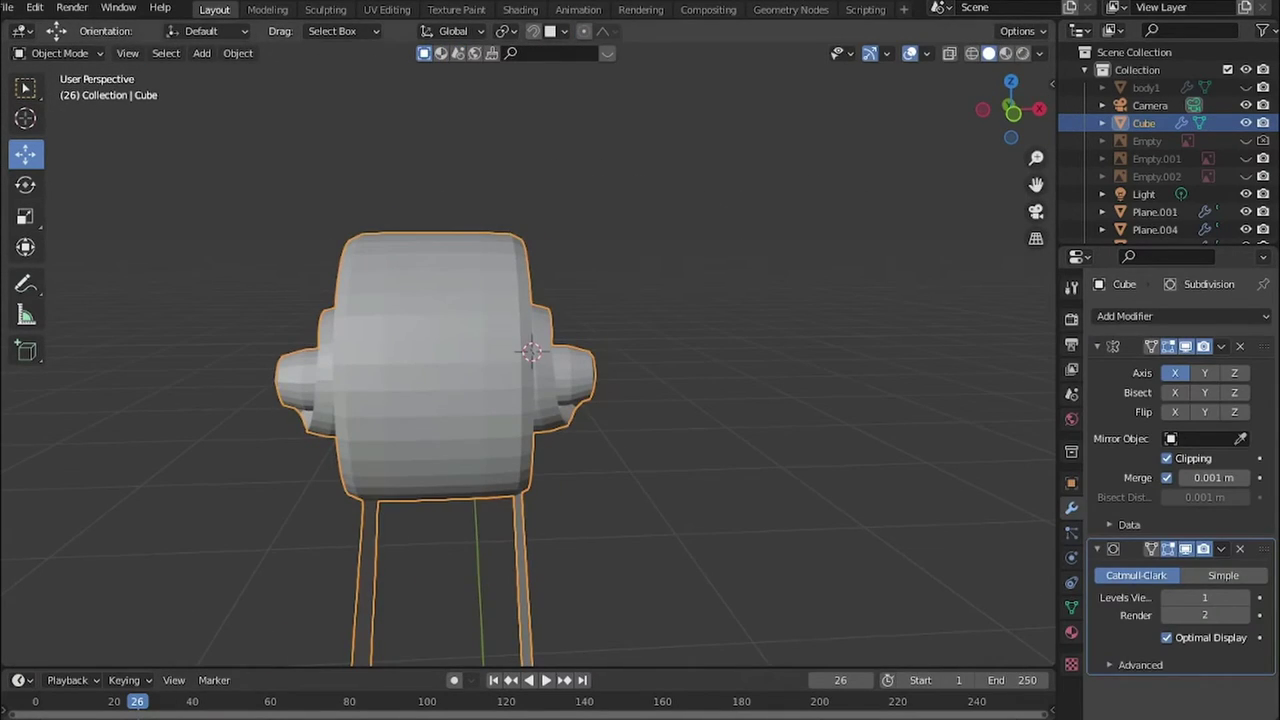
pyautogui.hotkey('ctrl', 'z')
pyautogui.hotkey('ctrl', 'z')
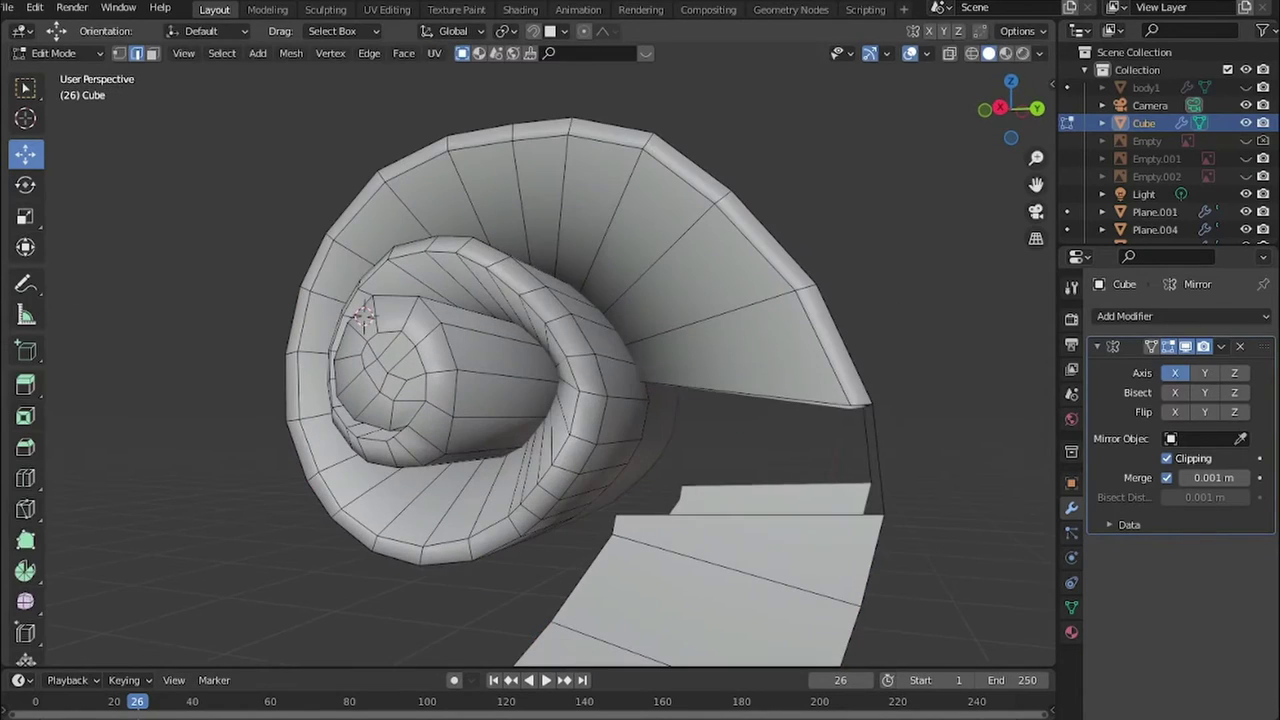
pyautogui.click(790, 460)
# - Frame and inspect the selected edge where the pegbox meets the scroll
pyautogui.moveTo(790, 460)
pyautogui.mouseDown(button='middle')
pyautogui.moveTo(706, 470)
pyautogui.moveTo(600, 400)
pyautogui.mouseUp(button='middle')
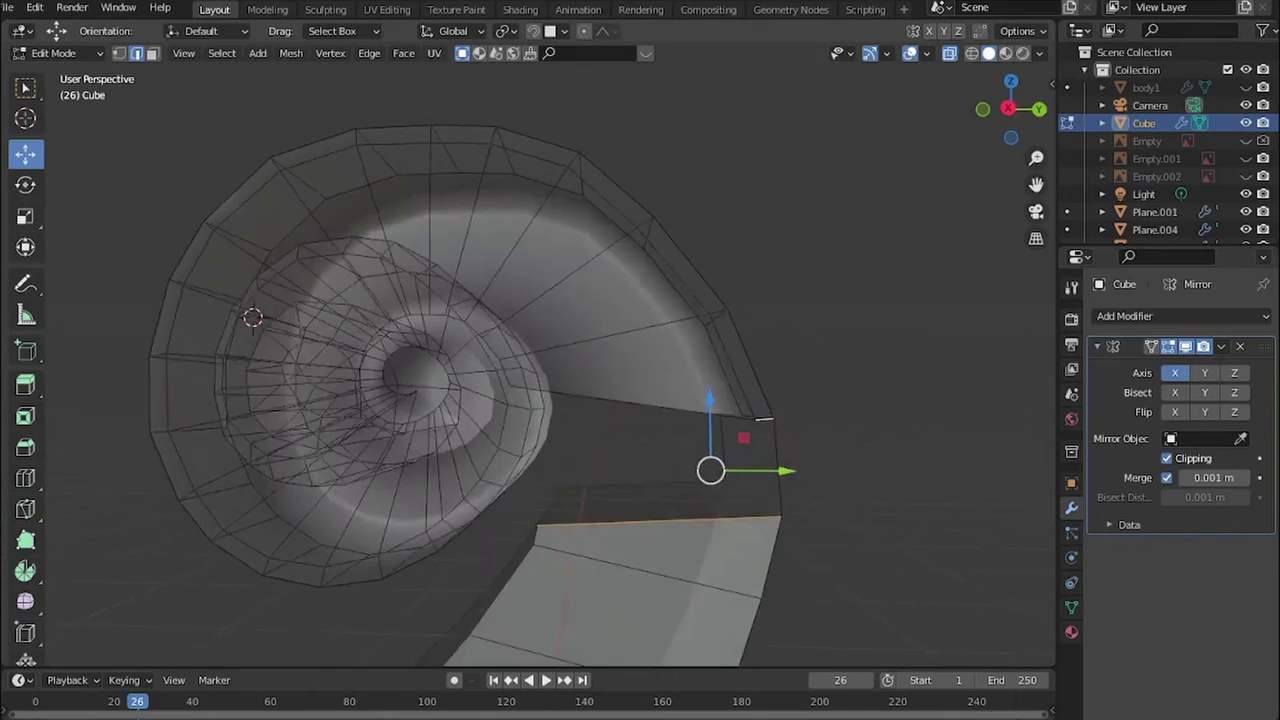
pyautogui.scroll(-3, 600, 400)
pyautogui.scroll(3, 600, 400)
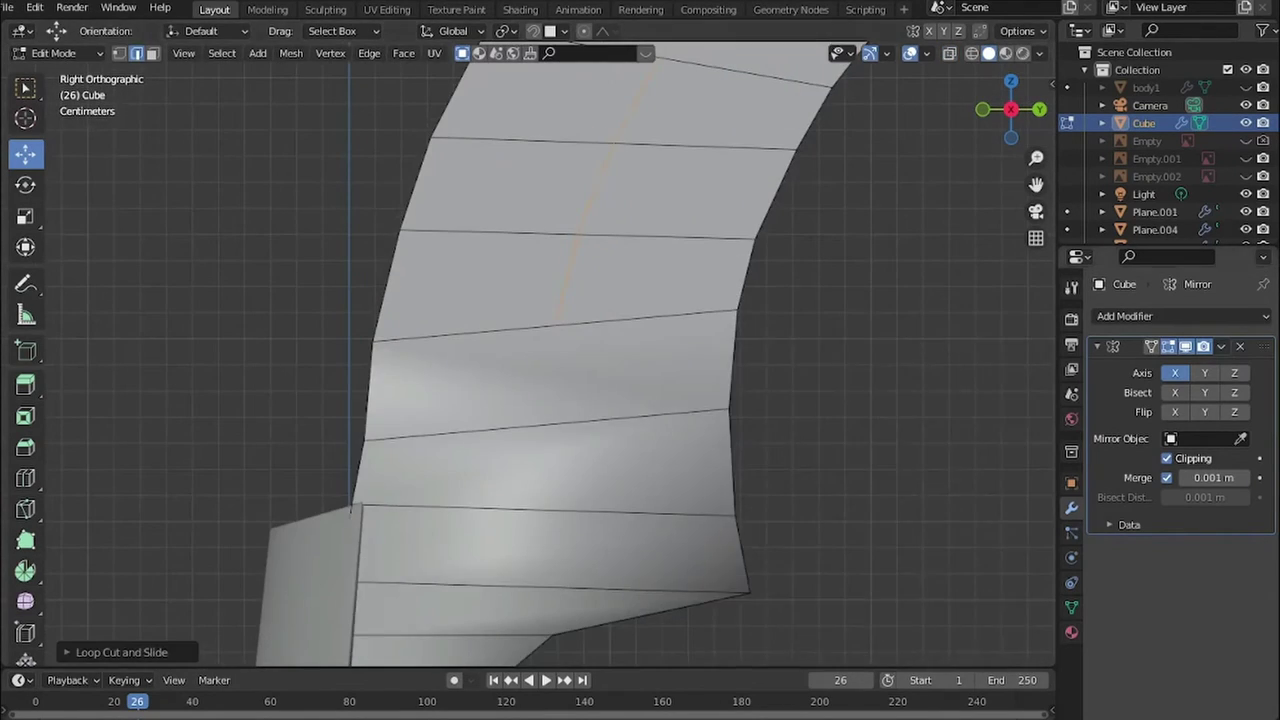
pyautogui.hotkey('ctrl', '1')
pyautogui.hotkey('ctrl', 'z')
pyautogui.scroll(-2, 600, 400)
pyautogui.press('KP_Decimal')
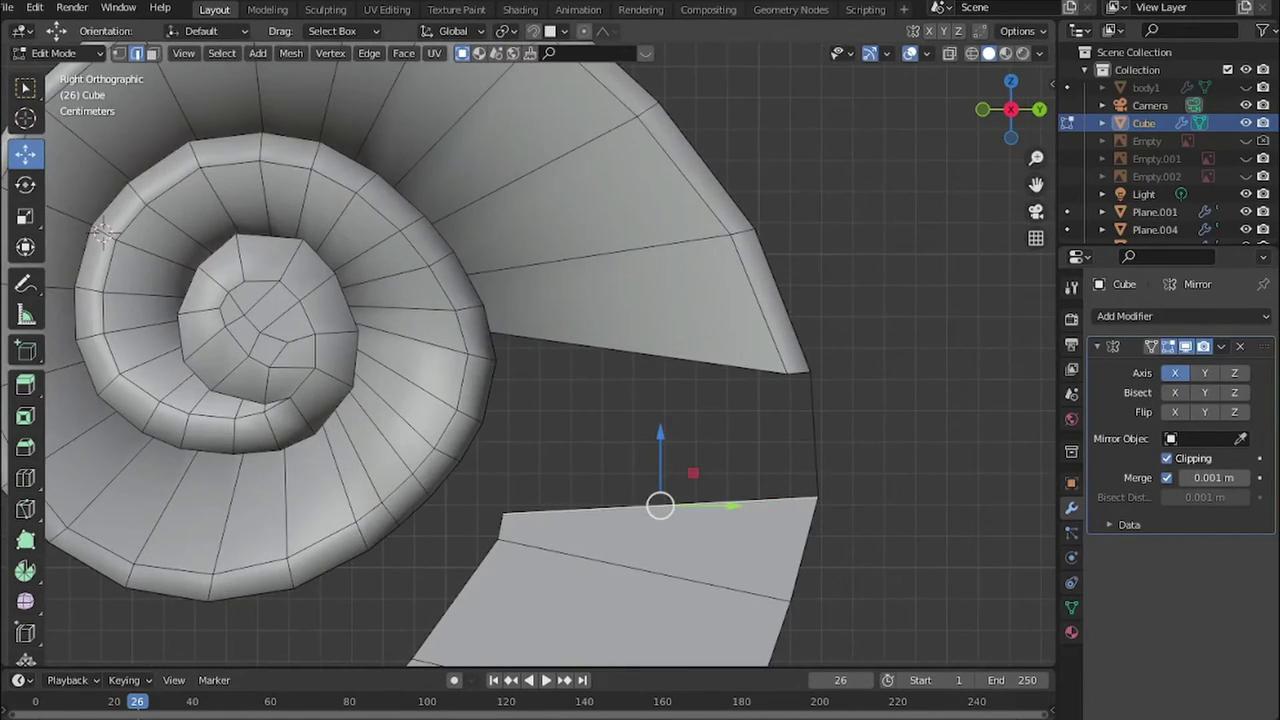
pyautogui.scroll(-3, 530, 380)
pyautogui.scroll(-2, 530, 380)
pyautogui.moveTo(530, 380); pyautogui.dragTo(600, 360, button='middle')
pyautogui.press('Tab')
pyautogui.press('Tab')
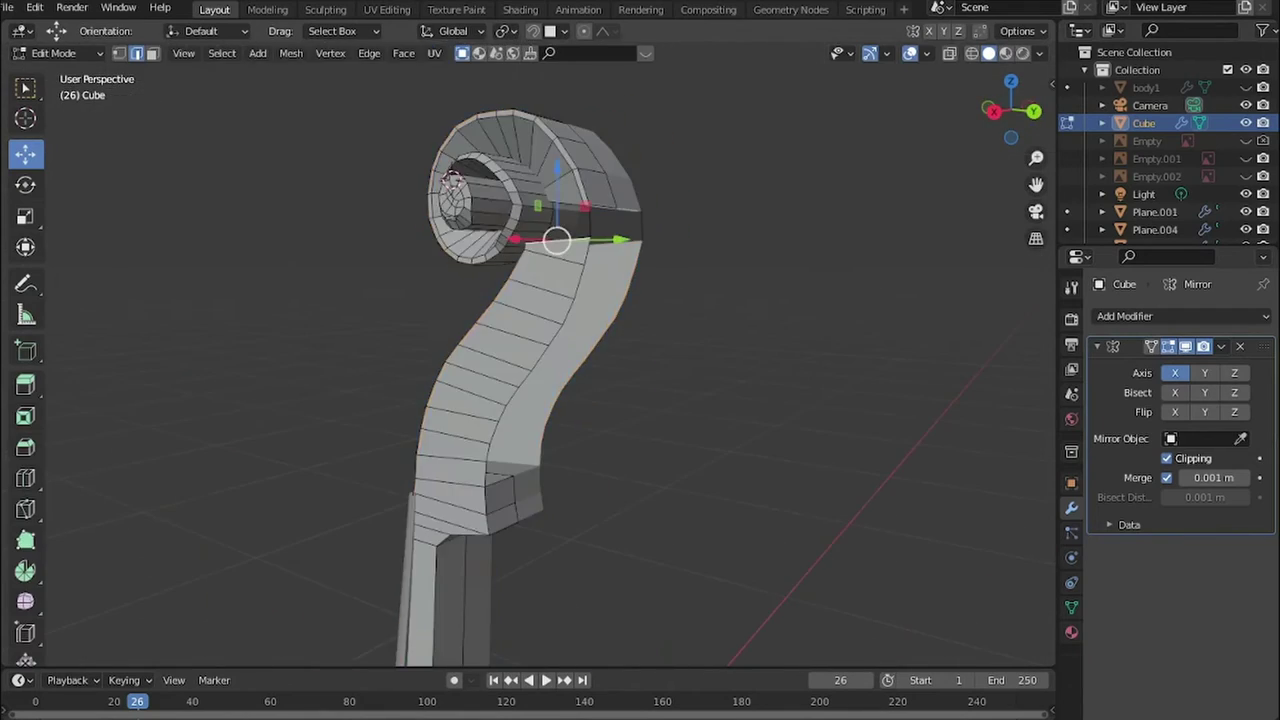
pyautogui.press('KP_3')
pyautogui.press('KP_Decimal')
pyautogui.moveTo(500, 380)
pyautogui.mouseDown(button='middle')
pyautogui.moveTo(570, 350)
pyautogui.moveTo(540, 390)
pyautogui.moveTo(550, 368)
pyautogui.mouseUp(button='middle')
pyautogui.scroll(-5, 530, 380)
pyautogui.scroll(5, 530, 380)
# - Nudge the pegbox vertices about 0.05 m where they join the scroll
pyautogui.moveTo(600, 400)
pyautogui.mouseDown(button='middle')
pyautogui.moveTo(700, 360)
pyautogui.moveTo(720, 330)
pyautogui.moveTo(640, 350)
pyautogui.mouseUp(button='middle')
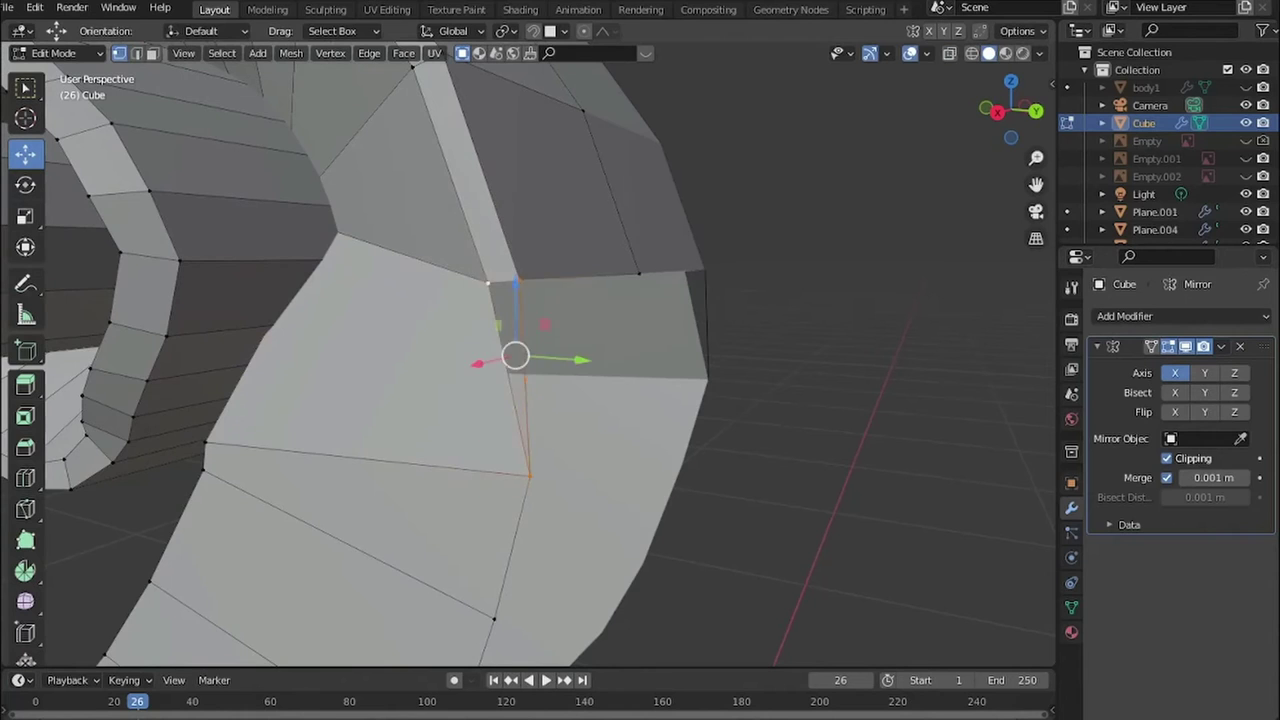
pyautogui.scroll(-5, 530, 360)
pyautogui.moveTo(530, 360)
pyautogui.mouseDown(button='middle')
pyautogui.moveTo(500, 360)
pyautogui.moveTo(352, 229)
pyautogui.mouseUp(button='middle')
pyautogui.scroll(8, 530, 360)
pyautogui.press('ctrl+KP_1')
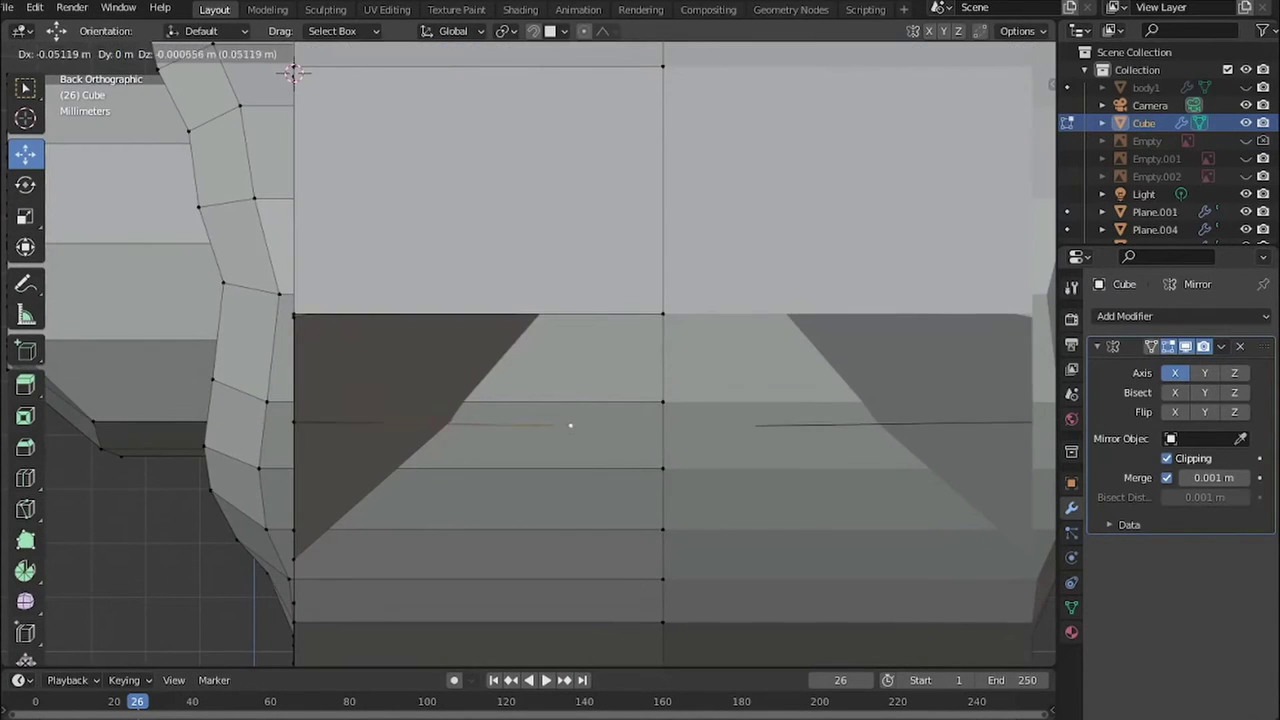
pyautogui.click(570, 425)
pyautogui.scroll(-4, 570, 425)
pyautogui.moveTo(570, 425)
pyautogui.mouseDown(button='middle')
pyautogui.moveTo(500, 380)
pyautogui.moveTo(560, 400)
pyautogui.mouseUp(button='middle')
pyautogui.scroll(5, 500, 380)
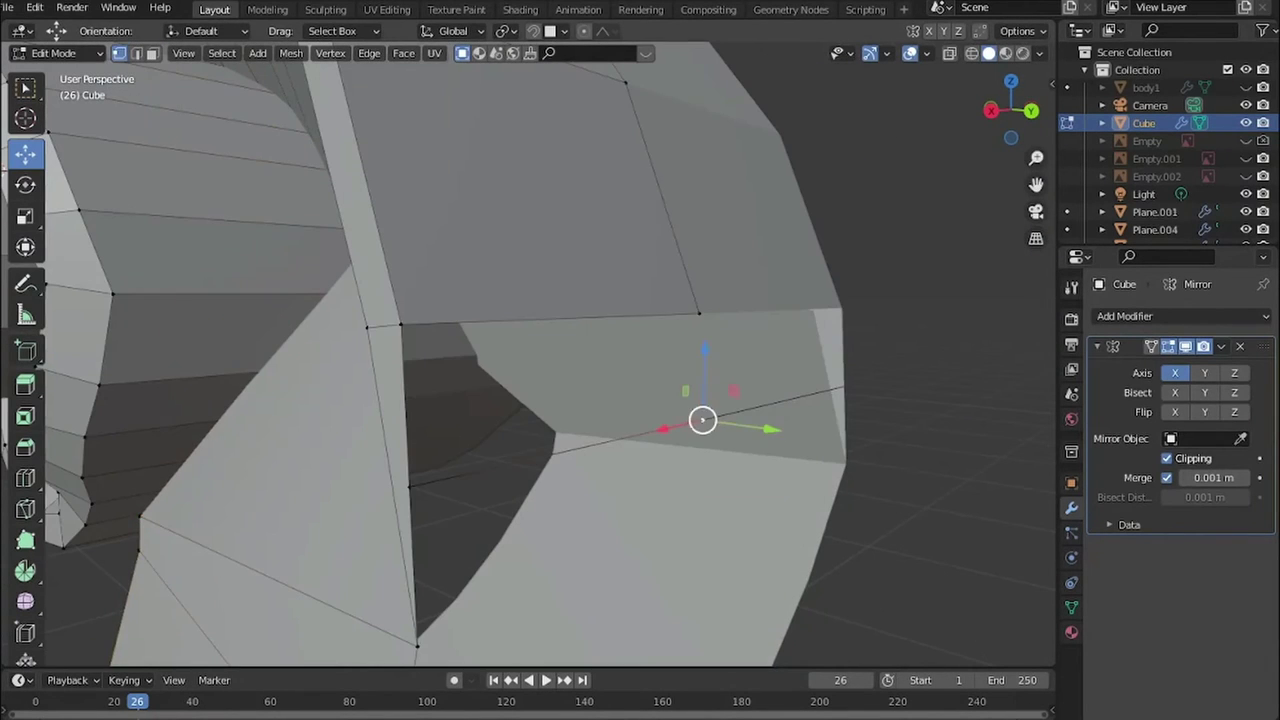
# - Box-select the spiral part of the scroll in side view and hide it
pyautogui.press('ctrl+KP_1')
pyautogui.scroll(-1, 530, 360)
pyautogui.moveTo(530, 360); pyautogui.dragTo(480, 330, button='middle')
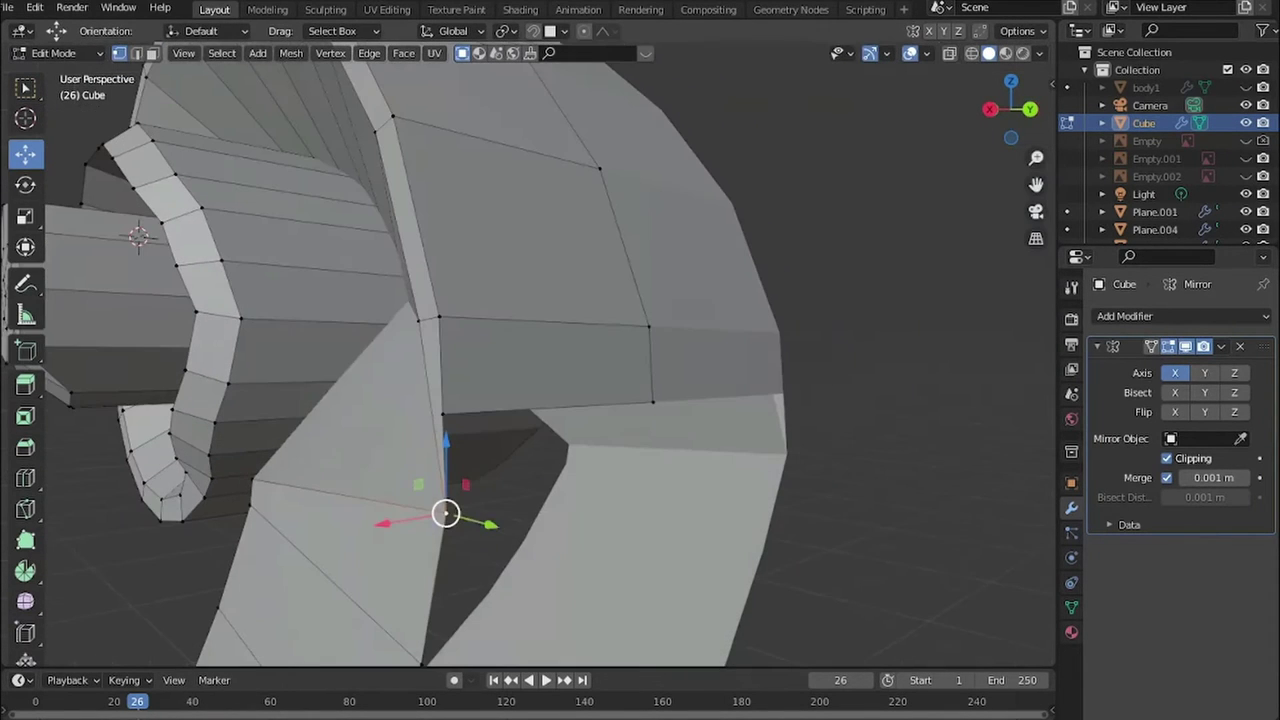
pyautogui.press('ctrl+KP_1')
pyautogui.scroll(-4, 366, 474)
pyautogui.moveTo(366, 474); pyautogui.dragTo(551, 380, button='middle')
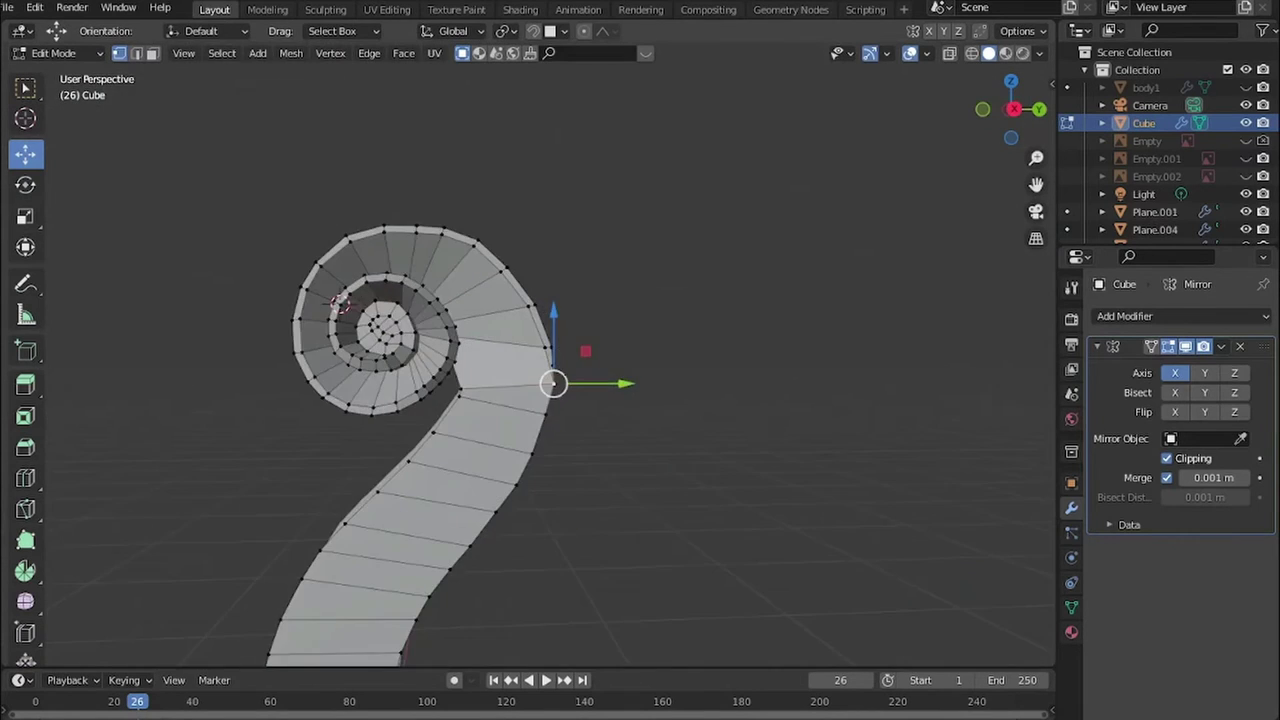
pyautogui.press('KP_3')
pyautogui.moveTo(292, 204); pyautogui.dragTo(518, 374)
pyautogui.moveTo(530, 380); pyautogui.dragTo(620, 370, button='middle')
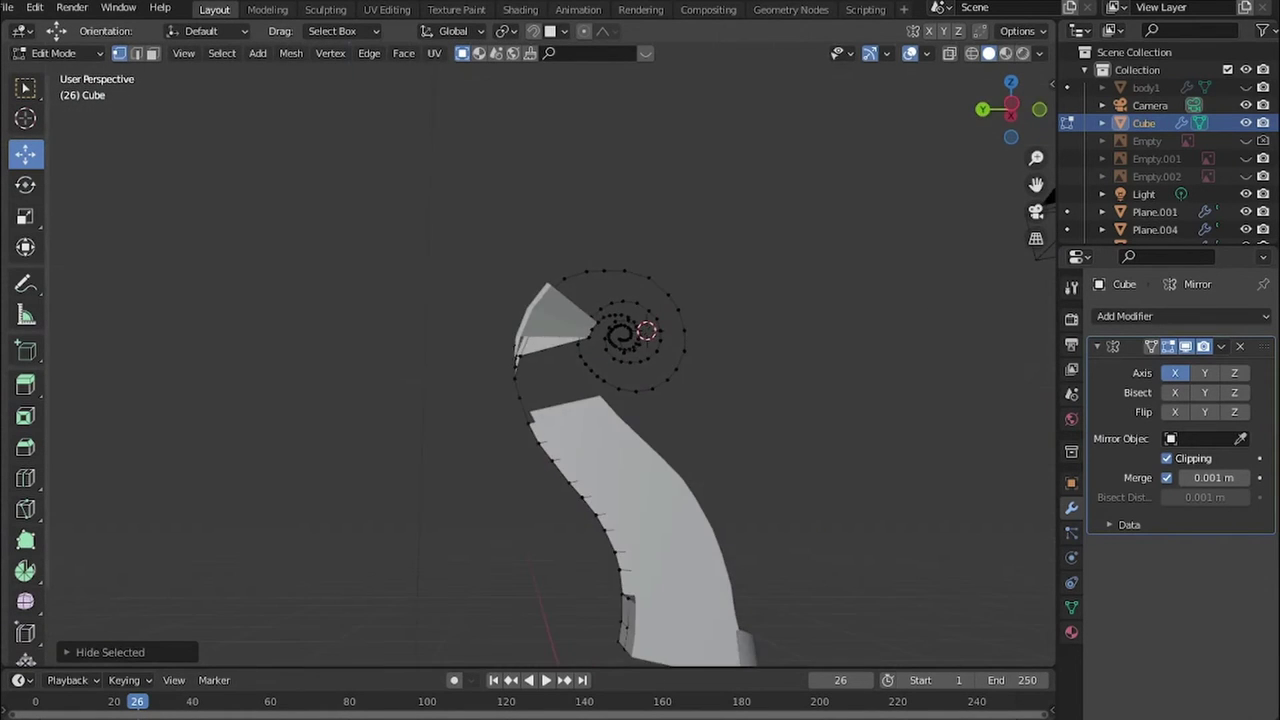
pyautogui.press('KP_3')
pyautogui.moveTo(300, 205); pyautogui.dragTo(496, 398)
pyautogui.press('ctrl+KP_1')
pyautogui.moveTo(530, 380); pyautogui.dragTo(600, 360, button='middle')
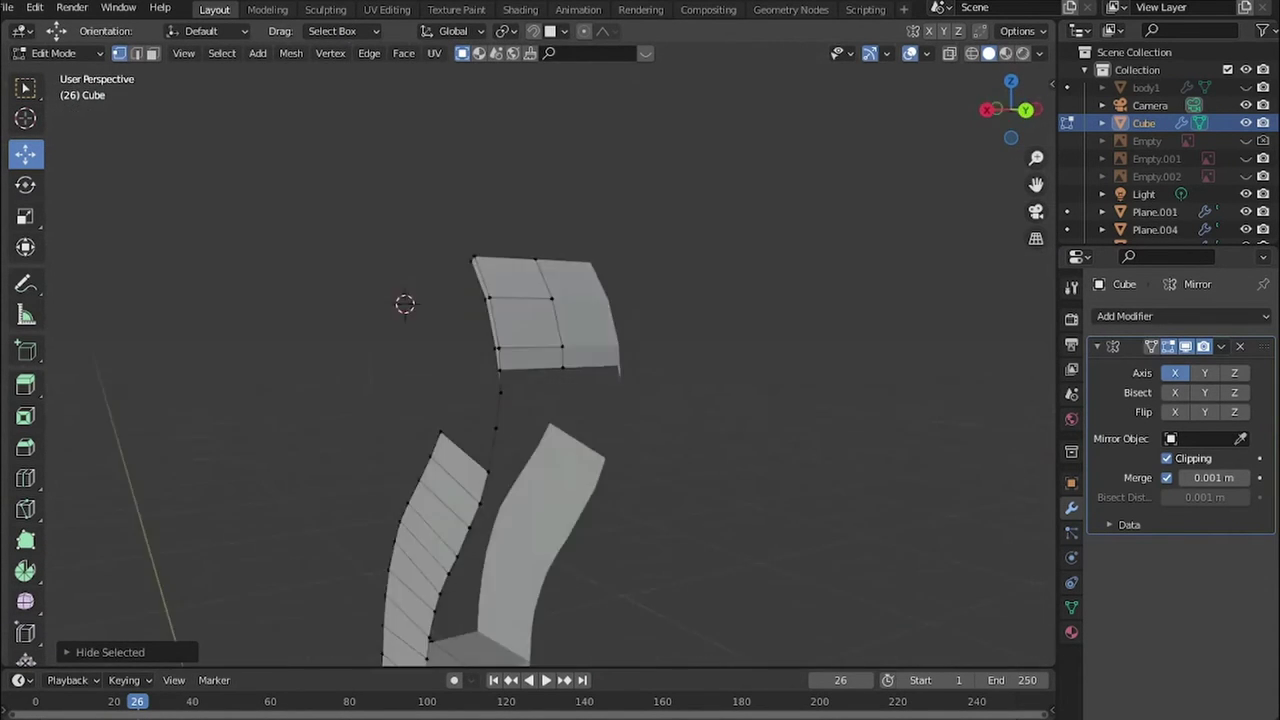
# - Extrude and reposition pegbox vertices, undoing a couple of attempts
pyautogui.press('ctrl+KP_1')
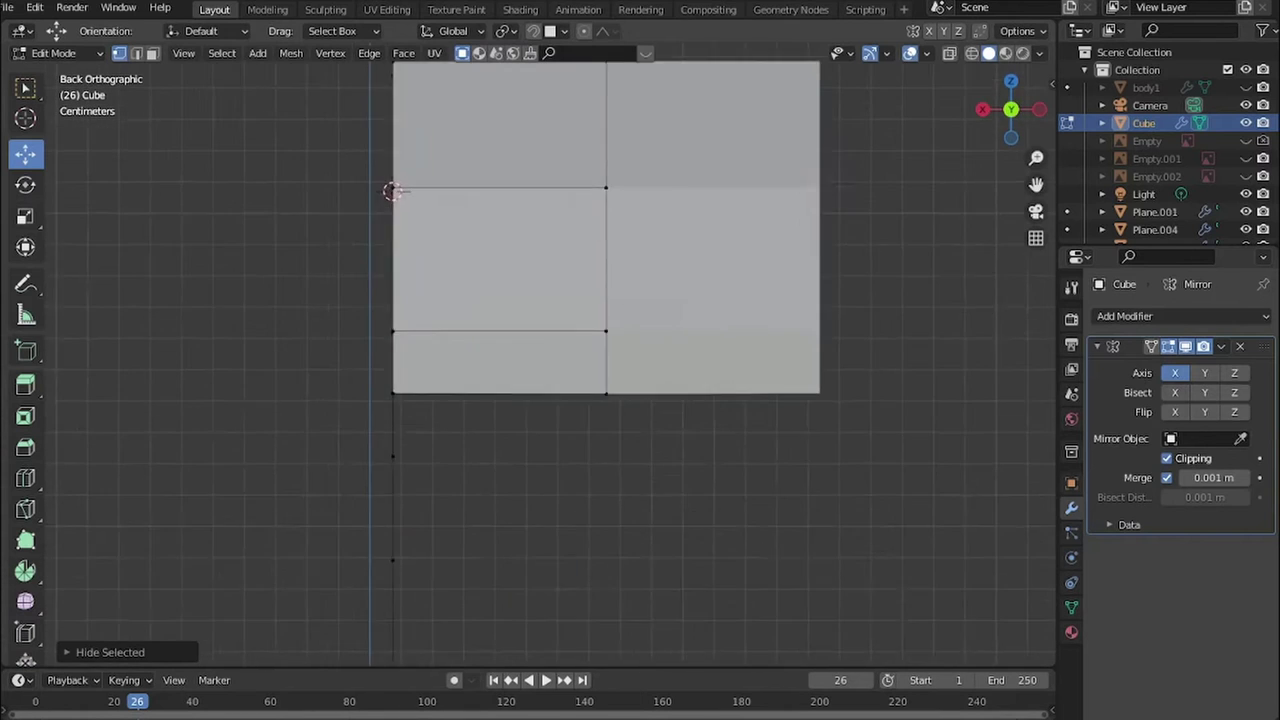
pyautogui.press('e')
pyautogui.press('Return')
pyautogui.scroll(2, 581, 308)
pyautogui.press('g')
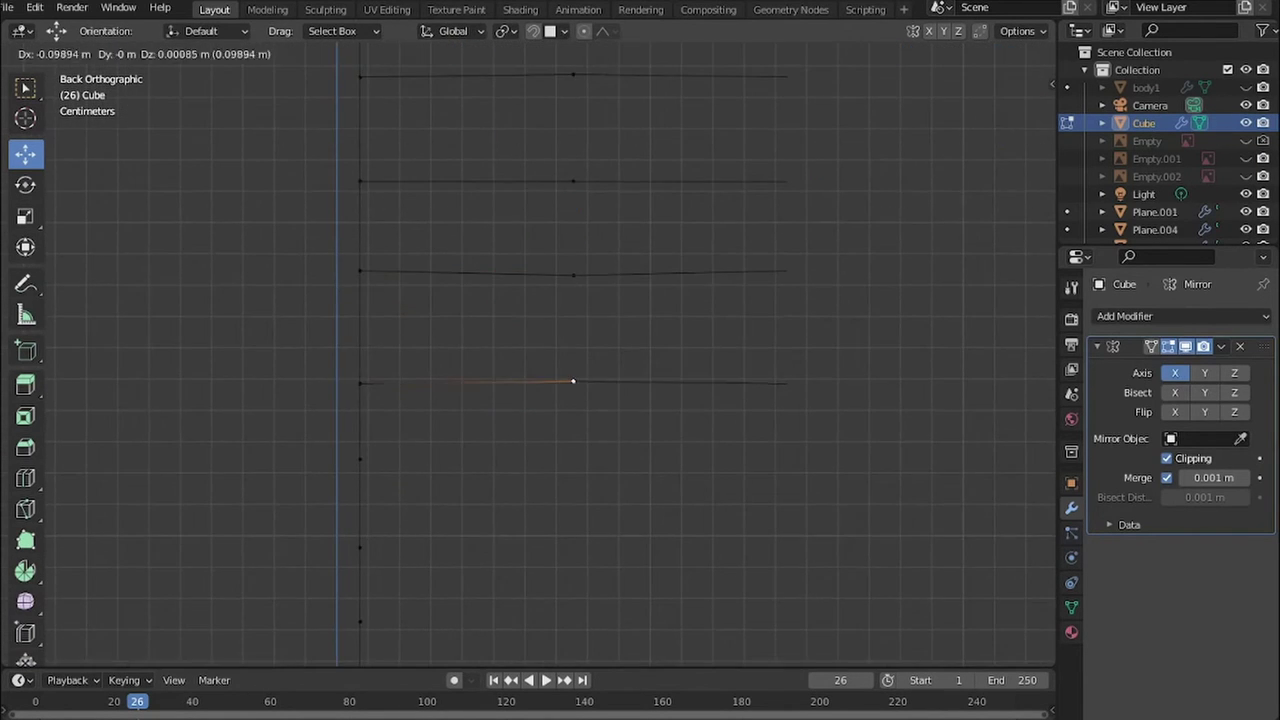
pyautogui.press('Return')
pyautogui.press('g')
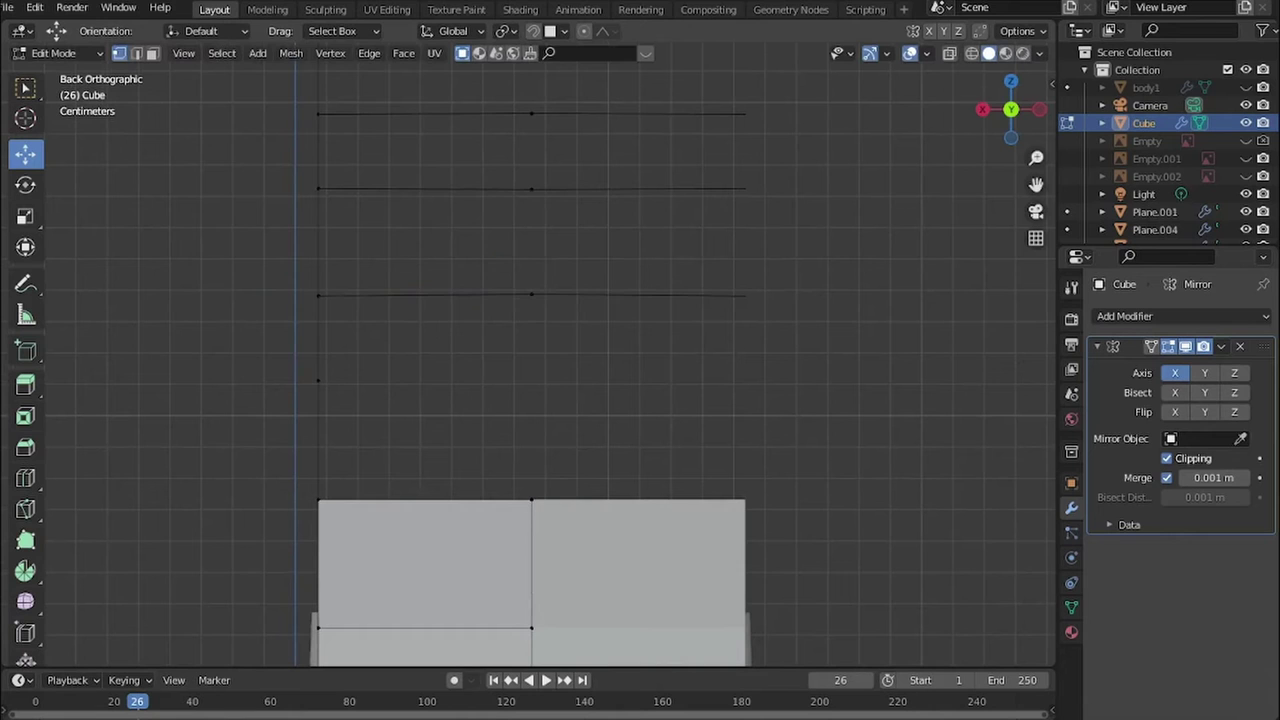
pyautogui.hotkey('ctrl', 'z')
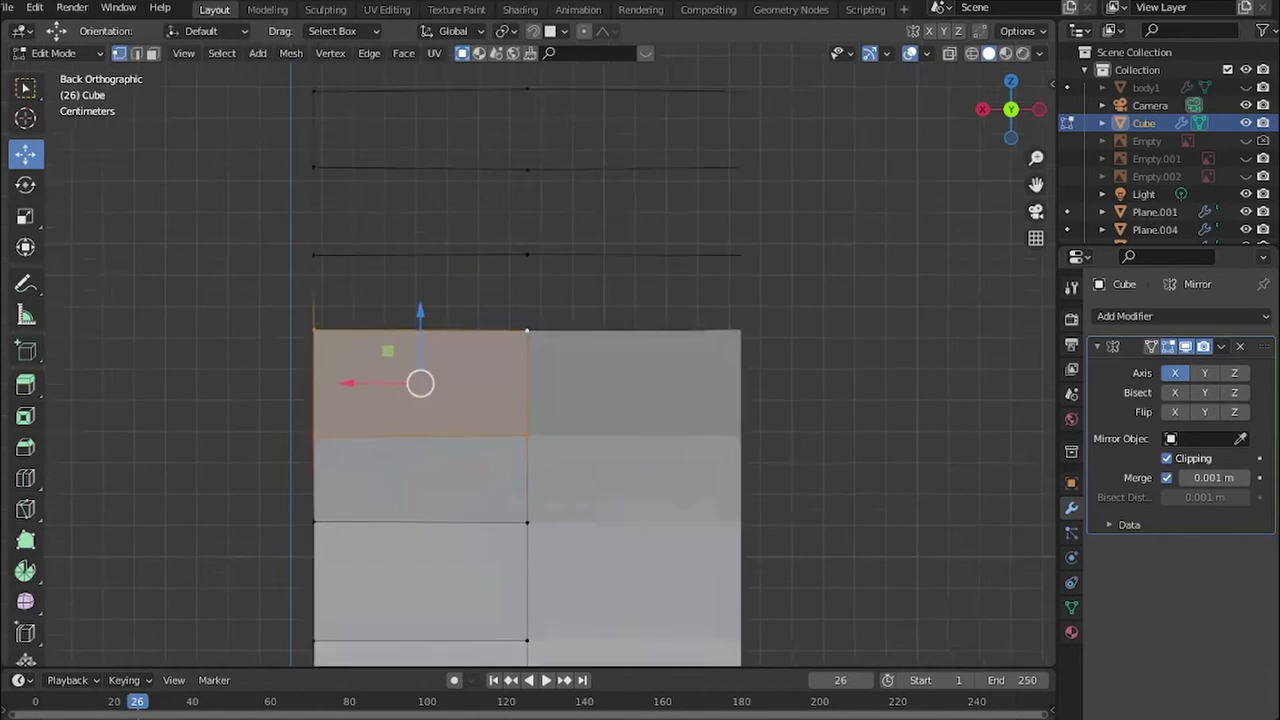
pyautogui.hotkey('ctrl', 'z')
pyautogui.hotkey('ctrl', 'z')
pyautogui.hotkey('ctrl', 'z')
pyautogui.hotkey('ctrl', 'z')
pyautogui.hotkey('ctrl', 'z')
pyautogui.hotkey('ctrl', 'z')
pyautogui.hotkey('ctrl', 'z')
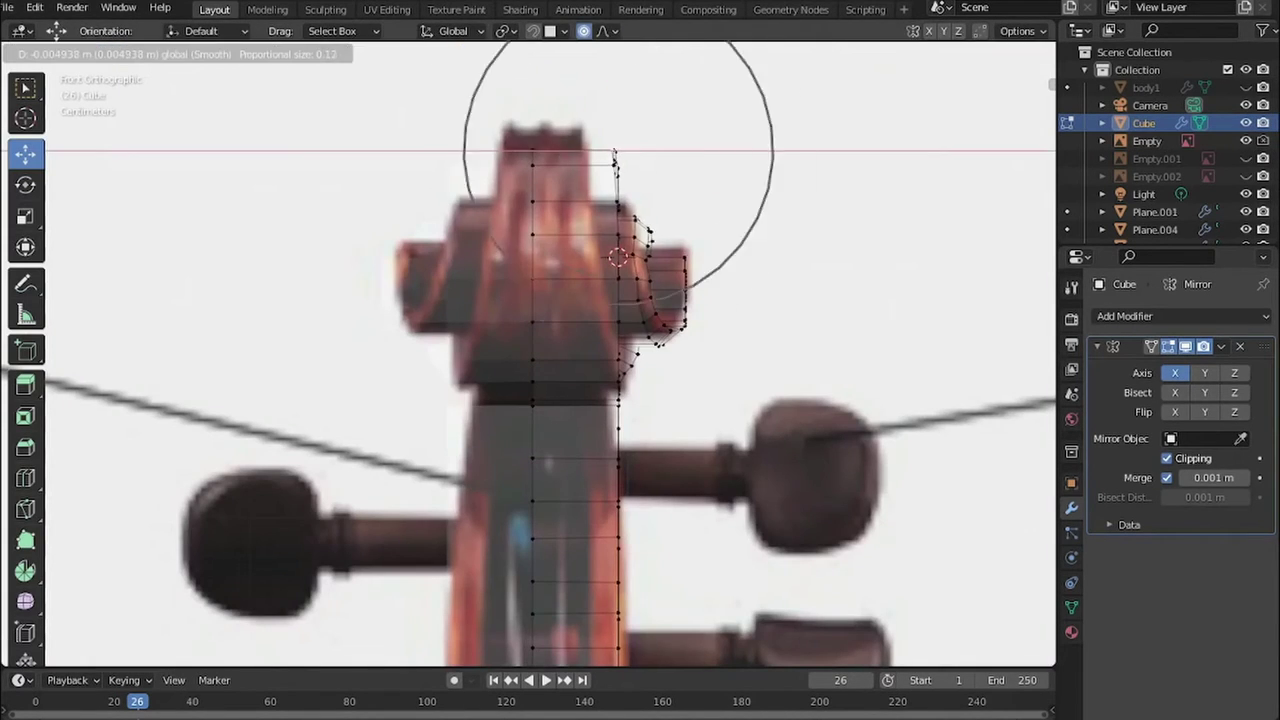
pyautogui.click(614, 157)
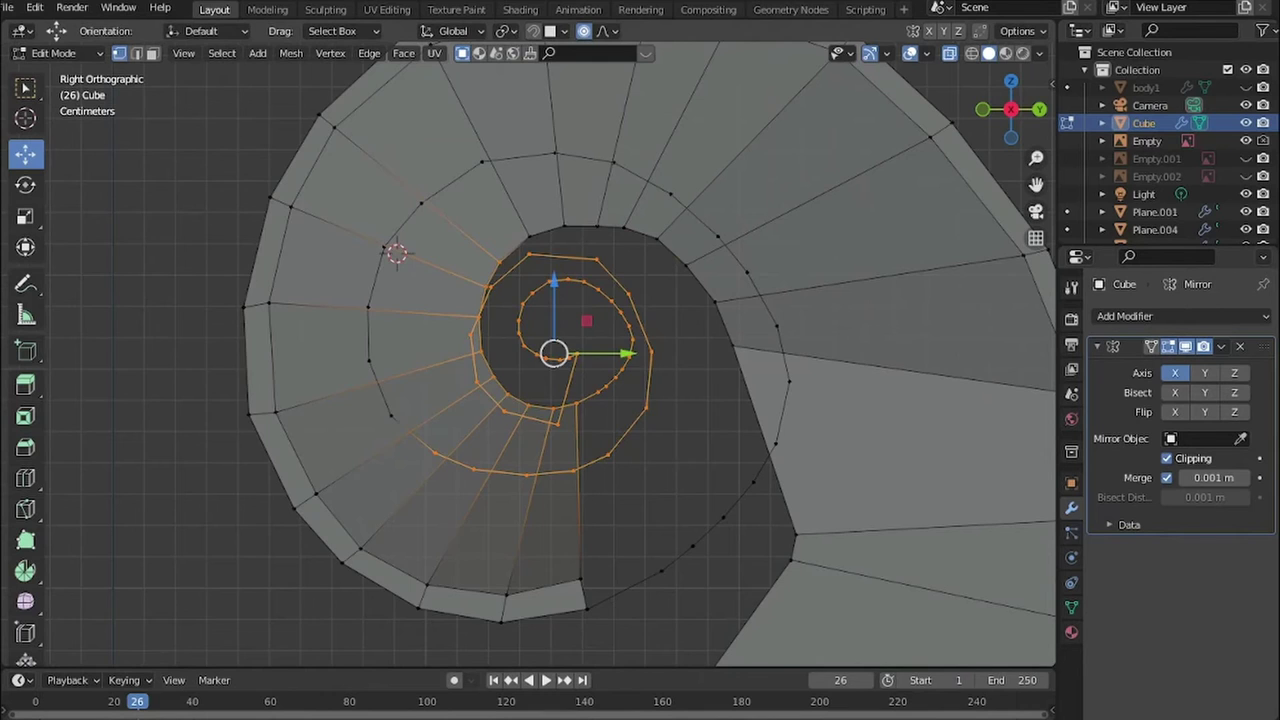
# - Hide the inner scroll loops and reshape the pegbox sides along X to match the reference
pyautogui.press('h')
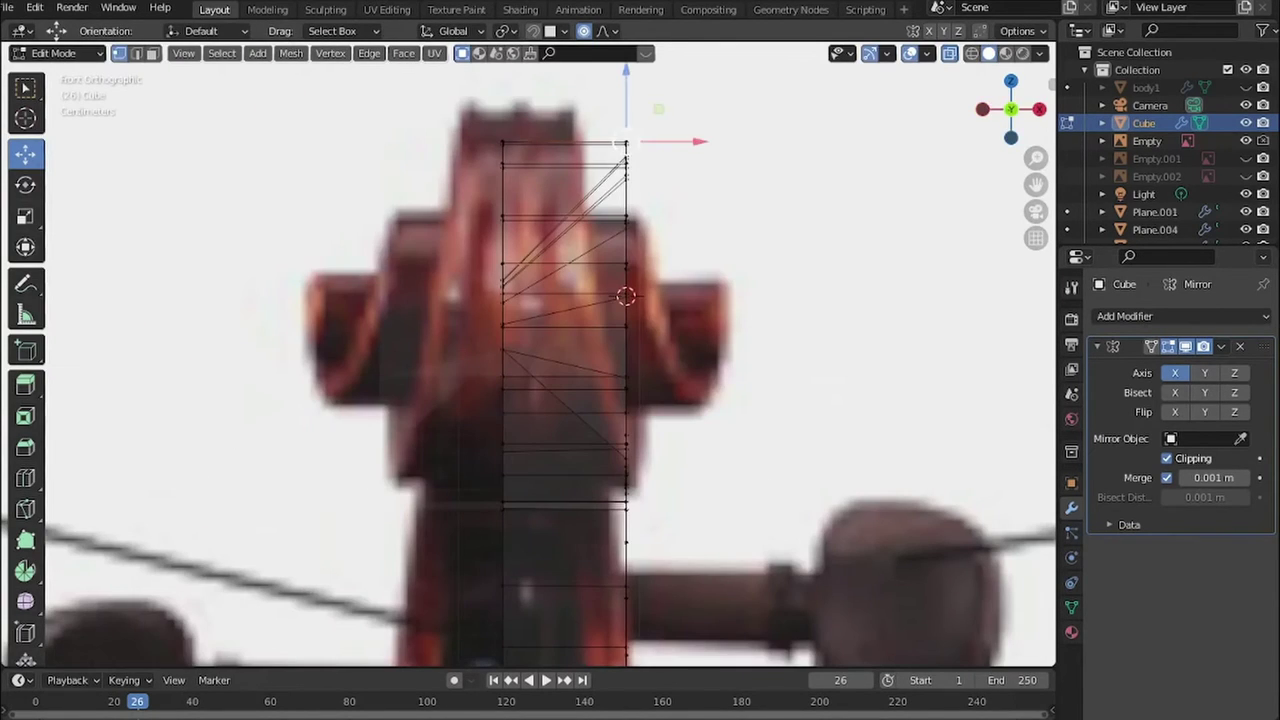
pyautogui.press('g')
pyautogui.press('x')
pyautogui.press('Return')
pyautogui.scroll(-3, 528, 353)
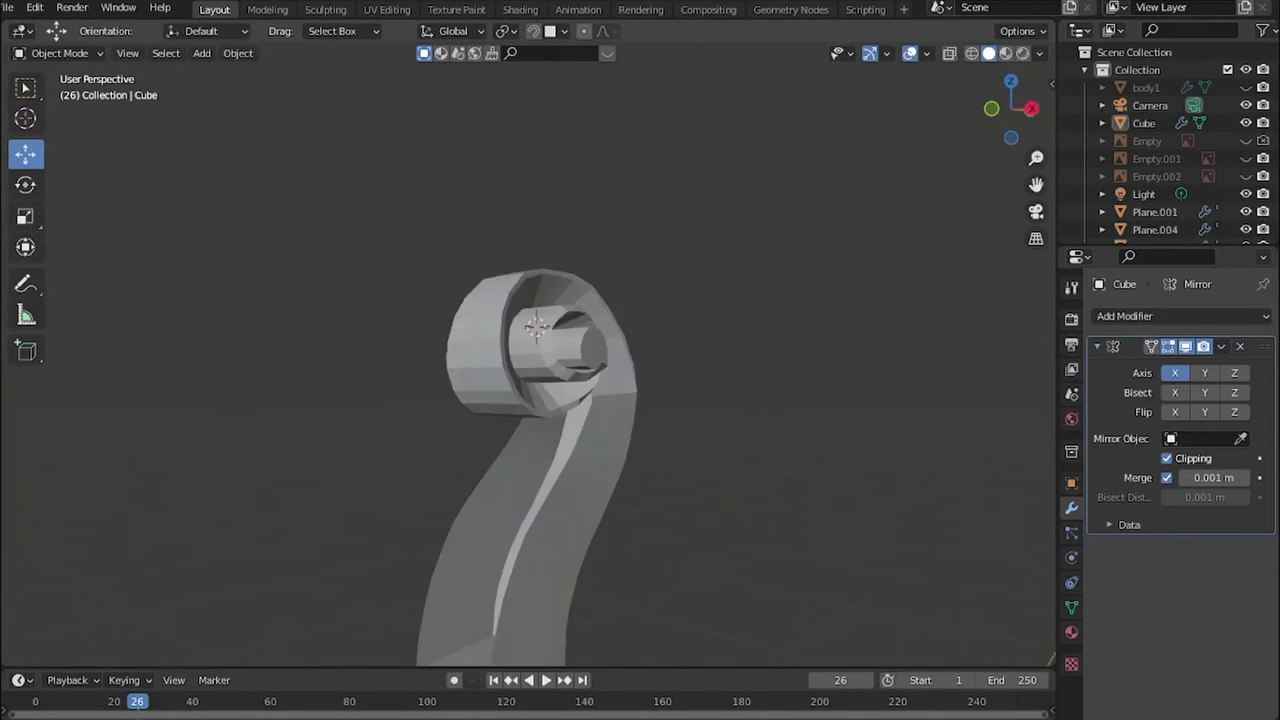
pyautogui.moveTo(540, 400); pyautogui.dragTo(580, 405, button='middle')
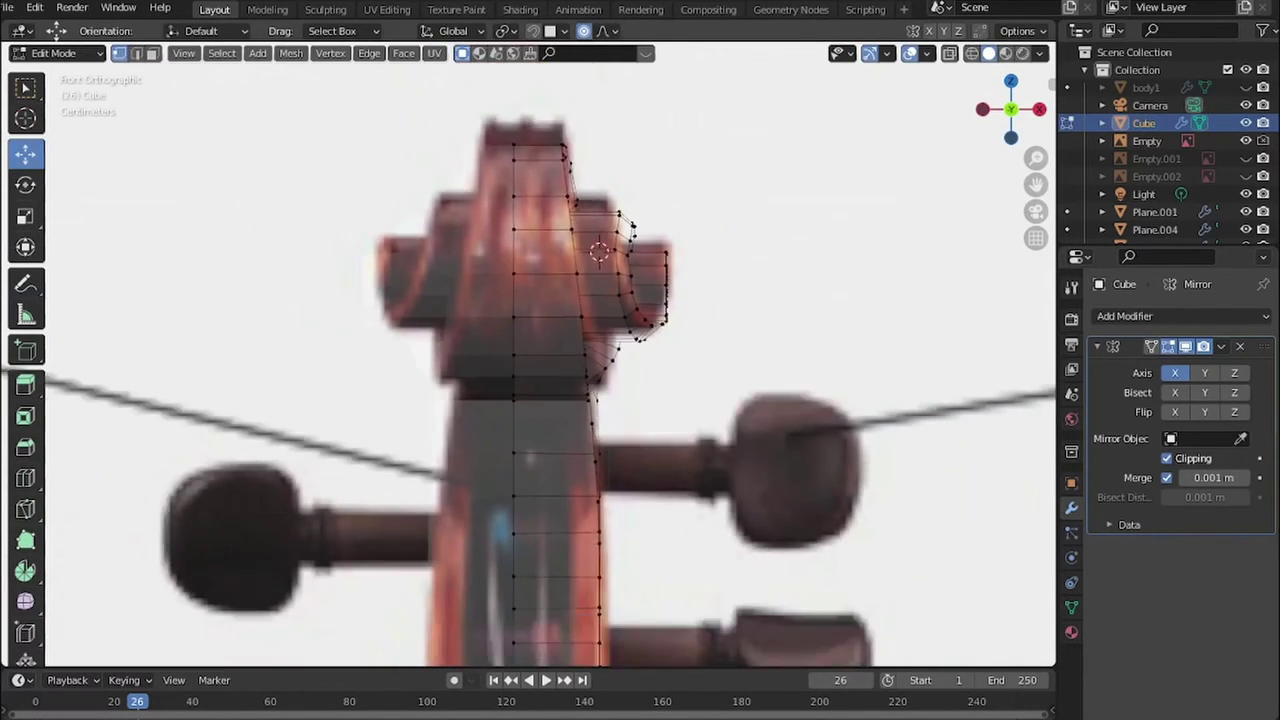
# - Add a vertical edge loop around the pegbox walls and inspect the curved sides
pyautogui.hotkey('ctrl', 'r')
pyautogui.click(519, 114)
pyautogui.moveTo(600, 400)
pyautogui.mouseDown(button='middle')
pyautogui.moveTo(520, 380)
pyautogui.moveTo(620, 400)
pyautogui.mouseUp(button='middle')
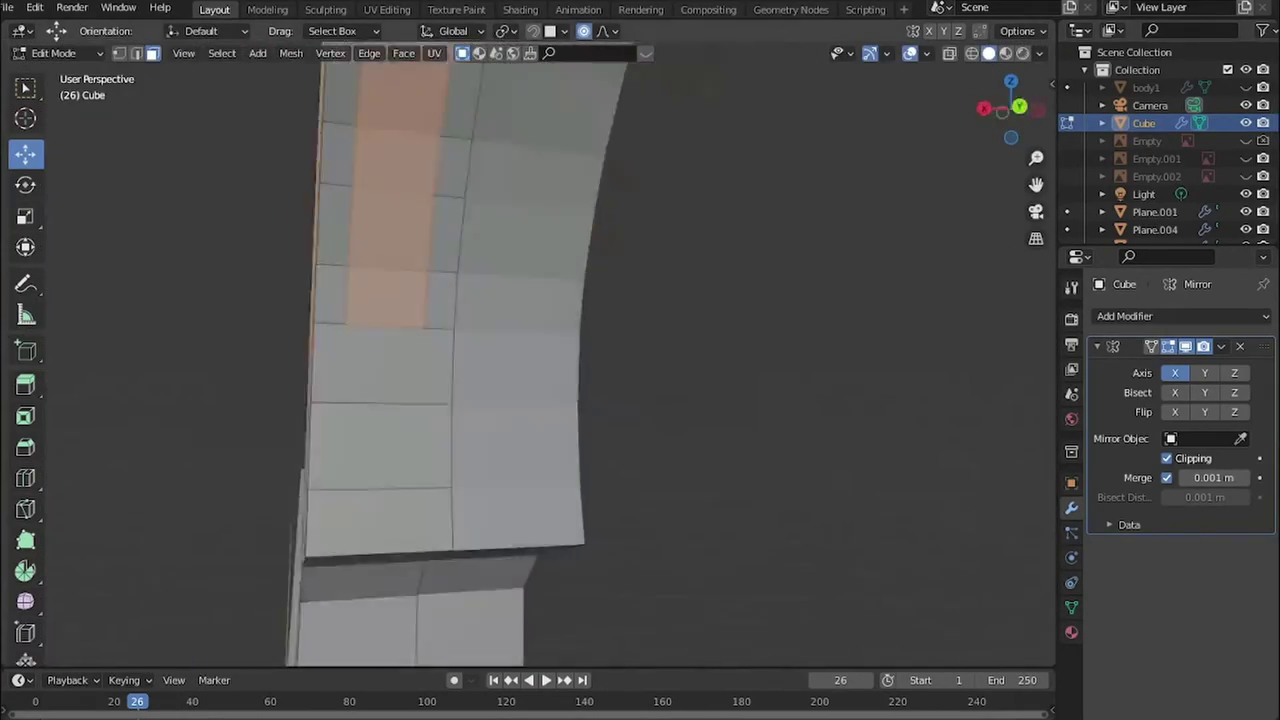
pyautogui.moveTo(600, 400); pyautogui.dragTo(700, 375, button='middle')
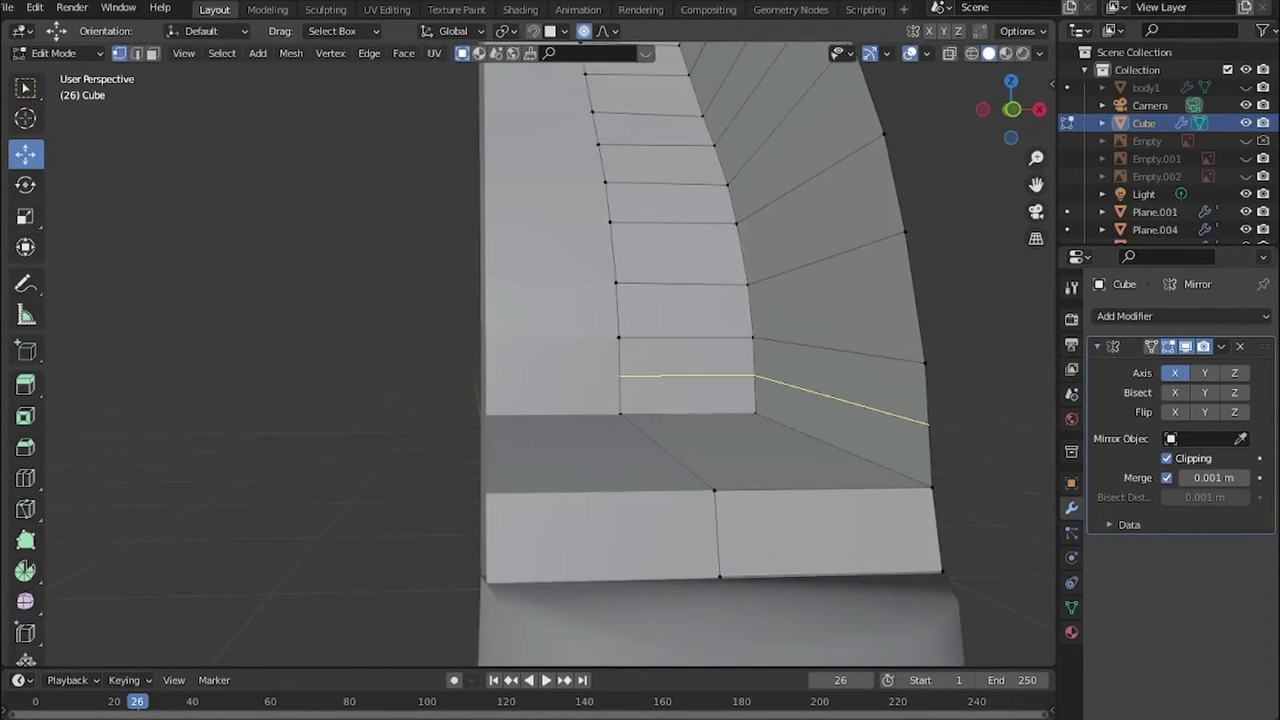
pyautogui.moveTo(600, 380); pyautogui.dragTo(680, 380, button='middle')
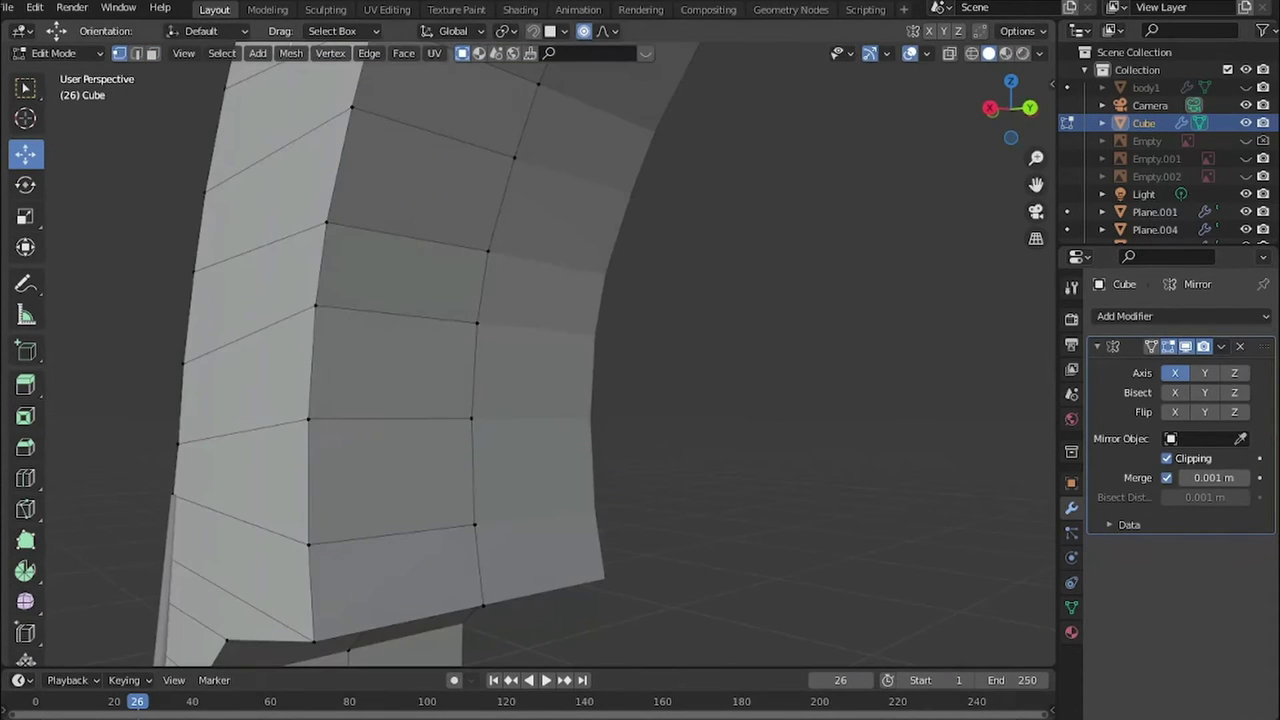
# - Commit the loop cut and view the neck from the front over the reference photo
pyautogui.click(420, 235)
pyautogui.press('KP_1')
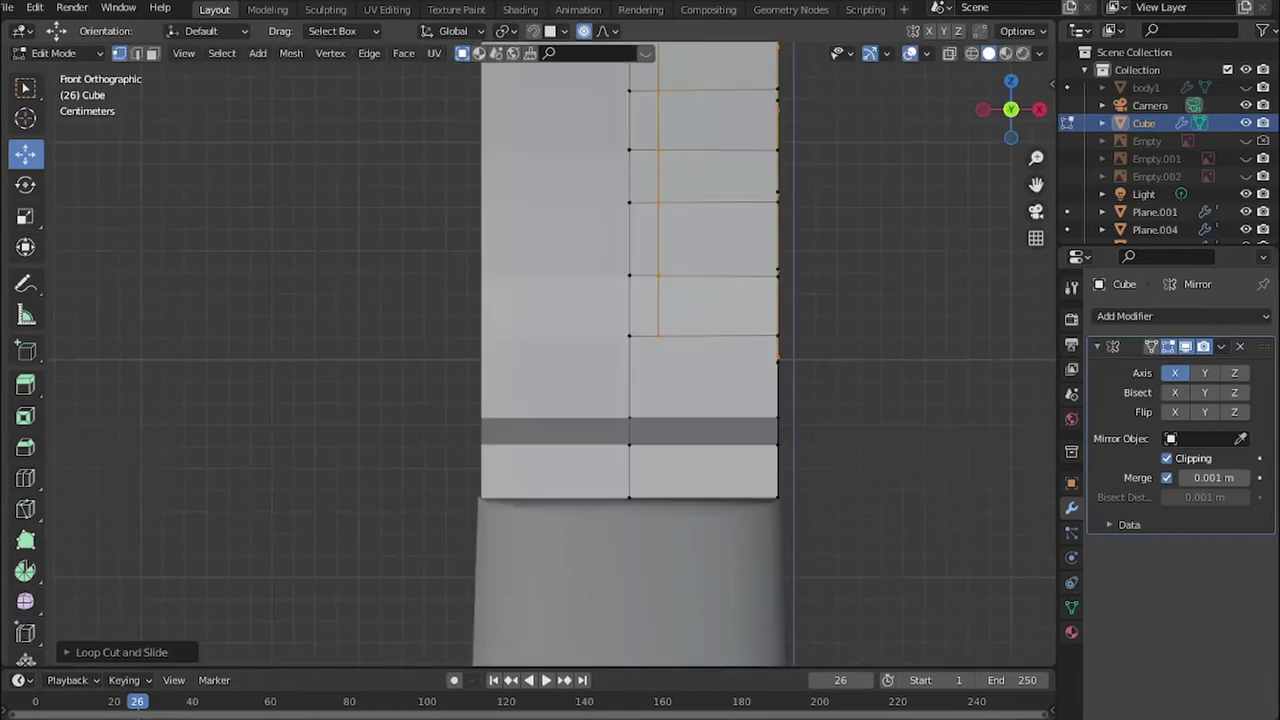
pyautogui.scroll(-2, 500, 380)
pyautogui.moveTo(500, 380)
pyautogui.mouseDown(button='middle')
pyautogui.moveTo(600, 360)
pyautogui.moveTo(650, 380)
pyautogui.mouseUp(button='middle')
pyautogui.press('KP_1')
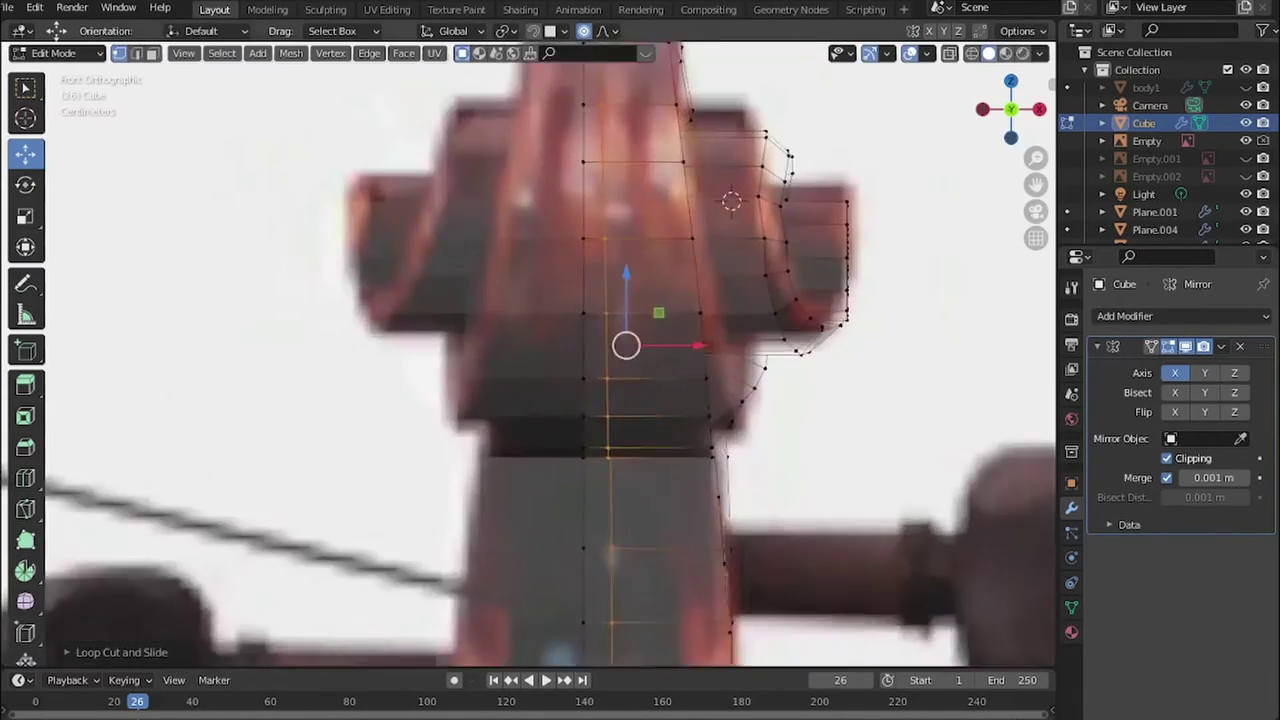
# - Slide the edge loop along the neck and scale the neck loop to fit
pyautogui.press('g')
pyautogui.press('g')
pyautogui.moveTo(550, 380); pyautogui.dragTo(650, 330, button='middle')
pyautogui.scroll(3, 550, 380)
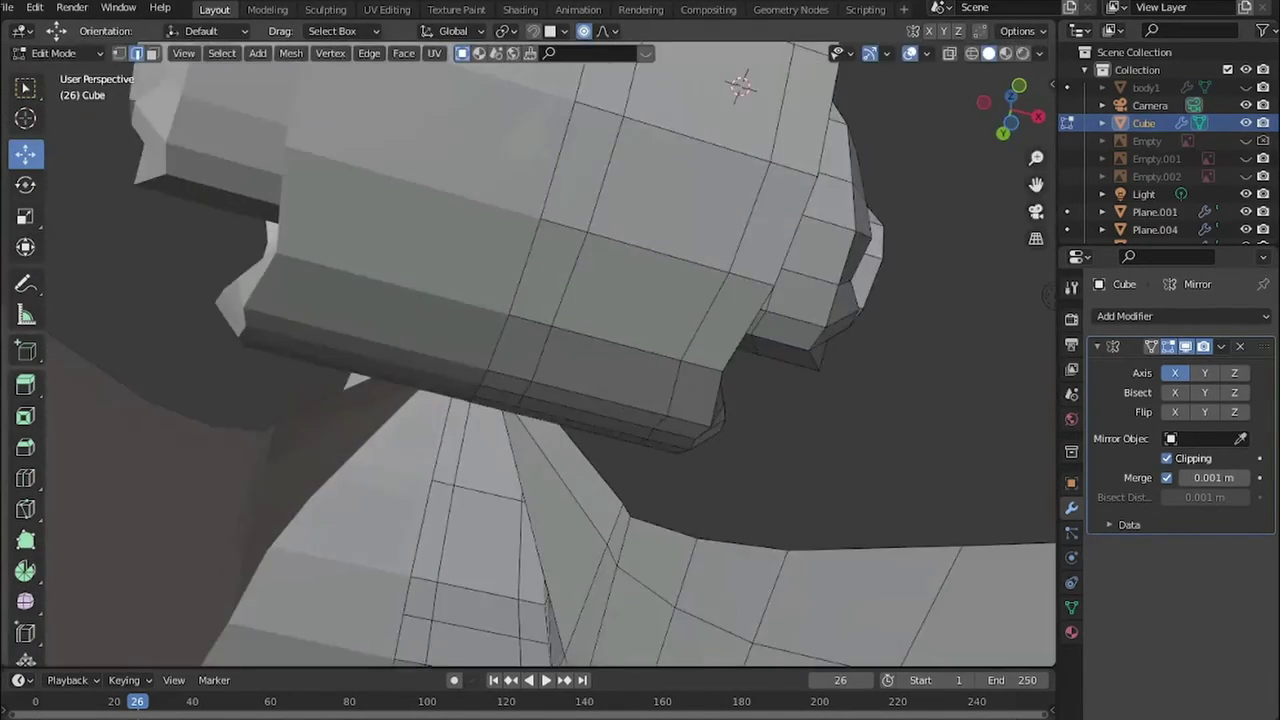
pyautogui.moveTo(550, 380)
pyautogui.mouseDown(button='middle')
pyautogui.moveTo(620, 400)
pyautogui.moveTo(650, 360)
pyautogui.moveTo(620, 400)
pyautogui.moveTo(640, 380)
pyautogui.mouseUp(button='middle')
pyautogui.moveTo(550, 380)
pyautogui.mouseDown(button='middle')
pyautogui.moveTo(580, 330)
pyautogui.moveTo(565, 385)
pyautogui.mouseUp(button='middle')
pyautogui.press('KP_3')
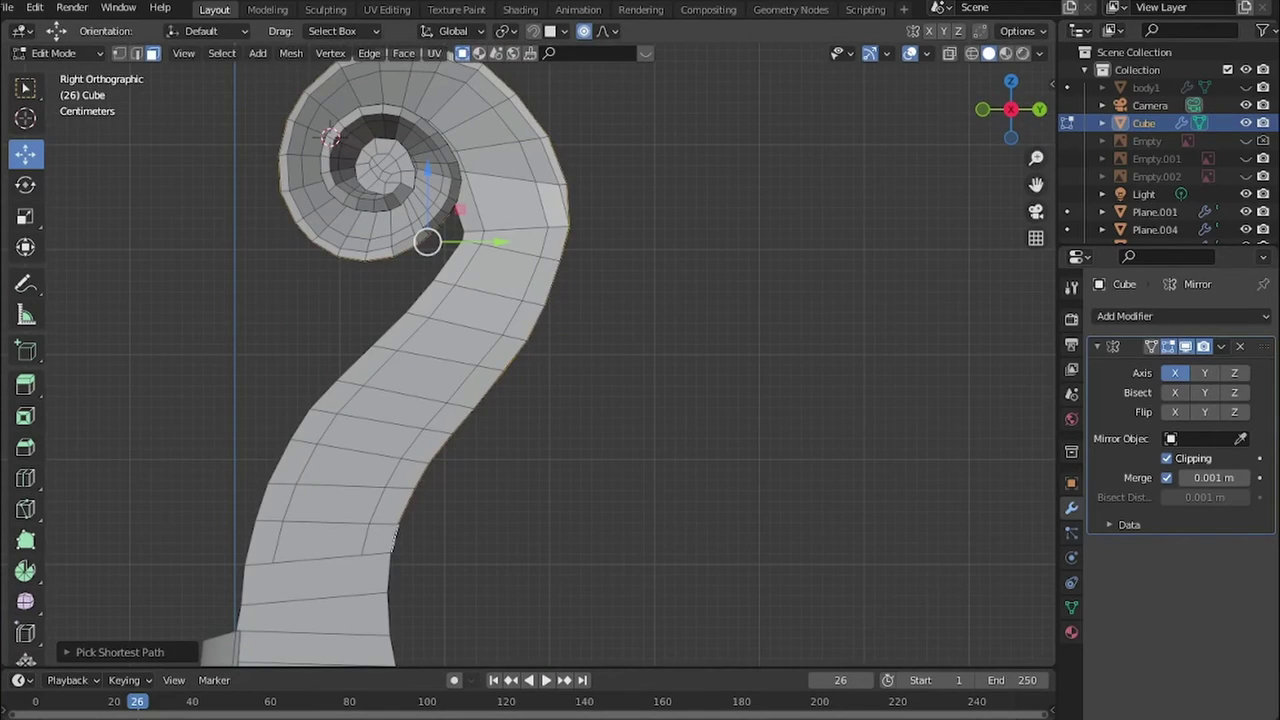
pyautogui.click(710, 115)
pyautogui.moveTo(710, 115); pyautogui.dragTo(760, 140, button='middle')
pyautogui.moveTo(640, 380)
pyautogui.mouseDown(button='middle')
pyautogui.moveTo(660, 330)
pyautogui.moveTo(640, 400)
pyautogui.moveTo(655, 375)
pyautogui.moveTo(635, 380)
pyautogui.mouseUp(button='middle')
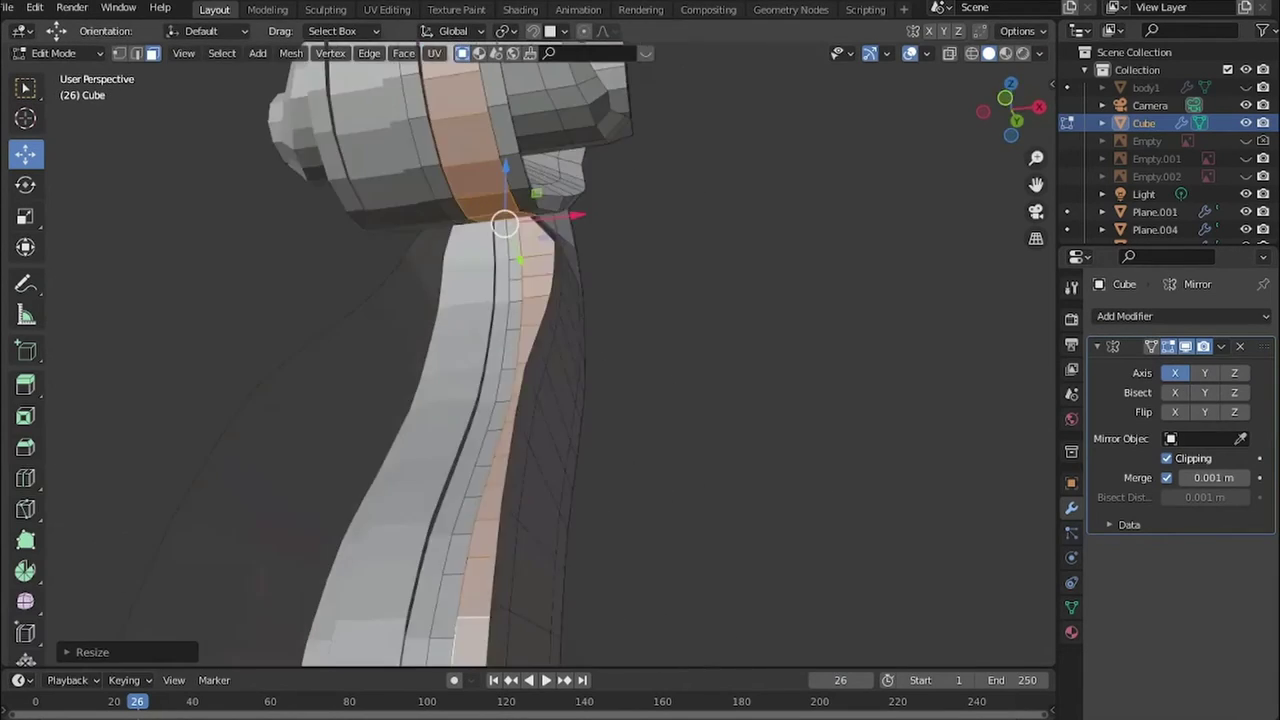
# - Add a Subdivision Surface modifier to the neck below its Mirror modifier
pyautogui.click(1180, 316)
pyautogui.click(909, 609)
pyautogui.moveTo(640, 380)
pyautogui.mouseDown(button='middle')
pyautogui.moveTo(600, 360)
pyautogui.moveTo(560, 370)
pyautogui.mouseUp(button='middle')
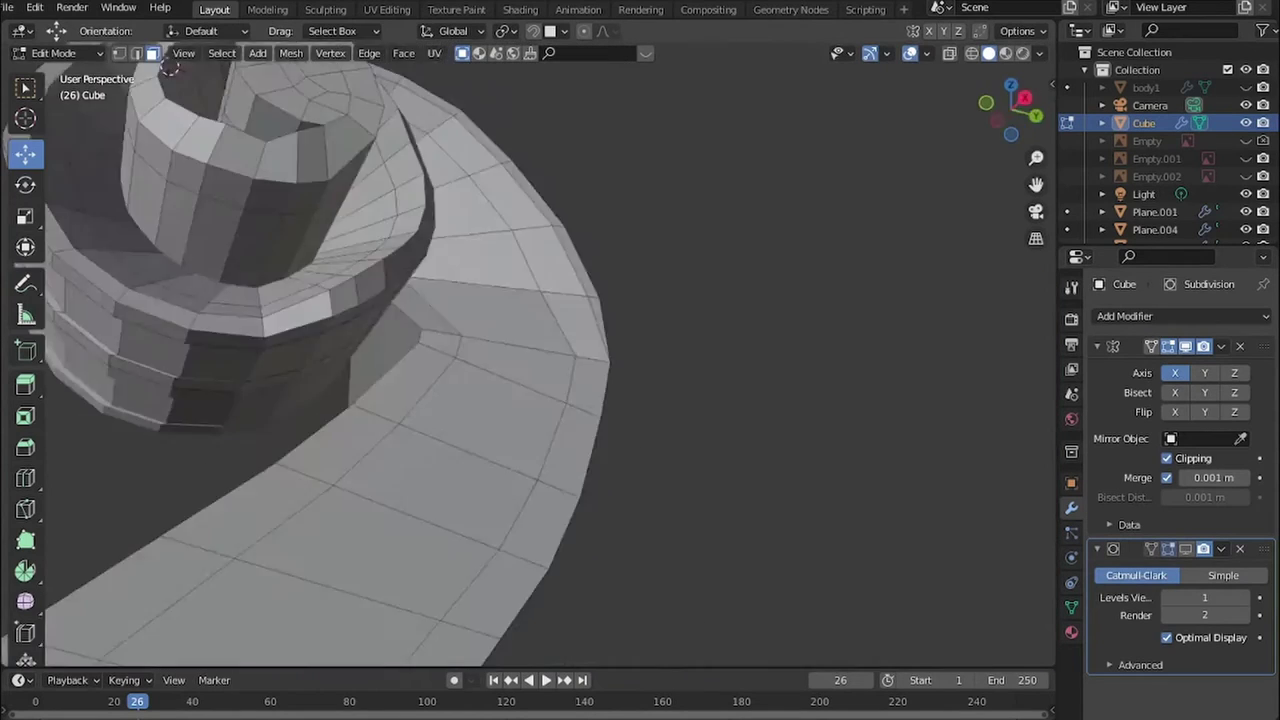
pyautogui.press('2')
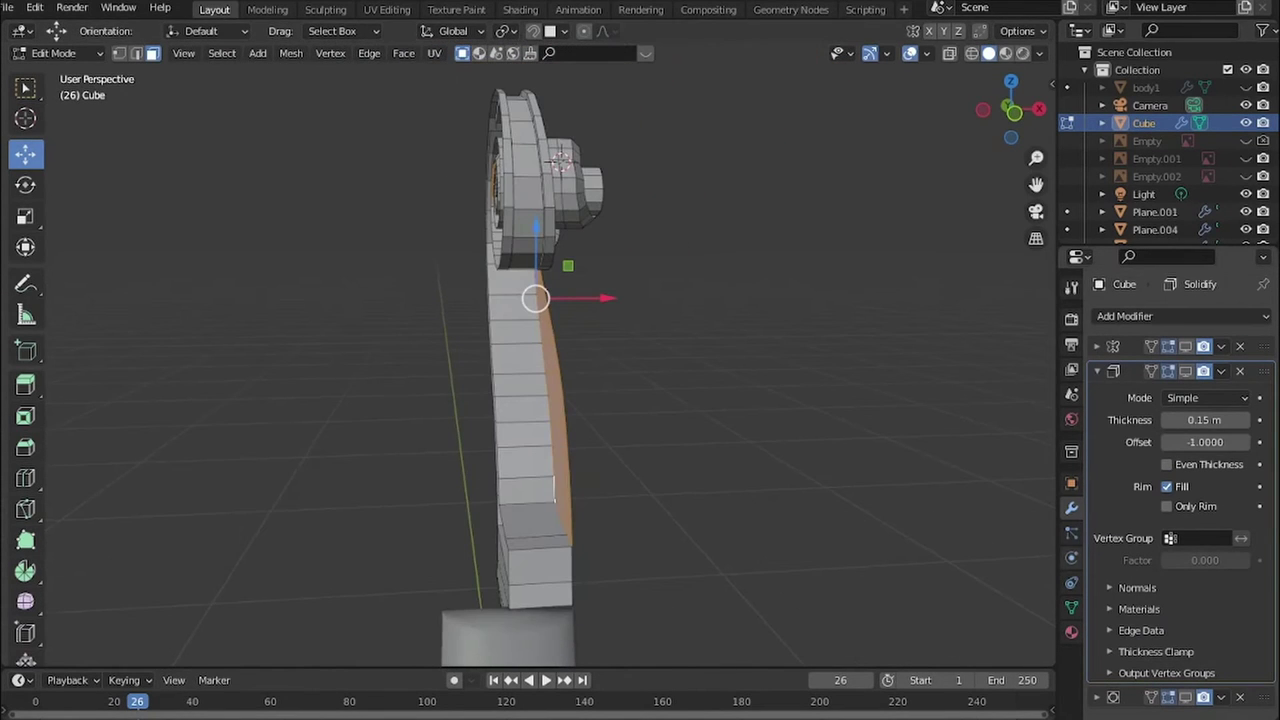
# - Increase the Solidify thickness and review its mode options and the vertex groups
pyautogui.click(1071, 582)
pyautogui.click(1071, 507)
pyautogui.click(1071, 557)
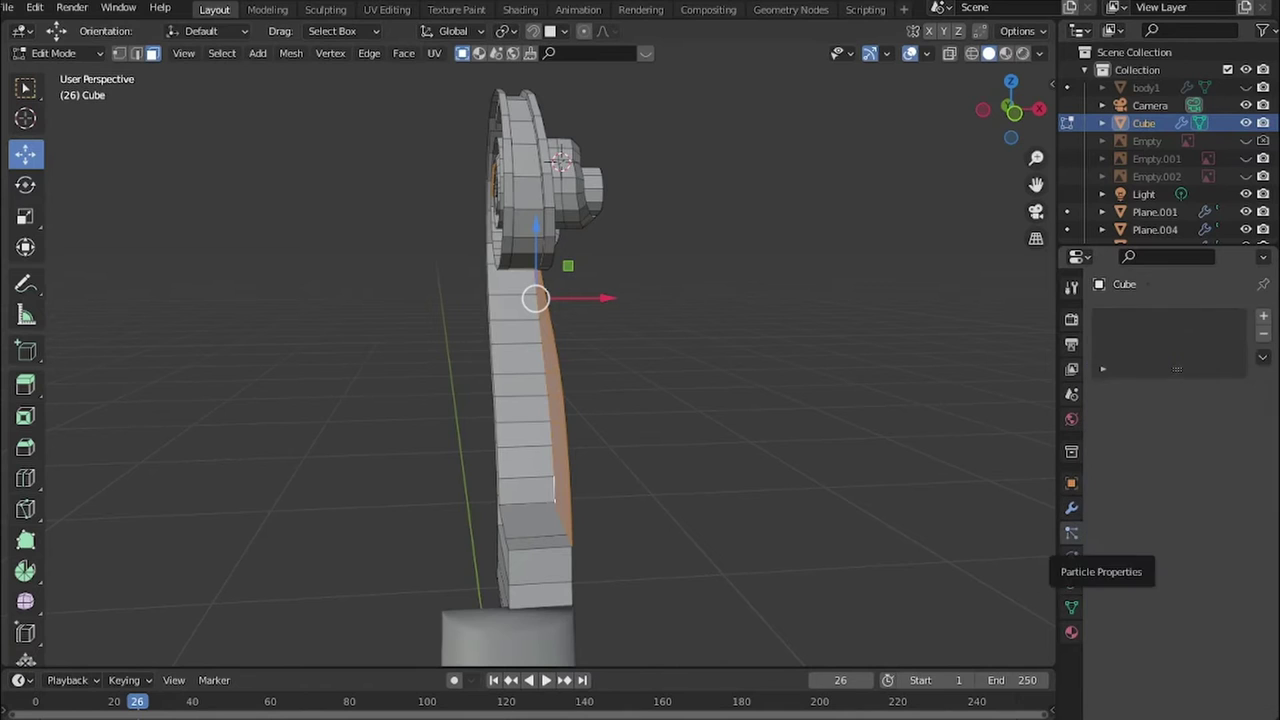
pyautogui.click(1071, 607)
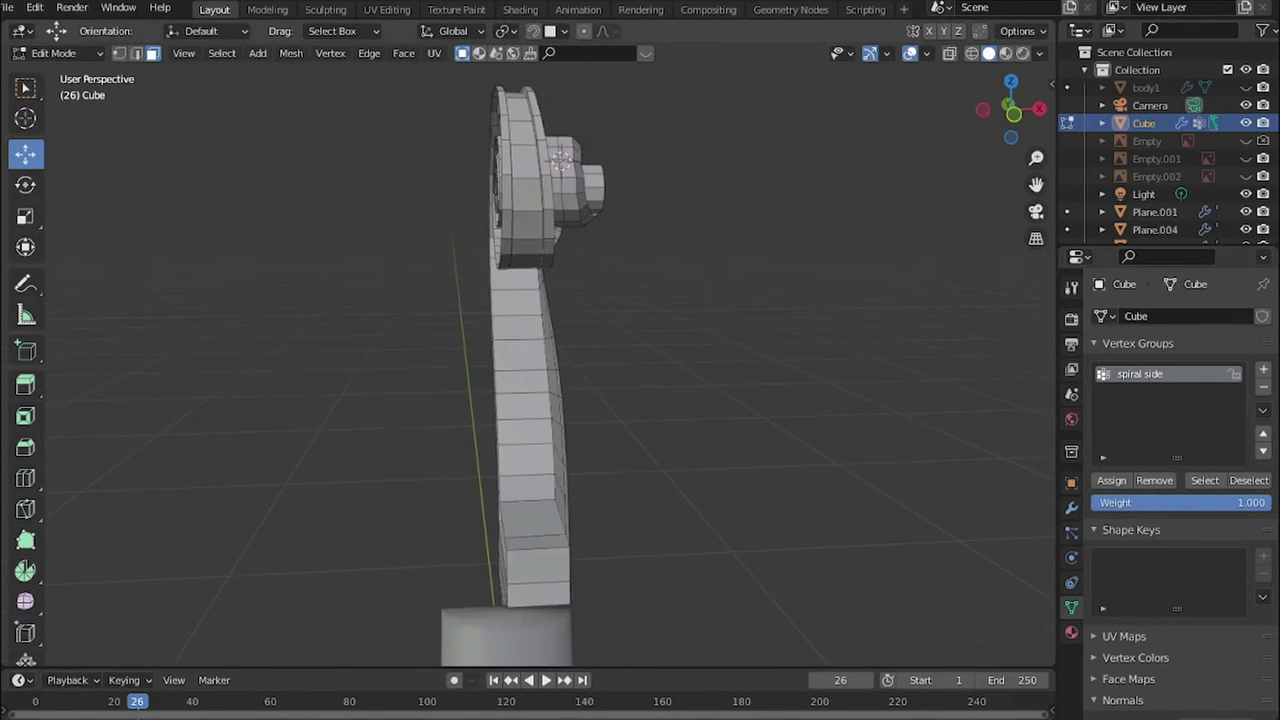
pyautogui.moveTo(1204, 420); pyautogui.dragTo(1240, 420)
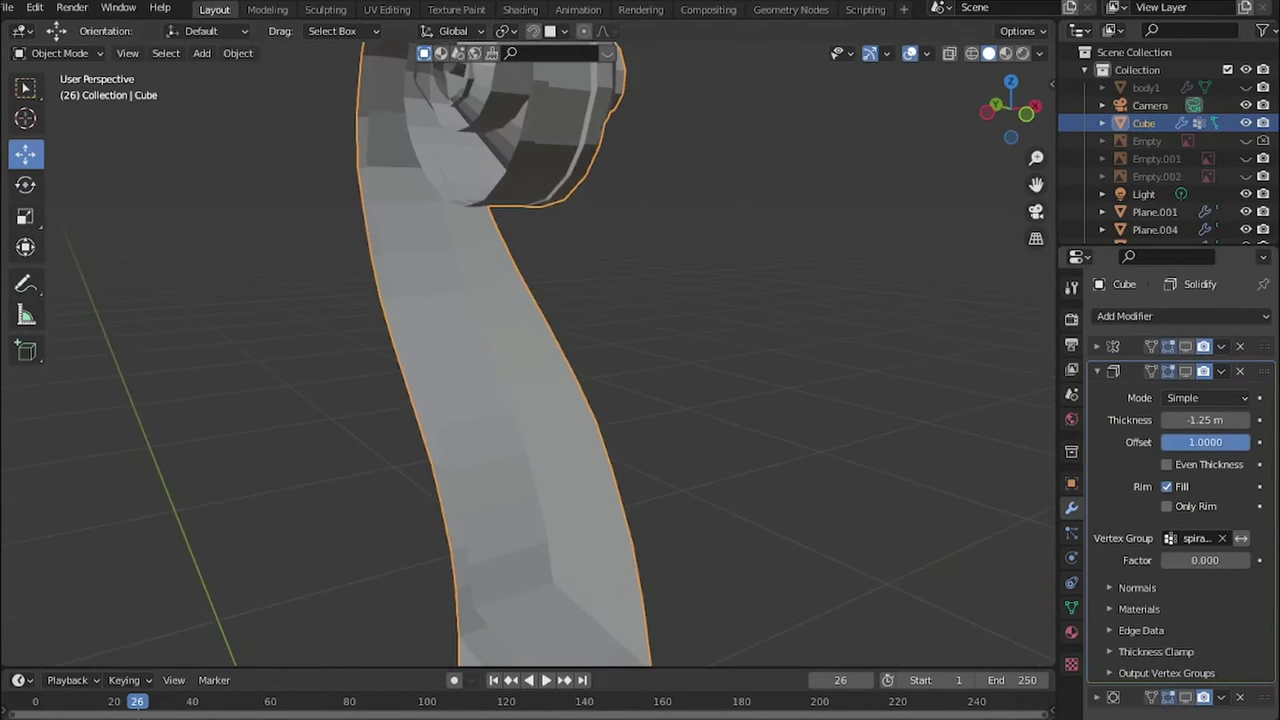
pyautogui.click(1205, 397)
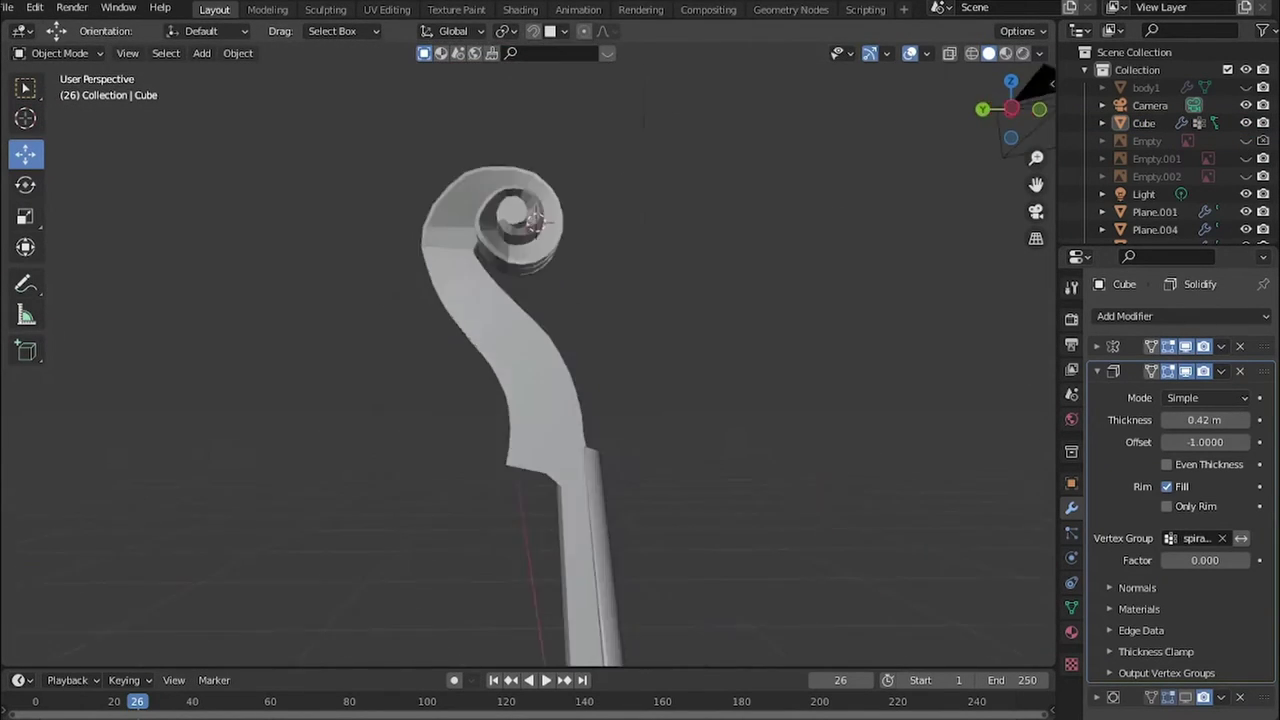
# - Toggle between Edit and Object Mode, checking the vertex groups and modifier stack on the thickened scroll
pyautogui.press('Tab')
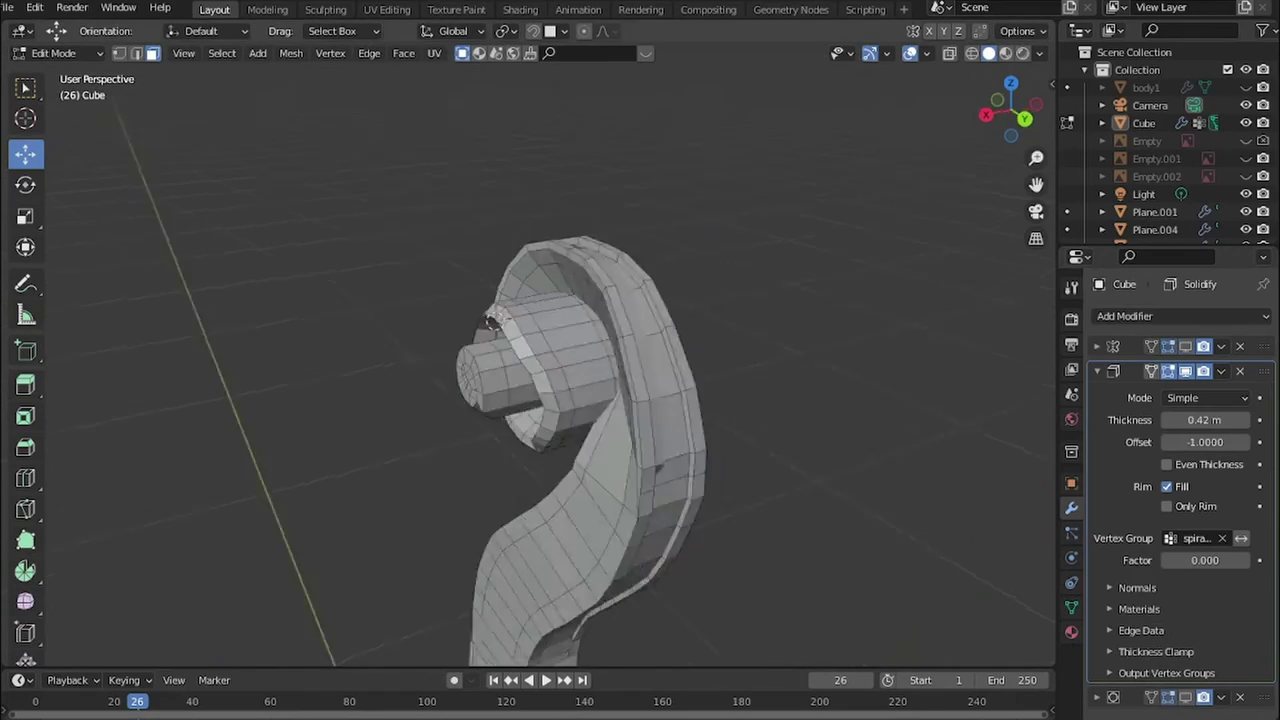
pyautogui.moveTo(560, 380); pyautogui.dragTo(700, 450, button='middle')
pyautogui.moveTo(550, 370)
pyautogui.mouseDown(button='middle')
pyautogui.moveTo(600, 300)
pyautogui.moveTo(500, 400)
pyautogui.moveTo(600, 430)
pyautogui.moveTo(560, 400)
pyautogui.moveTo(600, 380)
pyautogui.moveTo(580, 430)
pyautogui.moveTo(600, 380)
pyautogui.moveTo(560, 420)
pyautogui.moveTo(580, 400)
pyautogui.moveTo(580, 420)
pyautogui.moveTo(560, 380)
pyautogui.moveTo(520, 420)
pyautogui.moveTo(560, 400)
pyautogui.mouseUp(button='middle')
pyautogui.click(1071, 607)
pyautogui.click(1071, 507)
pyautogui.press('Tab')
pyautogui.scroll(3, 600, 400)
pyautogui.click(1071, 607)
pyautogui.press('Tab')
pyautogui.scroll(5, 400, 350)
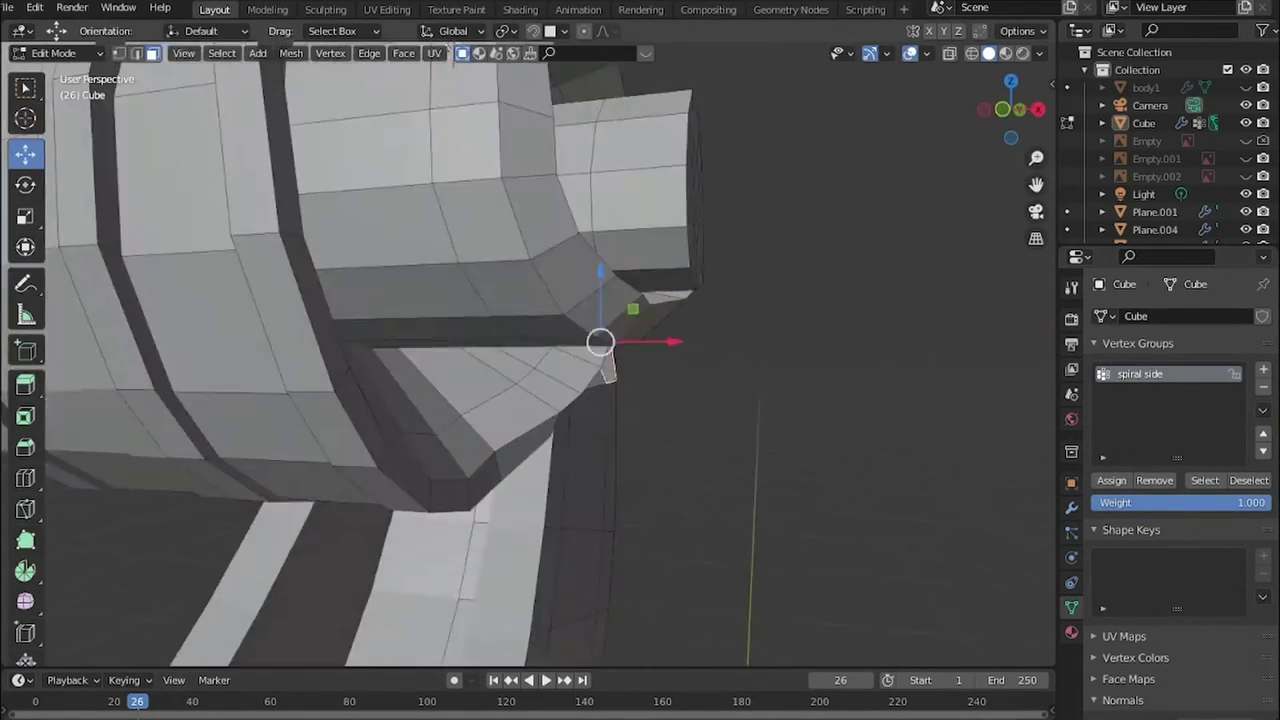
pyautogui.scroll(-5, 540, 400)
pyautogui.press('Tab')
pyautogui.scroll(-3, 500, 400)
pyautogui.click(1071, 507)
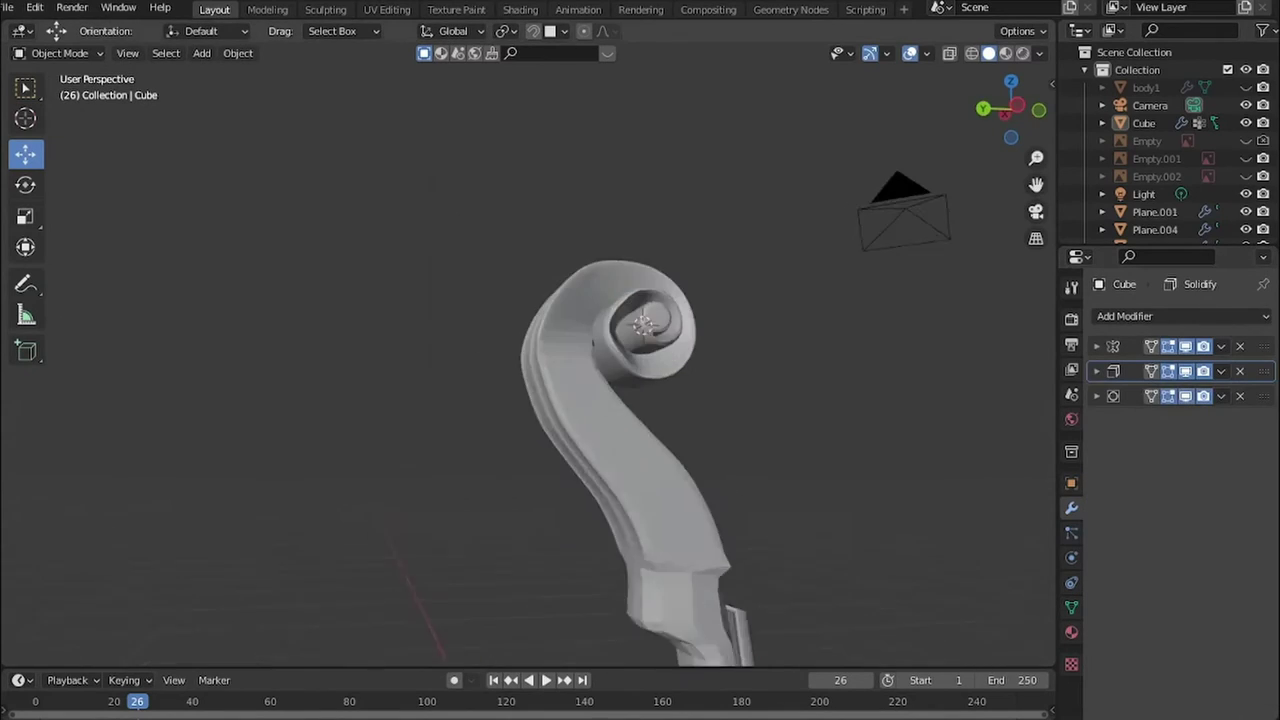
# - Select the neck, enter Edit Mode and briefly show its face normals to inspect them
pyautogui.click(620, 420)
pyautogui.scroll(3, 620, 420)
pyautogui.press('Tab')
pyautogui.scroll(3, 500, 400)
pyautogui.click(925, 53)
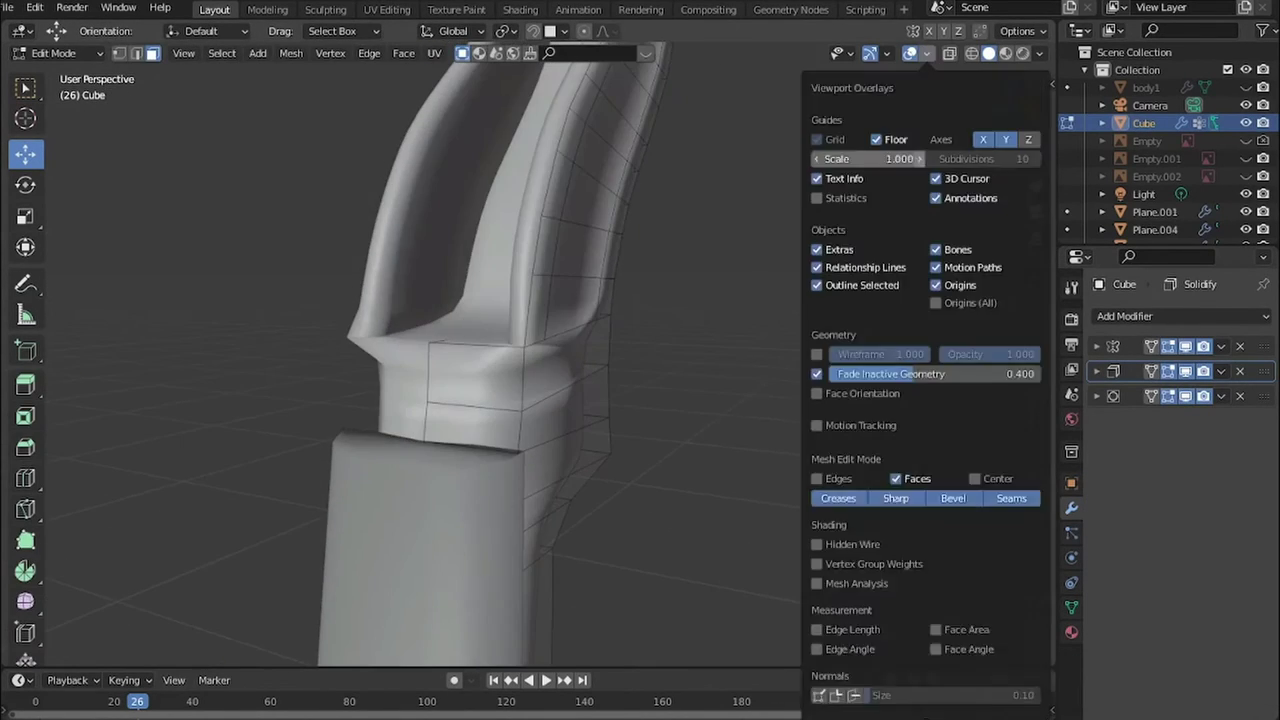
pyautogui.click(854, 695)
pyautogui.moveTo(500, 400); pyautogui.dragTo(620, 380, button='middle')
pyautogui.click(925, 53)
pyautogui.click(854, 695)
# - Toggle the neck out of and back into Edit Mode, orbiting to a front view of its joint
pyautogui.press('Tab')
pyautogui.scroll(-4, 540, 380)
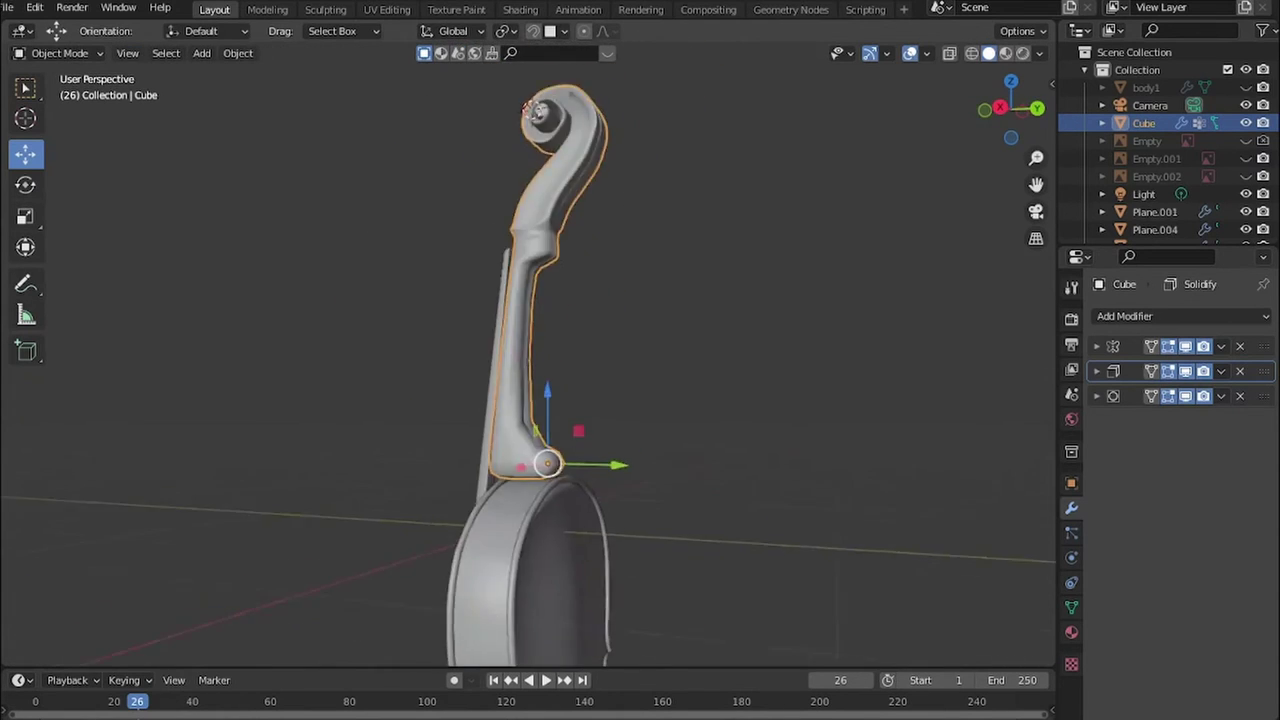
pyautogui.press('Tab')
pyautogui.scroll(4, 540, 400)
pyautogui.moveTo(540, 400)
pyautogui.mouseDown(button='middle')
pyautogui.moveTo(580, 390)
pyautogui.moveTo(560, 380)
pyautogui.moveTo(540, 400)
pyautogui.moveTo(640, 380)
pyautogui.mouseUp(button='middle')
pyautogui.press('Tab')
# - Reposition the top vertex of the thin Plane.001 strip beside the neck
pyautogui.click(1155, 211)
pyautogui.press('Tab')
pyautogui.press('g')
pyautogui.click(472, 283)
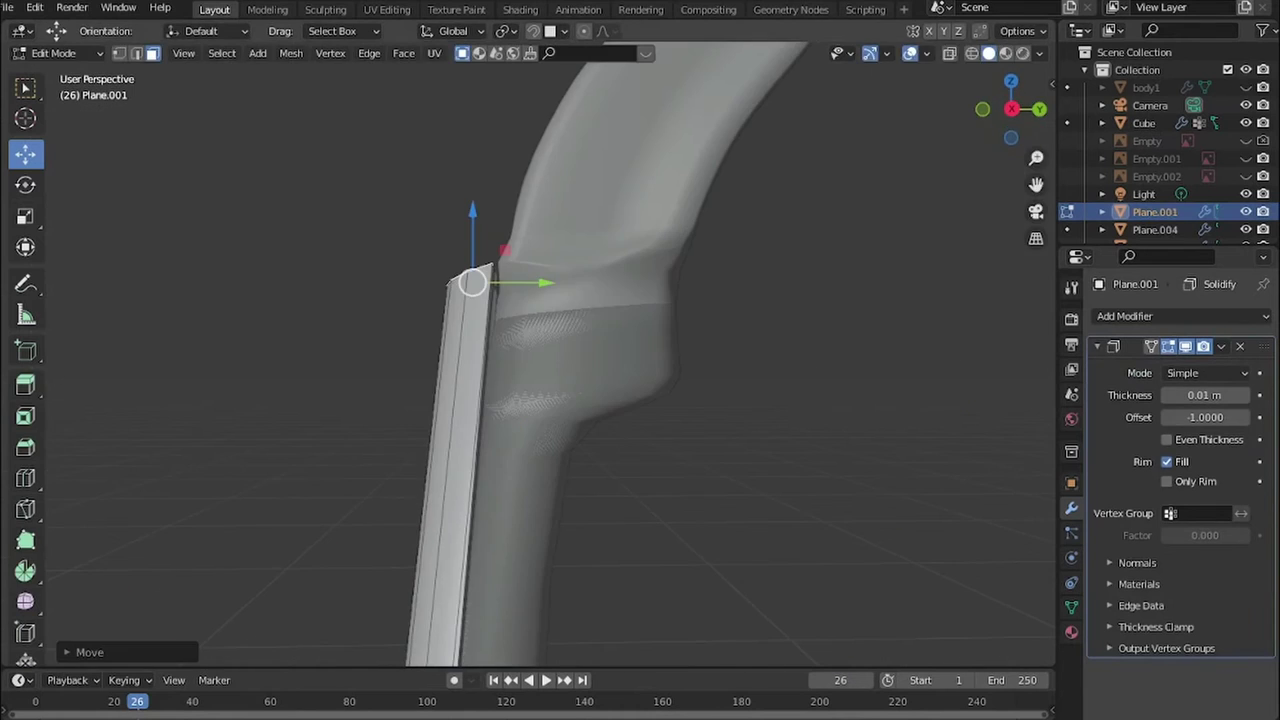
pyautogui.scroll(-3, 540, 360)
pyautogui.moveTo(540, 360); pyautogui.dragTo(580, 320, button='middle')
pyautogui.scroll(3, 550, 300)
# - Back in the neck's Edit Mode, move and edge-slide the heel edges
pyautogui.click(1143, 122)
pyautogui.press('Tab')
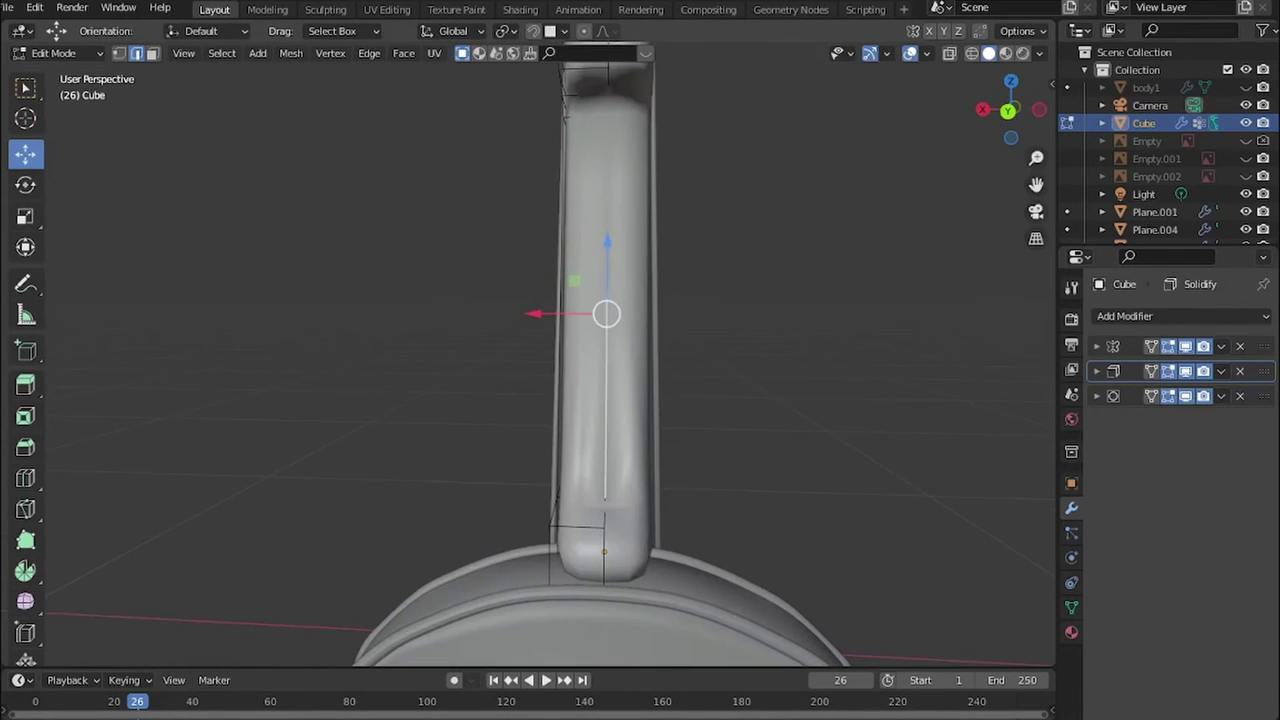
pyautogui.moveTo(600, 360)
pyautogui.mouseDown(button='middle')
pyautogui.moveTo(640, 350)
pyautogui.moveTo(620, 340)
pyautogui.moveTo(640, 350)
pyautogui.moveTo(620, 400)
pyautogui.mouseUp(button='middle')
pyautogui.press('Return')
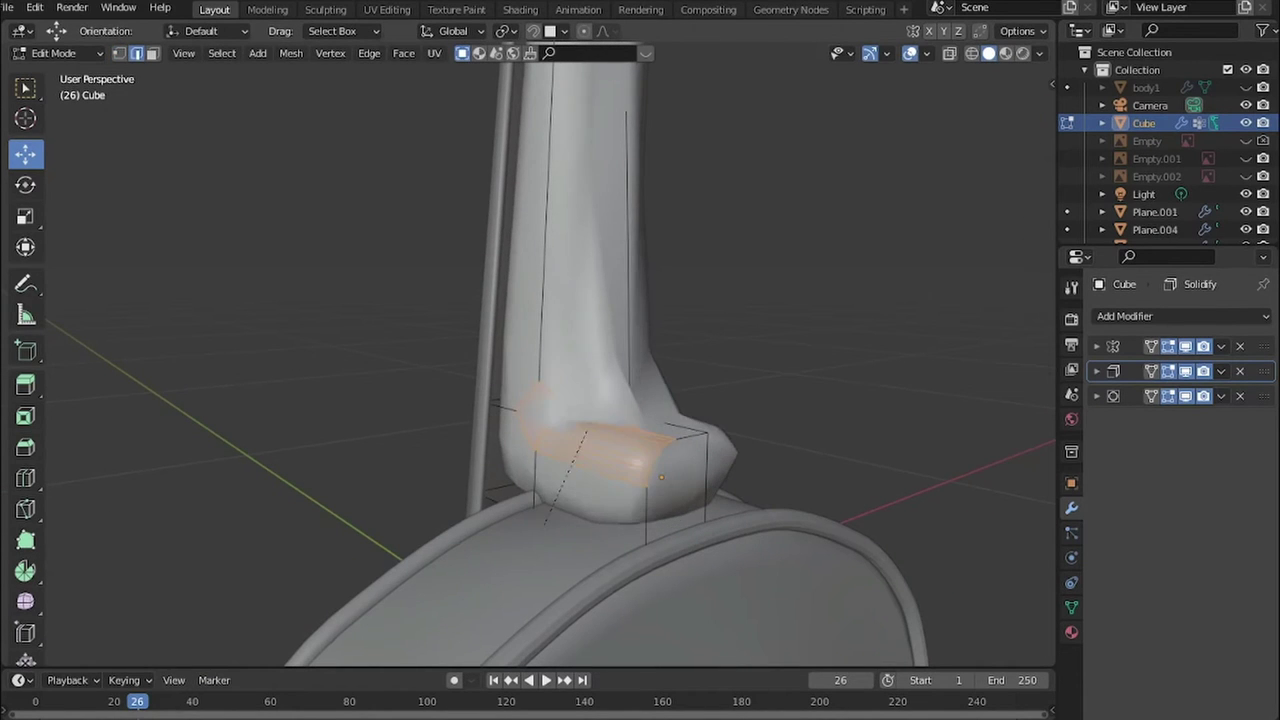
pyautogui.press('Return')
pyautogui.moveTo(660, 453)
pyautogui.mouseDown(button='middle')
pyautogui.moveTo(651, 463)
pyautogui.moveTo(517, 408)
pyautogui.moveTo(558, 443)
pyautogui.moveTo(600, 400)
pyautogui.moveTo(570, 470)
pyautogui.moveTo(600, 500)
pyautogui.moveTo(560, 450)
pyautogui.moveTo(600, 420)
pyautogui.moveTo(558, 391)
pyautogui.moveTo(520, 420)
pyautogui.mouseUp(button='middle')
# - Slide two more edge loops along the heel and move heel edges along the Y axis
pyautogui.press('g')
pyautogui.press('g')
pyautogui.press('Return')
pyautogui.press('g')
pyautogui.press('g')
pyautogui.press('Return')
pyautogui.press('g')
pyautogui.press('y')
# - With the neck isolated, loop-cut a new edge loop around the heel and shift it to reshape it
pyautogui.press('KP_Divide')
pyautogui.click(581, 400)
pyautogui.moveTo(581, 400)
pyautogui.mouseDown(button='middle')
pyautogui.moveTo(670, 493)
pyautogui.moveTo(730, 410)
pyautogui.mouseUp(button='middle')
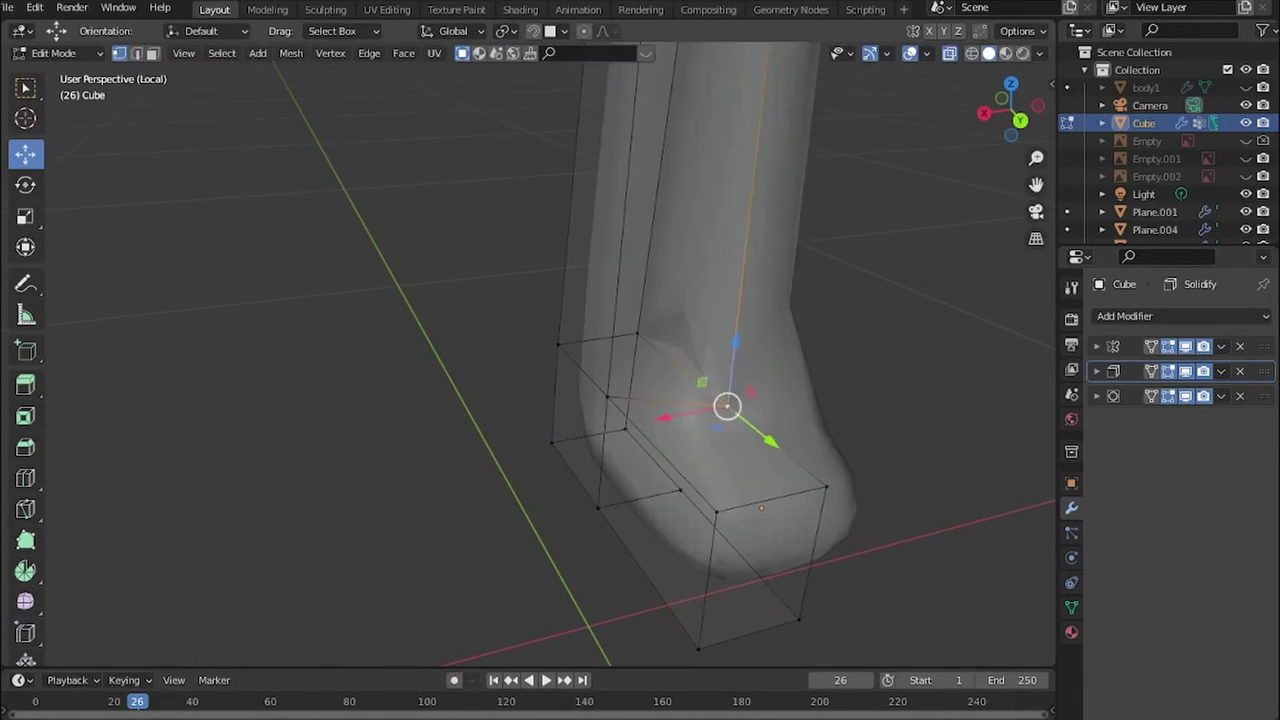
pyautogui.moveTo(730, 410); pyautogui.dragTo(700, 440)
pyautogui.moveTo(606, 434); pyautogui.dragTo(563, 497, button='middle')
pyautogui.press('KP_Divide')
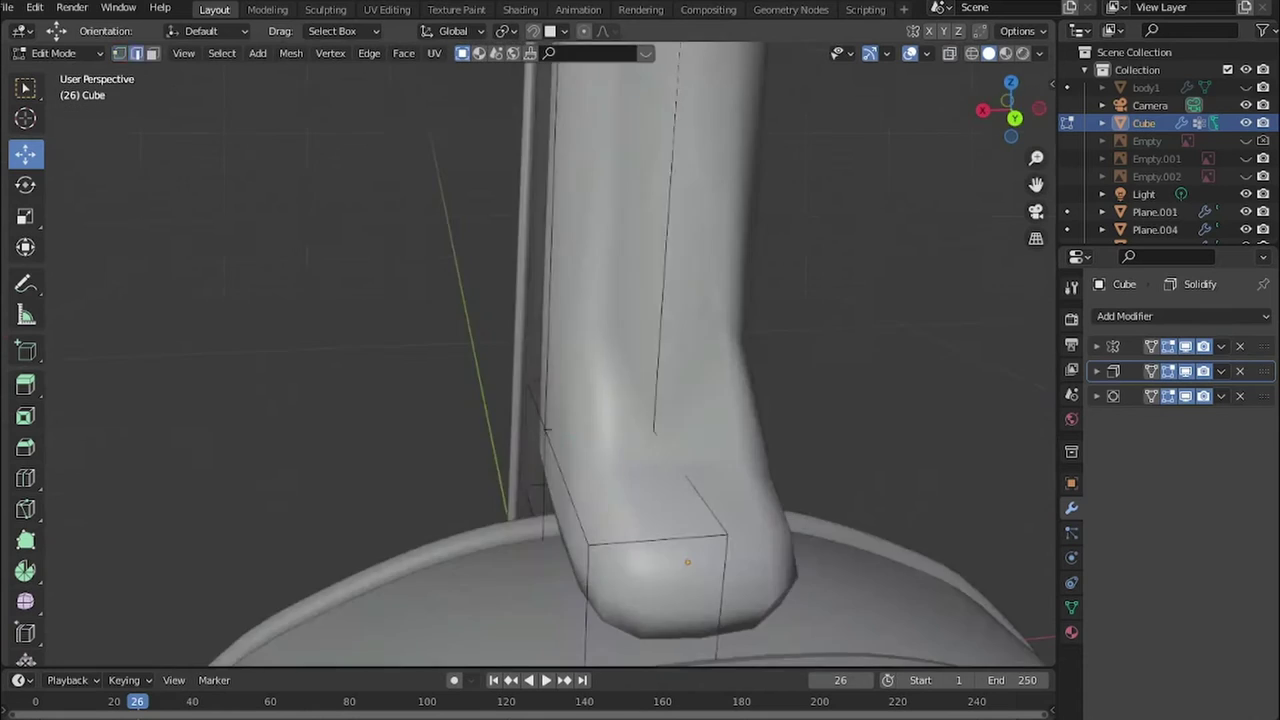
# - In X-ray face mode, scale the heel faces to round the joint corner, then return to Object Mode
pyautogui.press('3')
pyautogui.hotkey('alt', 'z')
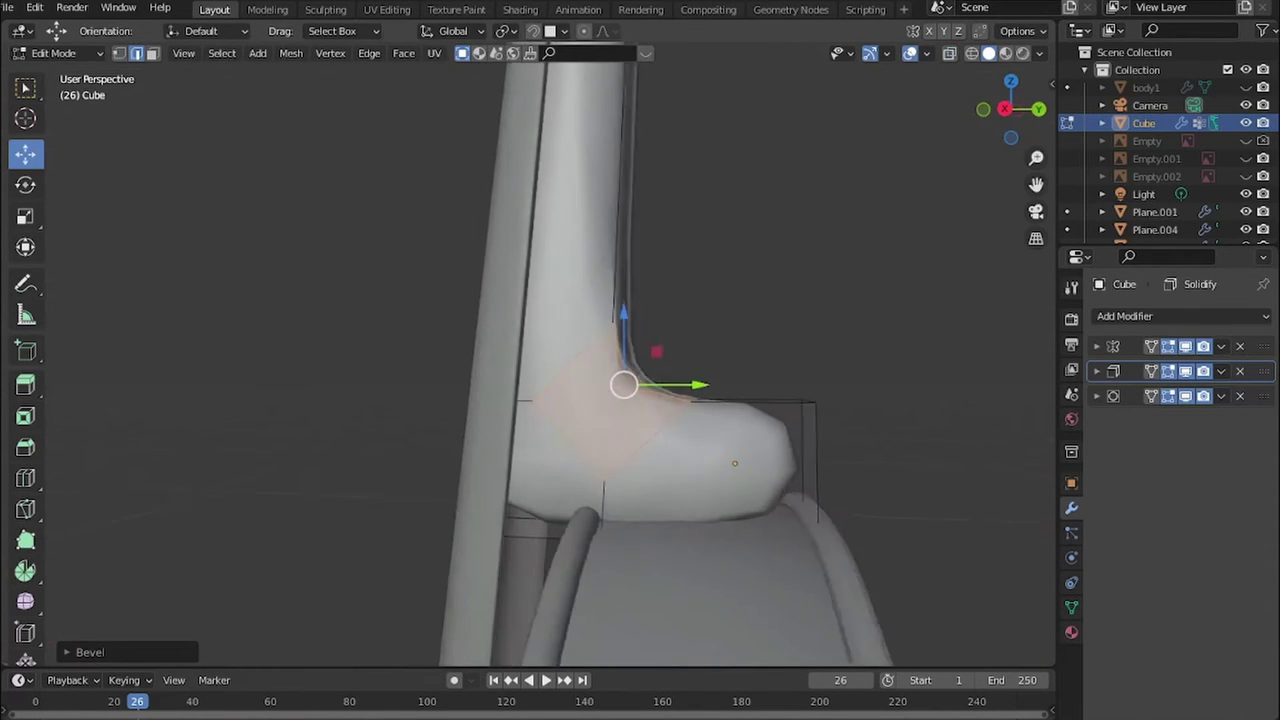
pyautogui.click(757, 600)
pyautogui.moveTo(757, 600); pyautogui.dragTo(700, 560, button='middle')
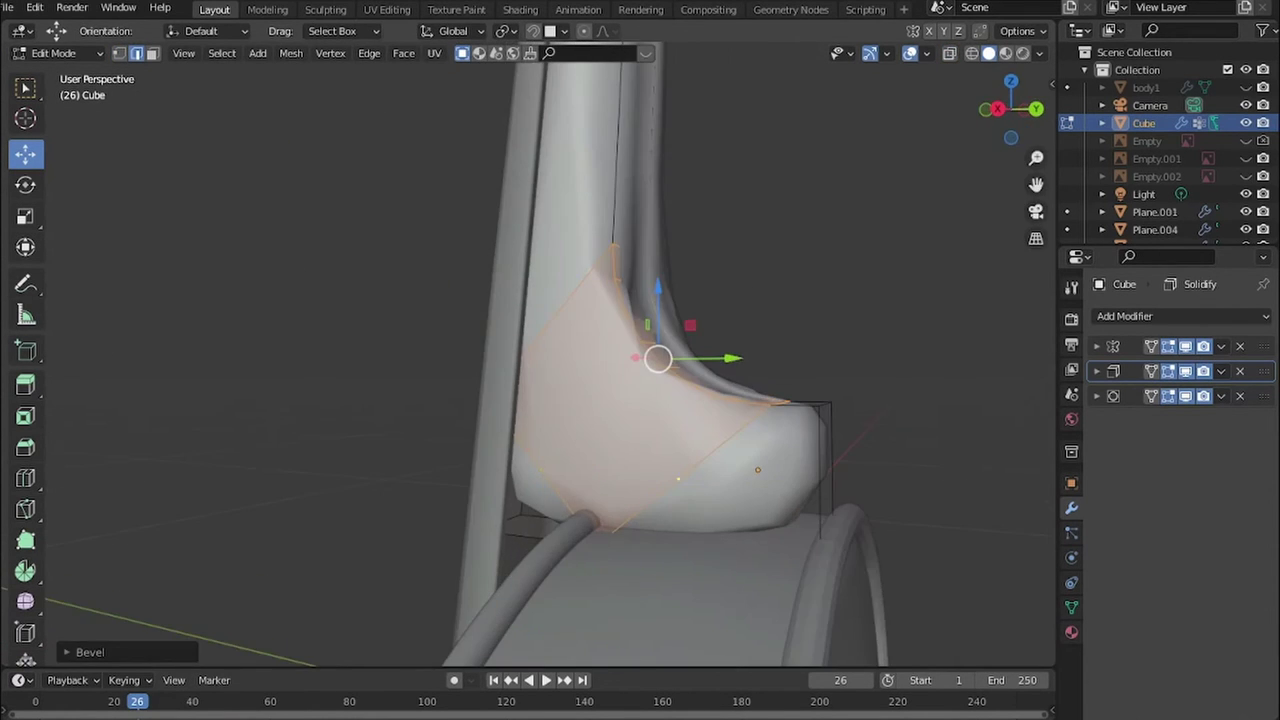
pyautogui.moveTo(640, 400); pyautogui.dragTo(600, 350, button='middle')
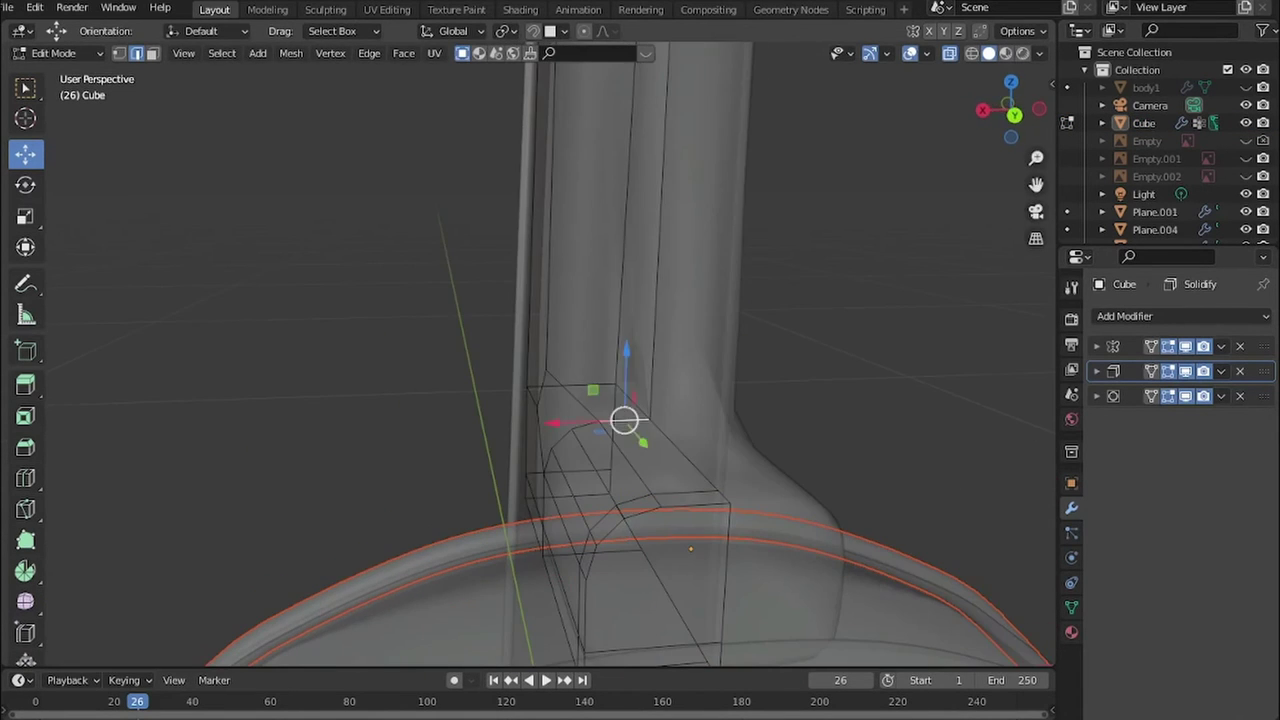
pyautogui.scroll(-5, 623, 399)
pyautogui.press('Tab')
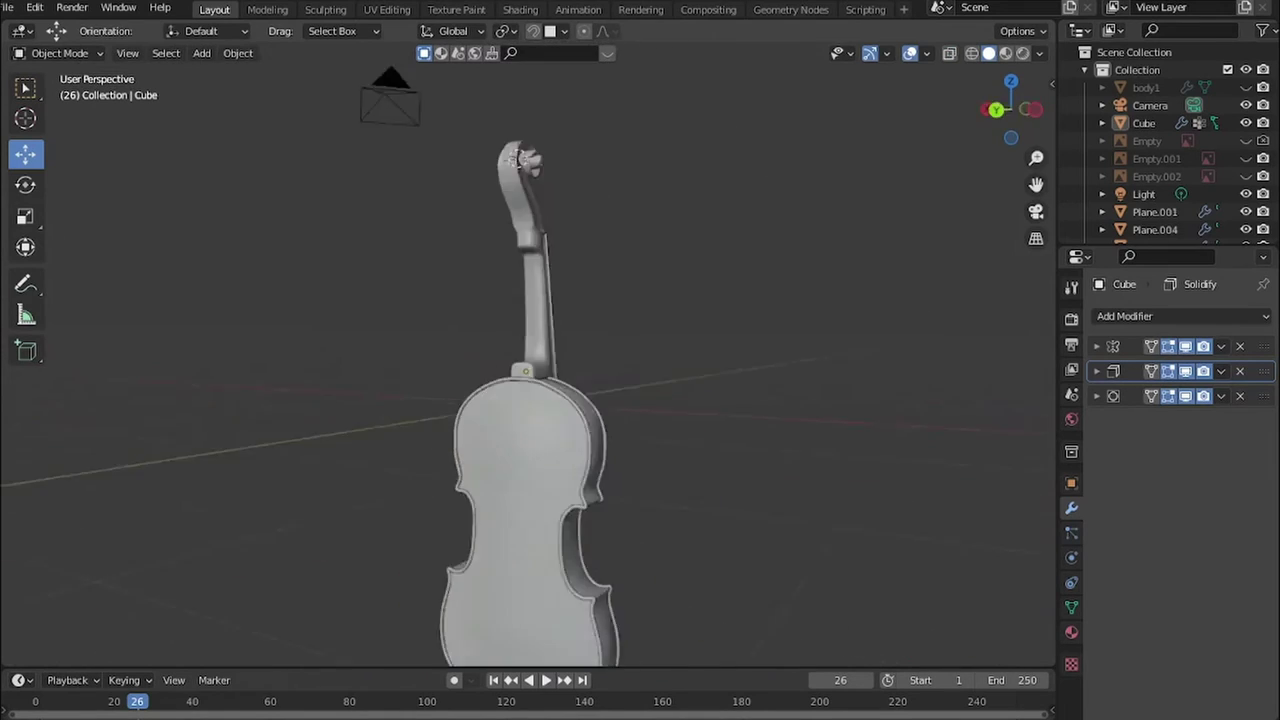
pyautogui.moveTo(623, 399); pyautogui.dragTo(560, 380, button='middle')
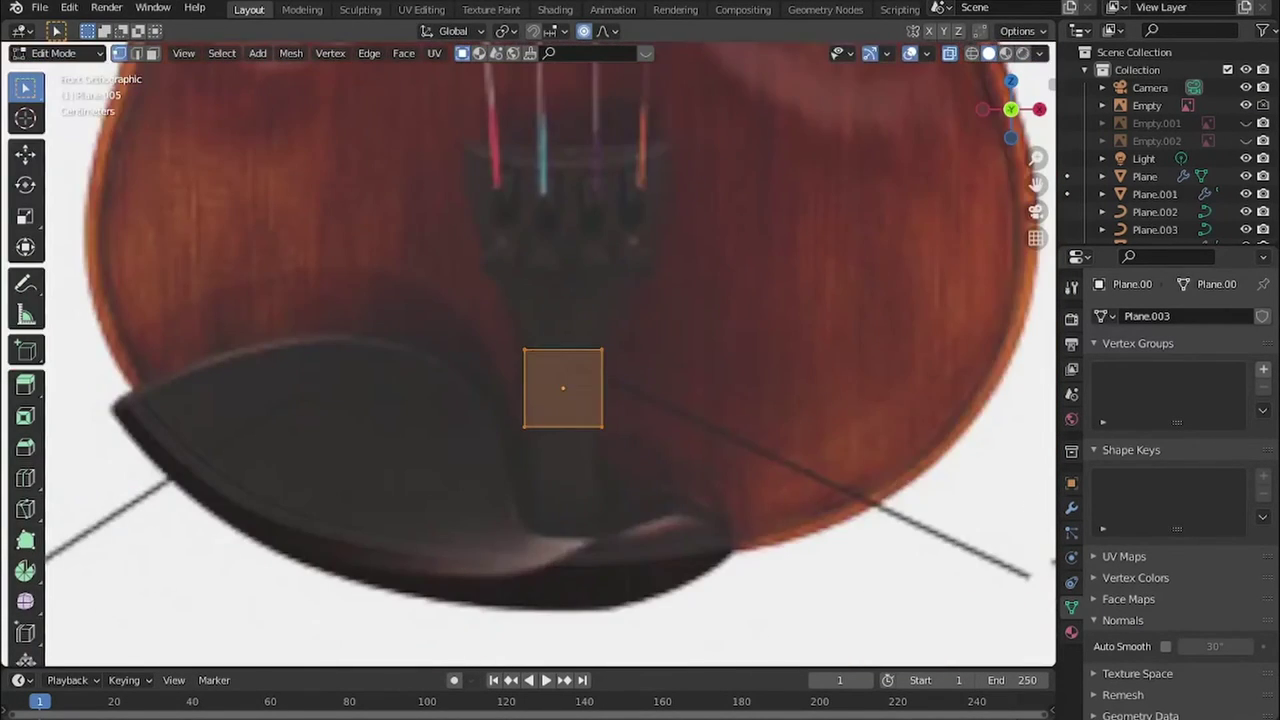
# - Cut the square plane down its centre, delete one half and enable Mirror clipping
pyautogui.hotkey('ctrl', 'r')
pyautogui.click(588, 350)
pyautogui.press('x')
pyautogui.click(457, 566)
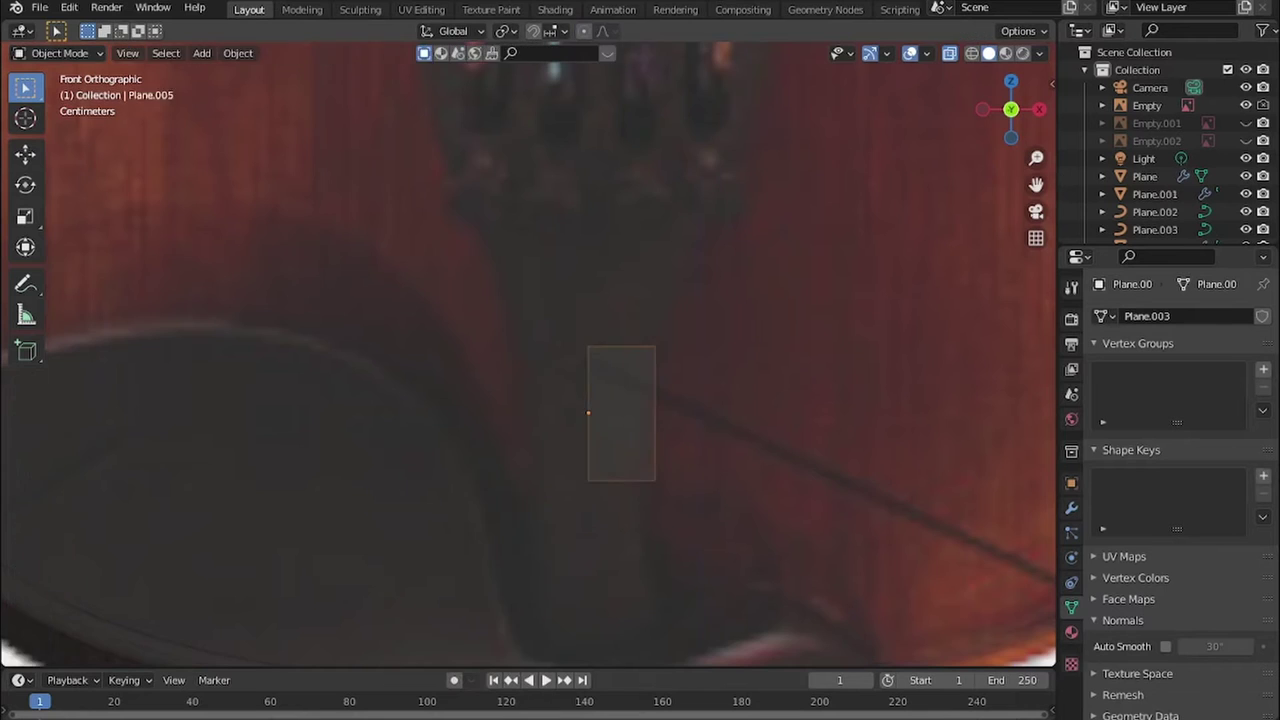
pyautogui.keyDown('shift'); pyautogui.click(525, 517); pyautogui.keyUp('shift')
pyautogui.keyDown('shift'); pyautogui.moveTo(553, 461); pyautogui.dragTo(563, 347, button='middle'); pyautogui.keyUp('shift')
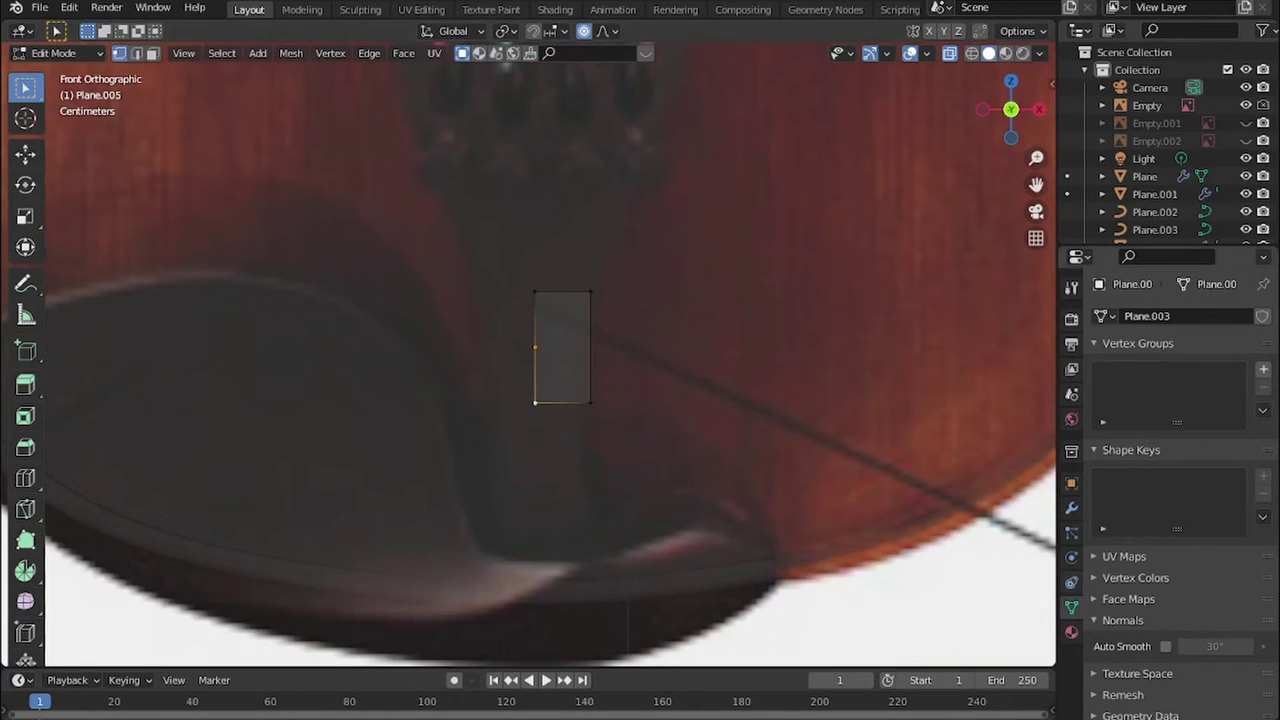
pyautogui.click(1166, 458)
pyautogui.scroll(1, 549, 355)
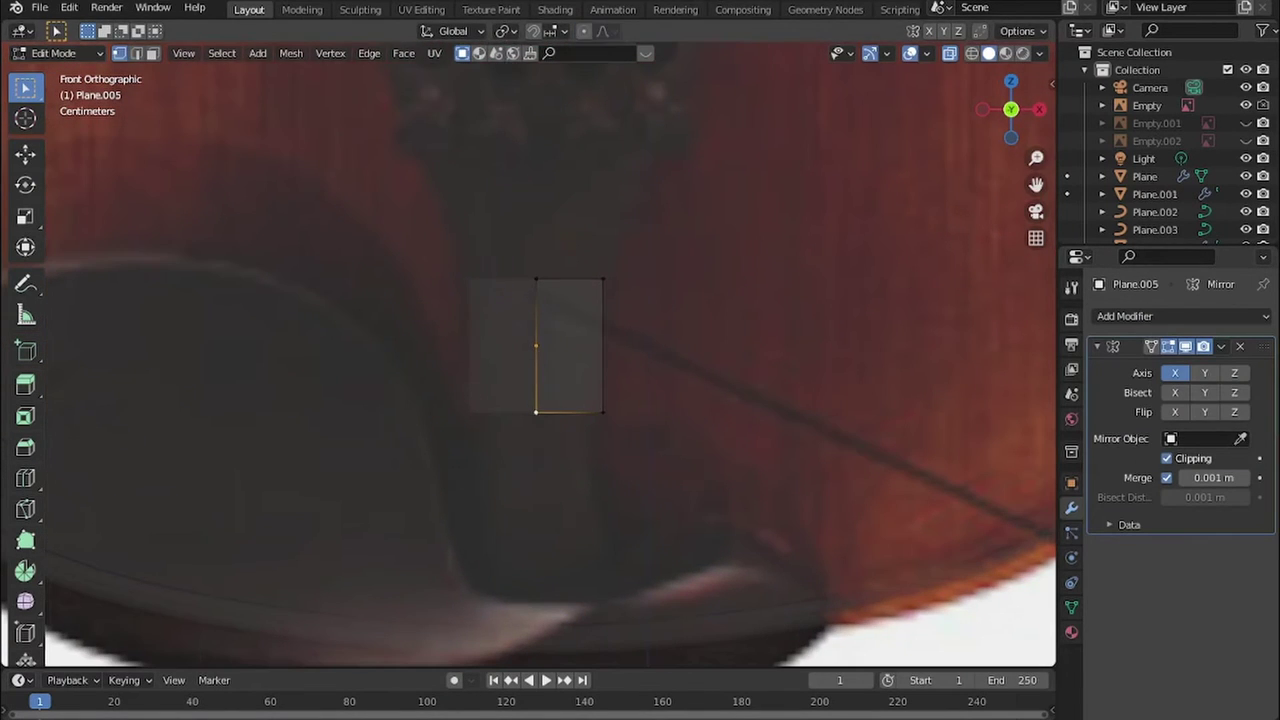
# - Extrude the half-plane's edges up along the tapered tailpiece to its top
pyautogui.moveTo(600, 530); pyautogui.dragTo(590, 540)
pyautogui.keyDown('shift'); pyautogui.moveTo(560, 350); pyautogui.dragTo(547, 530, button='middle'); pyautogui.keyUp('shift')
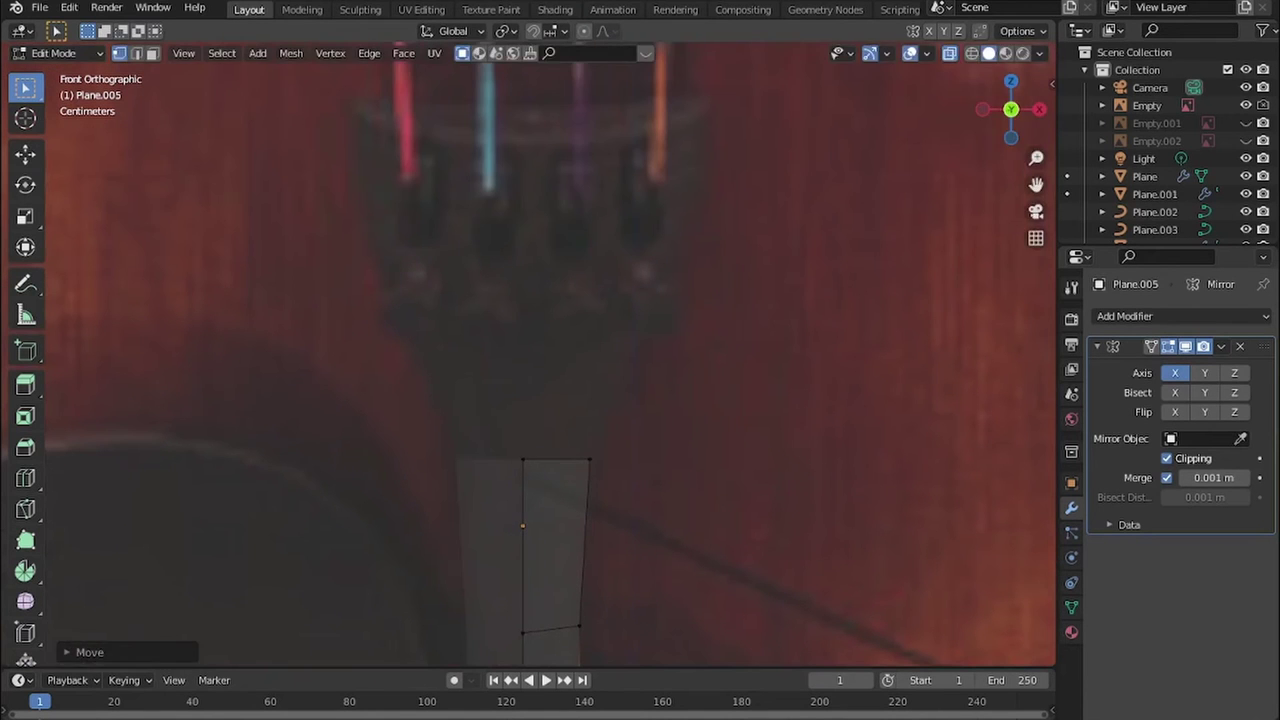
pyautogui.click(650, 323)
pyautogui.press('f')
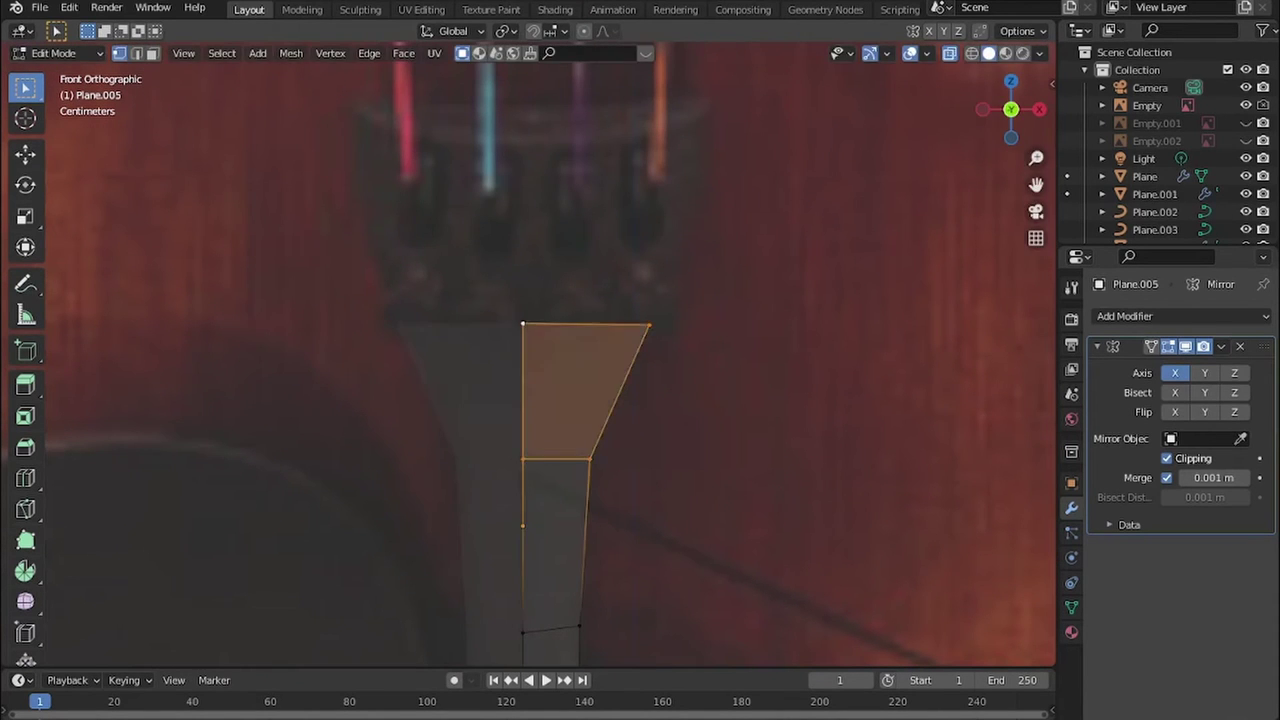
pyautogui.press('e')
pyautogui.click(703, 111)
pyautogui.scroll(-3, 600, 350)
pyautogui.scroll(2, 600, 350)
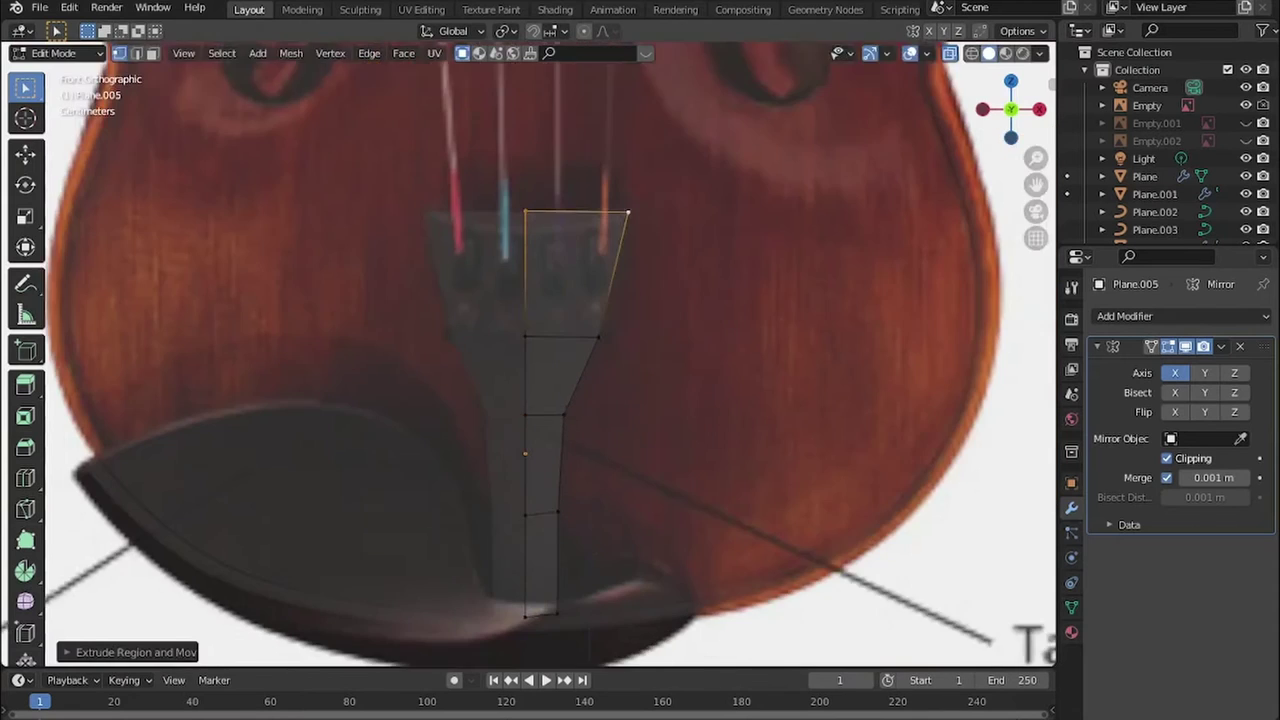
# - Add three vertical loop cuts and a Subdivision Surface modifier to smooth the outline
pyautogui.hotkey('ctrl', 'r')
pyautogui.click(535, 420)
pyautogui.click(530, 430)
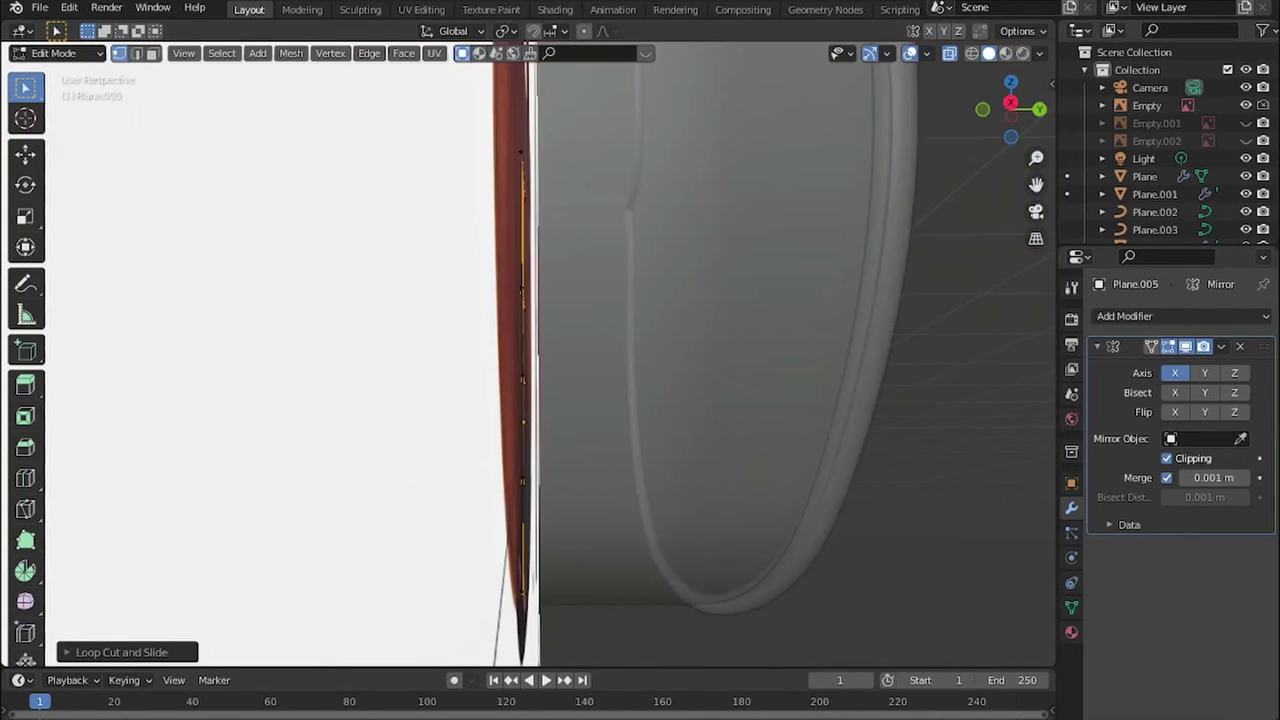
pyautogui.press('Tab')
pyautogui.click(1180, 316)
pyautogui.click(908, 698)
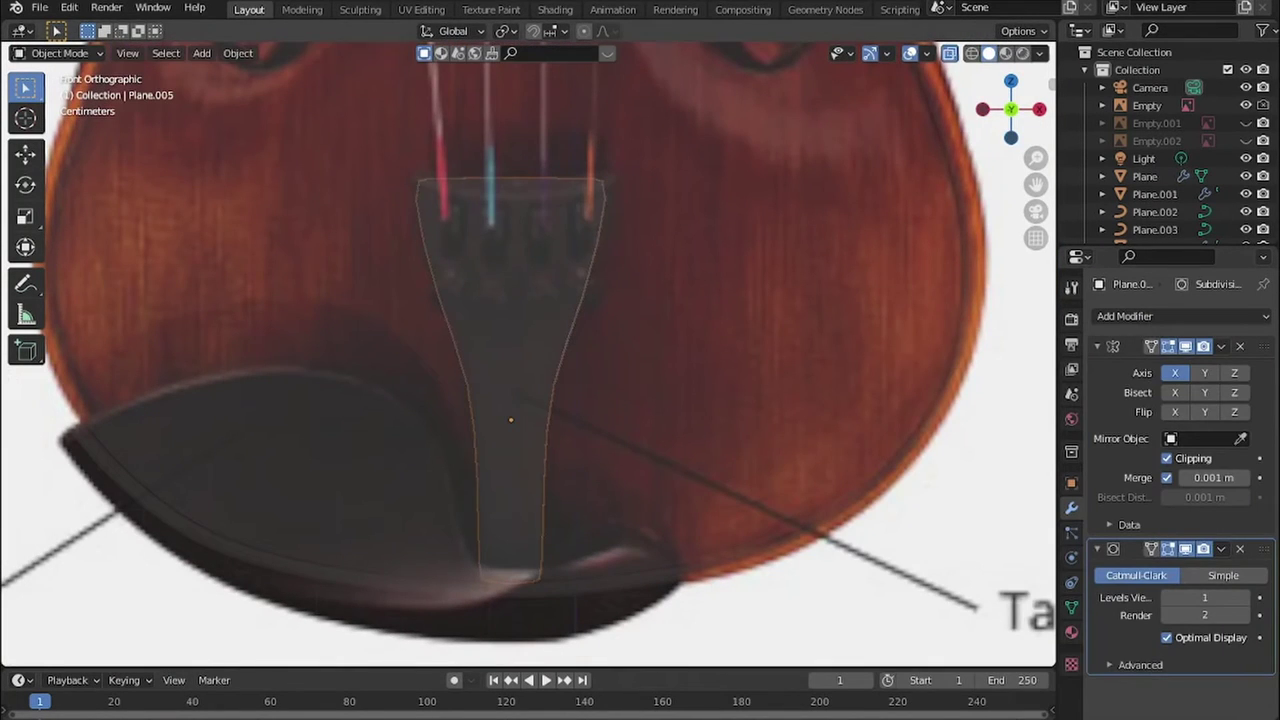
pyautogui.press('Tab')
pyautogui.press('n')
pyautogui.press('Tab')
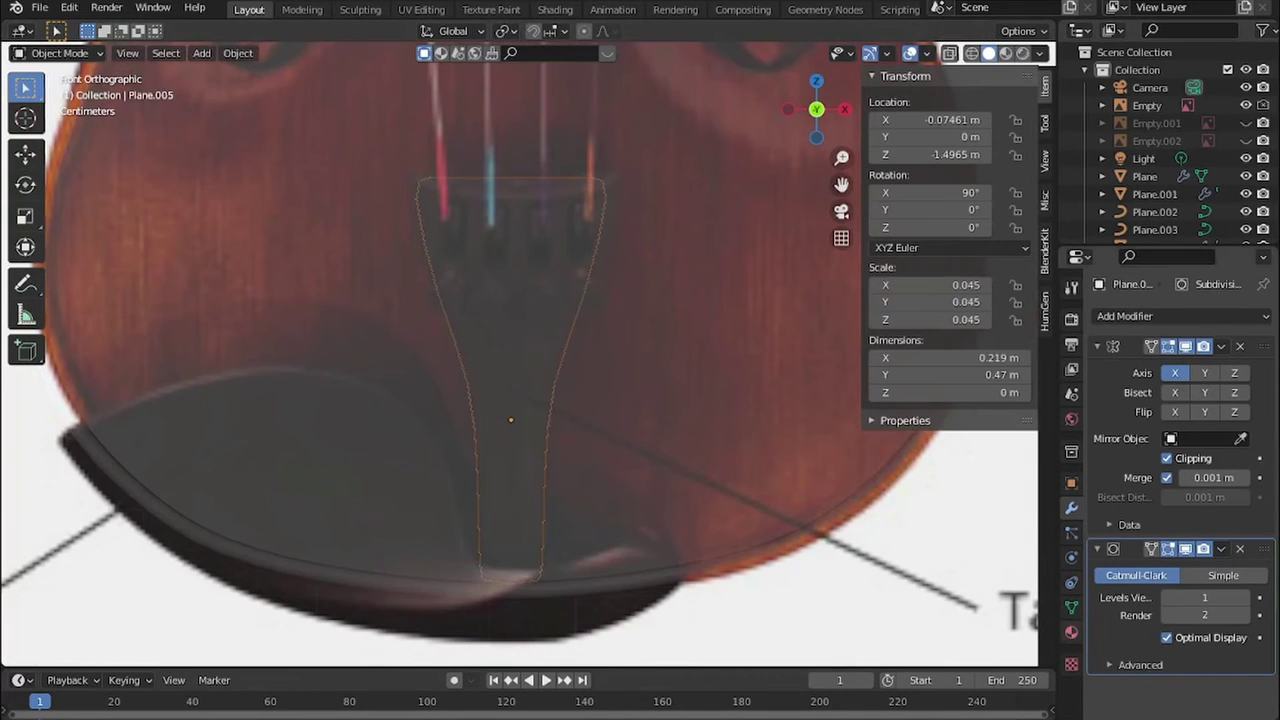
# - Lower the reference image Empty's opacity to make it more translucent
pyautogui.click(1147, 105)
pyautogui.click(1071, 557)
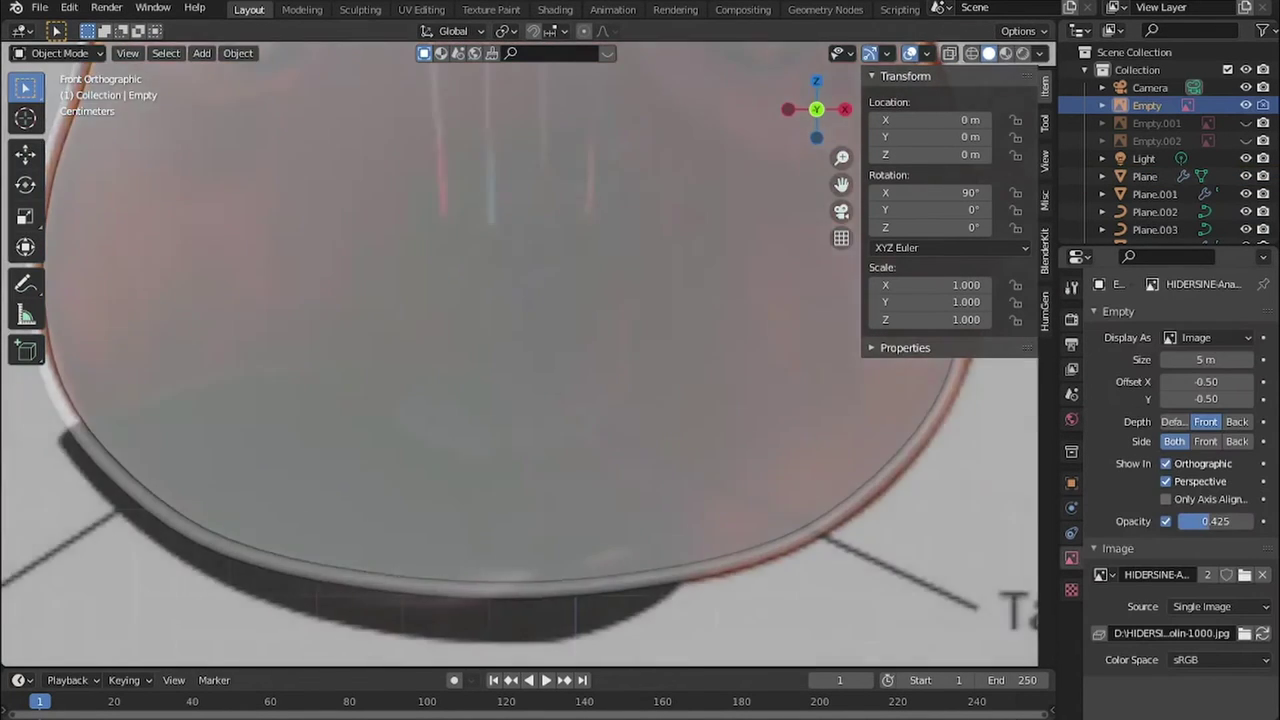
pyautogui.moveTo(1216, 521); pyautogui.dragTo(1200, 521)
pyautogui.scroll(-2, 1160, 170)
# - Move Plane.005 to Y −0.5255 m in front of the body, then reduce image opacity further
pyautogui.click(1155, 227)
pyautogui.press('KP_3')
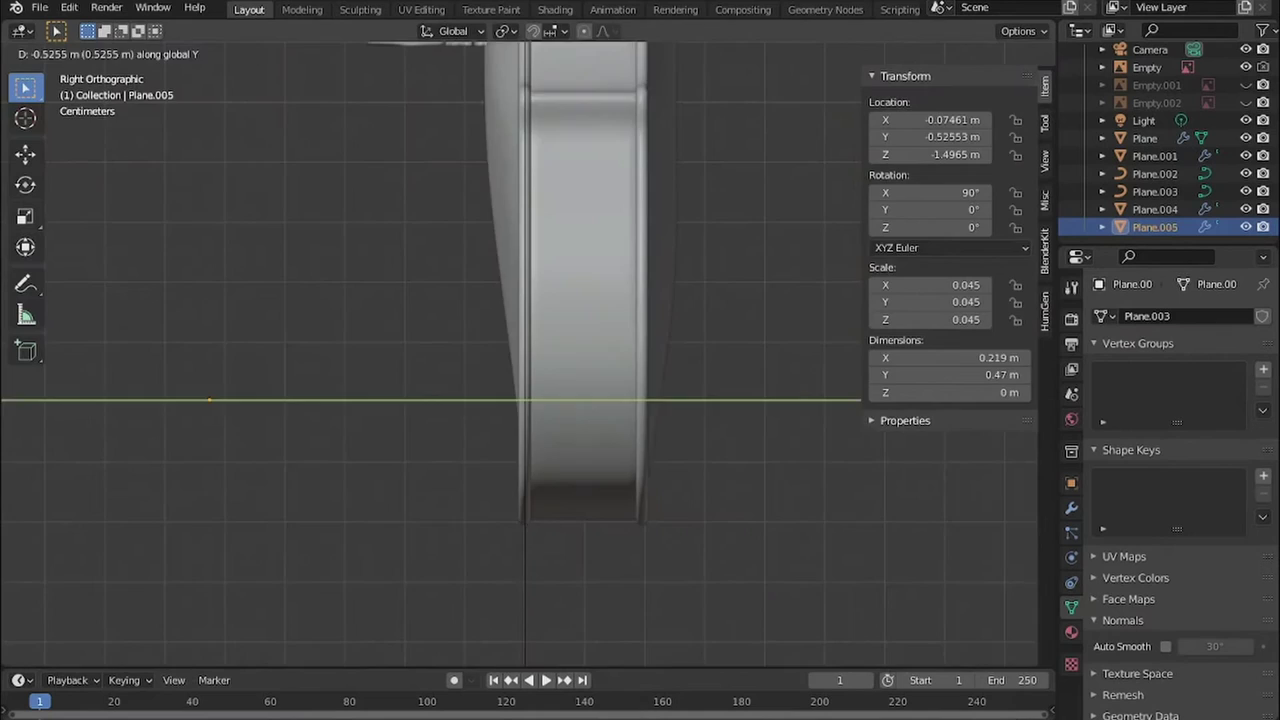
pyautogui.press('Return')
pyautogui.press('KP_1')
pyautogui.click(1147, 67)
pyautogui.moveTo(1216, 521); pyautogui.dragTo(1204, 521)
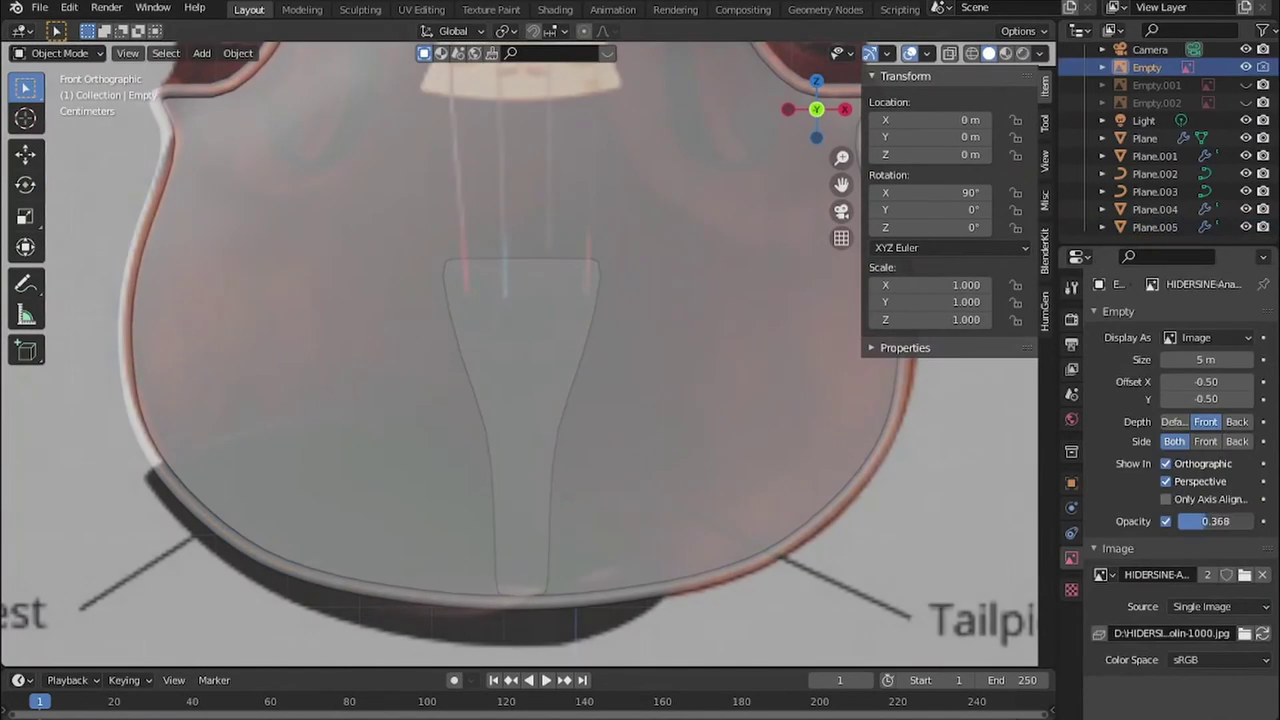
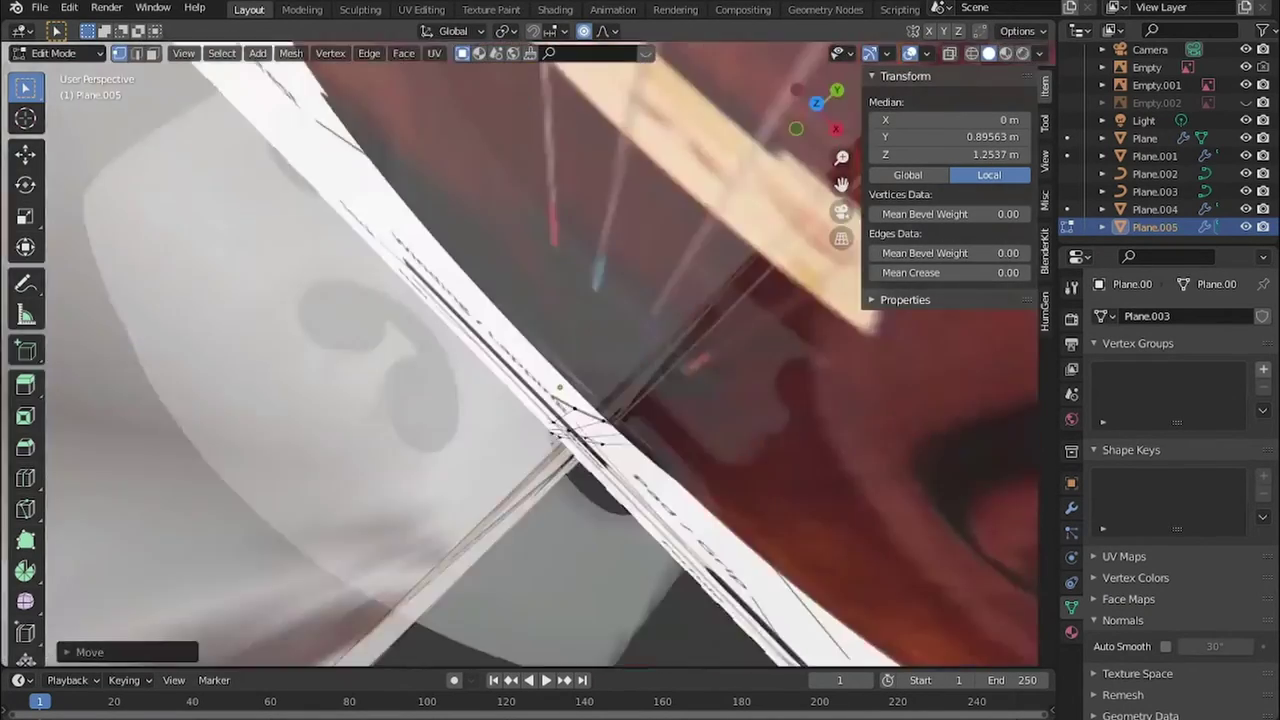
# - Nudge the tailpiece's lower vertices along Y, subdivide with 3 cuts, and select the top edge path
pyautogui.press('g')
pyautogui.press('y')
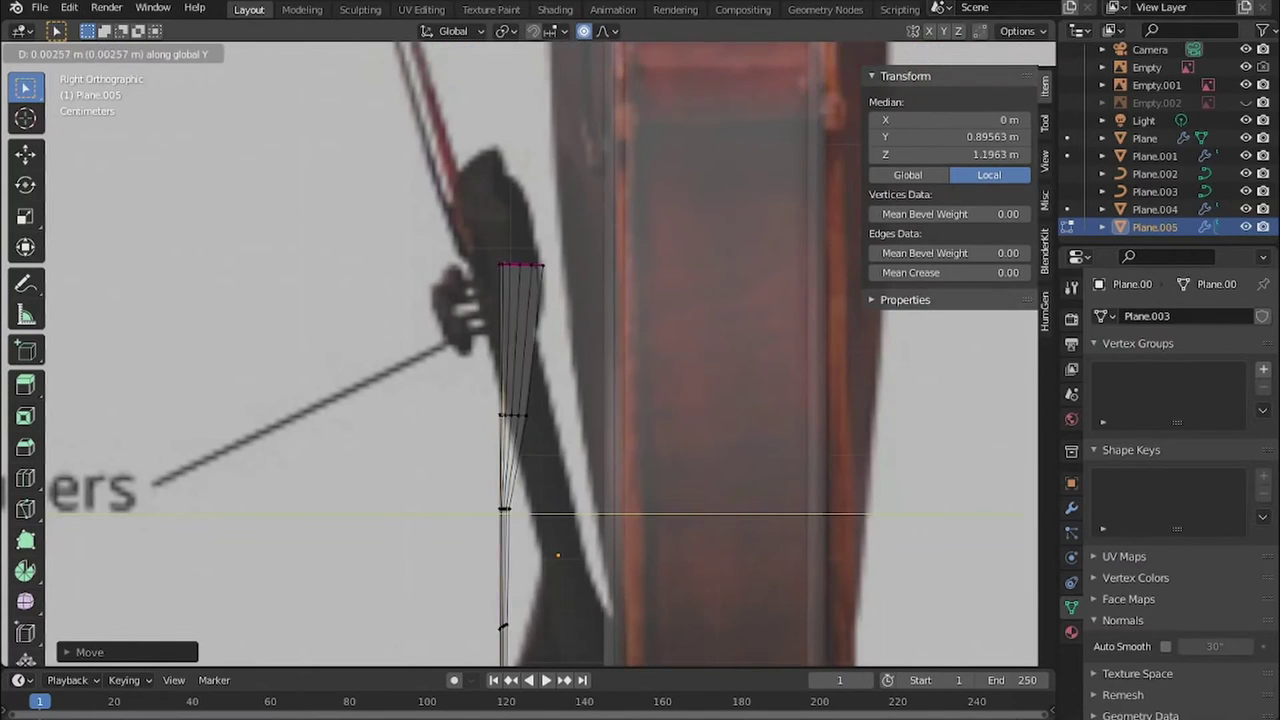
pyautogui.press('g')
pyautogui.press('y')
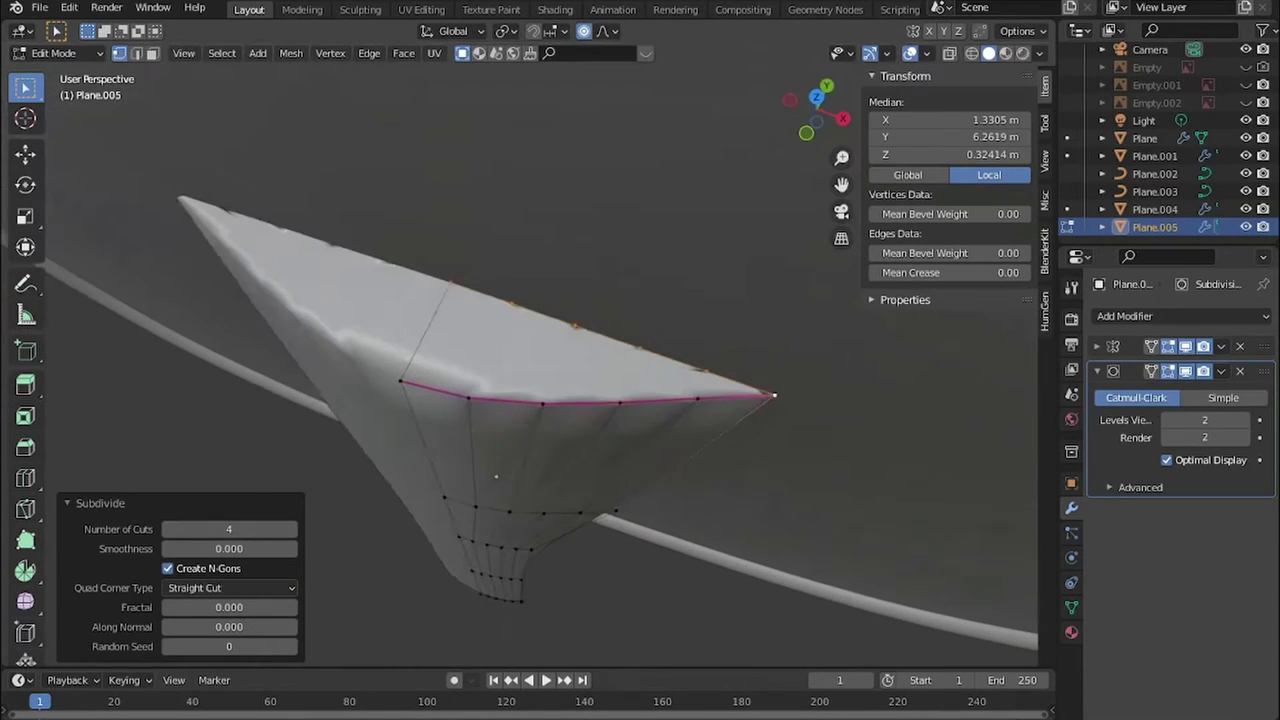
pyautogui.click(167, 529)
pyautogui.keyDown('ctrl'); pyautogui.click(380, 411); pyautogui.keyUp('ctrl')
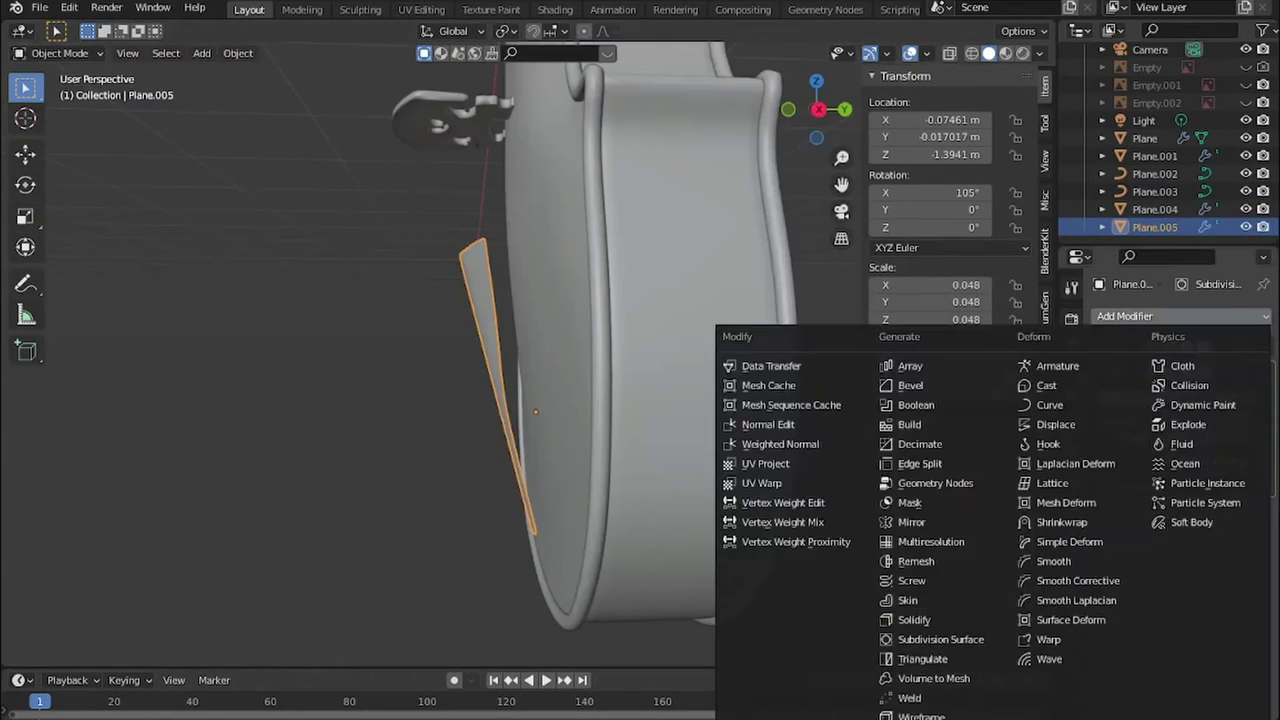
# - Add a Solidify modifier and delete two faces to cut oval holes near the top
pyautogui.click(975, 583)
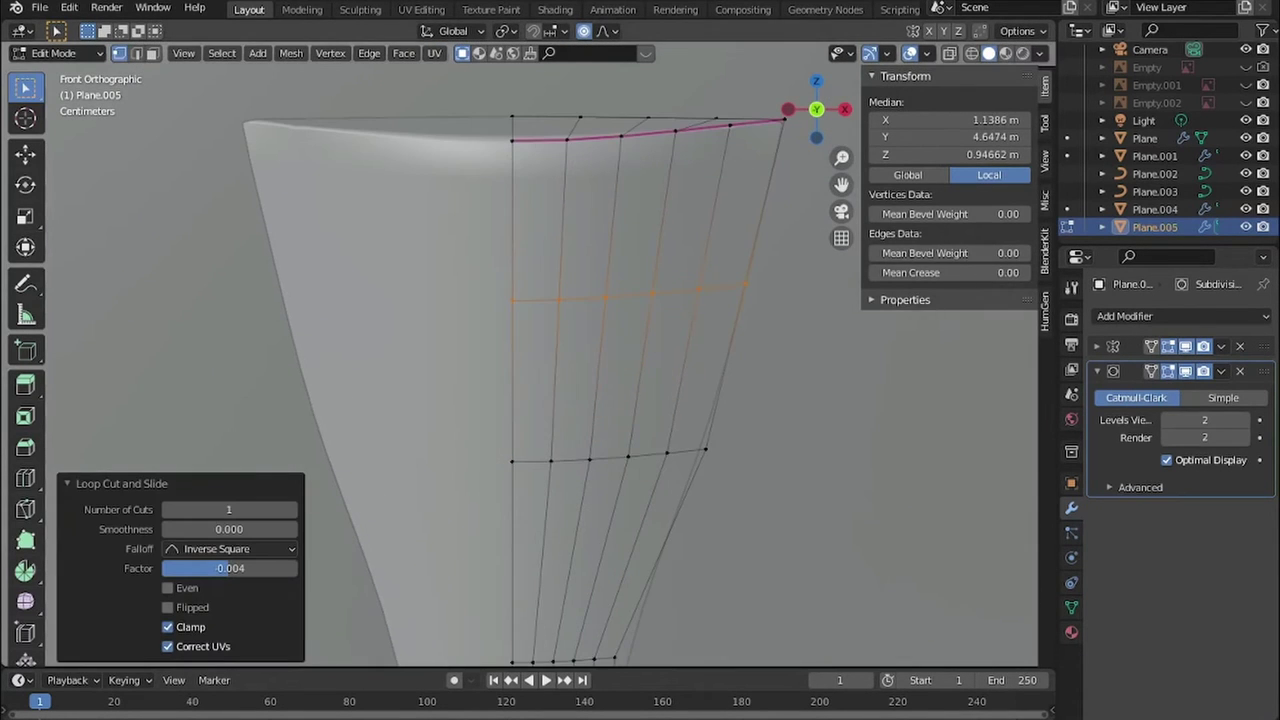
pyautogui.press('x')
pyautogui.press('Return')
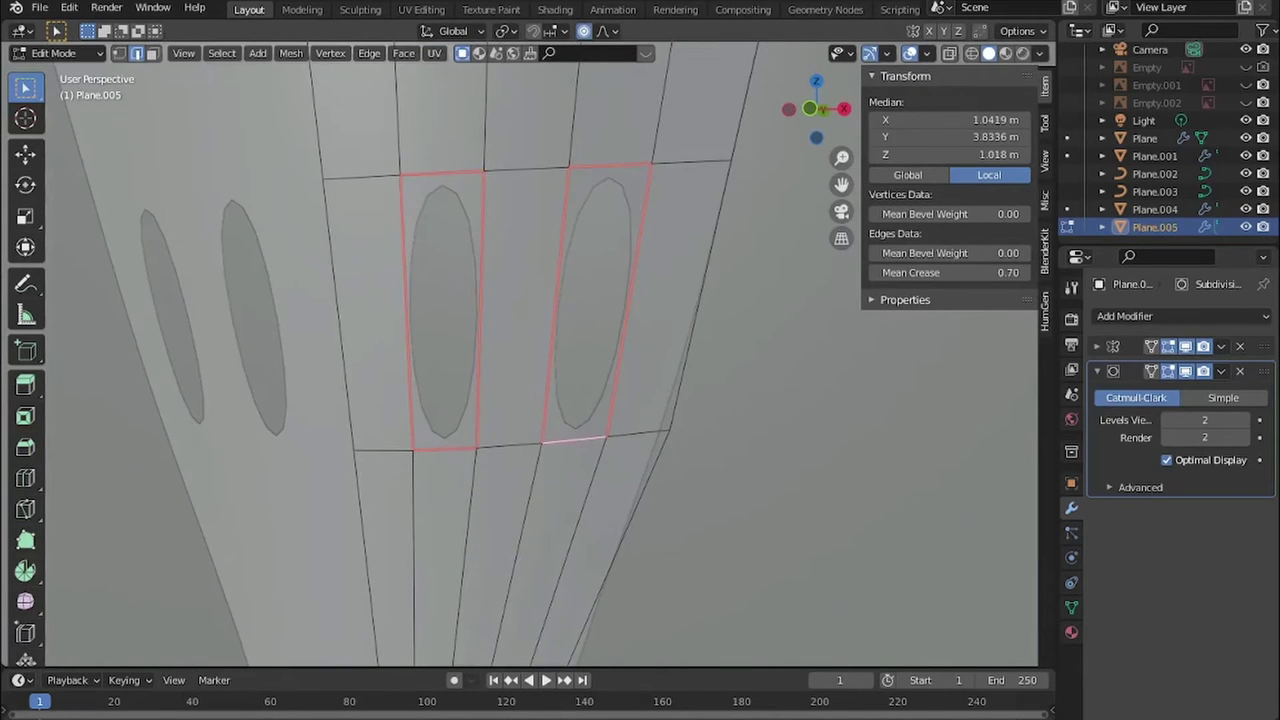
# - Set the slot edges' mean crease to 0.27 and slide in a new edge loop near the top
pyautogui.moveTo(950, 272); pyautogui.dragTo(900, 272)
pyautogui.hotkey('ctrl', 'r')
pyautogui.press('g')
pyautogui.press('g')
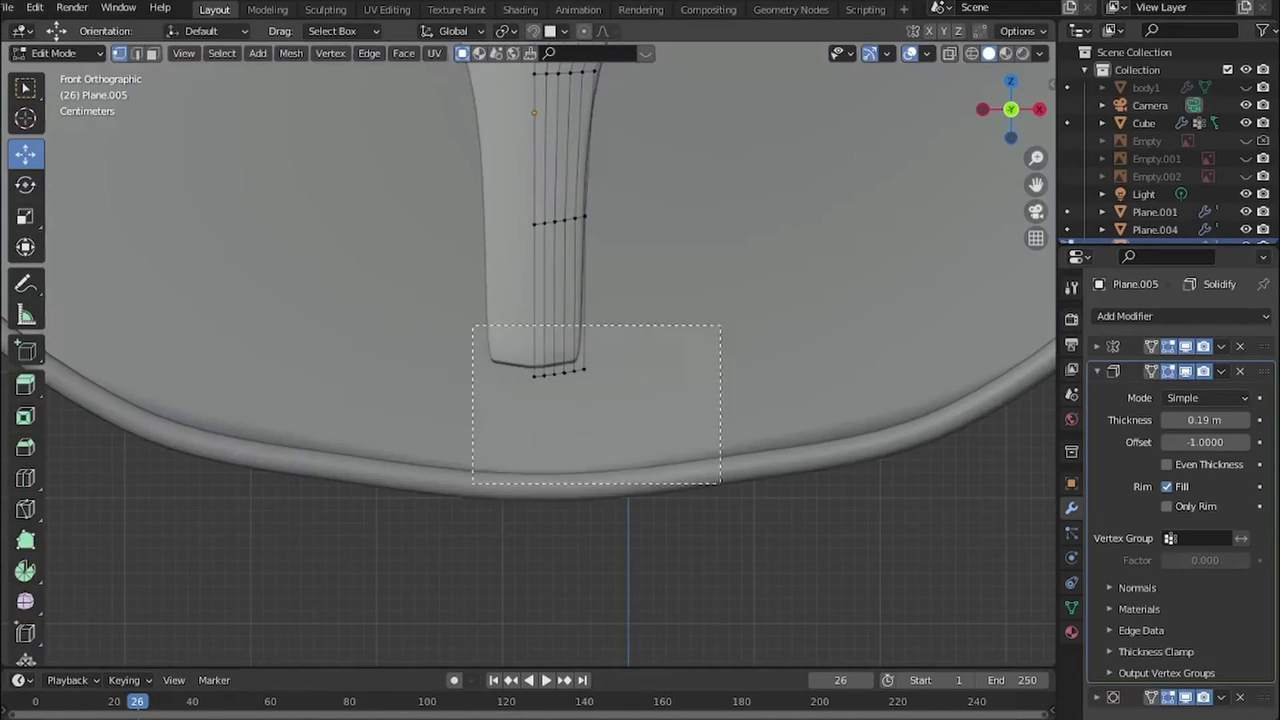
# - Box-select the tailpiece's bottom vertices and reposition them in side view
pyautogui.moveTo(720, 484); pyautogui.dragTo(720, 484)
pyautogui.press('KP_3')
pyautogui.press('g')
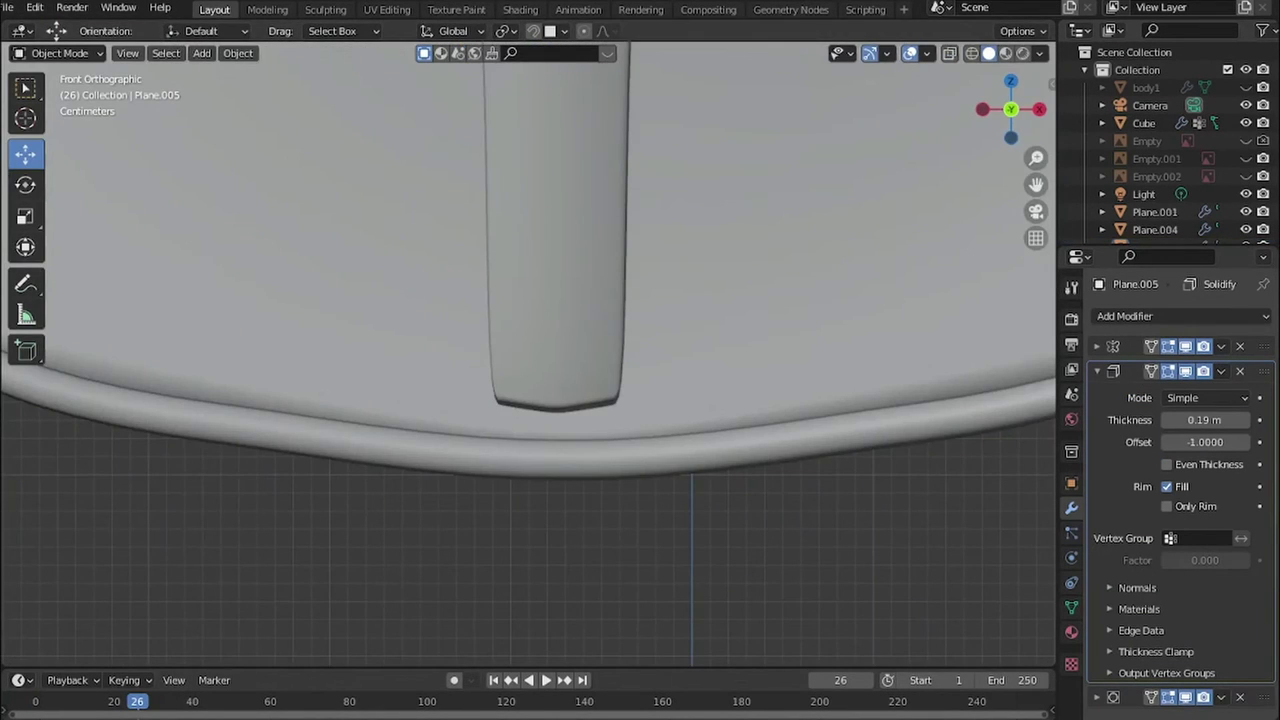
# - Add a NURBS path and move it down under the tailpiece
pyautogui.hotkey('shift', 'a')
pyautogui.click(686, 469)
pyautogui.press('g')
pyautogui.press('z')
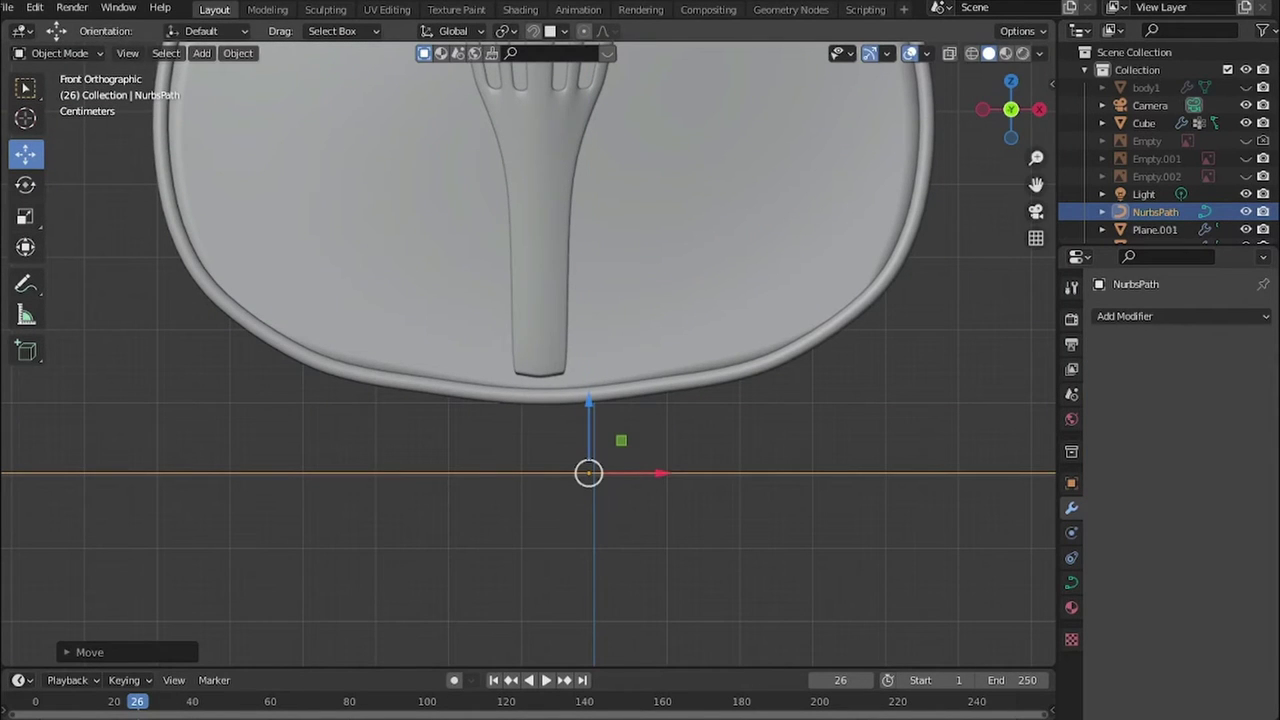
pyautogui.scroll(3, 528, 354)
pyautogui.scroll(2, 528, 354)
pyautogui.press('KP_3')
pyautogui.press('g')
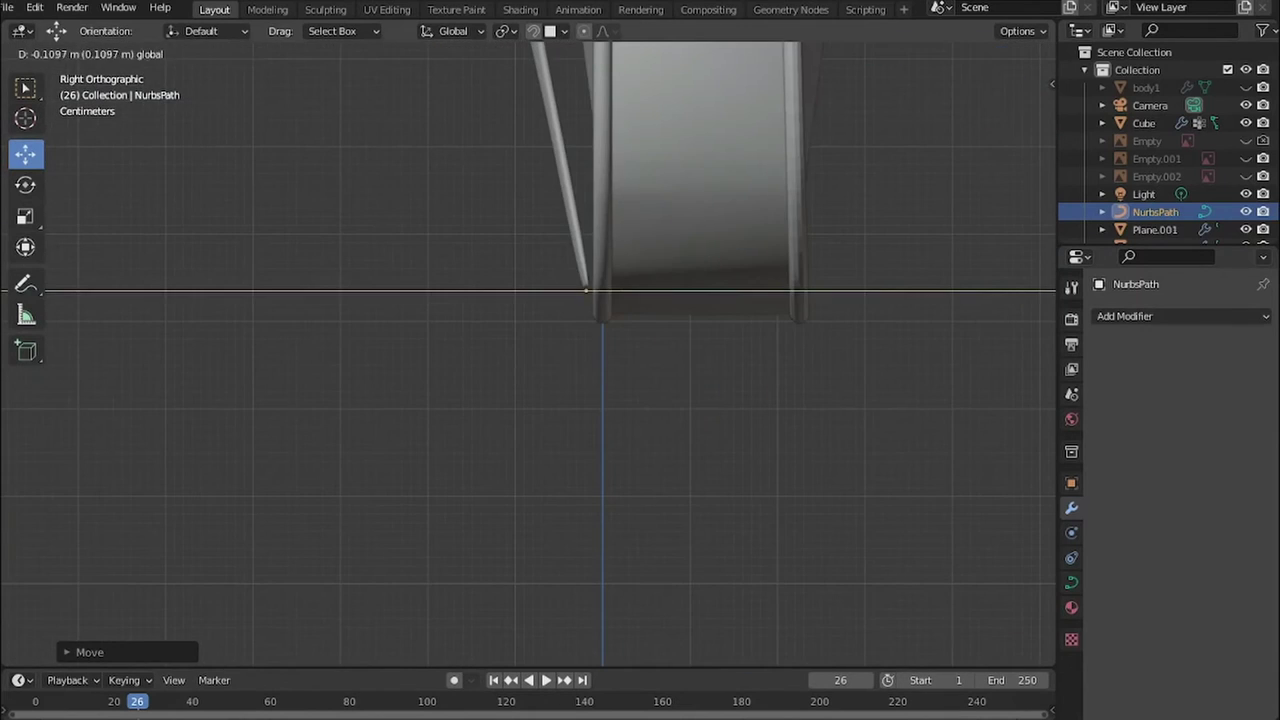
pyautogui.press('Return')
pyautogui.press('KP_1')
# - Shift the path's points along Y and bend its bottom end with proportional editing
pyautogui.press('Tab')
pyautogui.press('g')
pyautogui.press('y')
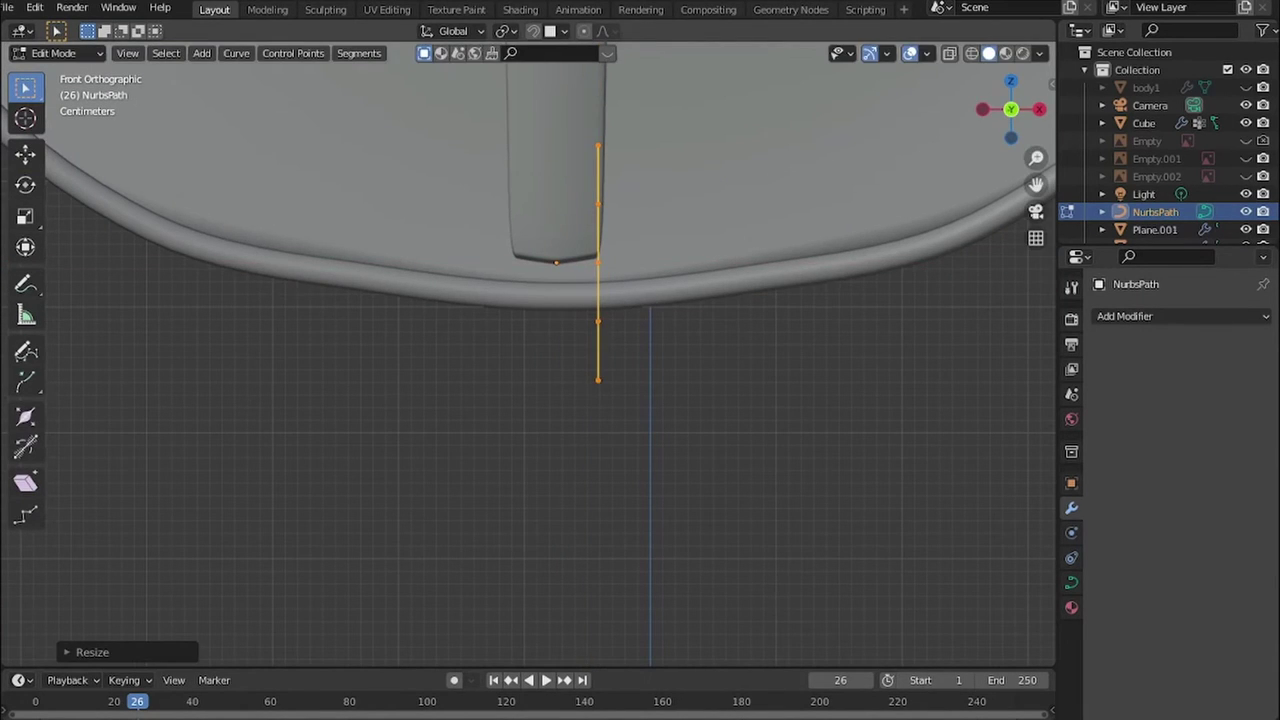
pyautogui.press('KP_3')
pyautogui.press('Return')
pyautogui.press('KP_3')
pyautogui.click(672, 572)
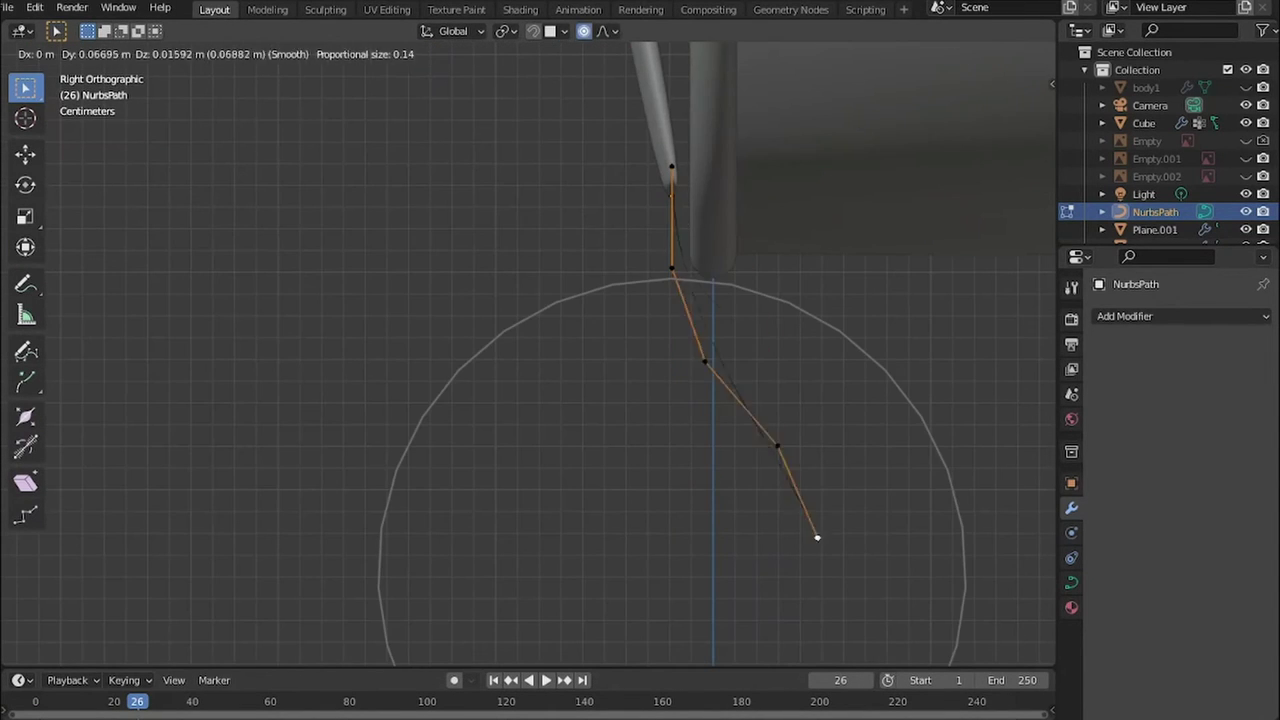
pyautogui.press('g')
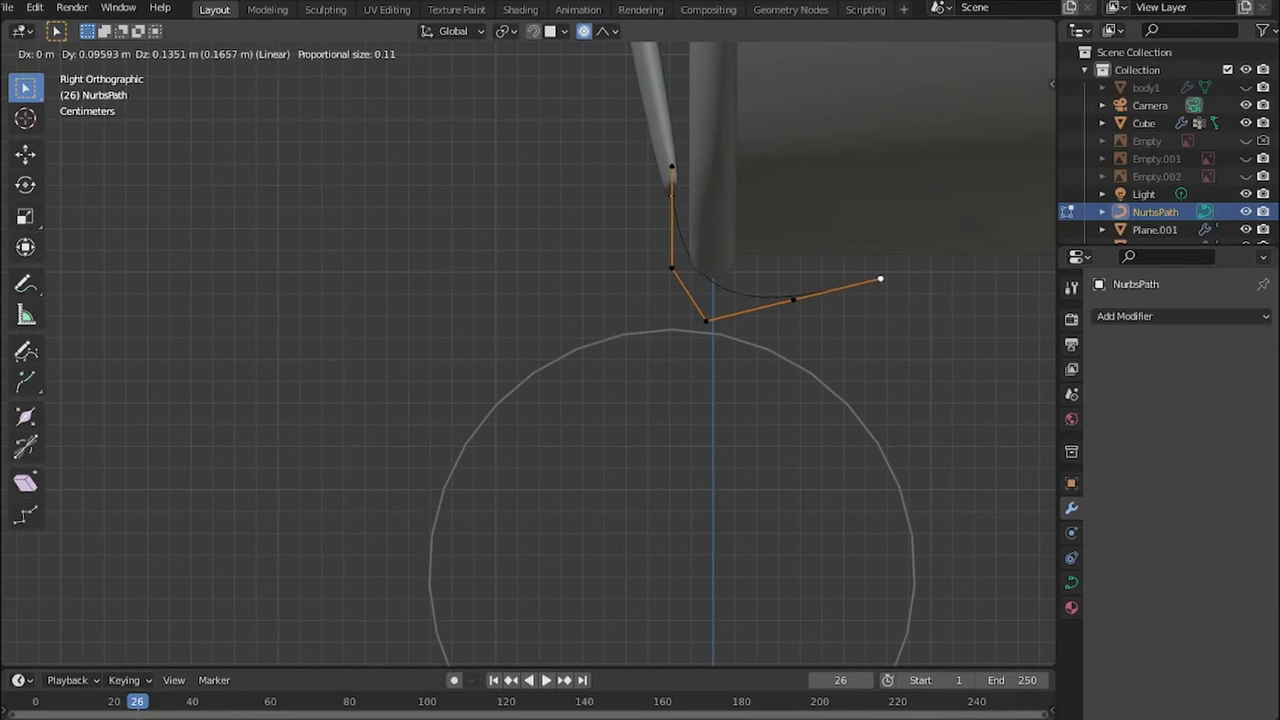
pyautogui.press('Return')
pyautogui.press('ctrl+KP_7')
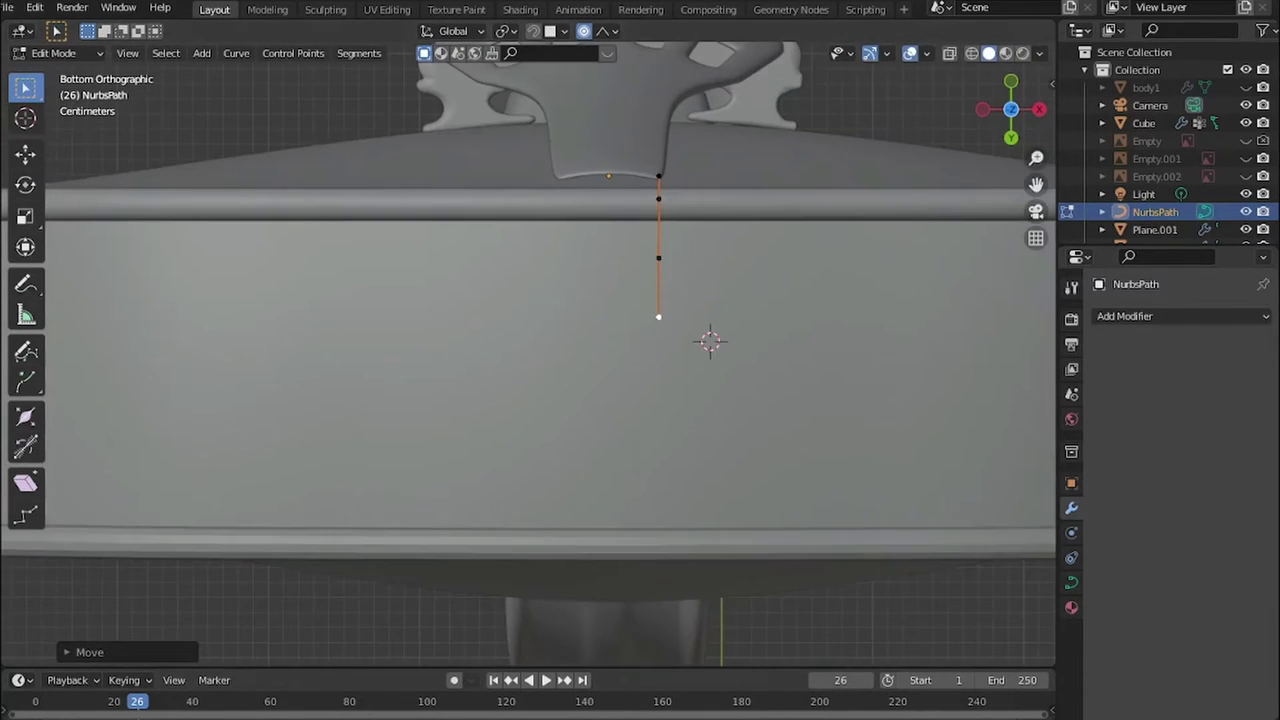
pyautogui.scroll(1, 528, 356)
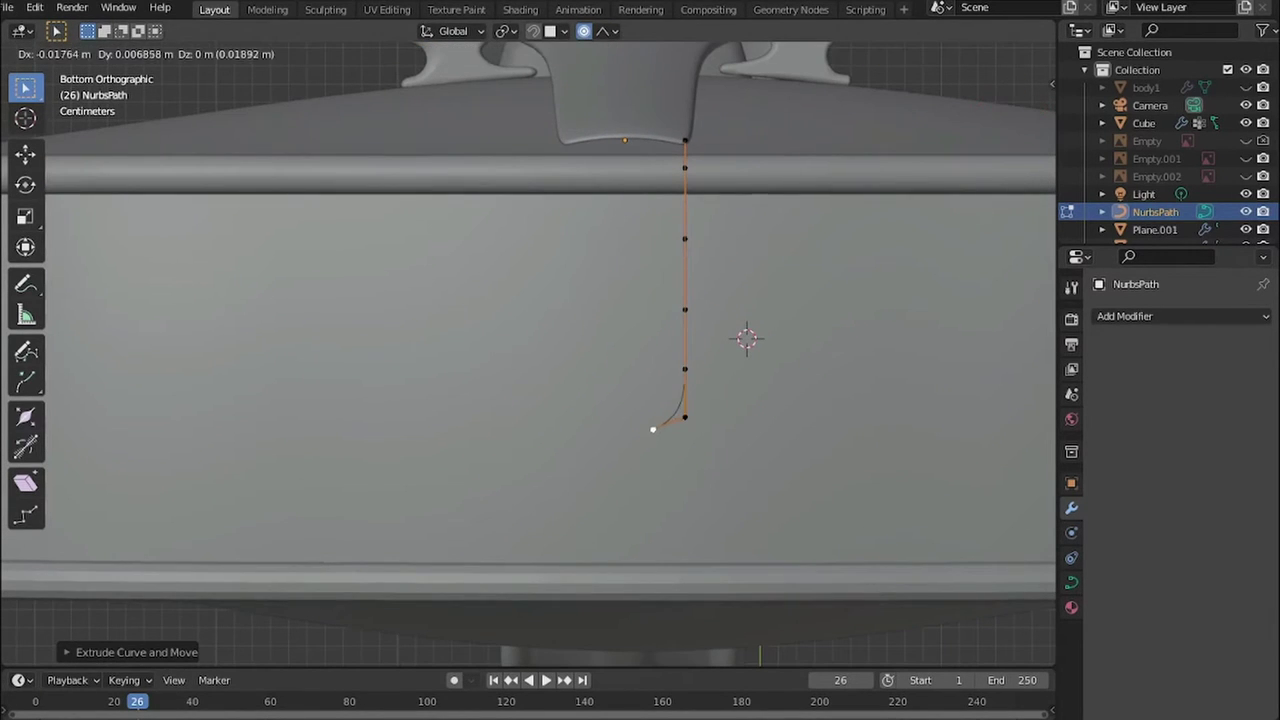
# - Add a Mirror modifier to the path with Clipping so the halves join at the centre
pyautogui.click(1180, 316)
pyautogui.click(950, 486)
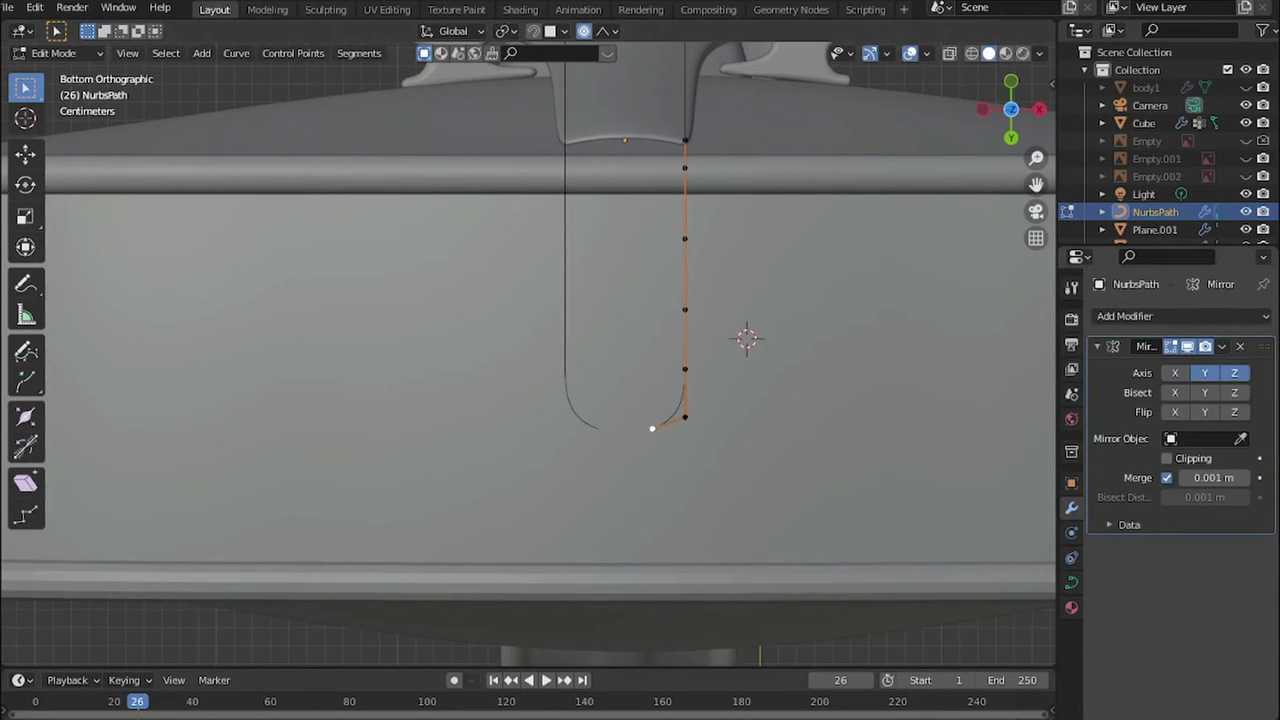
pyautogui.moveTo(600, 400); pyautogui.dragTo(660, 330, button='middle')
pyautogui.press('KP_3')
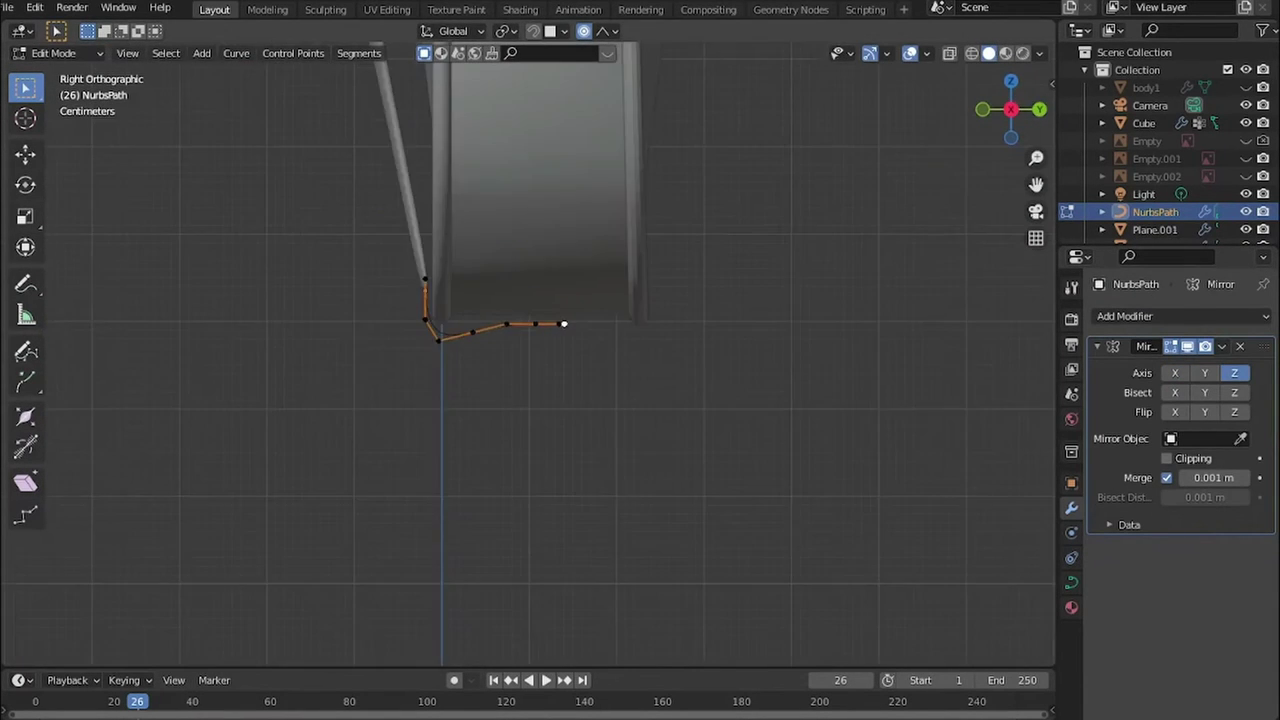
pyautogui.scroll(3, 528, 356)
pyautogui.press('ctrl+KP_7')
pyautogui.click(1166, 458)
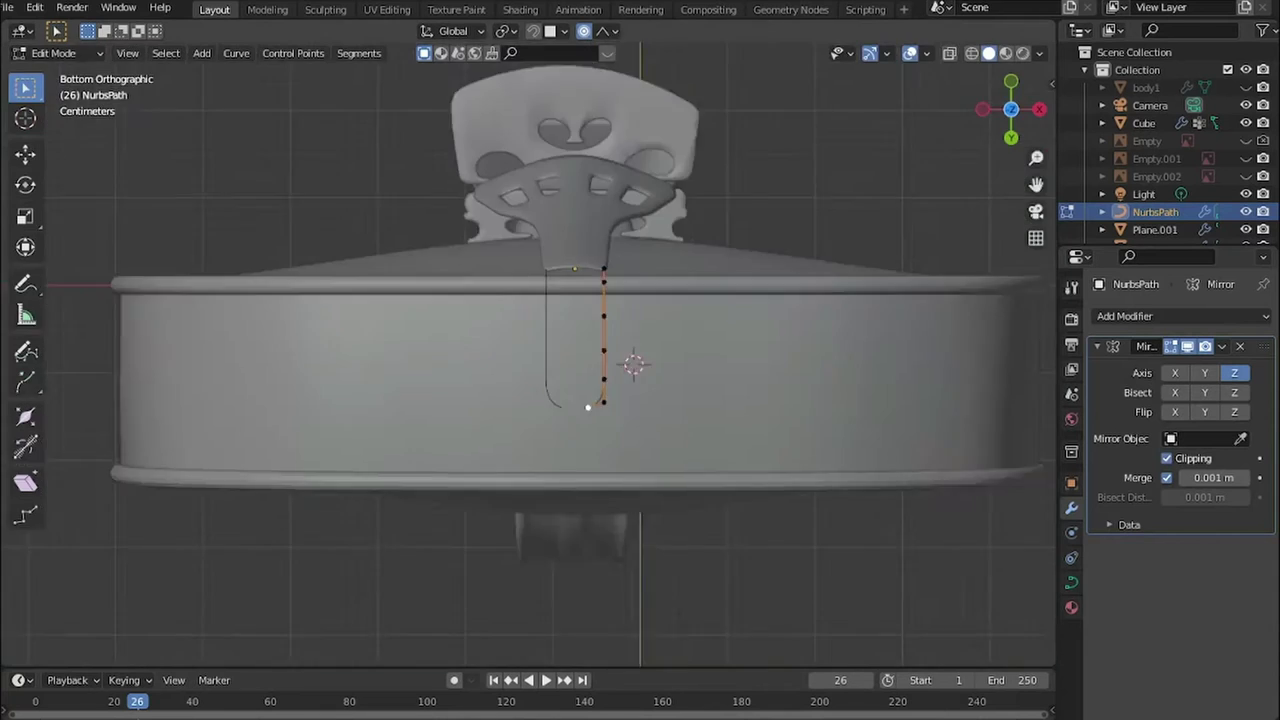
pyautogui.press('g')
pyautogui.press('Tab')
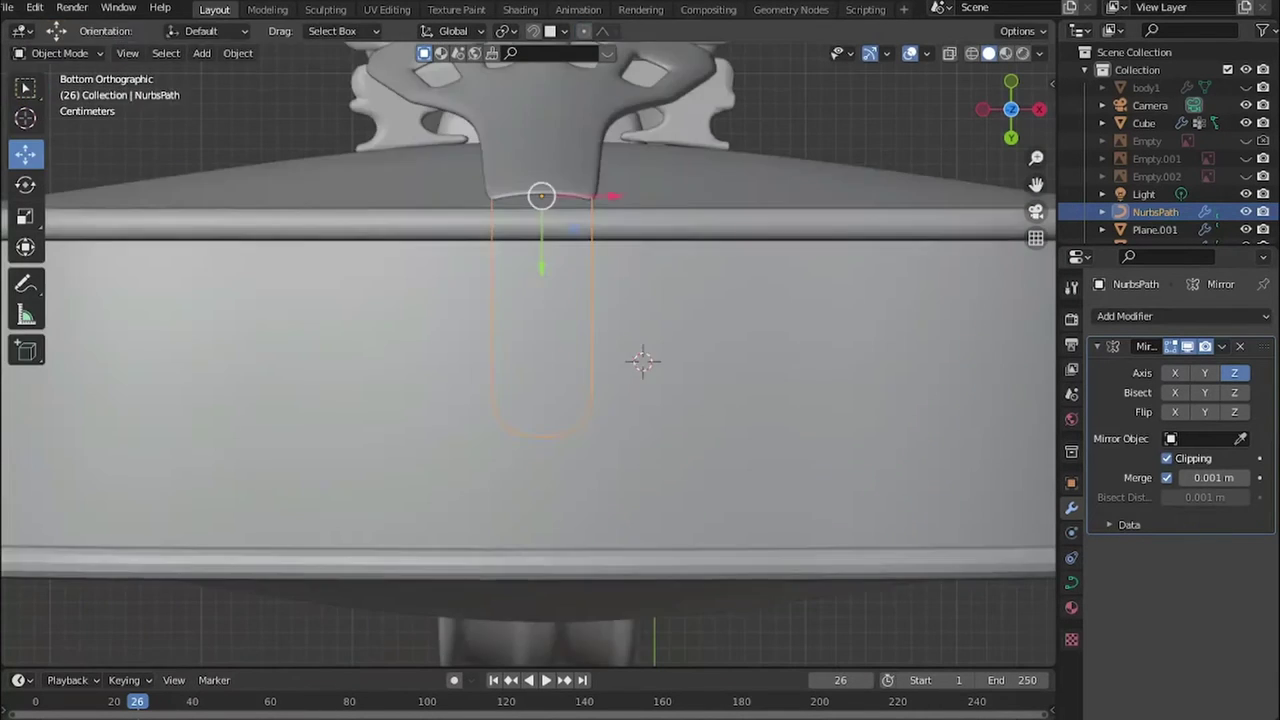
# - Give the path a 0.005 m round bevel depth
pyautogui.moveTo(600, 400); pyautogui.dragTo(560, 330, button='middle')
pyautogui.click(1071, 582)
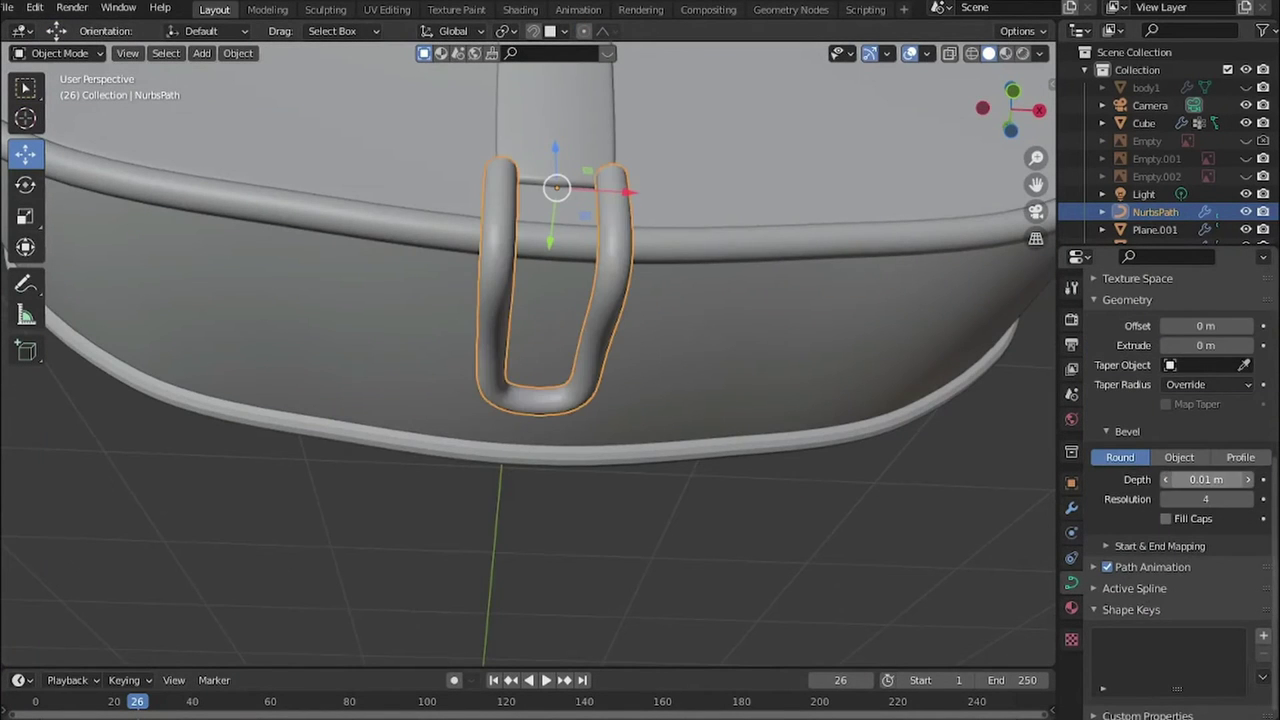
pyautogui.write('5')
pyautogui.press('Return')
pyautogui.scroll(-5, 528, 360)
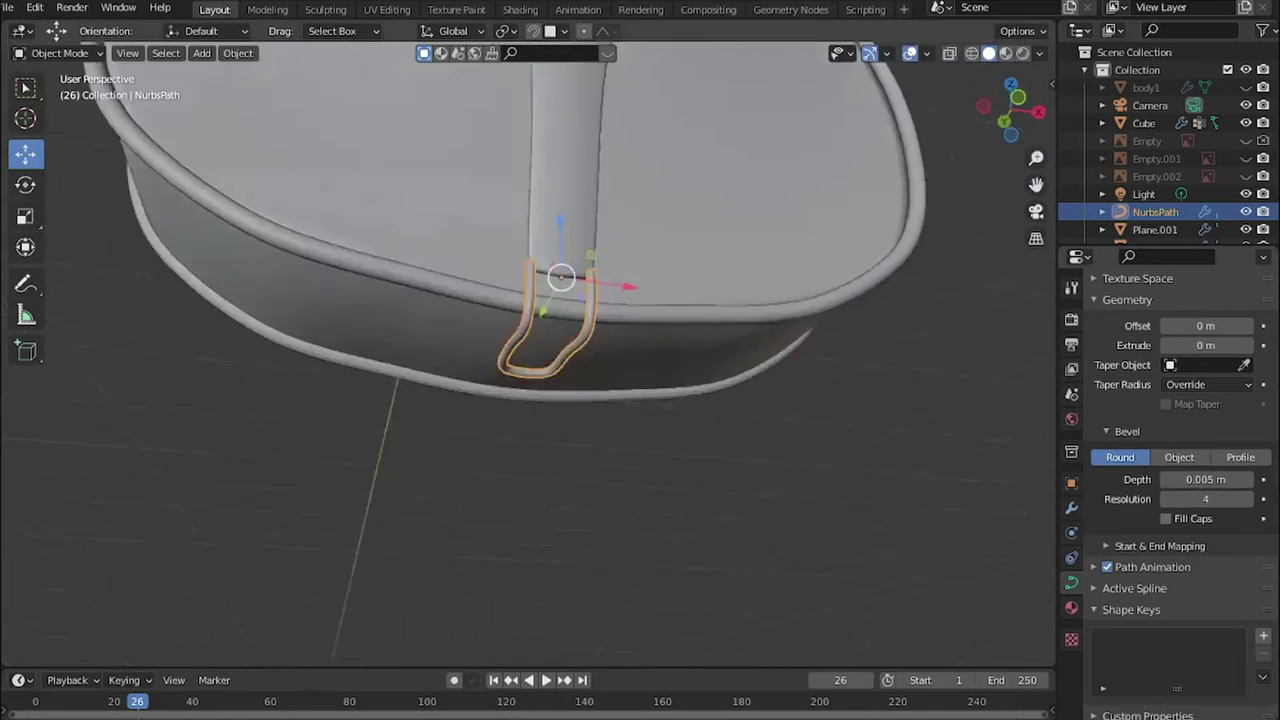
pyautogui.moveTo(528, 360); pyautogui.dragTo(528, 320, button='middle')
# - Reshape the wire loop's control points from below with proportional editing
pyautogui.press('KP_7')
pyautogui.press('ctrl+KP_7')
pyautogui.press('KP_Decimal')
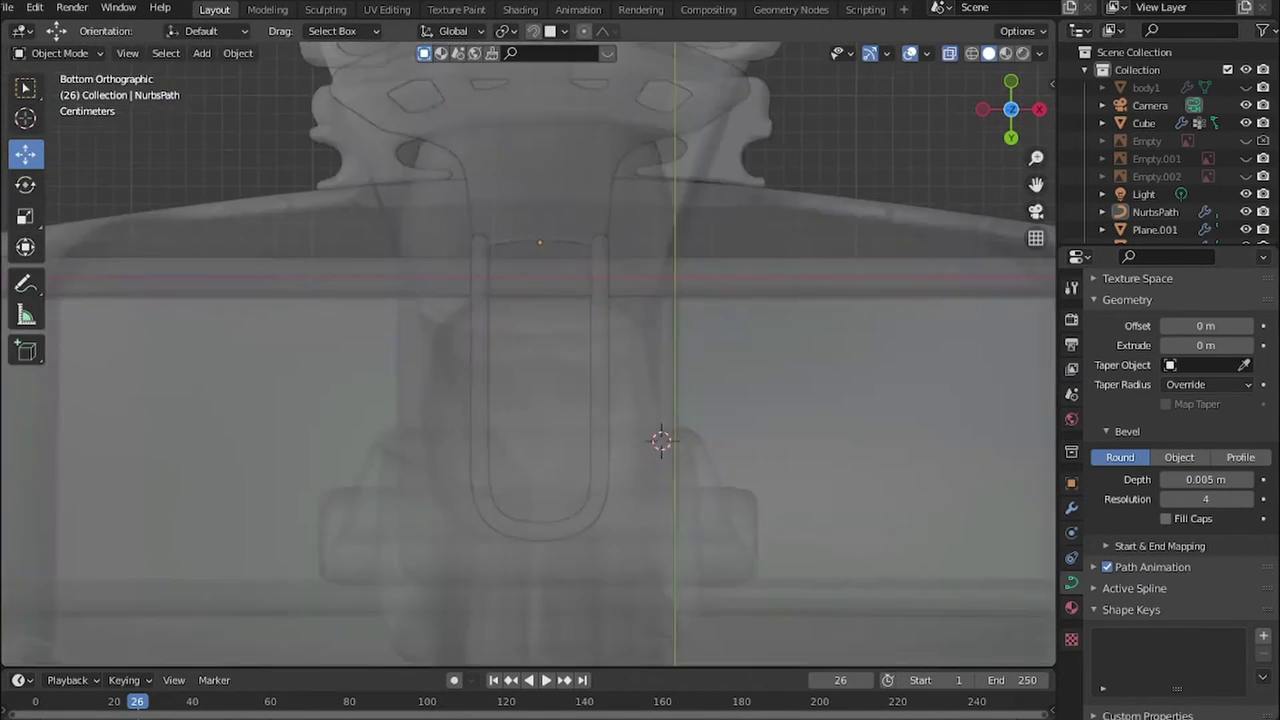
pyautogui.press('Tab')
pyautogui.press('g')
pyautogui.press('Return')
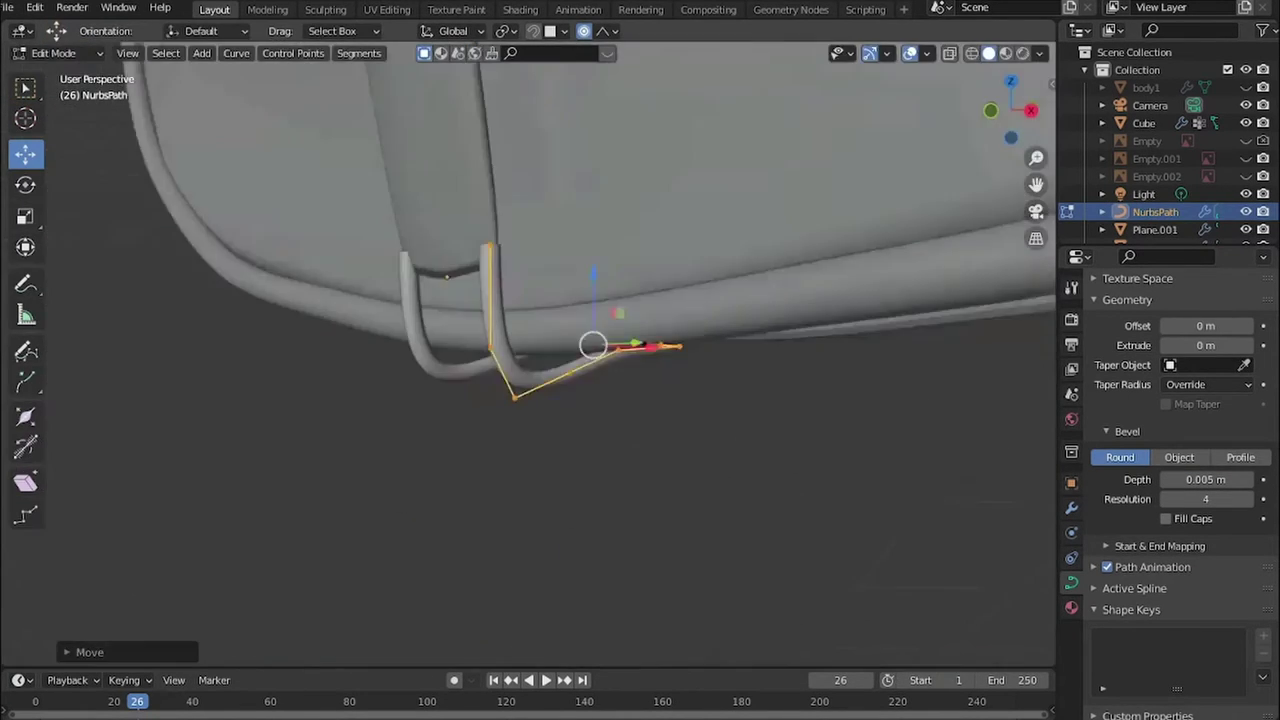
pyautogui.moveTo(600, 485); pyautogui.dragTo(560, 430, button='middle')
pyautogui.press('Tab')
# - Refine the hook of the wire loop from the front and side views
pyautogui.press('KP_3')
pyautogui.press('KP_1')
pyautogui.press('Tab')
pyautogui.press('g')
pyautogui.press('Return')
pyautogui.press('KP_3')
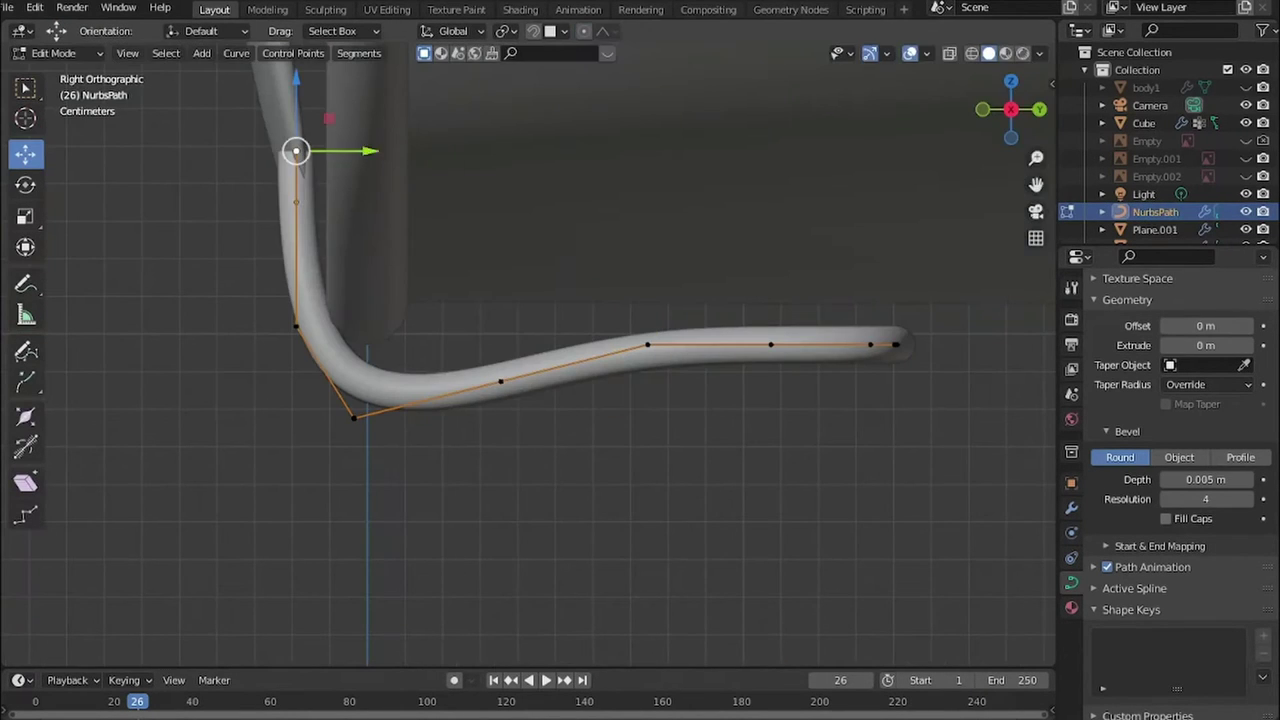
pyautogui.press('Tab')
pyautogui.moveTo(530, 400); pyautogui.dragTo(530, 330, button='middle')
pyautogui.scroll(5, 530, 350)
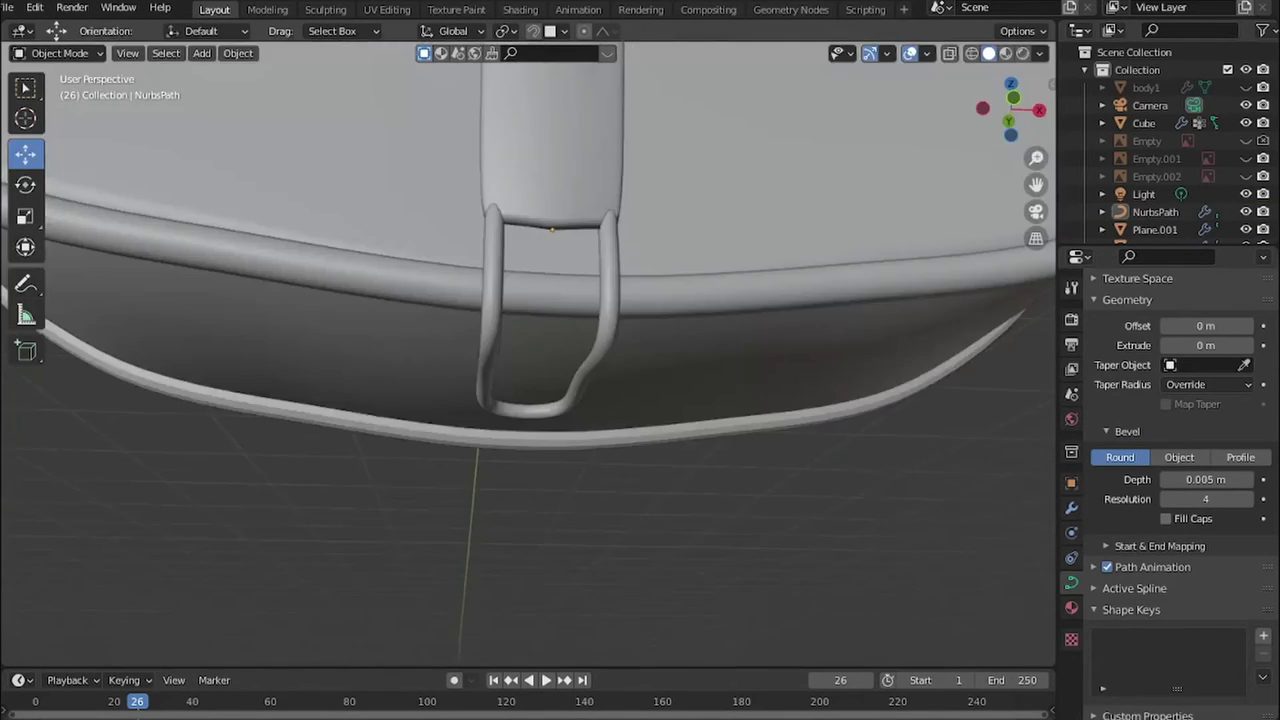
pyautogui.press('ctrl+KP_1')
# - Add a new plane to the scene
pyautogui.hotkey('shift', 'a')
pyautogui.click(714, 371)
pyautogui.press('KP_1')
# - Lower the plane, shrink it to about a third, and place it above the wire loop
pyautogui.press('g')
pyautogui.press('z')
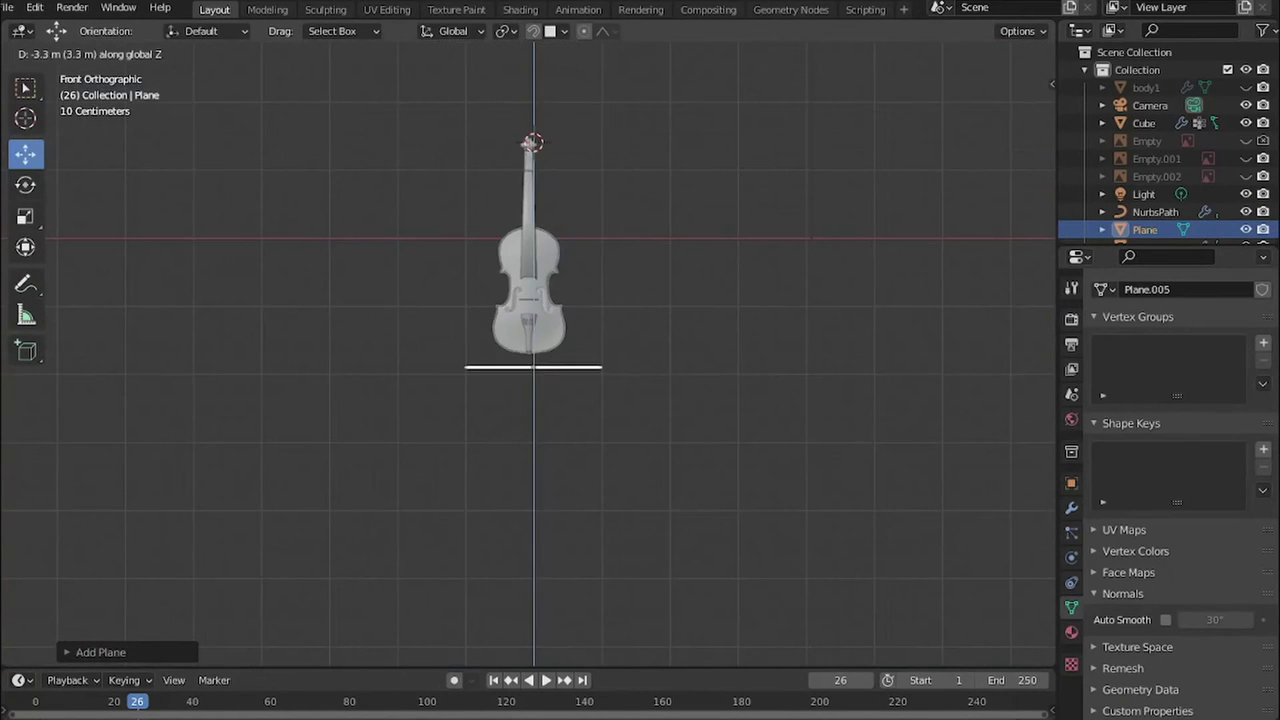
pyautogui.press('Return')
pyautogui.press('KP_7')
pyautogui.press('KP_Divide')
pyautogui.press('s')
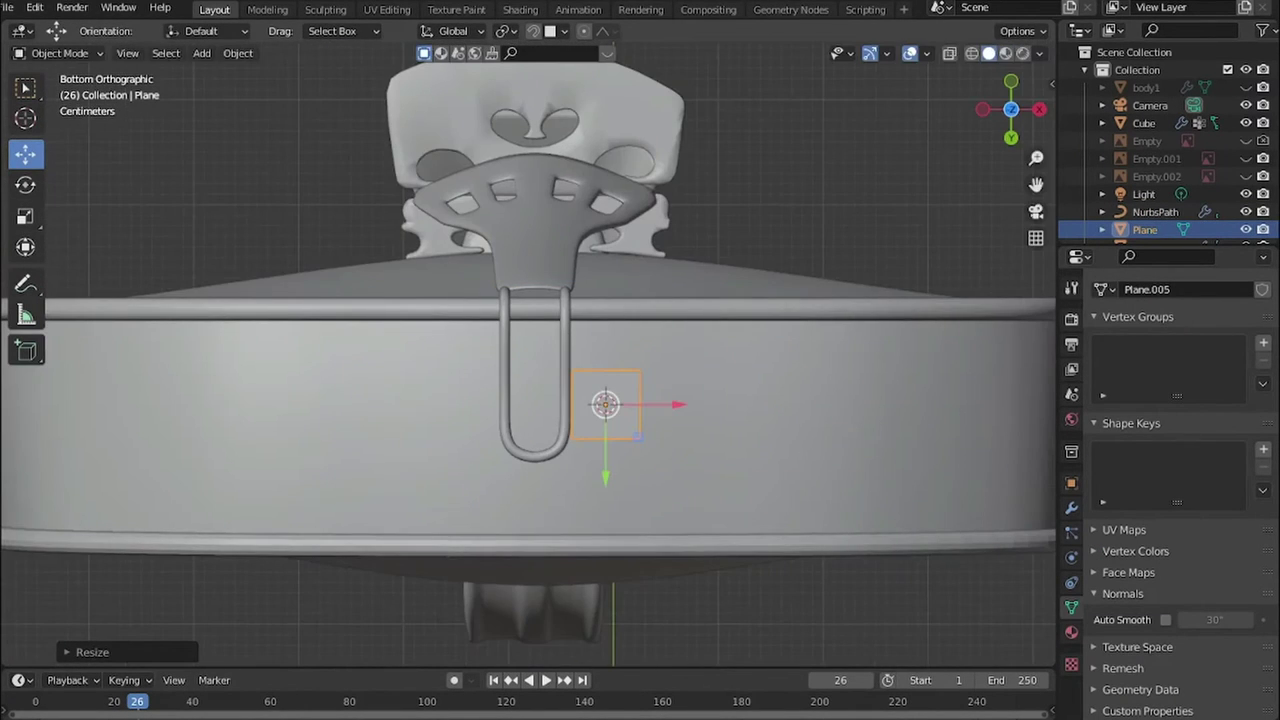
pyautogui.scroll(5, 528, 355)
pyautogui.press('g')
pyautogui.press('Return')
# - Move the plane's bottom edge up along Y and shift the plane sideways along X
pyautogui.press('Tab')
pyautogui.click(546, 318)
pyautogui.press('g')
pyautogui.press('y')
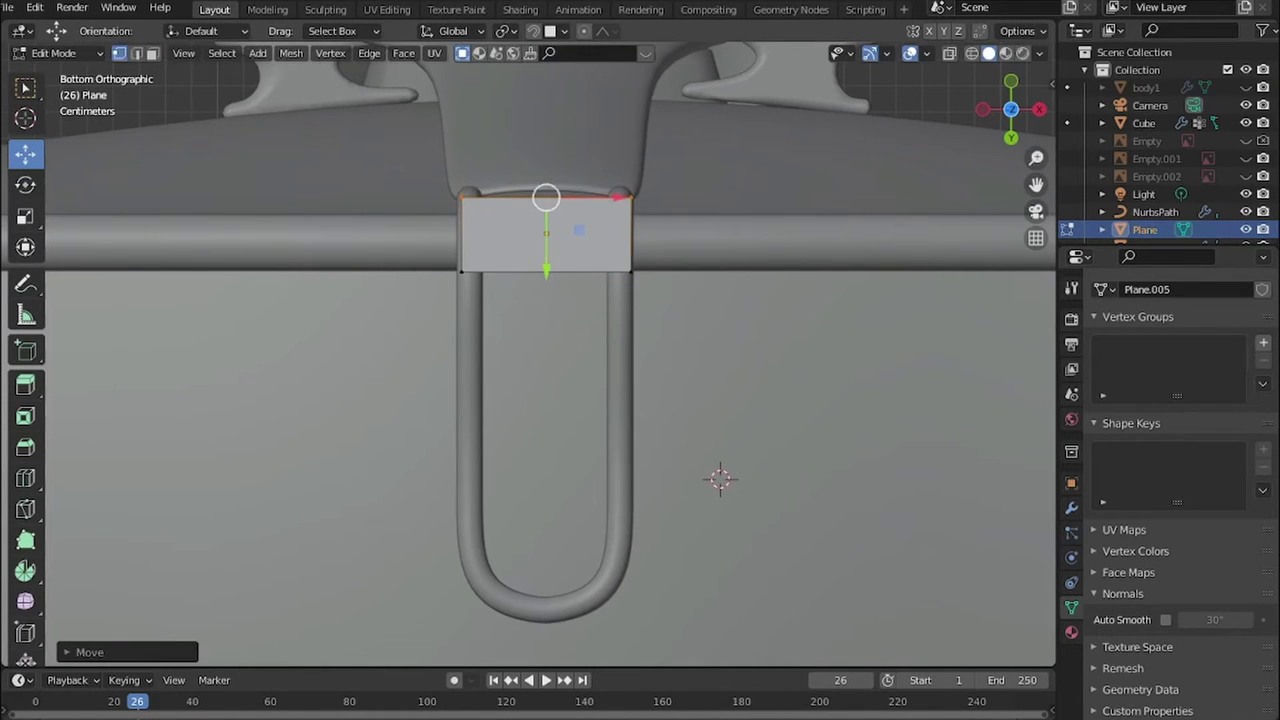
pyautogui.press('KP_Decimal')
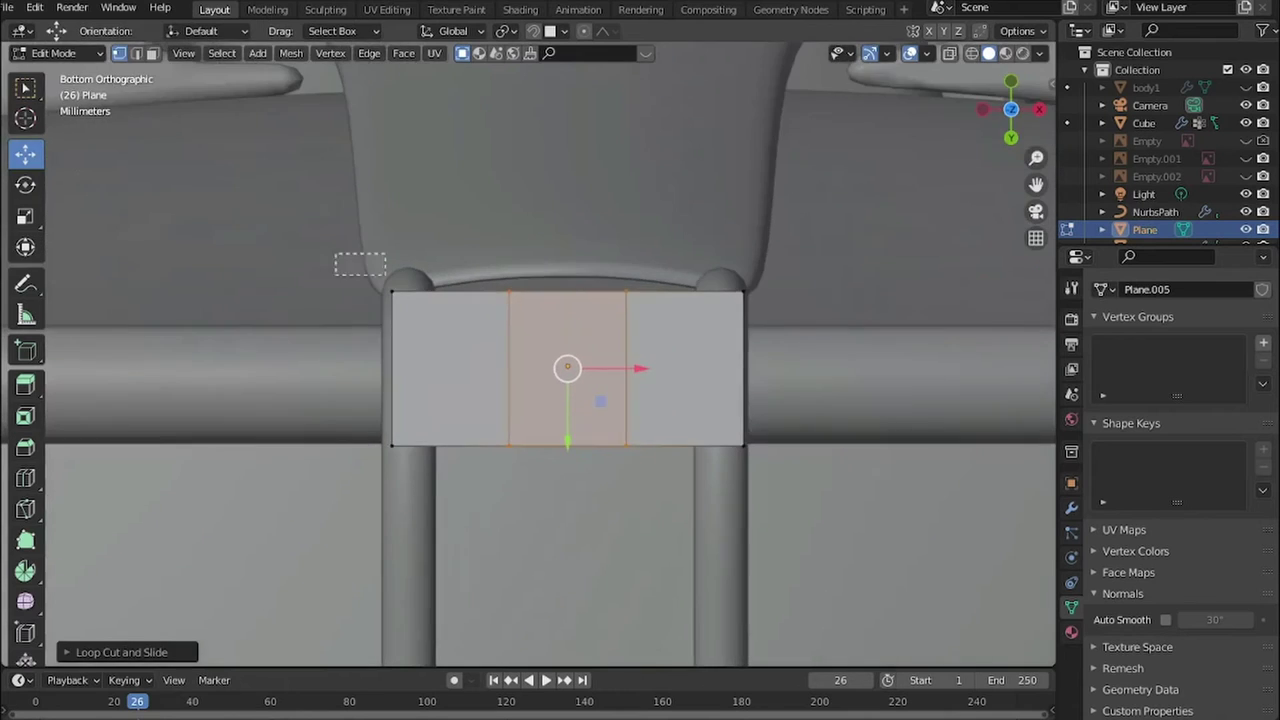
pyautogui.press('Tab')
pyautogui.press('g')
pyautogui.press('x')
# - Add vertical edge loops, raise the top edges into a peak, and widen the bottom loop along X
pyautogui.press('Tab')
pyautogui.hotkey('ctrl', 'r')
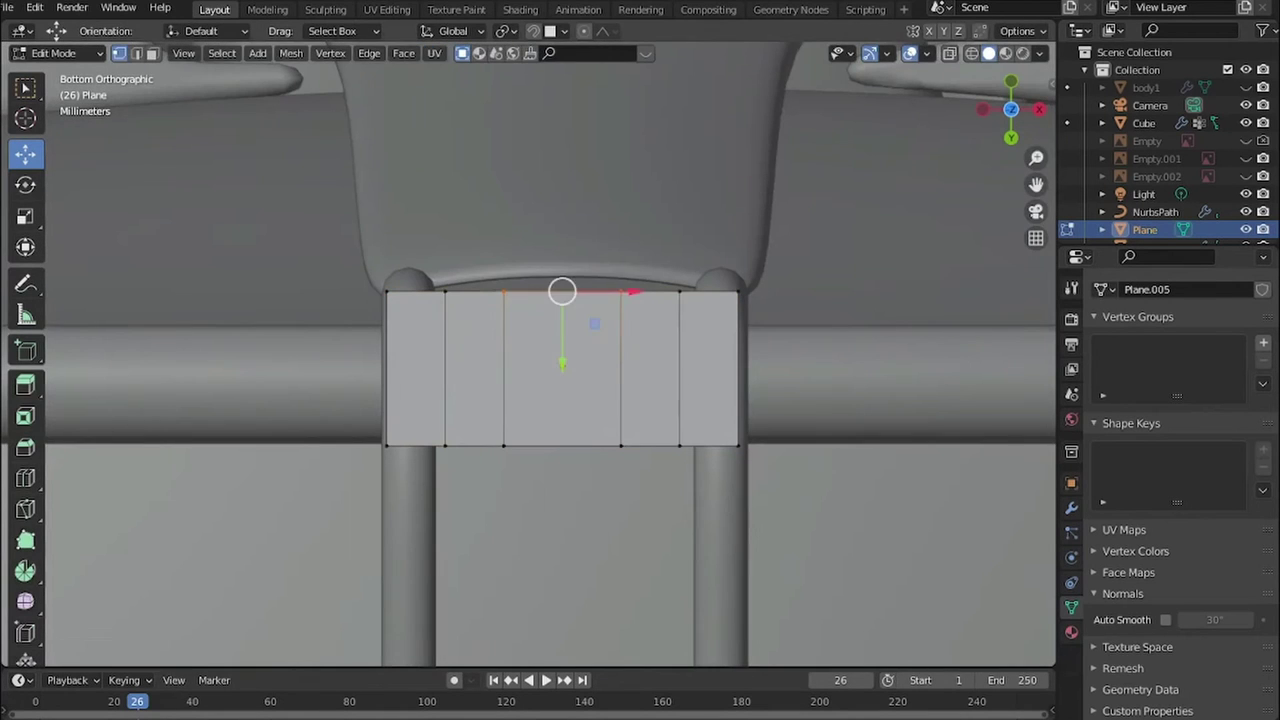
pyautogui.moveTo(562, 291); pyautogui.dragTo(562, 251)
pyautogui.moveTo(562, 446)
pyautogui.mouseDown()
pyautogui.moveTo(562, 408)
pyautogui.moveTo(562, 436)
pyautogui.mouseUp()
pyautogui.keyDown('alt'); pyautogui.click(562, 408); pyautogui.keyUp('alt')
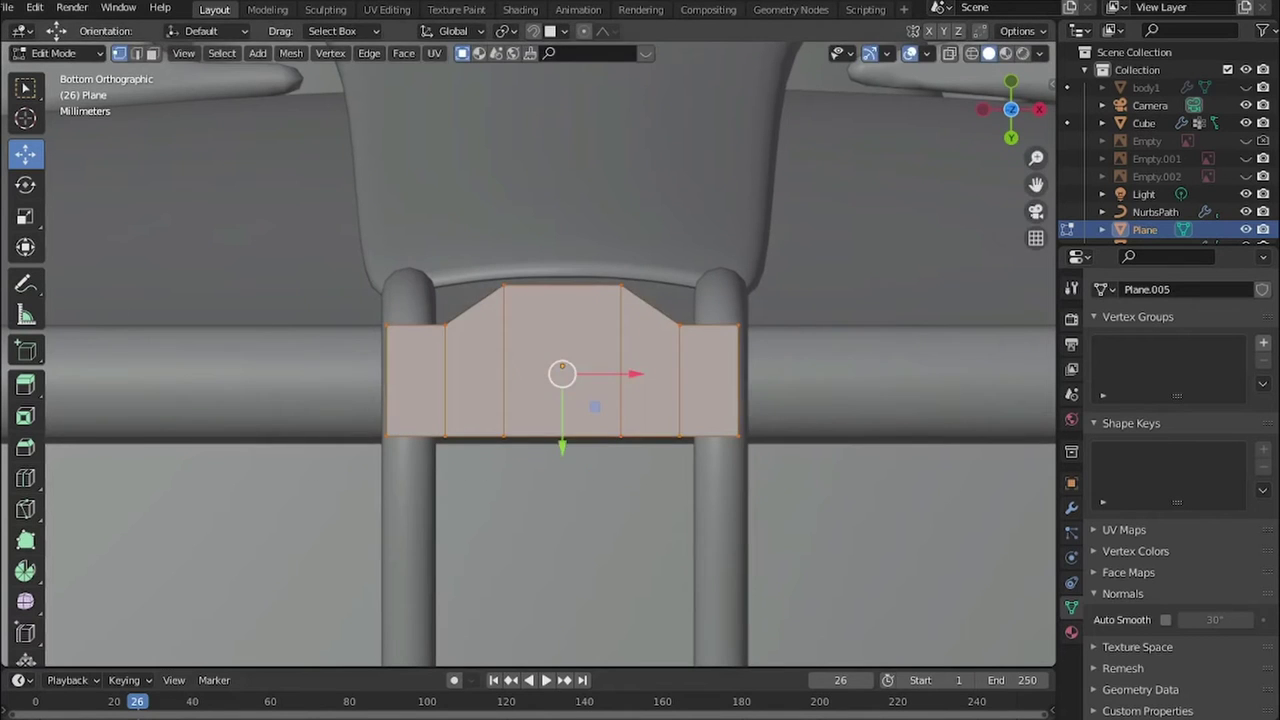
pyautogui.press('s')
pyautogui.press('x')
pyautogui.scroll(-4, 520, 350)
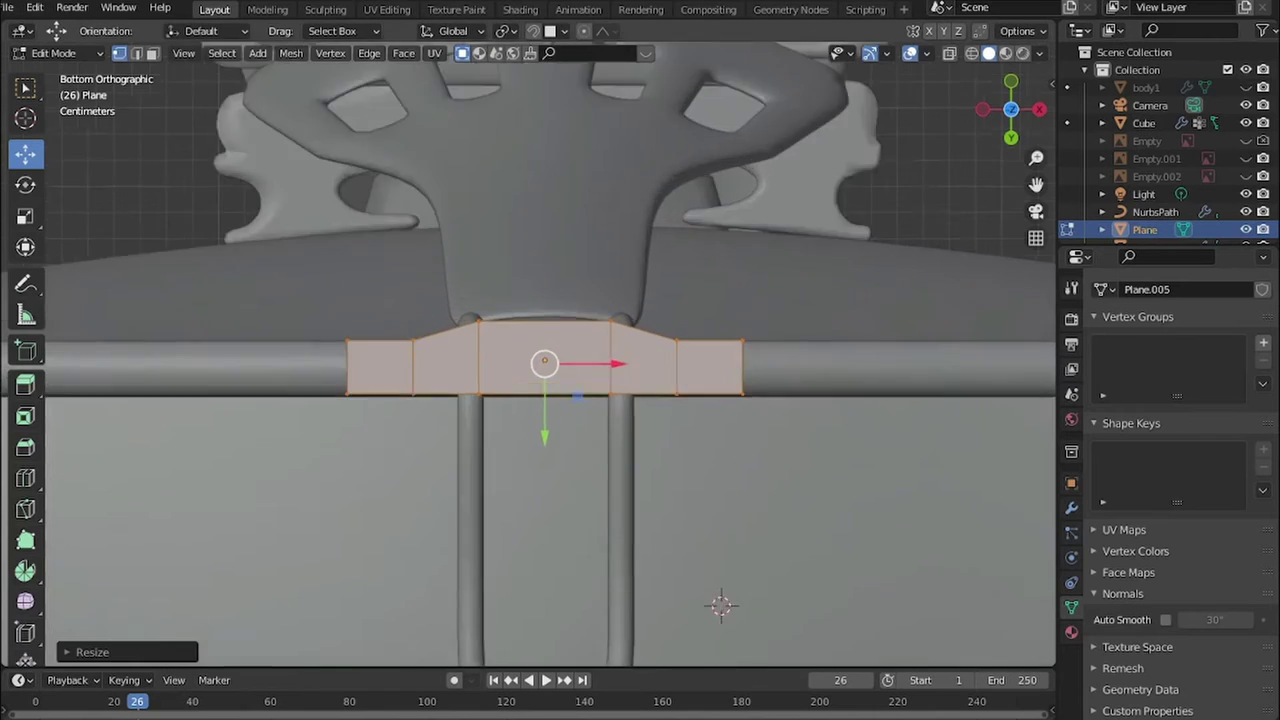
pyautogui.press('KP_1')
pyautogui.press('KP_Divide')
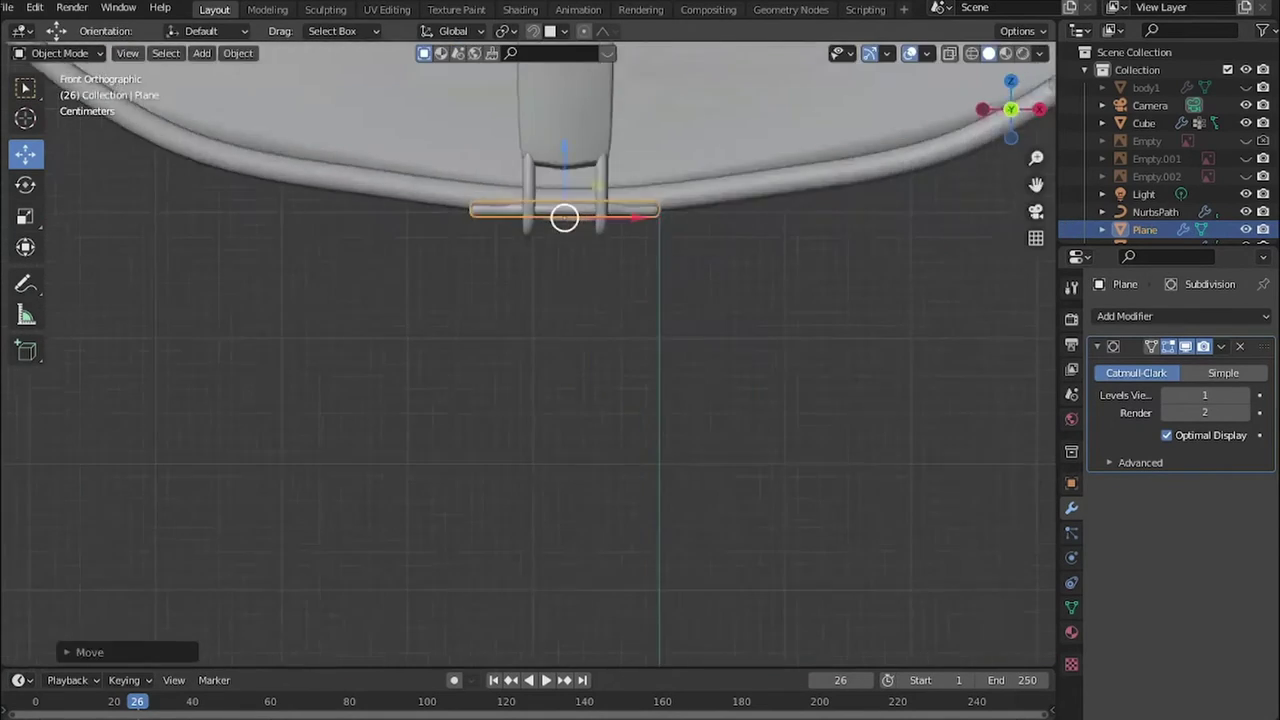
# - Turn on X-ray, select the entire strip, and inspect it from the front and below
pyautogui.press('KP_7')
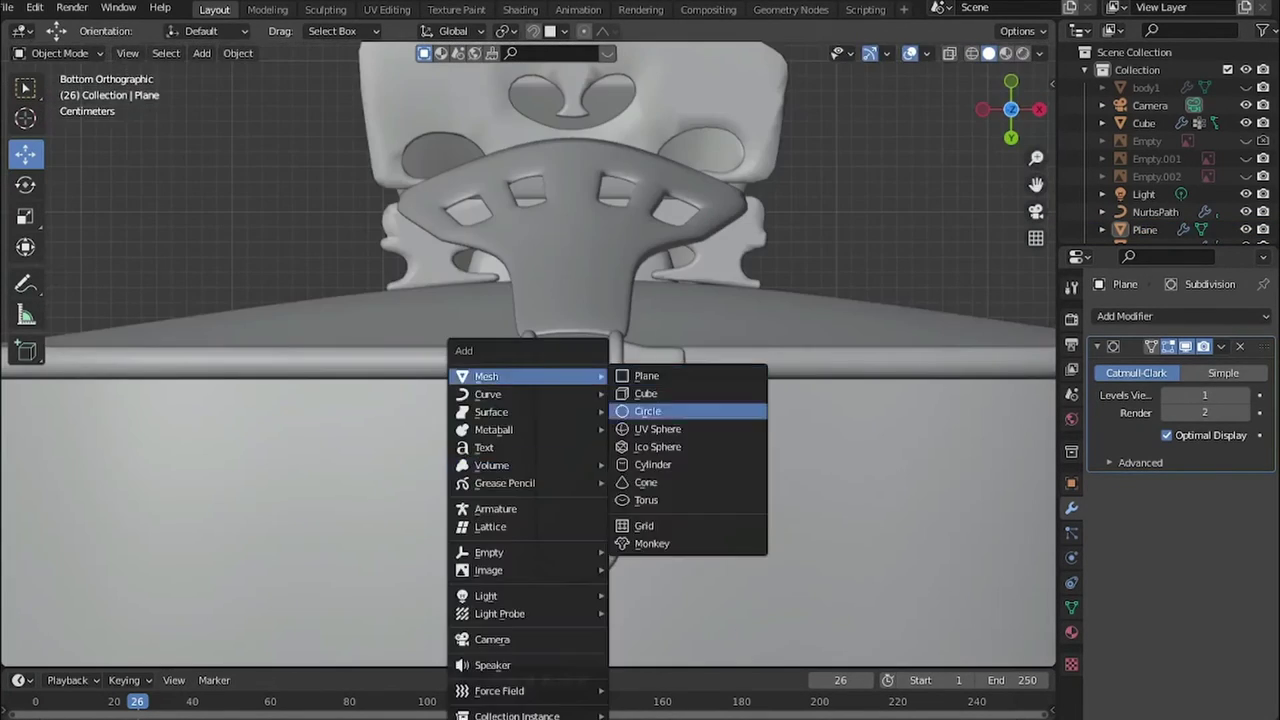
pyautogui.scroll(-2, 530, 360)
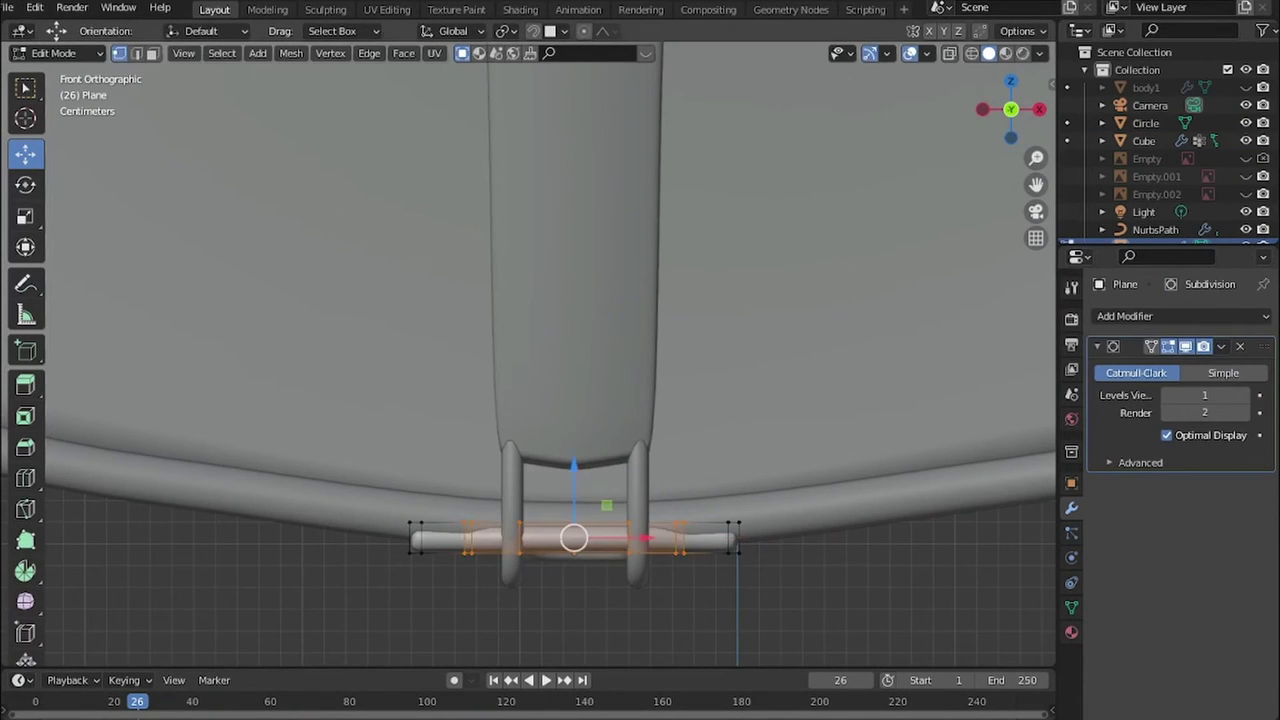
pyautogui.moveTo(600, 400); pyautogui.dragTo(660, 340, button='middle')
pyautogui.hotkey('alt', 'z')
pyautogui.press('2')
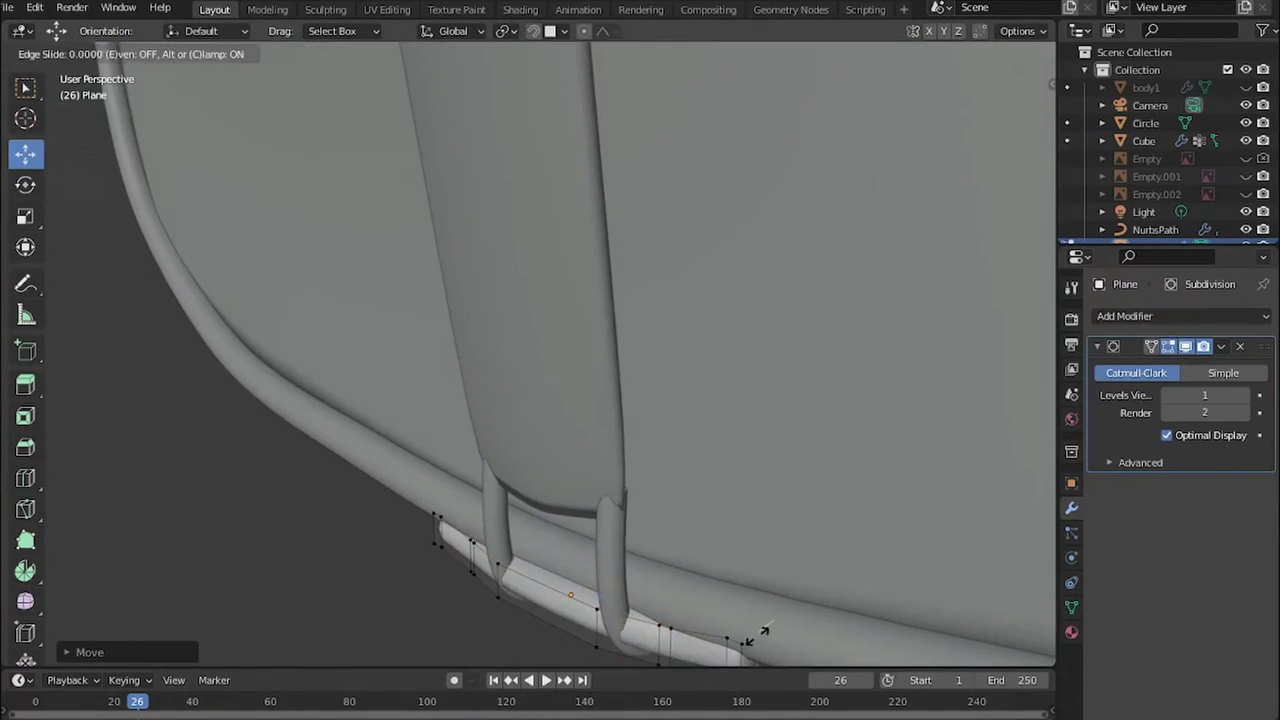
pyautogui.press('a')
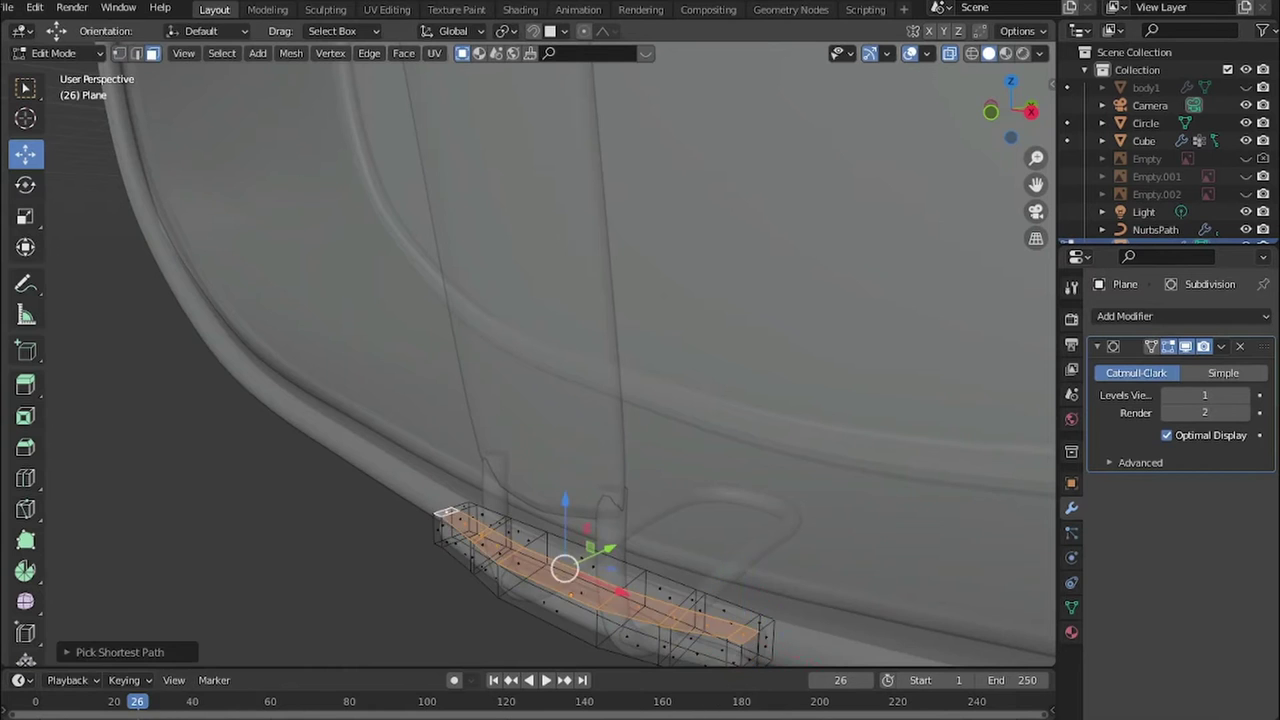
pyautogui.press('KP_1')
pyautogui.press('Tab')
pyautogui.moveTo(600, 400); pyautogui.dragTo(660, 320, button='middle')
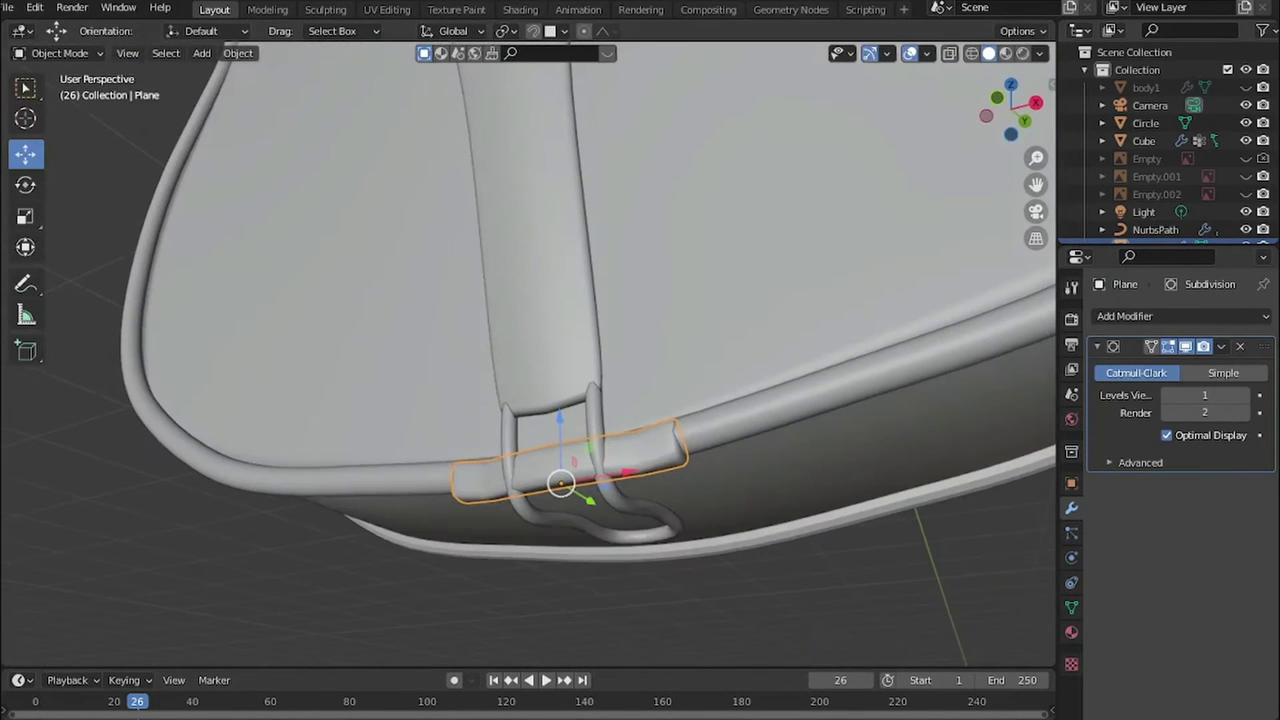
# - Bend the strip's ends with proportional editing to follow the body edge, then reveal hidden geometry
pyautogui.press('Tab')
pyautogui.press('KP_1')
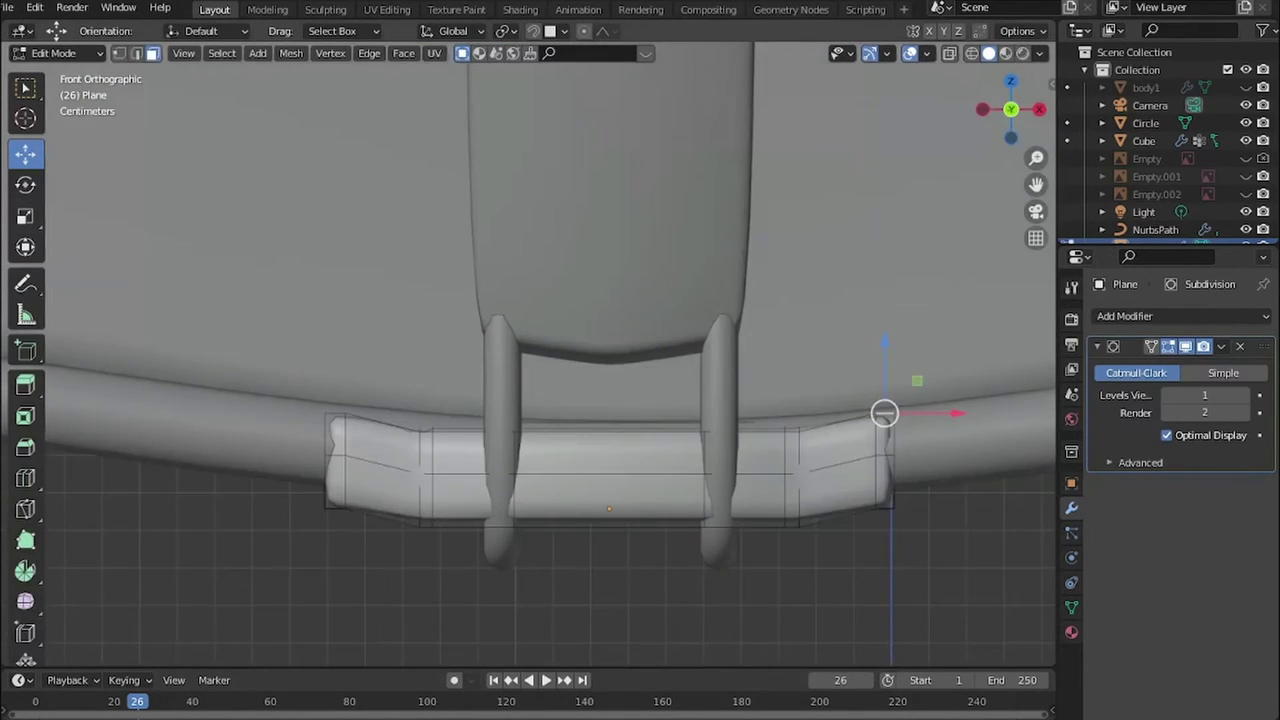
pyautogui.hotkey('alt', 'z')
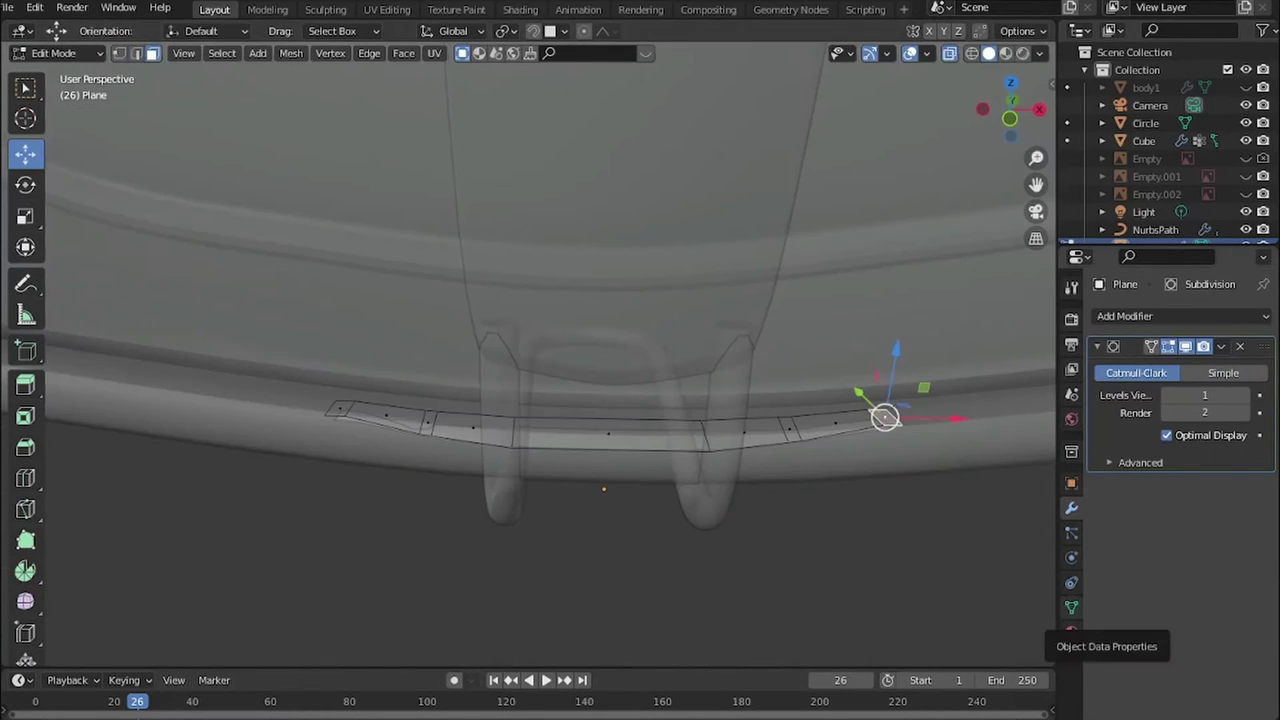
pyautogui.press('g')
pyautogui.press('Return')
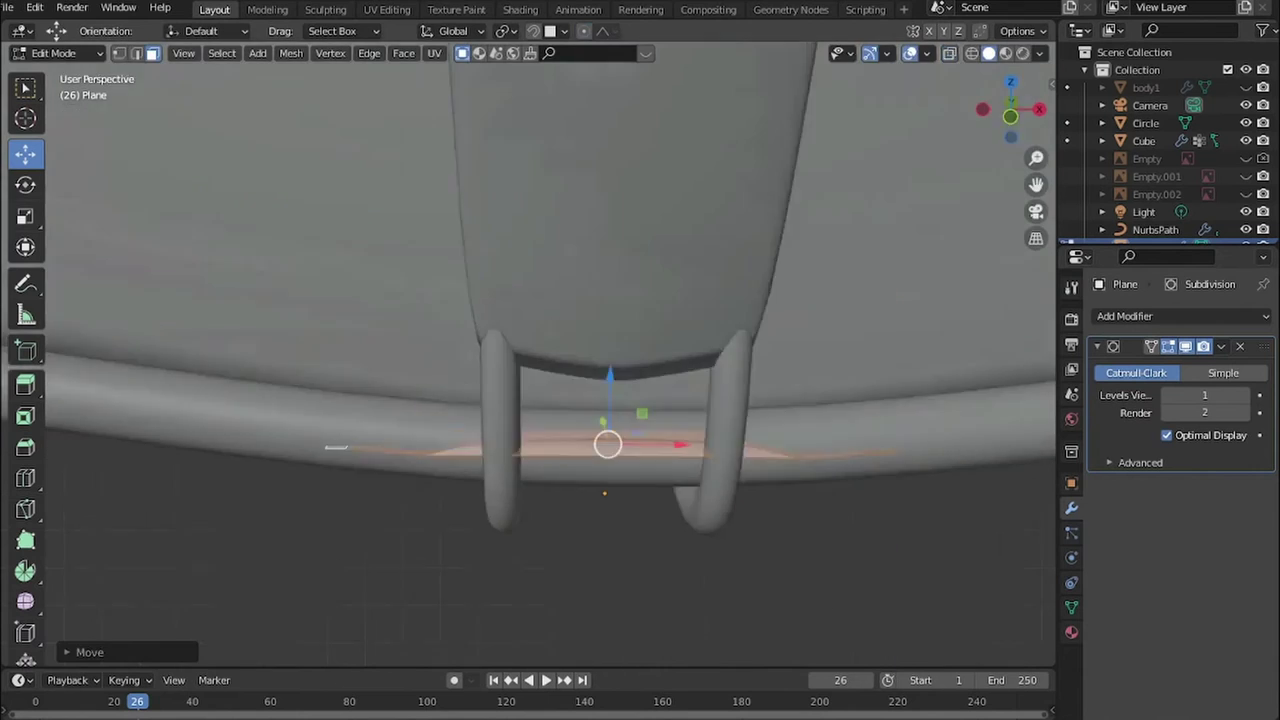
pyautogui.hotkey('alt', 'h')
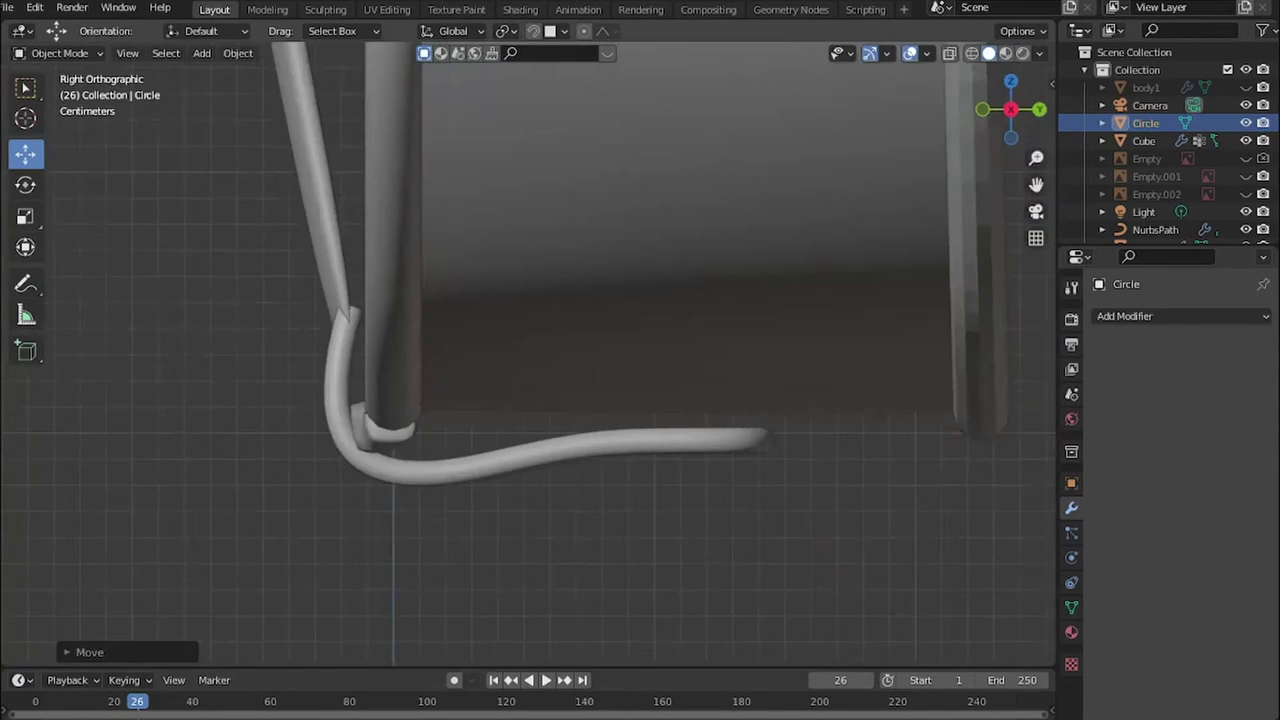
# - Extrude the circle outline into a rim and fill the loop with a face
pyautogui.press('KP_Decimal')
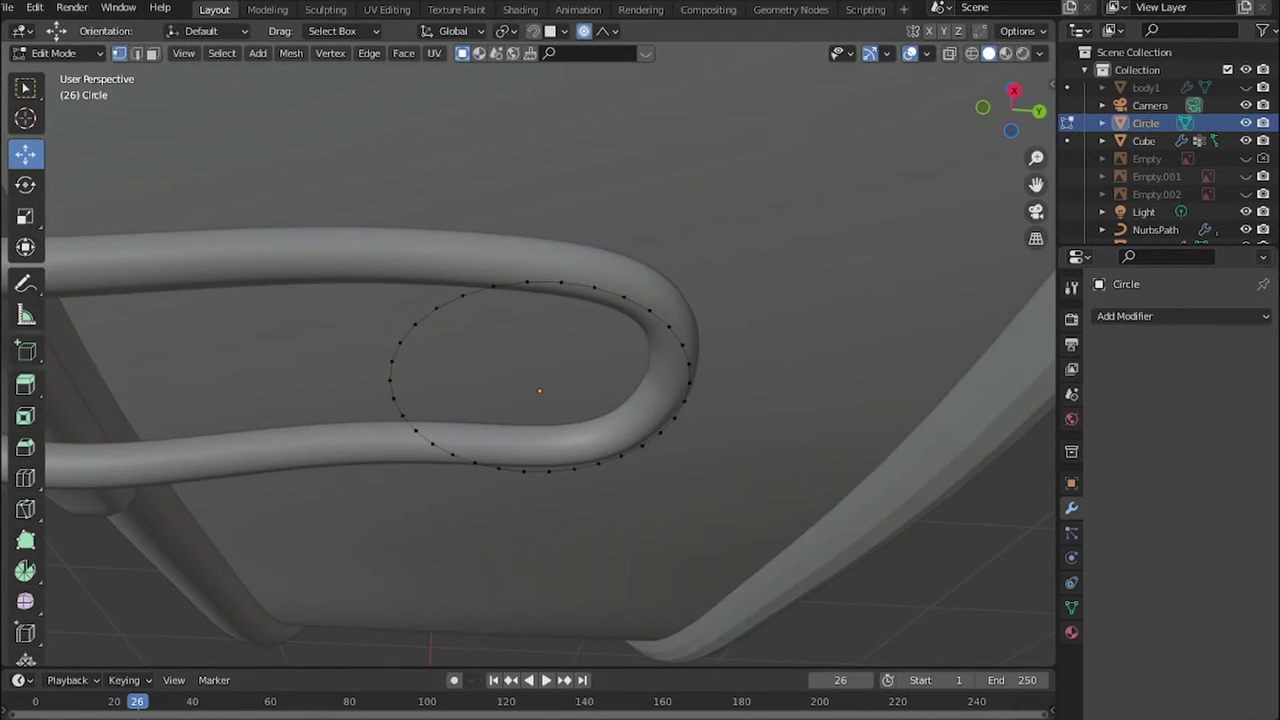
pyautogui.press('a')
pyautogui.press('KP_3')
pyautogui.press('g')
pyautogui.press('Return')
pyautogui.press('KP_7')
pyautogui.press('ctrl+KP_7')
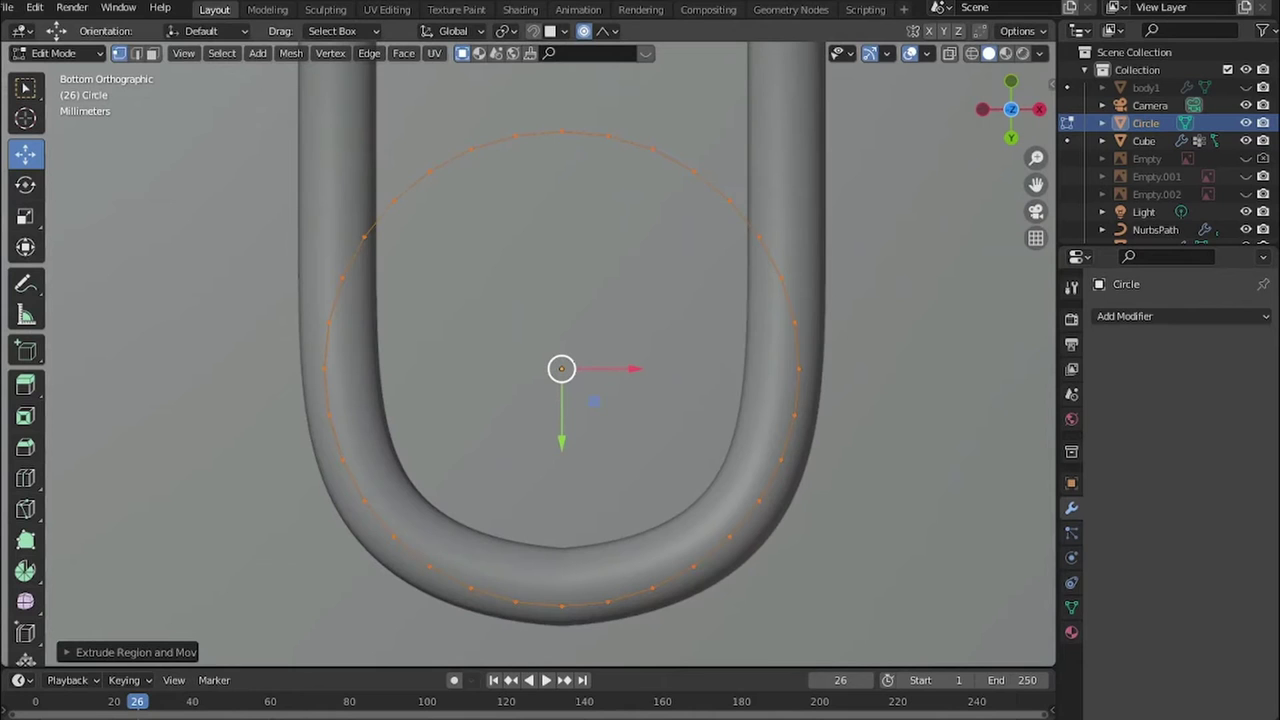
pyautogui.press('f')
# - Inset the filled face twice to form an outer and a smaller inner ring
pyautogui.press('i')
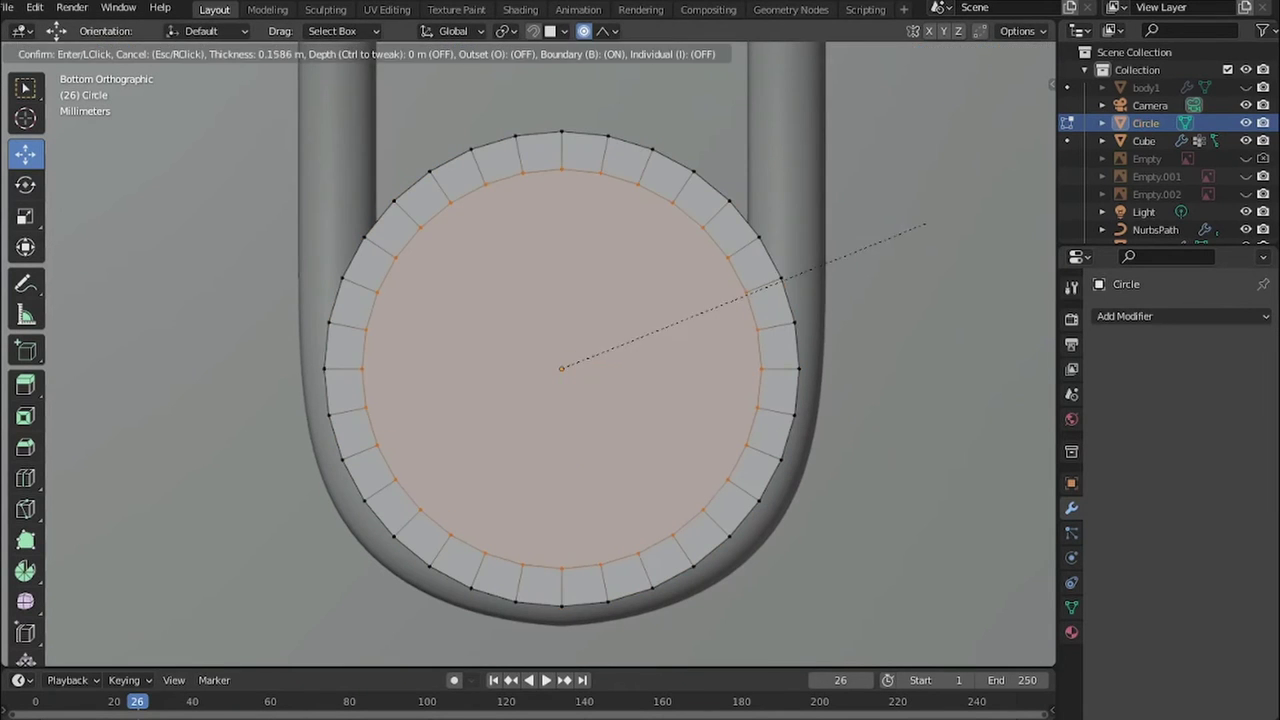
pyautogui.click(857, 262)
pyautogui.press('i')
pyautogui.click(596, 400)
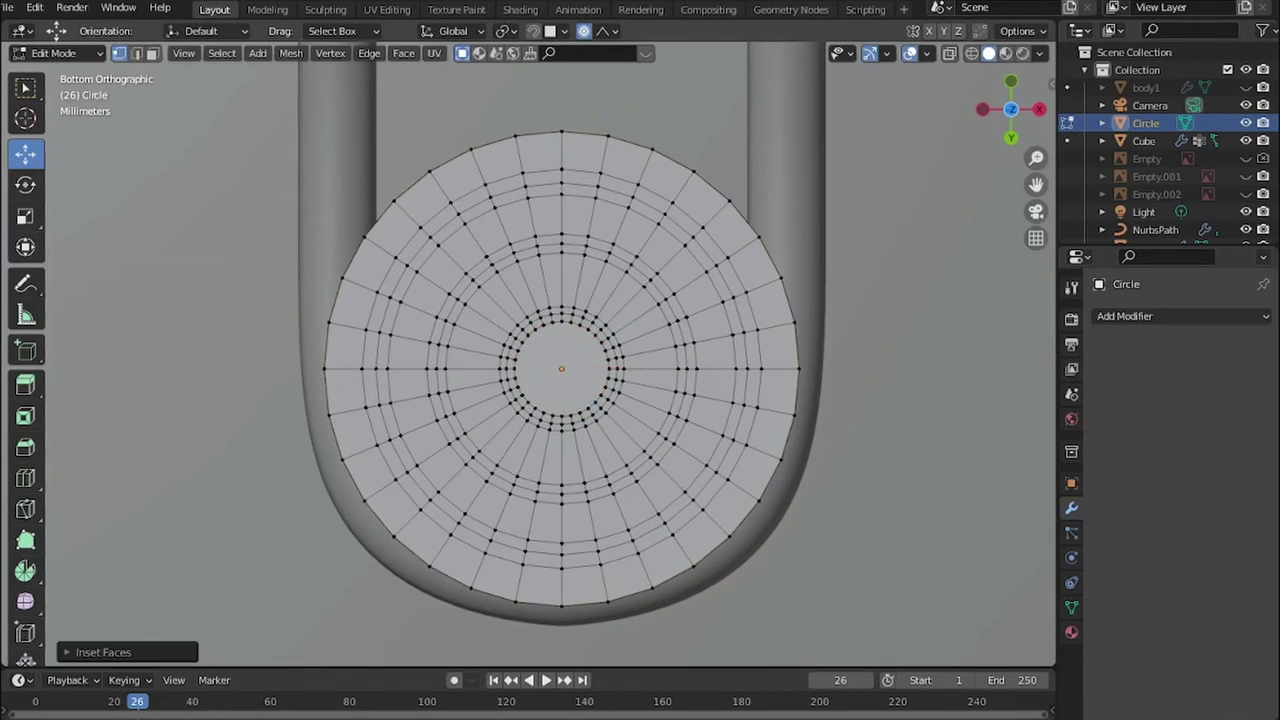
# - Add a loop cut around the rim and raise the rings on Z into ridges
pyautogui.moveTo(596, 400); pyautogui.dragTo(700, 260, button='middle')
pyautogui.hotkey('ctrl', 'r')
pyautogui.click(700, 260)
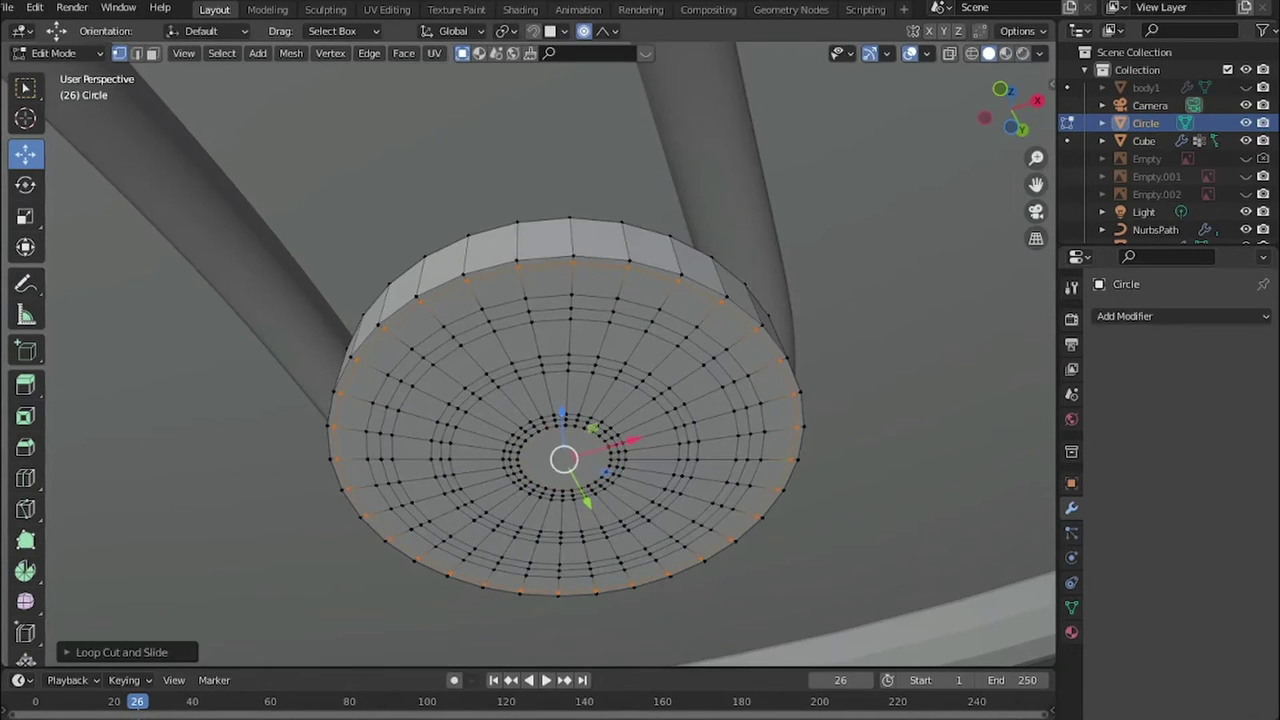
pyautogui.scroll(3, 617, 467)
pyautogui.press('g')
pyautogui.press('z')
pyautogui.click(676, 343)
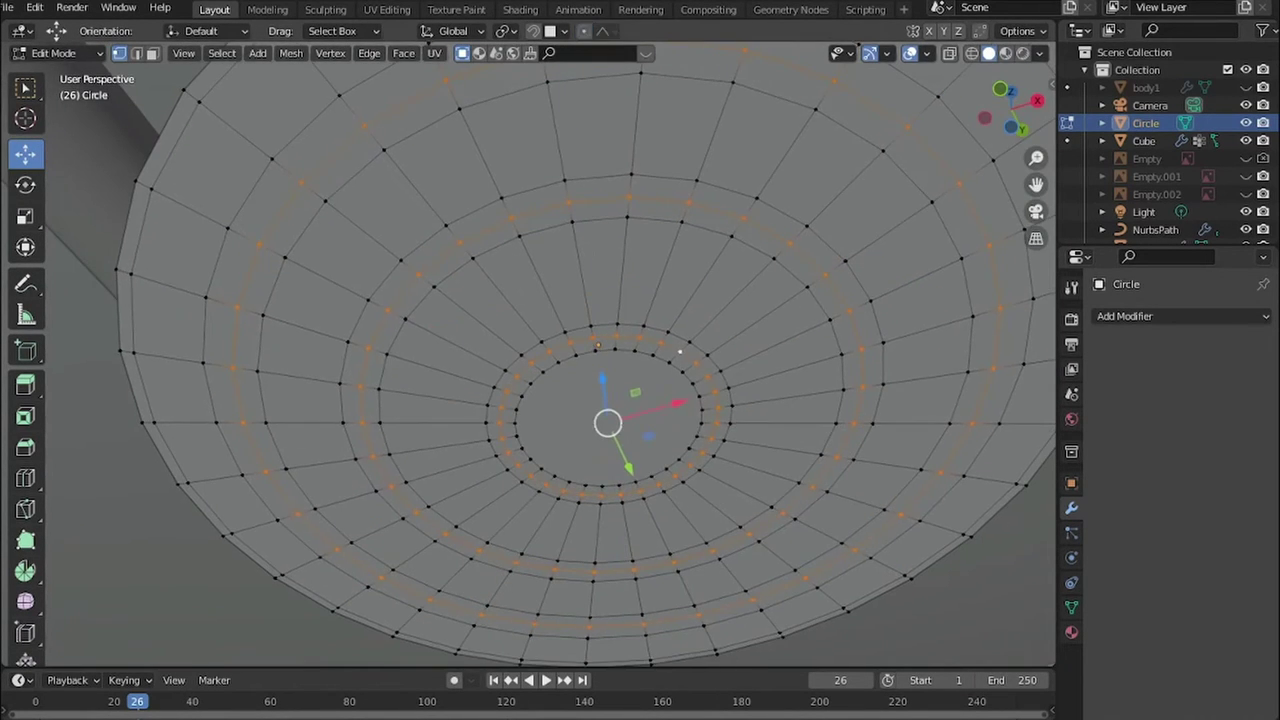
# - Inset the selected top faces and raise the new ring upward
pyautogui.scroll(2, 676, 343)
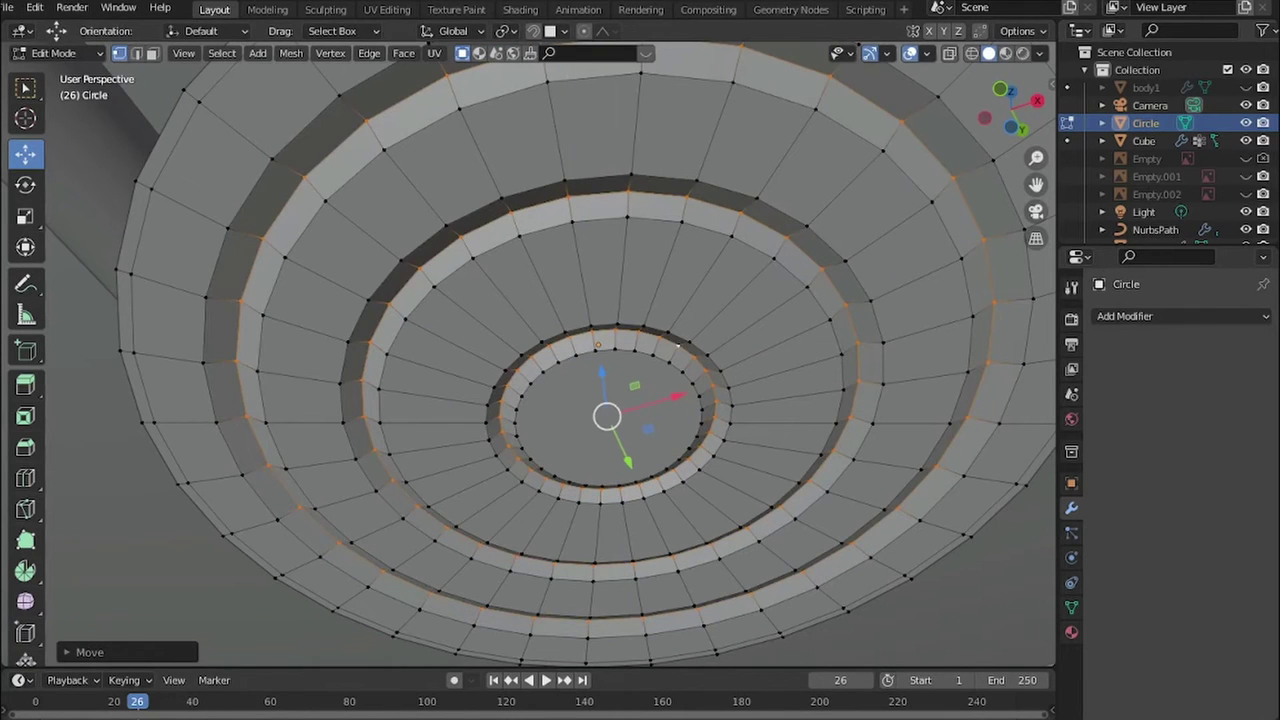
pyautogui.scroll(-5, 598, 344)
pyautogui.moveTo(560, 300); pyautogui.dragTo(560, 500, button='middle')
pyautogui.scroll(3, 600, 420)
pyautogui.press('i')
pyautogui.press('KP_1')
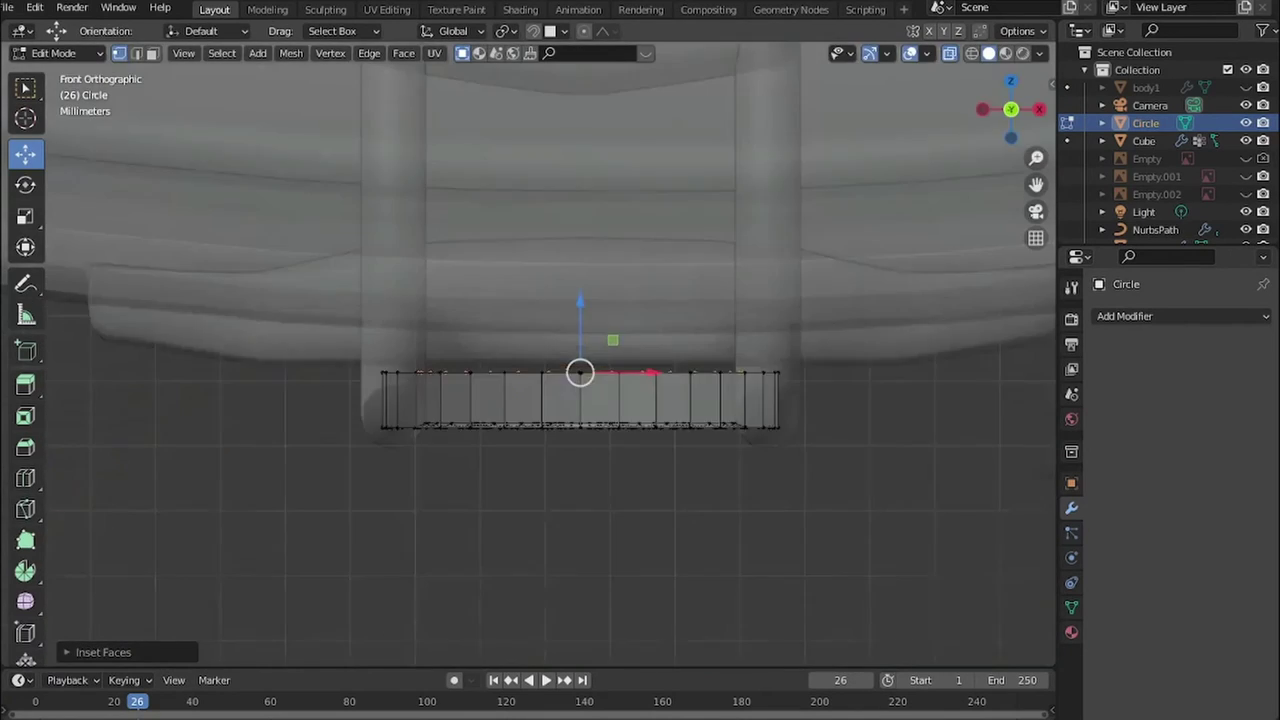
pyautogui.press('KP_3')
pyautogui.press('KP_1')
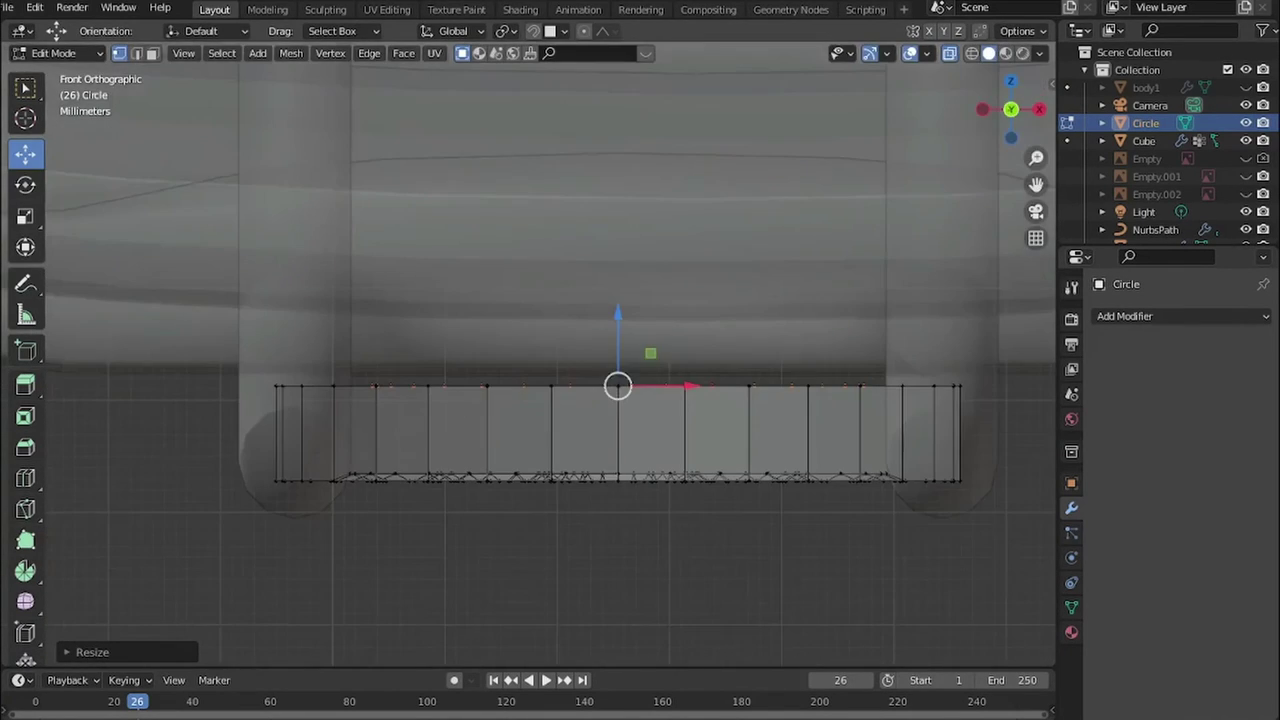
pyautogui.moveTo(617, 276); pyautogui.dragTo(594, 274, button='middle')
pyautogui.moveTo(594, 274); pyautogui.dragTo(594, 186)
pyautogui.moveTo(594, 186)
pyautogui.mouseDown(button='middle')
pyautogui.moveTo(613, 181)
pyautogui.moveTo(590, 209)
pyautogui.moveTo(570, 340)
pyautogui.mouseUp(button='middle')
# - Select two rim edge loops, crease them in the N panel, and begin adding a modifier
pyautogui.press('2')
pyautogui.keyDown('alt'); pyautogui.click(700, 215); pyautogui.keyUp('alt')
pyautogui.keyDown('alt'); pyautogui.keyDown('shift'); pyautogui.click(330, 440); pyautogui.keyUp('shift'); pyautogui.keyUp('alt')
pyautogui.press('n')
pyautogui.click(1125, 316)
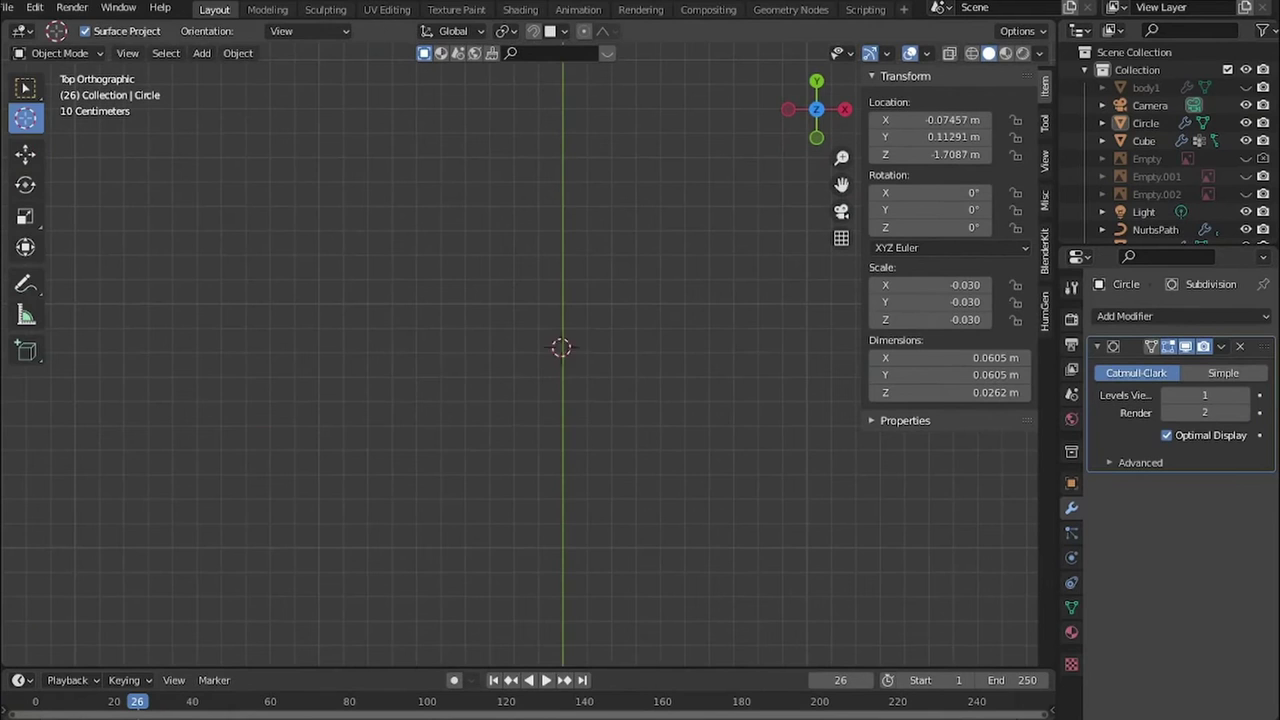
# - Add a mesh circle in top view, scale it, and place it at the peg's end
pyautogui.press('Escape')
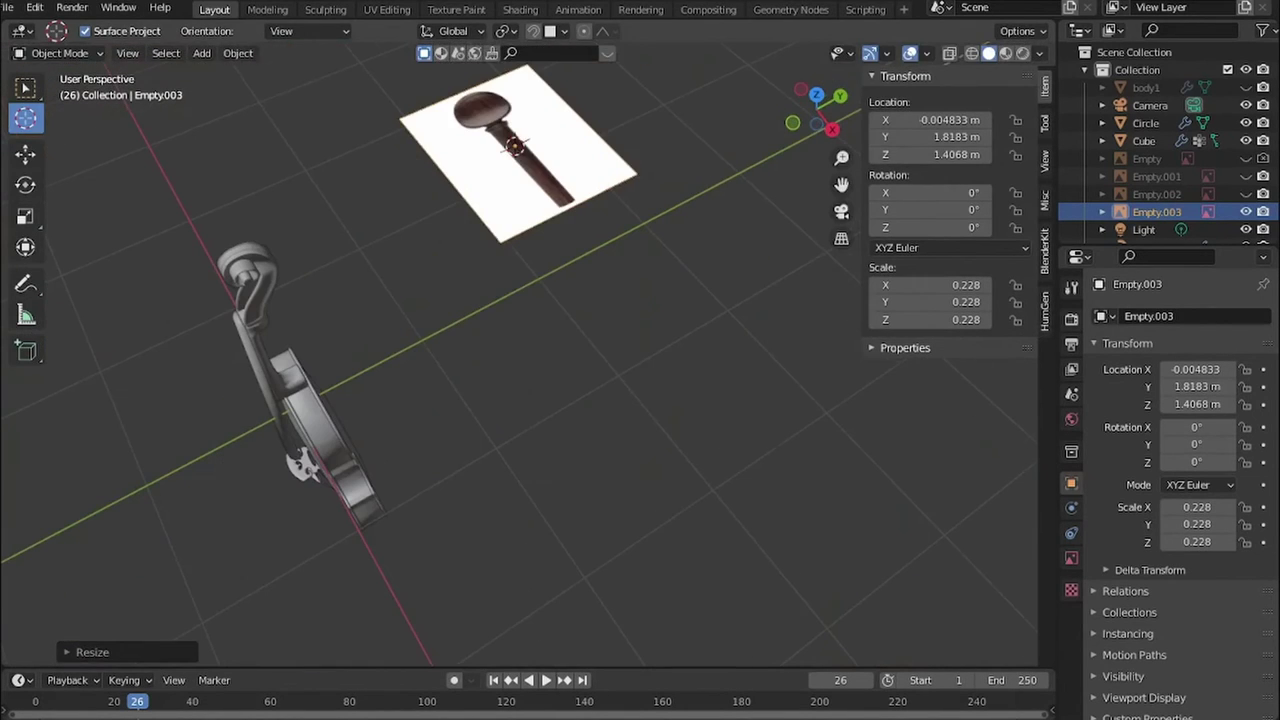
pyautogui.press('Return')
pyautogui.press('KP_7')
pyautogui.hotkey('shift', 'a')
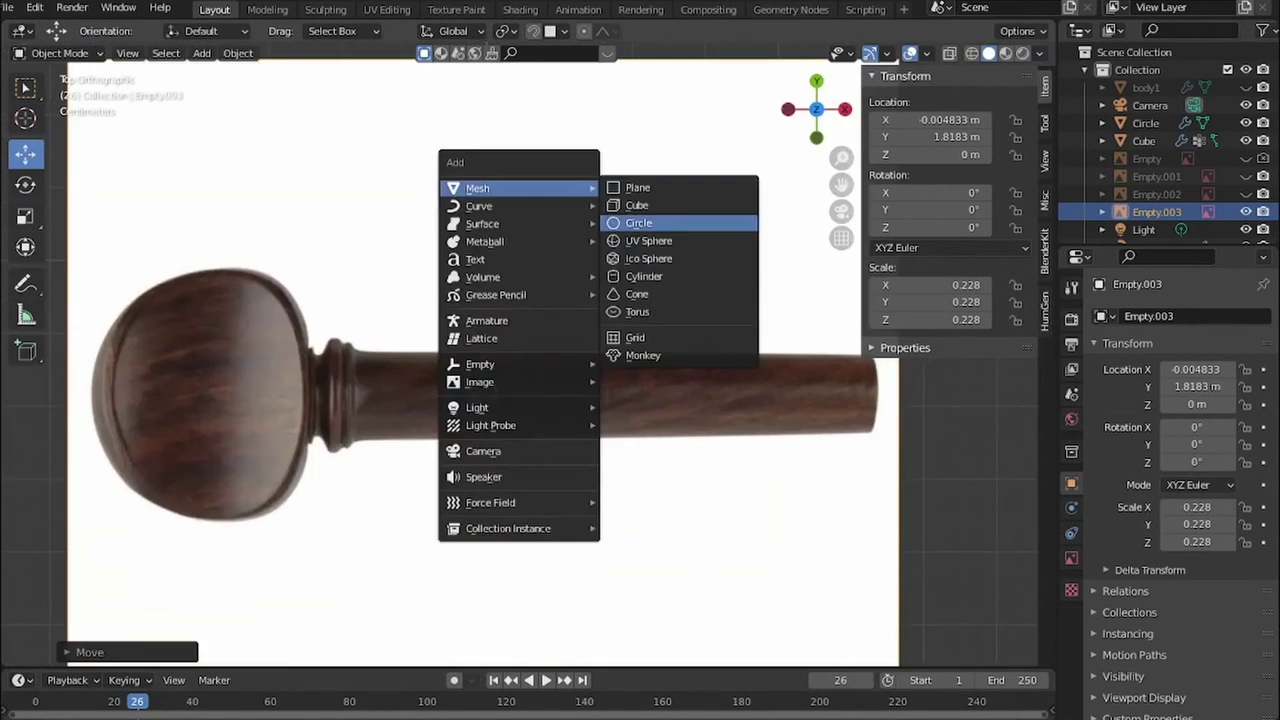
pyautogui.click(634, 220)
pyautogui.press('s')
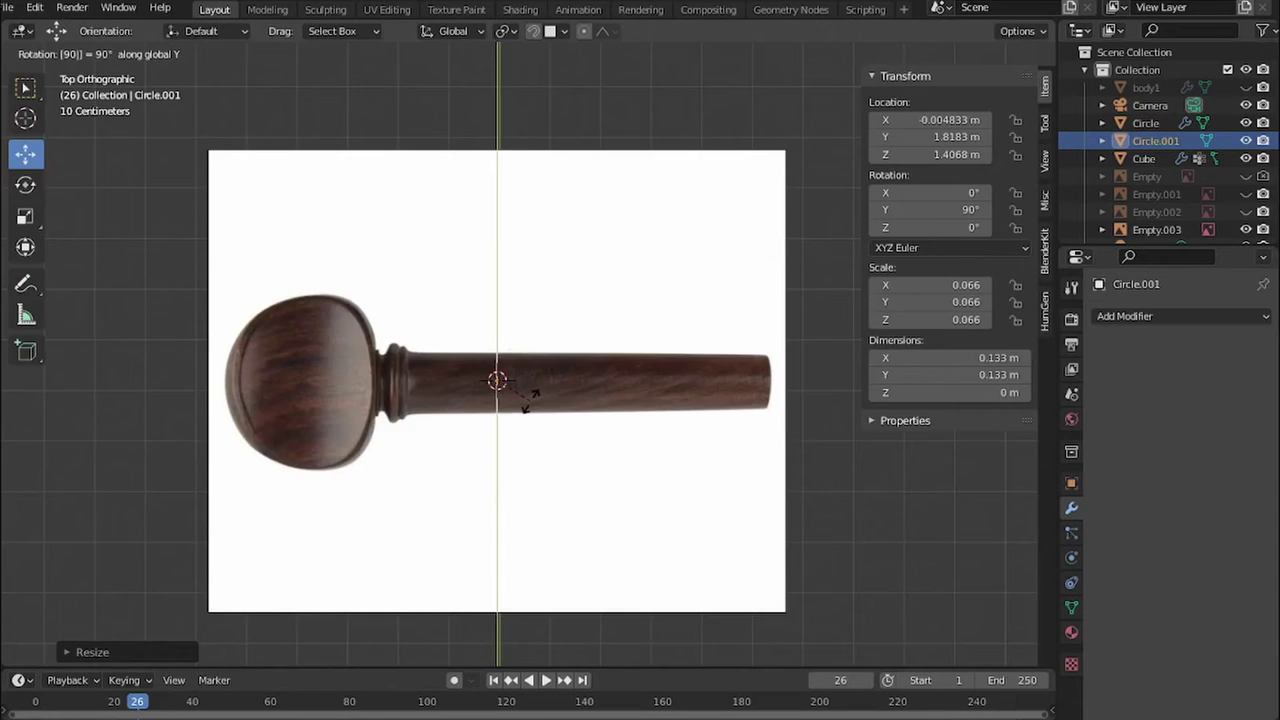
pyautogui.press('Return')
pyautogui.scroll(7, 527, 396)
pyautogui.moveTo(254, 371); pyautogui.dragTo(878, 381)
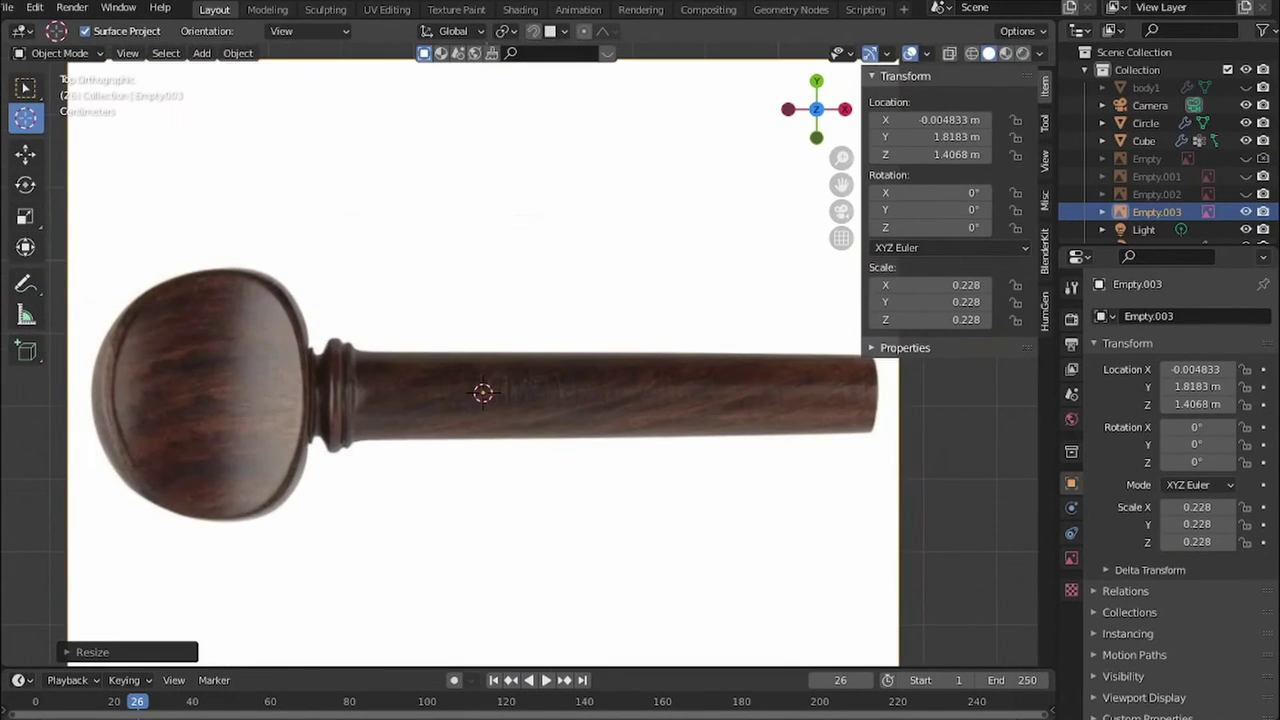
# - Move the peg reference image vertically to line up with the circle
pyautogui.scroll(-2, 480, 390)
pyautogui.moveTo(480, 390); pyautogui.dragTo(520, 300, button='middle')
pyautogui.scroll(-3, 520, 300)
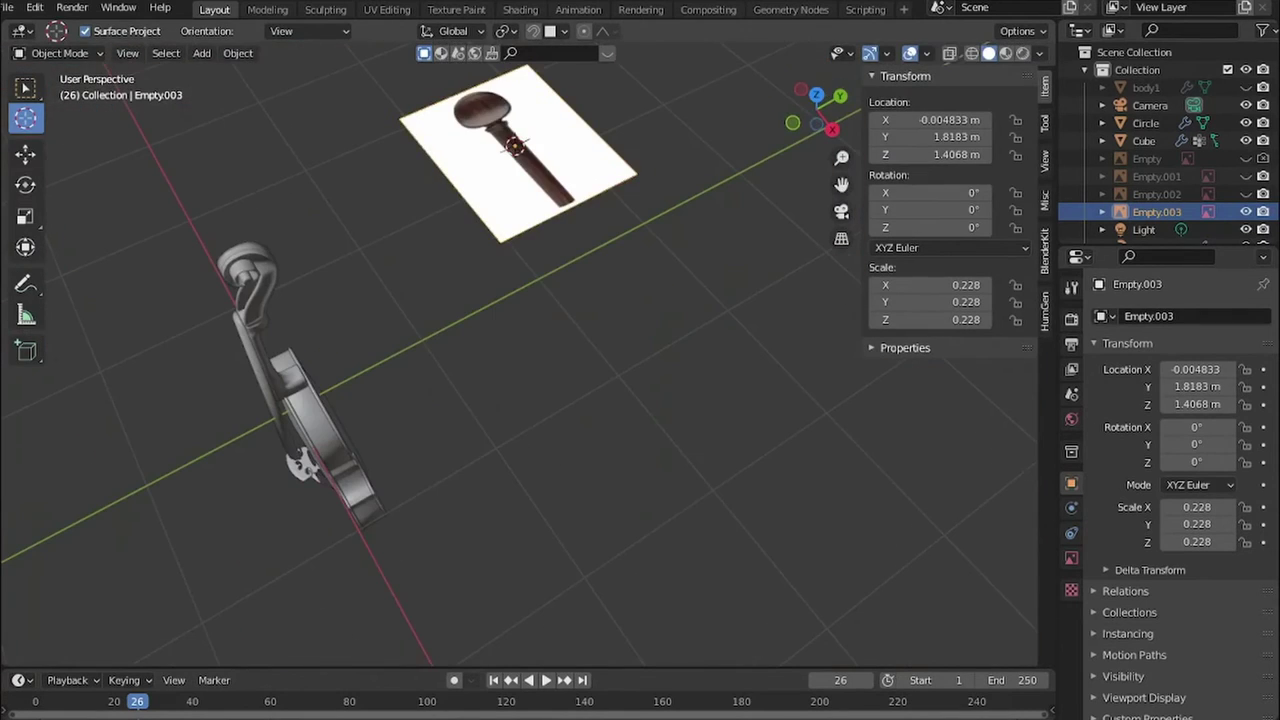
pyautogui.keyDown('shift'); pyautogui.moveTo(520, 200); pyautogui.dragTo(520, 300, button='middle'); pyautogui.keyUp('shift')
pyautogui.press('g')
pyautogui.press('z')
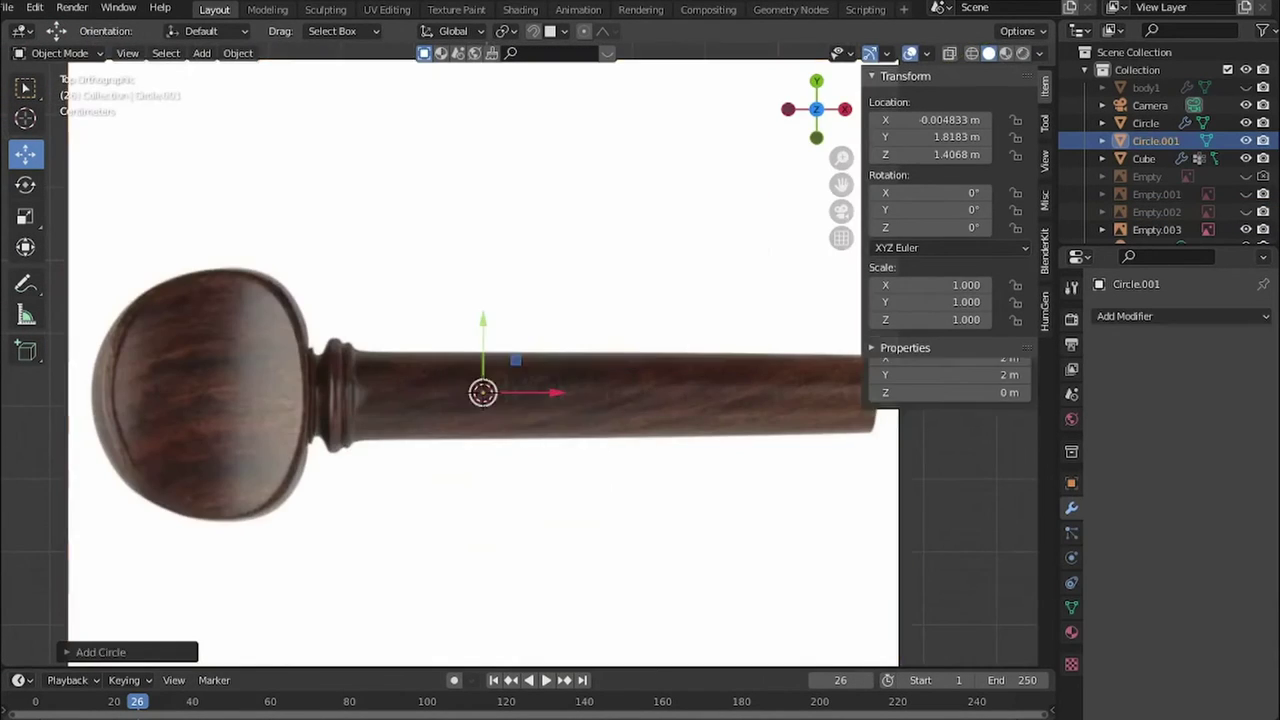
# - Extrude the circle along the peg shaft, scaling the loops out to the collar
pyautogui.press('s')
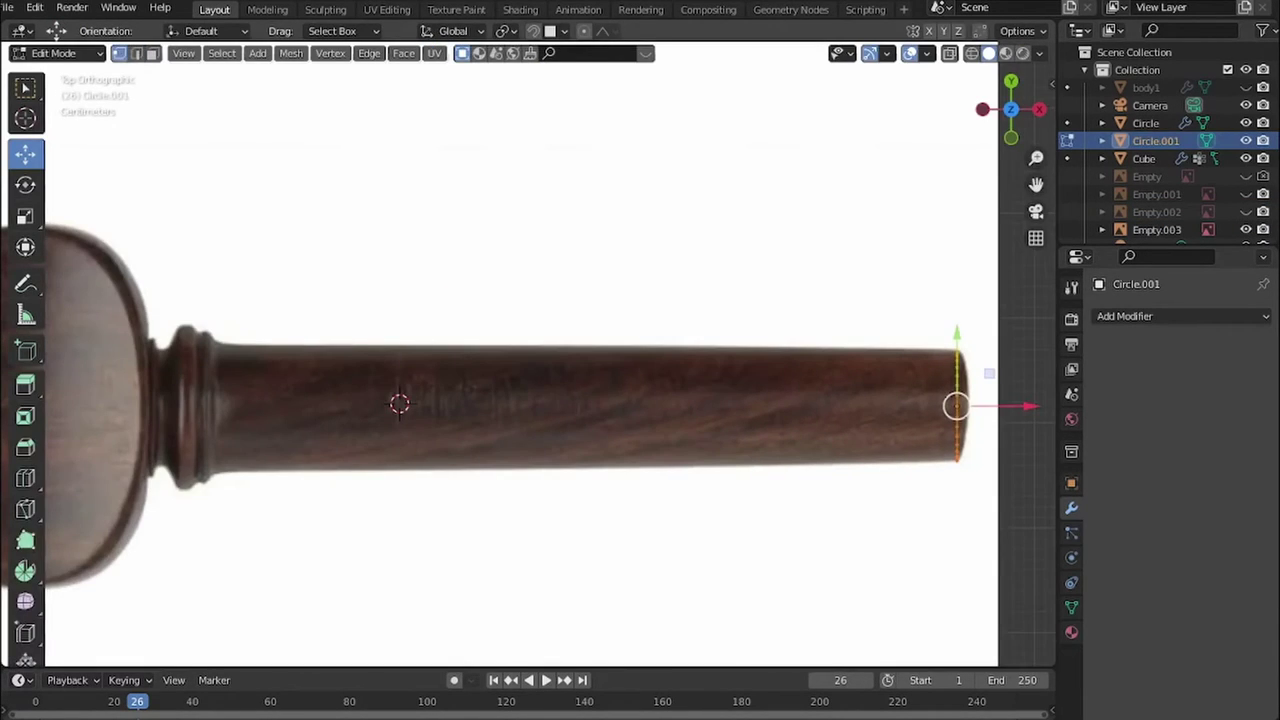
pyautogui.press('e')
pyautogui.press('g')
pyautogui.scroll(4, 520, 400)
pyautogui.press('s')
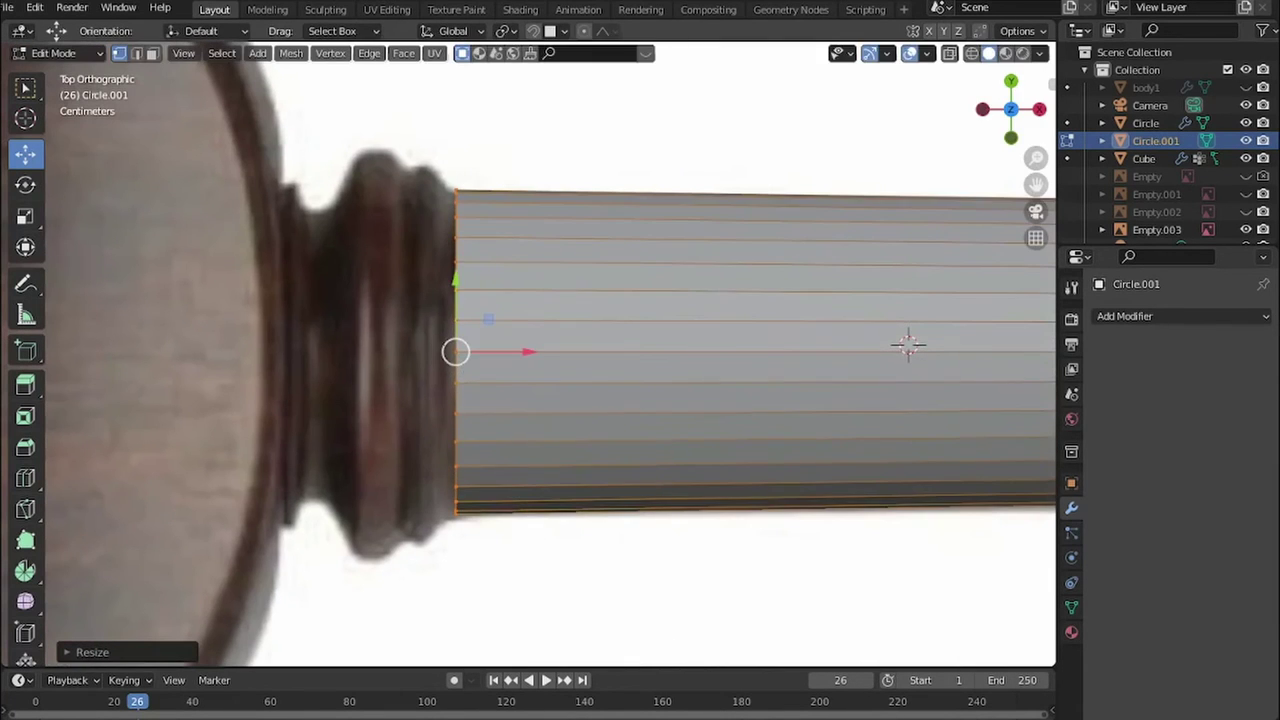
pyautogui.press('e')
pyautogui.press('s')
# - Extrude and scale further loops leftward to finish the shaft profile
pyautogui.press('e')
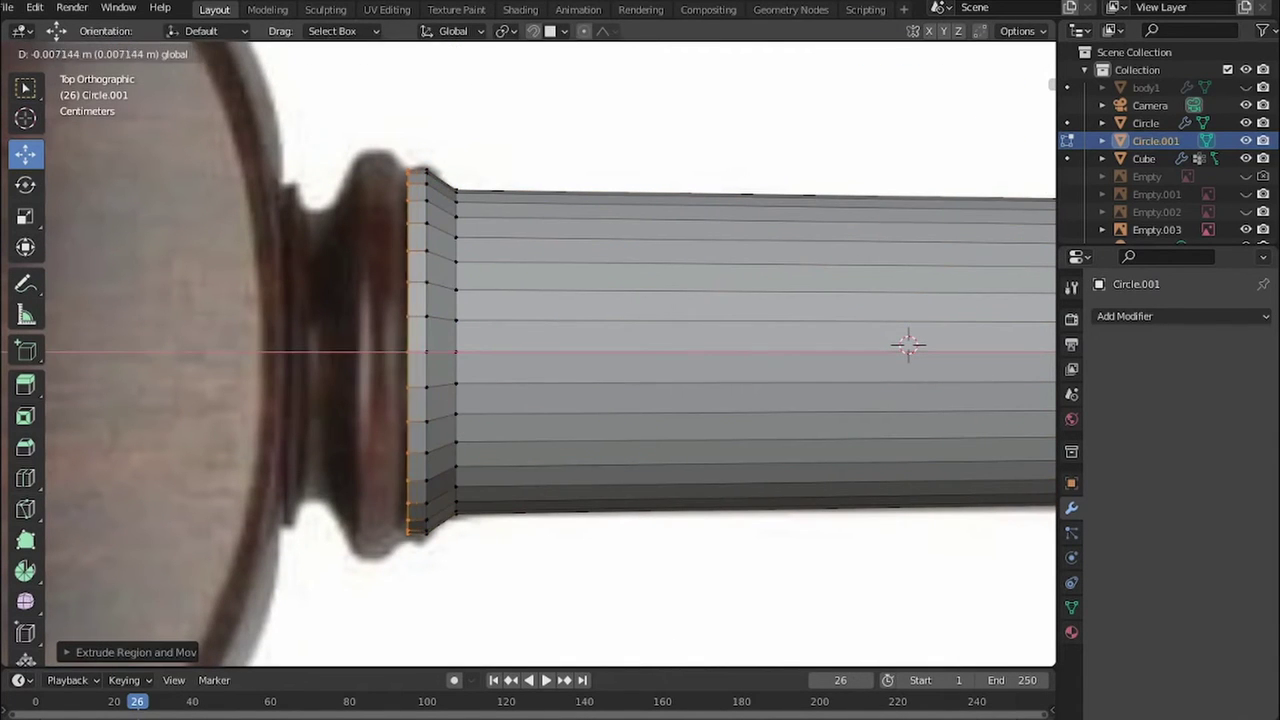
pyautogui.press('s')
pyautogui.press('e')
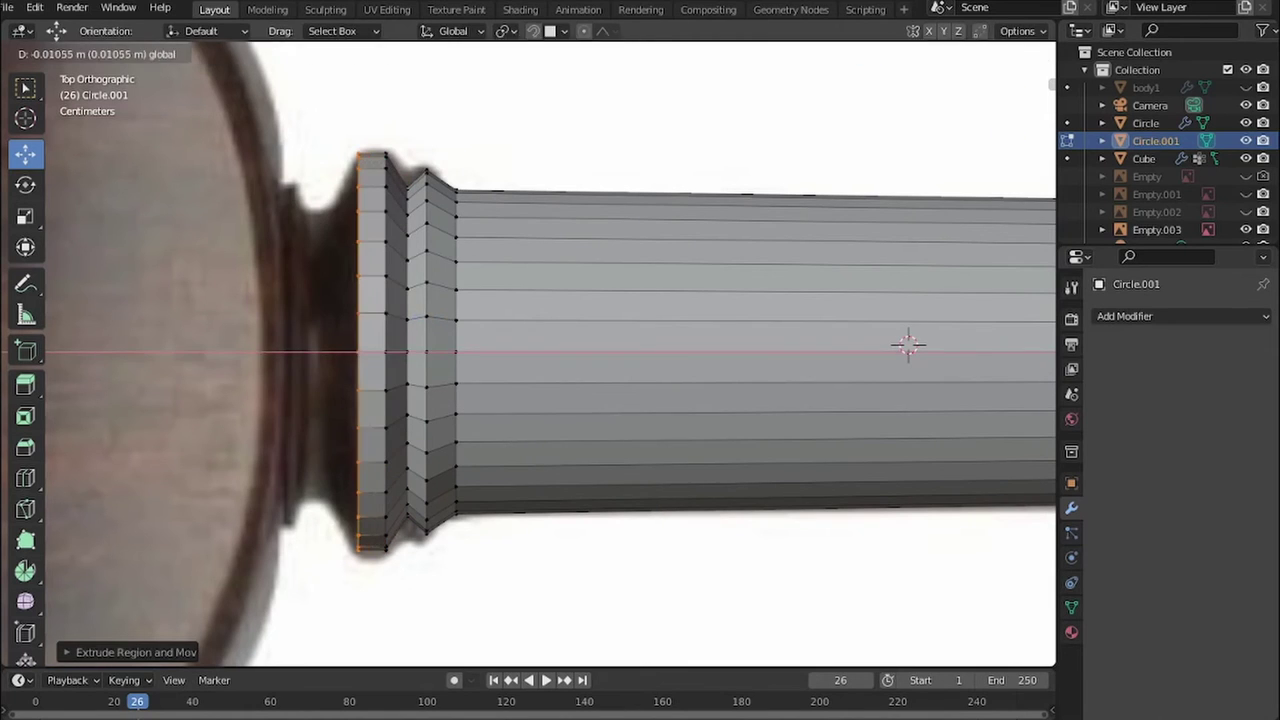
pyautogui.click(545, 222)
pyautogui.press('e')
pyautogui.click(490, 347)
pyautogui.scroll(1, 490, 347)
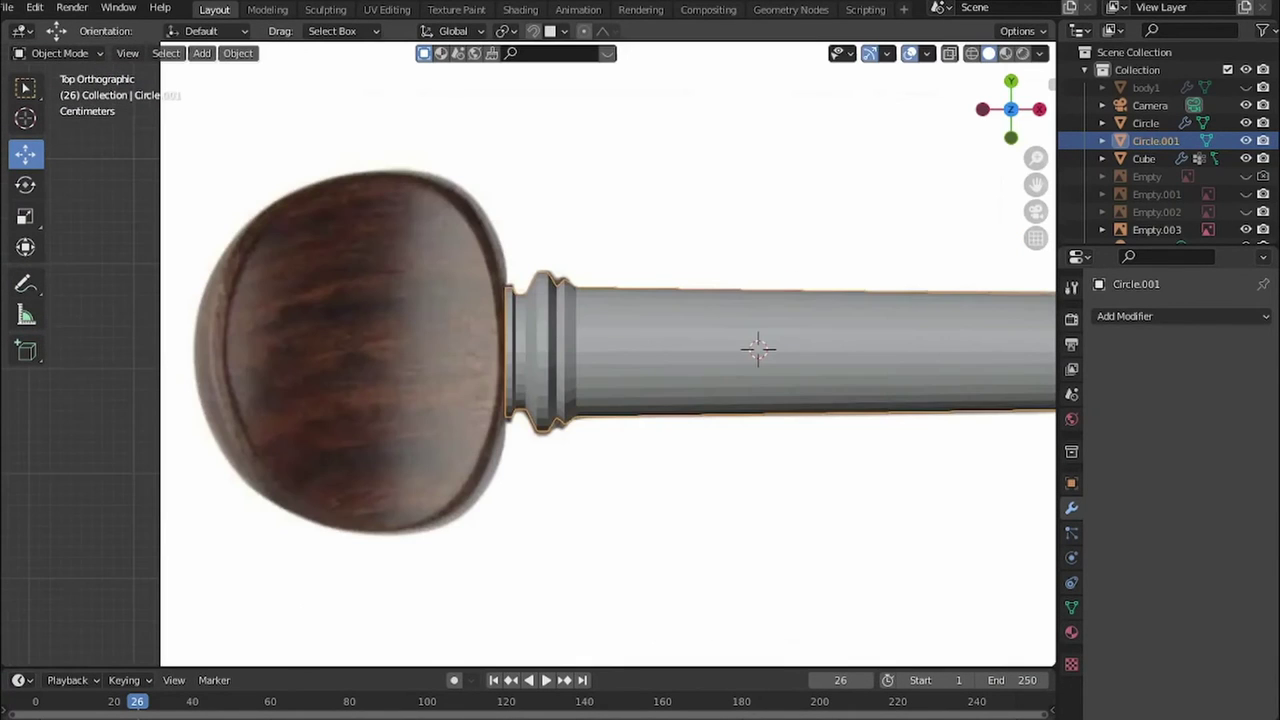
pyautogui.scroll(3, 296, 362)
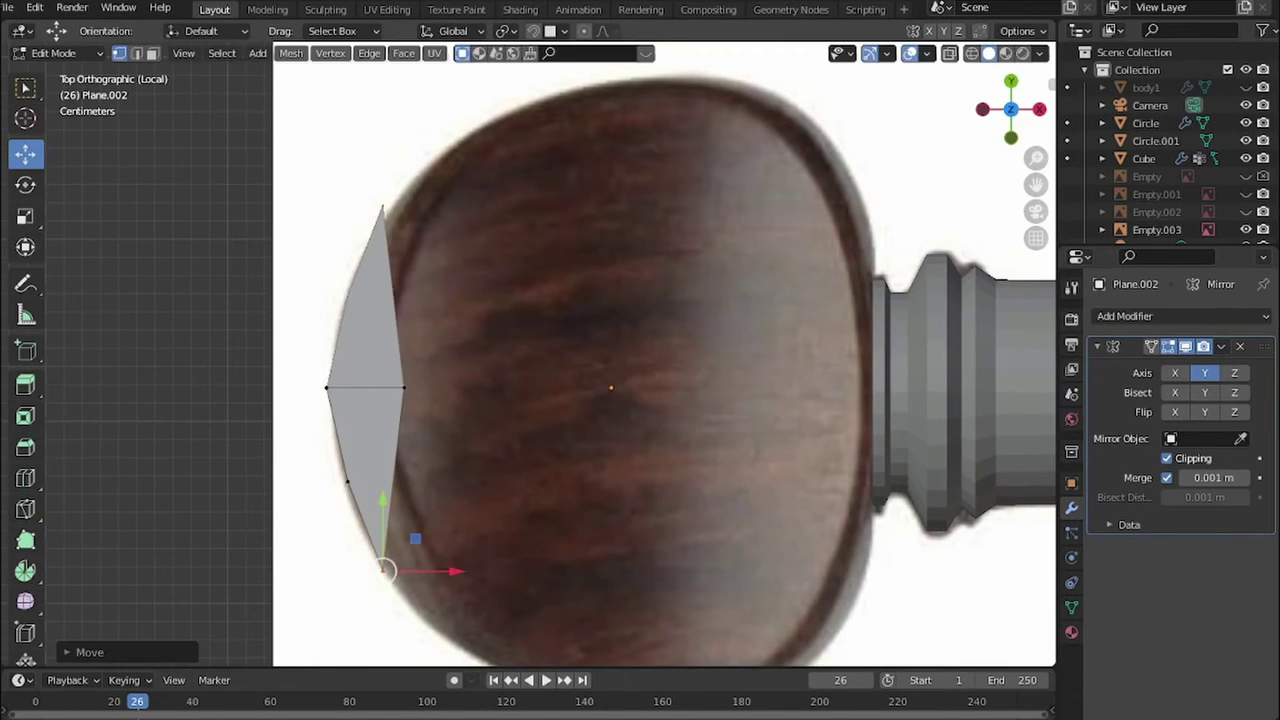
# - Extrude edges along the peg head outline, then extrude it downward to thicken the head
pyautogui.press('e')
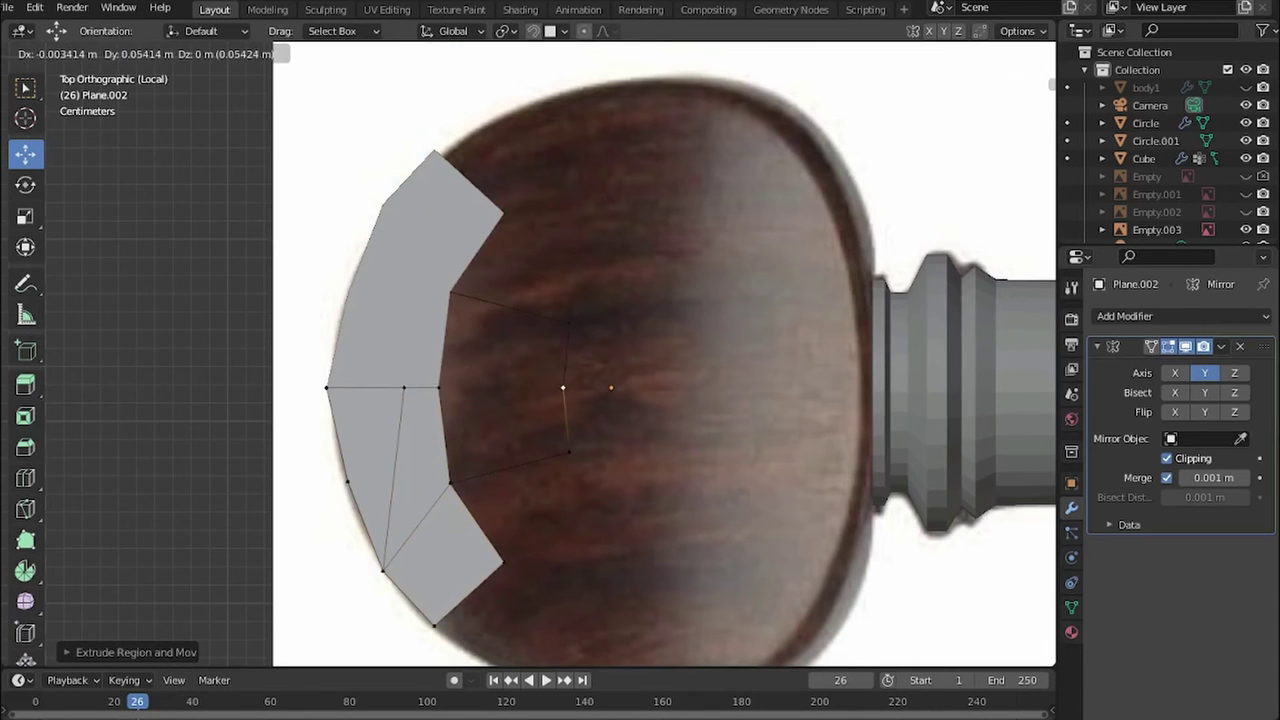
pyautogui.press('e')
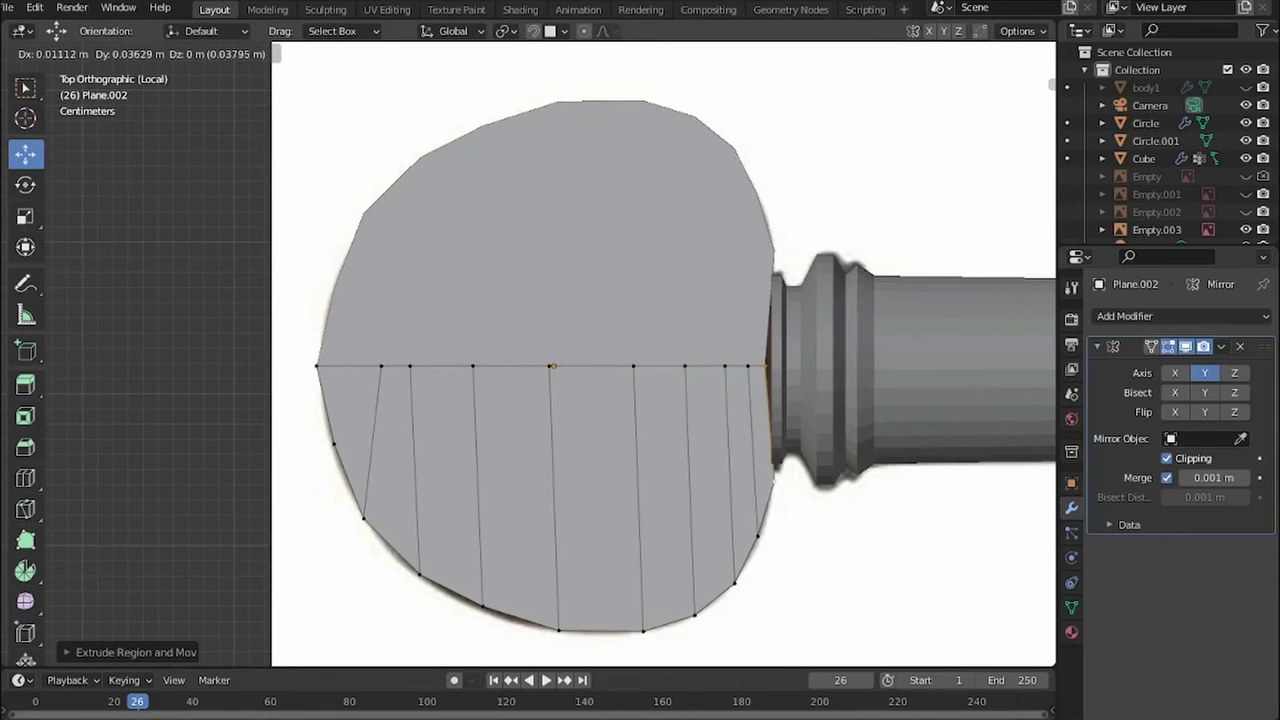
pyautogui.press('KP_1')
pyautogui.press('e')
pyautogui.press('s')
pyautogui.moveTo(554, 372); pyautogui.dragTo(554, 314)
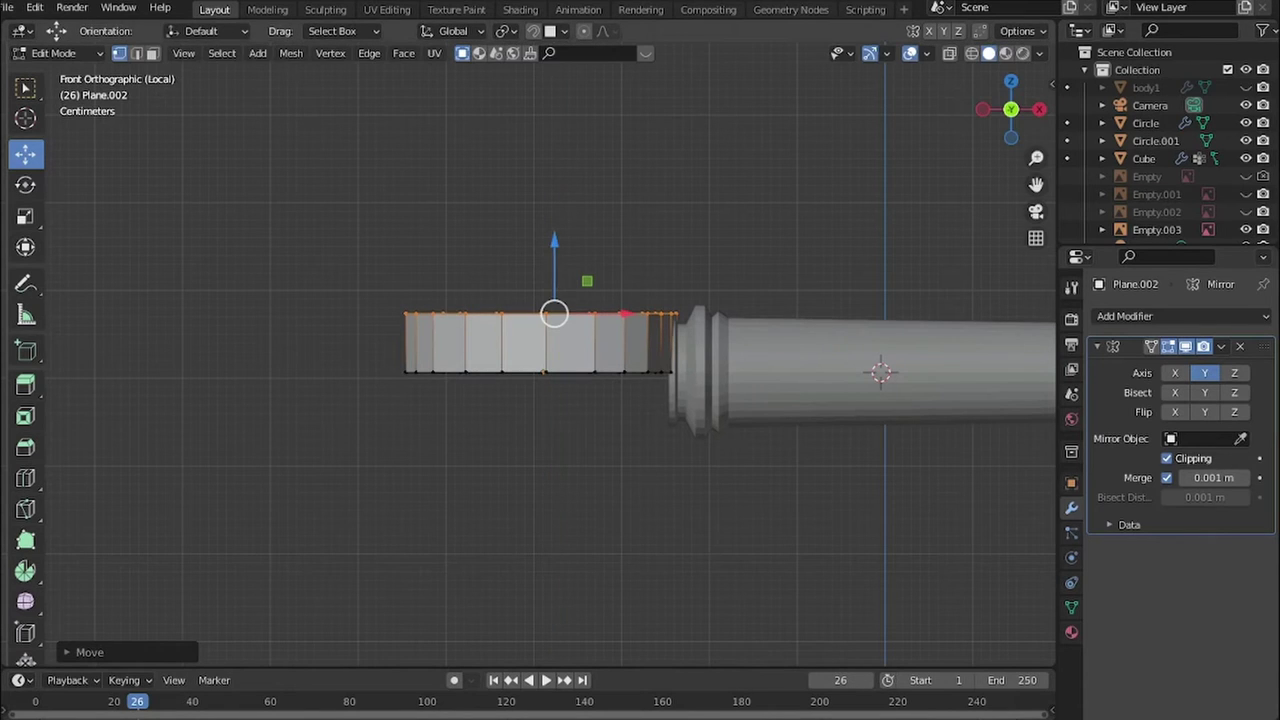
pyautogui.moveTo(343, 357); pyautogui.dragTo(700, 529)
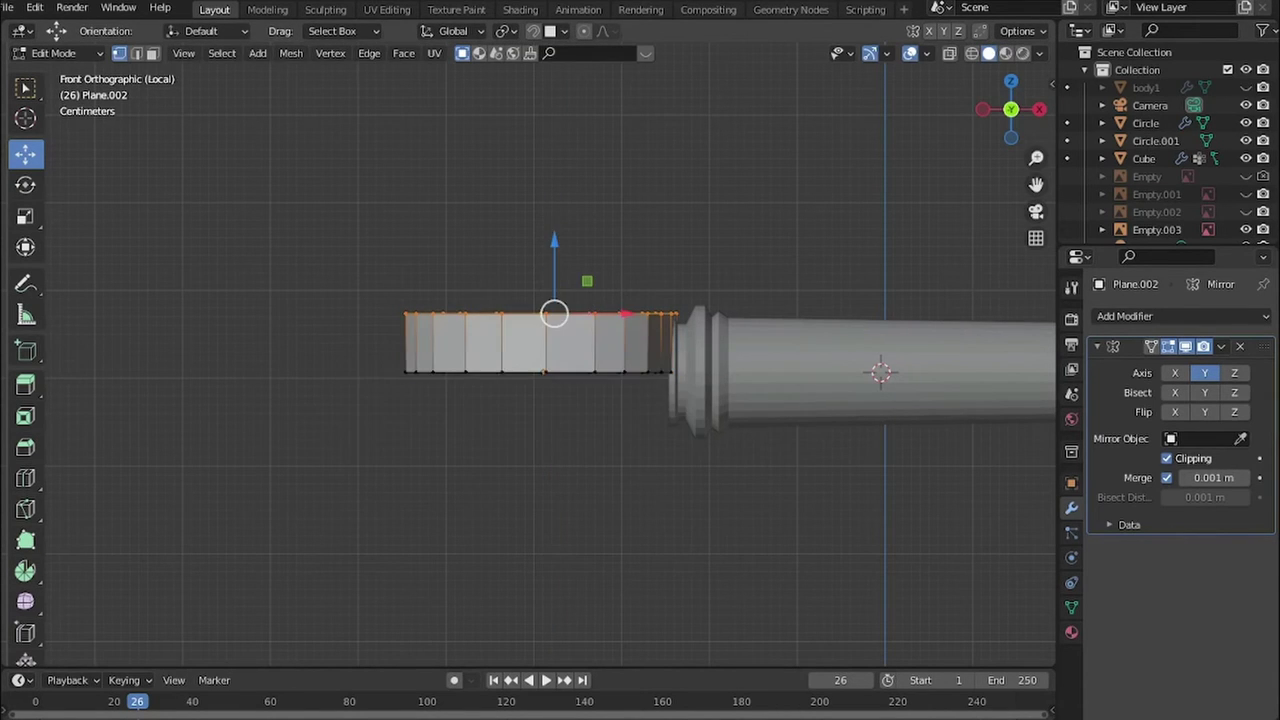
pyautogui.press('g')
pyautogui.press('z')
pyautogui.click(543, 373)
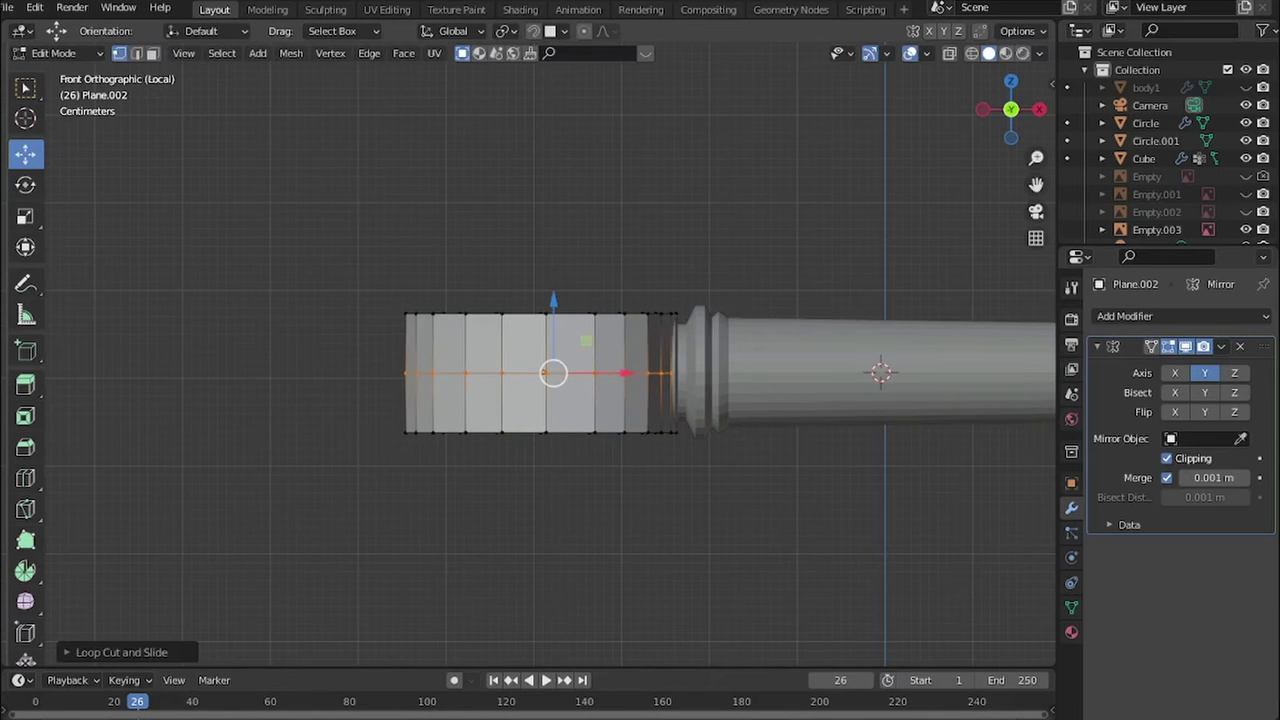
# - Pinch the middle of the head on Z using proportional editing
pyautogui.press('KP_7')
pyautogui.press('KP_1')
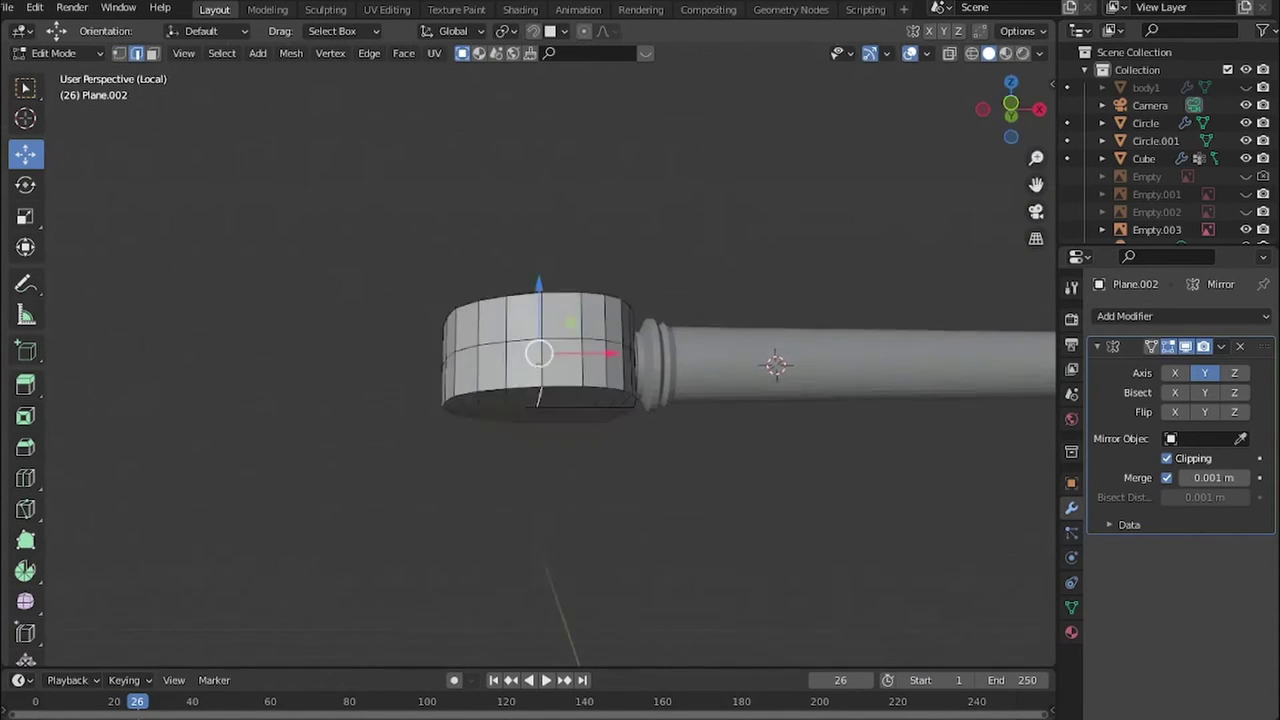
pyautogui.hotkey('shift', 'Tab')
pyautogui.rightClick(665, 255)
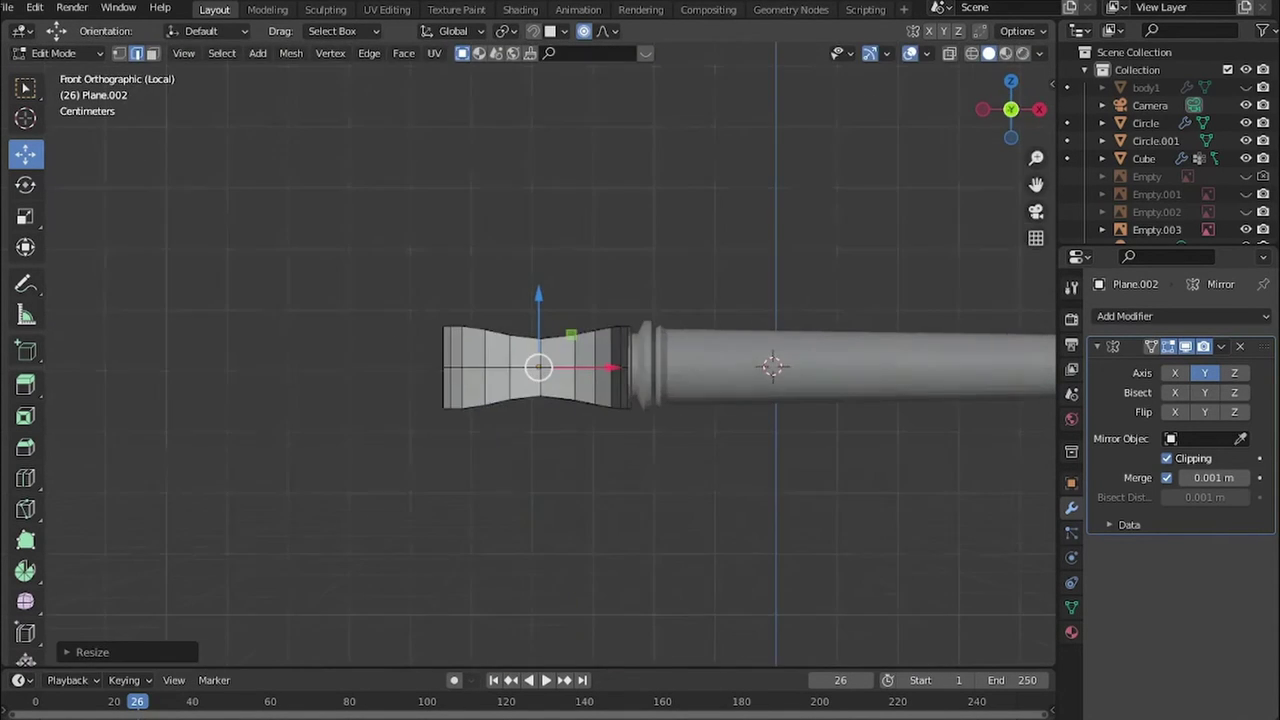
pyautogui.scroll(2, 885, 345)
pyautogui.press('s')
pyautogui.press('z')
pyautogui.click(803, 348)
# - Add several edge loops around the head's sides and return to Object Mode
pyautogui.moveTo(803, 348); pyautogui.dragTo(740, 300, button='middle')
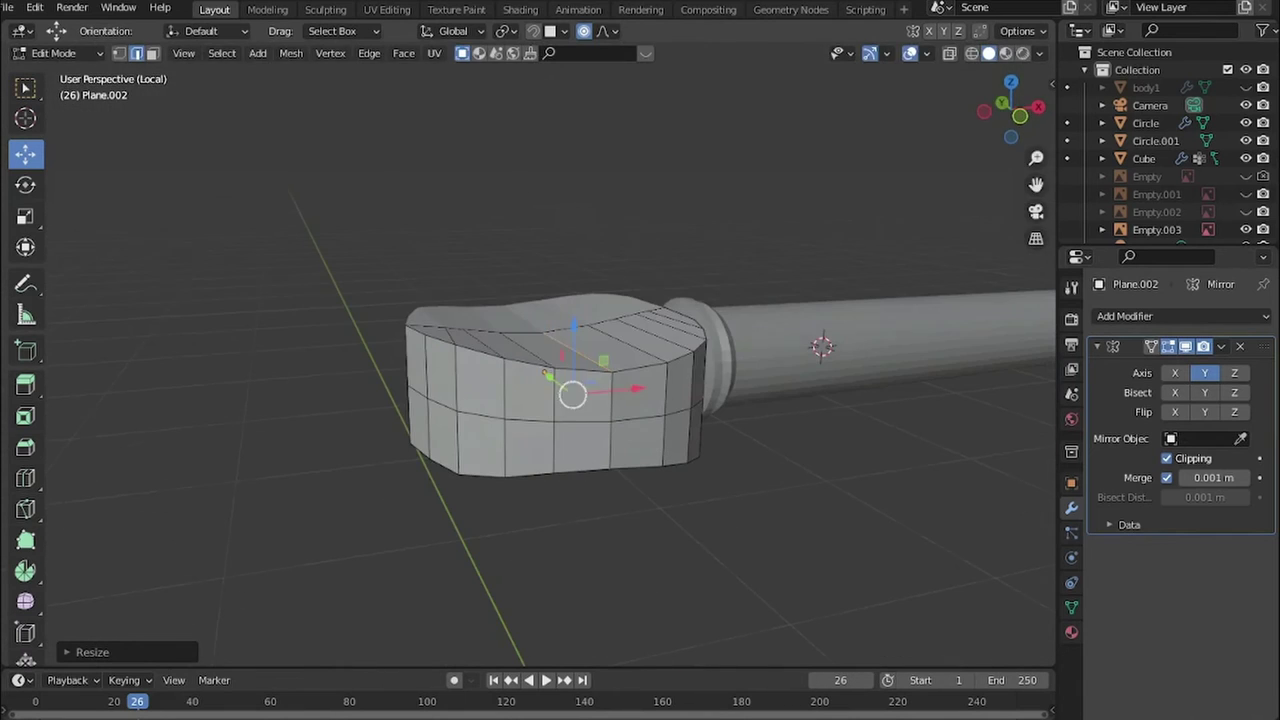
pyautogui.scroll(2, 572, 393)
pyautogui.click(585, 378)
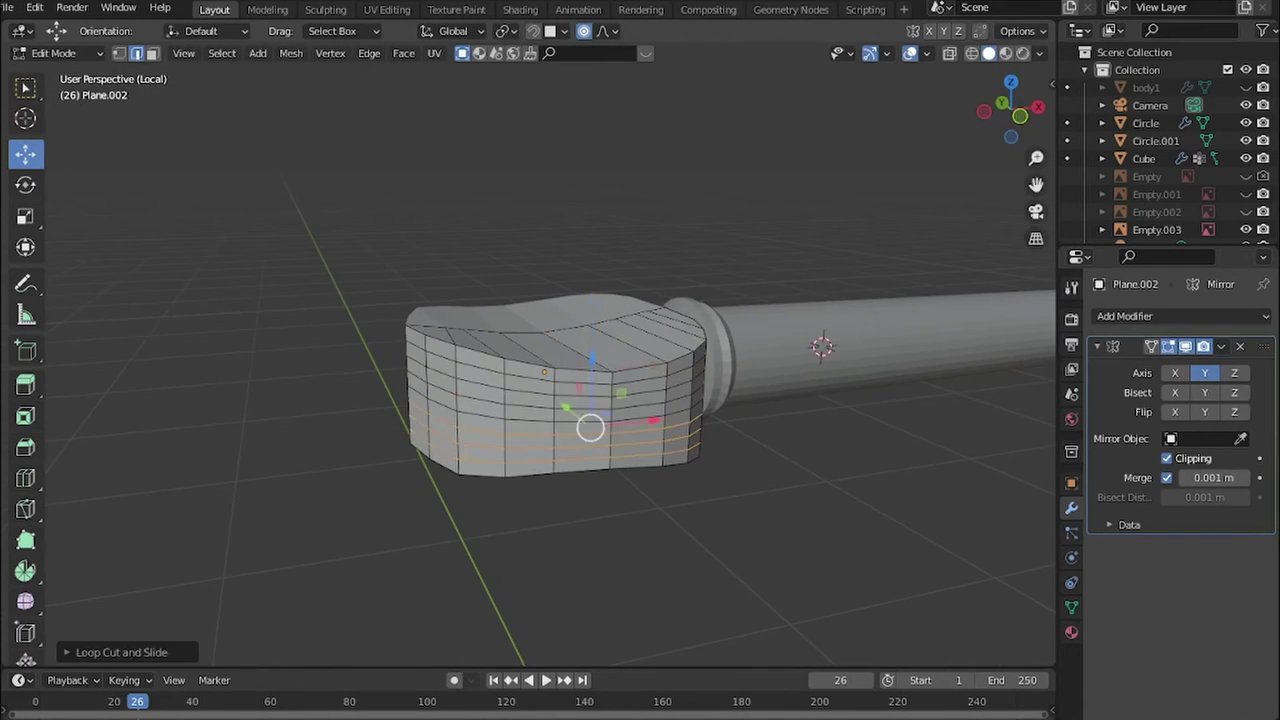
pyautogui.press('KP_7')
pyautogui.moveTo(557, 534); pyautogui.dragTo(600, 380, button='middle')
pyautogui.press('Tab')
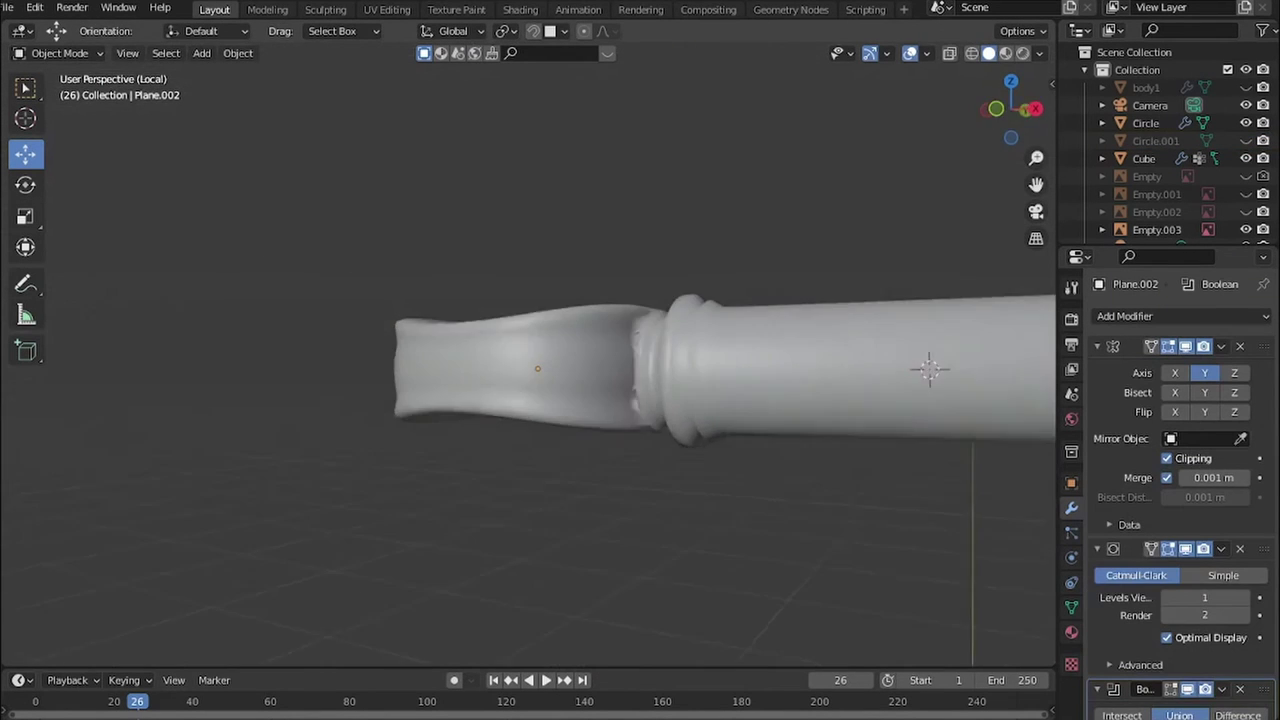
# - Zoom out and select the peg head object for the Subdivision and Boolean modifiers
pyautogui.moveTo(915, 376); pyautogui.dragTo(760, 410, button='middle')
pyautogui.scroll(-3, 720, 423)
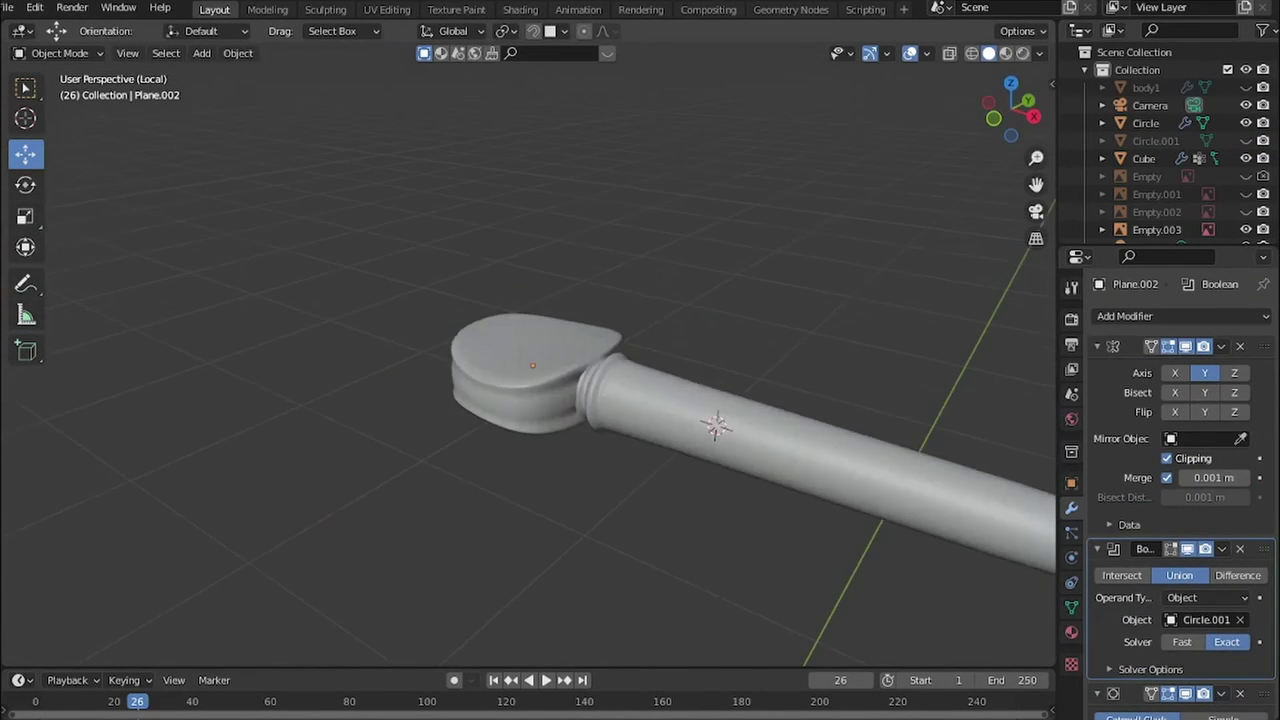
pyautogui.click(823, 466)
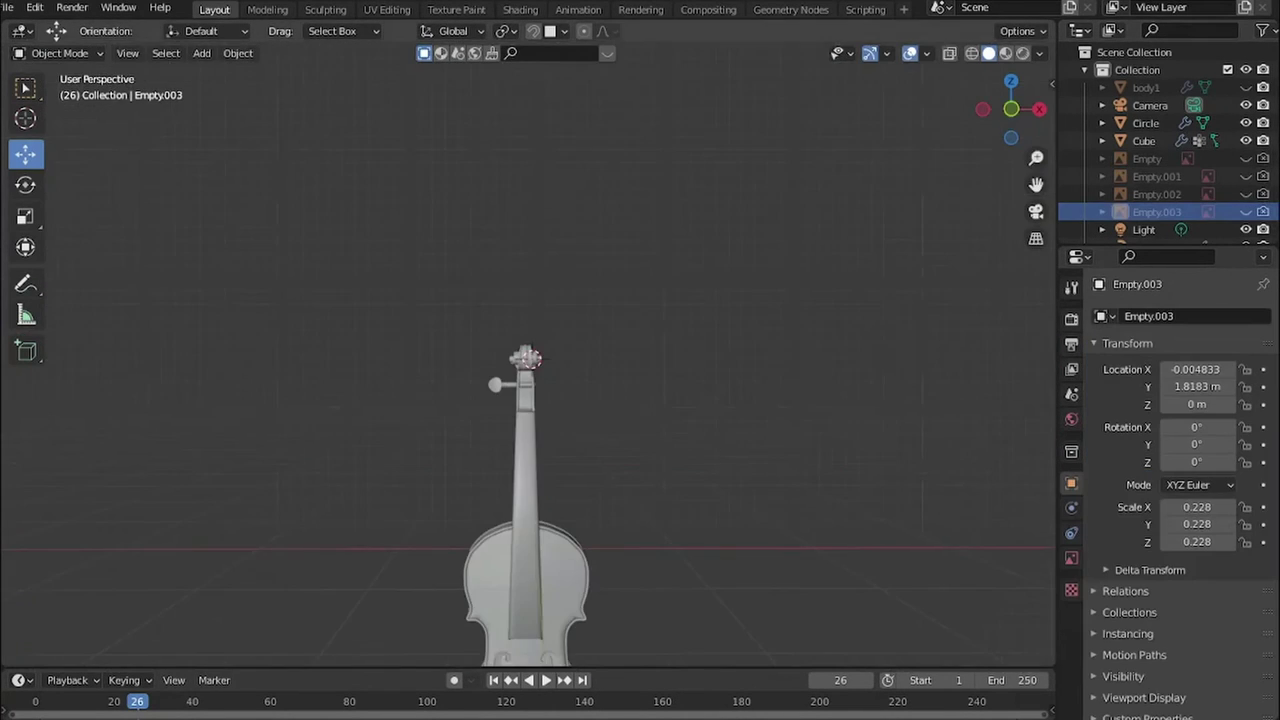
# - Move the peg copies onto the lower and right-side peg holes, checking front and side views
pyautogui.press('z')
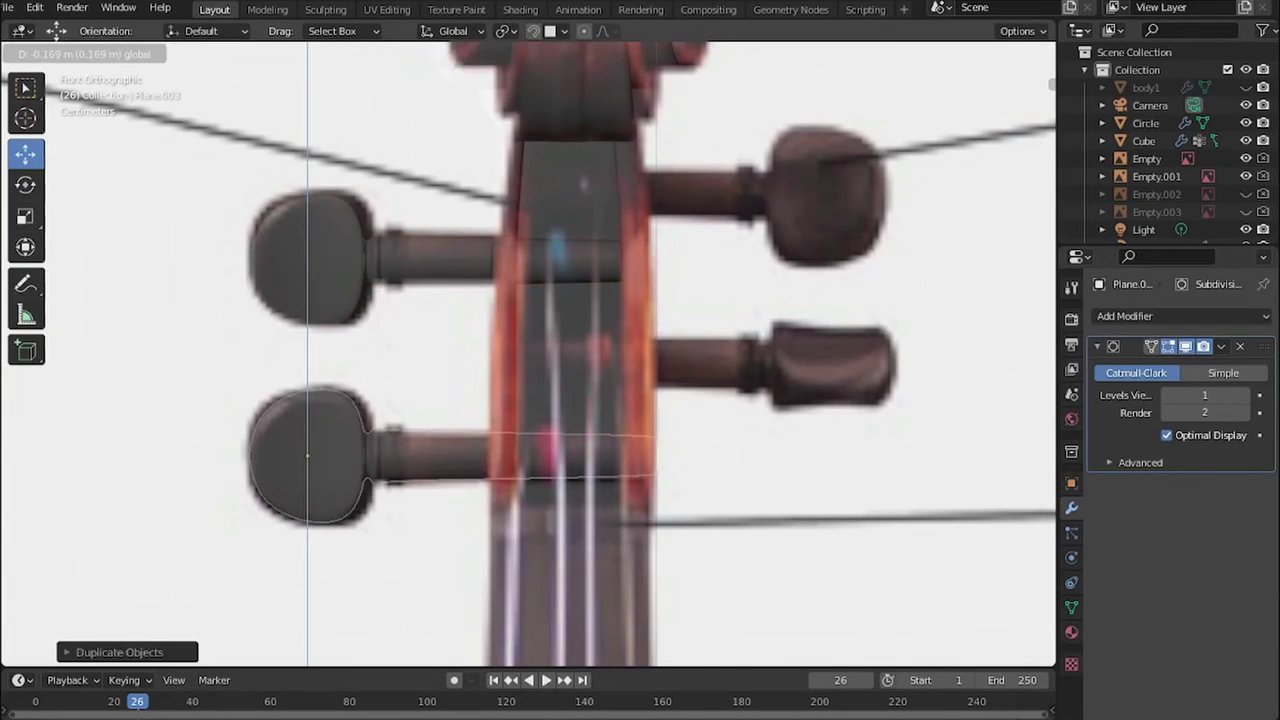
pyautogui.moveTo(711, 401); pyautogui.dragTo(830, 366)
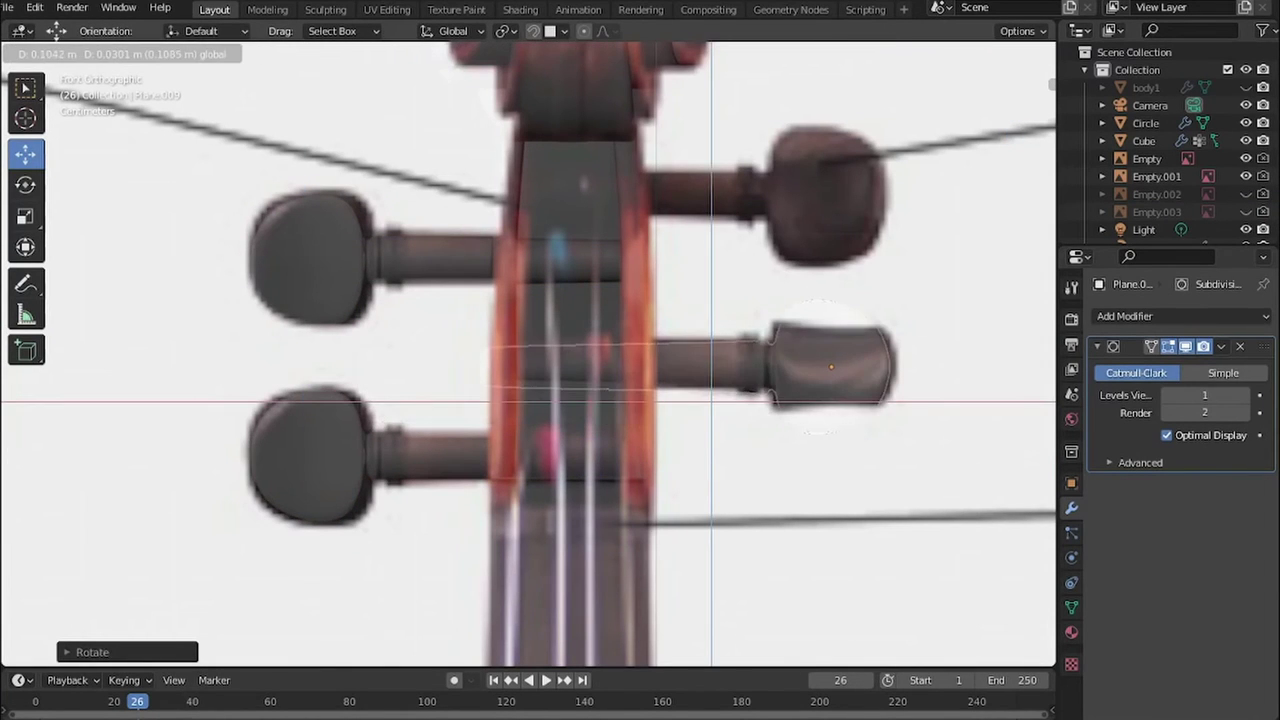
pyautogui.press('KP_3')
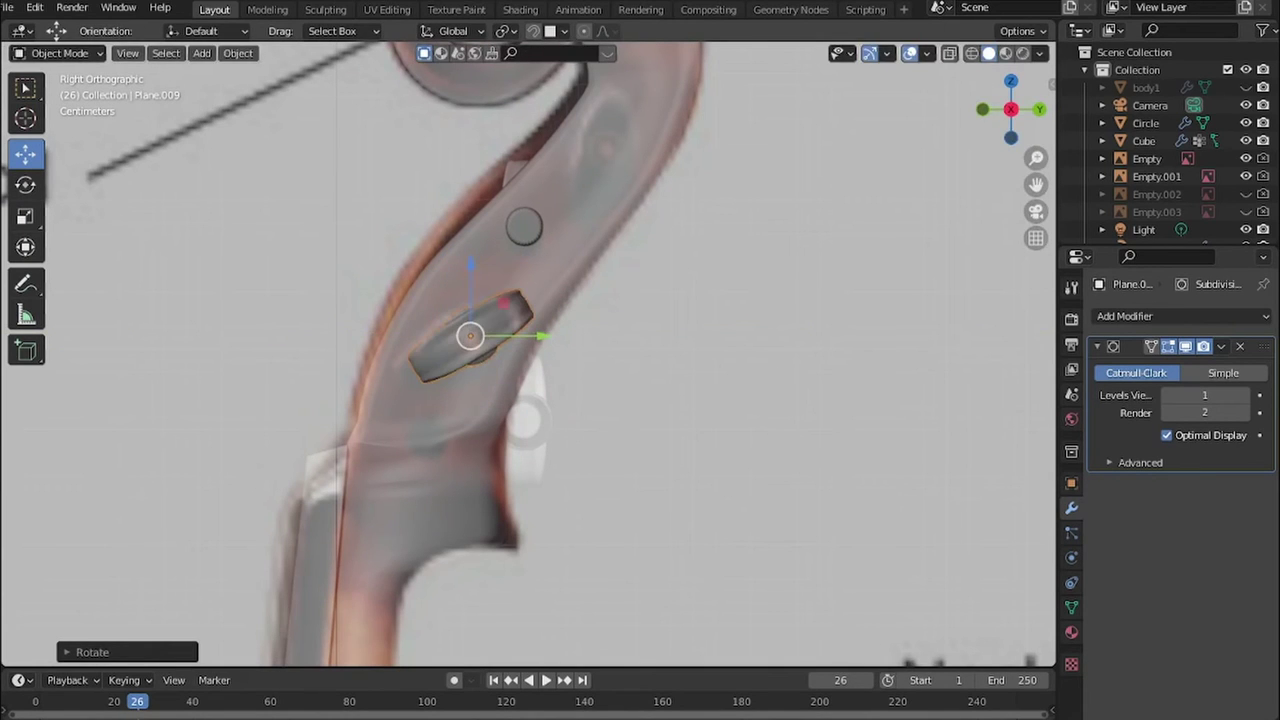
pyautogui.press('Return')
pyautogui.press('KP_1')
pyautogui.moveTo(830, 335); pyautogui.dragTo(829, 149)
pyautogui.press('KP_3')
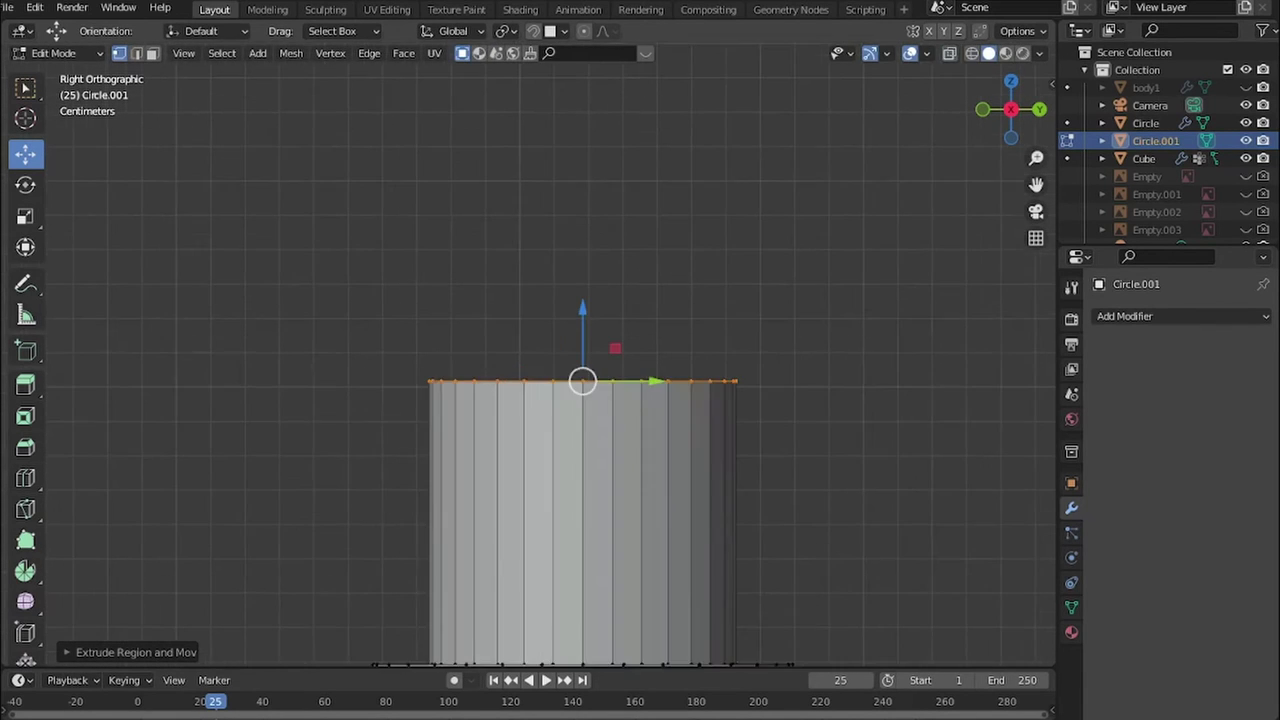
# - Extrude the tuner's ring and widen it horizontally into a flared rim
pyautogui.press('s')
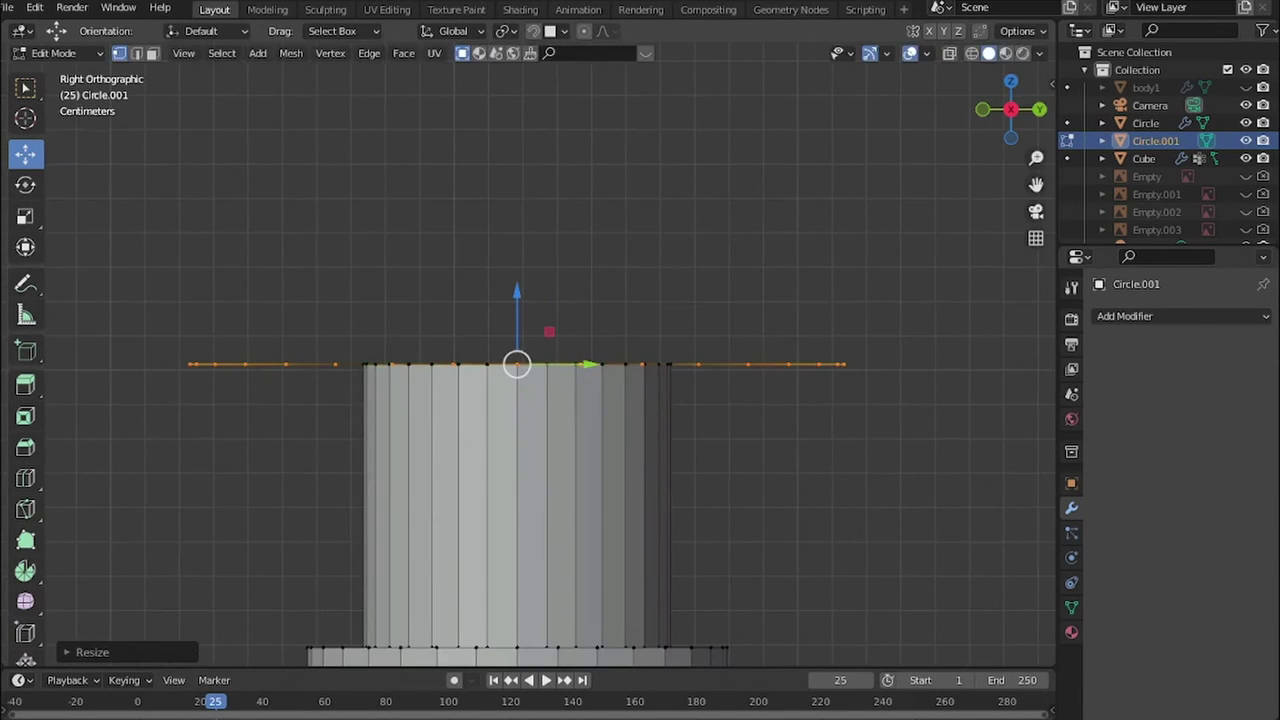
pyautogui.press('e')
pyautogui.press('s')
pyautogui.hotkey('shift', 'z')
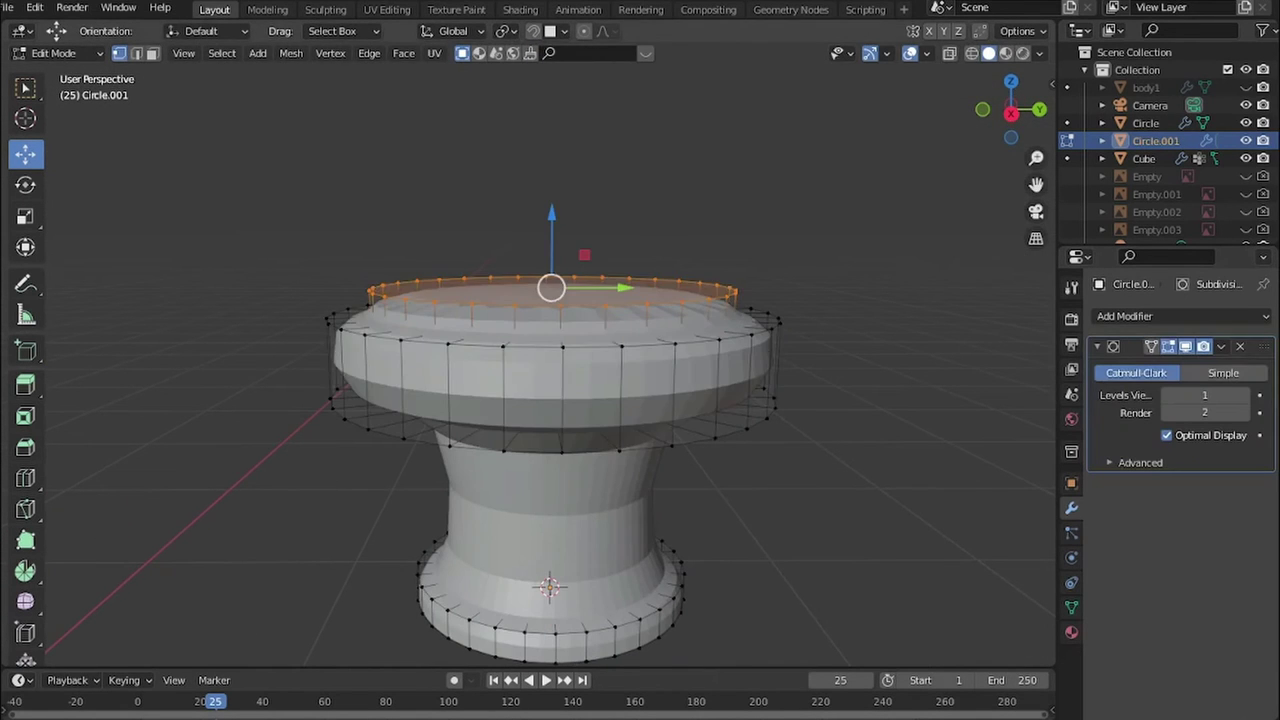
# - Add an edge loop around the tuner's stem
pyautogui.hotkey('ctrl', 'r')
pyautogui.click(370, 400)
pyautogui.scroll(3, 550, 400)
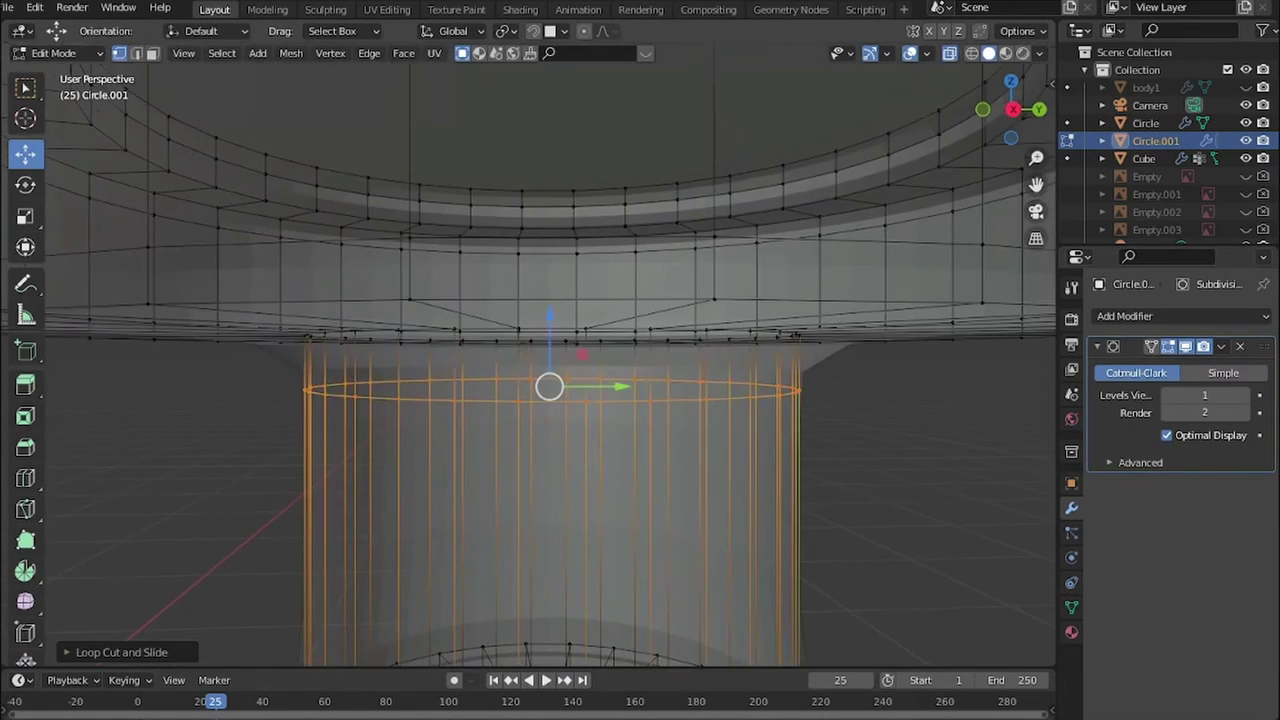
pyautogui.click(499, 338)
pyautogui.scroll(-3, 499, 338)
pyautogui.moveTo(499, 338)
pyautogui.mouseDown(button='middle')
pyautogui.moveTo(648, 360)
pyautogui.moveTo(500, 300)
pyautogui.mouseUp(button='middle')
pyautogui.scroll(3, 648, 360)
pyautogui.scroll(-3, 648, 360)
# - Add a loop cut near the bottom rim and return to Object Mode
pyautogui.hotkey('alt', 'a')
pyautogui.keyDown('alt'); pyautogui.click(300, 560); pyautogui.keyUp('alt')
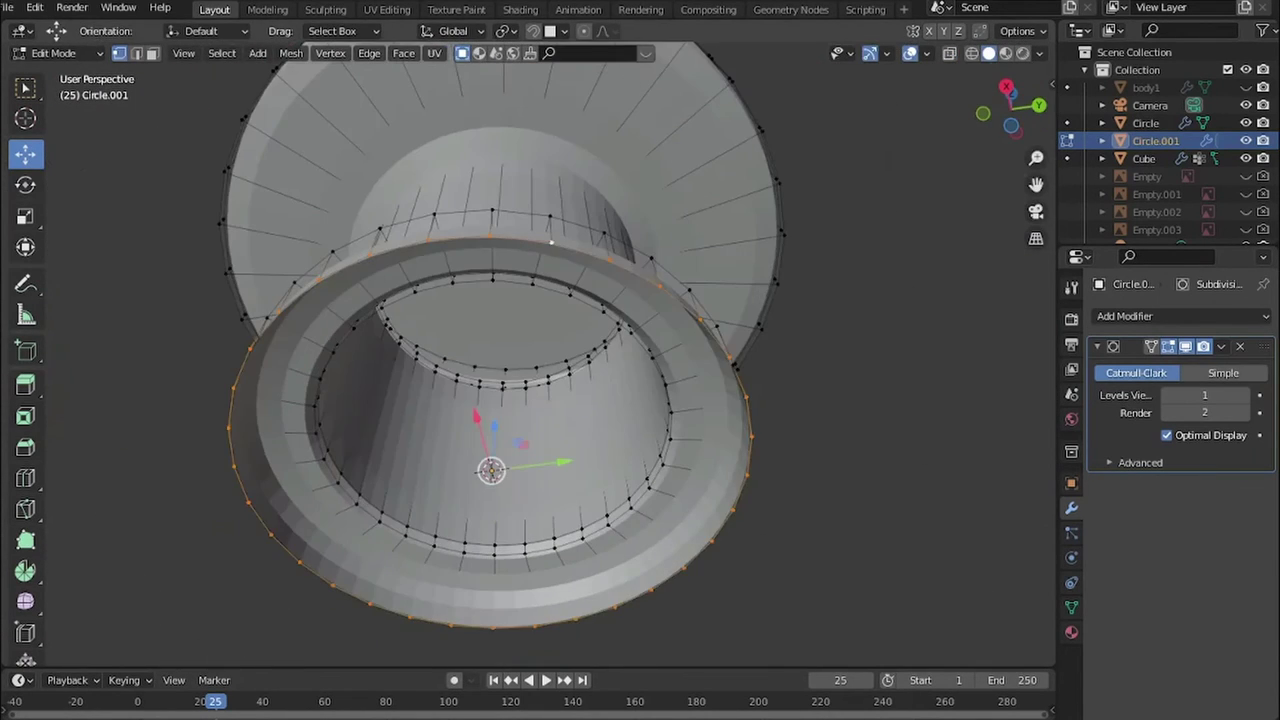
pyautogui.hotkey('alt', 'a')
pyautogui.moveTo(640, 360); pyautogui.dragTo(560, 420, button='middle')
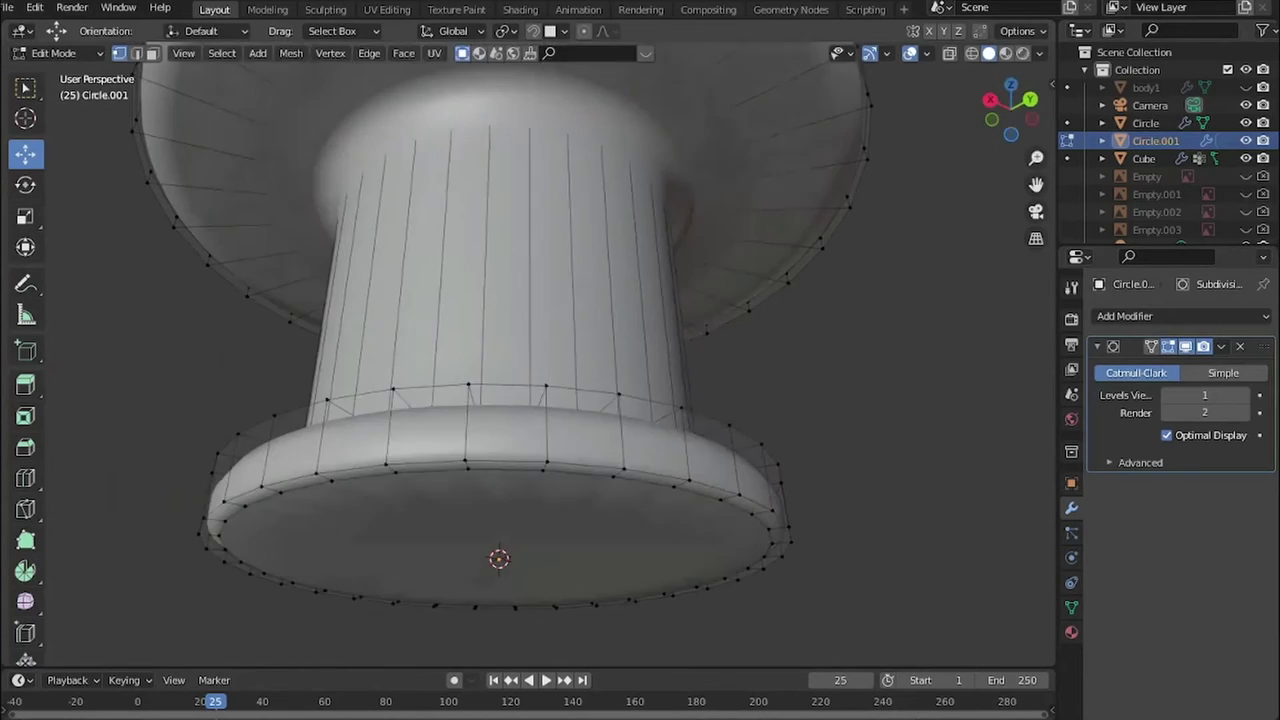
pyautogui.hotkey('ctrl', 'r')
pyautogui.click(490, 180)
pyautogui.scroll(3, 490, 400)
pyautogui.press('Tab')
pyautogui.scroll(-3, 490, 400)
pyautogui.scroll(-3, 490, 400)
# - In front view, raise the fine tuner along Z and shrink it
pyautogui.press('KP_1')
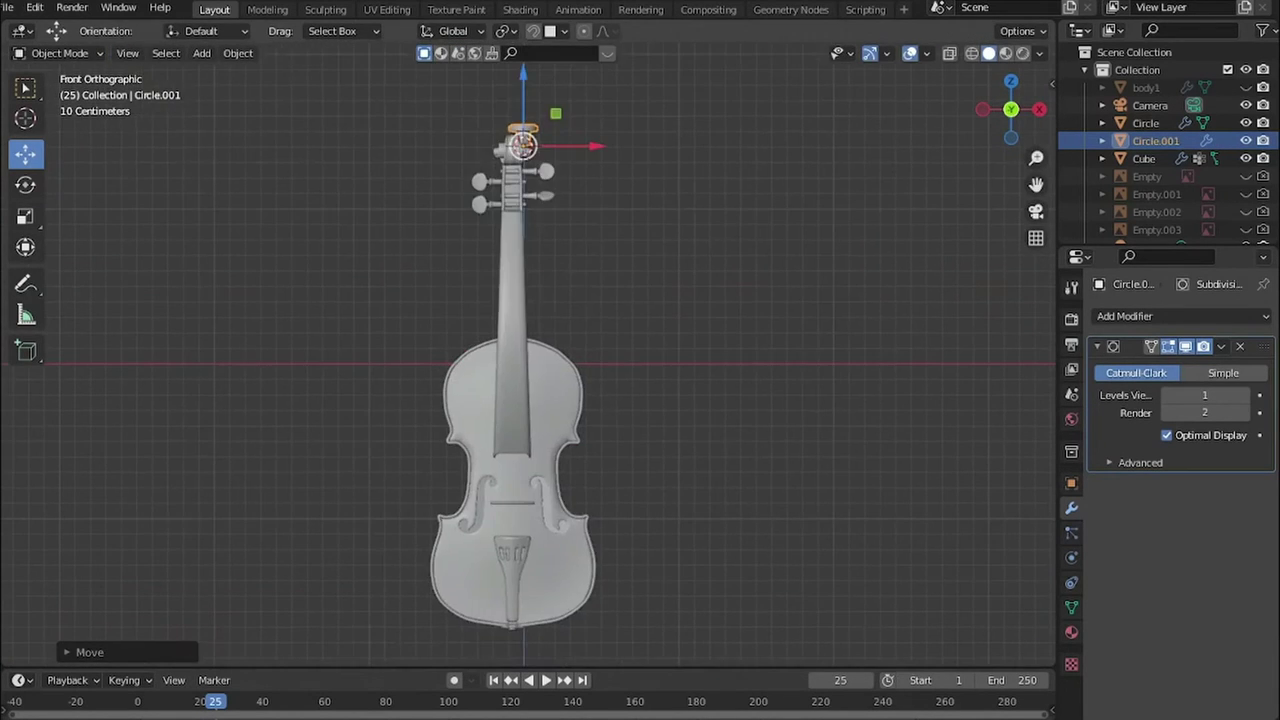
pyautogui.press('g')
pyautogui.press('z')
pyautogui.press('Return')
pyautogui.scroll(5, 508, 525)
pyautogui.scroll(6, 508, 525)
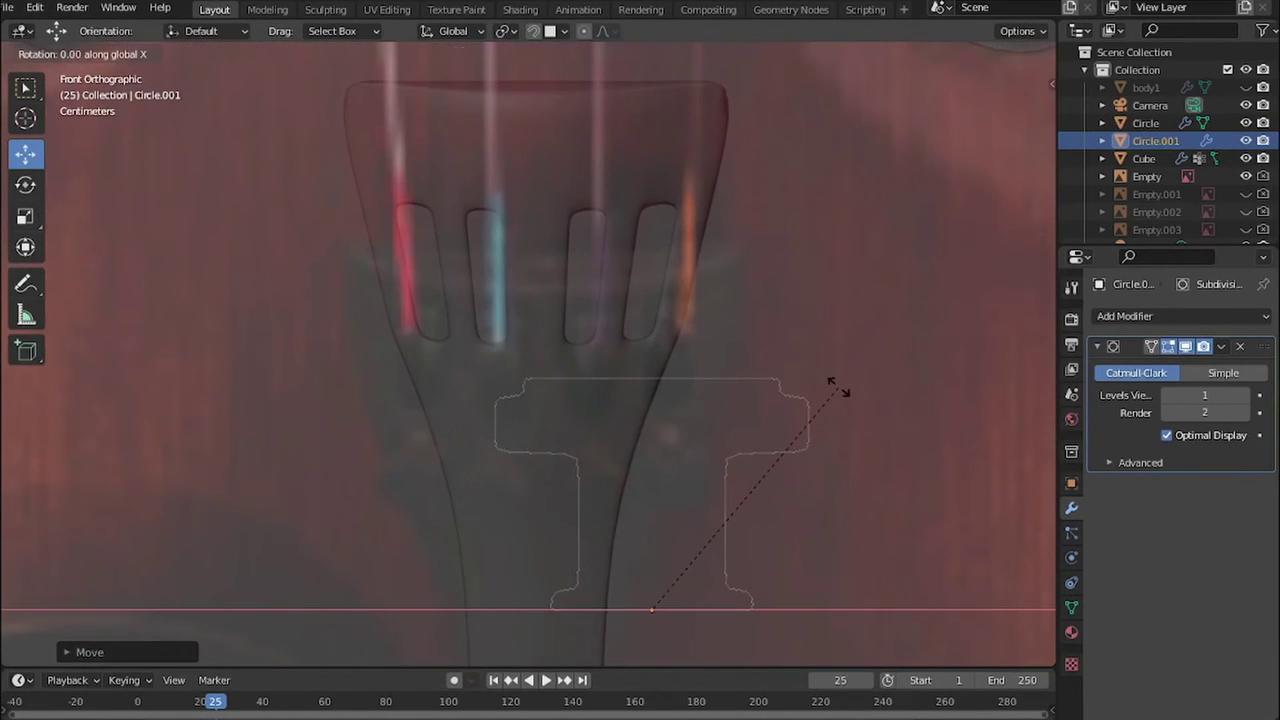
pyautogui.scroll(3, 474, 388)
pyautogui.press('s')
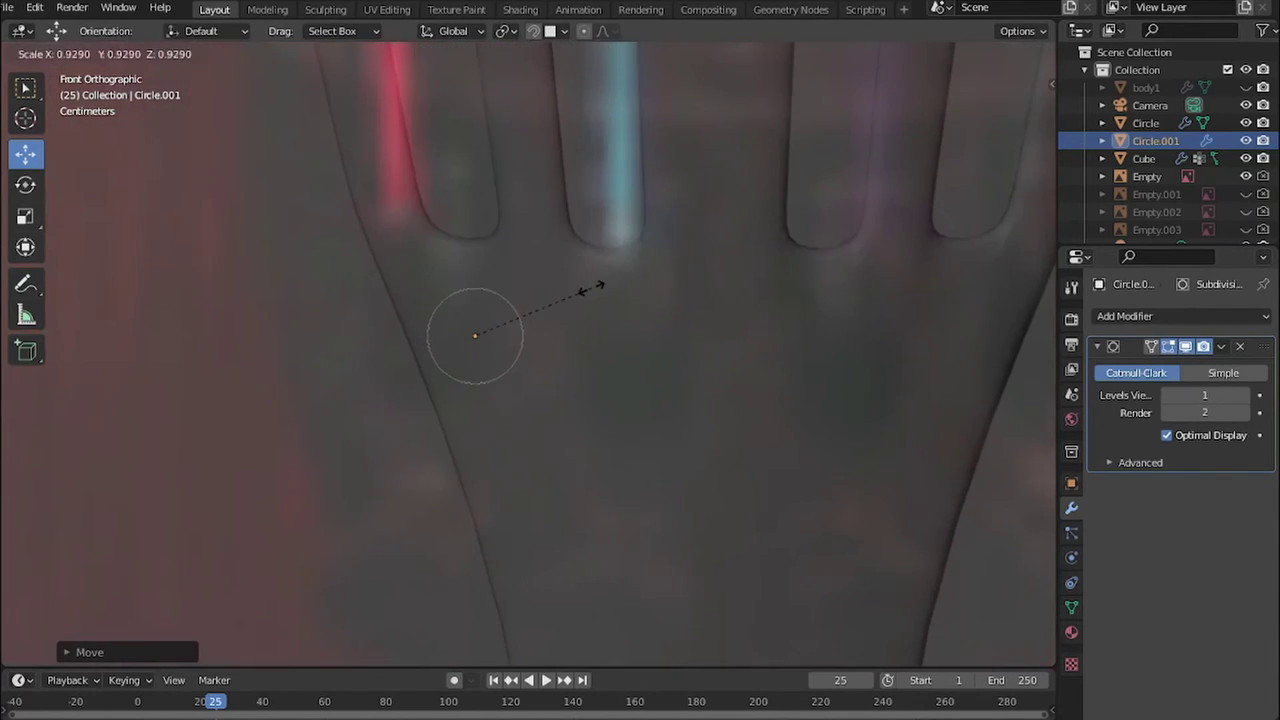
pyautogui.press('Return')
pyautogui.scroll(-4, 503, 346)
# - From the side, move the tuner onto the tailpiece and resize it to fit
pyautogui.press('KP_3')
pyautogui.scroll(4, 370, 350)
pyautogui.press('g')
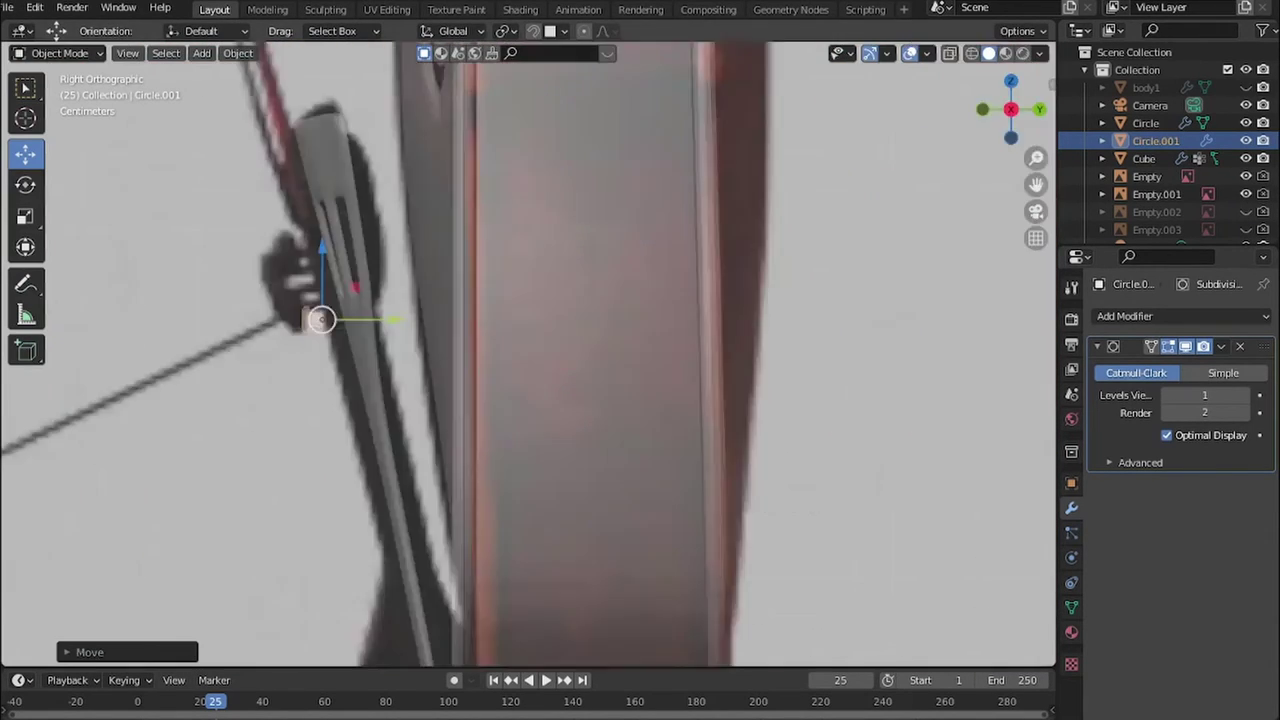
pyautogui.press('Return')
pyautogui.scroll(3, 455, 435)
pyautogui.press('s')
pyautogui.press('Return')
pyautogui.scroll(-3, 486, 363)
pyautogui.moveTo(500, 380)
pyautogui.mouseDown(button='middle')
pyautogui.moveTo(600, 360)
pyautogui.moveTo(650, 395)
pyautogui.mouseUp(button='middle')
pyautogui.press('Return')
# - Rotate the tuner around Z to seat it in its tailpiece slot
pyautogui.press('r')
pyautogui.press('z')
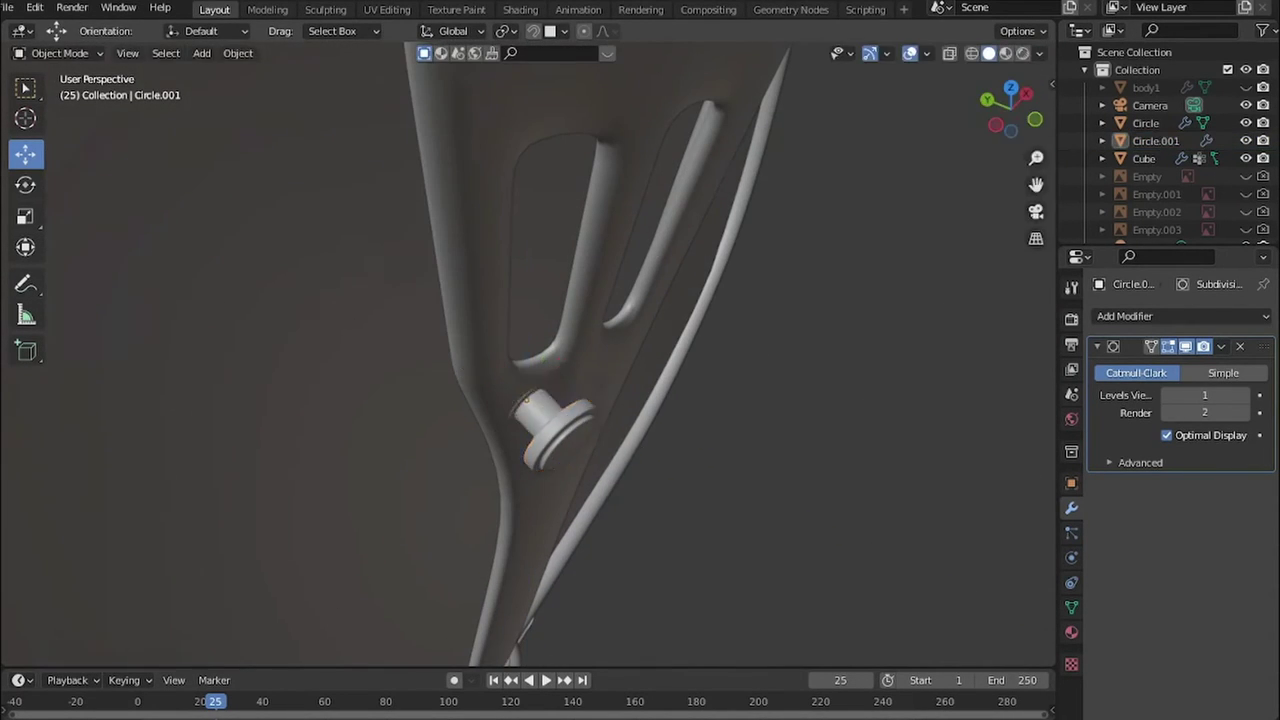
pyautogui.press('KP_1')
pyautogui.scroll(5, 528, 354)
pyautogui.press('Return')
pyautogui.moveTo(500, 380); pyautogui.dragTo(560, 330, button='middle')
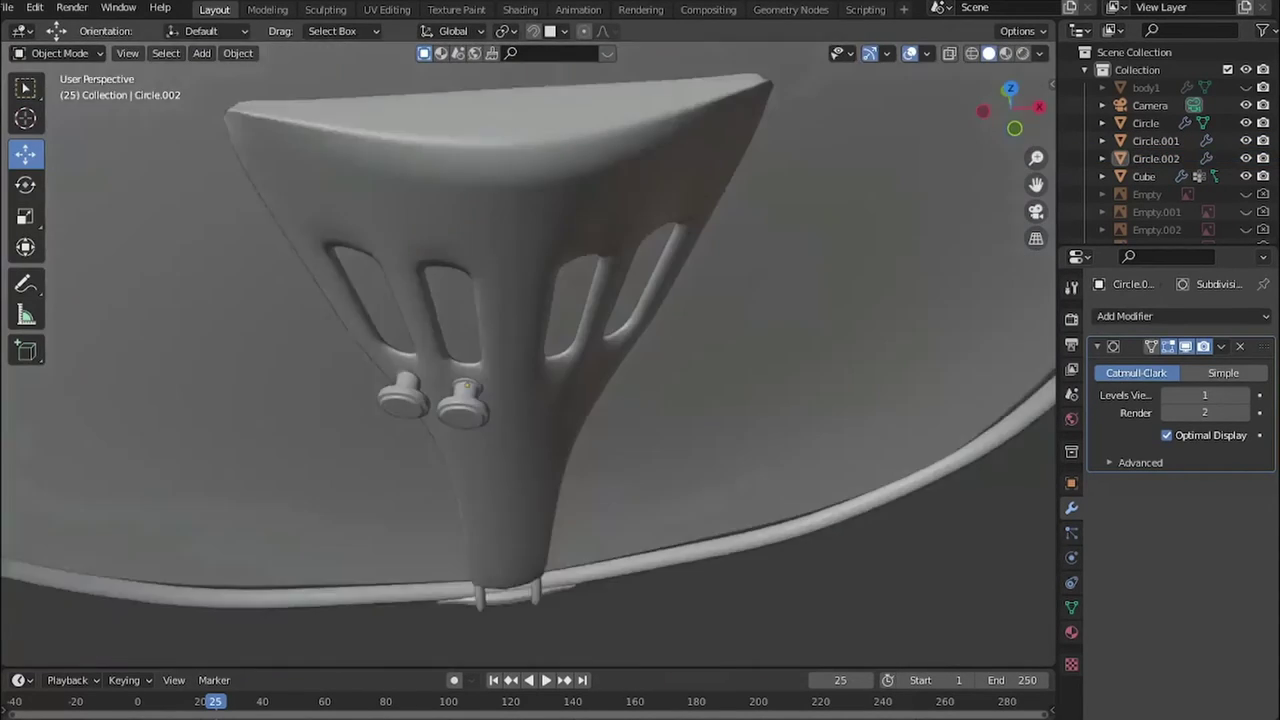
# - Duplicate the tuner for the remaining strings and position the fourth knob
pyautogui.hotkey('shift', 'd')
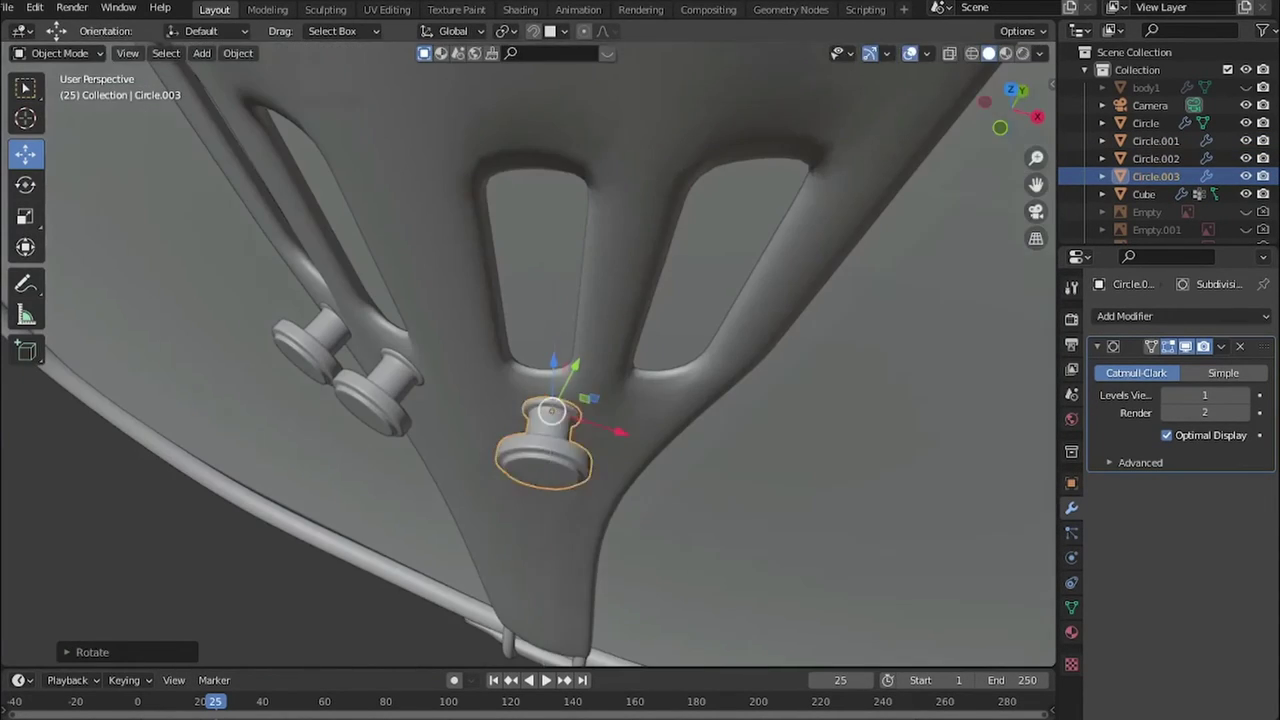
pyautogui.hotkey('shift', 'd')
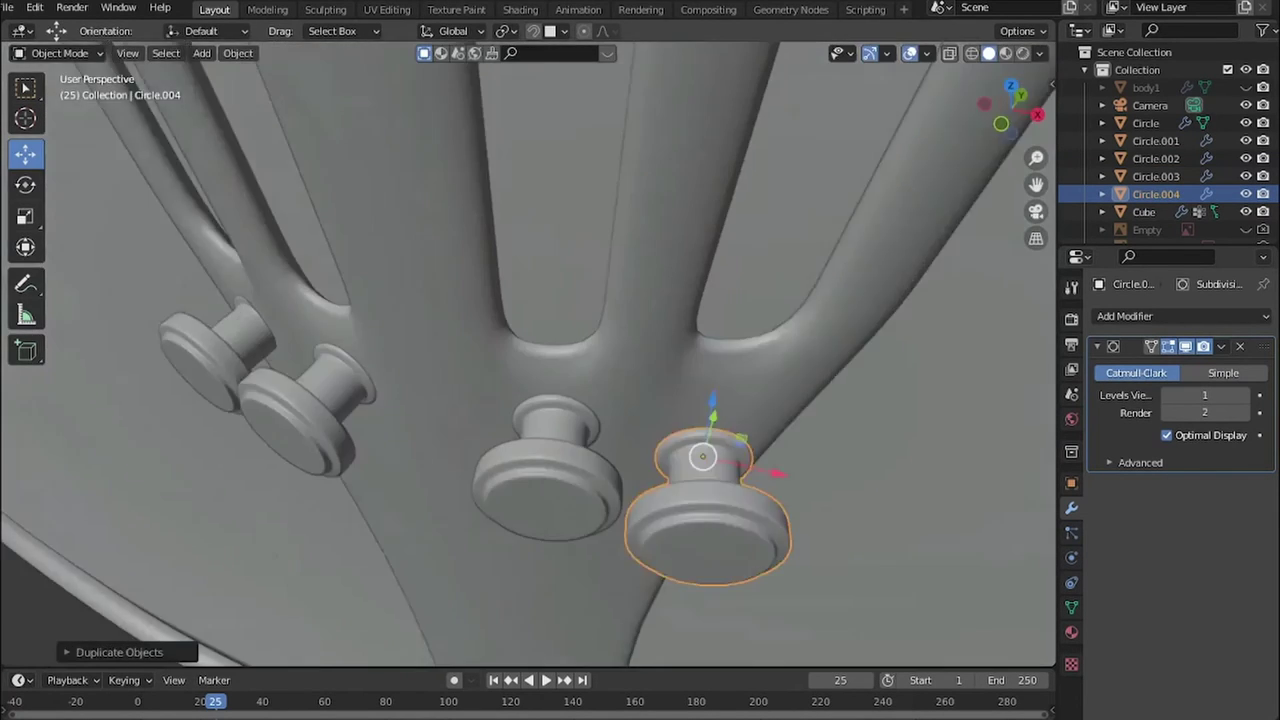
pyautogui.moveTo(702, 456); pyautogui.dragTo(490, 472, button='middle')
pyautogui.press('g')
pyautogui.click(490, 472)
pyautogui.press('r')
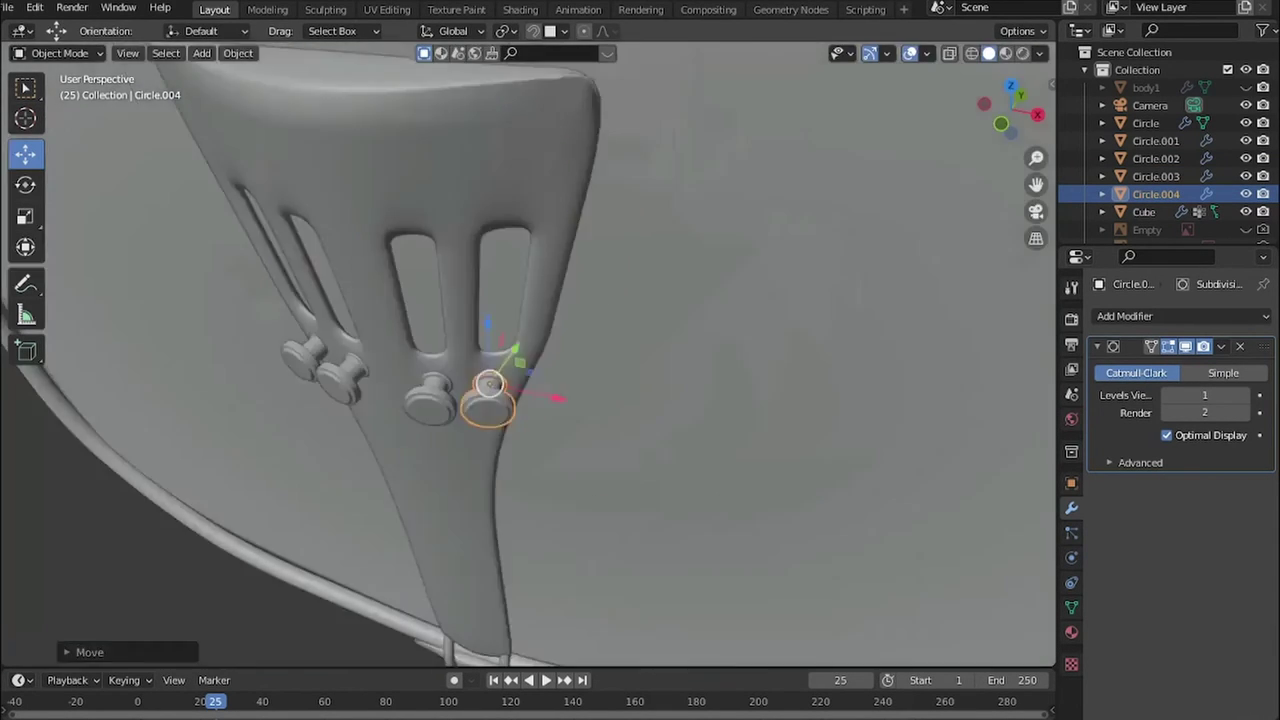
# - In Edit Mode, narrow the plane along X and extrude an edge into the L bracket
pyautogui.press('Tab')
pyautogui.press('s')
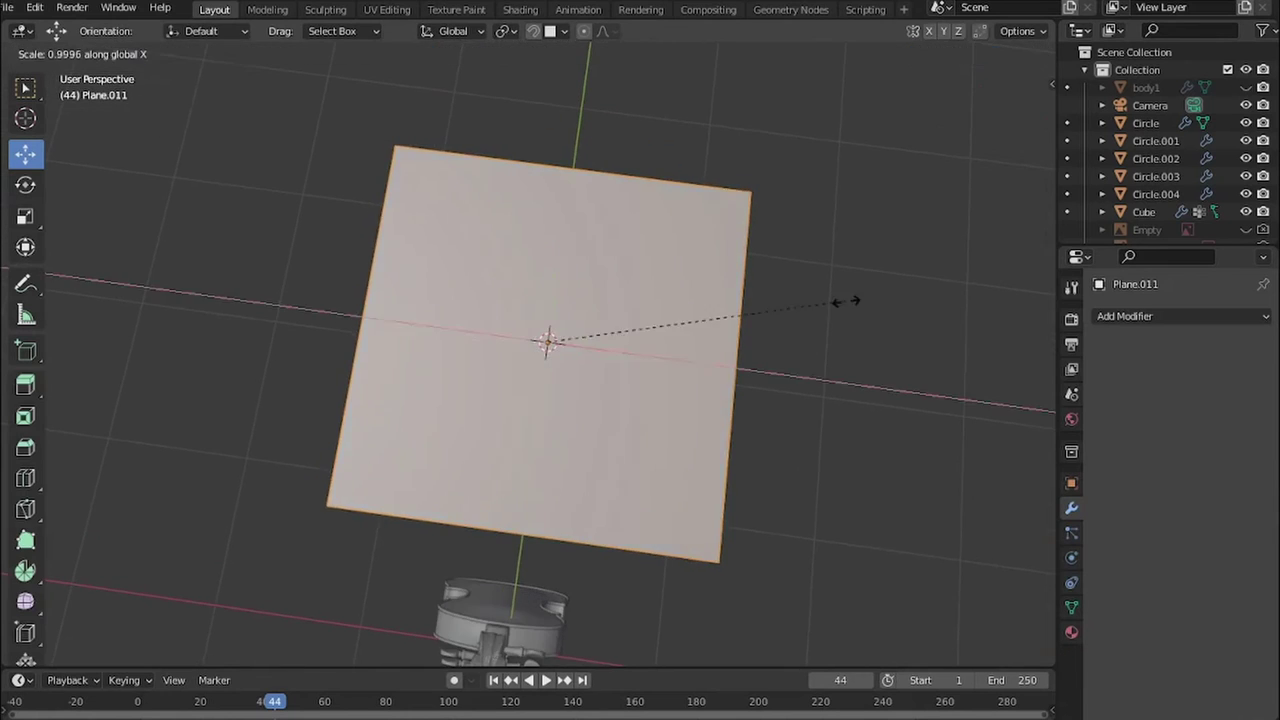
pyautogui.press('Return')
pyautogui.press('s')
pyautogui.press('x')
pyautogui.press('e')
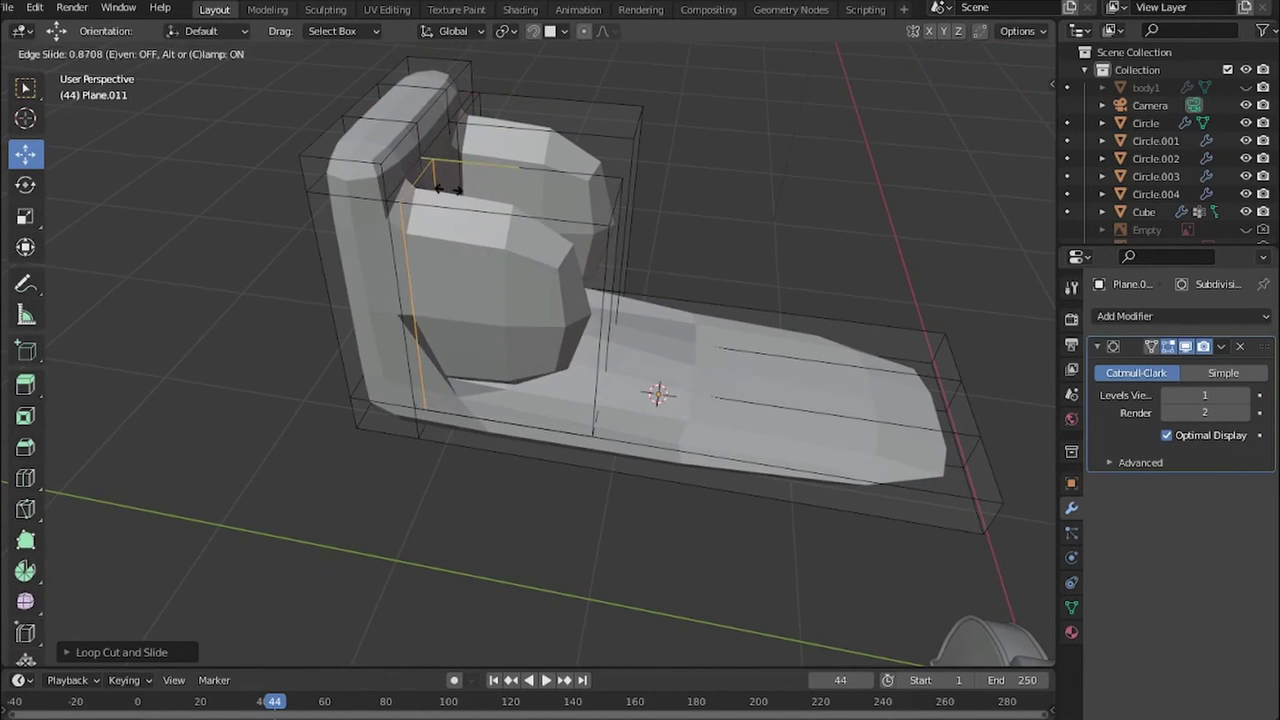
# - Add a loop cut near the left end of the base and leave Edit Mode
pyautogui.hotkey('ctrl', 'r')
pyautogui.click(614, 377)
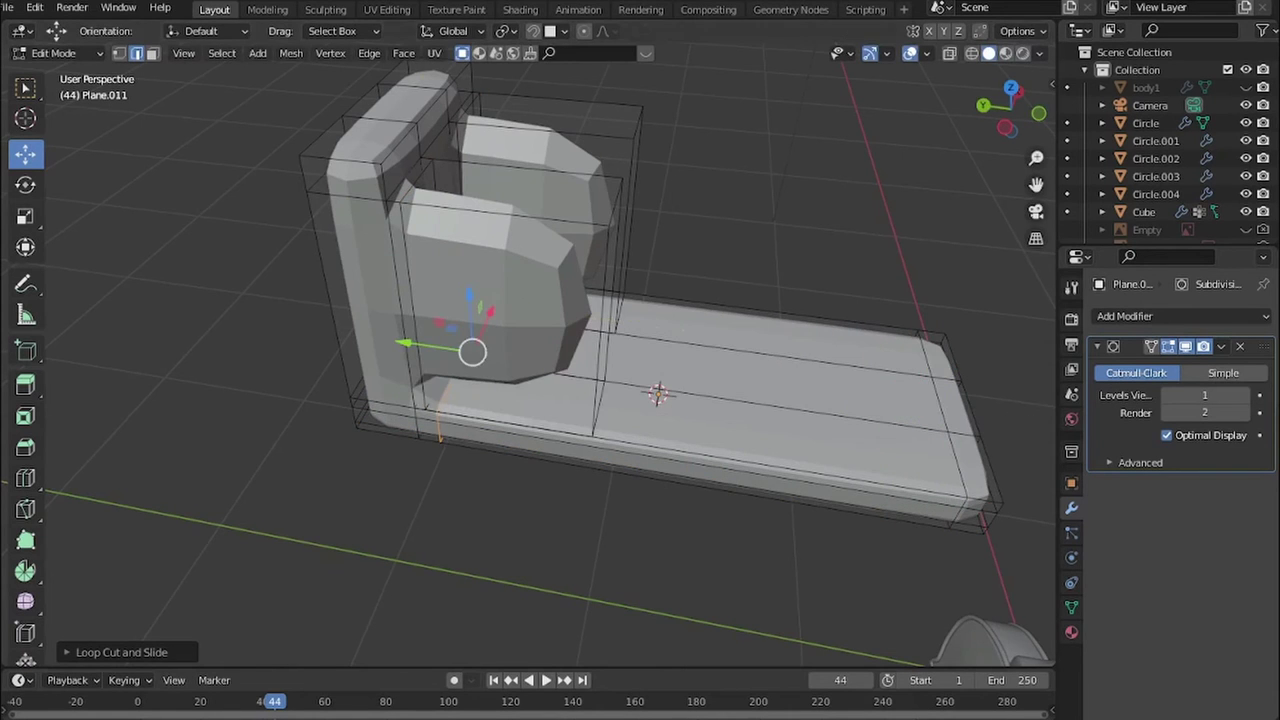
pyautogui.moveTo(600, 400); pyautogui.dragTo(560, 400, button='middle')
pyautogui.press('Tab')
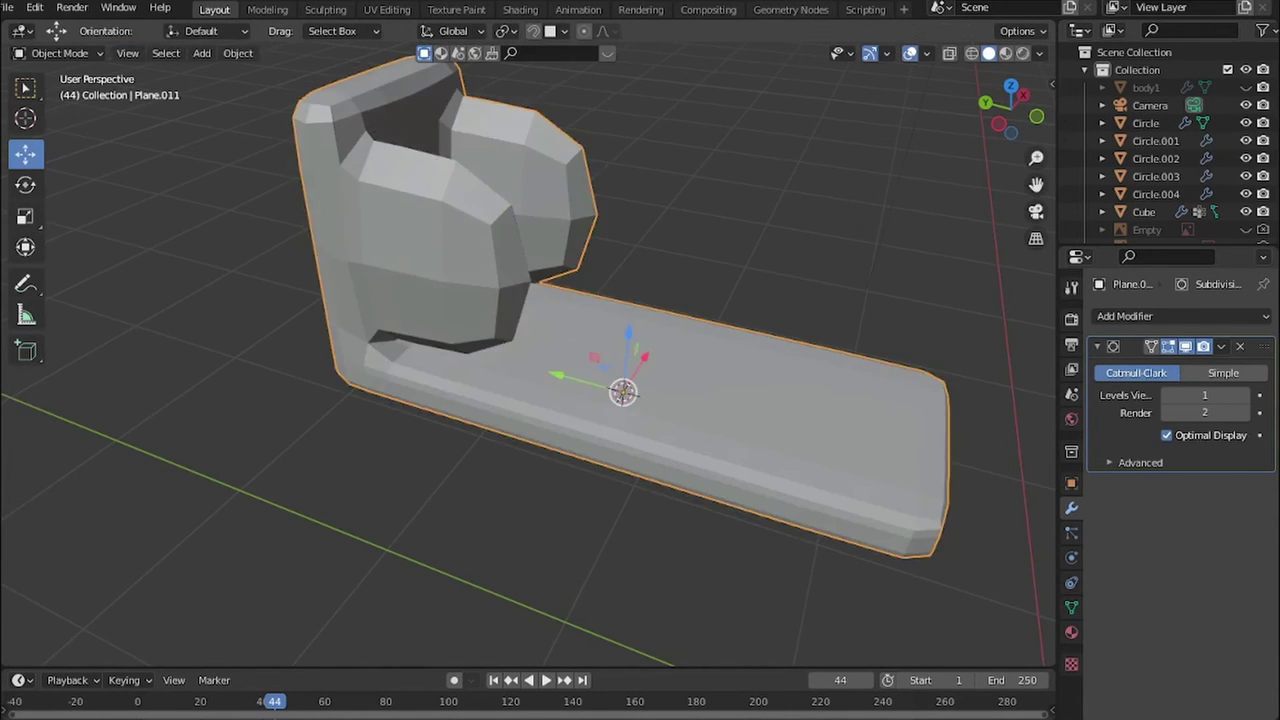
# - Smooth the piece with Subdivision viewport level 3 and frame it beside the violin
pyautogui.hotkey('ctrl', '3')
pyautogui.scroll(-5, 528, 360)
pyautogui.scroll(6, 528, 360)
pyautogui.hotkey('alt', 'a')
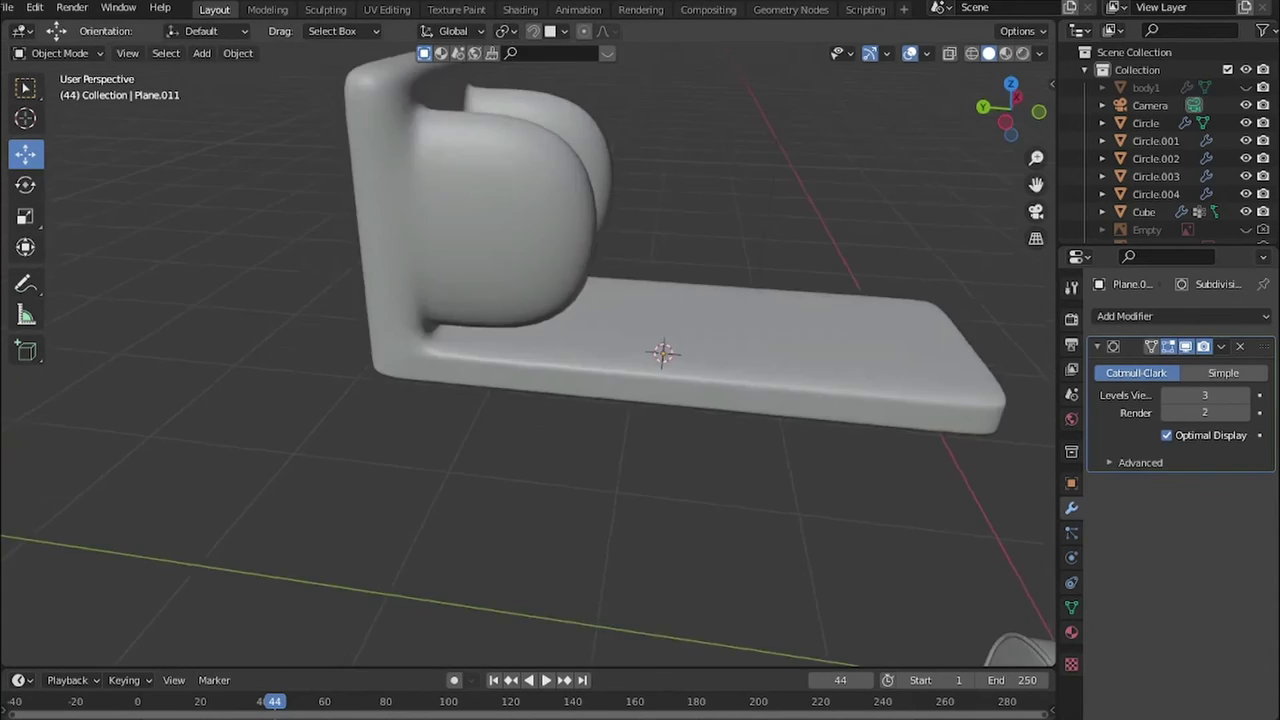
pyautogui.press('Tab')
pyautogui.moveTo(528, 360); pyautogui.dragTo(600, 300, button='middle')
pyautogui.scroll(3, 528, 360)
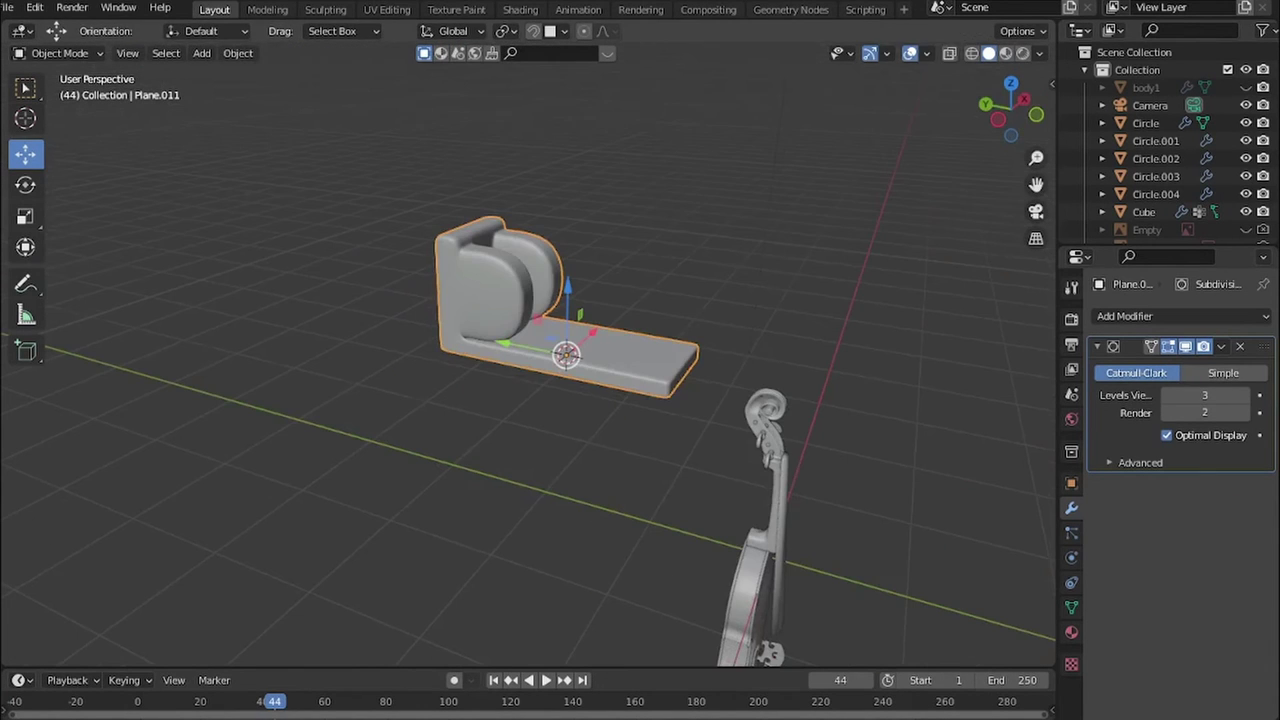
# - Rotate the fine-tuner piece upright and shrink it to tailpiece size
pyautogui.click(585, 333)
pyautogui.press('KP_3')
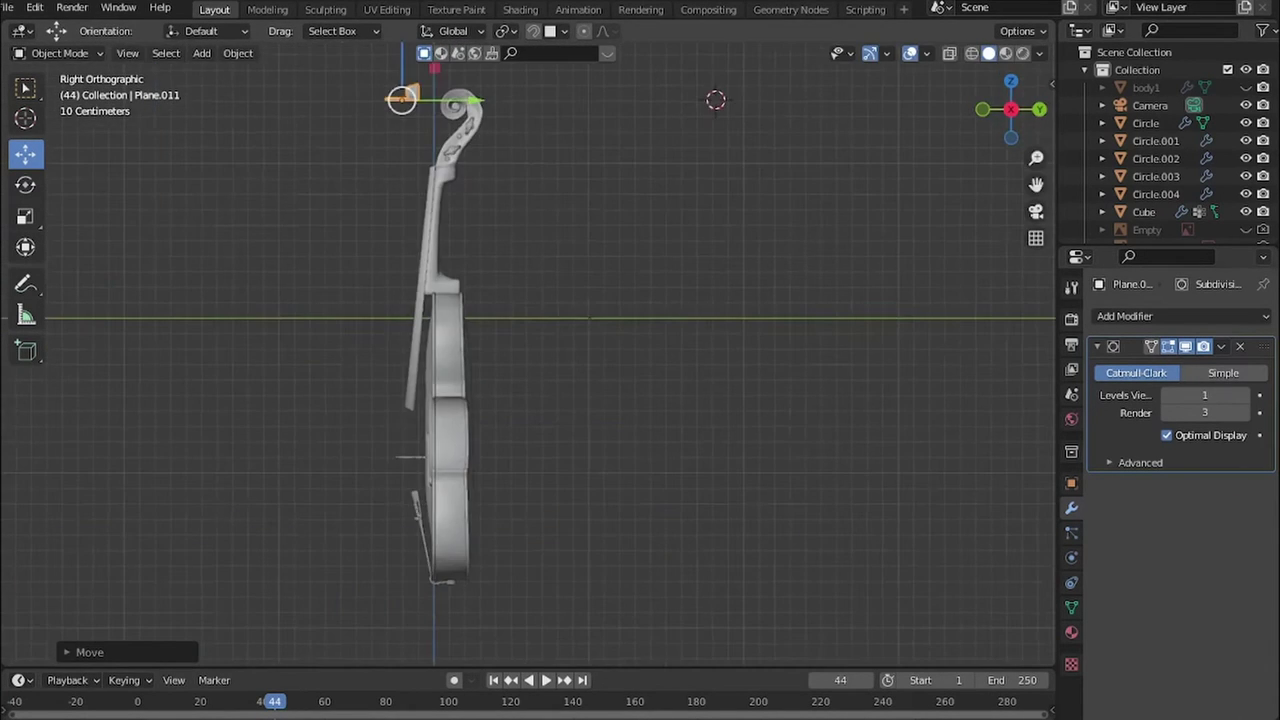
pyautogui.scroll(3, 437, 306)
pyautogui.scroll(3, 352, 337)
pyautogui.press('r')
pyautogui.press('g')
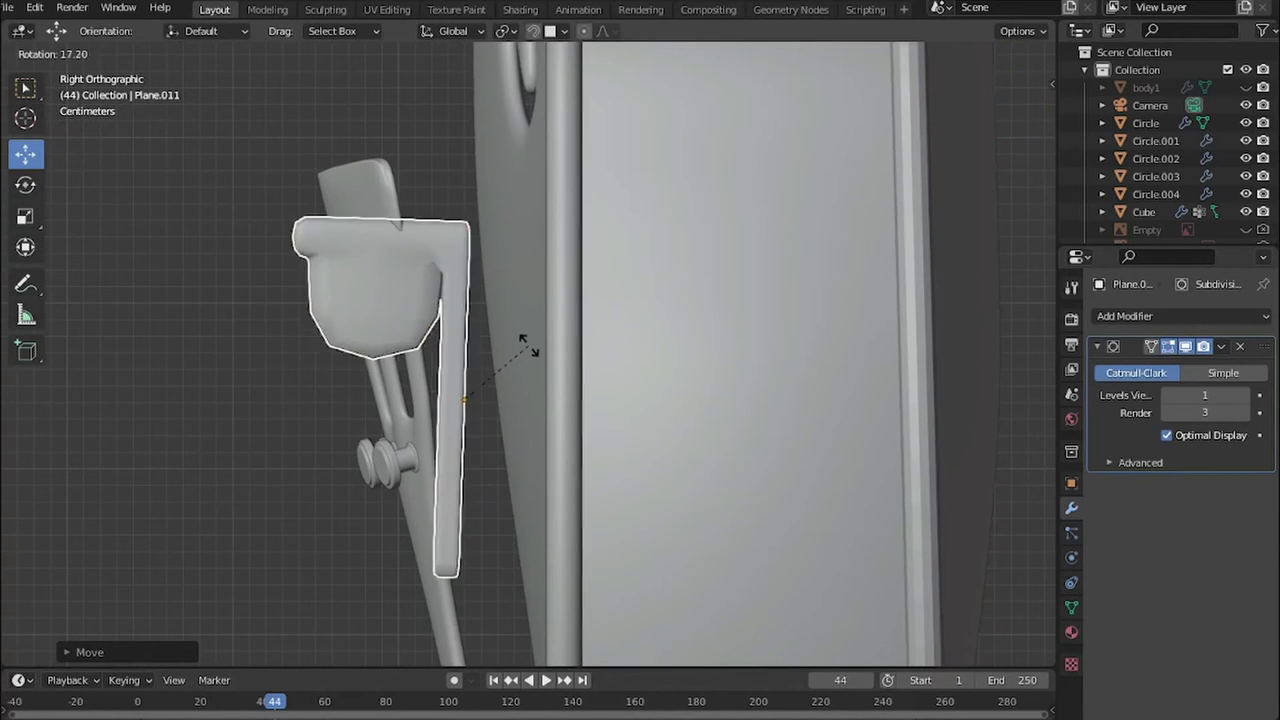
pyautogui.press('s')
pyautogui.press('Return')
# - Tilt the piece from front and side views to match the slot angle
pyautogui.press('KP_1')
pyautogui.scroll(-4, 528, 355)
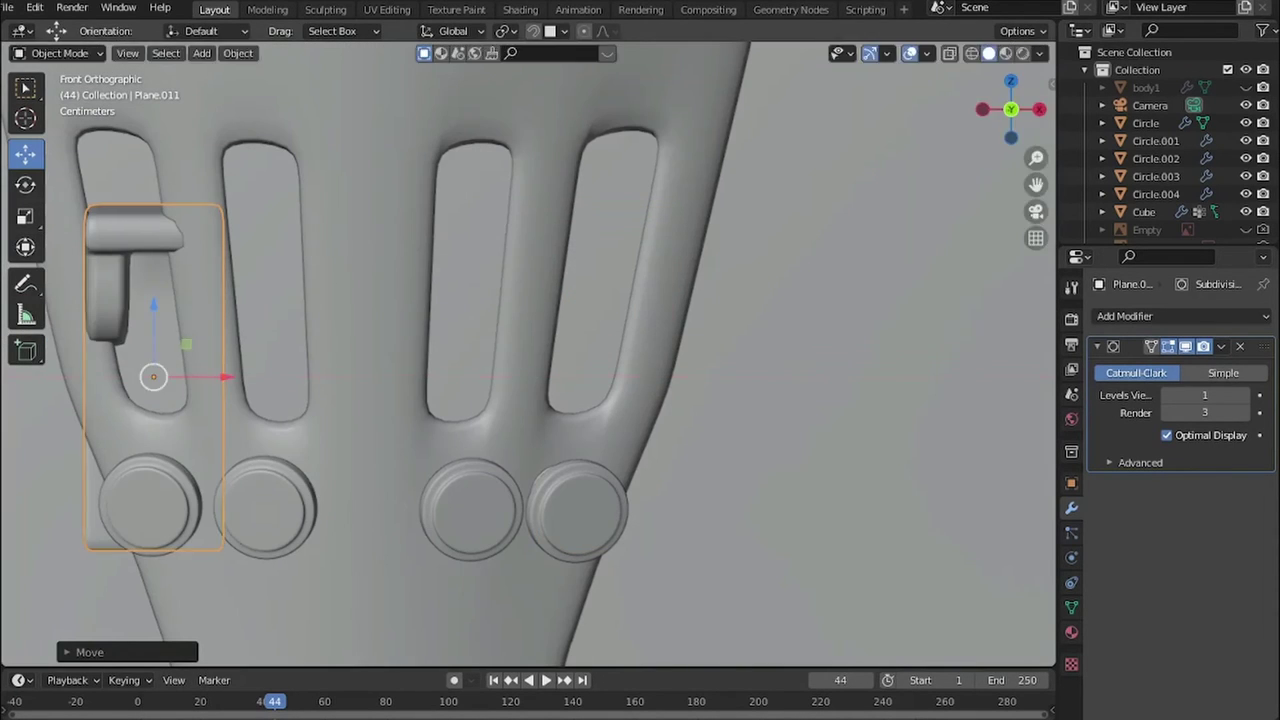
pyautogui.scroll(1, 528, 355)
pyautogui.press('g')
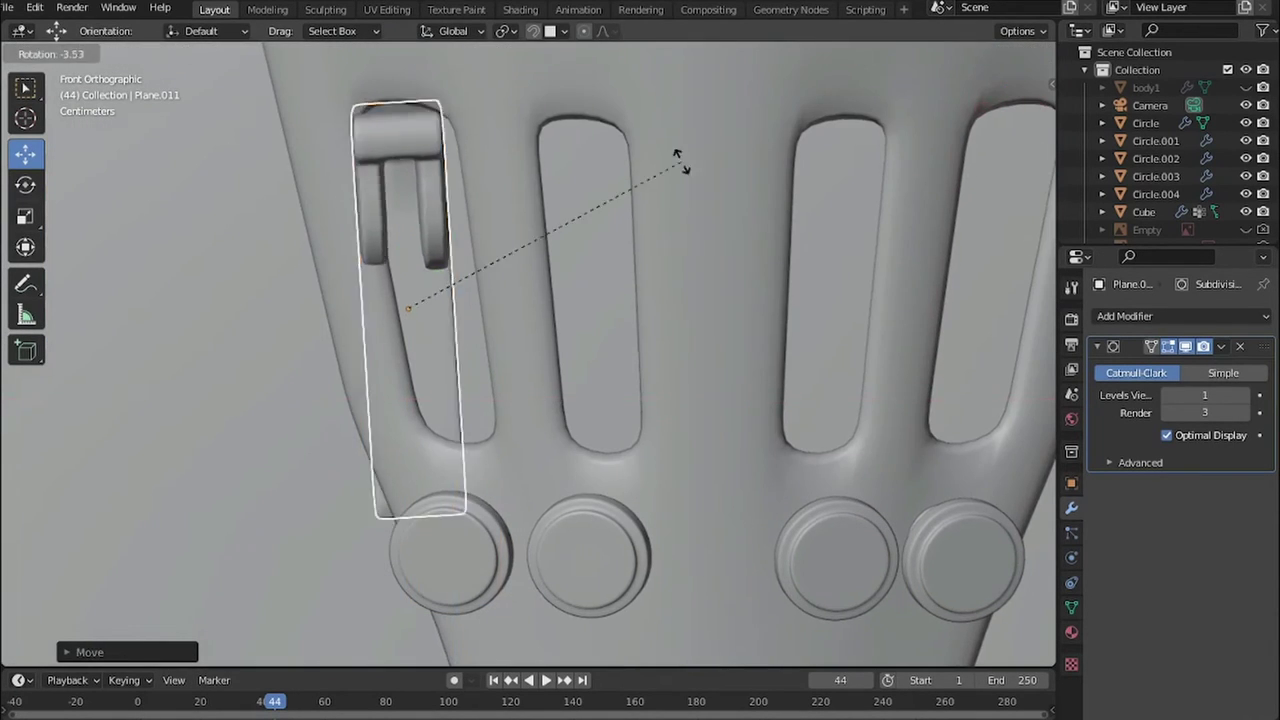
pyautogui.click(630, 200)
pyautogui.press('KP_3')
pyautogui.press('r')
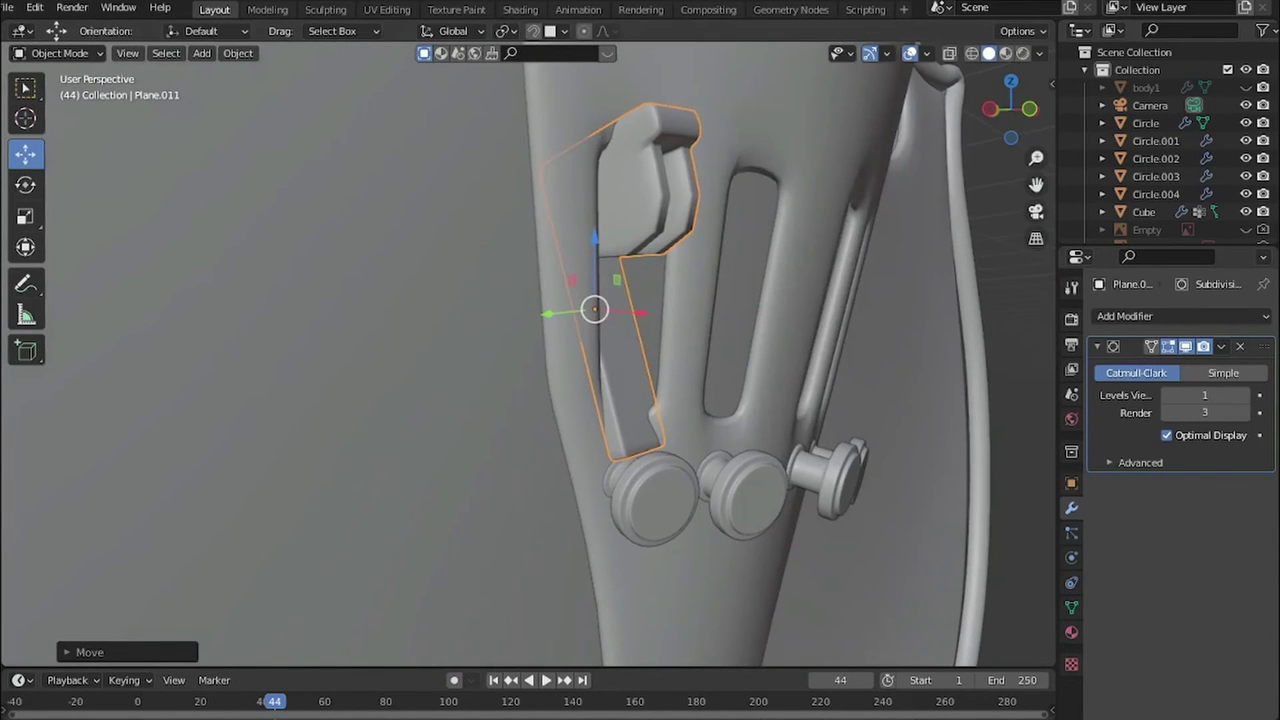
pyautogui.press('KP_1')
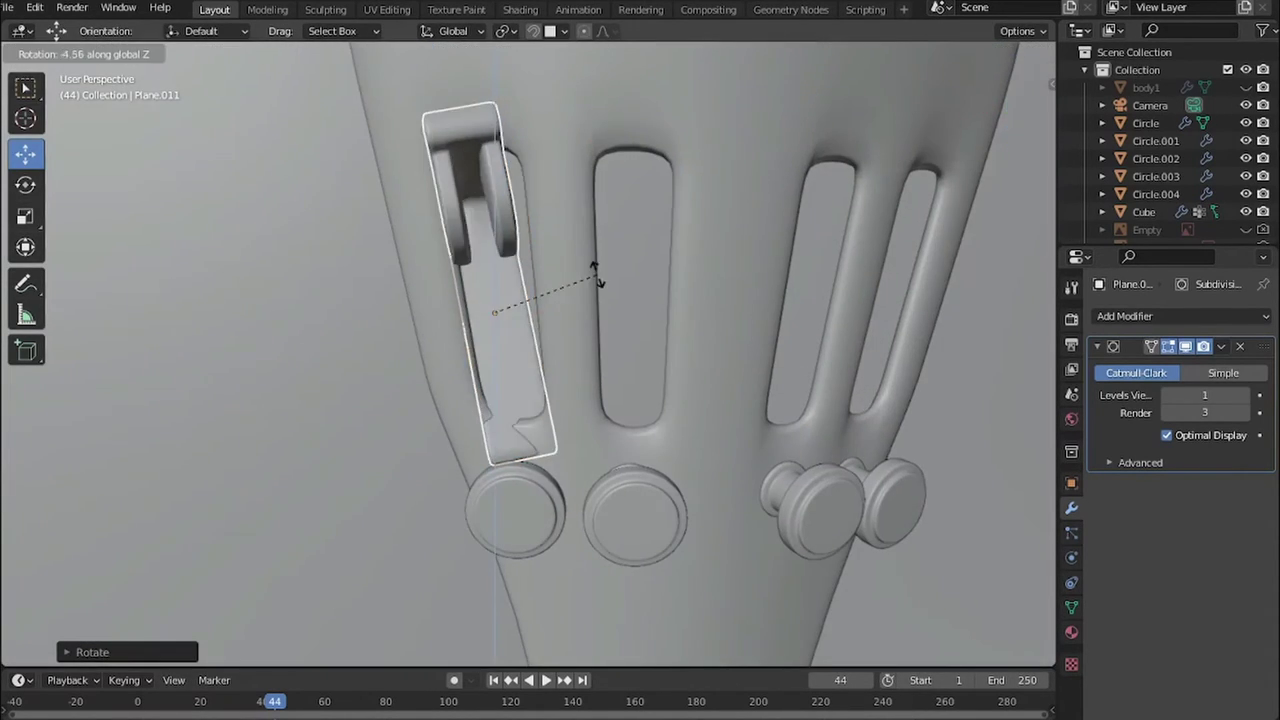
pyautogui.click(594, 277)
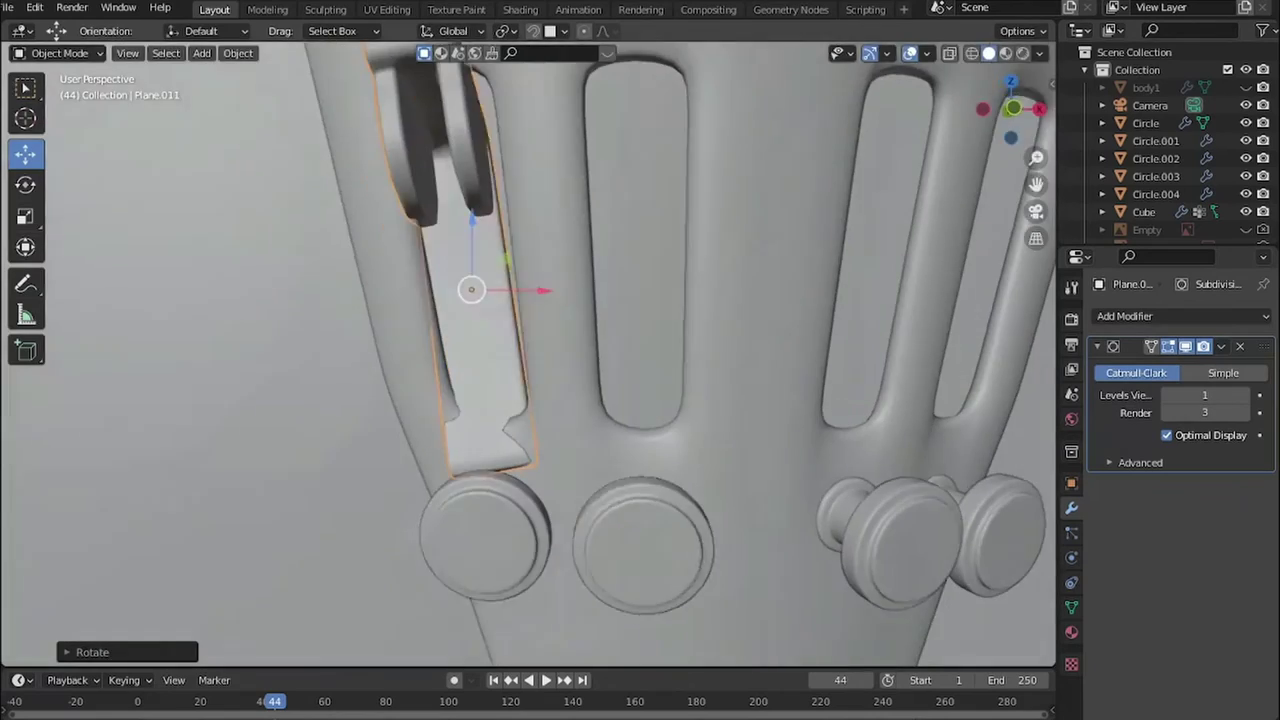
# - Move the piece into the tailpiece's first slot and set its final angle
pyautogui.press('g')
pyautogui.click(686, 250)
pyautogui.moveTo(528, 360)
pyautogui.mouseDown(button='middle')
pyautogui.moveTo(600, 330)
pyautogui.moveTo(560, 340)
pyautogui.moveTo(397, 320)
pyautogui.moveTo(586, 314)
pyautogui.moveTo(573, 340)
pyautogui.moveTo(560, 330)
pyautogui.moveTo(470, 350)
pyautogui.moveTo(528, 360)
pyautogui.mouseUp(button='middle')
pyautogui.click(748, 290)
pyautogui.scroll(4, 573, 340)
pyautogui.press('KP_3')
pyautogui.moveTo(534, 243); pyautogui.dragTo(560, 260, button='middle')
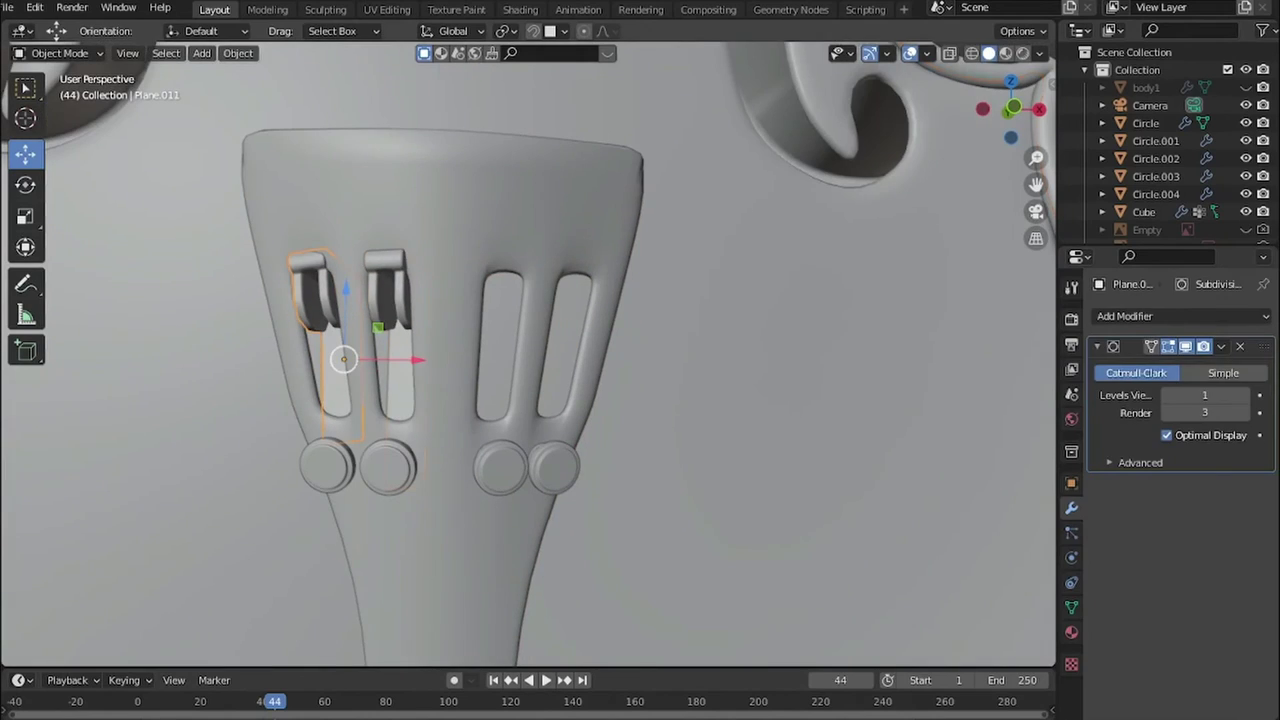
# - Add a Mirror modifier using Plane.005 as the mirror object
pyautogui.click(1183, 315)
pyautogui.click(930, 523)
pyautogui.click(528, 515)
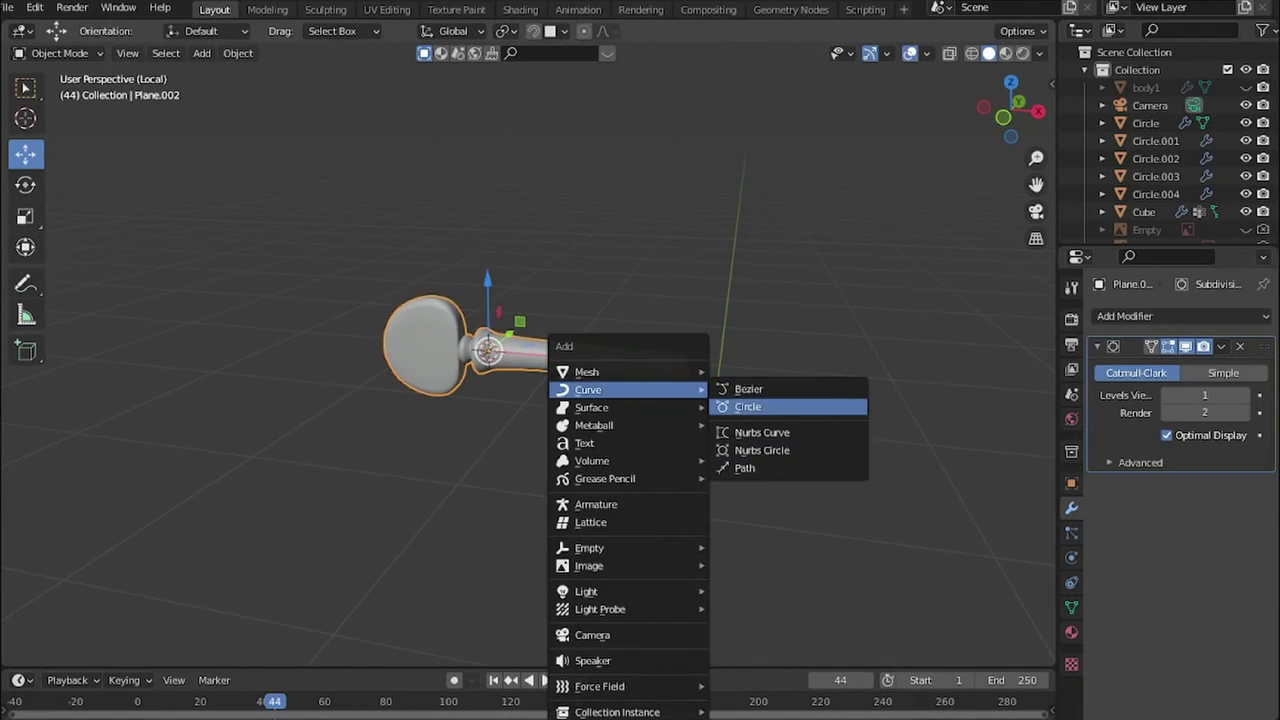
# - Add a scaled-down NURBS circle ring and duplicate it onto the upper and lower pegs
pyautogui.click(762, 450)
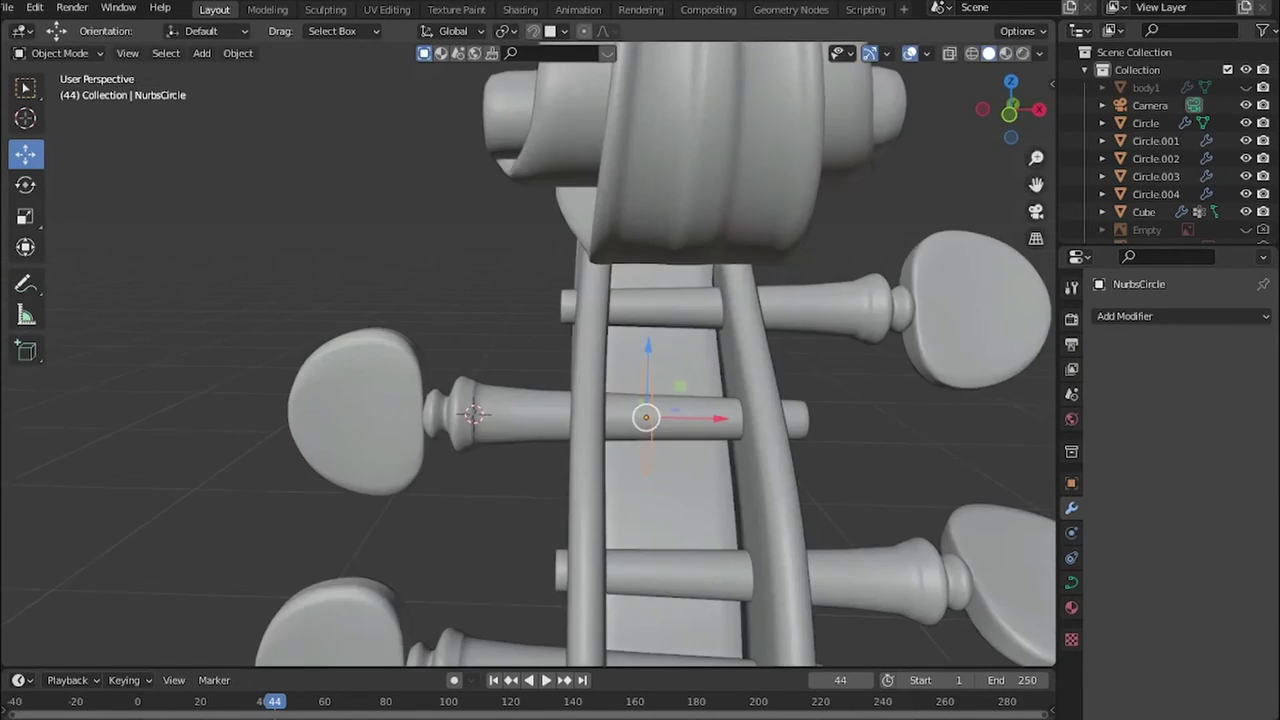
pyautogui.press('s')
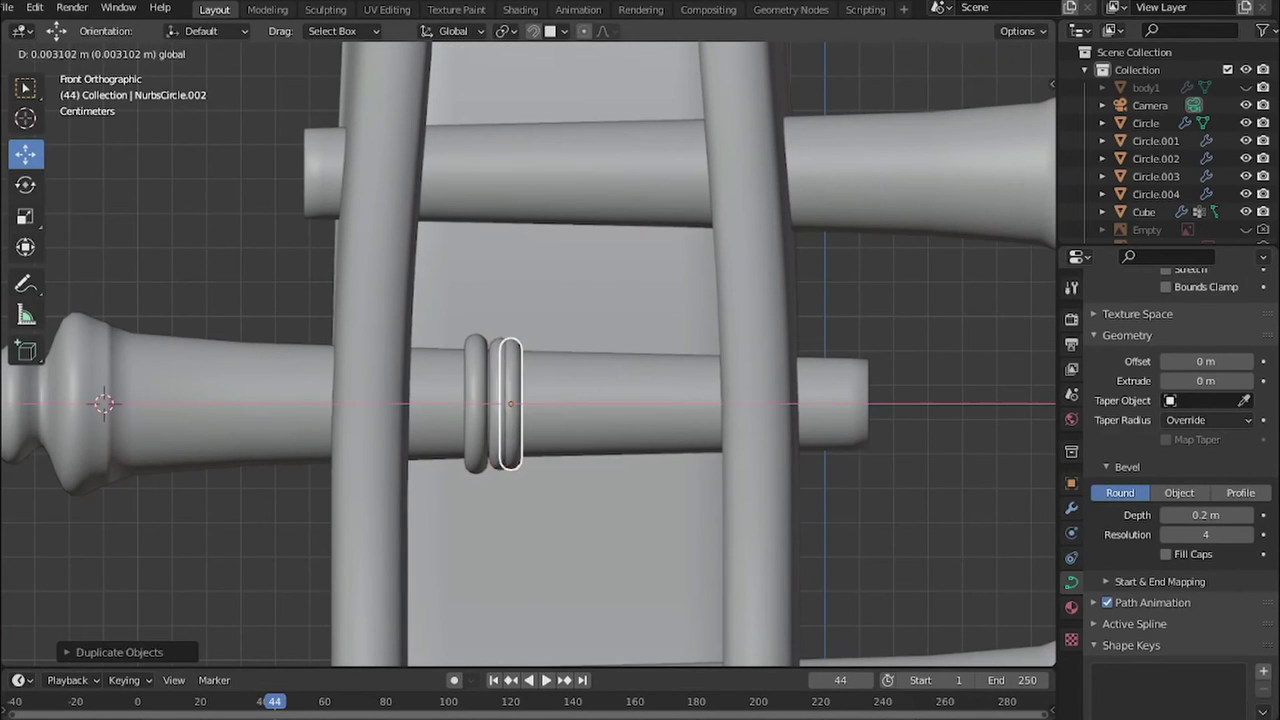
pyautogui.scroll(-2, 528, 355)
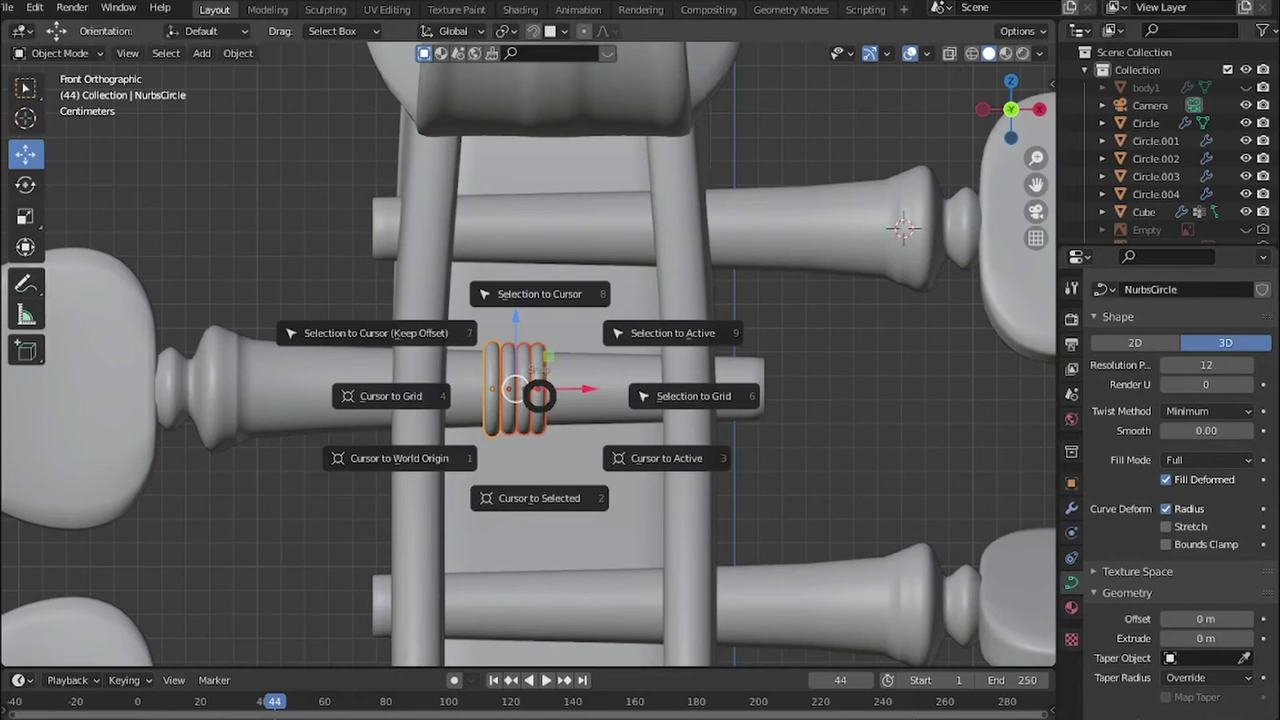
pyautogui.press('8')
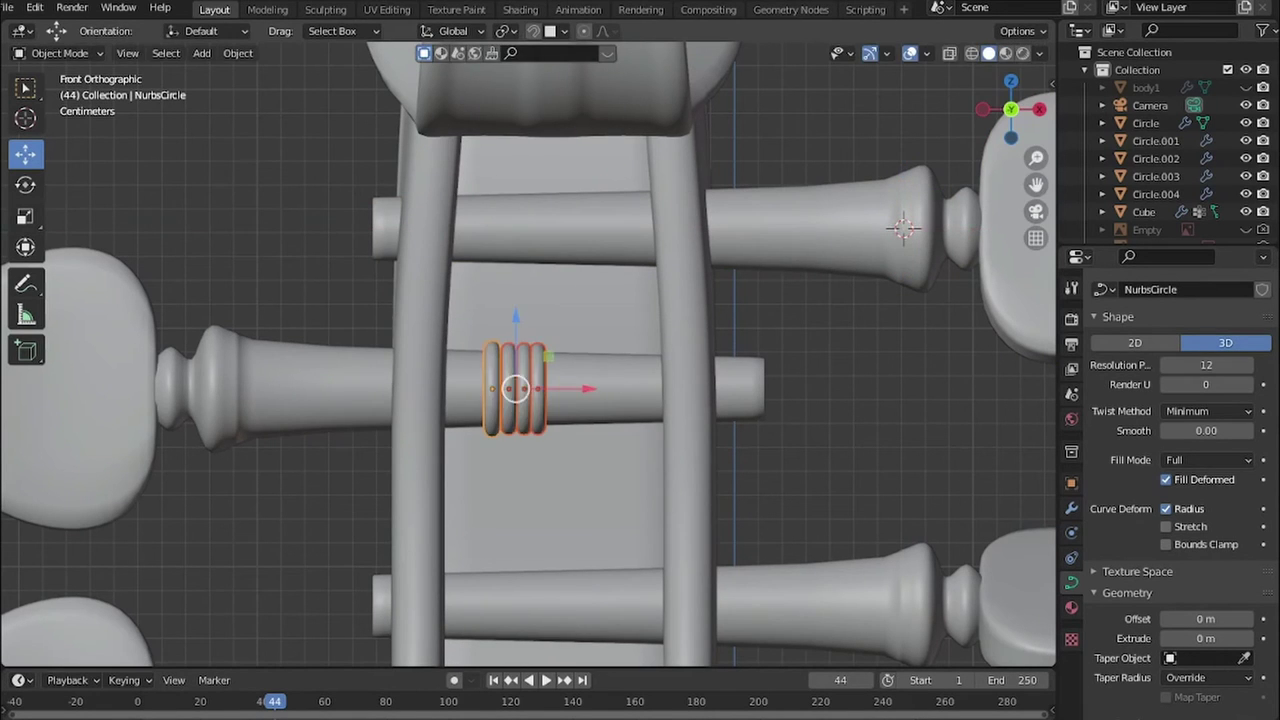
pyautogui.press('Return')
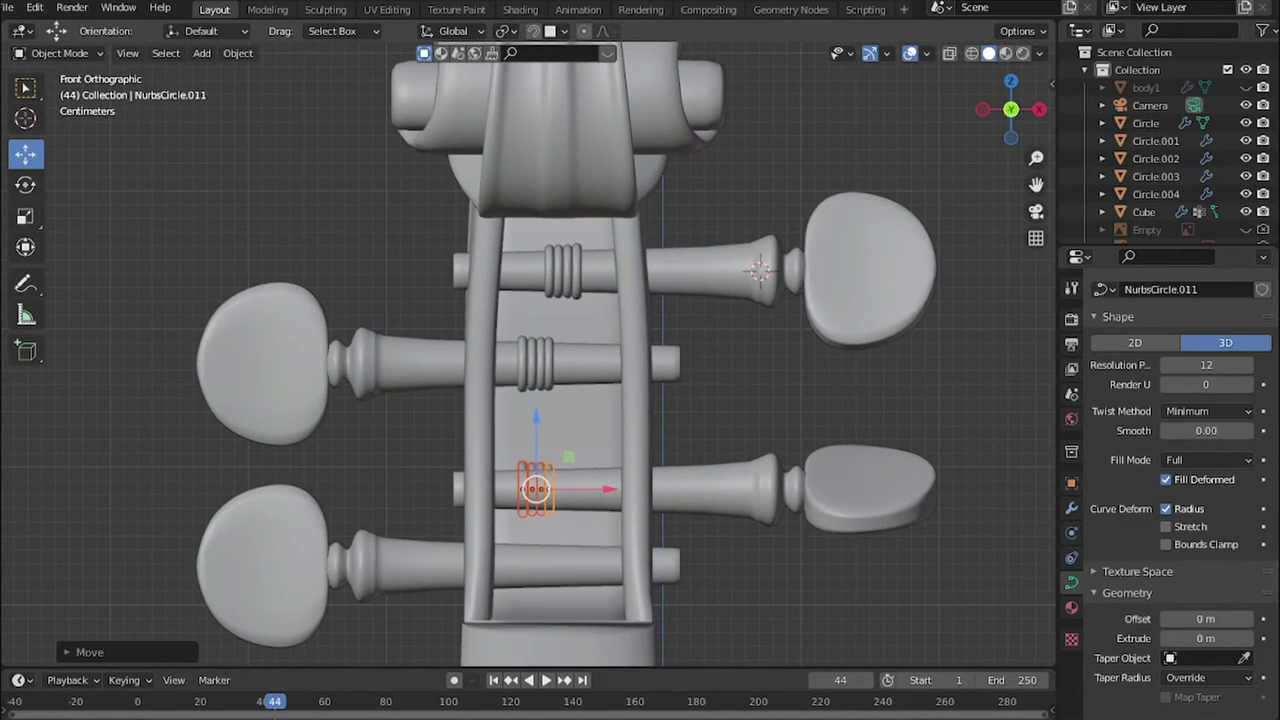
pyautogui.scroll(4, 489, 590)
pyautogui.press('Return')
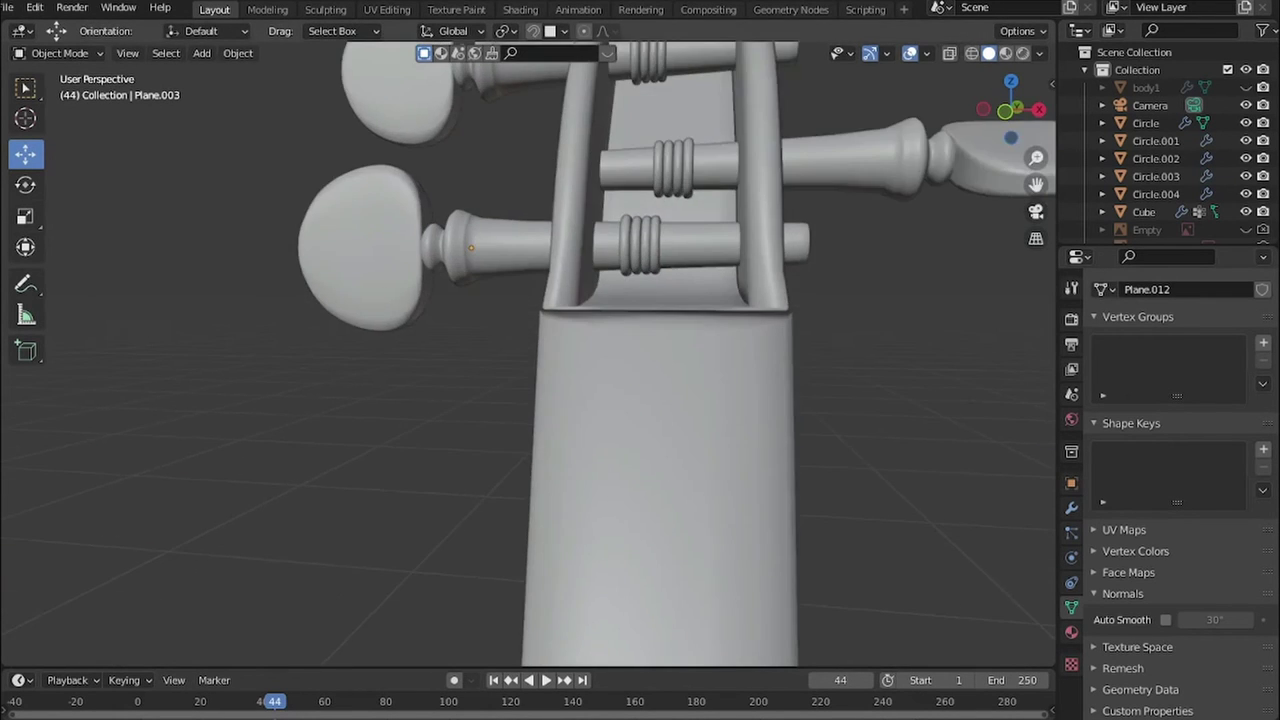
# - Add a NURBS path for a string and turn it a quarter-turn
pyautogui.hotkey('shift', 'a')
pyautogui.click(690, 480)
pyautogui.press('r')
pyautogui.press('Return')
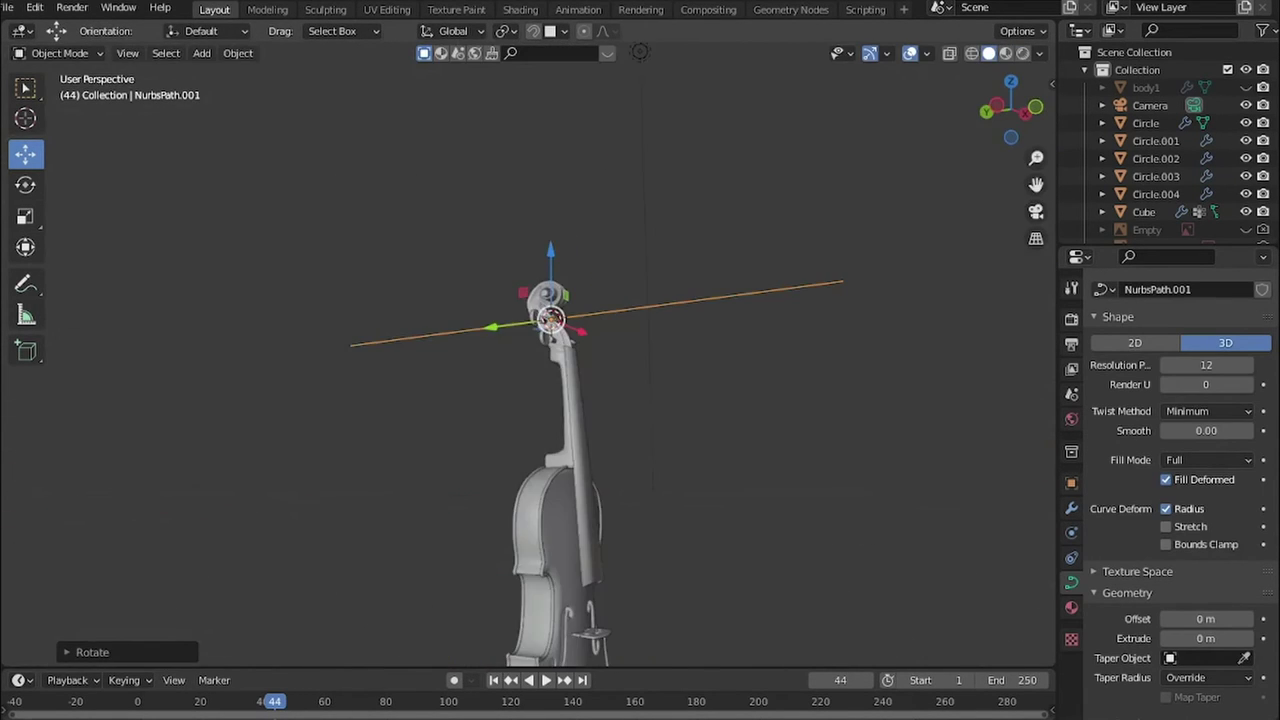
# - Check the new path against the scroll pegs from front and side views
pyautogui.press('Tab')
pyautogui.press('KP_1')
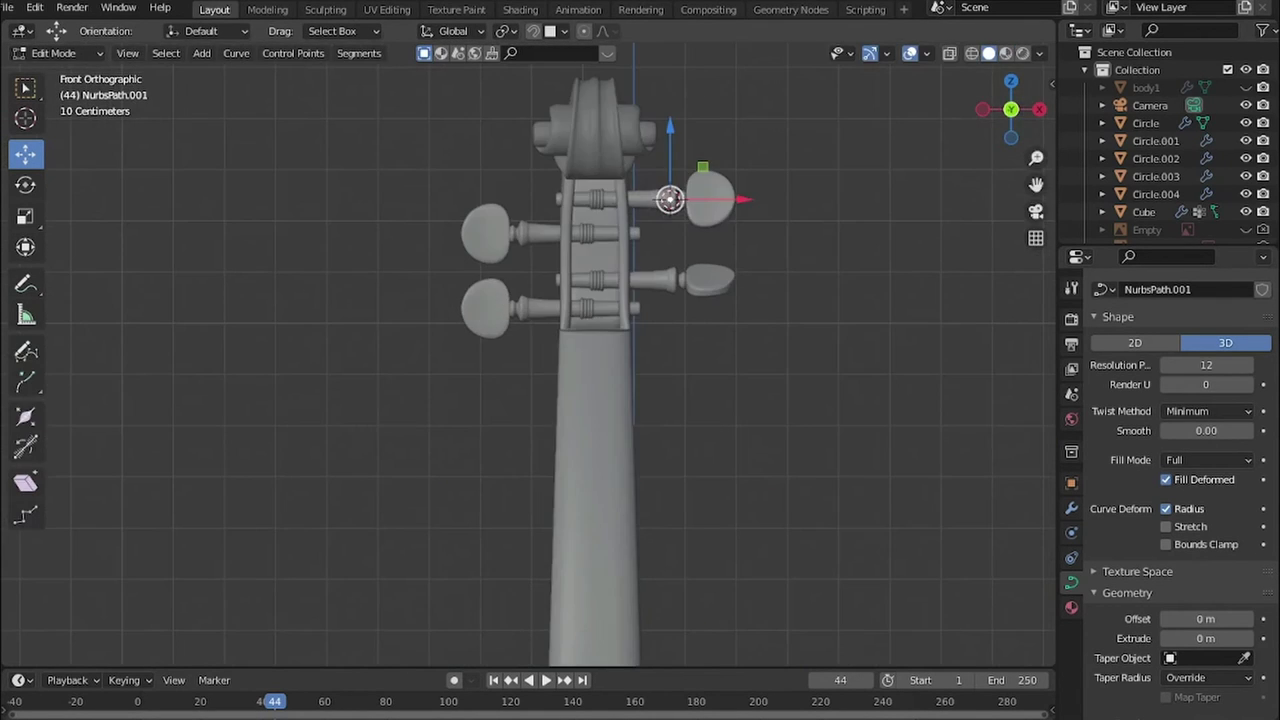
pyautogui.press('Tab')
pyautogui.press('KP_3')
pyautogui.scroll(-2, 680, 350)
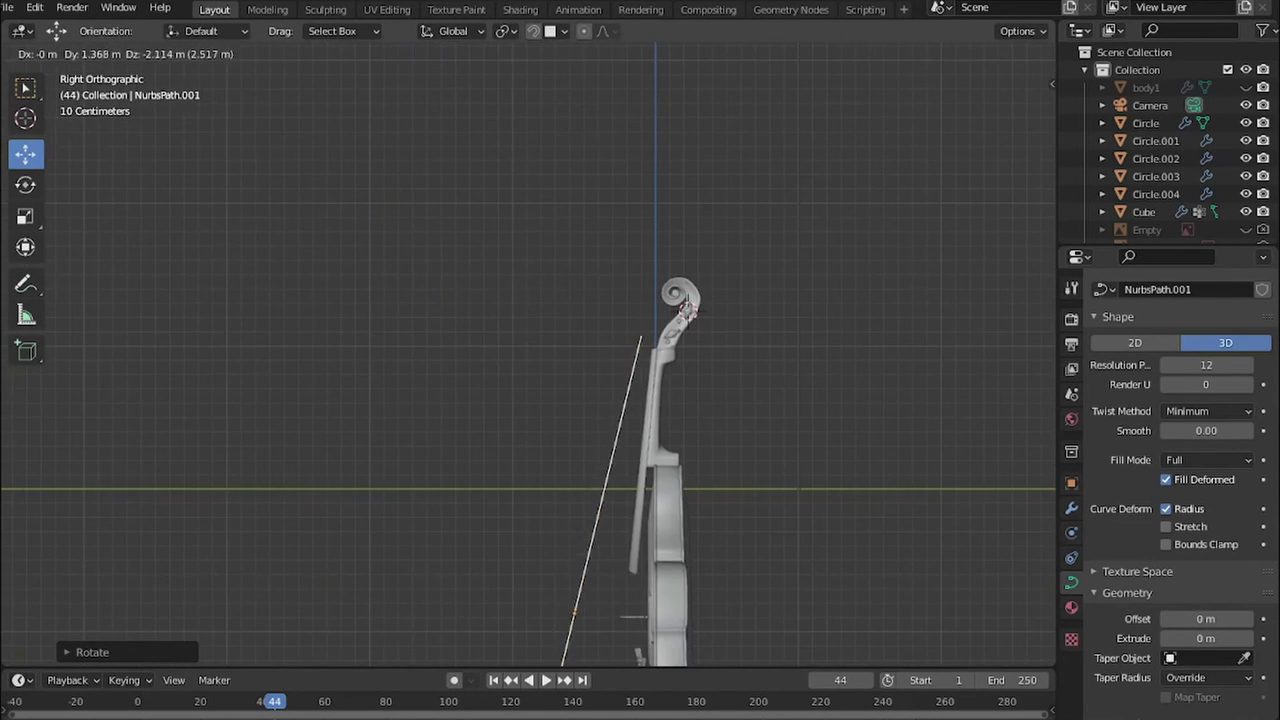
pyautogui.press('Return')
pyautogui.moveTo(600, 400); pyautogui.dragTo(650, 360, button='middle')
# - Frame the path and recheck its fit from front and side, toggling Edit Mode
pyautogui.press('KP_1')
pyautogui.press('KP_Decimal')
pyautogui.press('Tab')
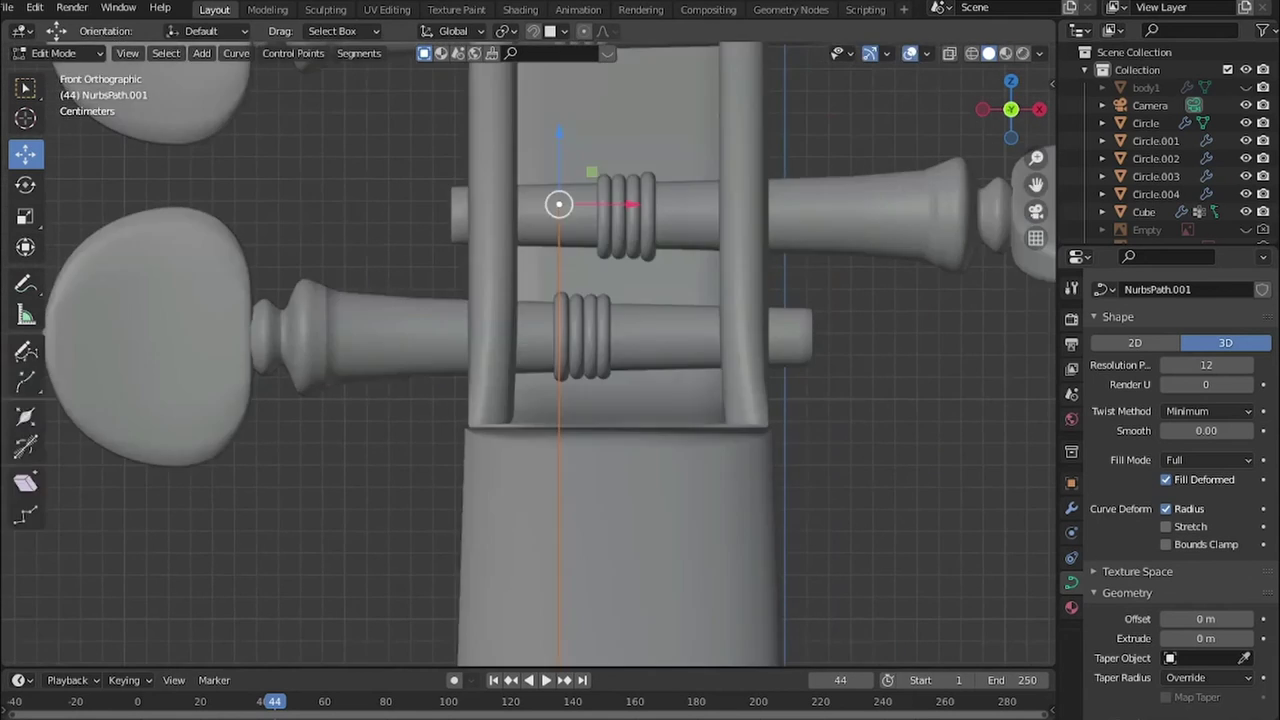
pyautogui.scroll(-3, 530, 360)
pyautogui.press('Tab')
pyautogui.scroll(3, 530, 360)
pyautogui.press('Tab')
pyautogui.press('KP_3')
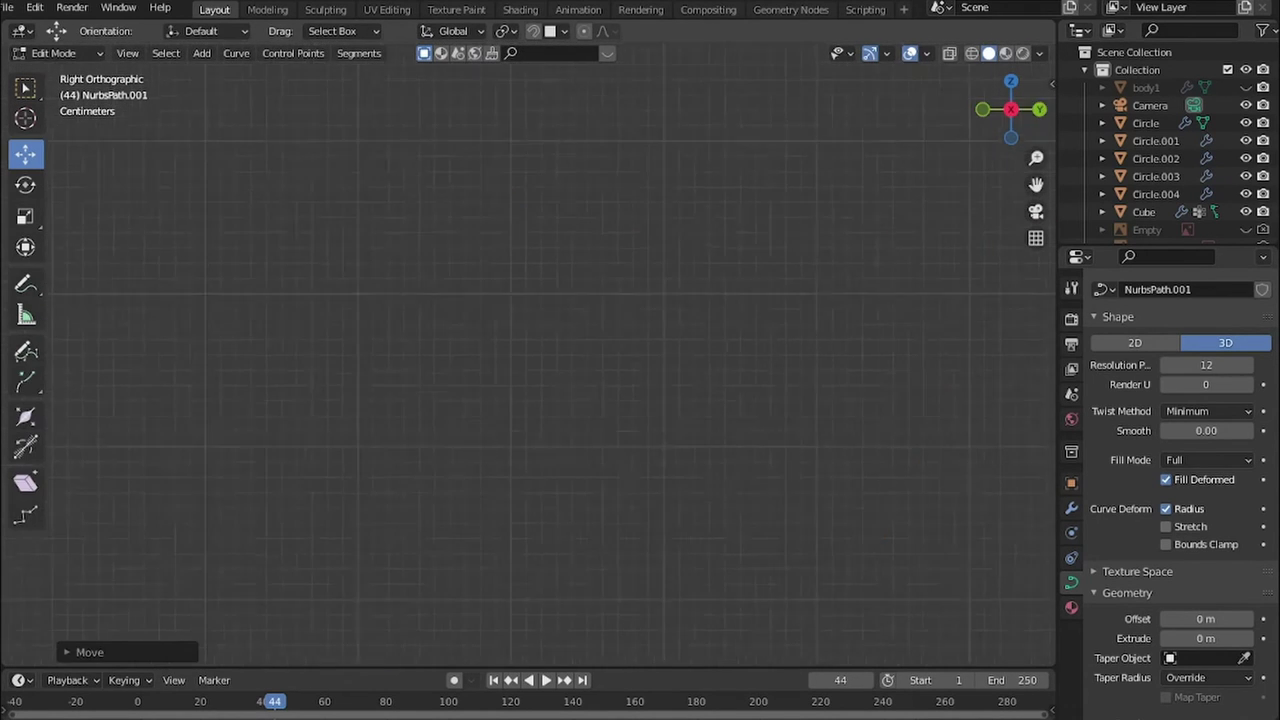
pyautogui.press('Tab')
pyautogui.scroll(-3, 530, 360)
# - Hide the Cube, then select the string path's end point for editing
pyautogui.press('h')
pyautogui.click(530, 490)
pyautogui.press('Tab')
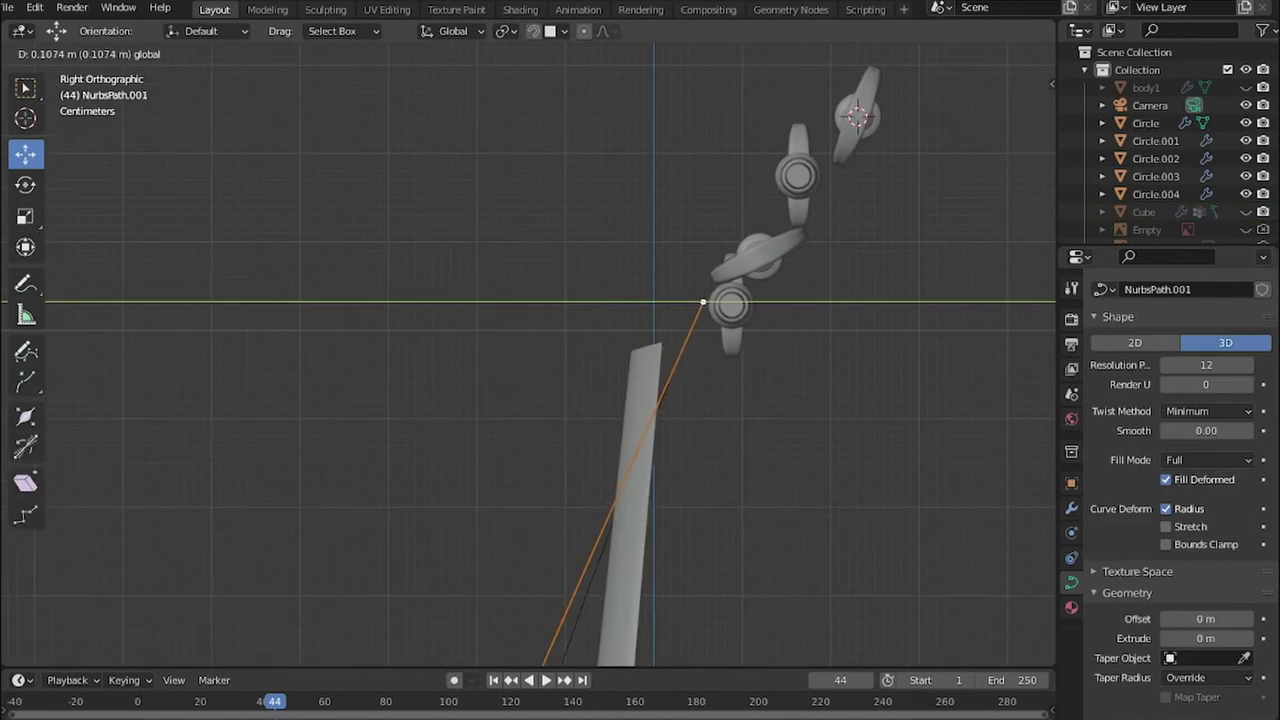
pyautogui.rightClick(600, 480)
pyautogui.click(591, 352)
pyautogui.click(590, 224)
pyautogui.press('KP_Decimal')
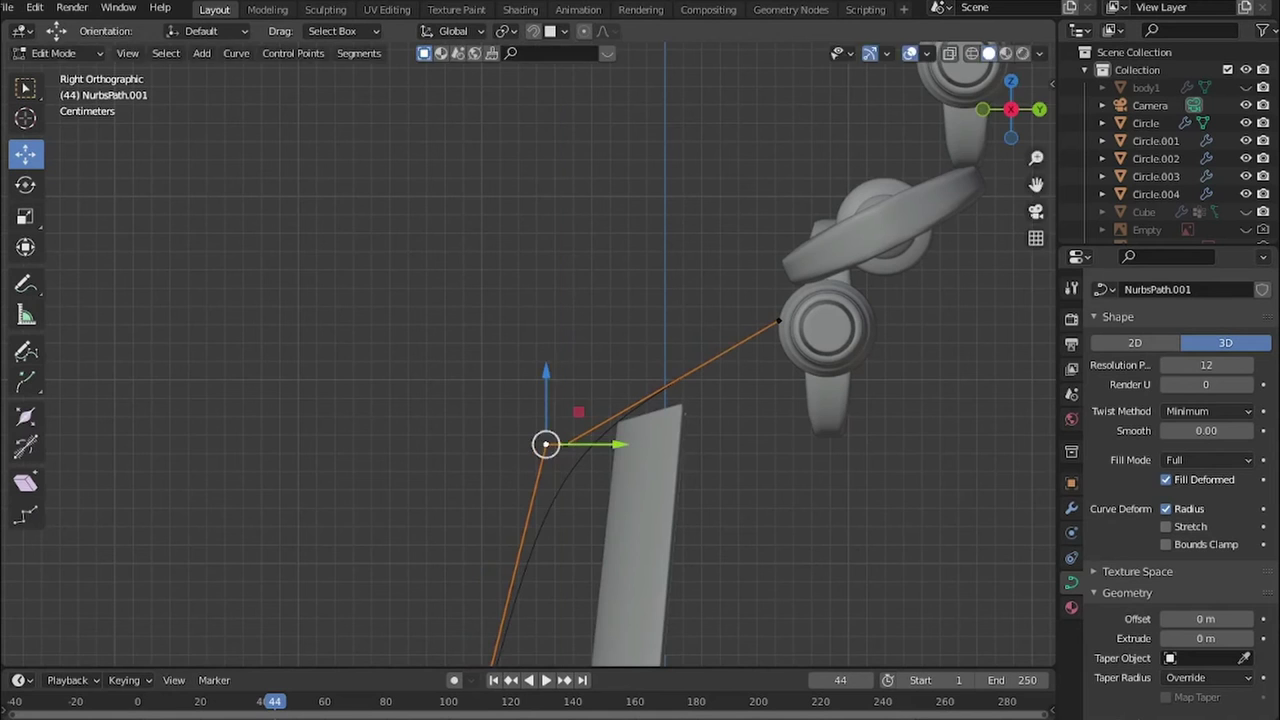
# - Move the path's end point down near the bridge
pyautogui.press('KP_1')
pyautogui.scroll(3, 557, 394)
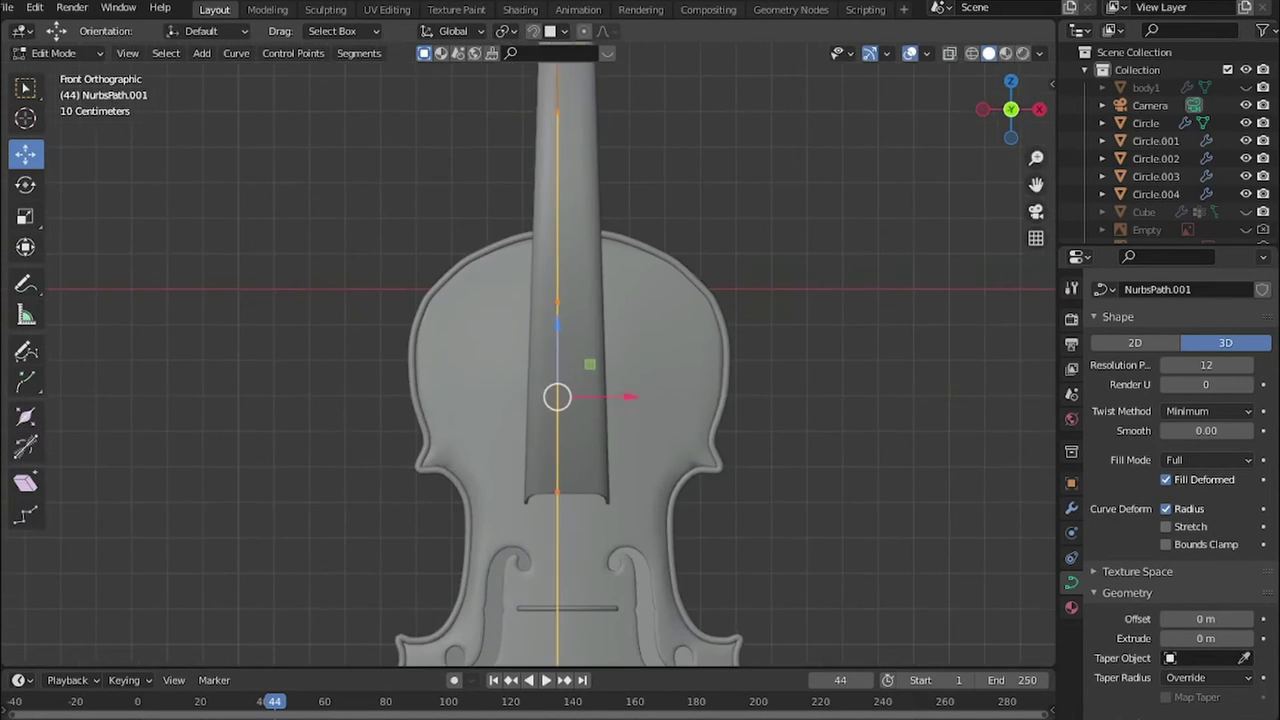
pyautogui.keyDown('shift'); pyautogui.scroll(3, 557, 394); pyautogui.keyUp('shift')
pyautogui.press('Return')
pyautogui.scroll(-5, 550, 354)
pyautogui.moveTo(550, 354)
pyautogui.mouseDown(button='middle')
pyautogui.moveTo(620, 330)
pyautogui.moveTo(560, 355)
pyautogui.mouseUp(button='middle')
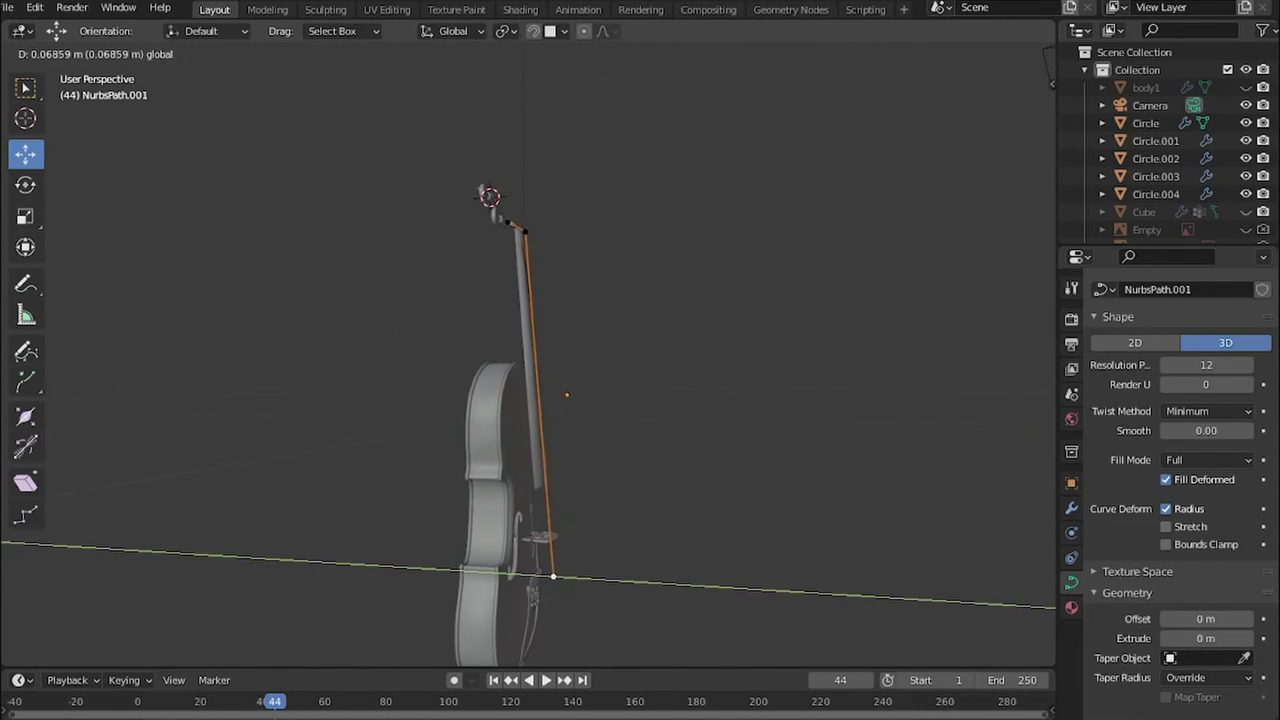
pyautogui.press('Return')
# - Subdivide the string to add a midpoint and reposition its end point
pyautogui.scroll(5, 550, 400)
pyautogui.moveTo(550, 400)
pyautogui.mouseDown(button='middle')
pyautogui.moveTo(520, 380)
pyautogui.moveTo(560, 300)
pyautogui.moveTo(600, 280)
pyautogui.moveTo(560, 320)
pyautogui.moveTo(500, 340)
pyautogui.mouseUp(button='middle')
pyautogui.scroll(2, 520, 380)
pyautogui.scroll(3, 520, 380)
pyautogui.press('KP_1')
pyautogui.scroll(-3, 485, 400)
pyautogui.press('Return')
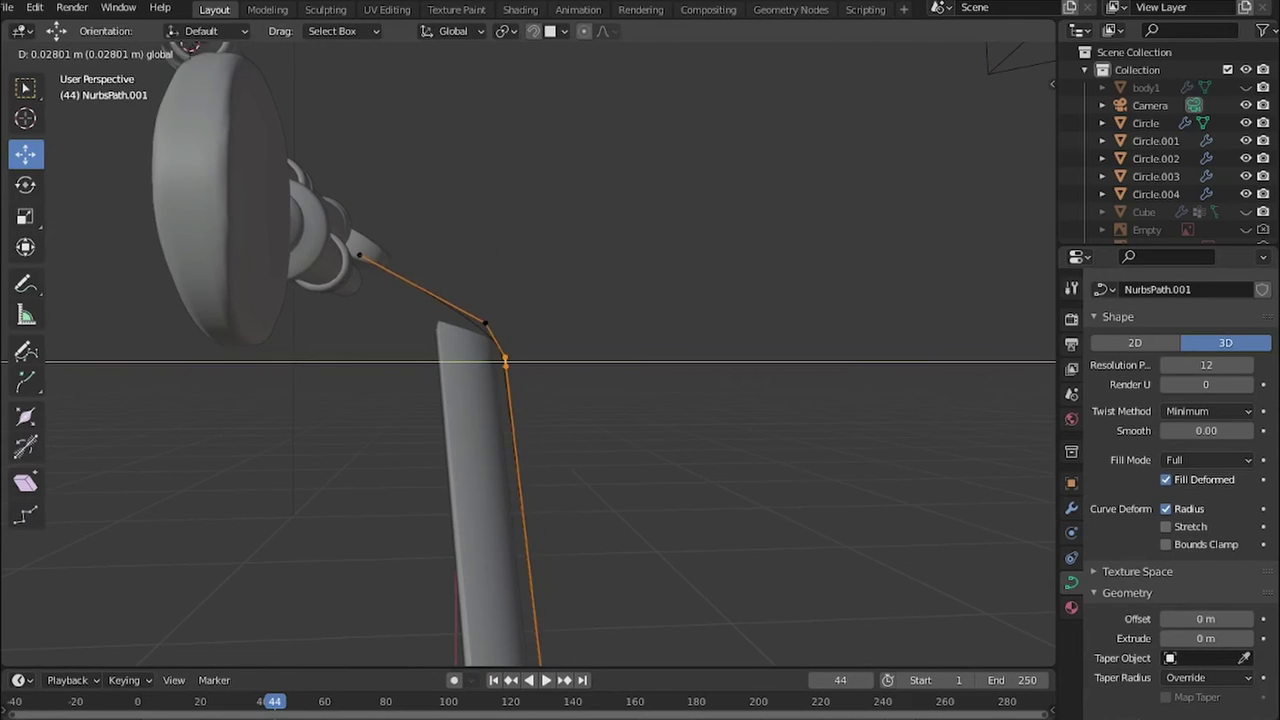
pyautogui.press('Return')
# - Hook the string's end into the tailpiece slot, checking from side and front
pyautogui.press('KP_3')
pyautogui.scroll(-3, 528, 355)
pyautogui.scroll(3, 528, 355)
pyautogui.scroll(-2, 528, 355)
pyautogui.moveTo(528, 355)
pyautogui.mouseDown(button='middle')
pyautogui.moveTo(560, 330)
pyautogui.moveTo(590, 340)
pyautogui.moveTo(560, 340)
pyautogui.moveTo(500, 380)
pyautogui.mouseUp(button='middle')
pyautogui.scroll(-3, 549, 363)
pyautogui.press('KP_1')
pyautogui.press('KP_1')
pyautogui.scroll(5, 528, 356)
pyautogui.scroll(-6, 528, 356)
pyautogui.scroll(5, 500, 380)
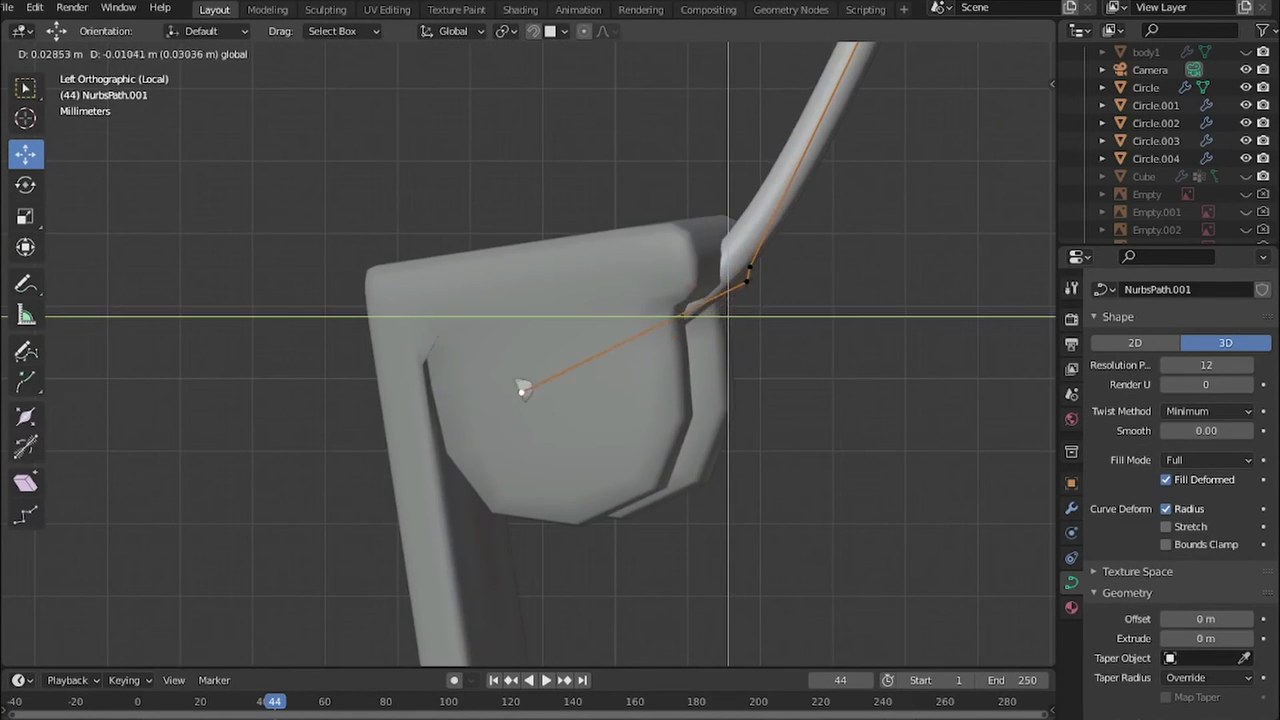
pyautogui.click(522, 390)
pyautogui.press('KP_1')
pyautogui.scroll(-3, 563, 377)
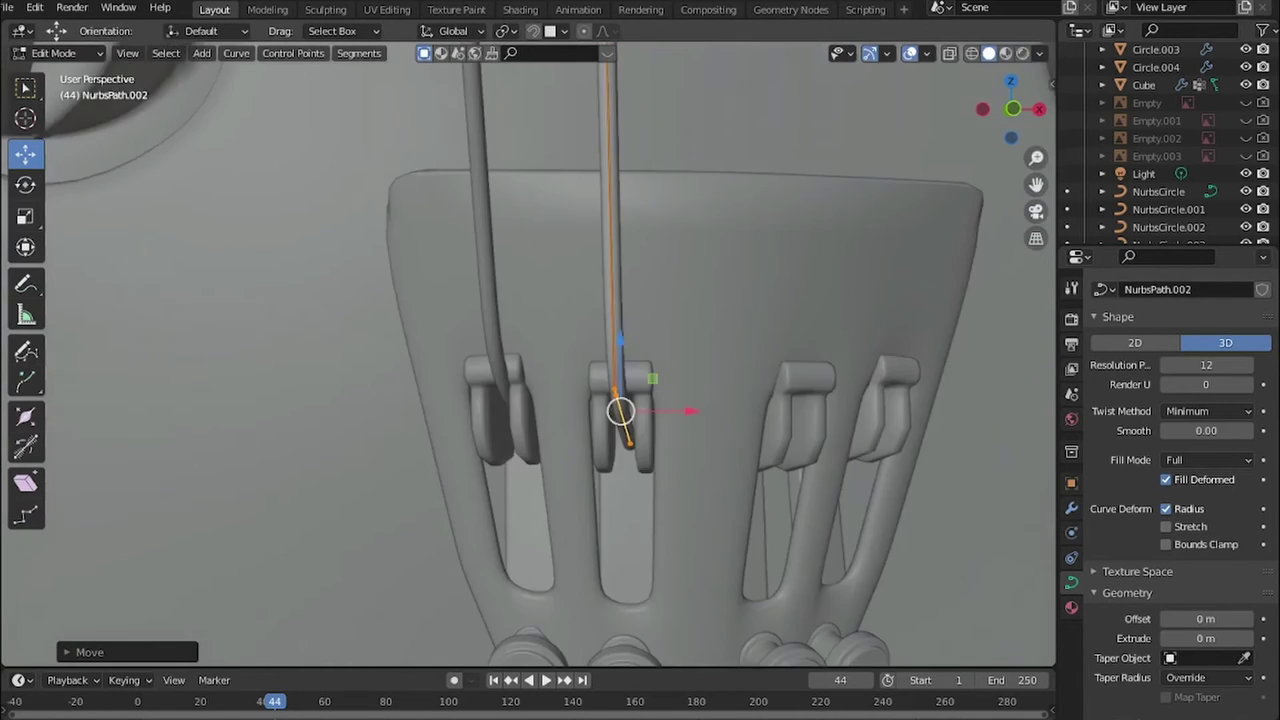
# - Bend the second string path's upper end over the nut and onto its tuning peg
pyautogui.press('KP_1')
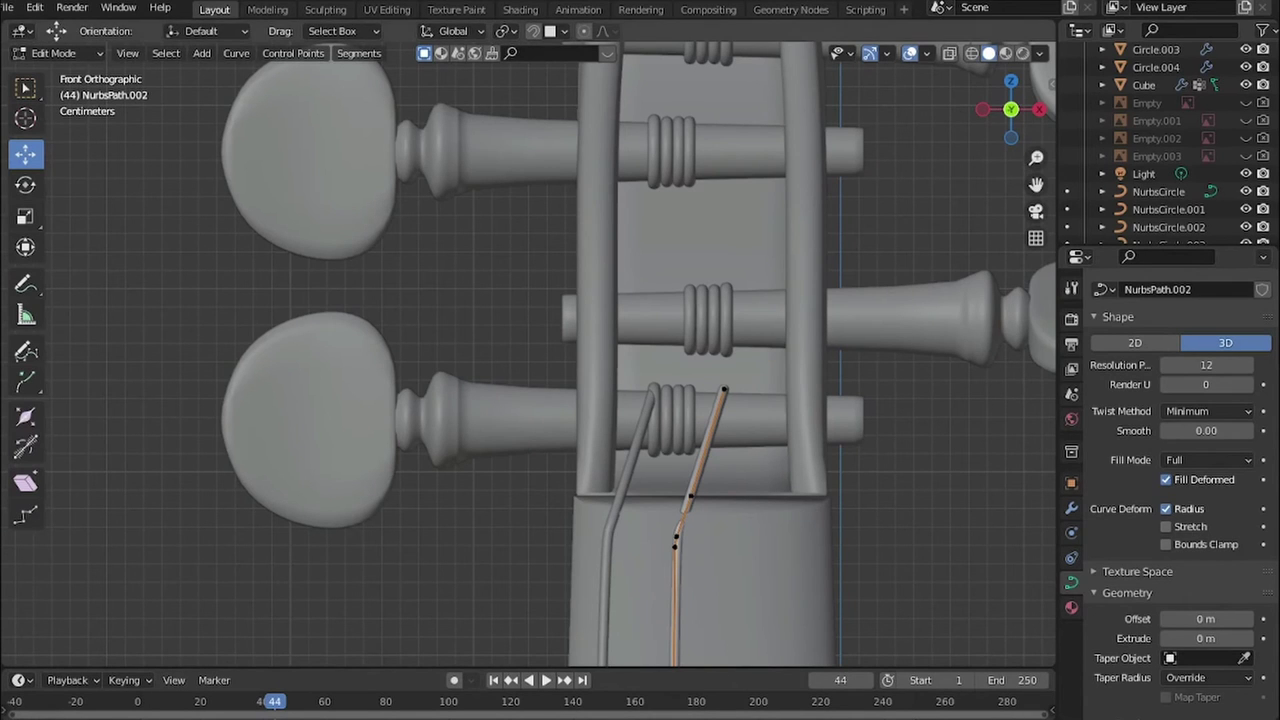
pyautogui.press('Return')
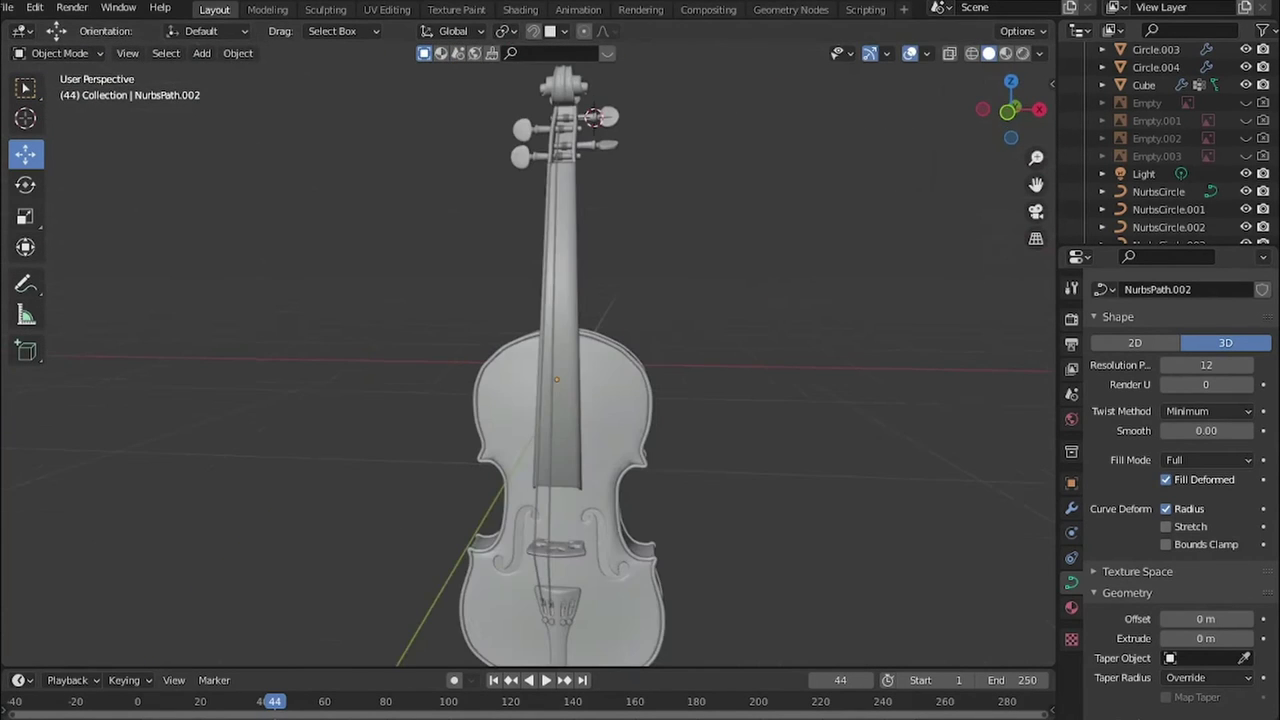
pyautogui.press('KP_1')
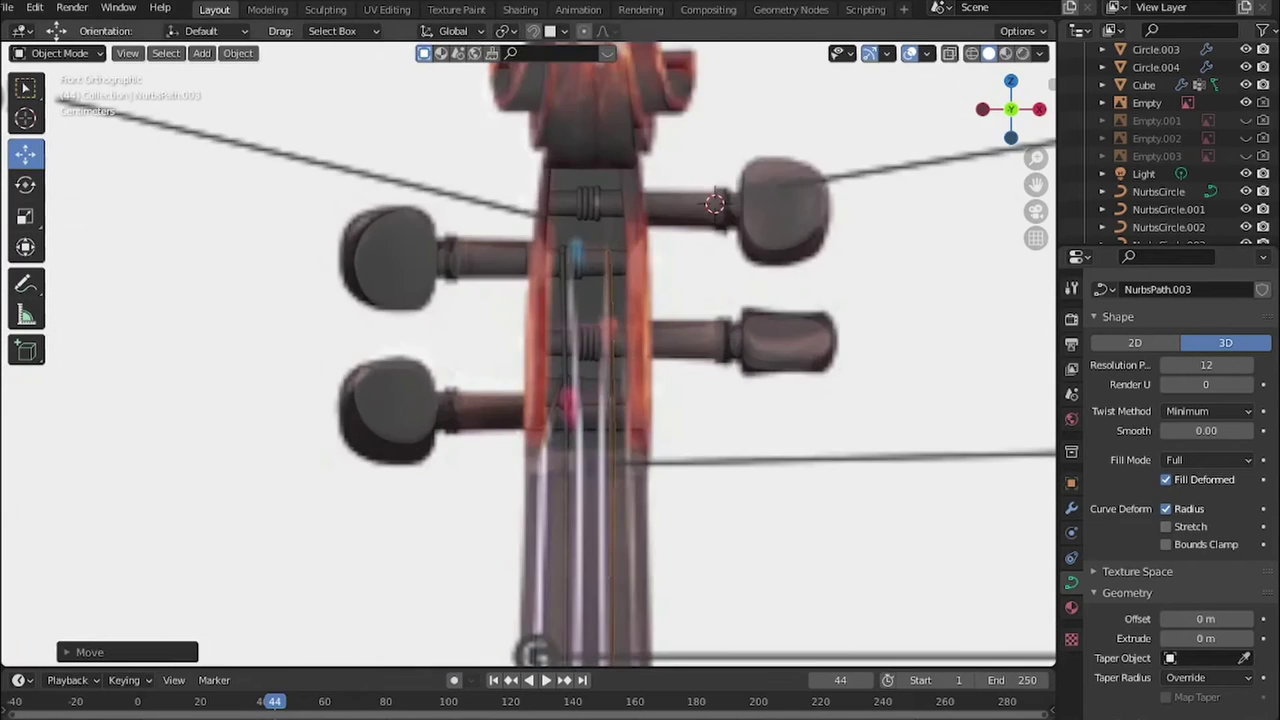
# - Move NurbsPath.003's end vertex onto its pegbox peg, checking the fit in local view
pyautogui.press('Tab')
pyautogui.scroll(5, 573, 383)
pyautogui.press('KP_Decimal')
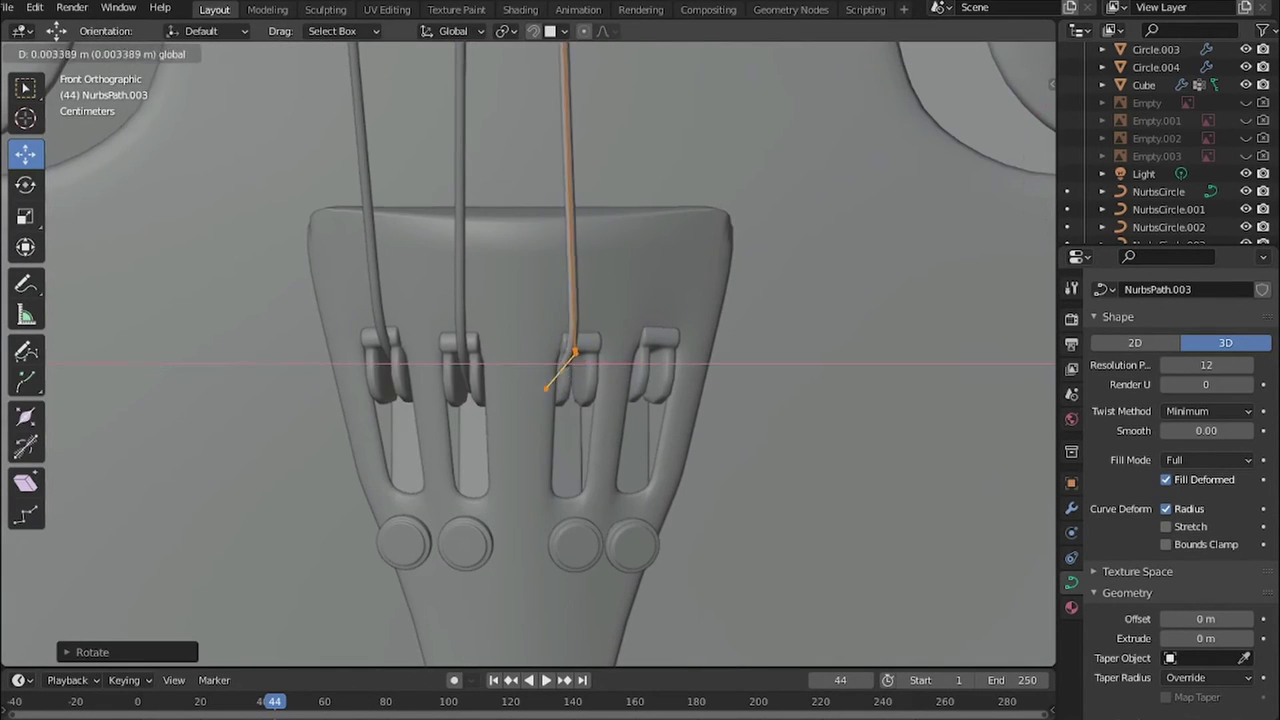
pyautogui.moveTo(574, 352)
pyautogui.mouseDown(button='middle')
pyautogui.moveTo(546, 333)
pyautogui.moveTo(327, 357)
pyautogui.mouseUp(button='middle')
pyautogui.click(546, 333)
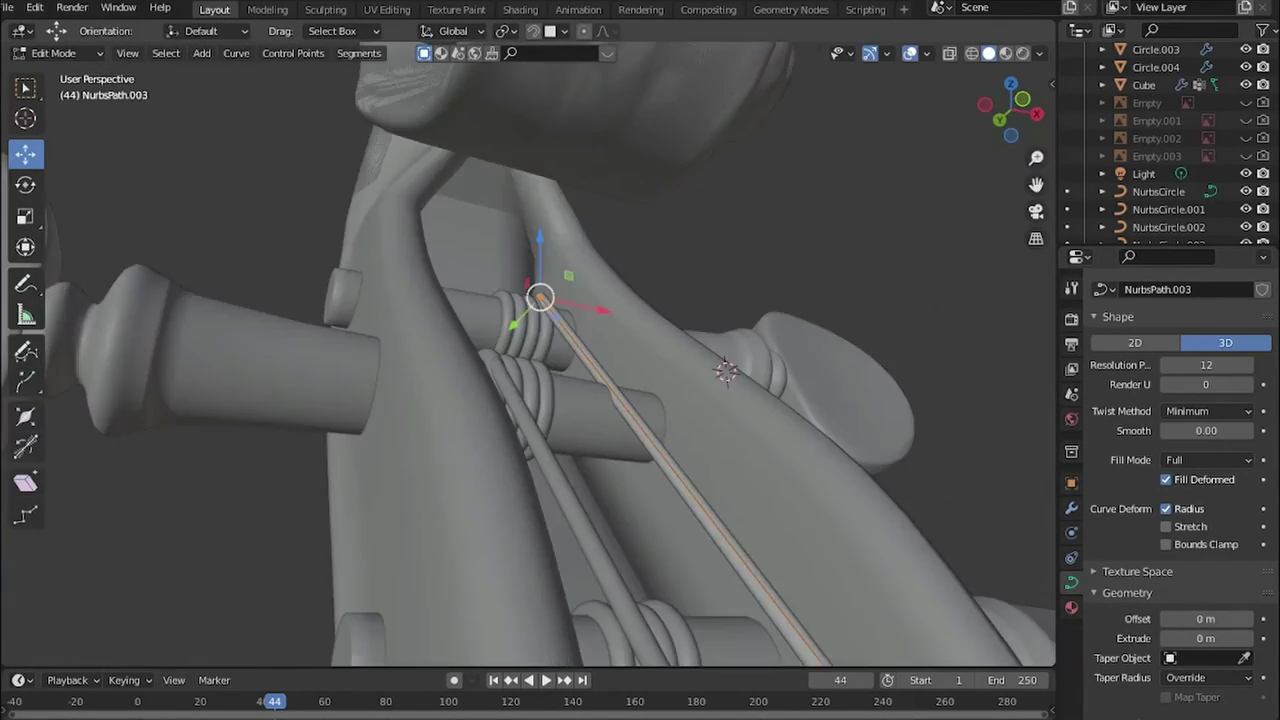
pyautogui.press('KP_Divide')
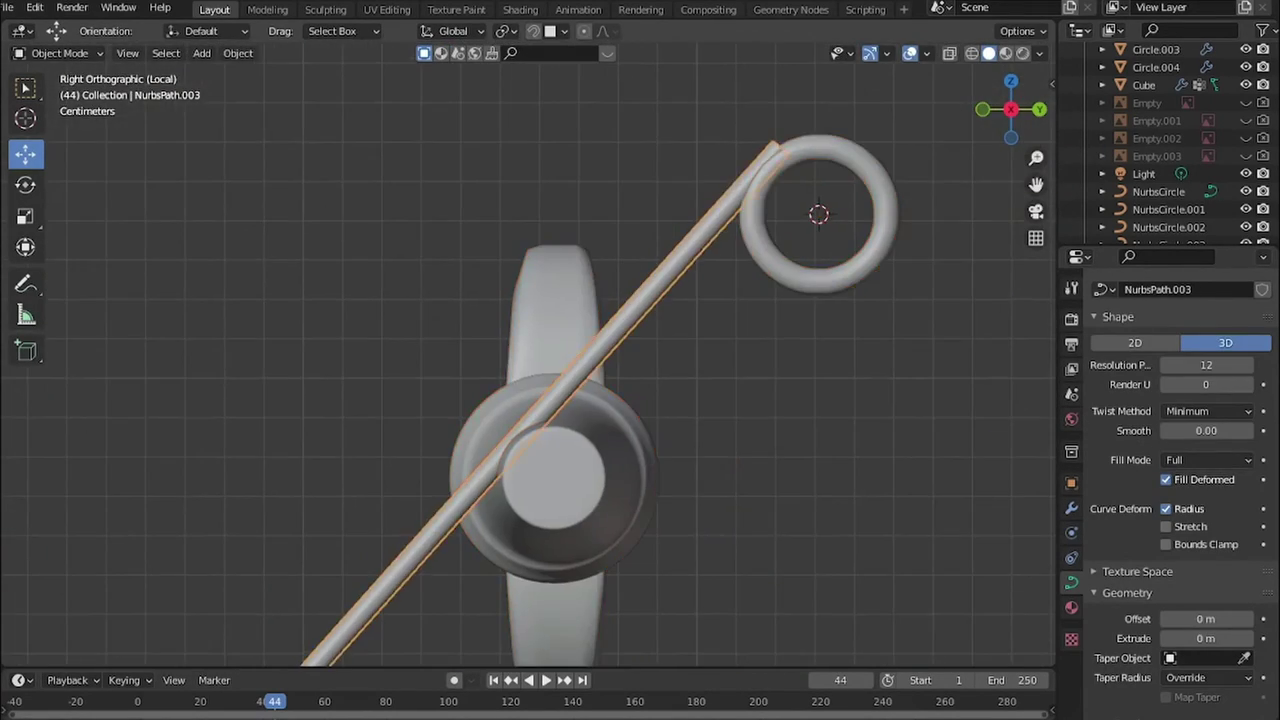
pyautogui.press('g')
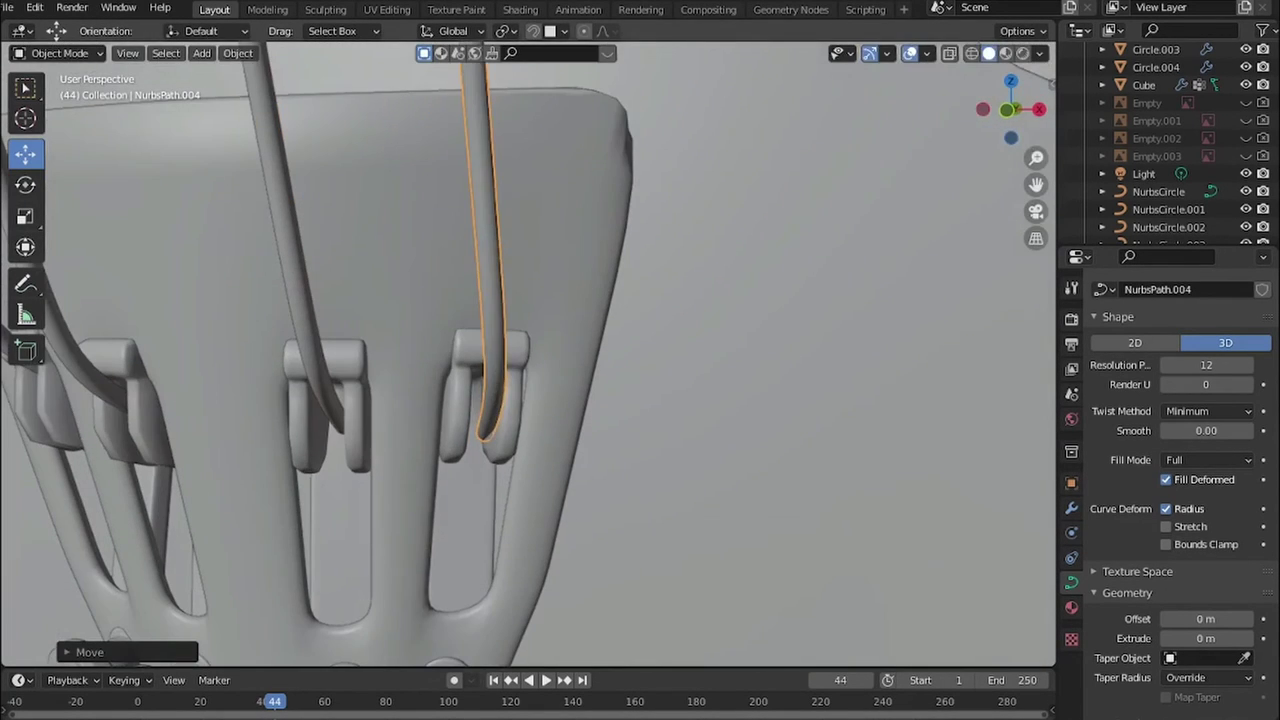
# - Rotate NurbsPath.004's end point into the tailpiece hook and orbit to check it
pyautogui.press('Tab')
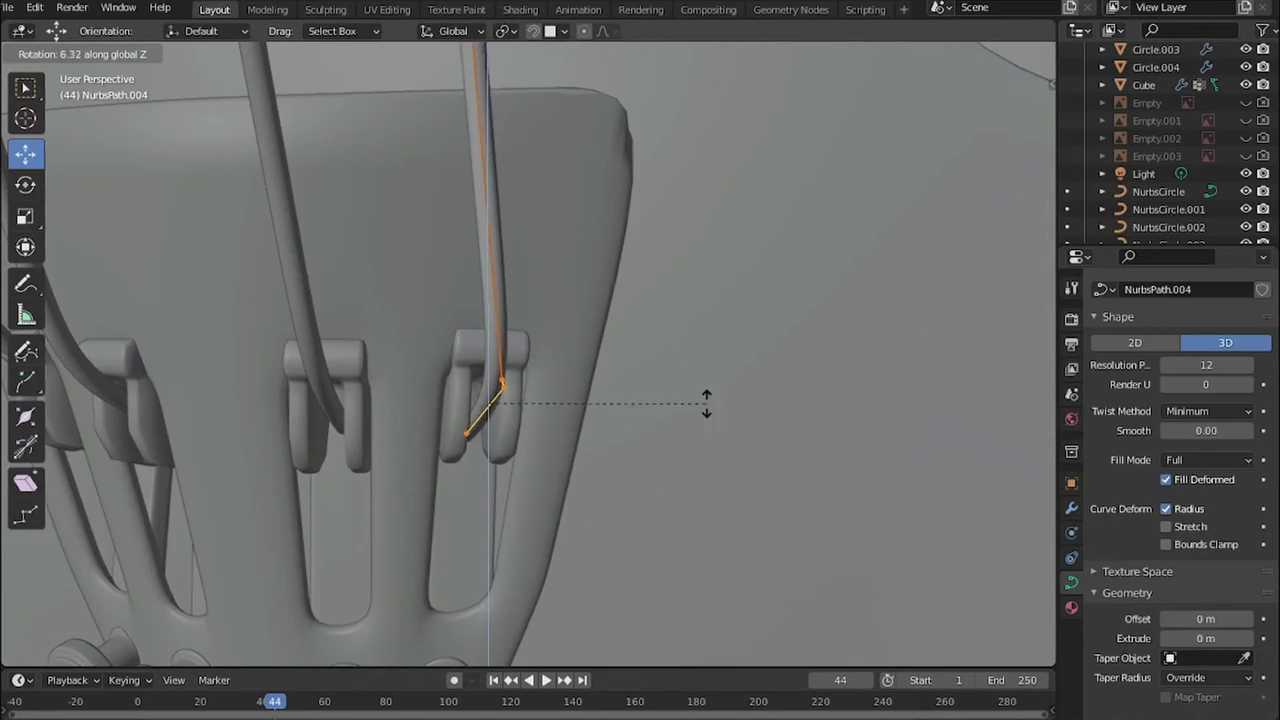
pyautogui.click(706, 403)
pyautogui.moveTo(706, 403); pyautogui.dragTo(640, 420, button='middle')
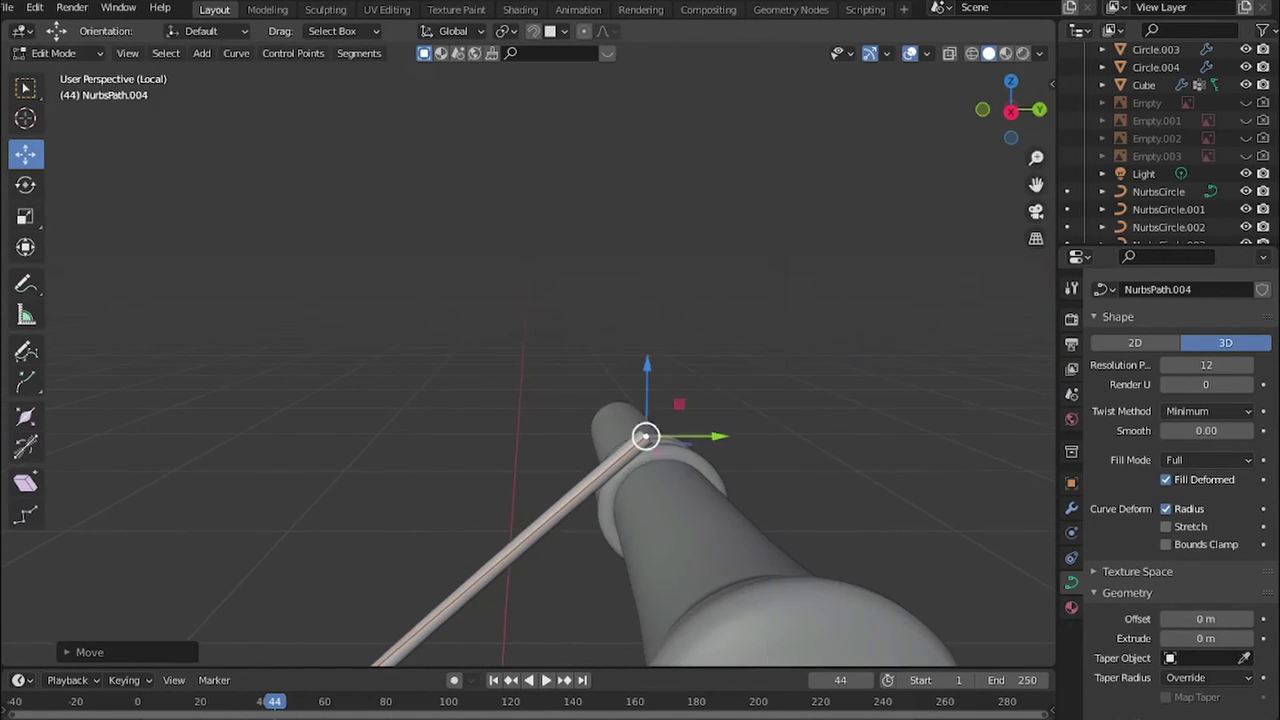
pyautogui.moveTo(645, 436)
pyautogui.mouseDown(button='middle')
pyautogui.moveTo(611, 326)
pyautogui.moveTo(670, 402)
pyautogui.mouseUp(button='middle')
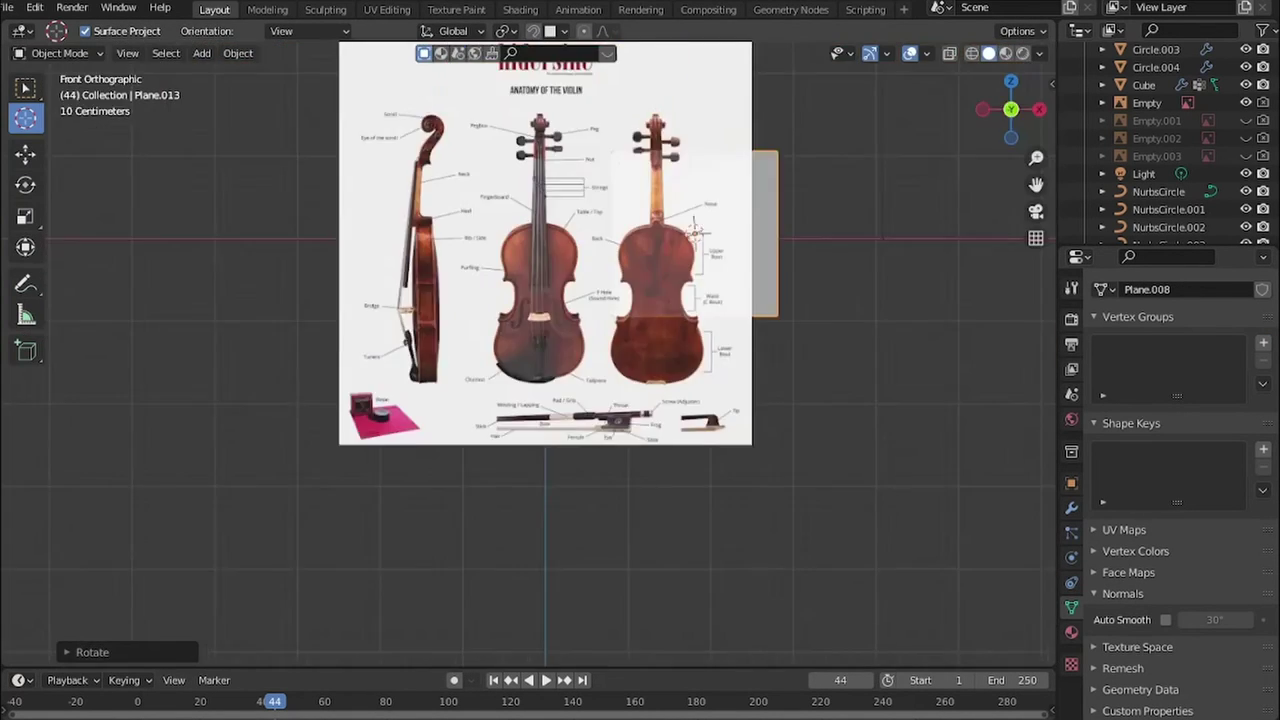
# - Trace a strip of faces along the lower bout outline with repeated extrude-and-rotate steps
pyautogui.press('KP_1')
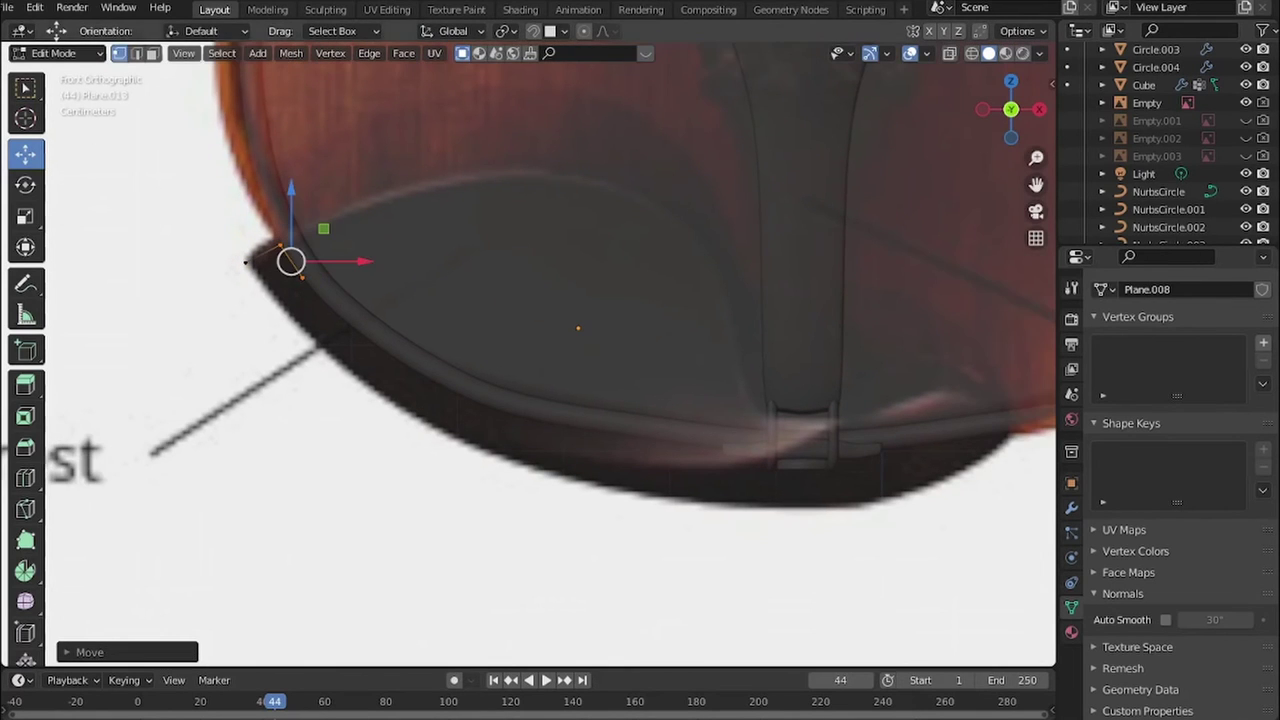
pyautogui.scroll(3, 363, 224)
pyautogui.press('e')
pyautogui.press('r')
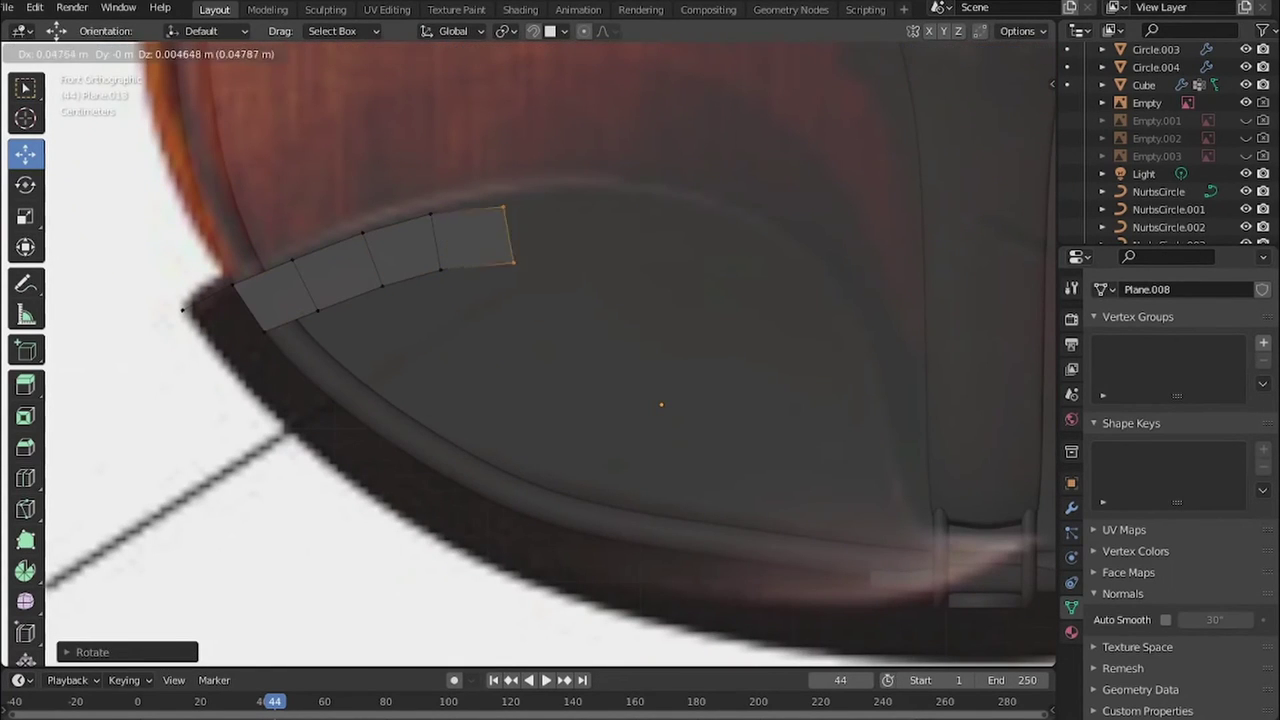
pyautogui.press('e')
pyautogui.press('r')
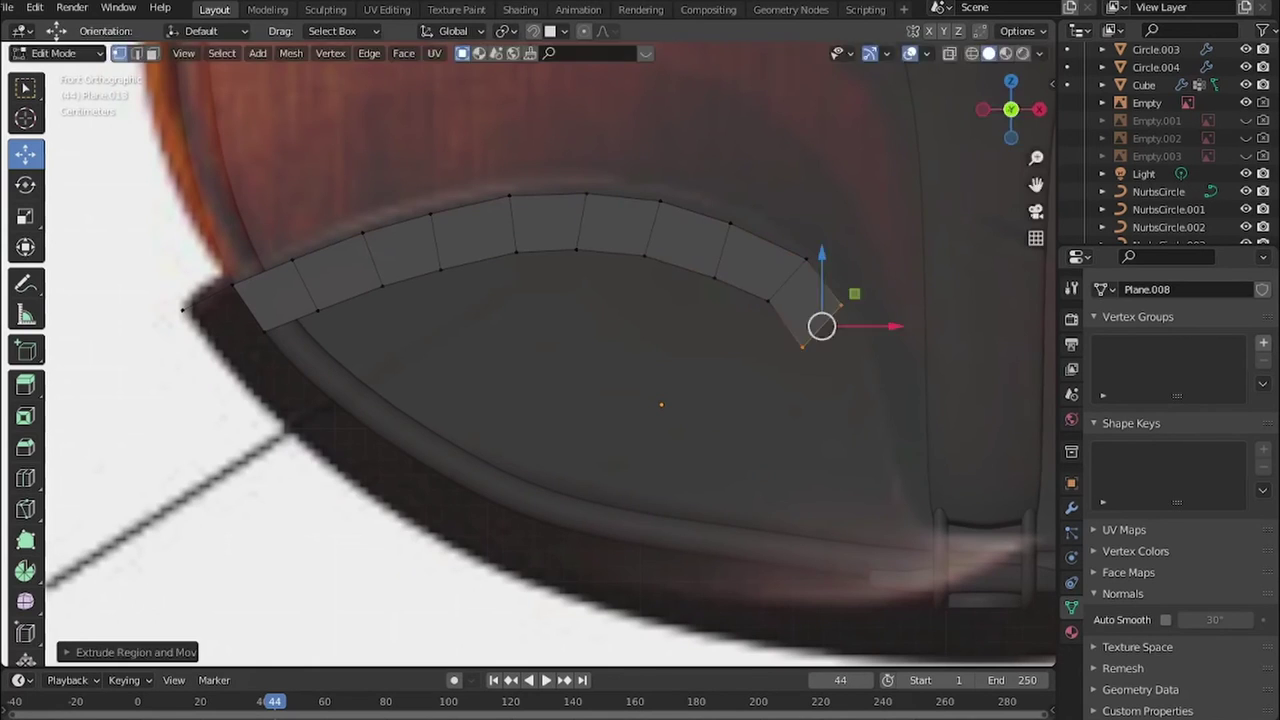
pyautogui.press('e')
pyautogui.press('r')
pyautogui.press('e')
pyautogui.scroll(2, 901, 548)
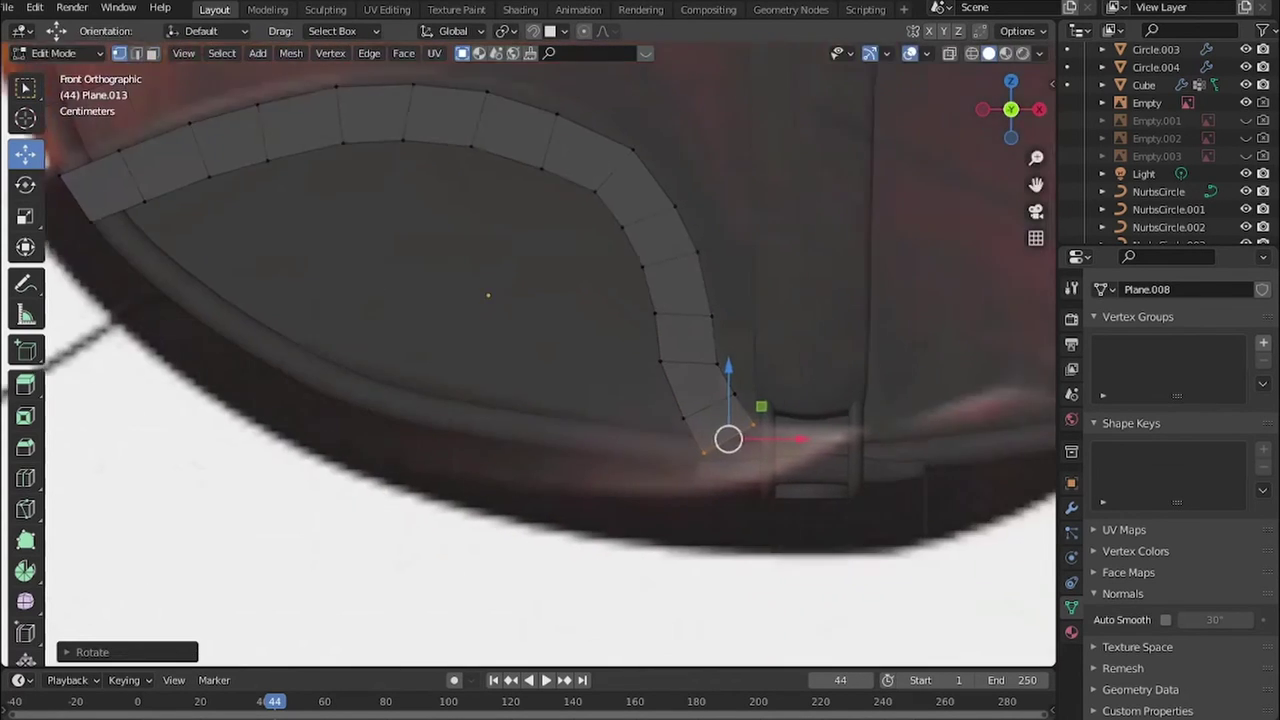
pyautogui.press('e')
pyautogui.press('e')
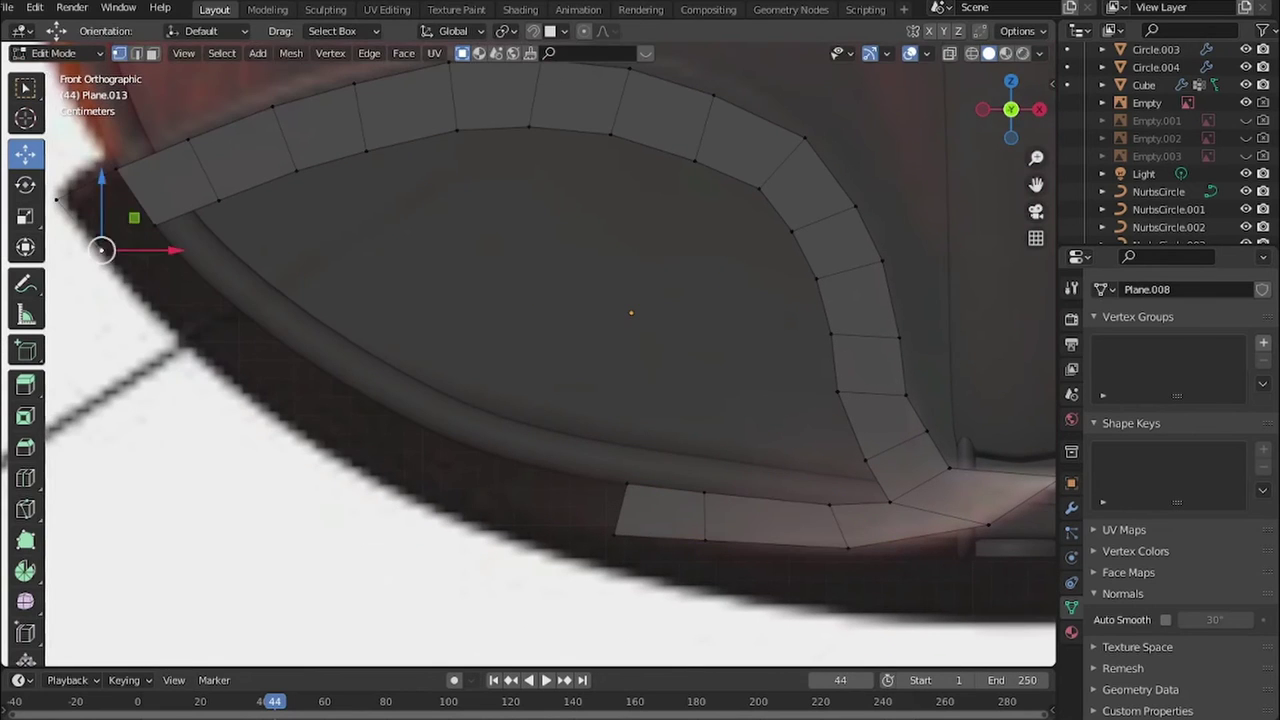
pyautogui.press('e')
pyautogui.press('e')
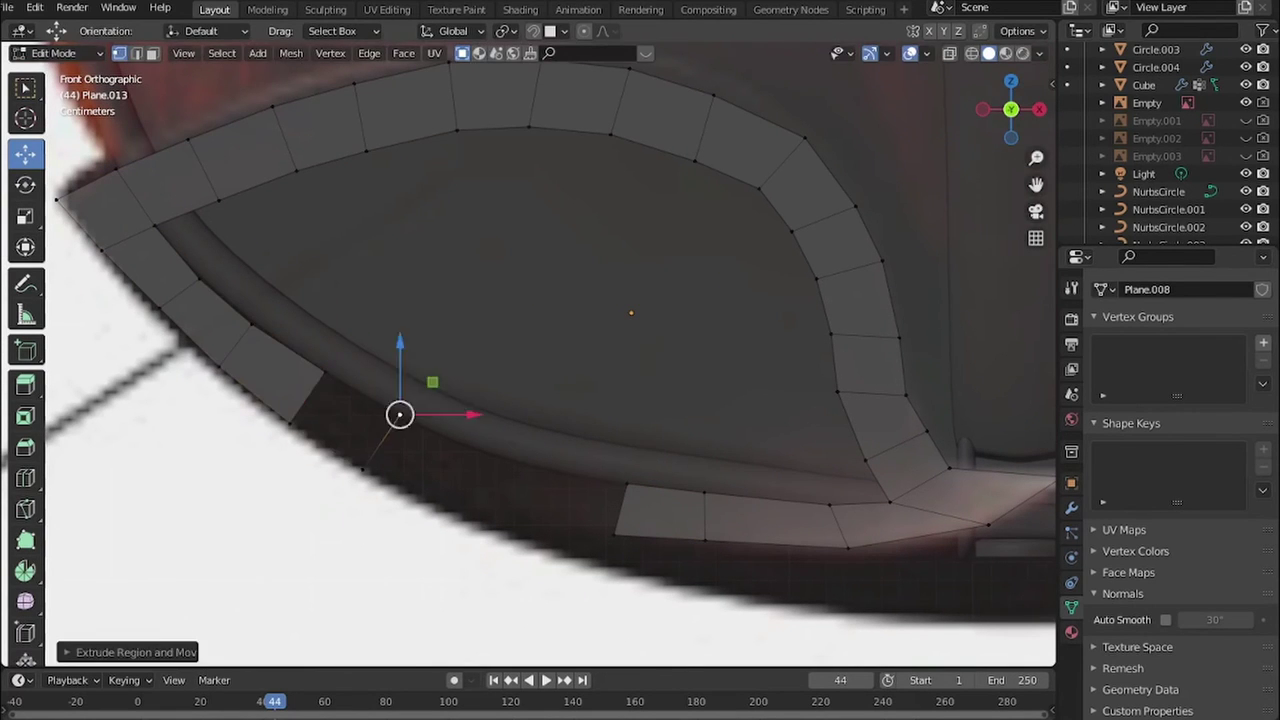
pyautogui.press('e')
pyautogui.press('e')
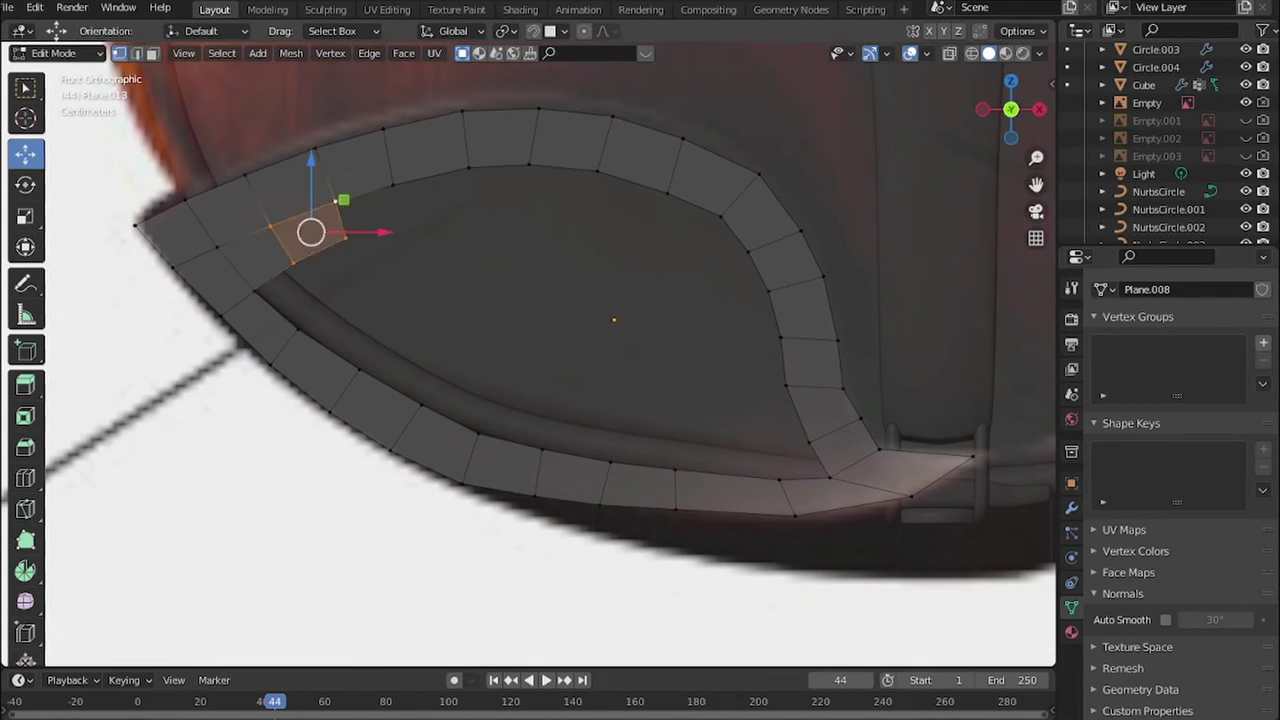
# - Extrude an inner row of faces and vertices inward from the strip's inner edge
pyautogui.click(621, 204)
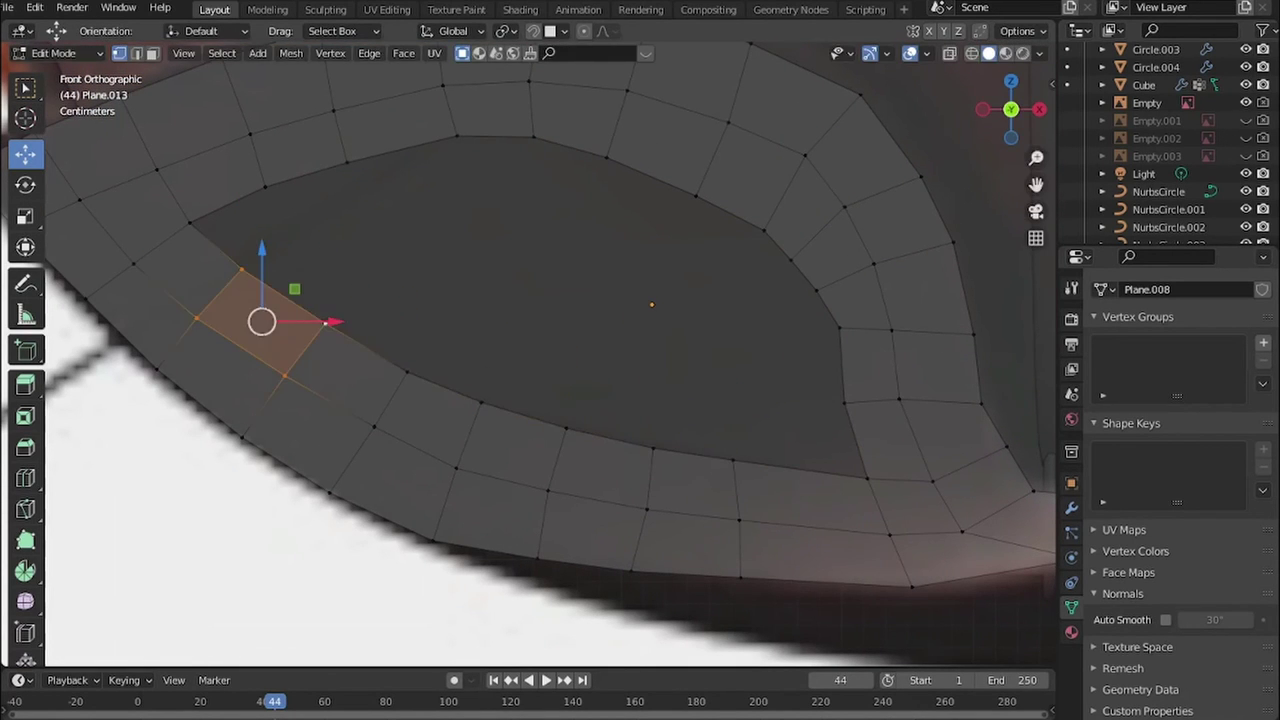
pyautogui.press('g')
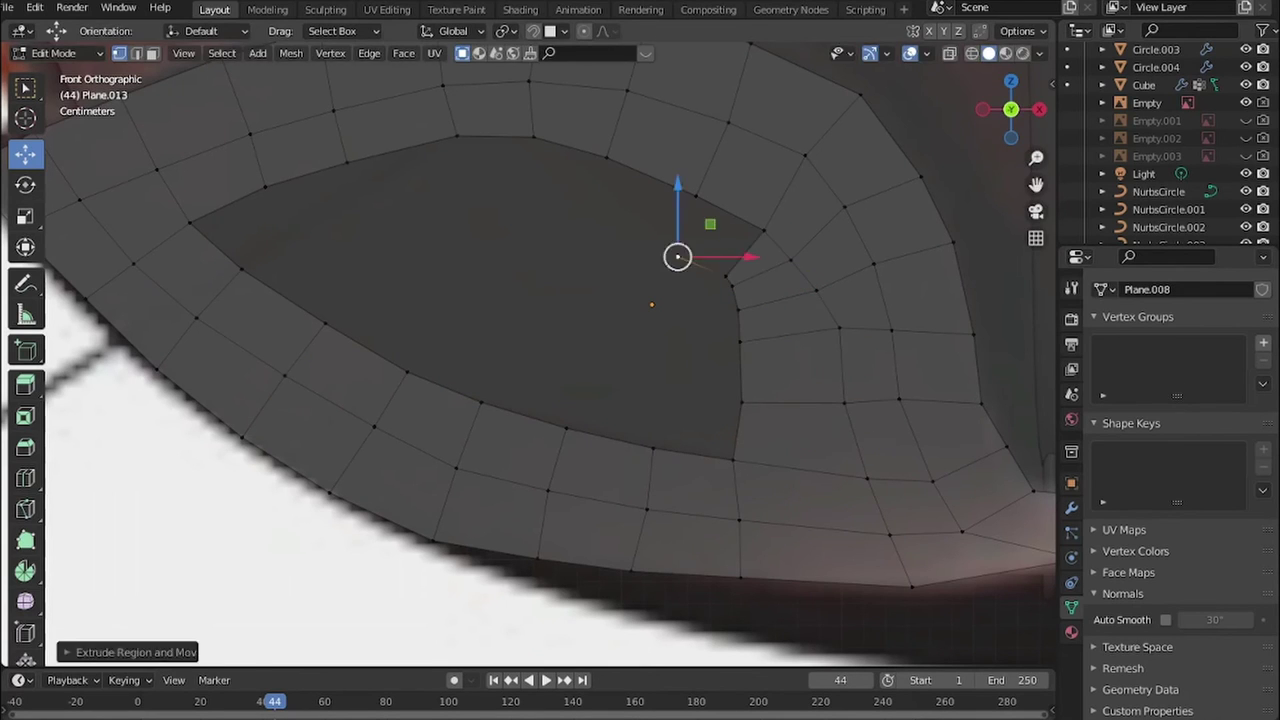
pyautogui.press('e')
pyautogui.press('g')
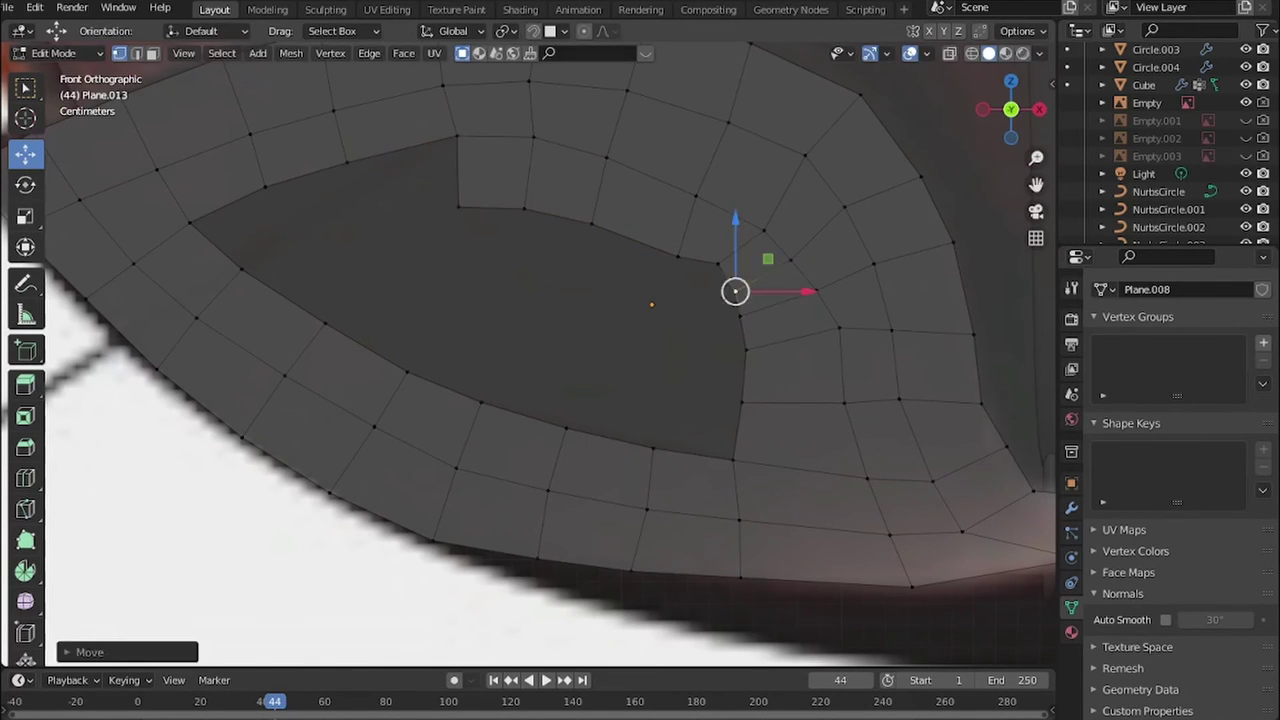
pyautogui.click(414, 185)
pyautogui.click(297, 237)
pyautogui.click(400, 263)
pyautogui.press('e')
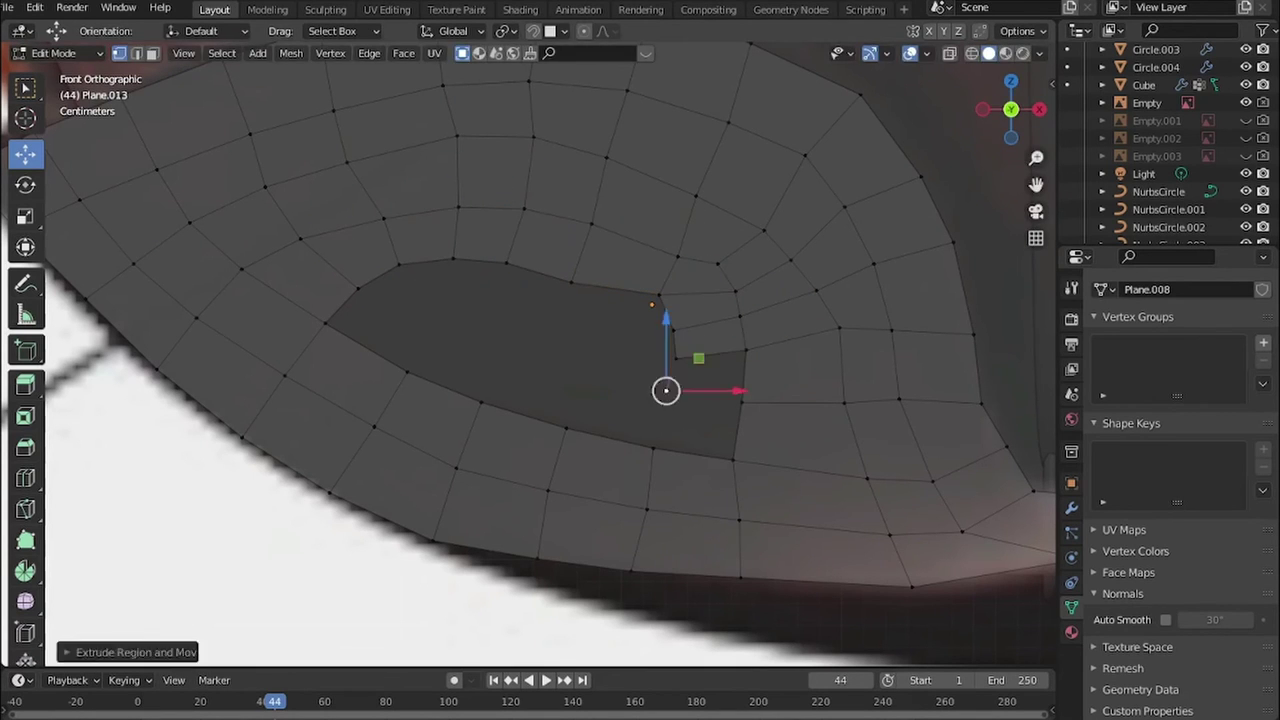
pyautogui.click(593, 328)
# - Move a vertex to close the remaining central hole, then switch to face select
pyautogui.scroll(2, 593, 328)
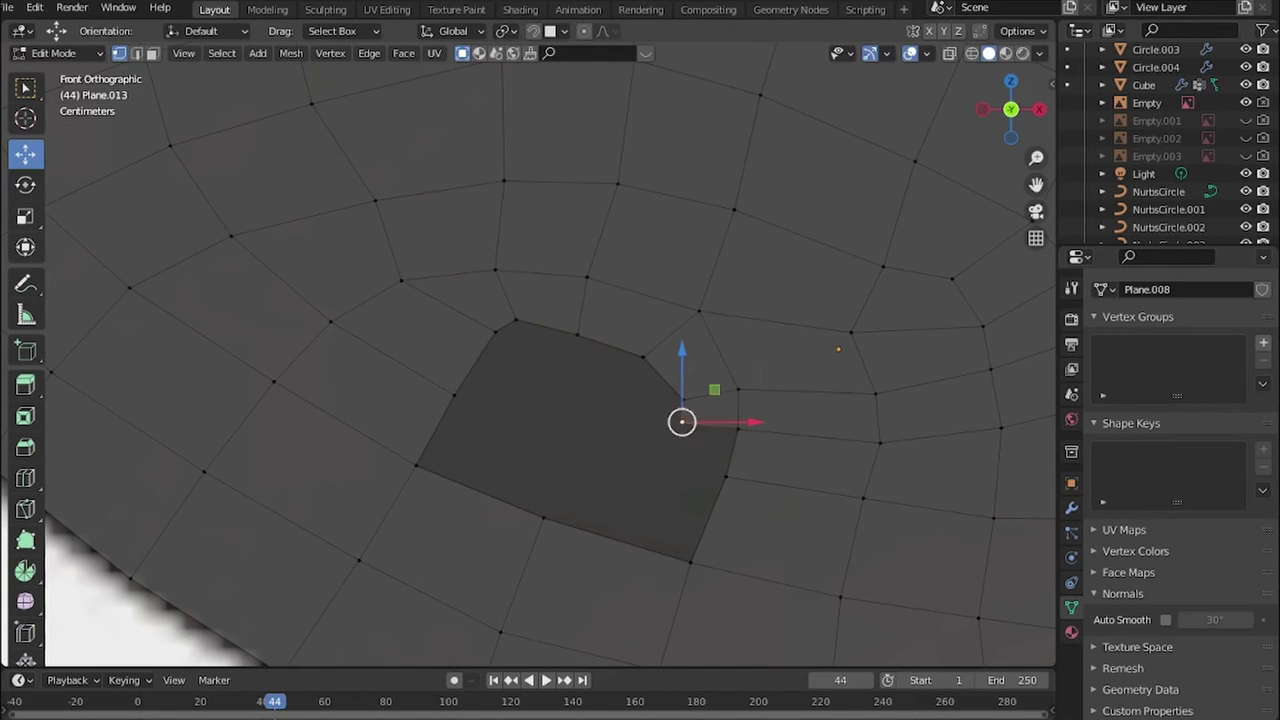
pyautogui.moveTo(700, 454); pyautogui.dragTo(700, 454)
pyautogui.press('g')
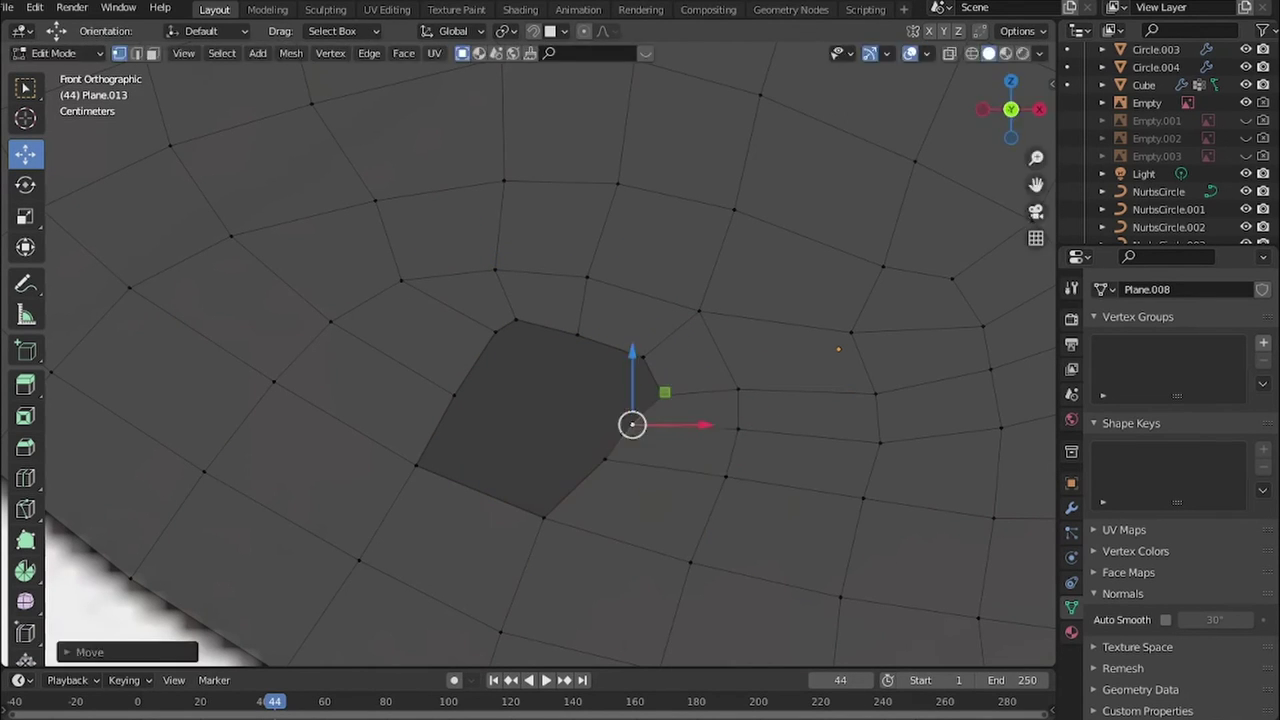
pyautogui.scroll(2, 446, 481)
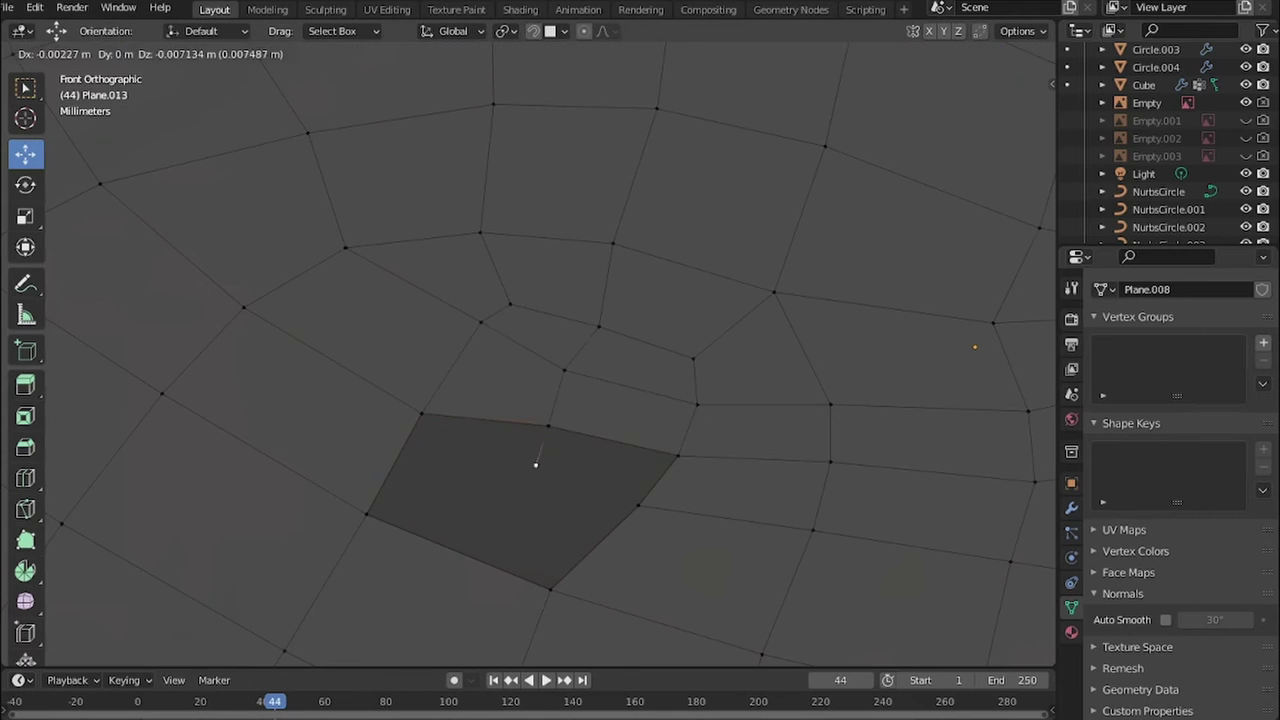
pyautogui.scroll(-3, 445, 558)
pyautogui.scroll(3, 445, 558)
pyautogui.keyDown('ctrl'); pyautogui.click(445, 591); pyautogui.keyUp('ctrl')
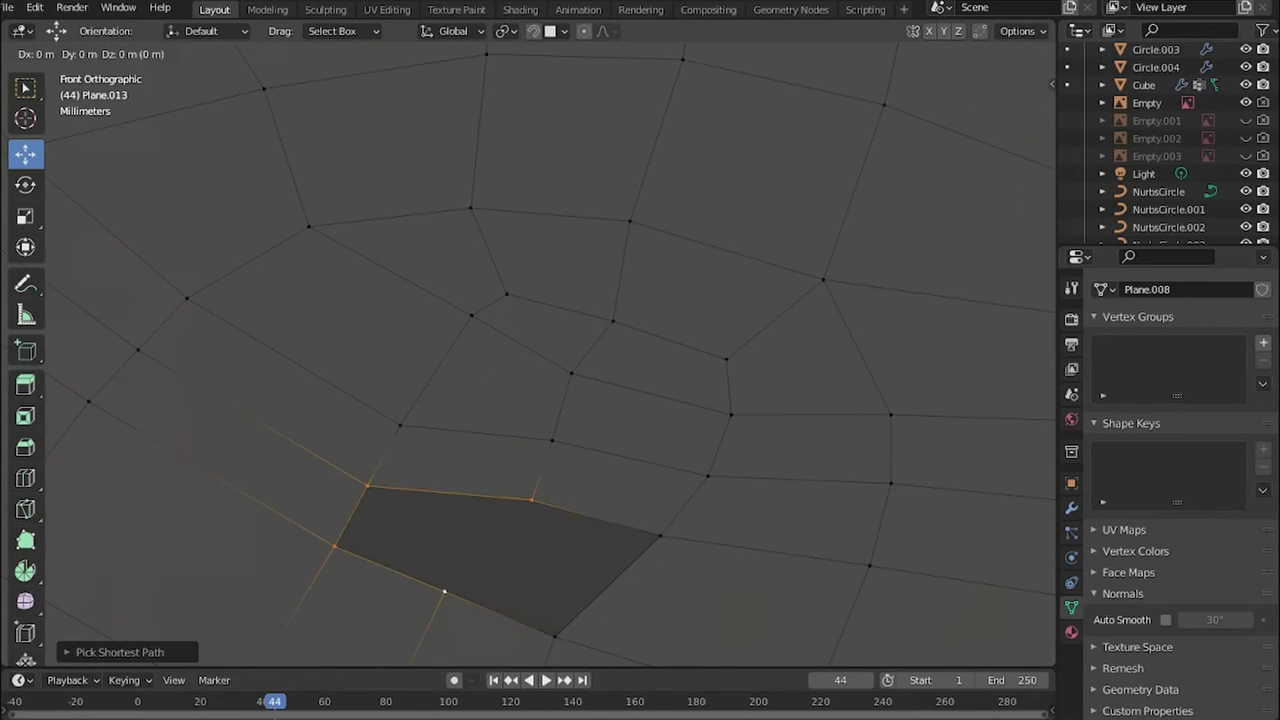
pyautogui.press('3')
pyautogui.press('KP_3')
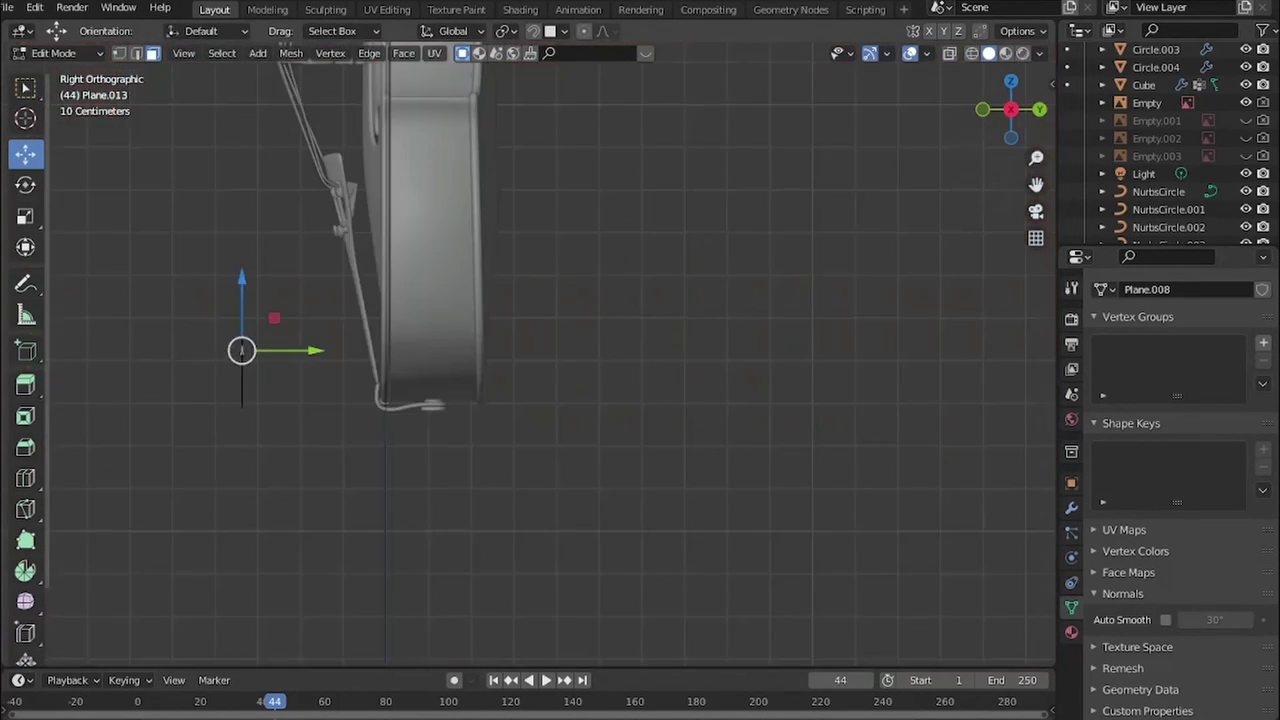
# - Pull the selection with soft falloff and extrude more faces along the rim
pyautogui.press('KP_Decimal')
pyautogui.press('g')
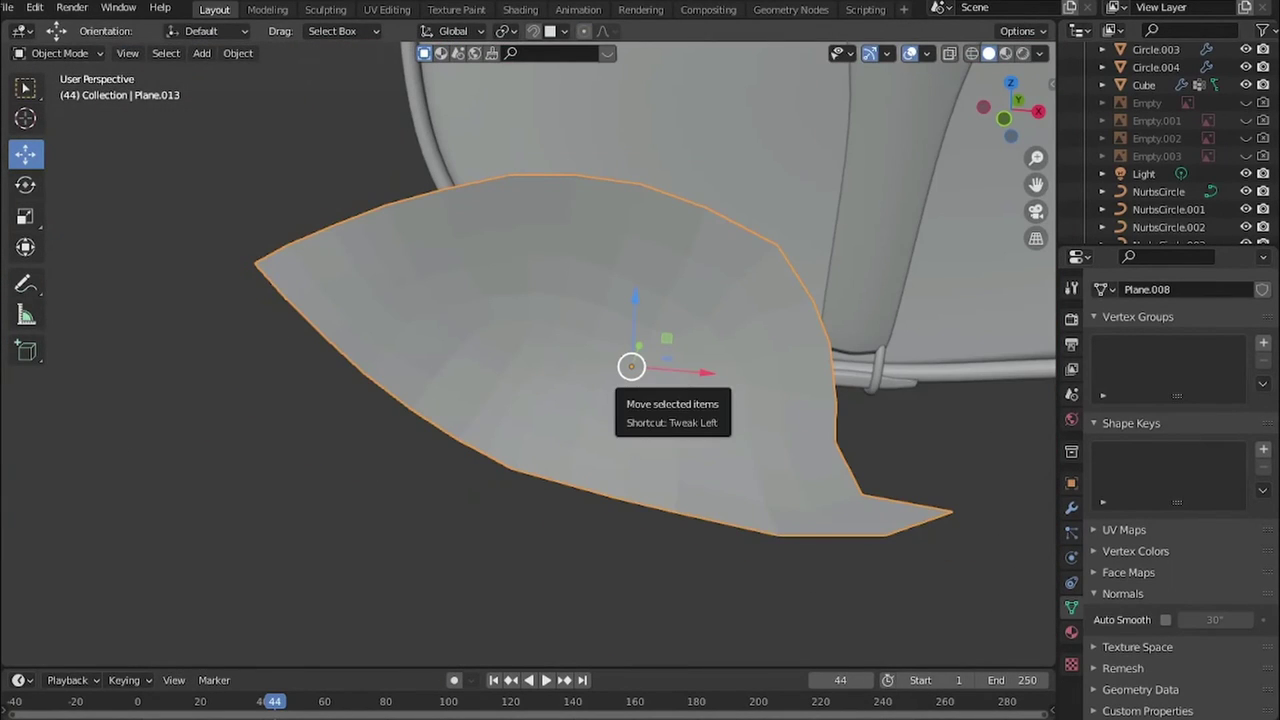
pyautogui.scroll(1, 528, 355)
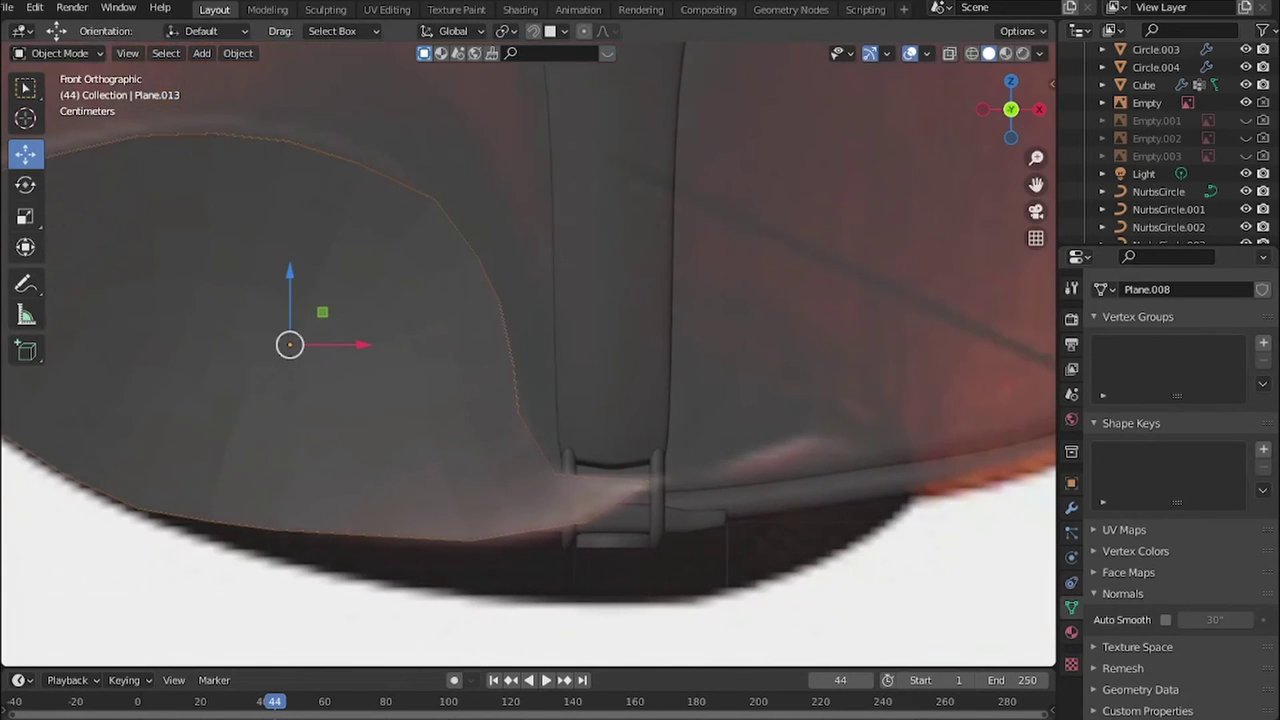
pyautogui.press('Tab')
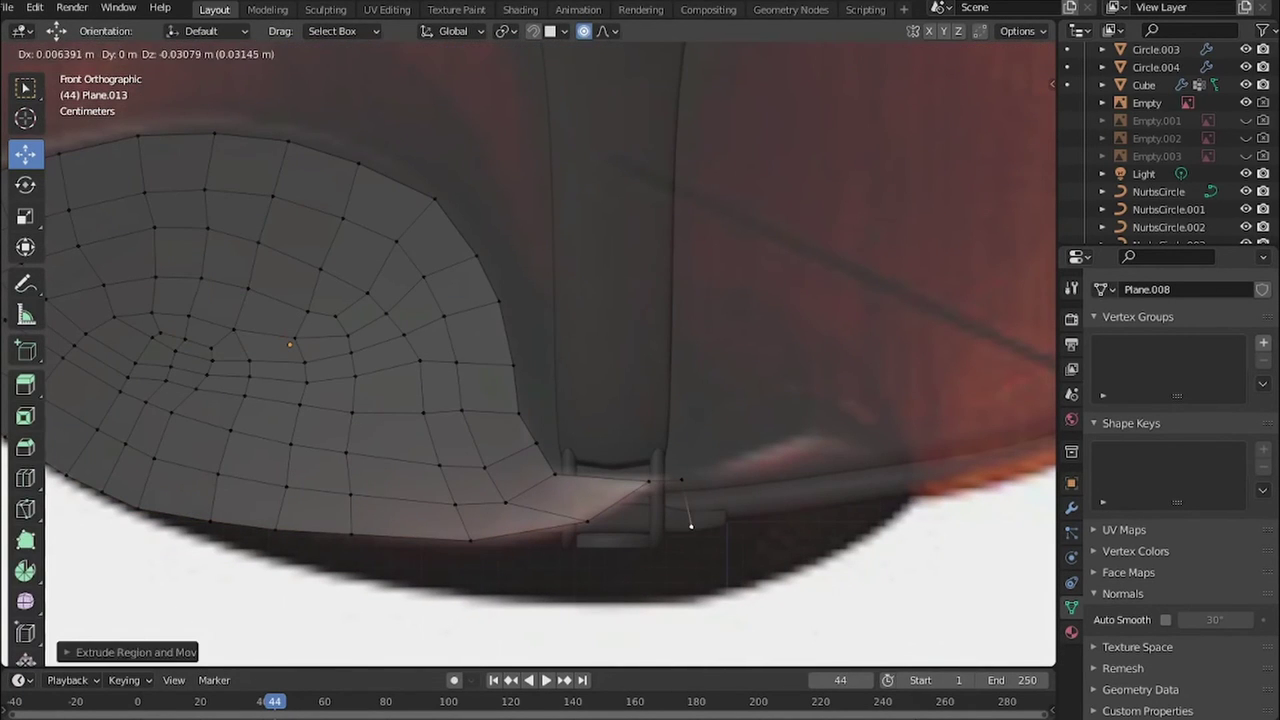
pyautogui.click(690, 525)
pyautogui.scroll(2, 700, 540)
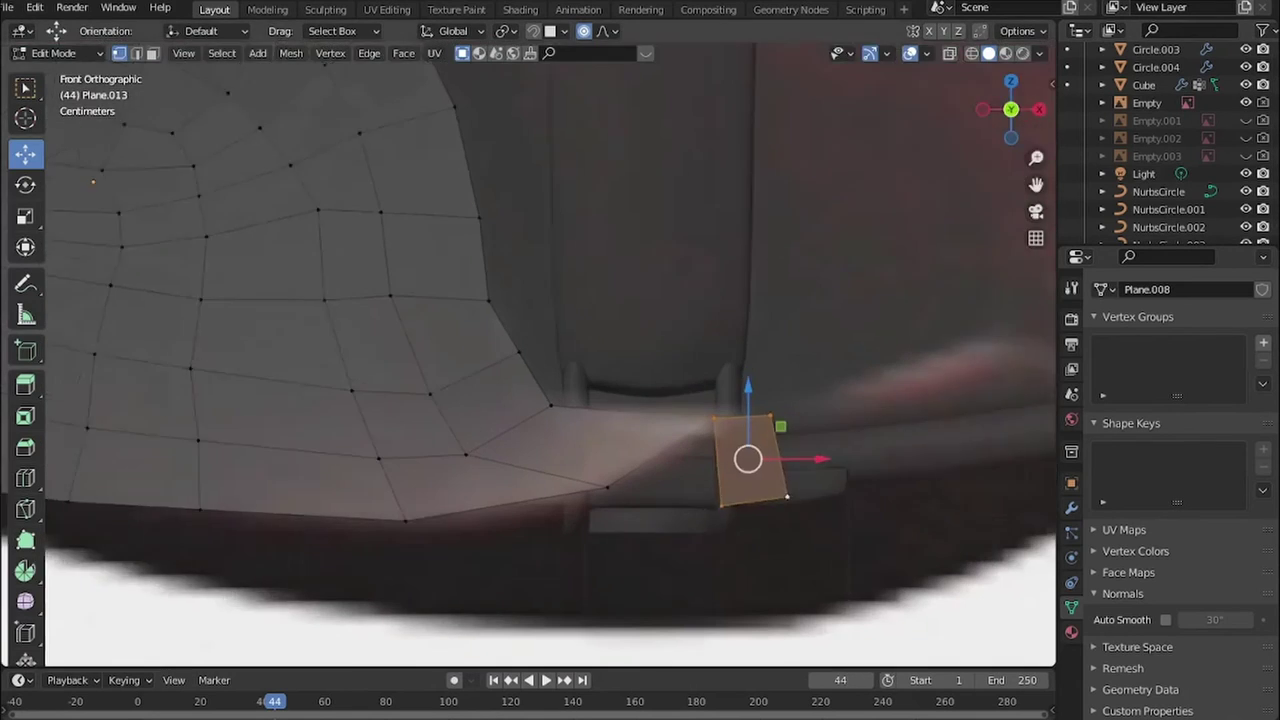
pyautogui.scroll(-2, 748, 459)
pyautogui.press('e')
pyautogui.press('e')
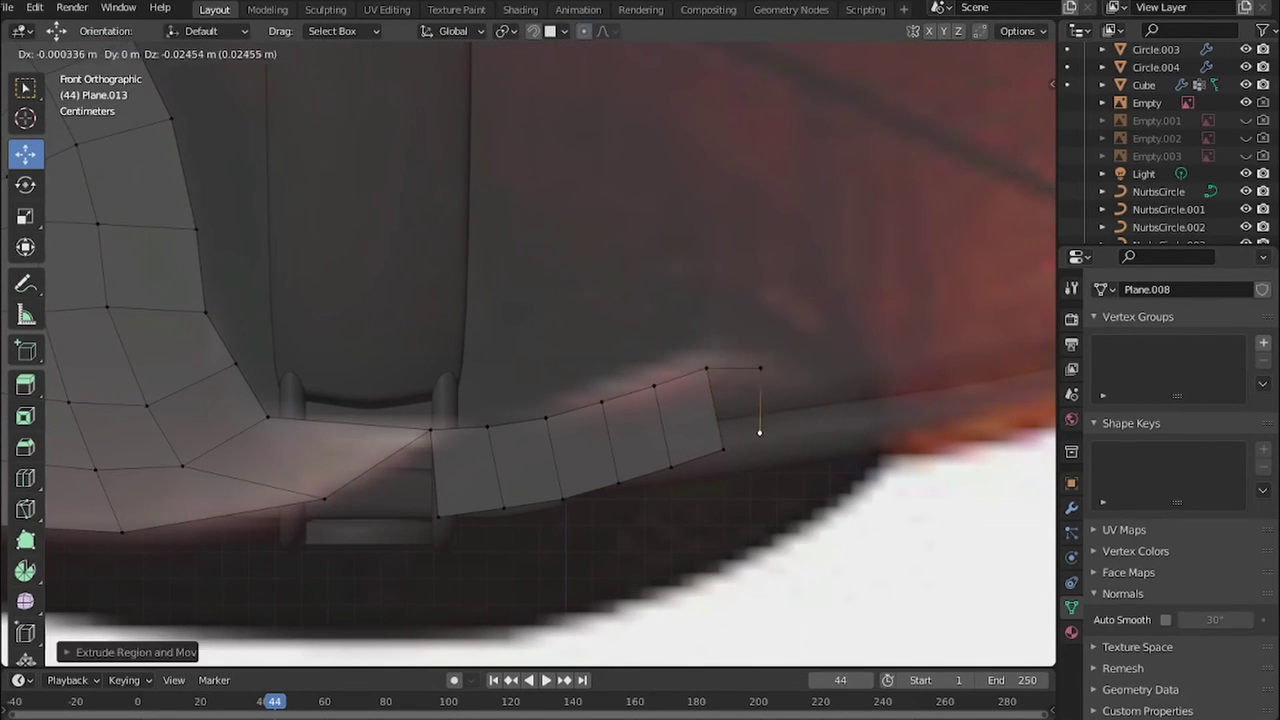
pyautogui.press('Return')
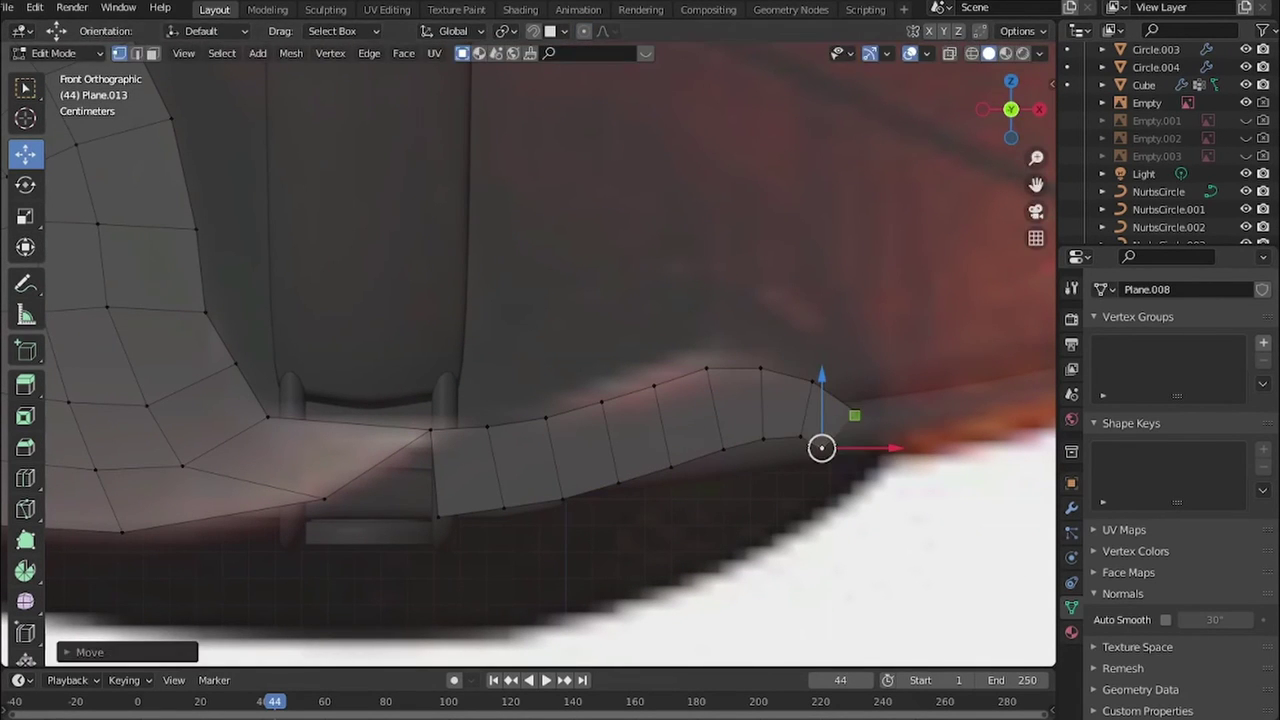
pyautogui.scroll(2, 784, 334)
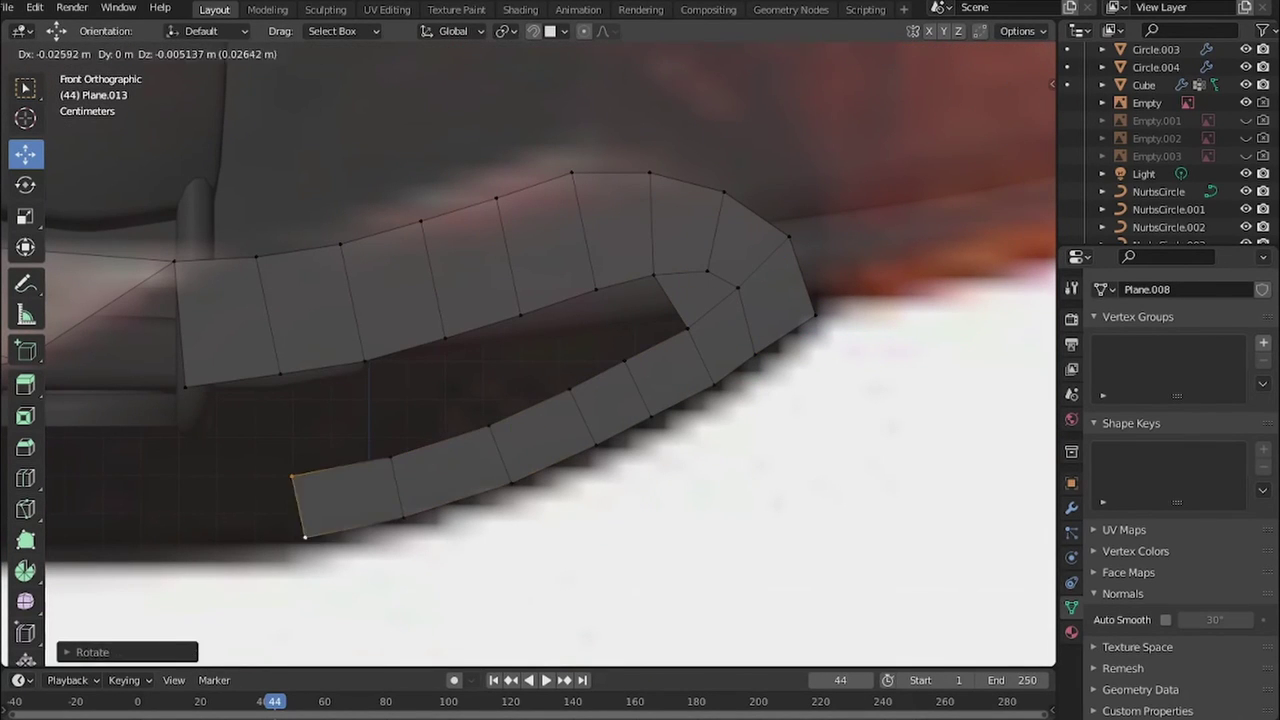
# - Extrude a face joining the upper and lower strips and lower its edge
pyautogui.press('e')
pyautogui.scroll(2, 528, 407)
pyautogui.scroll(2, 528, 407)
pyautogui.scroll(1, 528, 407)
pyautogui.press('e')
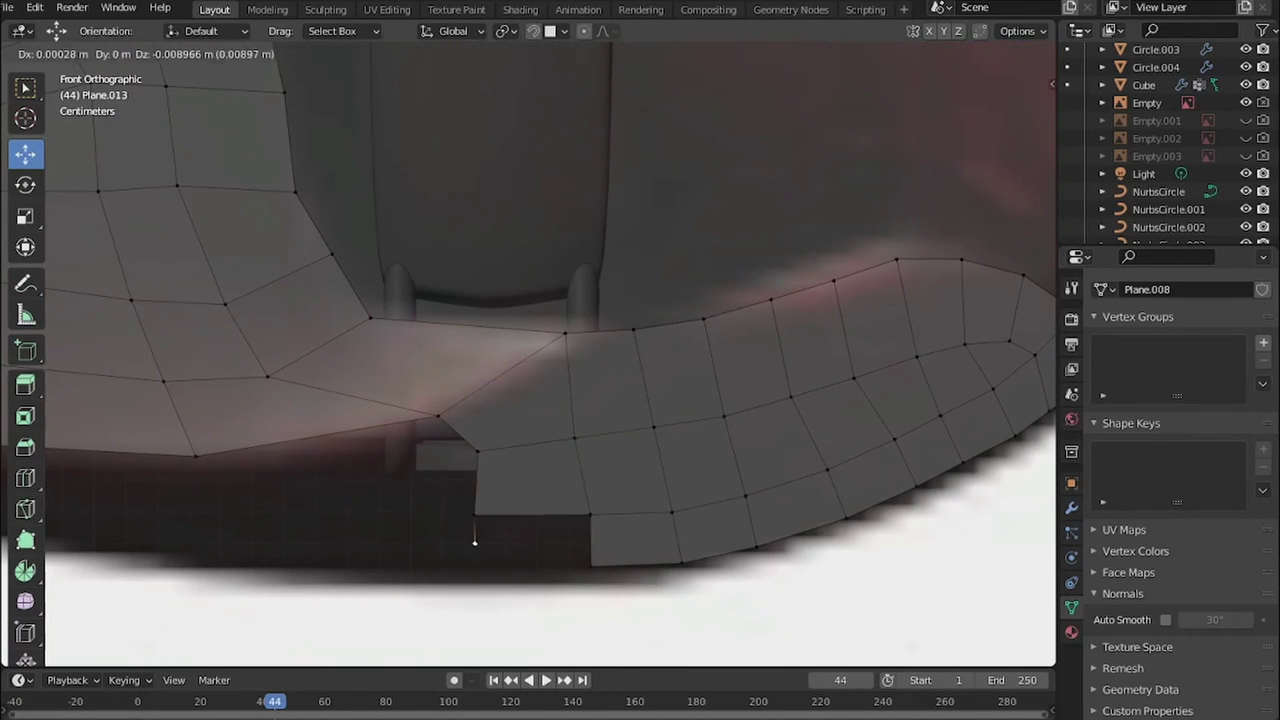
pyautogui.click(474, 543)
pyautogui.keyDown('shift'); pyautogui.moveTo(474, 543); pyautogui.dragTo(689, 528, button='middle'); pyautogui.keyUp('shift')
# - Select the bottom face strips and move them down along the rim
pyautogui.keyDown('ctrl'); pyautogui.click(688, 497); pyautogui.keyUp('ctrl')
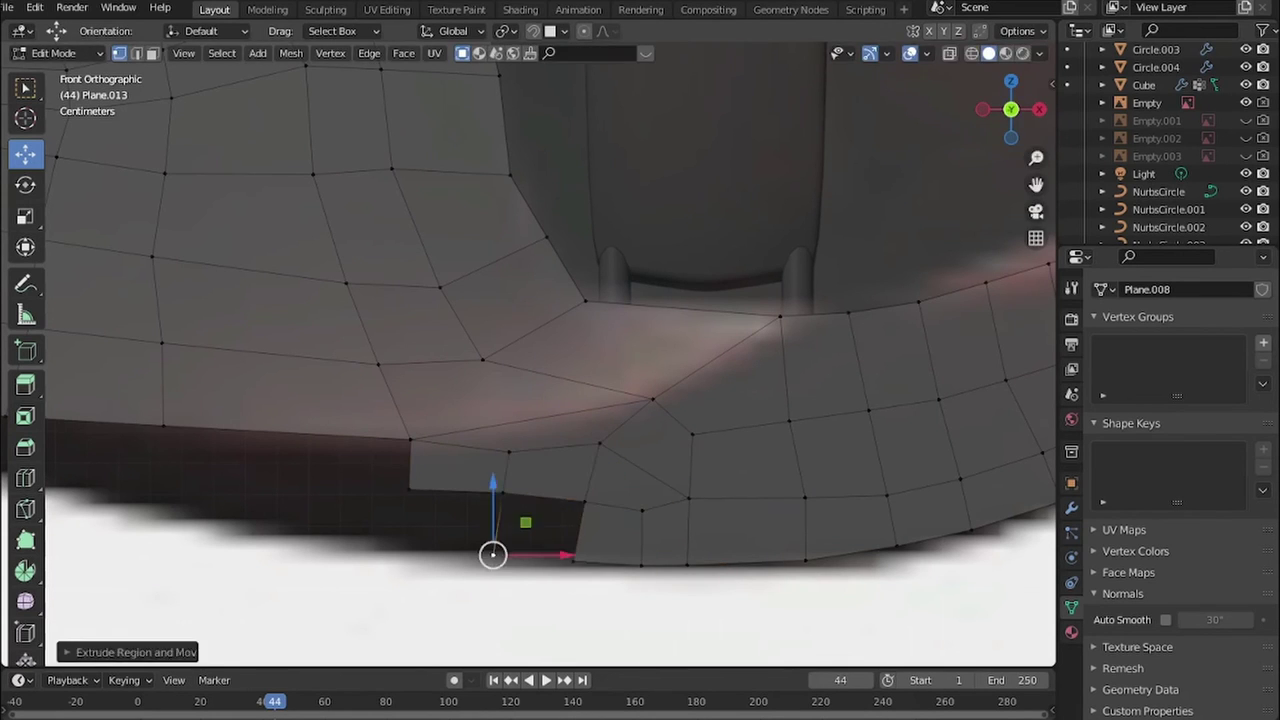
pyautogui.scroll(-2, 492, 554)
pyautogui.click(526, 466)
pyautogui.scroll(3, 526, 466)
pyautogui.press('g')
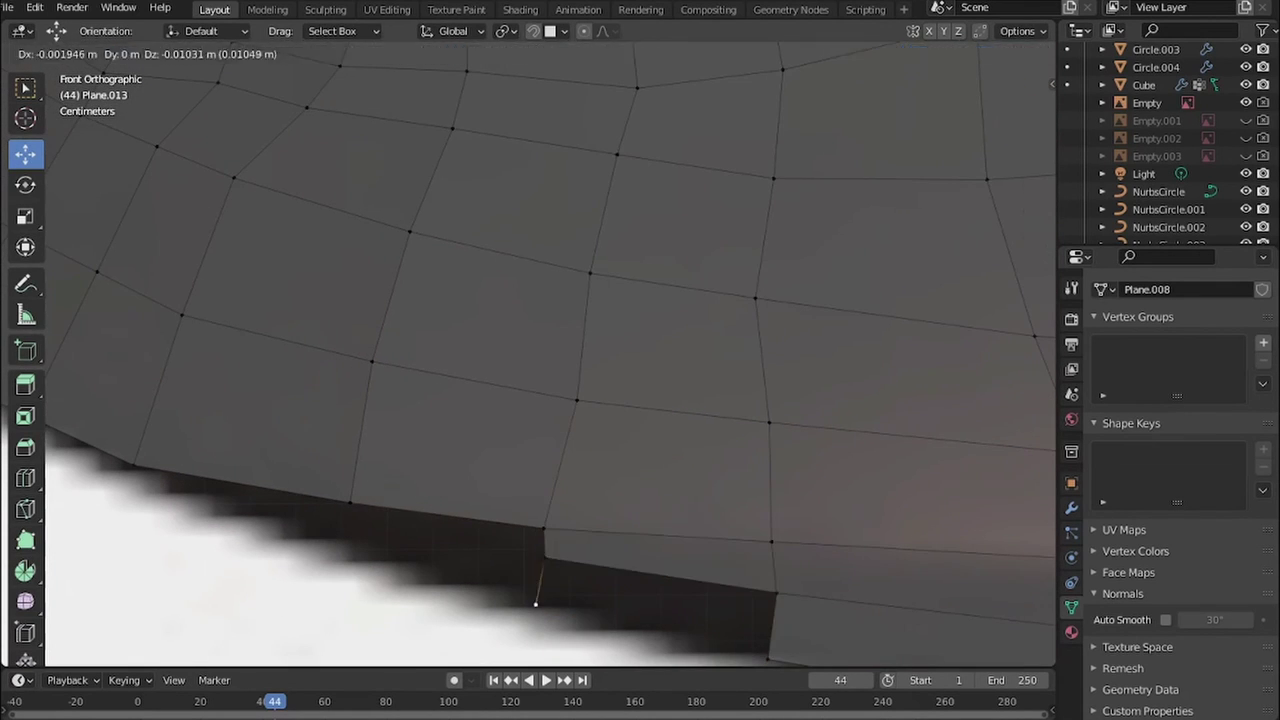
pyautogui.click(535, 603)
pyautogui.click(697, 460)
pyautogui.scroll(-5, 697, 460)
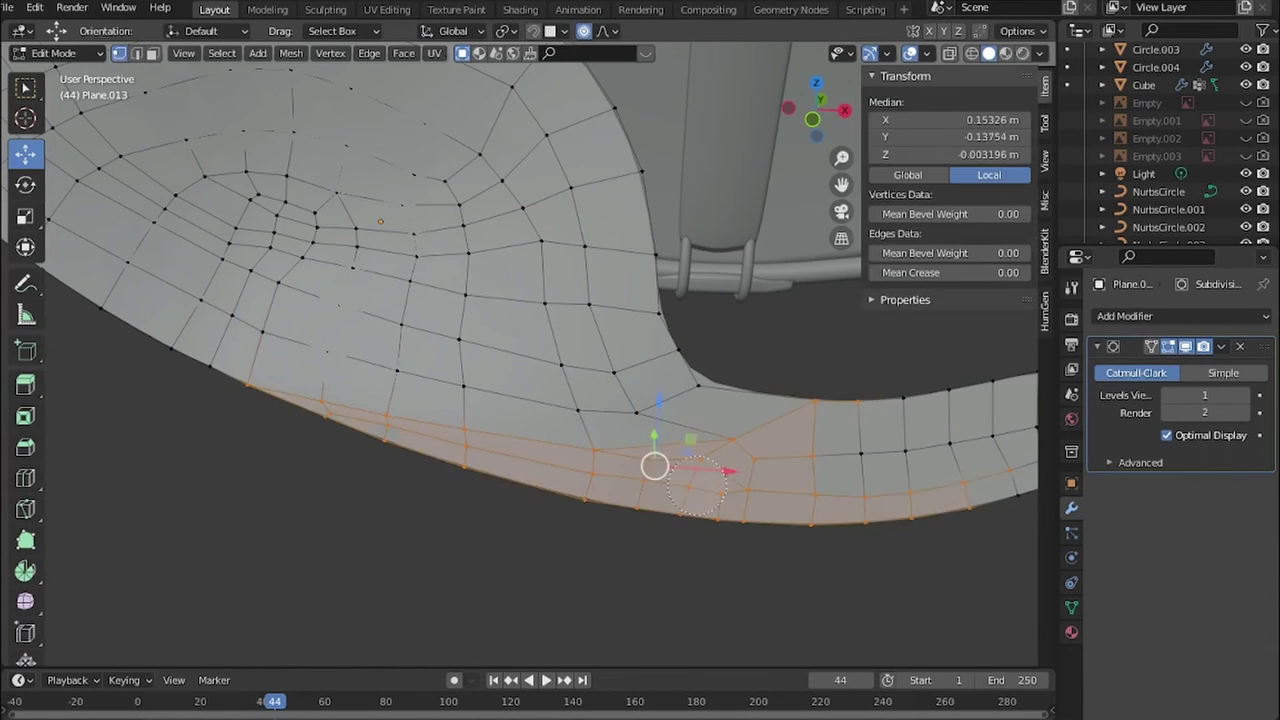
pyautogui.moveTo(697, 485); pyautogui.dragTo(628, 548, button='middle')
# - Add an edge loop across the chinrest and flatten underside vertices in bottom view
pyautogui.press('Tab')
pyautogui.press('Tab')
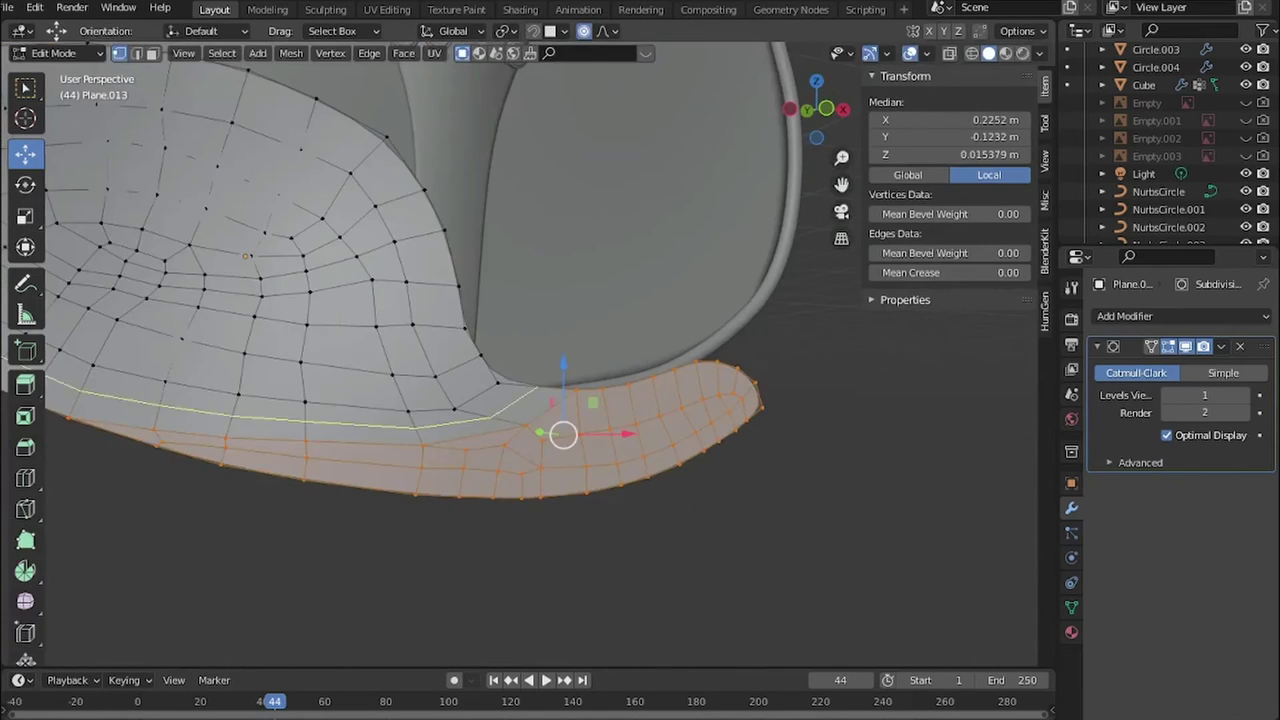
pyautogui.click(363, 488)
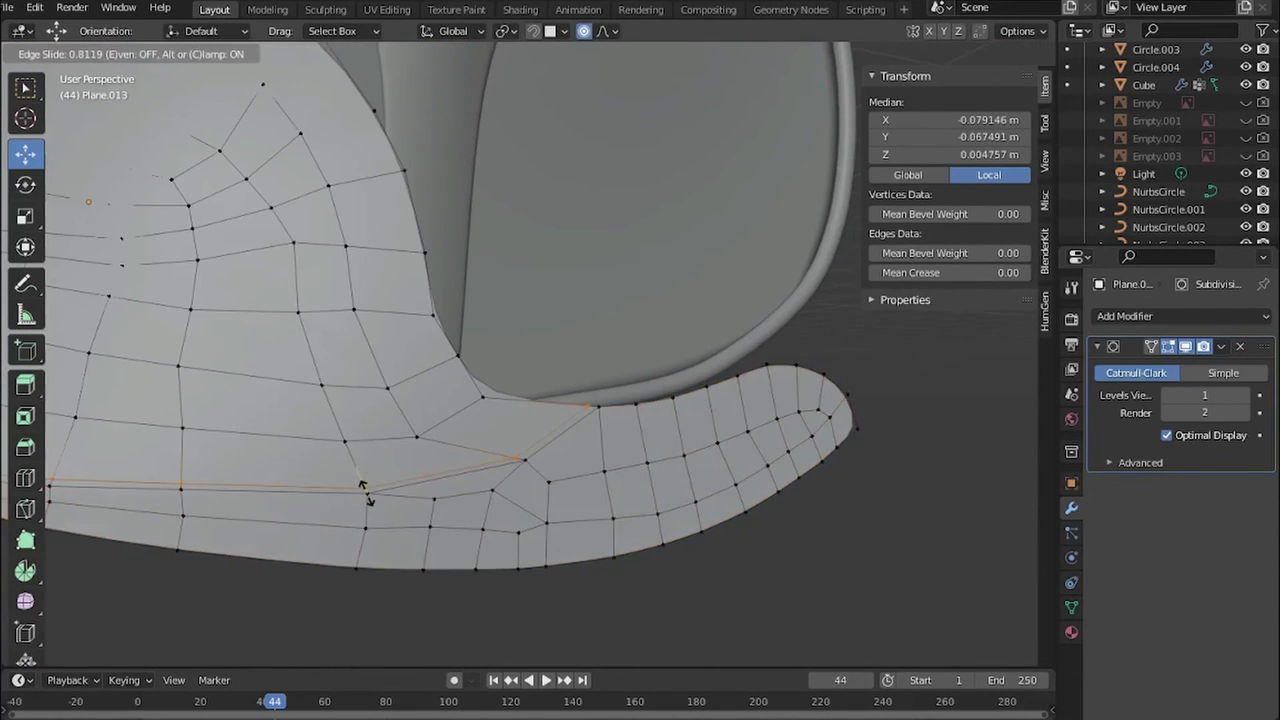
pyautogui.click(363, 488)
pyautogui.press('Tab')
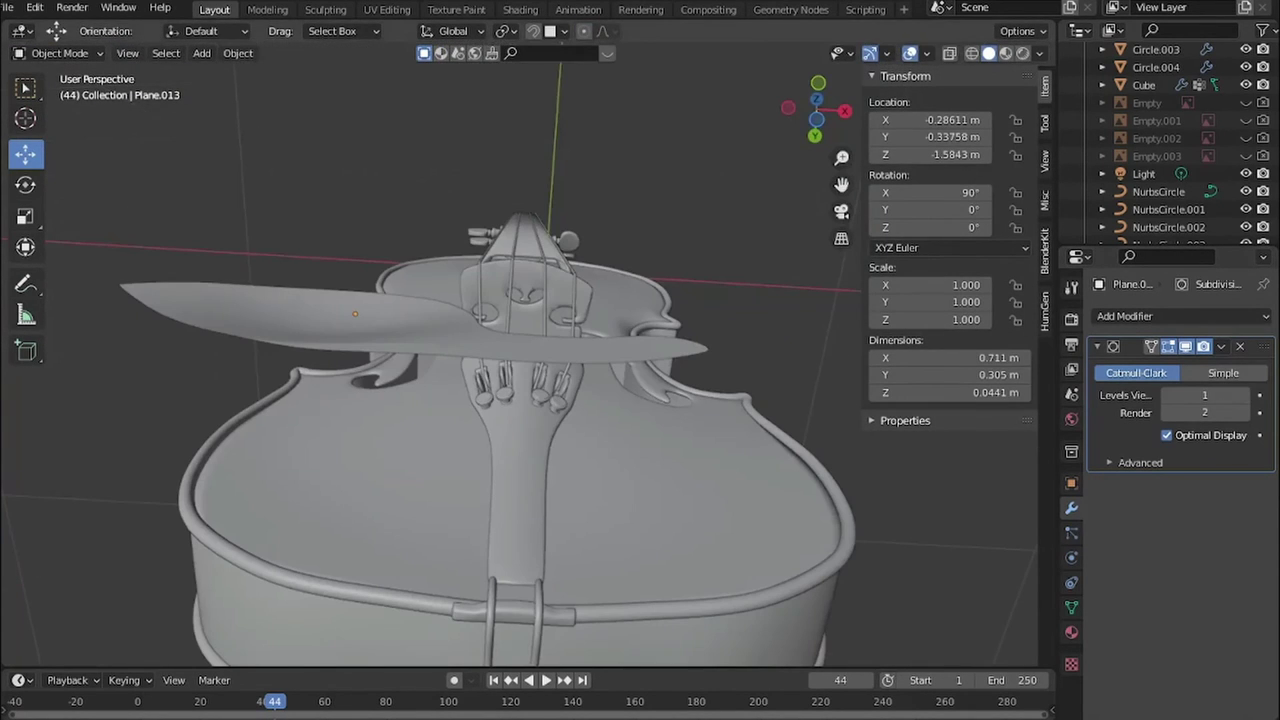
pyautogui.press('Tab')
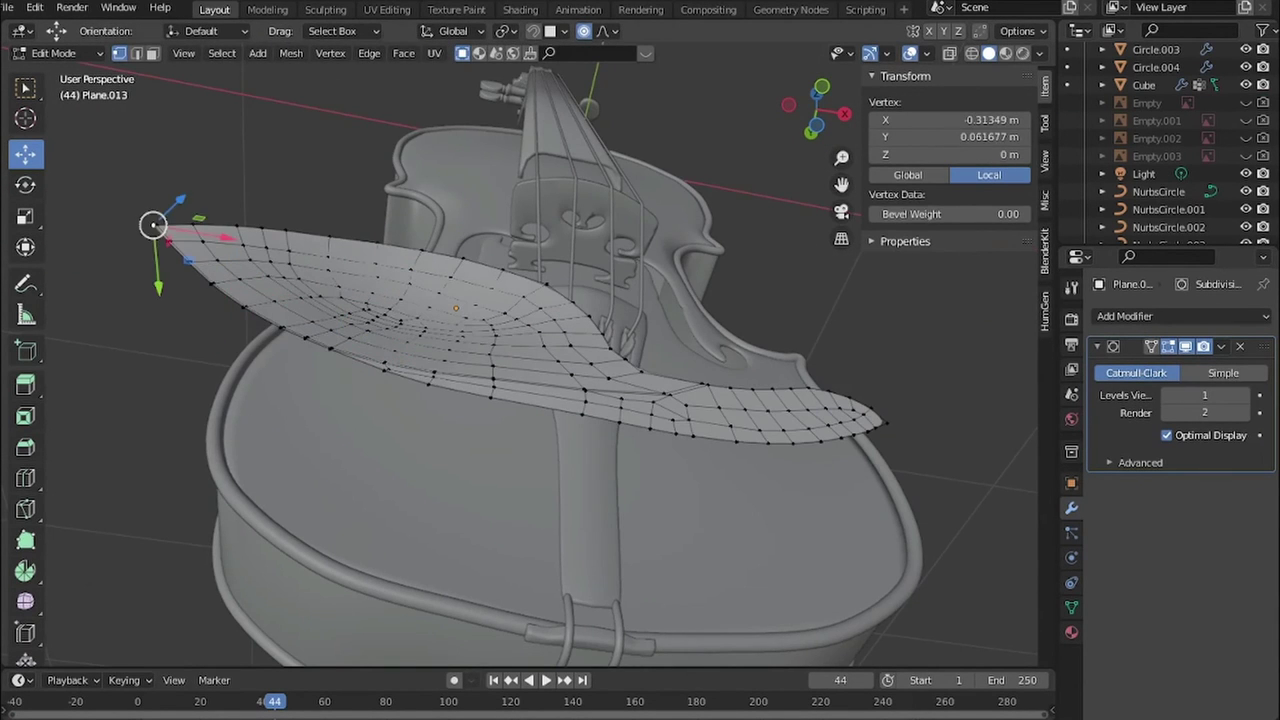
pyautogui.press('ctrl+KP_7')
pyautogui.press('g')
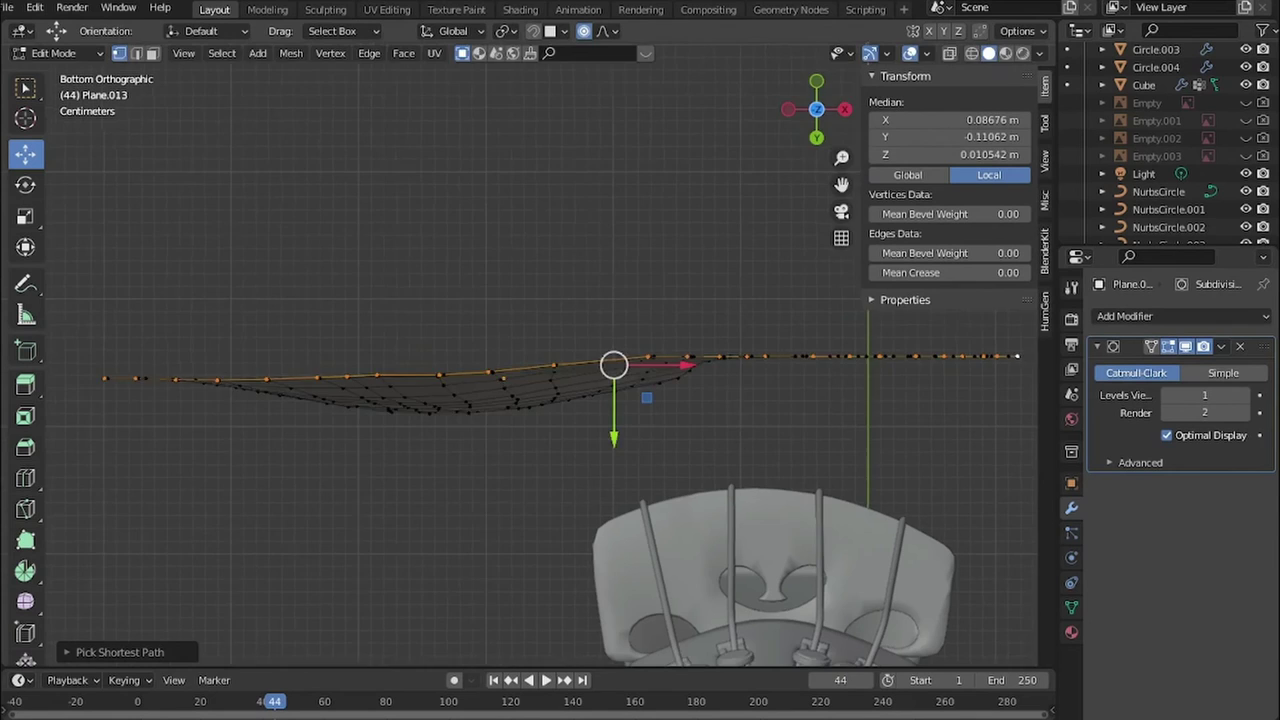
pyautogui.press('Tab')
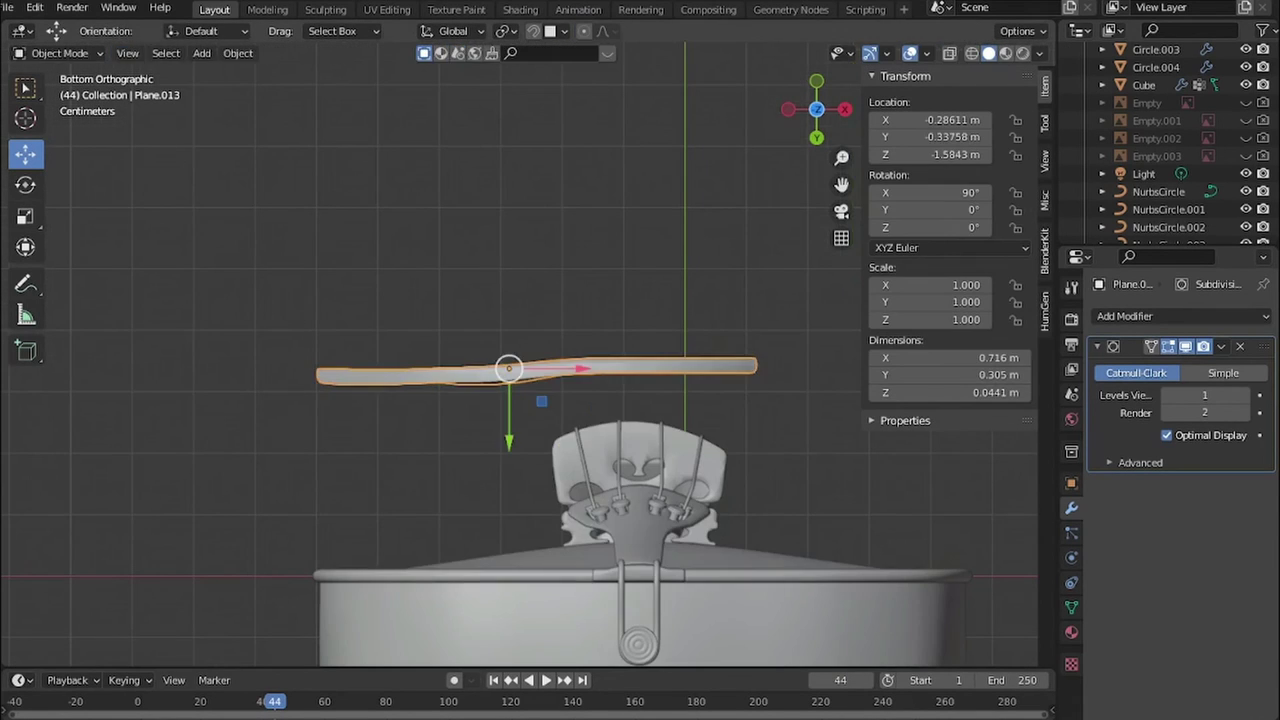
pyautogui.press('Tab')
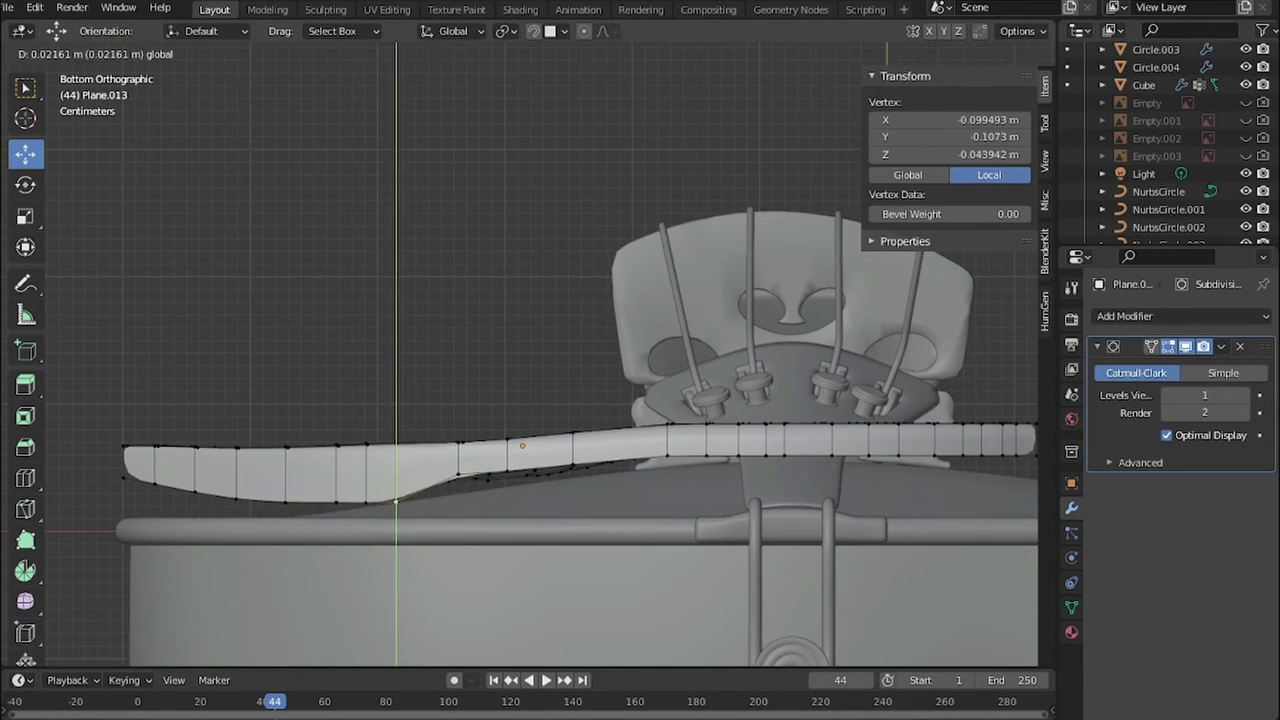
# - Reposition the vertices at the chinrest's end from the bottom view
pyautogui.moveTo(396, 500); pyautogui.dragTo(514, 508, button='middle')
pyautogui.press('ctrl+KP_7')
pyautogui.scroll(3, 380, 606)
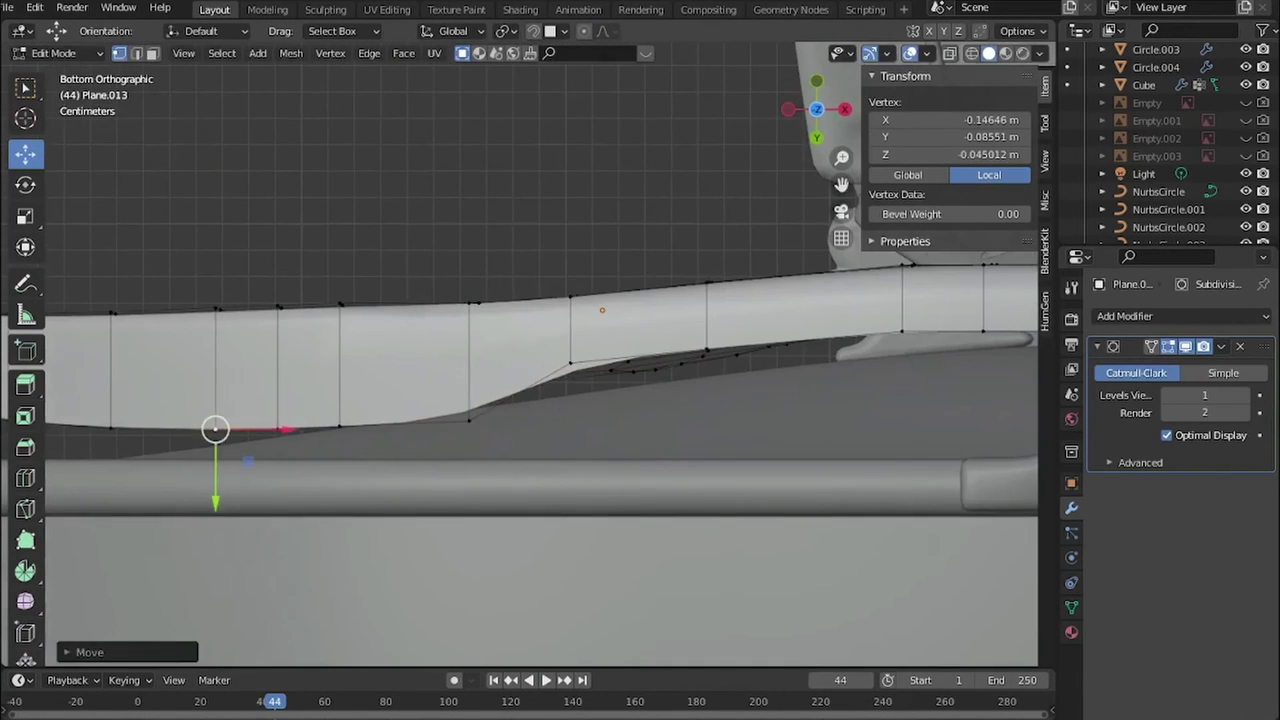
pyautogui.scroll(-3, 520, 400)
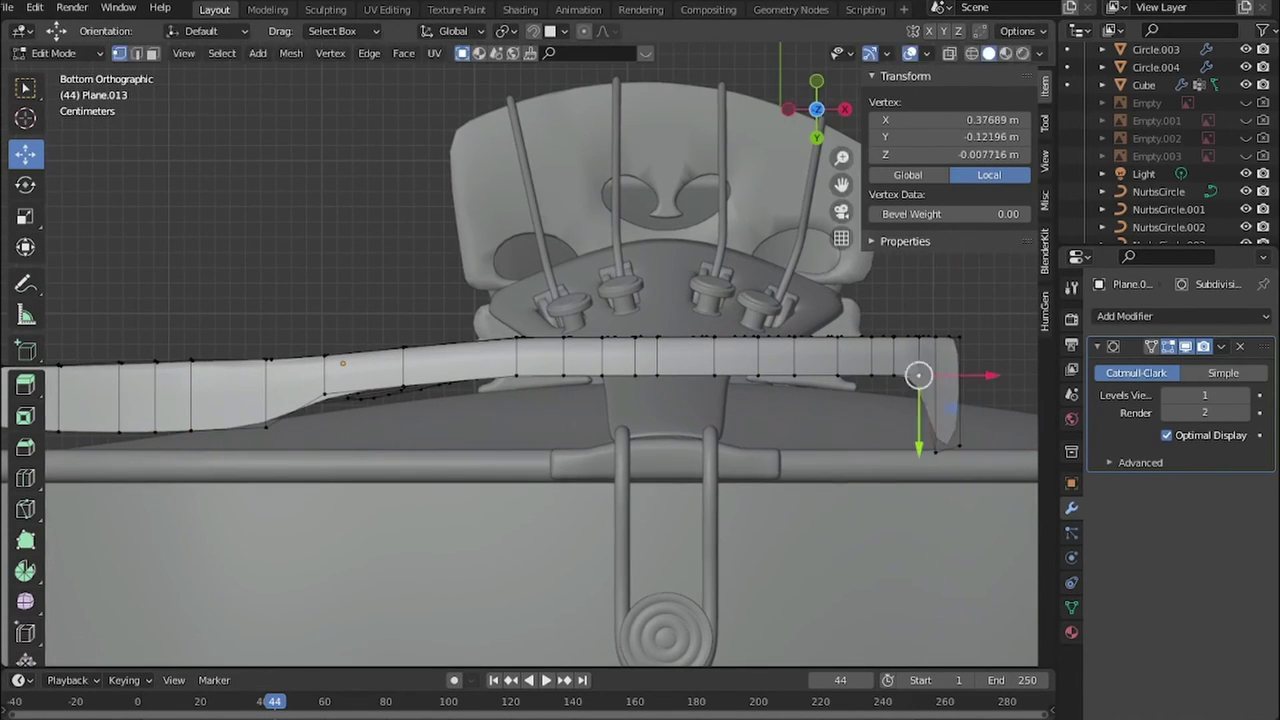
pyautogui.click(893, 443)
pyautogui.scroll(6, 893, 443)
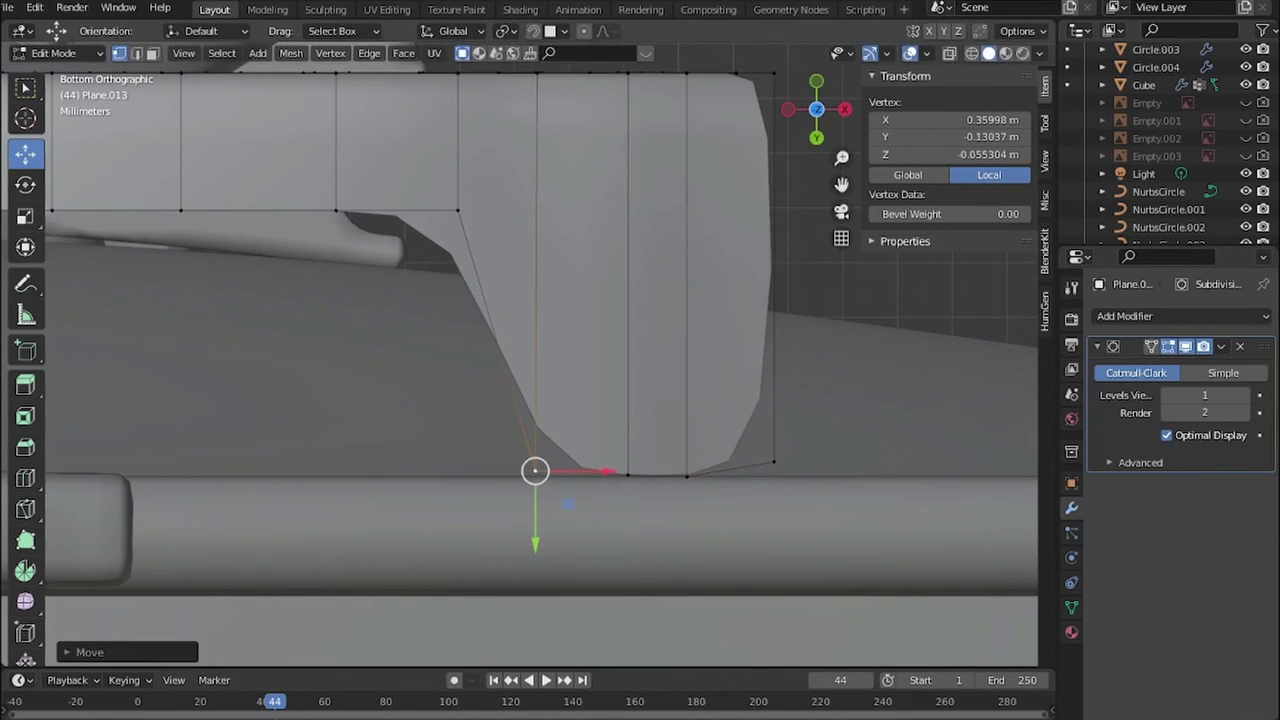
pyautogui.scroll(-6, 520, 360)
pyautogui.click(602, 308)
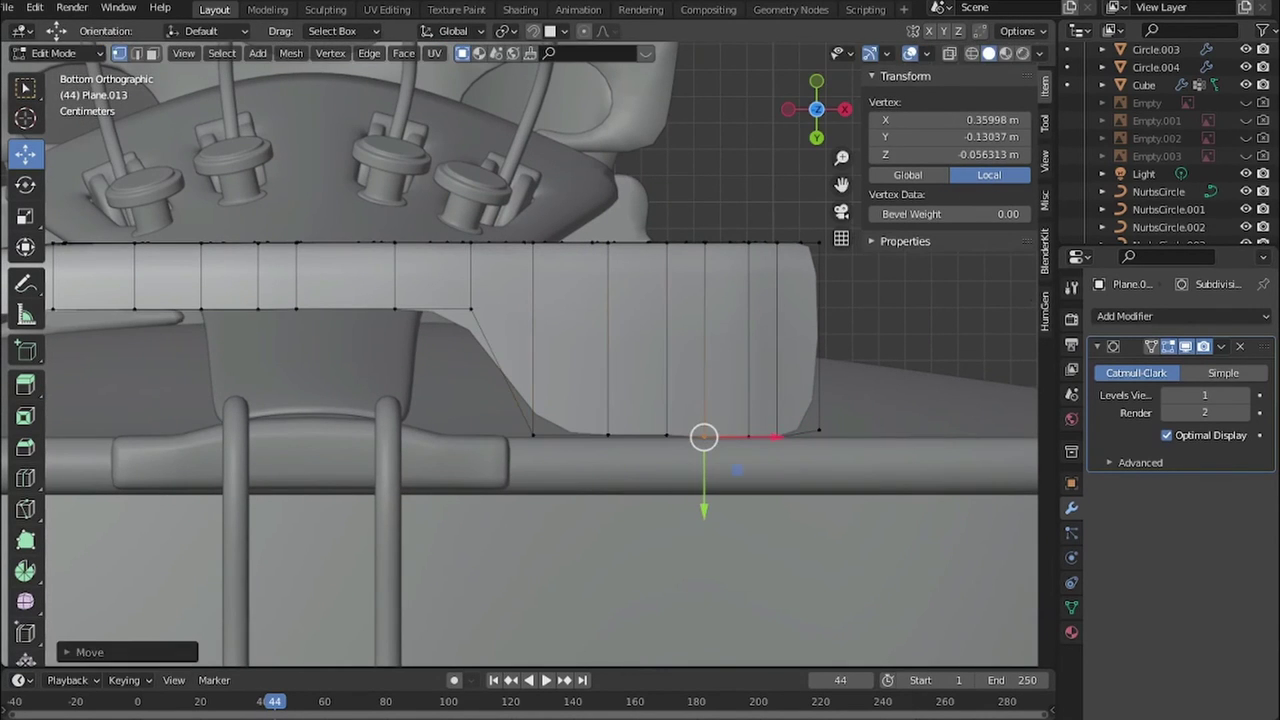
pyautogui.moveTo(600, 450); pyautogui.dragTo(560, 400, button='middle')
pyautogui.click(559, 281)
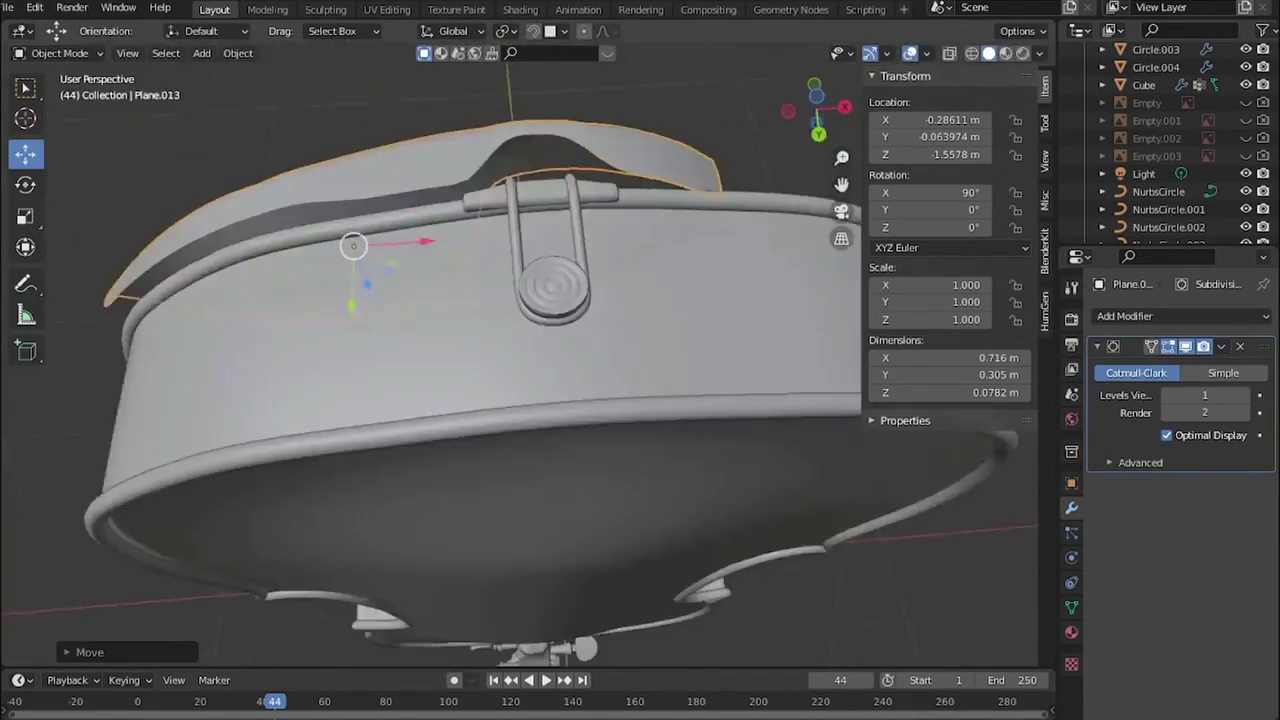
# - Box-select the left portion of the chinrest mesh in front view
pyautogui.press('KP_1')
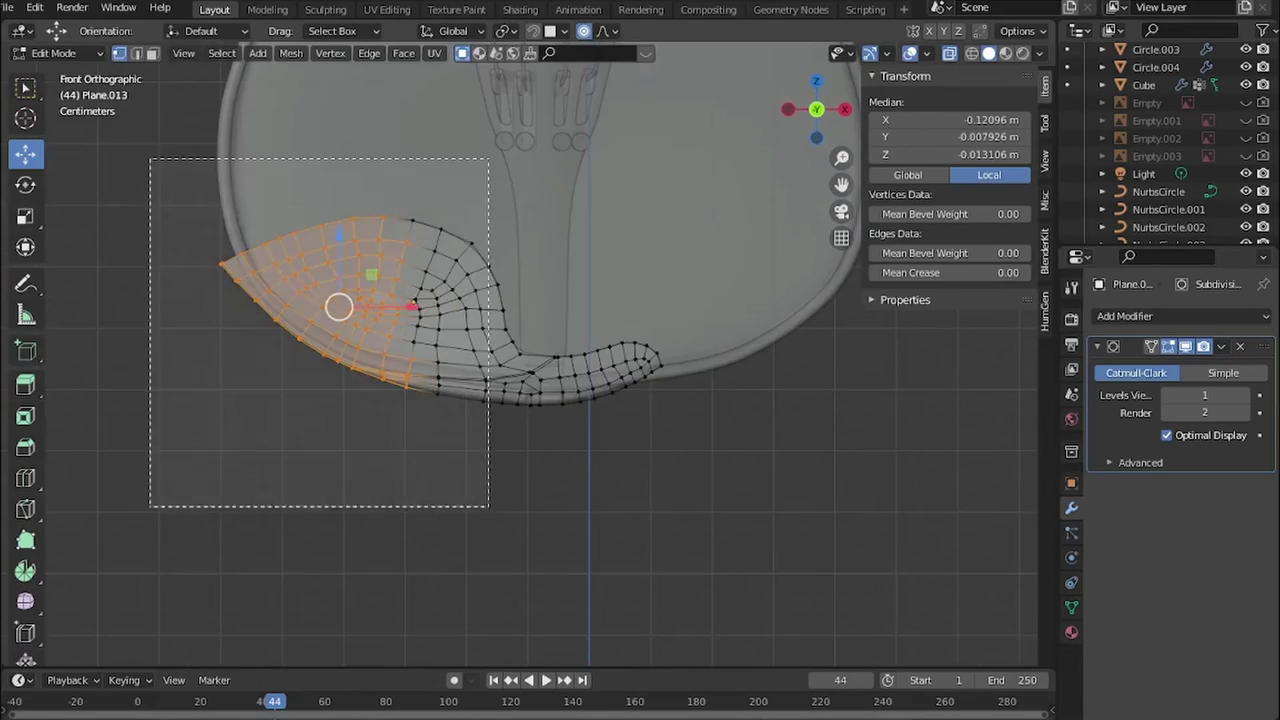
pyautogui.moveTo(157, 157); pyautogui.dragTo(486, 520)
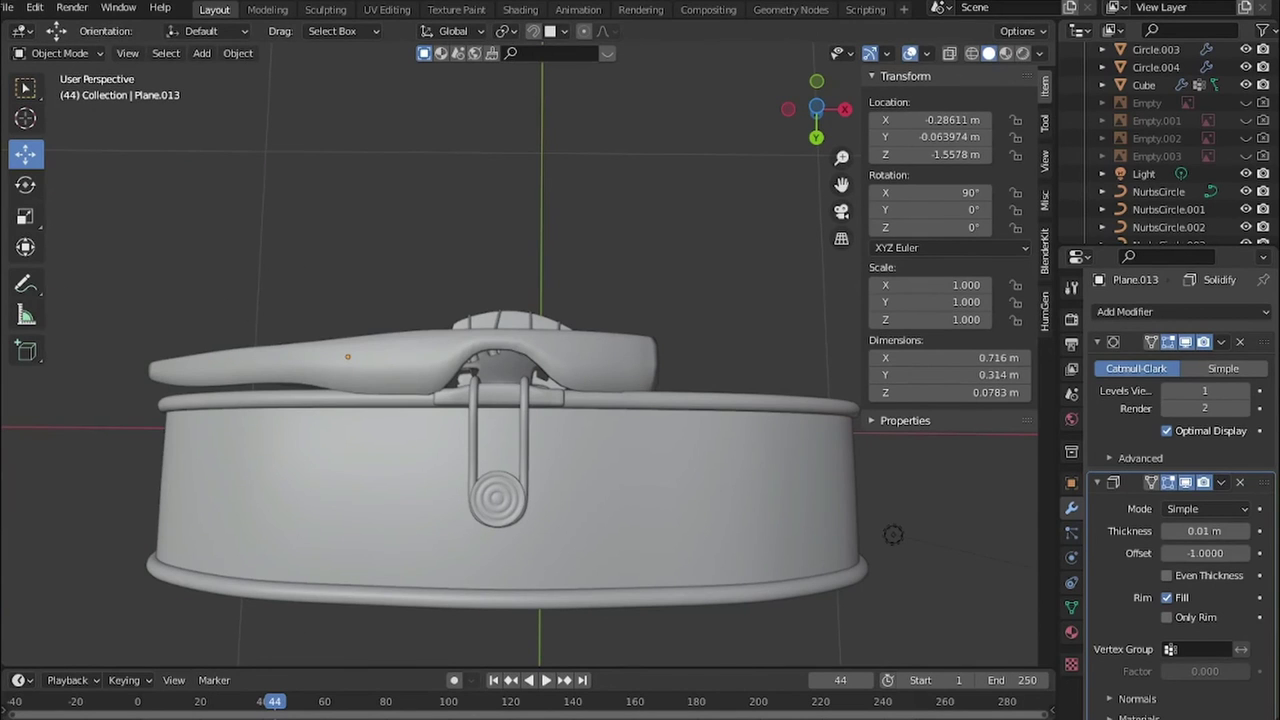
pyautogui.press('ctrl+KP_7')
# - Add a cylinder and shrink its width into a thin rod, keeping its Z length
pyautogui.hotkey('shift', 'a')
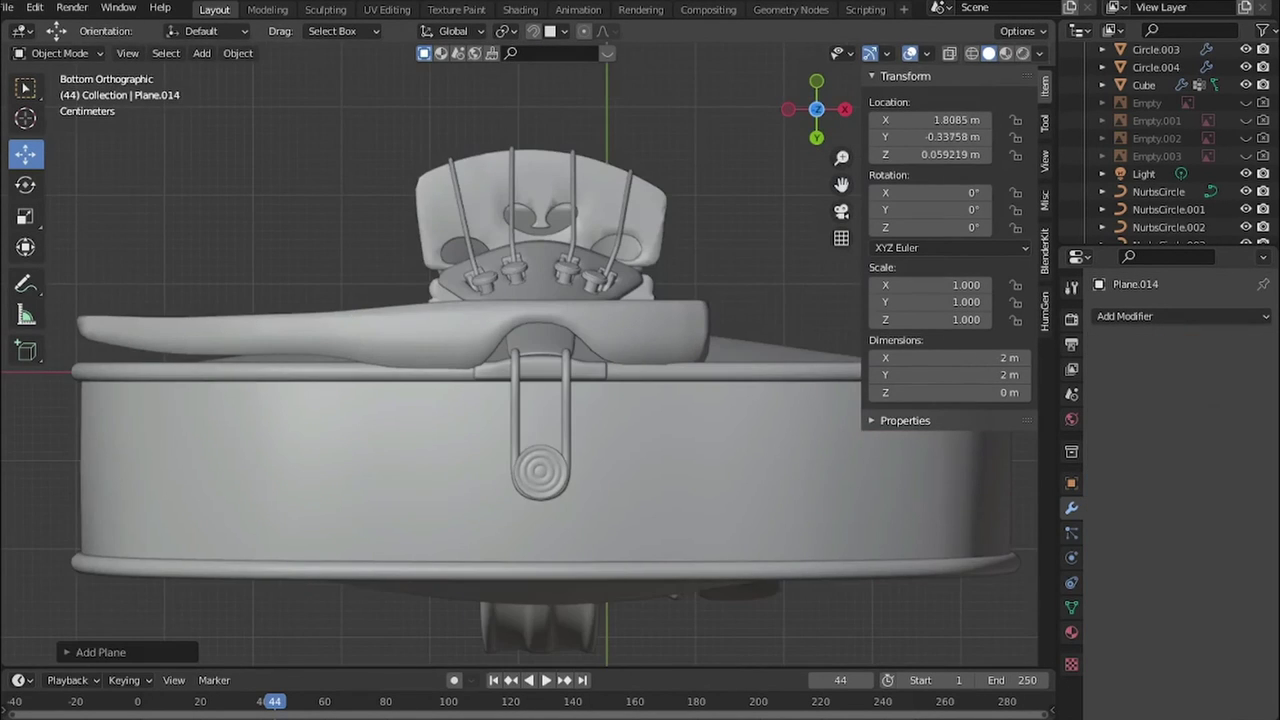
pyautogui.press('KP_7')
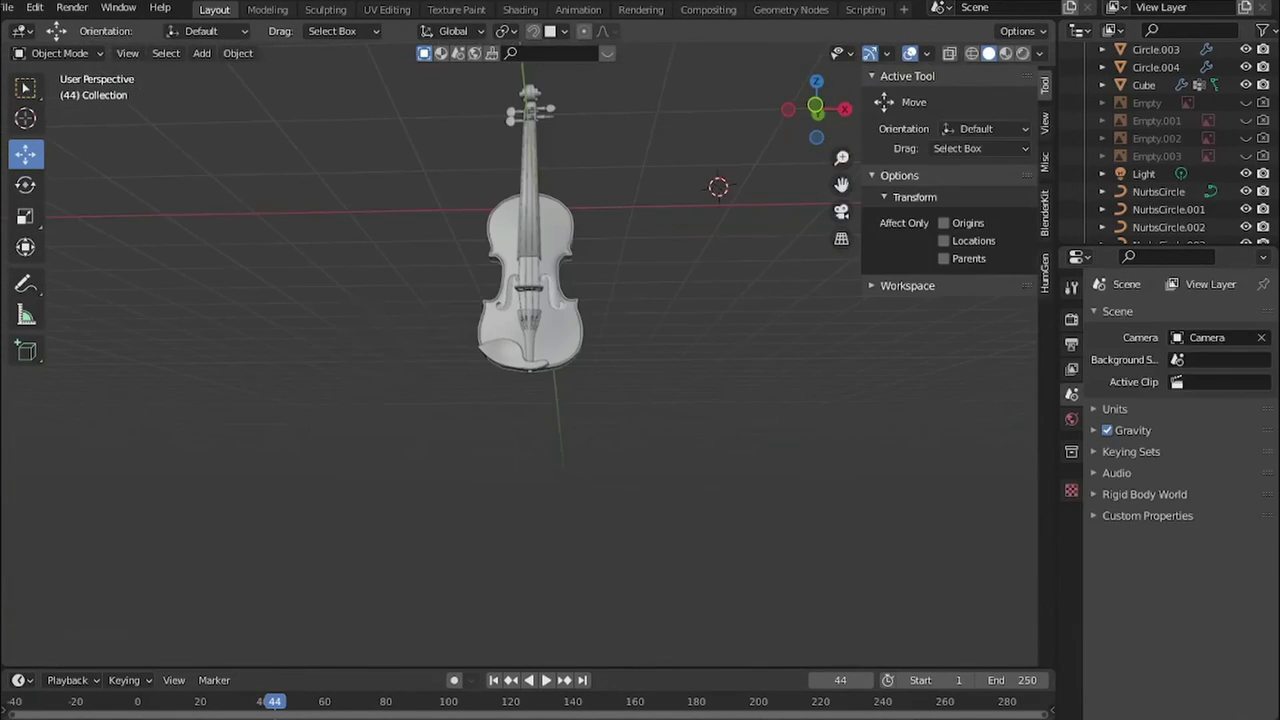
pyautogui.click(66, 652)
pyautogui.press('s')
pyautogui.hotkey('shift', 'z')
pyautogui.press('Return')
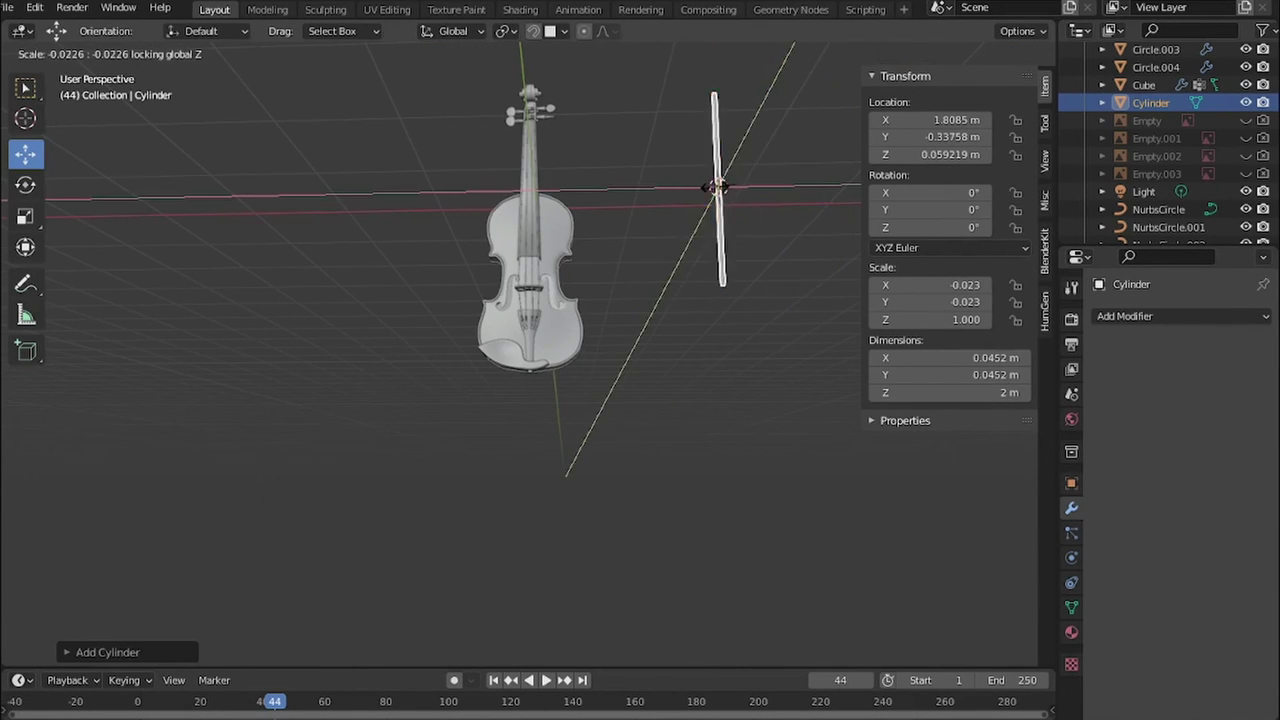
# - Move the rod beside the end button and rotate it 90° on X
pyautogui.press('KP_1')
pyautogui.press('g')
pyautogui.press('Return')
pyautogui.press('KP_3')
pyautogui.press('g')
pyautogui.press('y')
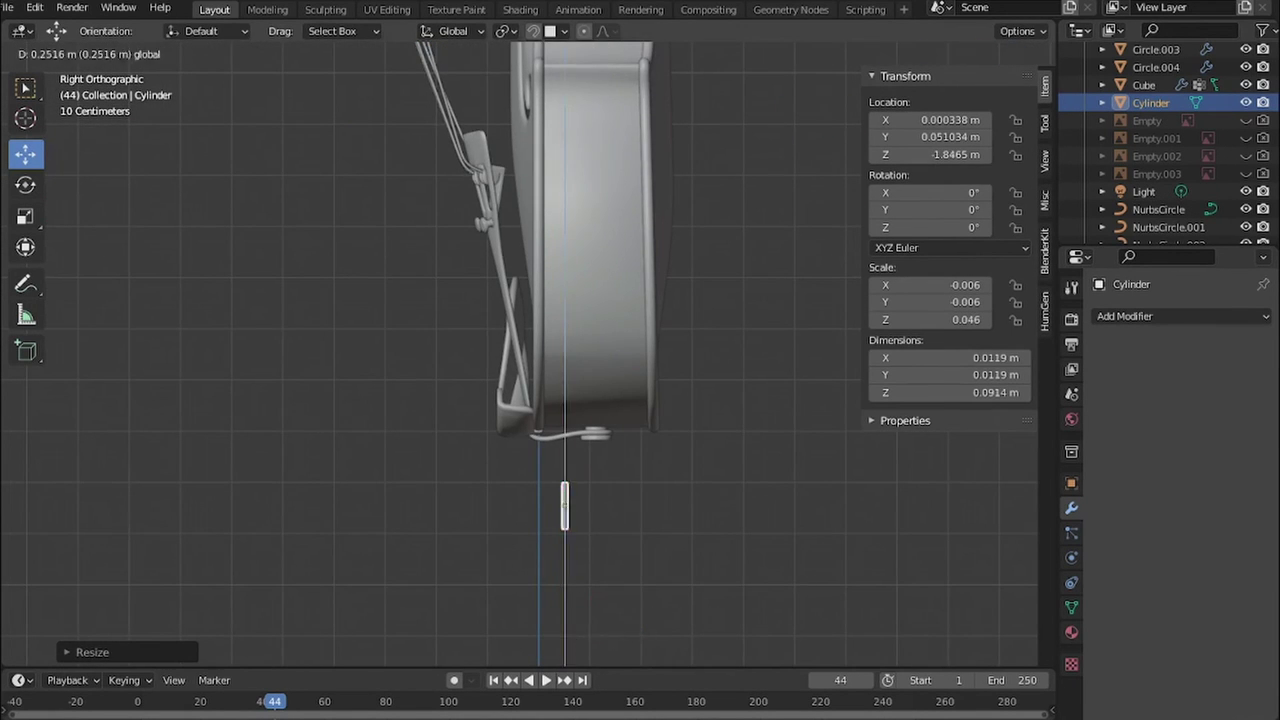
pyautogui.press('Return')
pyautogui.press('KP_1')
pyautogui.press('ctrl+KP_7')
pyautogui.press('r')
pyautogui.press('x')
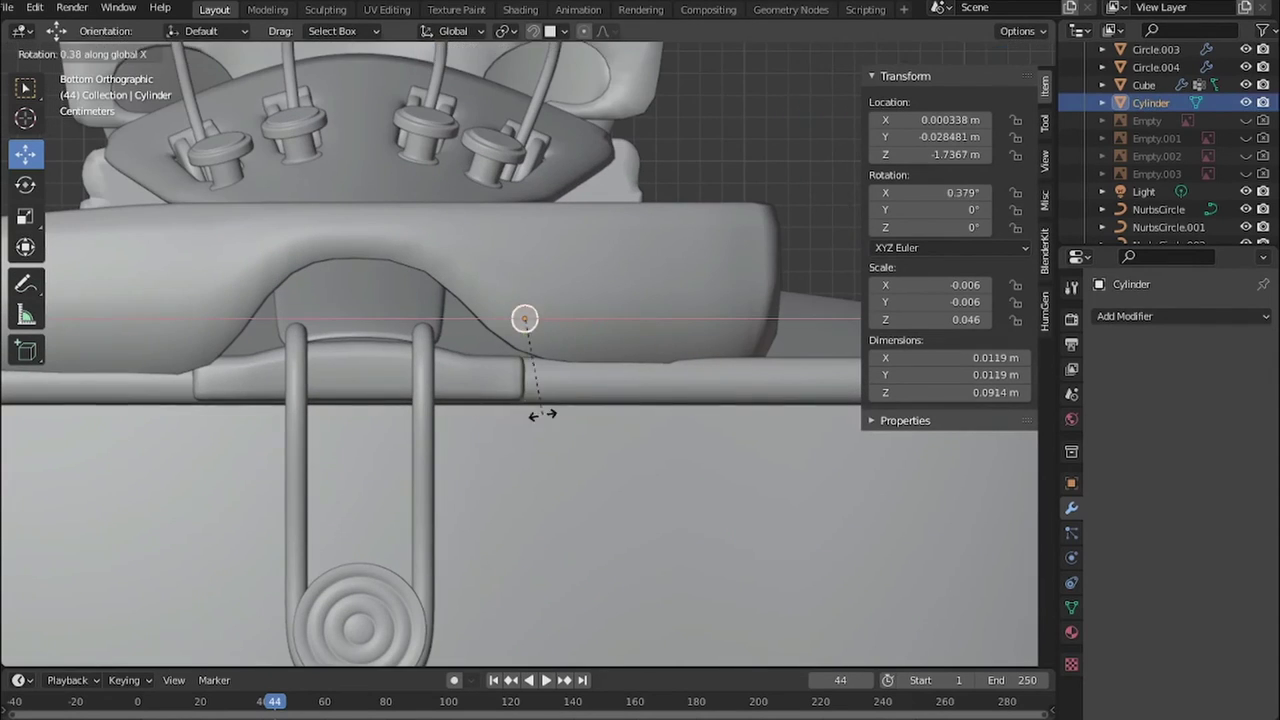
pyautogui.press('Return')
# - Resize the rod along the Y axis and check it from below
pyautogui.scroll(-3, 520, 350)
pyautogui.keyDown('shift'); pyautogui.moveTo(740, 530); pyautogui.dragTo(690, 485, button='middle'); pyautogui.keyUp('shift')
pyautogui.press('s')
pyautogui.press('y')
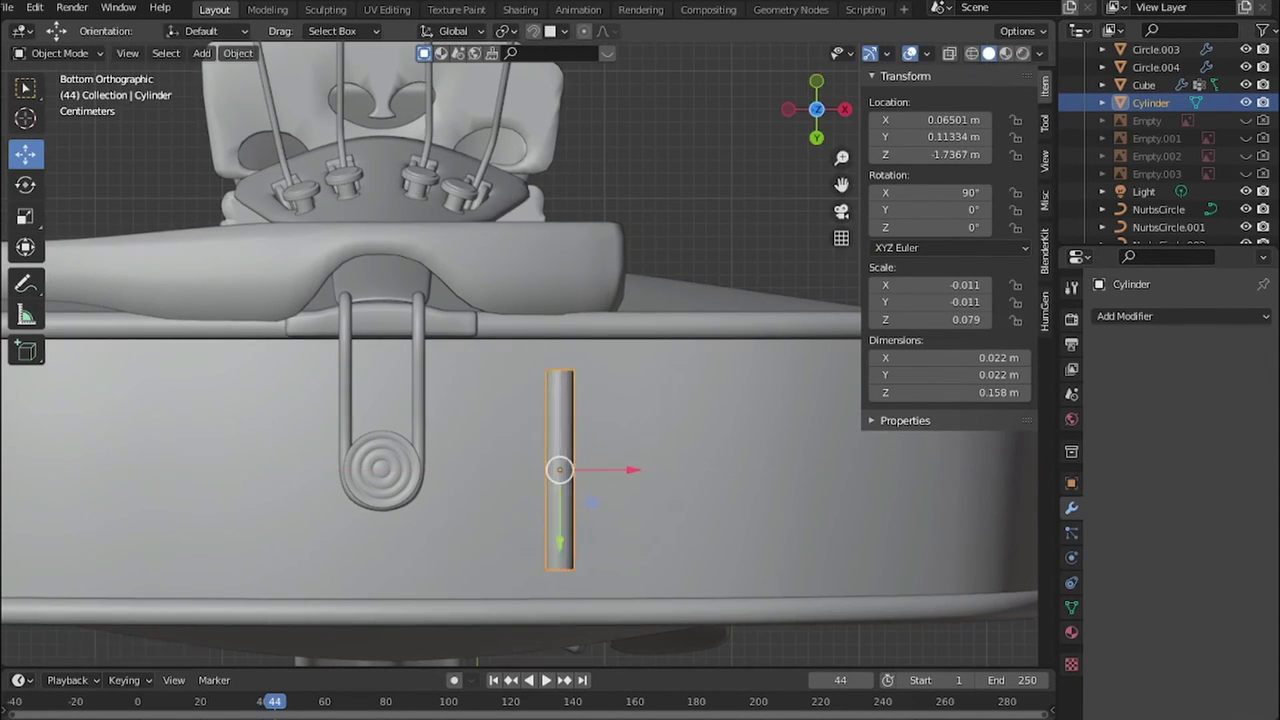
pyautogui.moveTo(520, 400); pyautogui.dragTo(600, 320, button='middle')
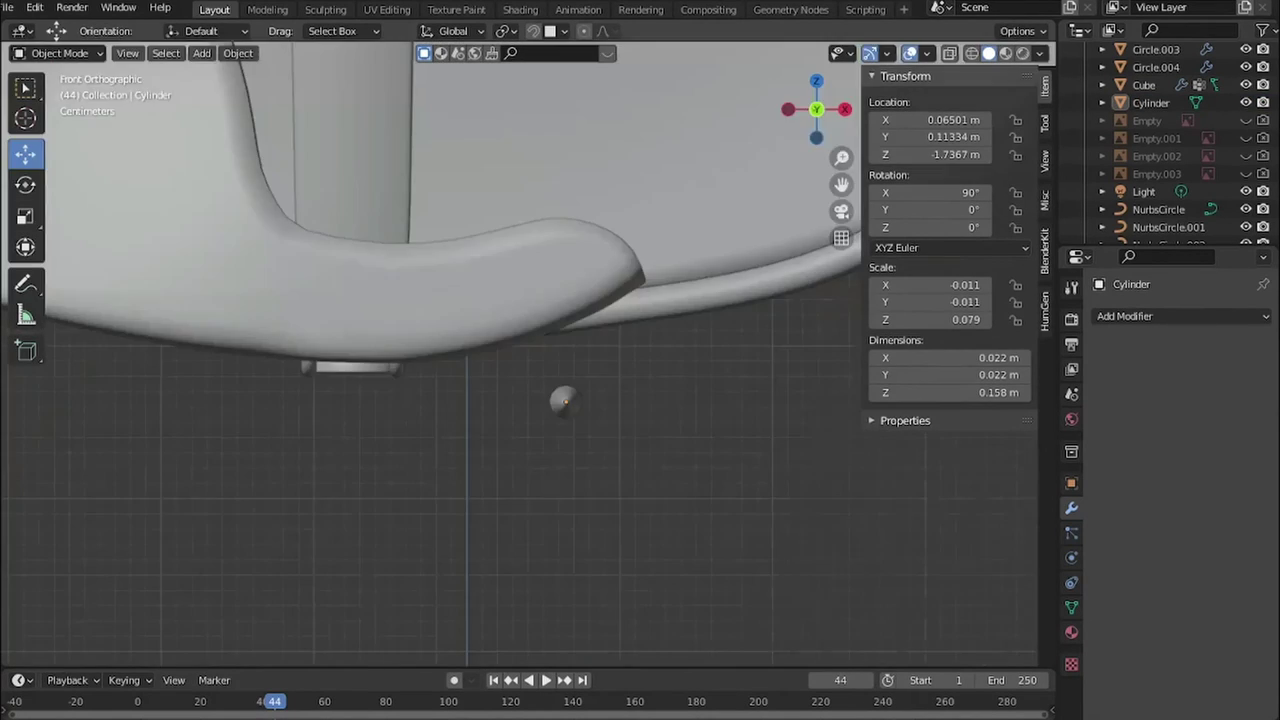
pyautogui.press('ctrl+KP_7')
# - Add a NURBS path and scale it down
pyautogui.hotkey('shift', 'a')
pyautogui.scroll(-3, 480, 380)
pyautogui.press('s')
pyautogui.press('Return')
# - Move and rotate NurbsPath.005 into place under the violin in side orthographic view
pyautogui.press('g')
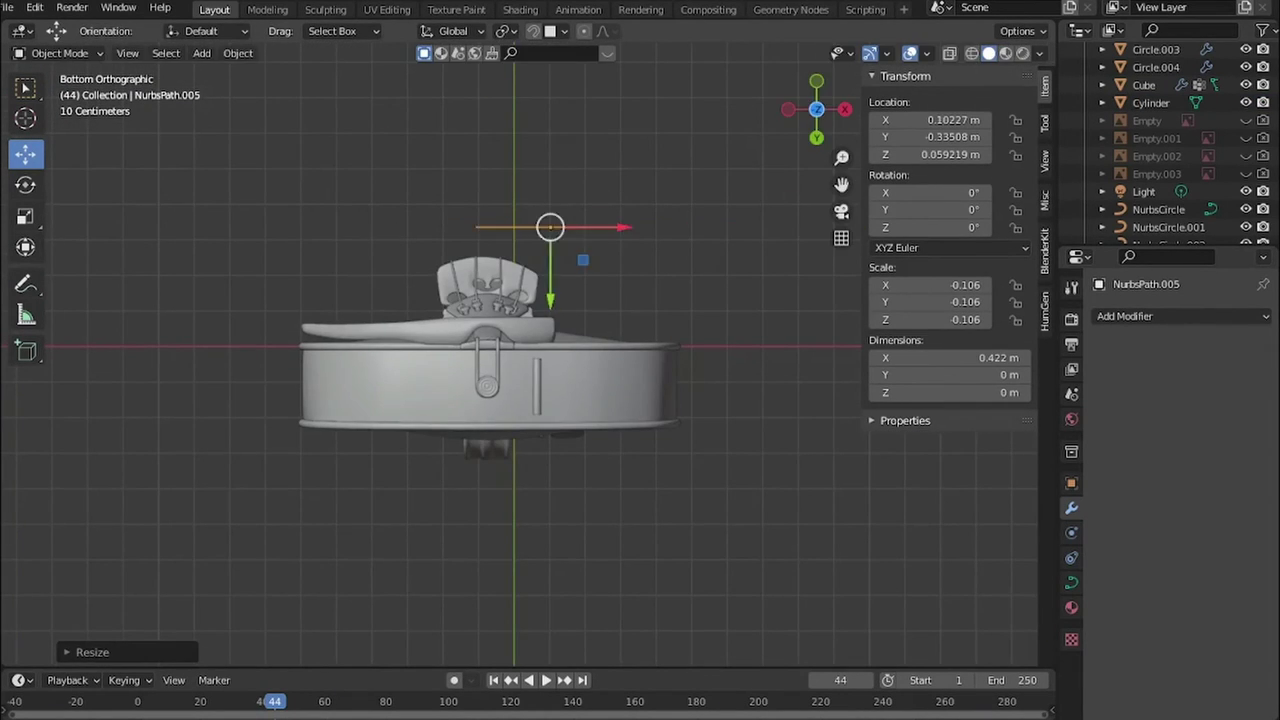
pyautogui.press('KP_1')
pyautogui.press('g')
pyautogui.press('KP_3')
pyautogui.press('r')
pyautogui.press('g')
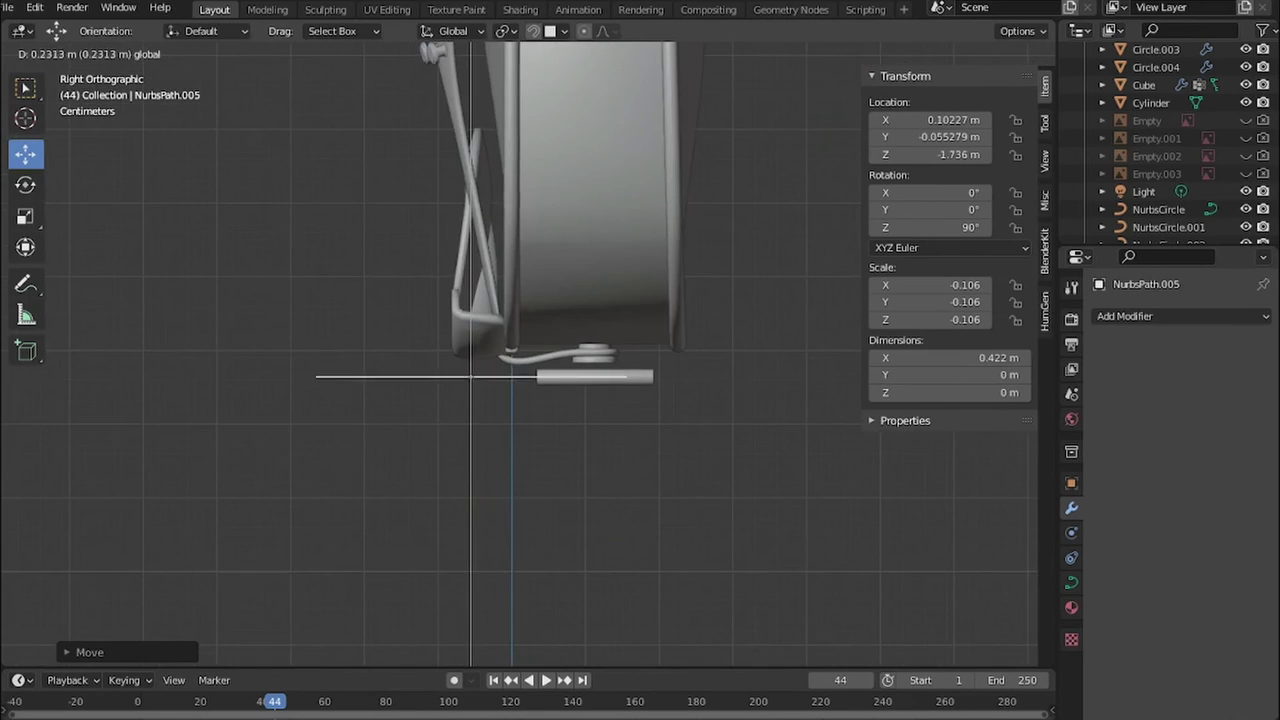
pyautogui.press('Return')
# - Adjust a group of the path's control points so the wire hooks over the rod
pyautogui.press('Tab')
pyautogui.moveTo(300, 288); pyautogui.dragTo(458, 477)
pyautogui.press('KP_1')
pyautogui.scroll(5, 480, 380)
pyautogui.press('Tab')
pyautogui.press('g')
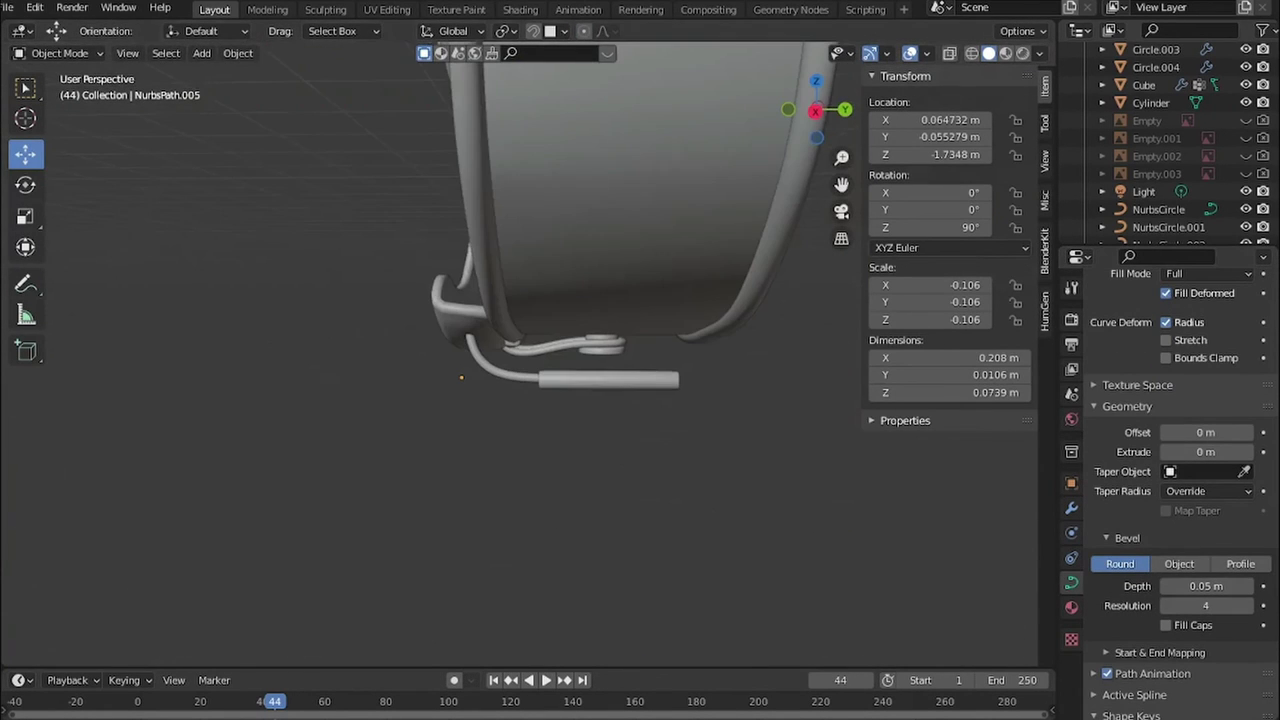
pyautogui.click(534, 378)
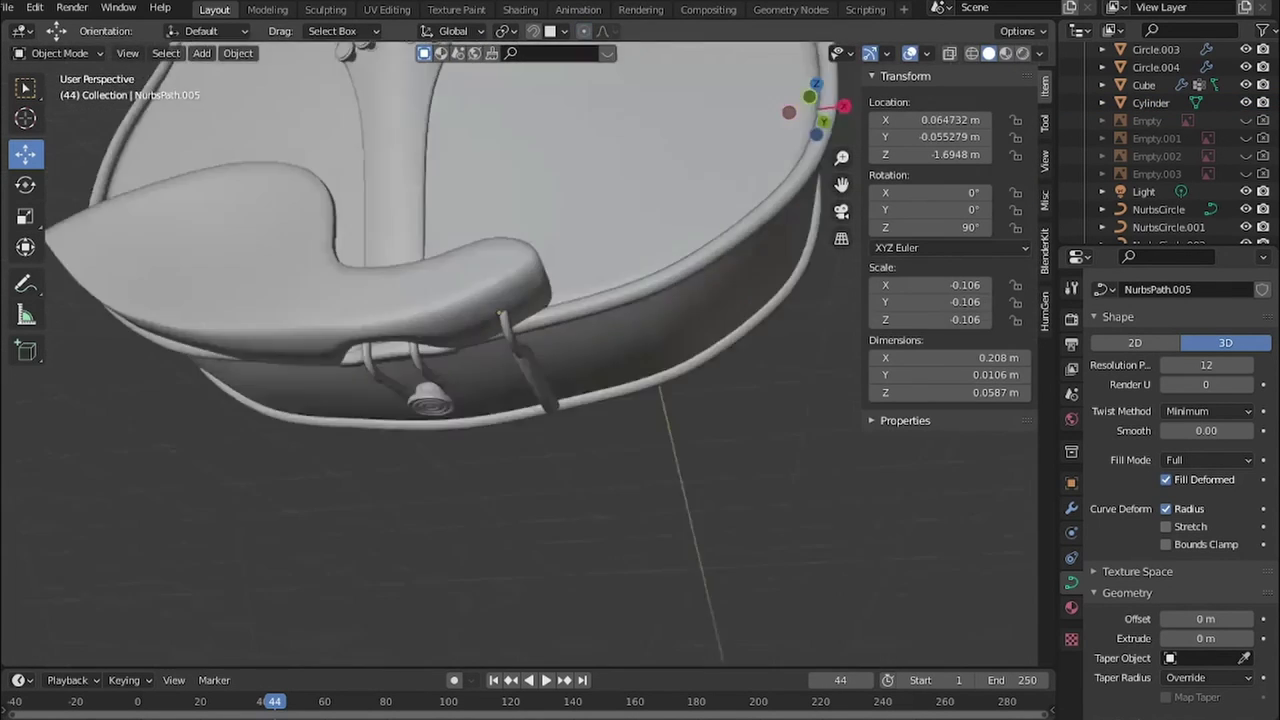
pyautogui.press('KP_3')
# - Duplicate the bracket wire, rotate the copy around Z, and mirror it across
pyautogui.hotkey('shift', 'd')
pyautogui.press('r')
pyautogui.press('z')
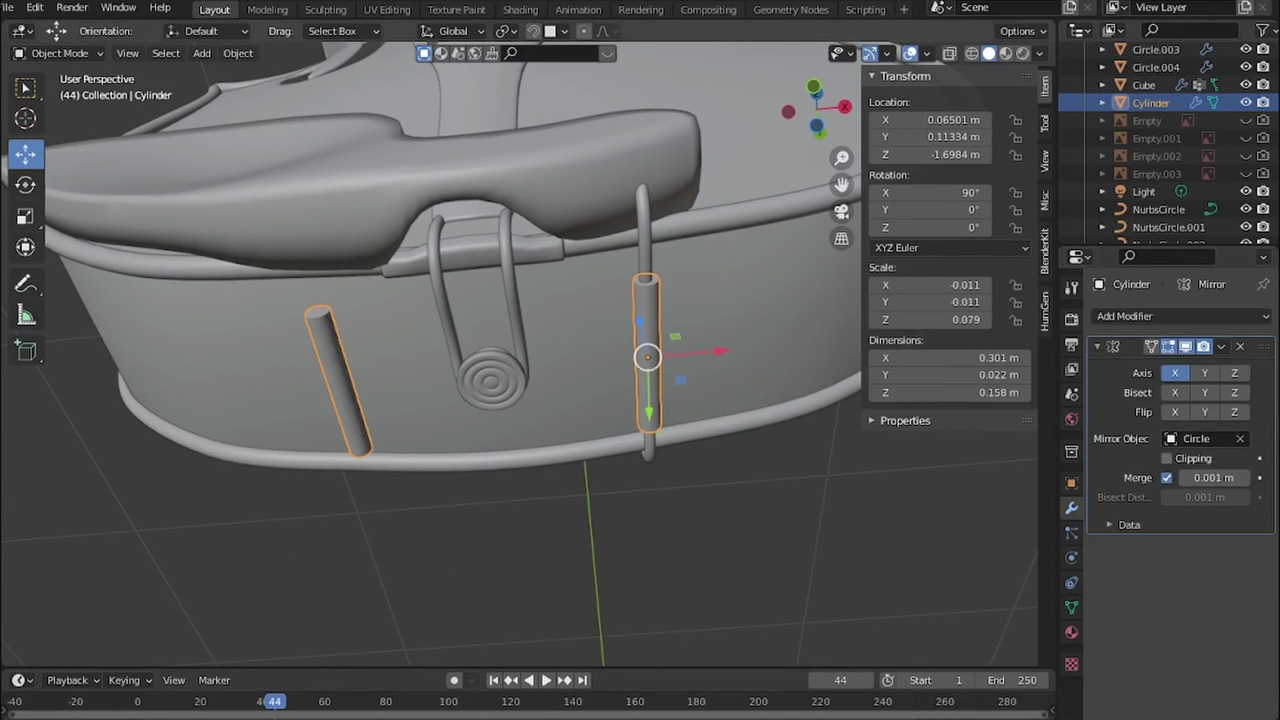
pyautogui.click(959, 463)
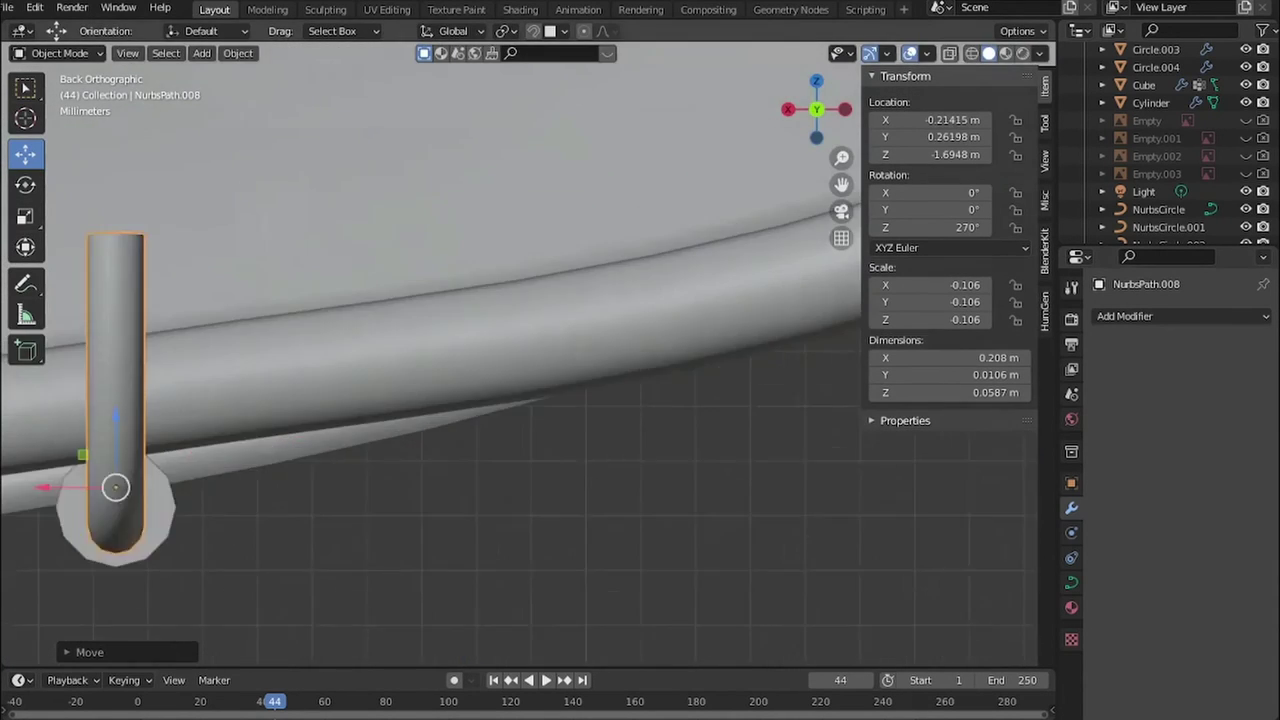
pyautogui.moveTo(430, 350); pyautogui.dragTo(560, 300, button='middle')
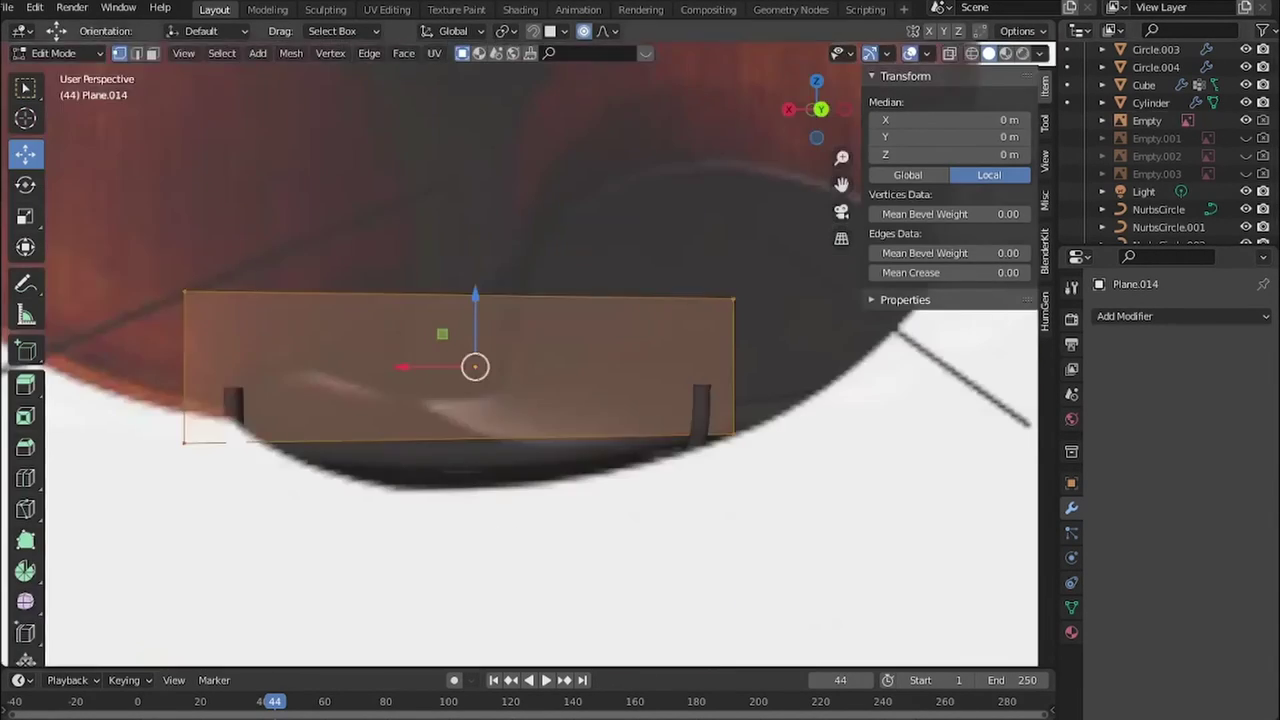
# - Reshape Plane.014's vertices with edge slides and moves, viewed from the back
pyautogui.scroll(5, 540, 300)
pyautogui.scroll(-4, 540, 300)
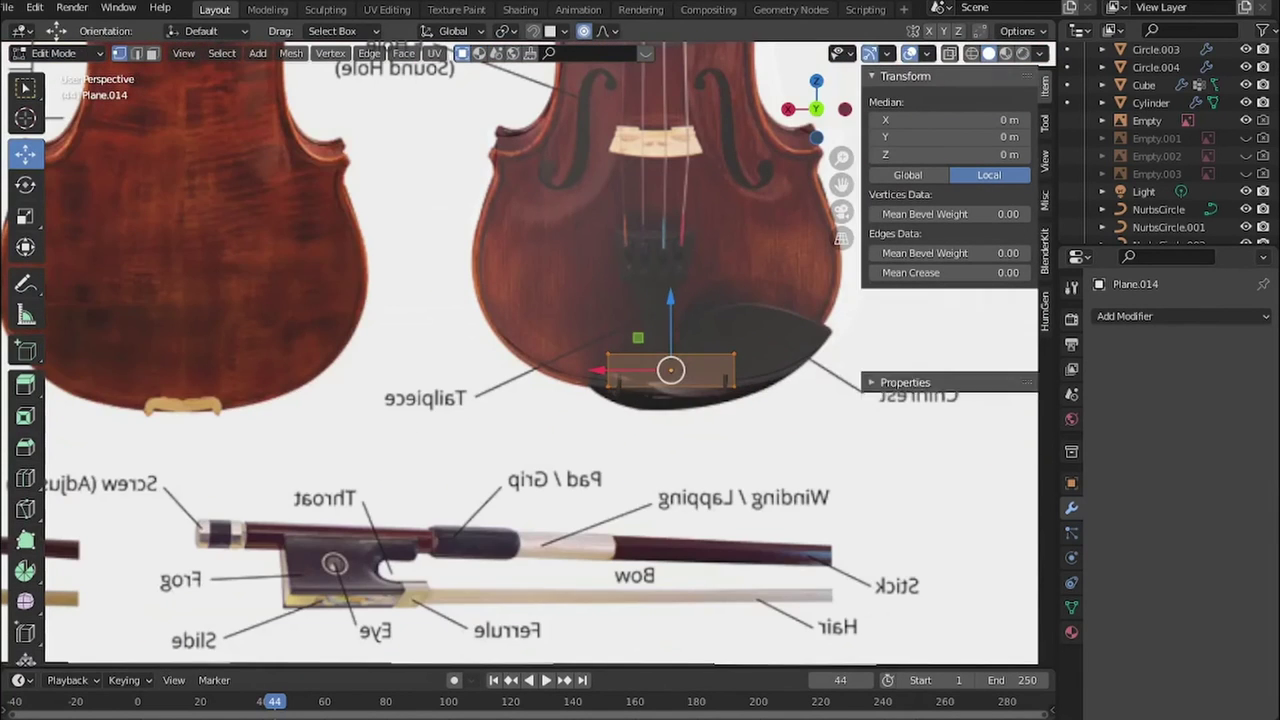
pyautogui.click(817, 108)
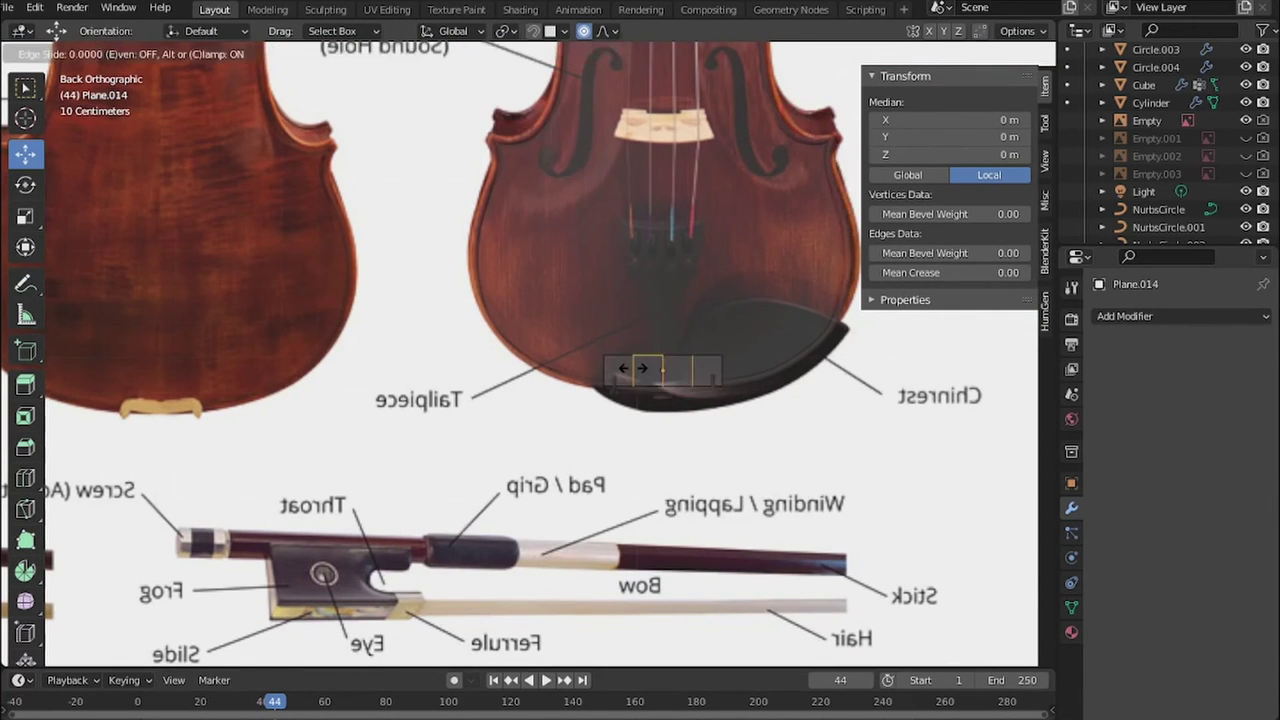
pyautogui.rightClick(632, 368)
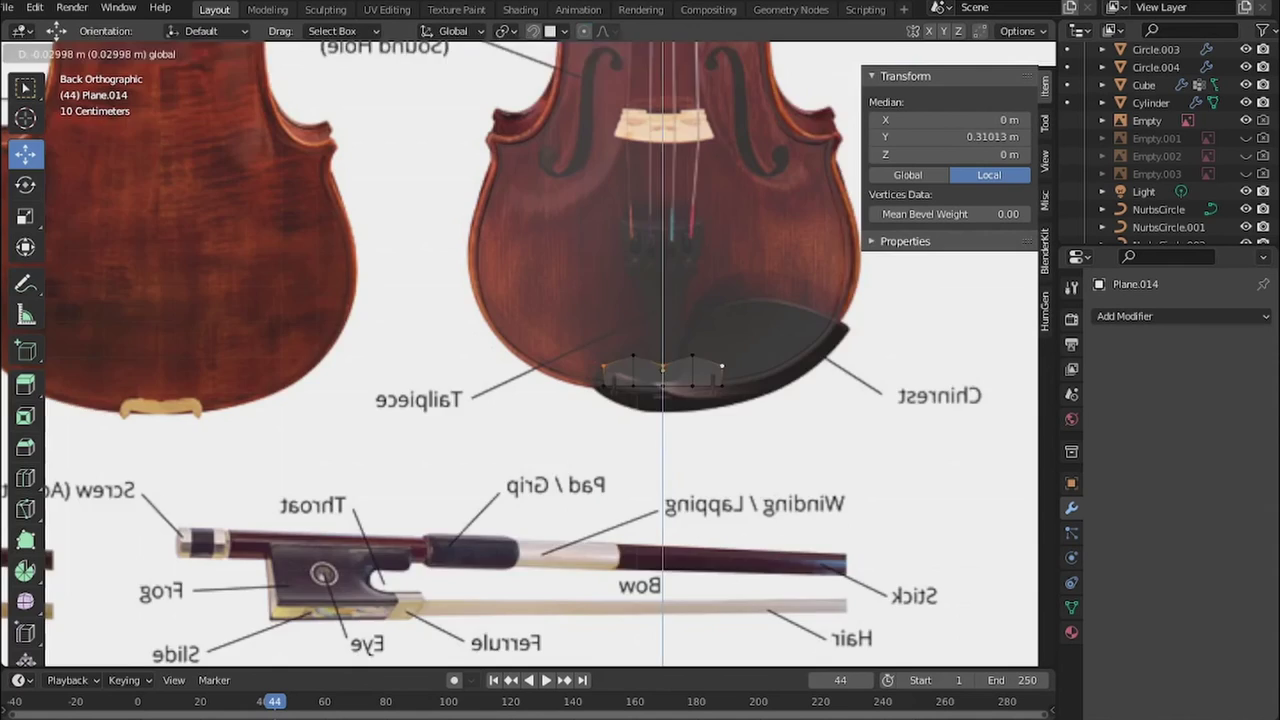
pyautogui.press('Return')
pyautogui.scroll(3, 660, 370)
pyautogui.scroll(2, 660, 370)
pyautogui.press('g')
pyautogui.press('g')
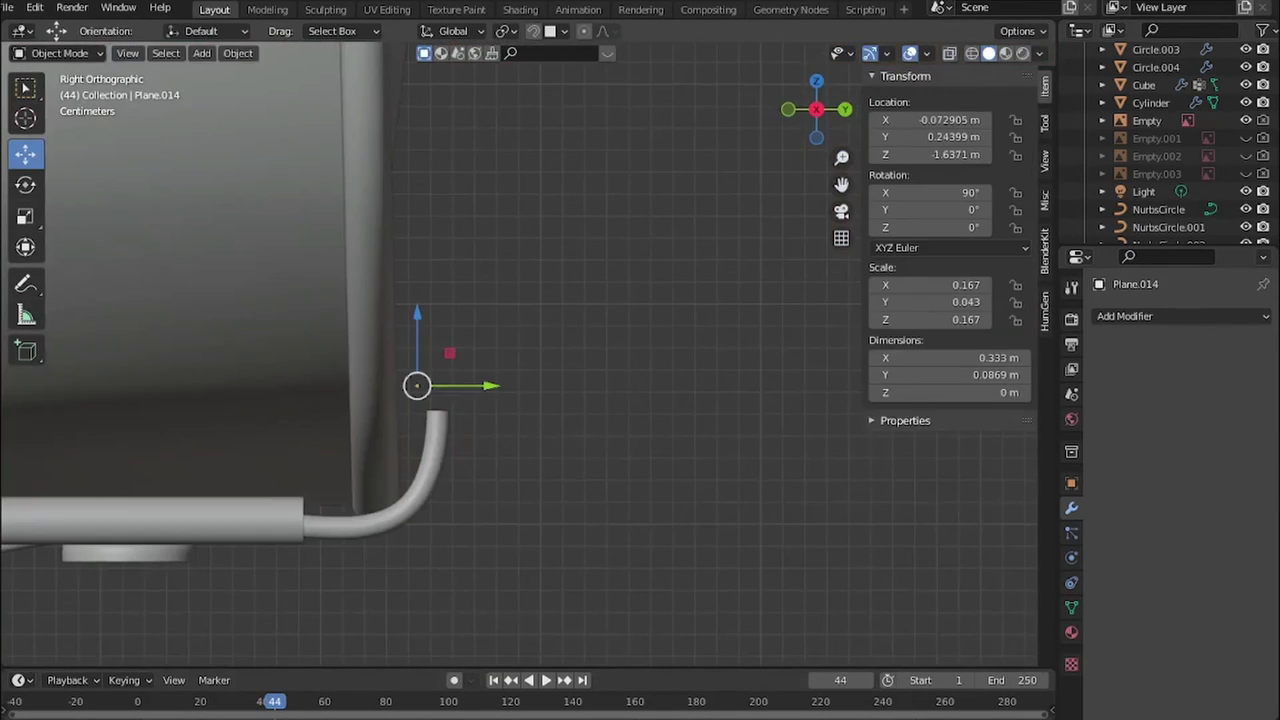
# - Add a Solidify modifier to the piece and increase its thickness
pyautogui.click(914, 619)
pyautogui.moveTo(1180, 395); pyautogui.dragTo(1230, 395)
pyautogui.moveTo(500, 400); pyautogui.dragTo(580, 380, button='middle')
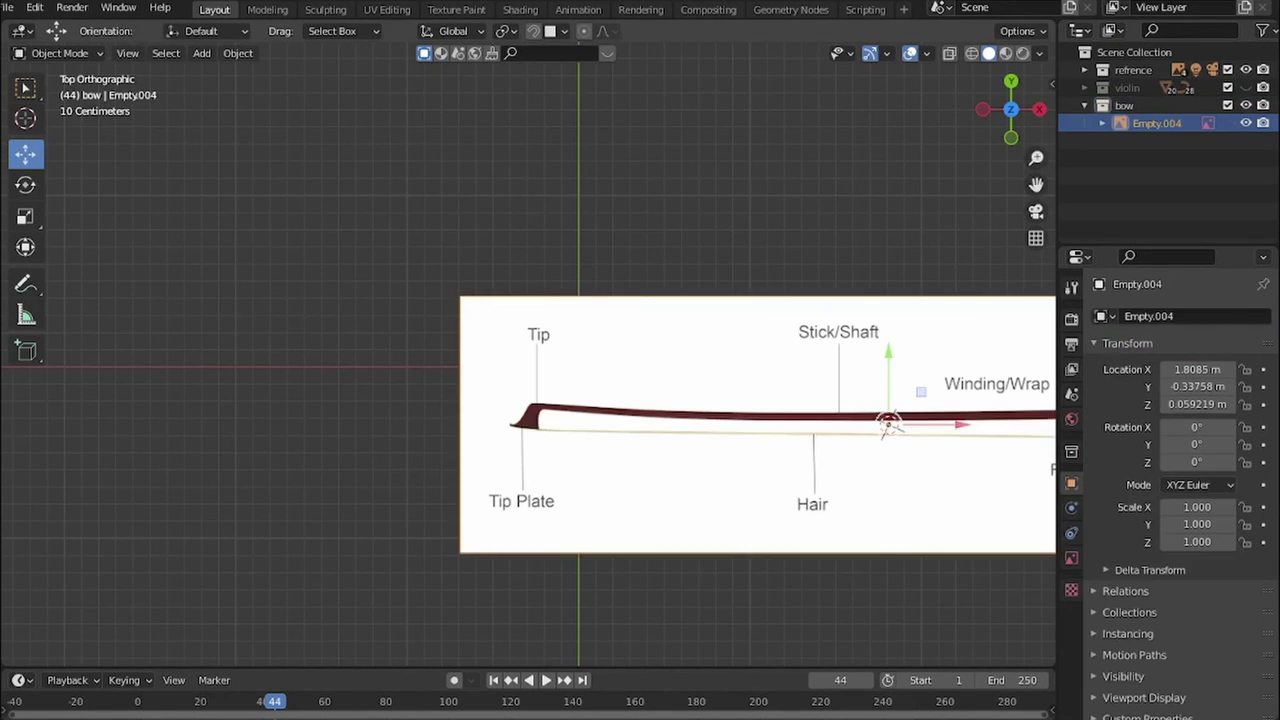
# - Reset the 3D cursor to world origin and add a scaled-down plane for the bow
pyautogui.hotkey('shift', 's')
pyautogui.click(337, 434)
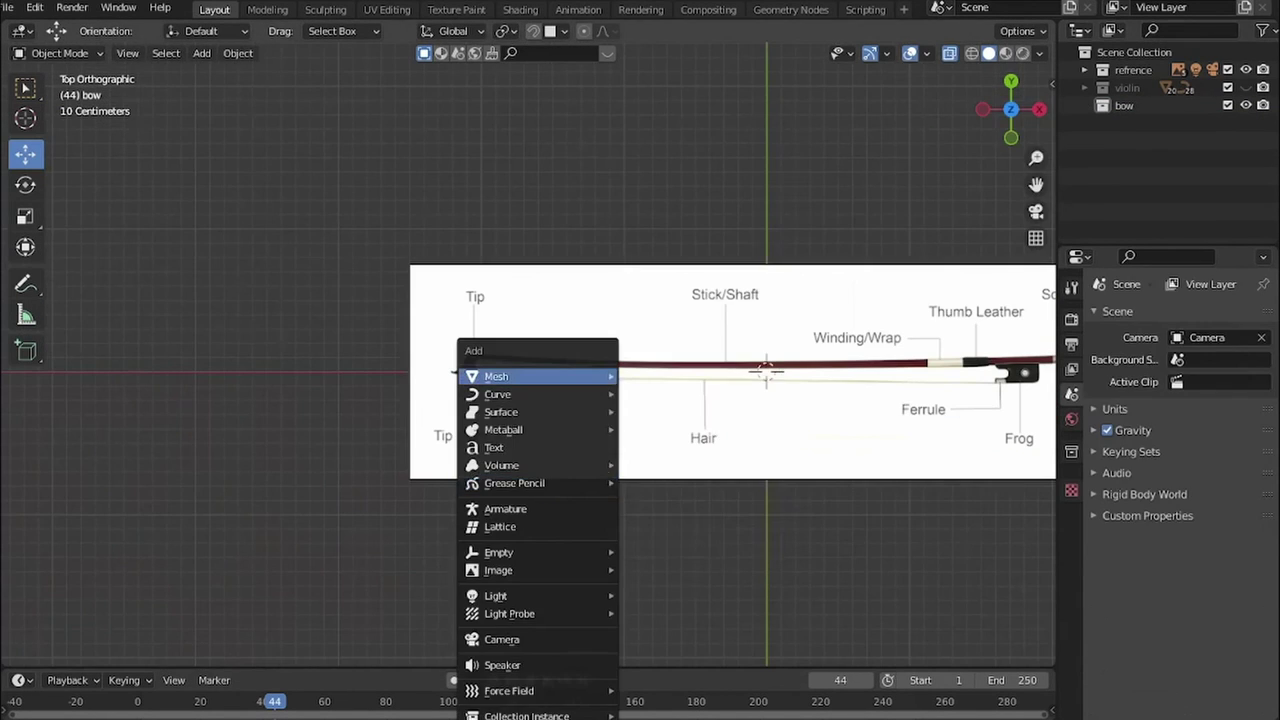
pyautogui.click(680, 394)
pyautogui.press('s')
pyautogui.scroll(10, 481, 360)
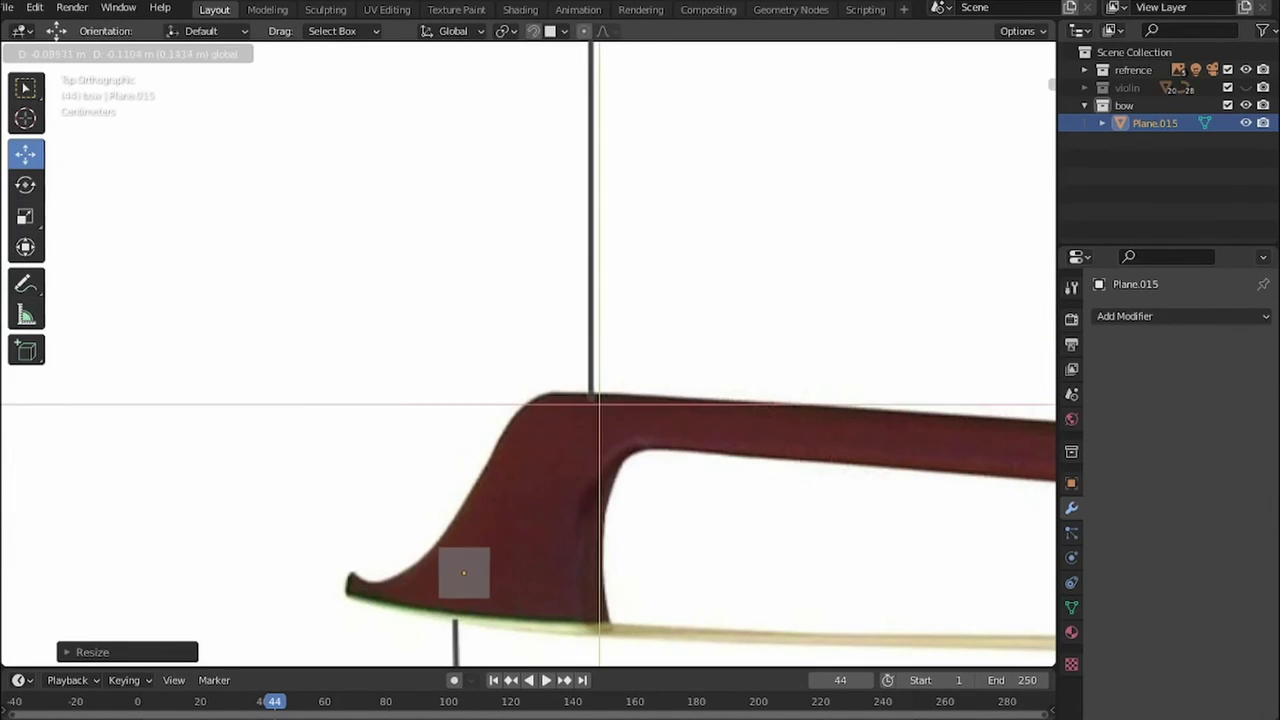
pyautogui.press('Tab')
pyautogui.scroll(3, 600, 400)
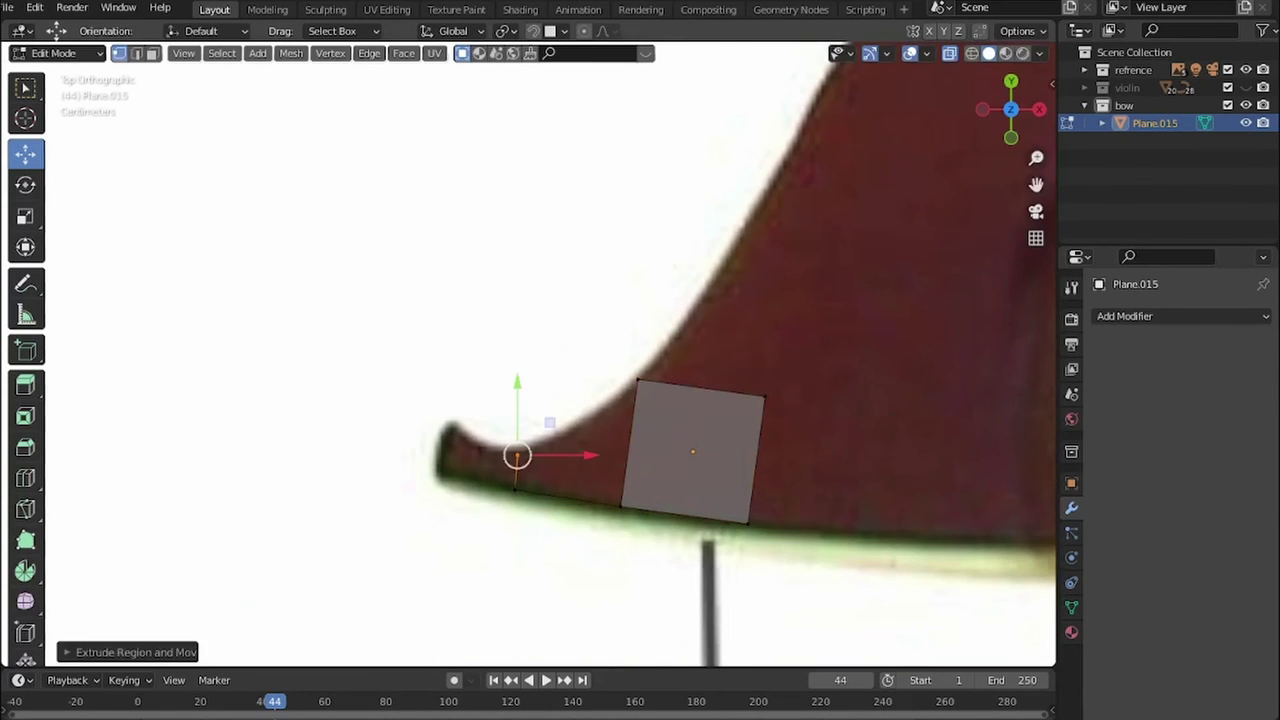
# - Extrude the plane to the bow tip and up the head, rotating rows to follow its curve
pyautogui.press('e')
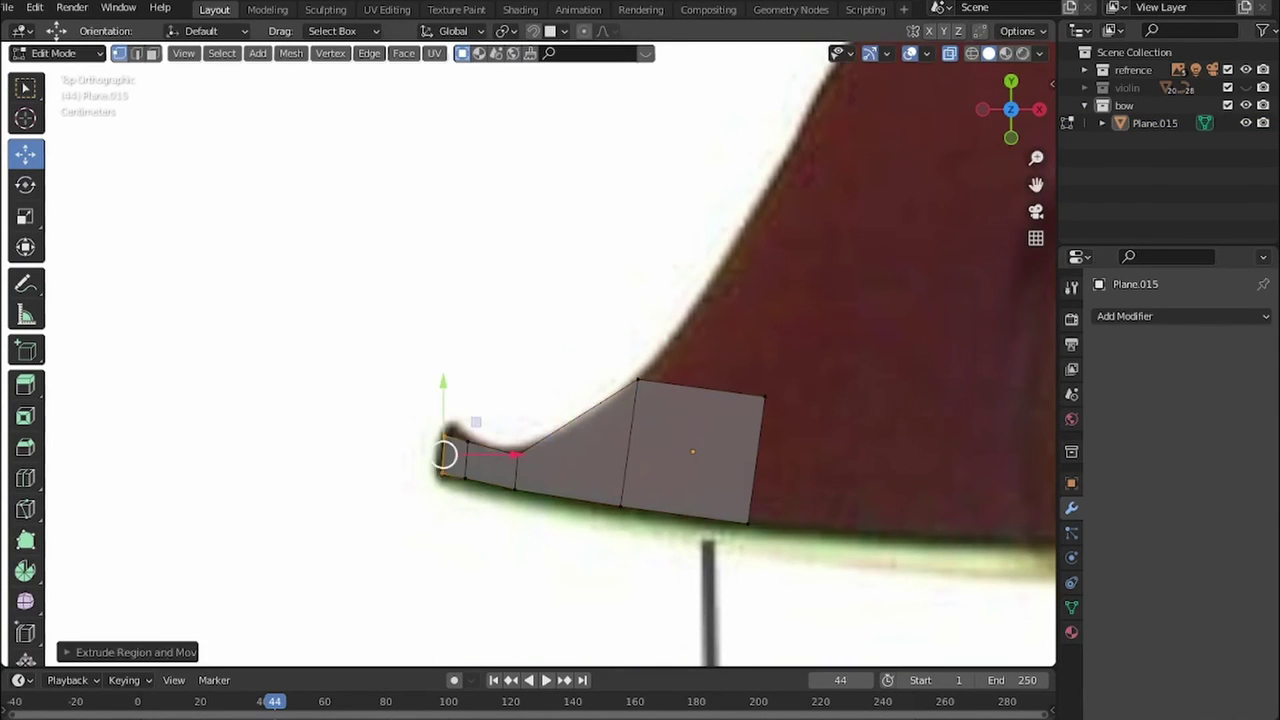
pyautogui.moveTo(444, 455); pyautogui.dragTo(471, 455)
pyautogui.keyDown('shift'); pyautogui.moveTo(700, 400); pyautogui.dragTo(451, 428, button='middle'); pyautogui.keyUp('shift')
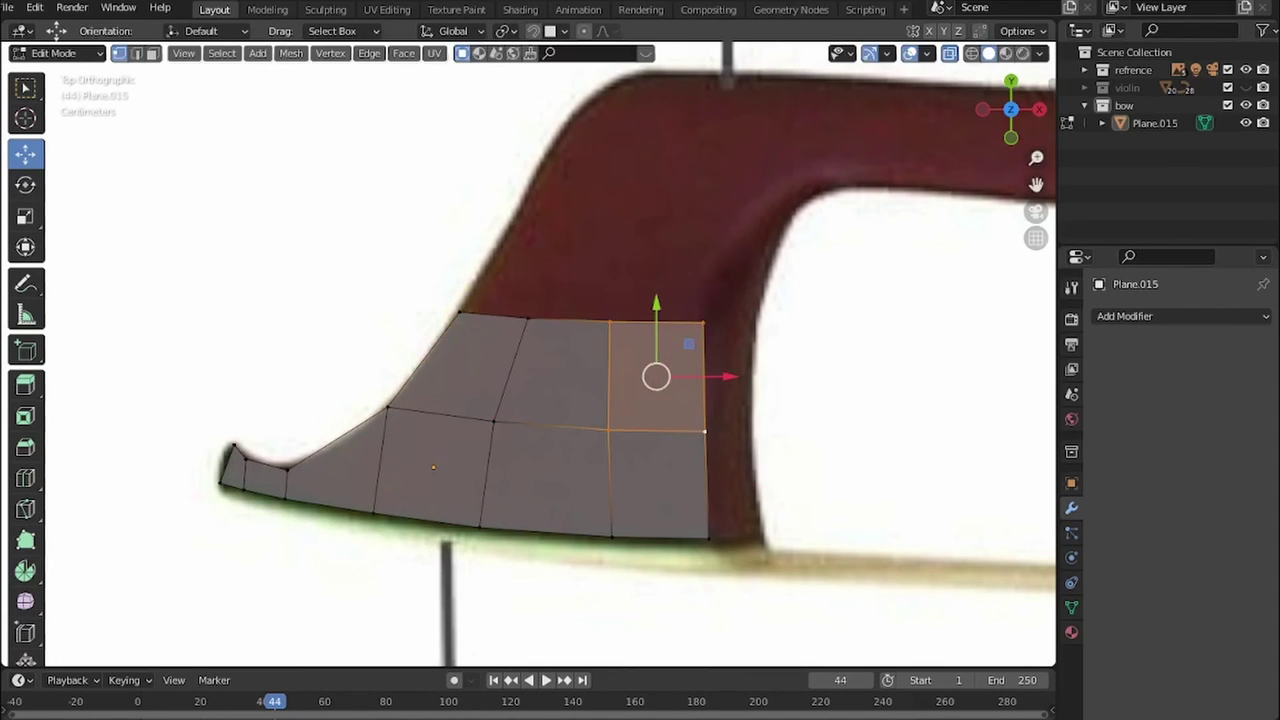
pyautogui.press('e')
pyautogui.keyDown('shift'); pyautogui.moveTo(600, 350); pyautogui.dragTo(531, 476, button='middle'); pyautogui.keyUp('shift')
pyautogui.press('e')
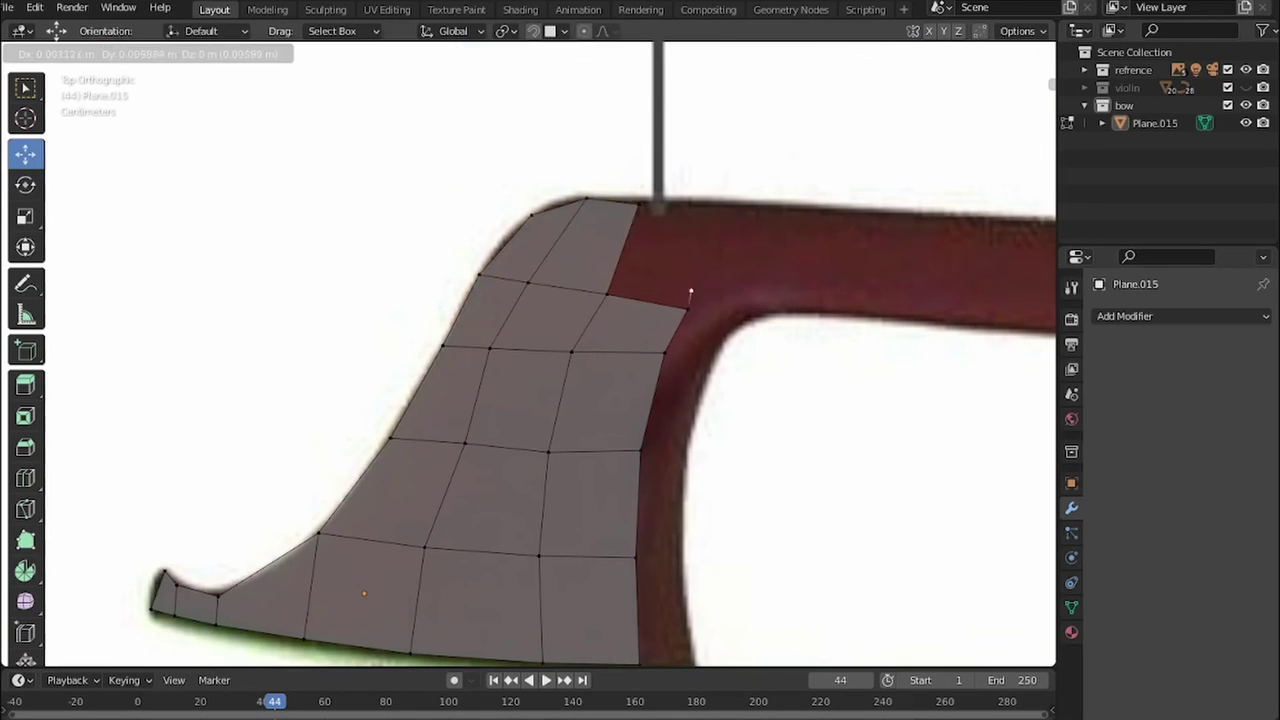
pyautogui.press('r')
pyautogui.scroll(-3, 528, 350)
pyautogui.scroll(5, 528, 350)
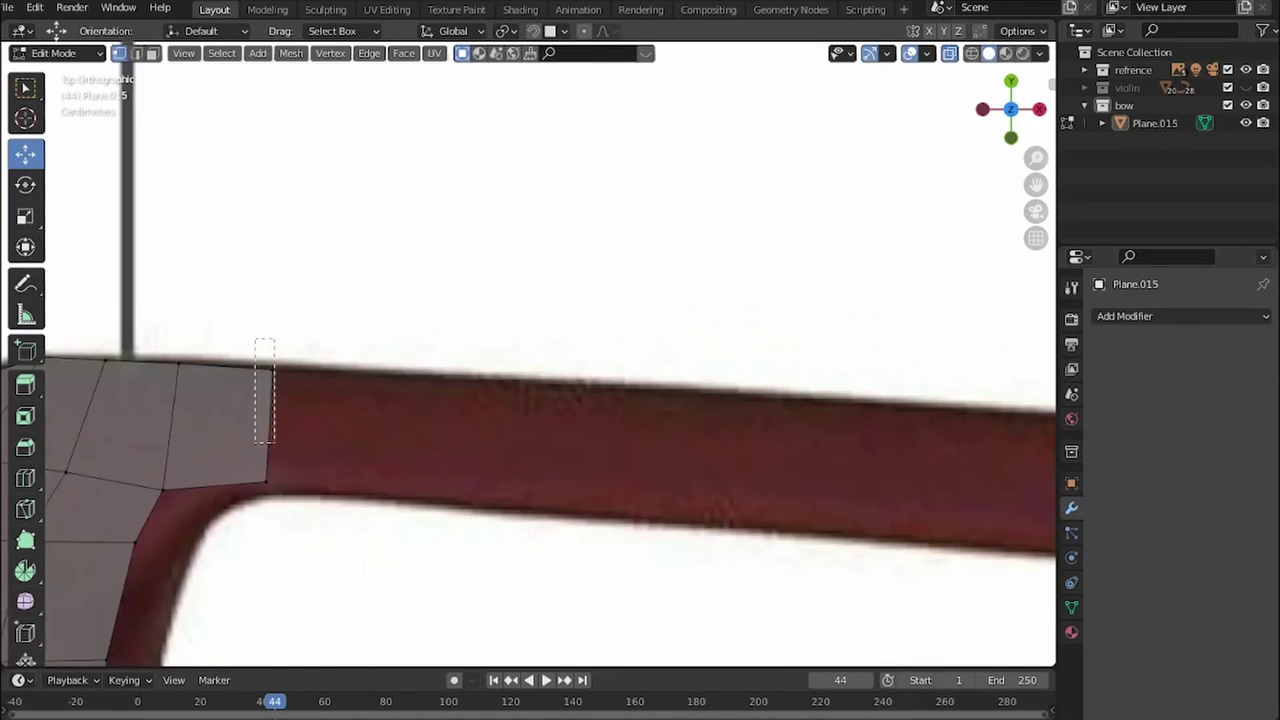
# - Extrude further segments along the stick, sliding the end face onto the outline
pyautogui.press('e')
pyautogui.keyDown('shift'); pyautogui.moveTo(600, 430); pyautogui.dragTo(450, 415, button='middle'); pyautogui.keyUp('shift')
pyautogui.press('e')
pyautogui.press('g')
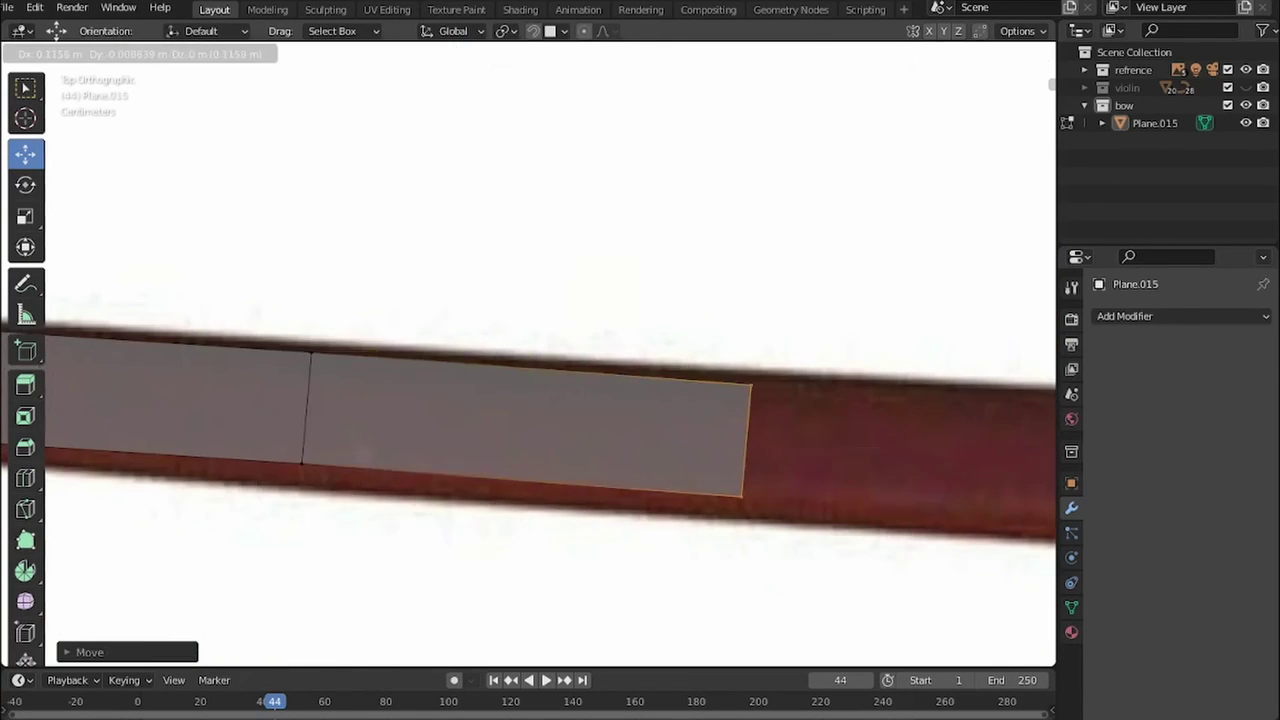
pyautogui.press('Return')
pyautogui.scroll(-5, 528, 400)
pyautogui.keyDown('shift'); pyautogui.moveTo(528, 400); pyautogui.dragTo(565, 457, button='middle'); pyautogui.keyUp('shift')
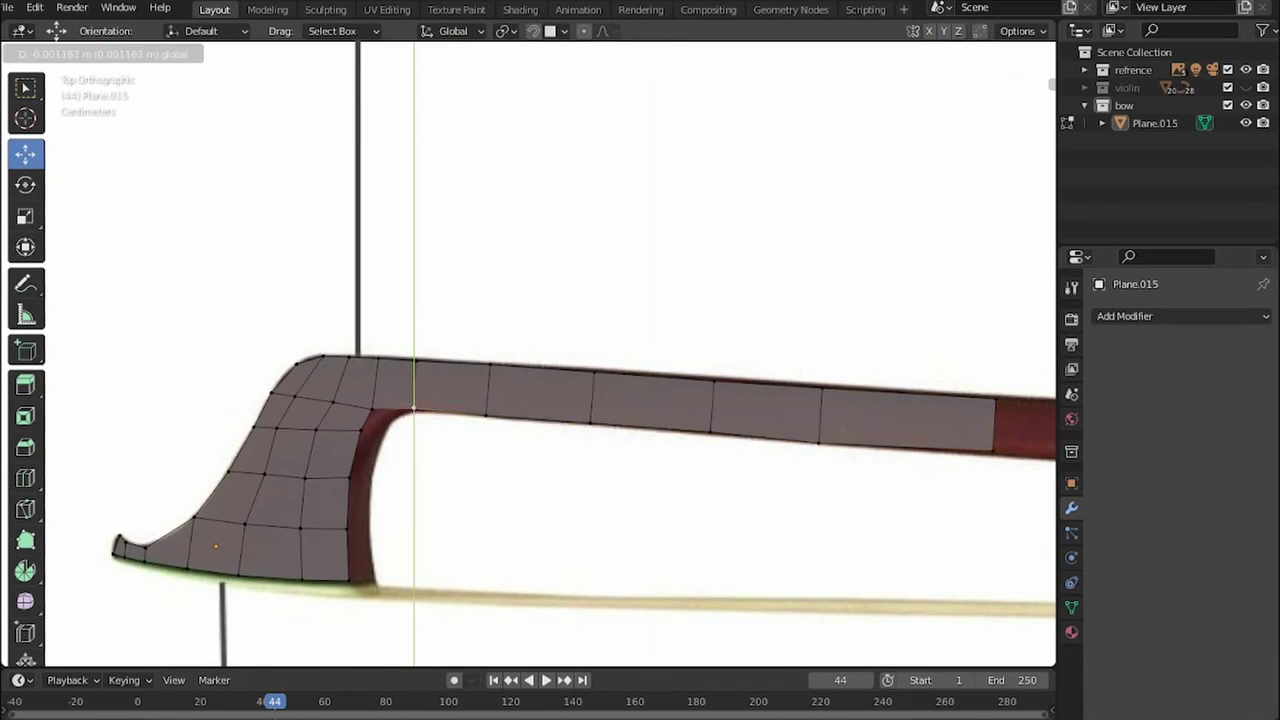
pyautogui.press('Return')
pyautogui.scroll(2, 550, 400)
# - Extrude the stick toward the winding, then scale and rotate its end to match the angle
pyautogui.press('e')
pyautogui.press('Return')
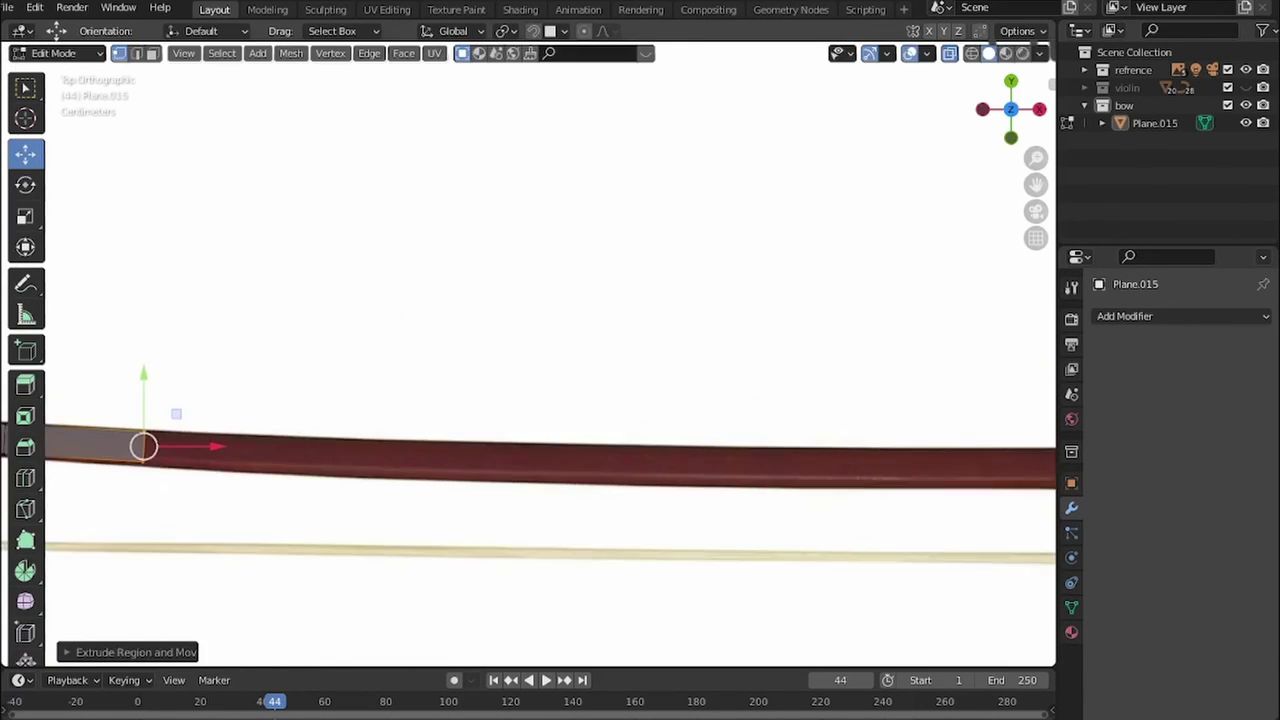
pyautogui.scroll(-3, 684, 428)
pyautogui.press('g')
pyautogui.press('Return')
pyautogui.scroll(10, 612, 335)
pyautogui.press('s')
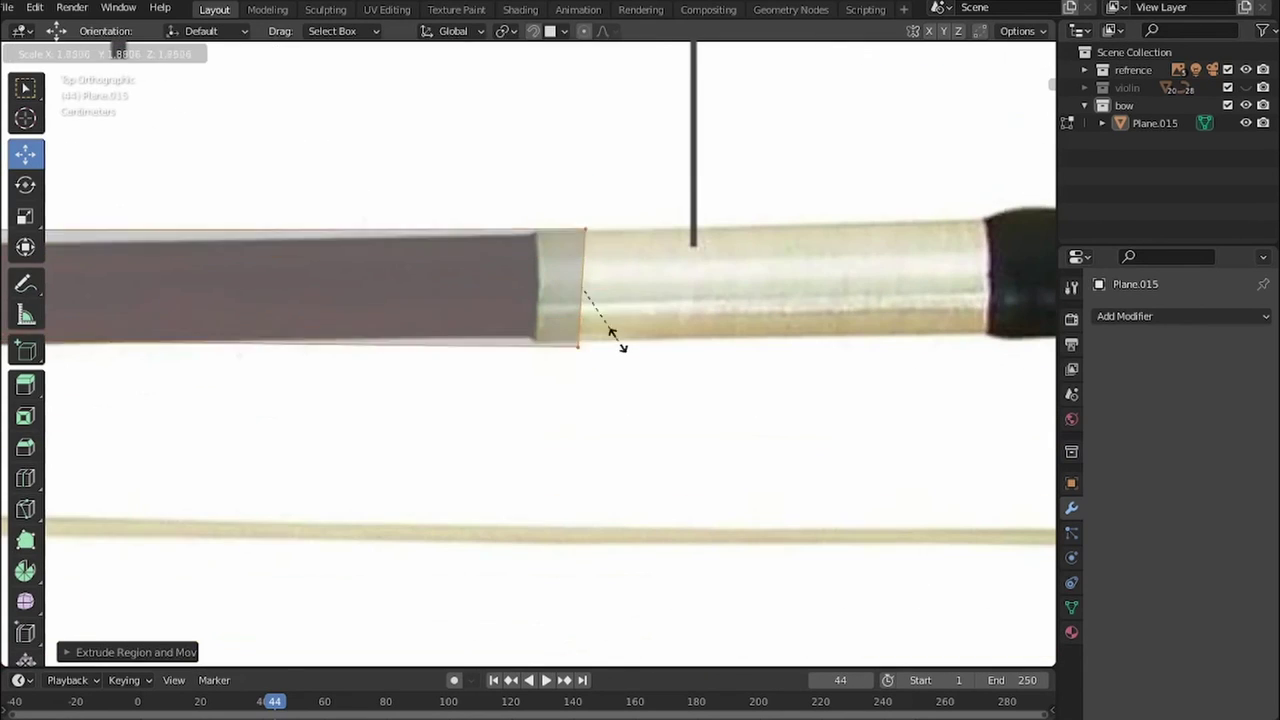
pyautogui.press('r')
pyautogui.press('Return')
pyautogui.keyDown('ctrl'); pyautogui.scroll(-3, 640, 300); pyautogui.keyUp('ctrl')
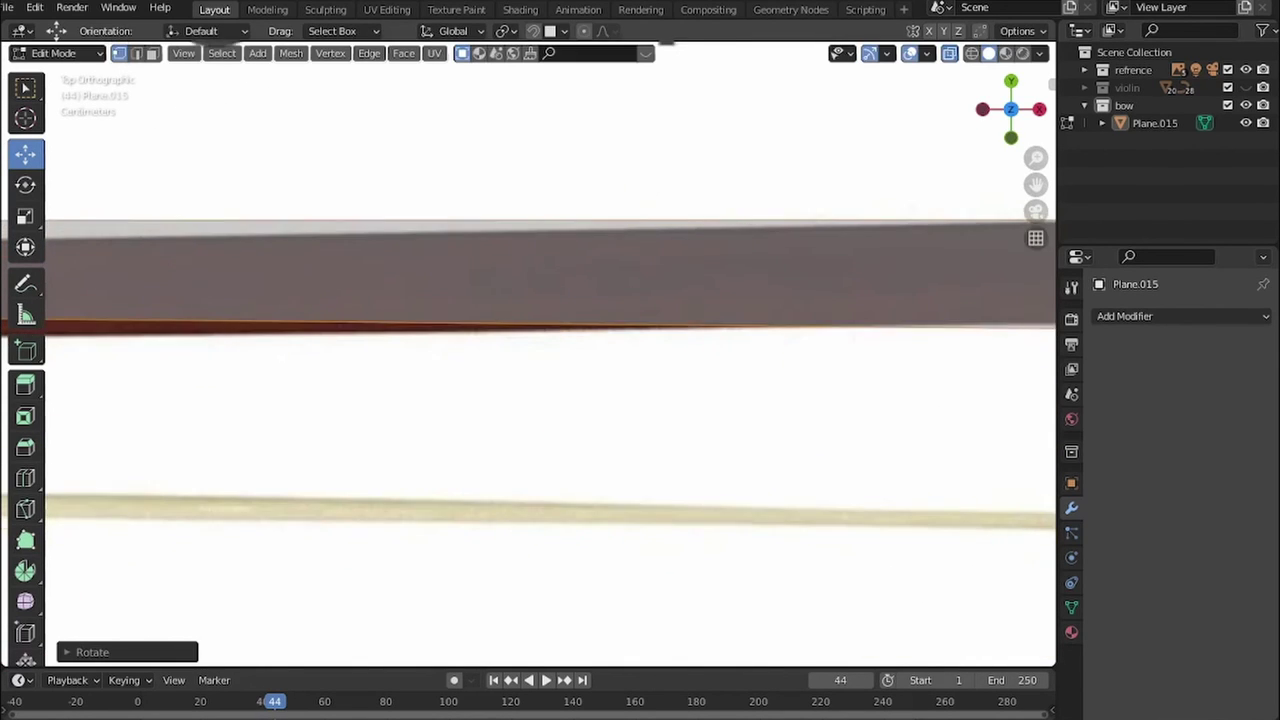
pyautogui.scroll(-5, 508, 371)
pyautogui.keyDown('ctrl'); pyautogui.scroll(4, 508, 371); pyautogui.keyUp('ctrl')
pyautogui.scroll(6, 1014, 371)
# - Slide the stick-edge vertices along until the mesh reaches the winding
pyautogui.press('g')
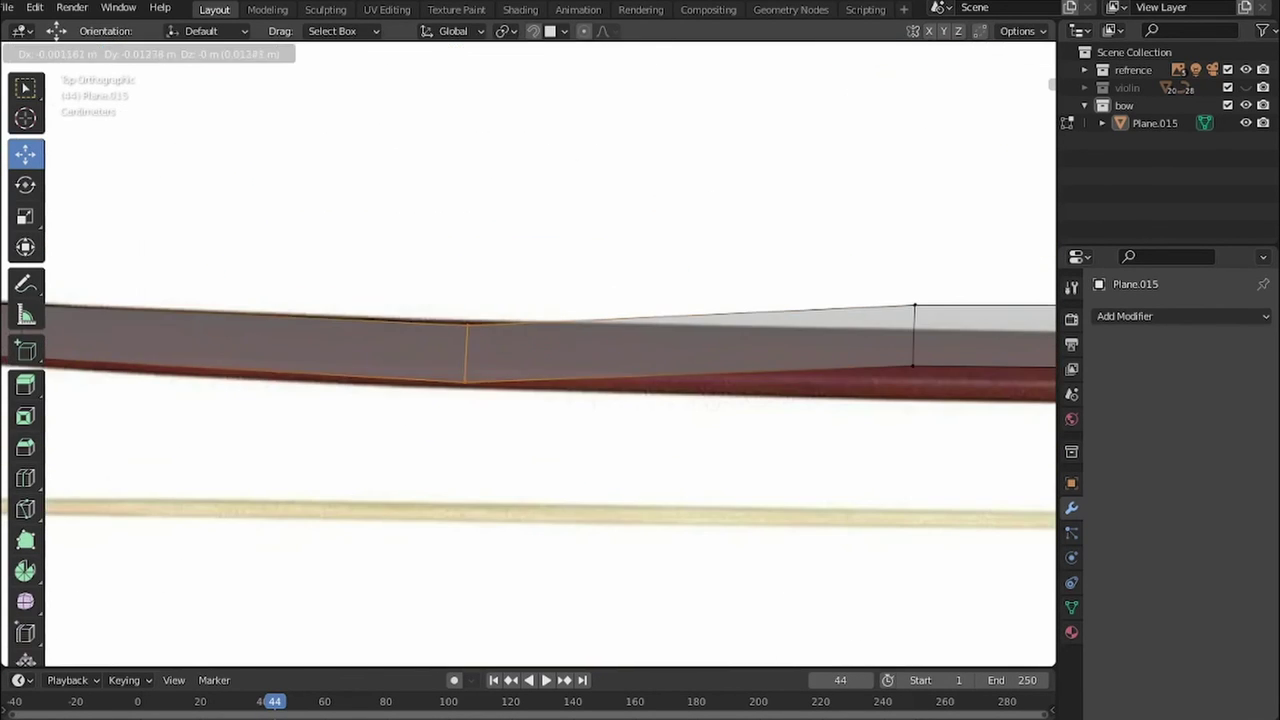
pyautogui.keyDown('ctrl'); pyautogui.scroll(-3, 640, 350); pyautogui.keyUp('ctrl')
pyautogui.keyDown('ctrl'); pyautogui.scroll(-3, 640, 350); pyautogui.keyUp('ctrl')
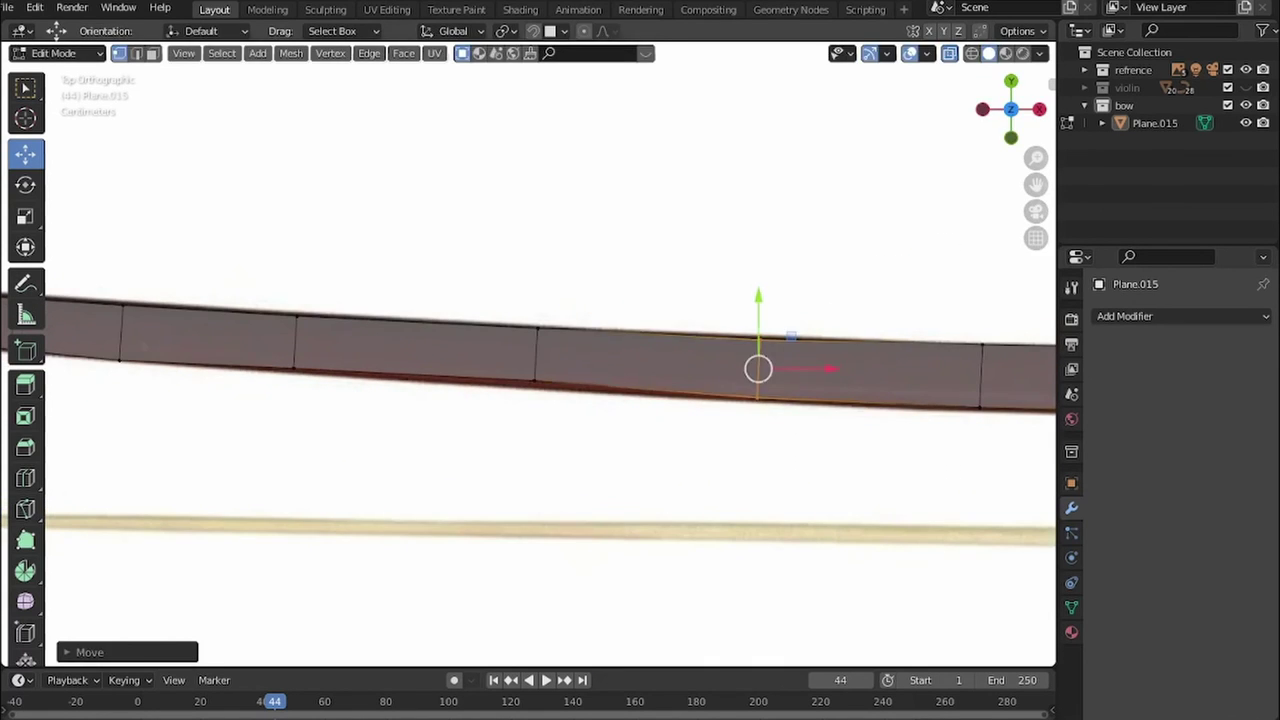
pyautogui.press('g')
pyautogui.click(1013, 393)
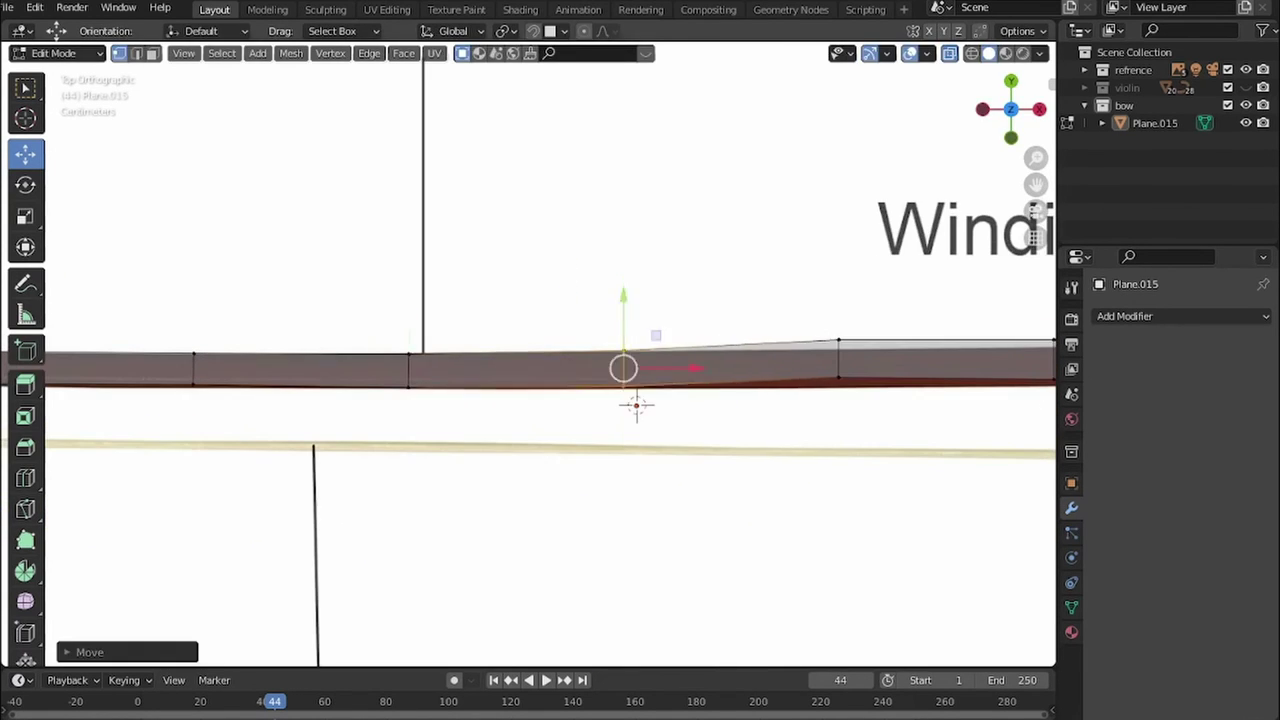
pyautogui.keyDown('shift'); pyautogui.moveTo(900, 400); pyautogui.dragTo(366, 423, button='middle'); pyautogui.keyUp('shift')
pyautogui.moveTo(360, 391); pyautogui.dragTo(791, 380)
pyautogui.scroll(4, 733, 348)
# - Hide the reference images and view the traced bow mesh in perspective
pyautogui.scroll(-3, 700, 400)
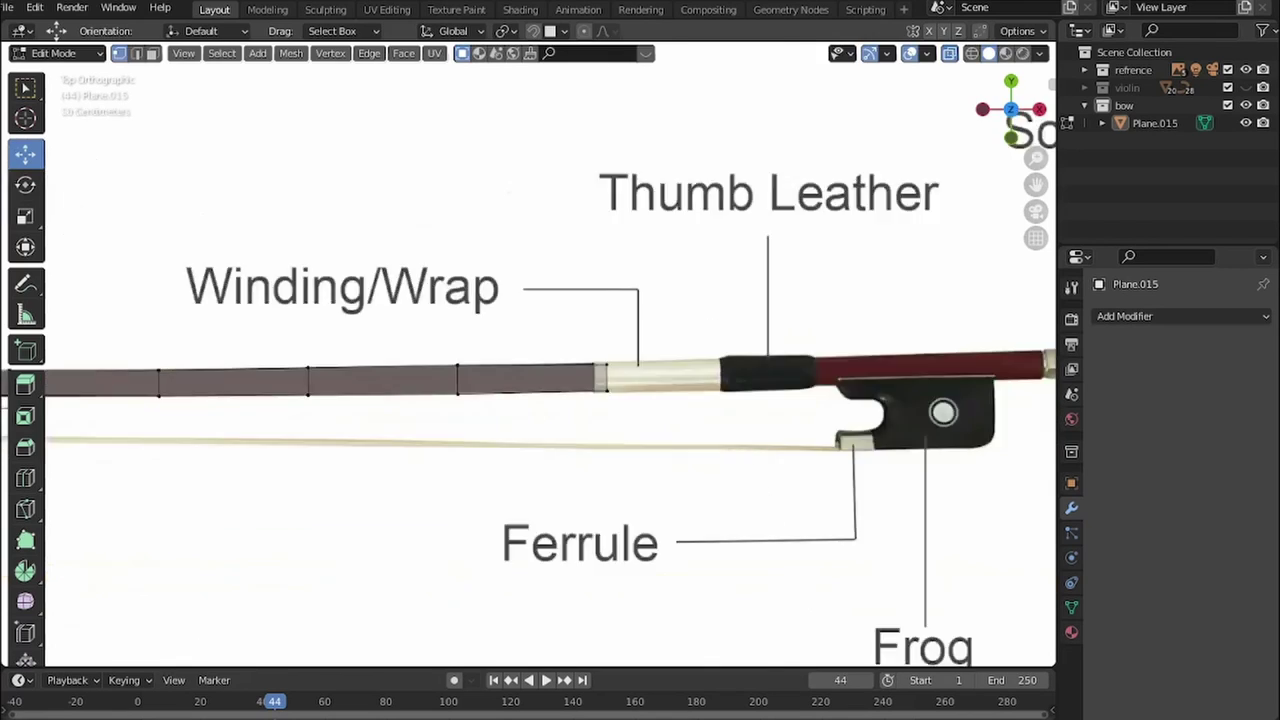
pyautogui.scroll(-3, 700, 400)
pyautogui.click(1086, 69)
pyautogui.moveTo(1245, 85); pyautogui.dragTo(1245, 156)
pyautogui.moveTo(600, 400); pyautogui.dragTo(700, 300, button='middle')
# - Inspect the traced mesh from front, side, top and bottom views, hiding its top half
pyautogui.press('KP_1')
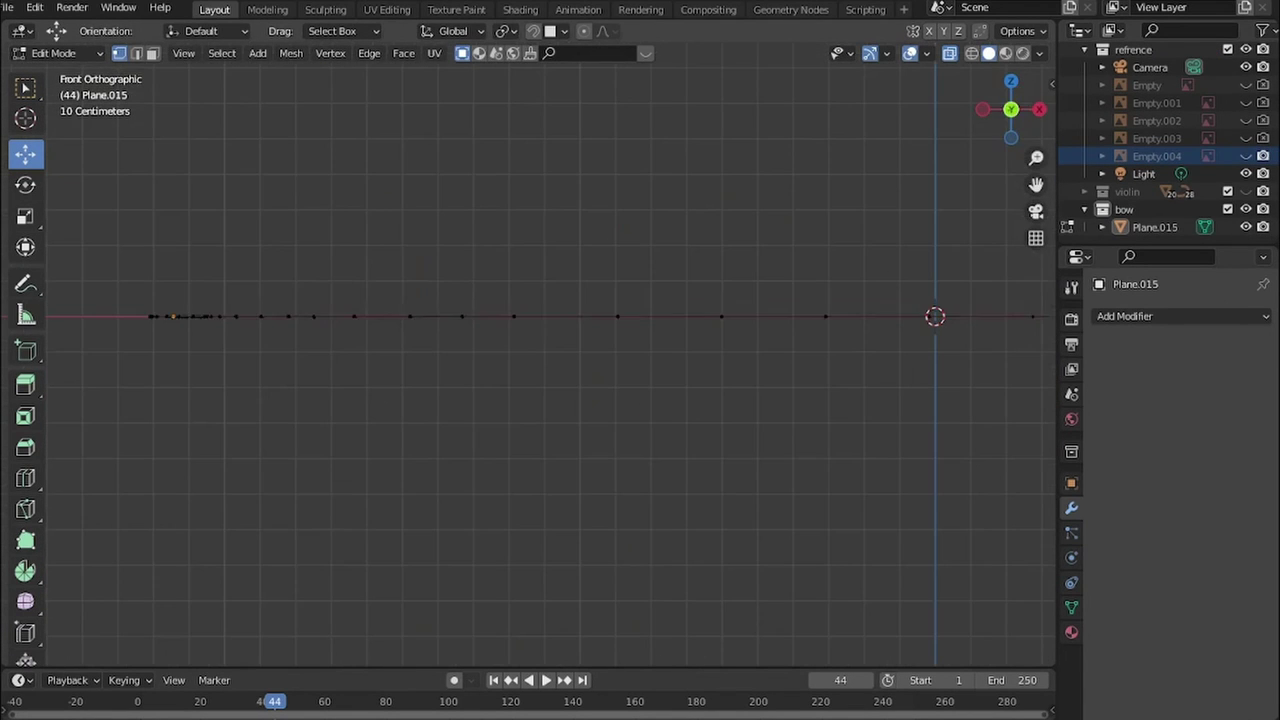
pyautogui.moveTo(550, 400)
pyautogui.mouseDown(button='middle')
pyautogui.moveTo(600, 330)
pyautogui.moveTo(620, 360)
pyautogui.mouseUp(button='middle')
pyautogui.press('KP_1')
pyautogui.press('KP_3')
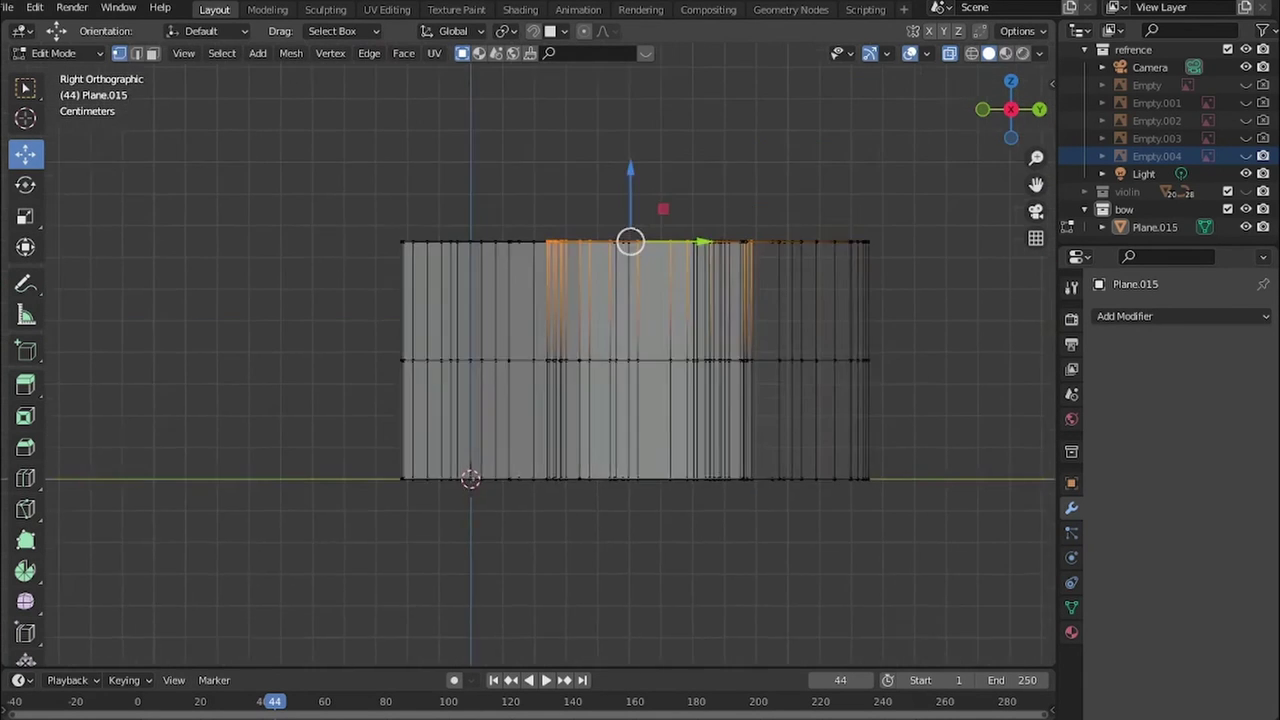
pyautogui.moveTo(330, 250); pyautogui.dragTo(1050, 400)
pyautogui.press('h')
pyautogui.moveTo(330, 474); pyautogui.dragTo(1054, 637)
pyautogui.press('KP_7')
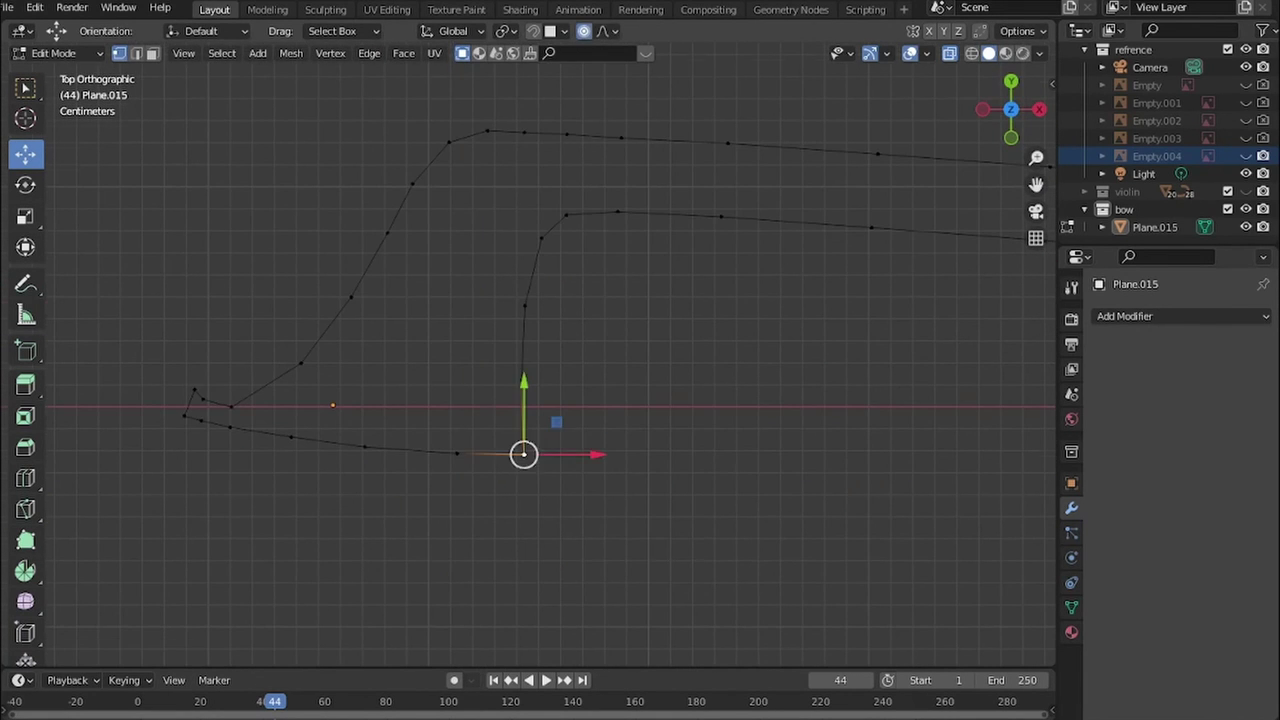
pyautogui.press('ctrl+KP_7')
pyautogui.press('g')
pyautogui.press('Escape')
pyautogui.press('Tab')
pyautogui.moveTo(550, 400); pyautogui.dragTo(600, 350, button='middle')
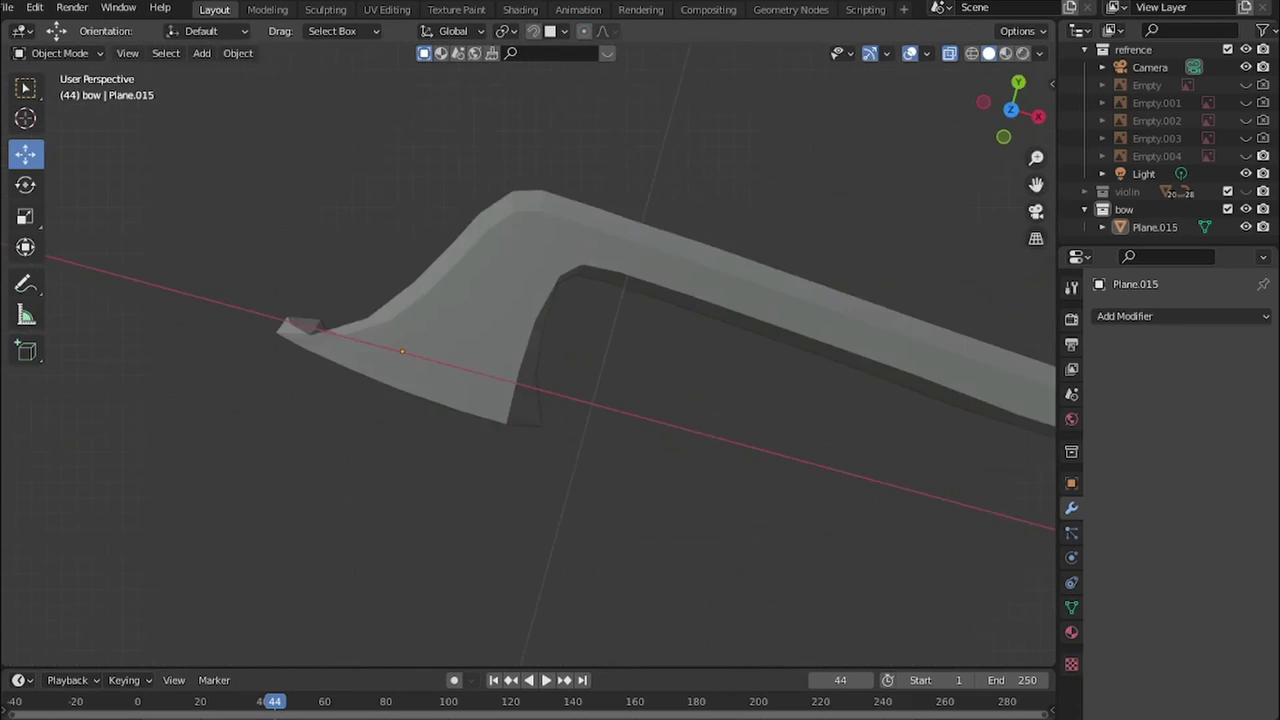
pyautogui.moveTo(550, 400); pyautogui.dragTo(600, 300, button='middle')
# - Smooth Plane.015 with a Subdivision modifier and select the stick's end vertices to blunt them
pyautogui.press('a')
pyautogui.hotkey('ctrl', '1')
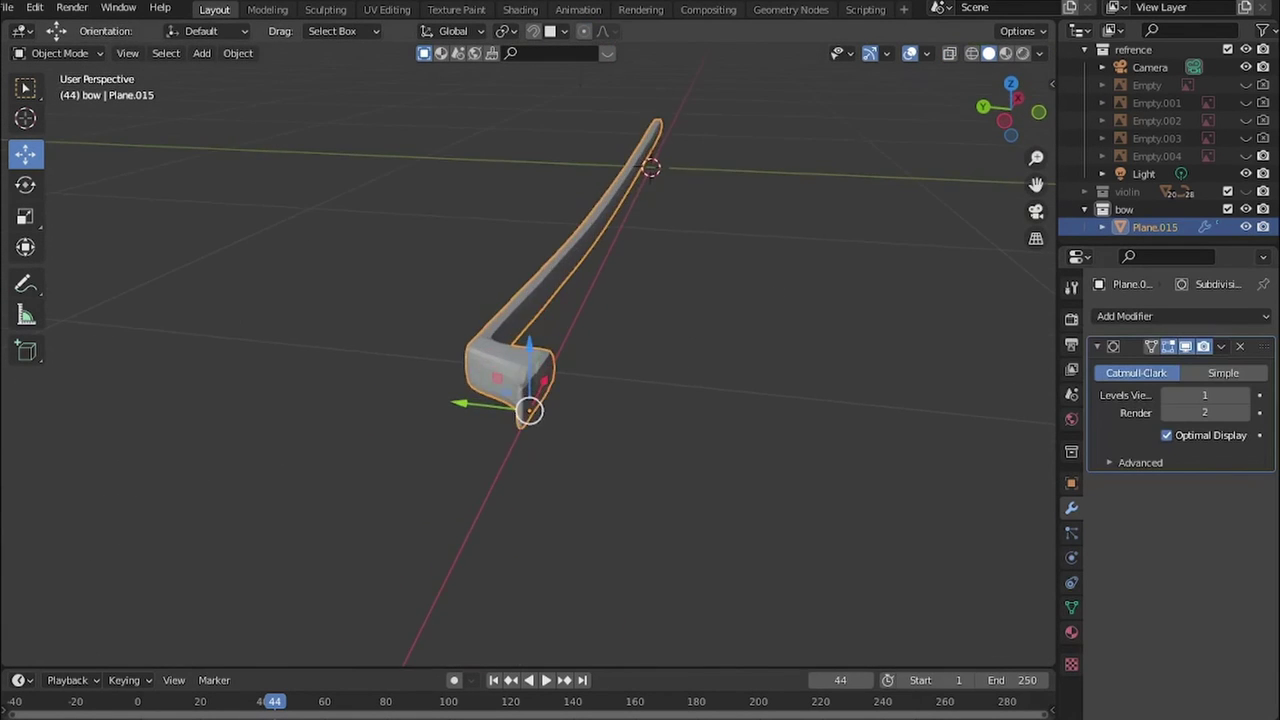
pyautogui.click(690, 305)
pyautogui.scroll(5, 500, 380)
pyautogui.scroll(-5, 300, 450)
pyautogui.press('Tab')
pyautogui.moveTo(295, 483); pyautogui.dragTo(355, 568)
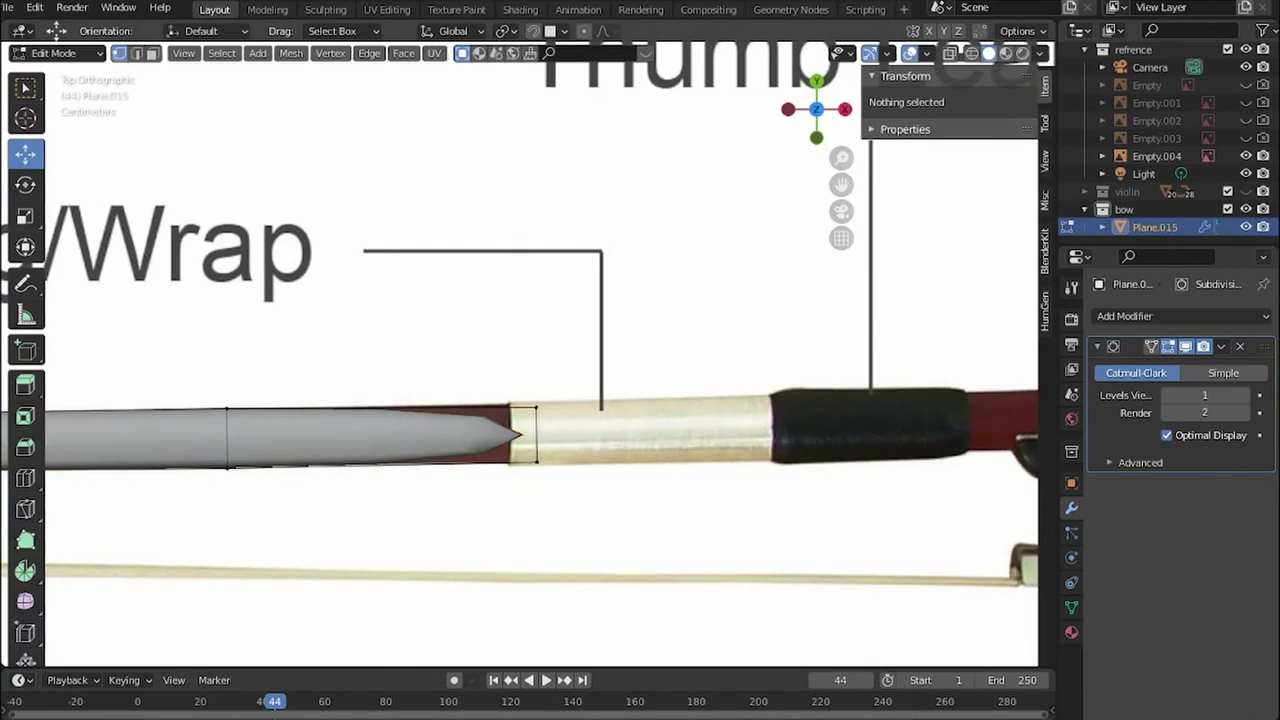
pyautogui.hotkey('ctrl', 'z')
pyautogui.hotkey('ctrl', 'z')
pyautogui.hotkey('ctrl', 'z')
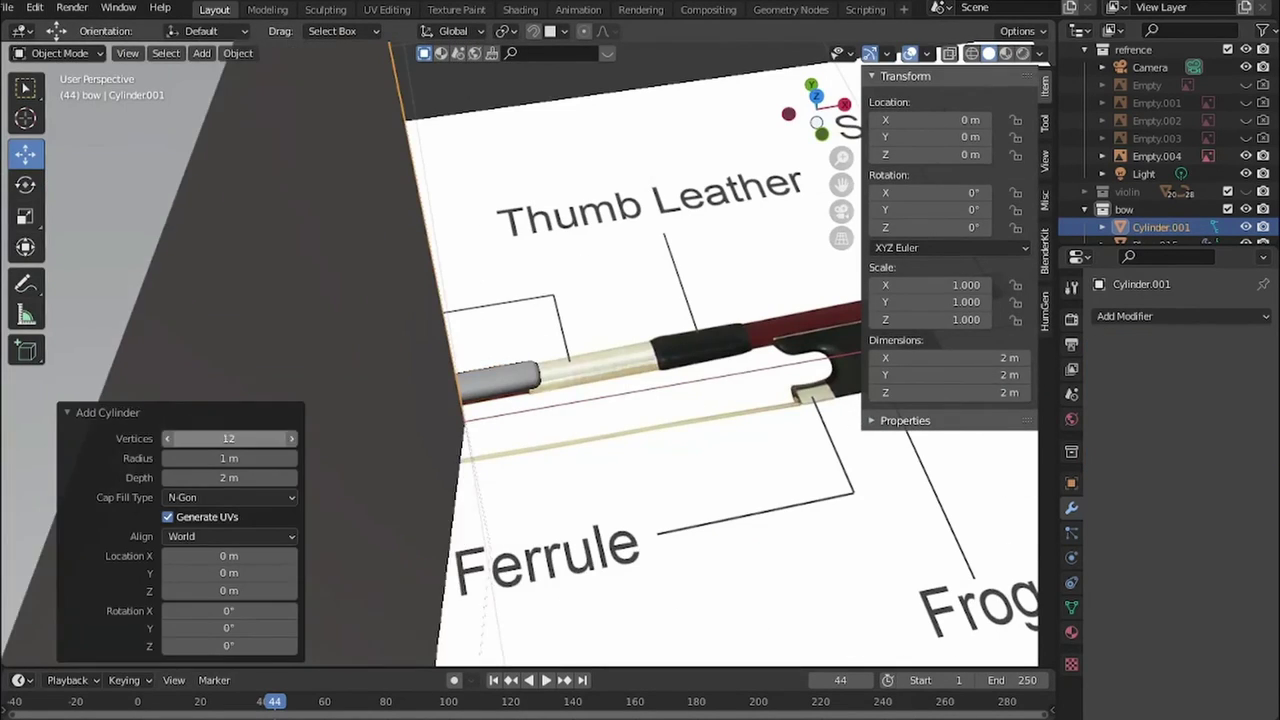
# - Turn the new cylinder 90° around Y and slim it to 0.131 across Y and Z
pyautogui.press('r')
pyautogui.press('y')
pyautogui.press('9')
pyautogui.press('0')
pyautogui.press('Return')
pyautogui.press('s')
pyautogui.hotkey('shift', 'x')
pyautogui.press('Return')
pyautogui.press('KP_7')
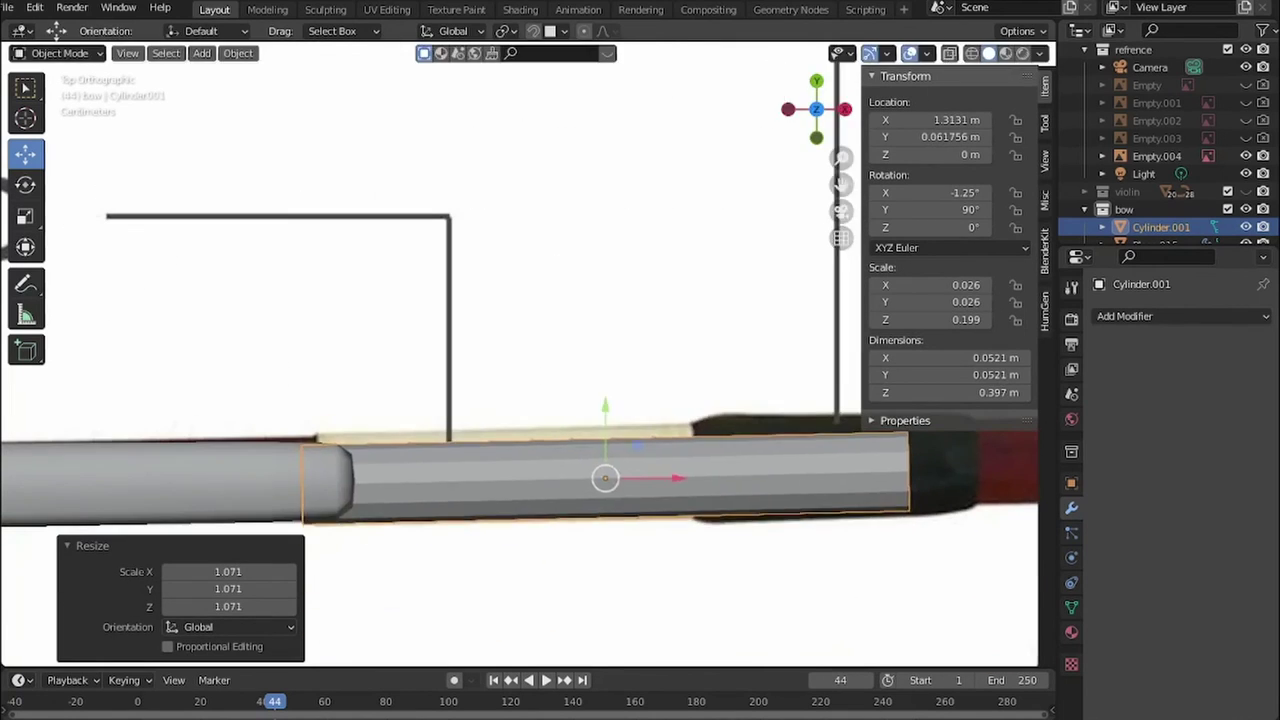
# - Thicken the cylinder to fit the winding and raise it along Z onto the stick
pyautogui.press('s')
pyautogui.hotkey('shift', 'x')
pyautogui.press('Return')
pyautogui.press('s')
pyautogui.press('x')
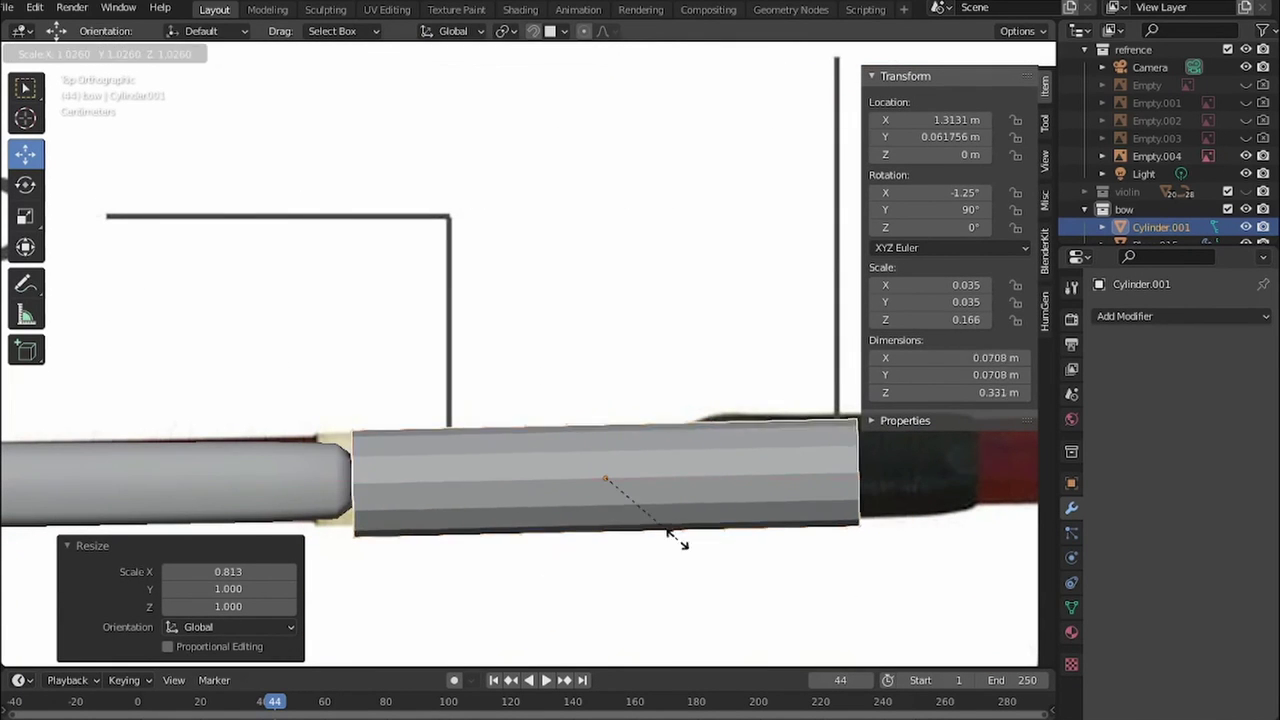
pyautogui.press('Escape')
pyautogui.moveTo(565, 475); pyautogui.dragTo(600, 400, button='middle')
pyautogui.press('KP_1')
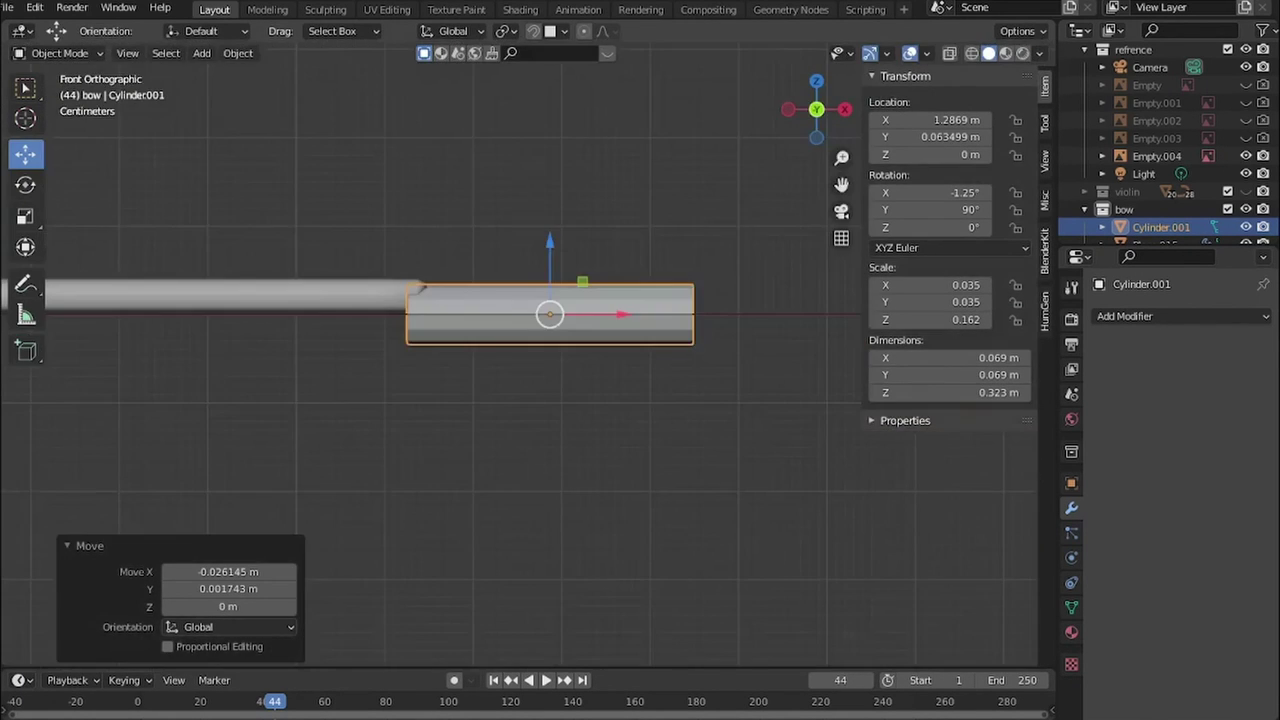
pyautogui.press('g')
pyautogui.press('z')
pyautogui.scroll(3, 541, 297)
pyautogui.press('s')
pyautogui.hotkey('shift', 'x')
pyautogui.press('Return')
pyautogui.scroll(3, 508, 437)
pyautogui.moveTo(540, 400); pyautogui.dragTo(600, 345, button='middle')
# - Duplicate the winding cylinder and place the copy over the thumb leather in X-ray top view
pyautogui.click(1071, 607)
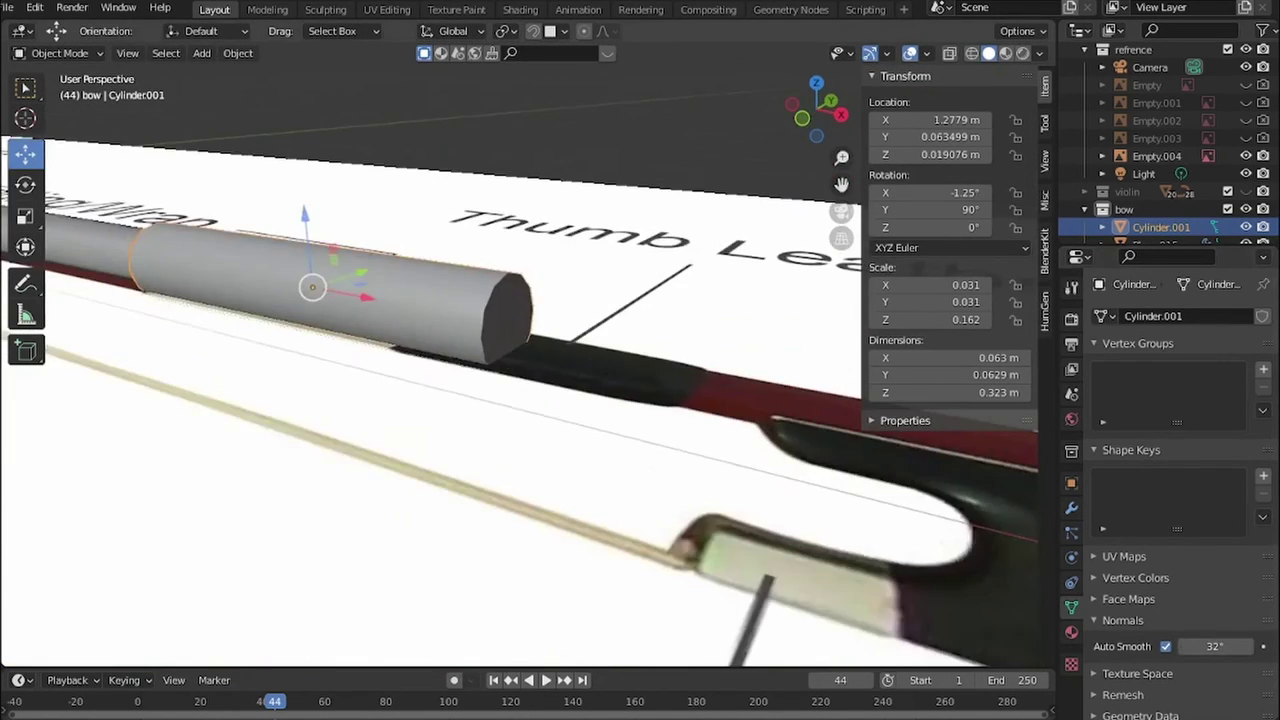
pyautogui.moveTo(600, 400); pyautogui.dragTo(600, 300, button='middle')
pyautogui.press('KP_7')
pyautogui.click(1157, 156)
pyautogui.hotkey('alt', 'z')
pyautogui.click(271, 486)
pyautogui.press('g')
pyautogui.press('x')
pyautogui.press('Return')
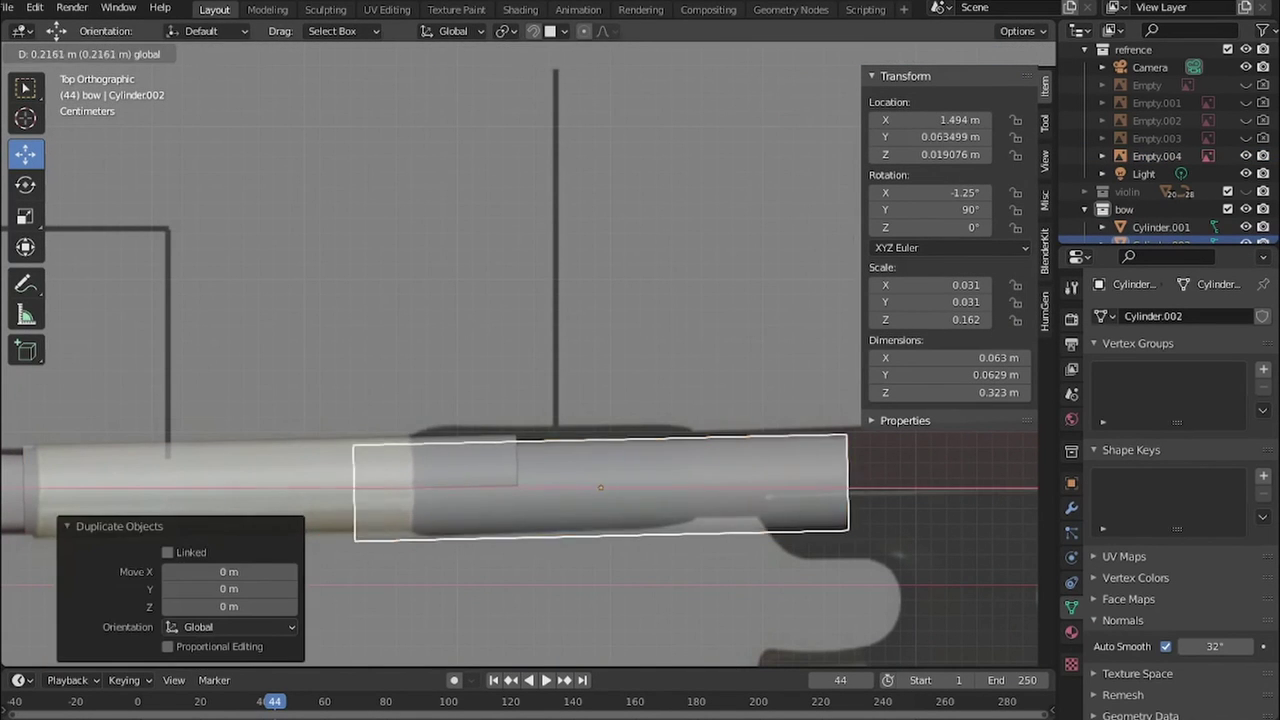
pyautogui.press('g')
pyautogui.press('y')
pyautogui.click(684, 606)
# - Loop-cut the copy, taper its extruded end loop, and add another cylinder
pyautogui.press('Tab')
pyautogui.hotkey('ctrl', 'r')
pyautogui.click(600, 480)
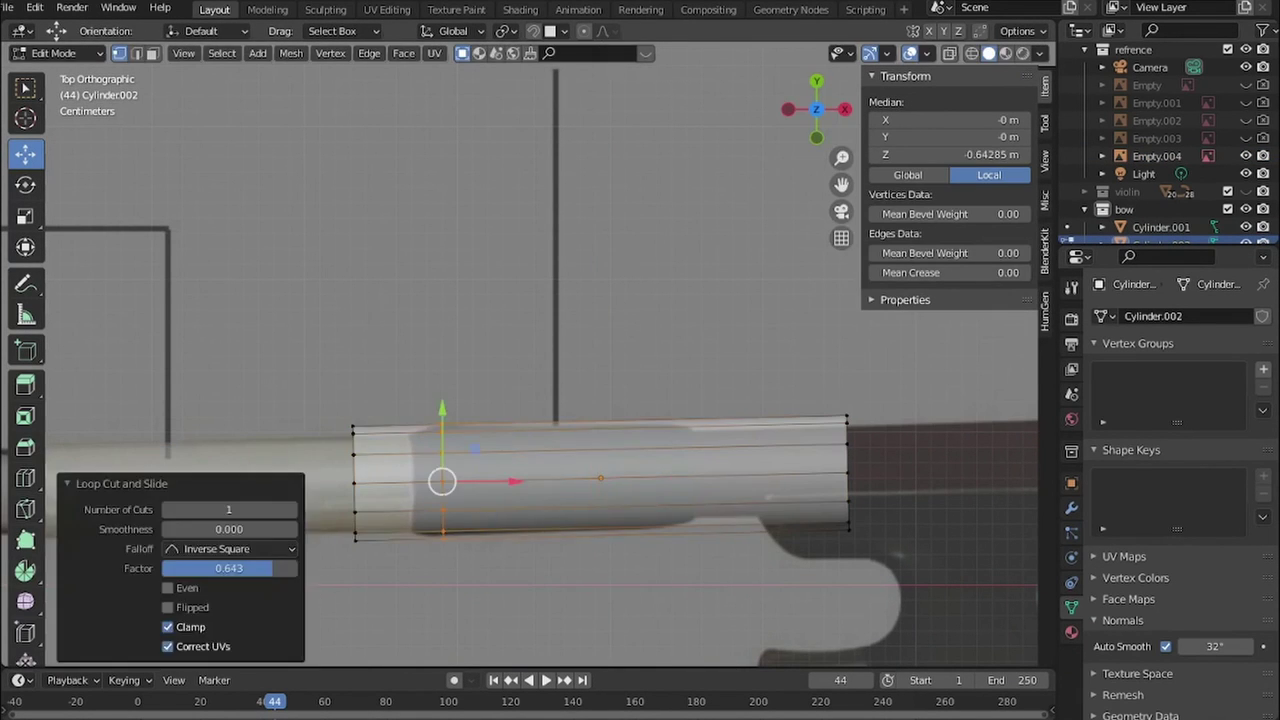
pyautogui.keyDown('alt'); pyautogui.click(354, 483); pyautogui.keyUp('alt')
pyautogui.click(455, 625)
pyautogui.keyDown('shift'); pyautogui.moveTo(455, 625); pyautogui.dragTo(207, 625, button='middle'); pyautogui.keyUp('shift')
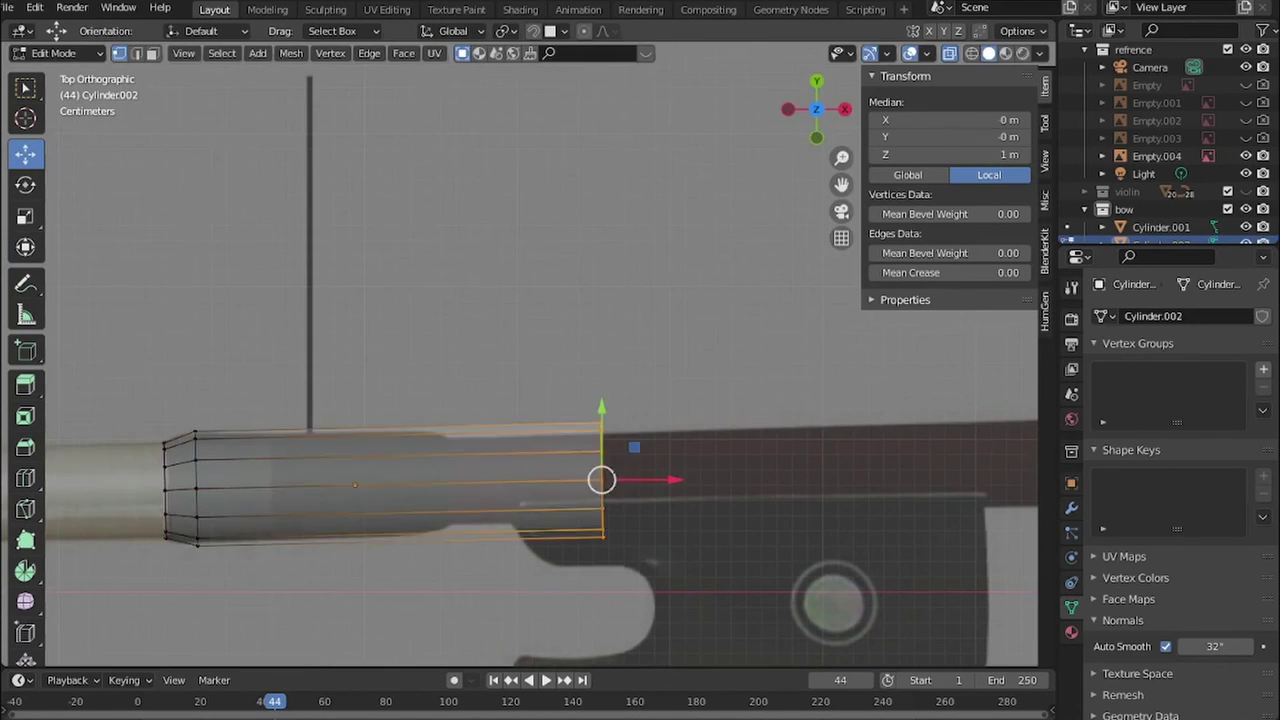
pyautogui.press('s')
pyautogui.press('Return')
pyautogui.press('s')
pyautogui.press('Return')
pyautogui.scroll(-2, 540, 355)
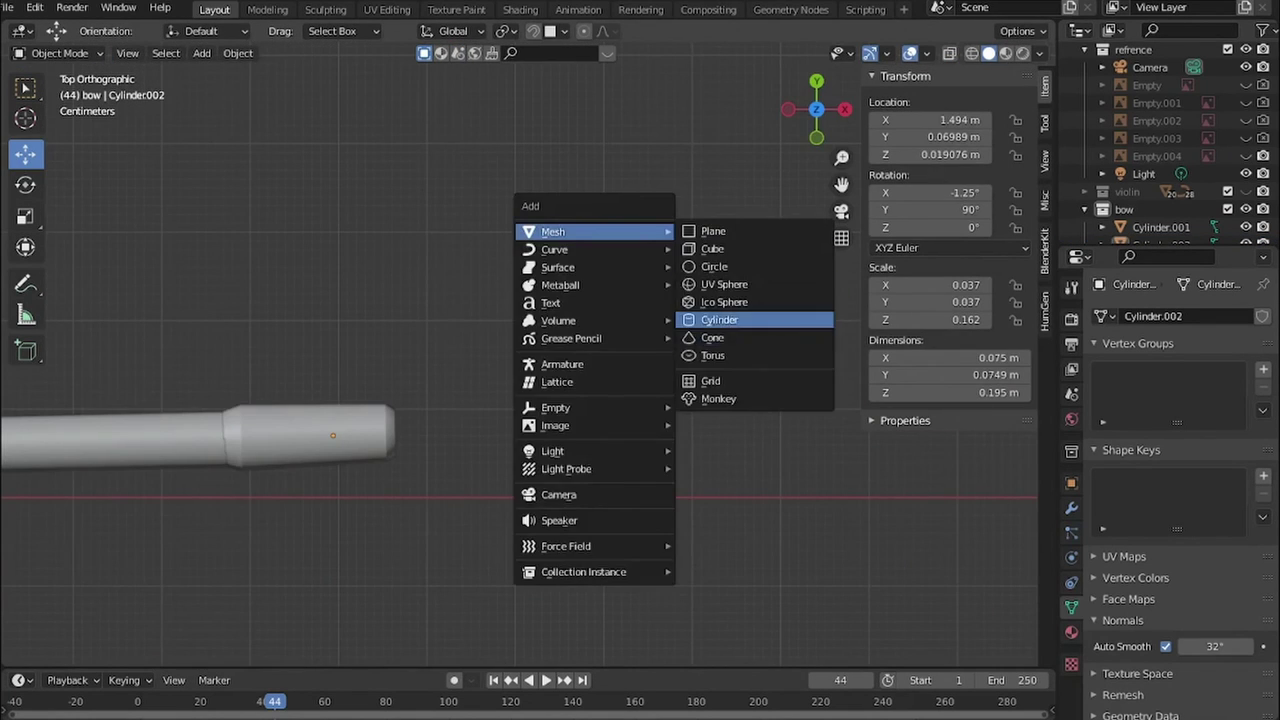
pyautogui.click(719, 319)
# - Turn the new cylinder 90° around Y and scale it down to 0.06
pyautogui.press('KP_Decimal')
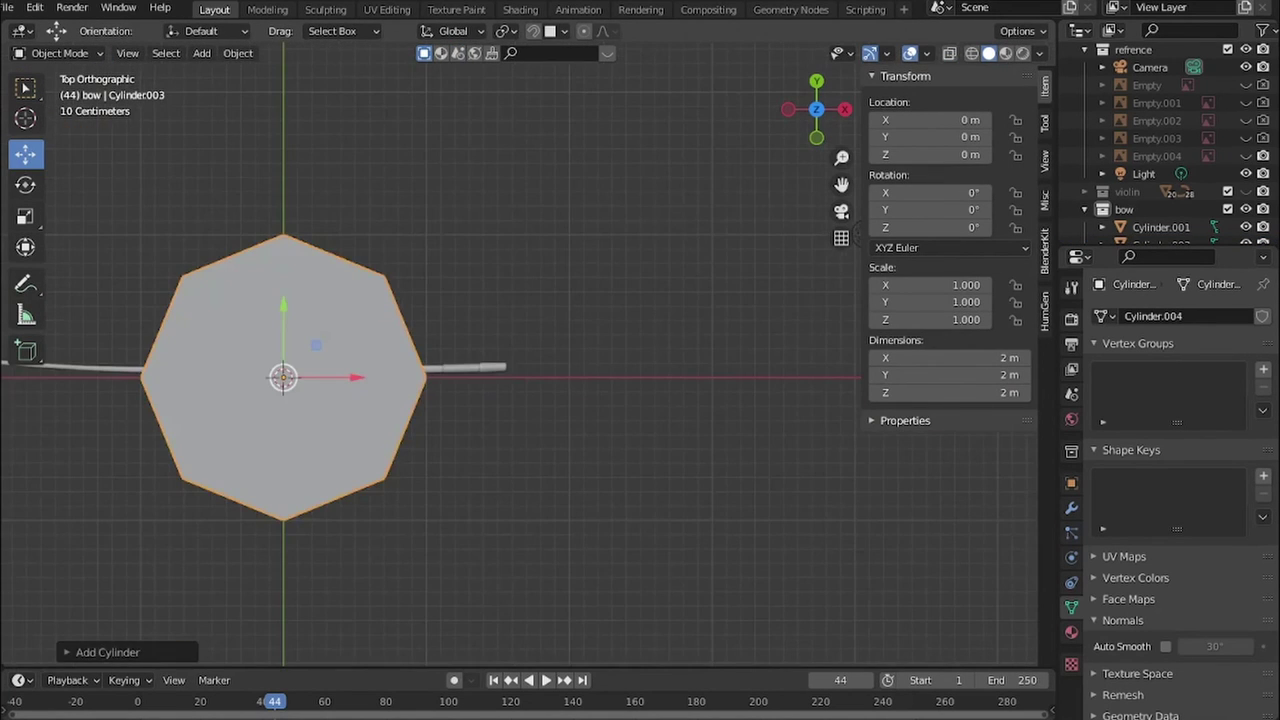
pyautogui.press('r')
pyautogui.press('y')
pyautogui.press('9')
pyautogui.press('0')
pyautogui.press('Return')
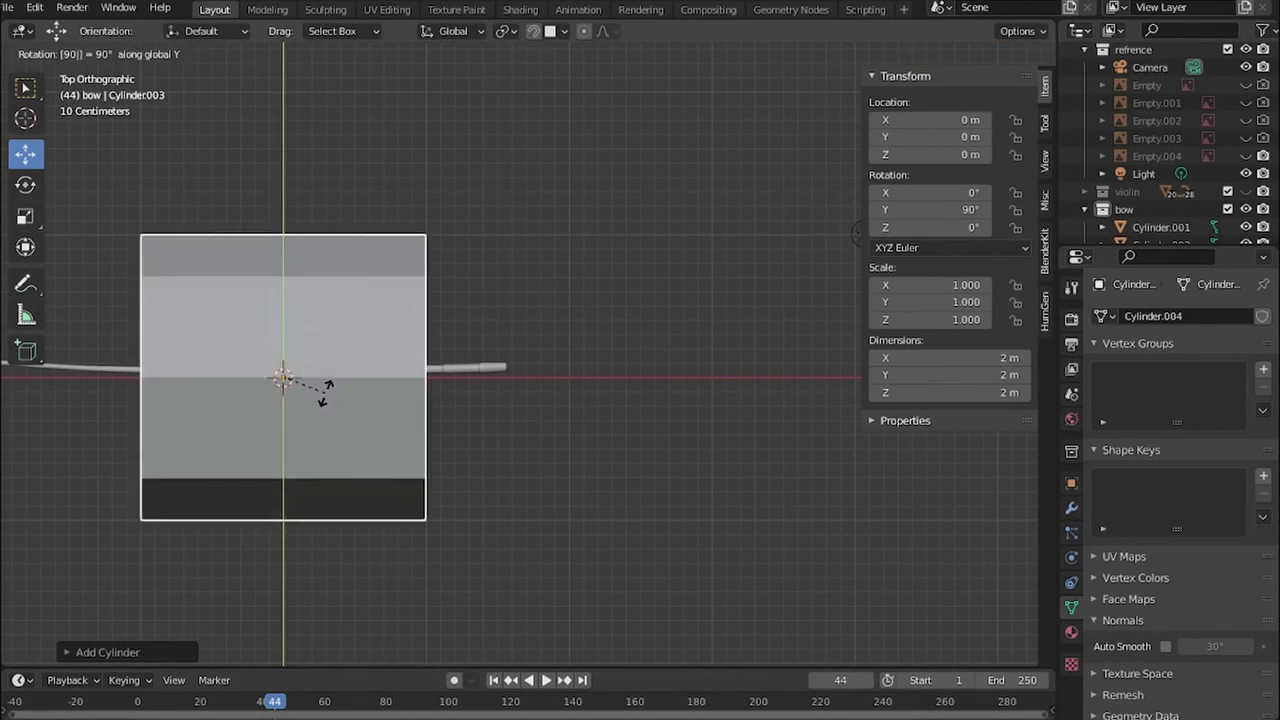
pyautogui.press('s')
pyautogui.press('.')
pyautogui.press('0')
pyautogui.press('6')
pyautogui.press('Return')
# - Move the cylinder along X and Y to the frog and stretch it along Z
pyautogui.press('g')
pyautogui.press('x')
pyautogui.press('Return')
pyautogui.scroll(3, 432, 403)
pyautogui.press('g')
pyautogui.press('y')
pyautogui.press('Return')
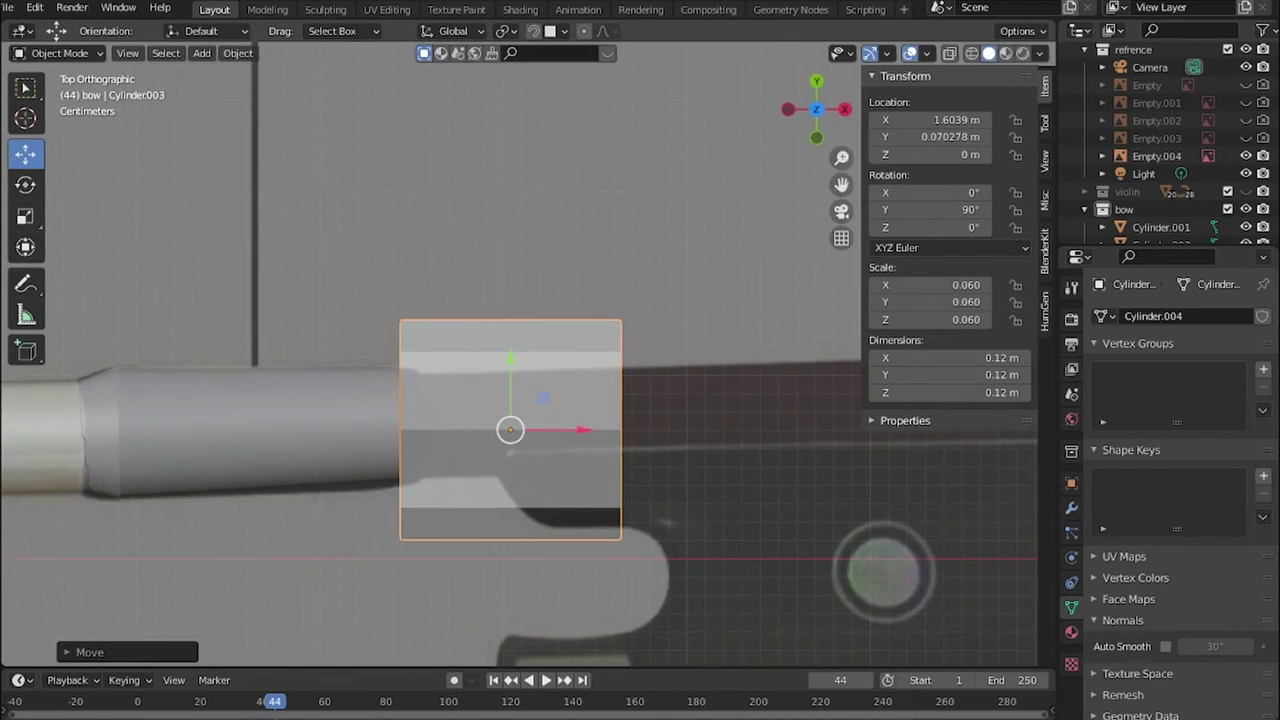
pyautogui.press('s')
pyautogui.press('z')
pyautogui.press('Return')
pyautogui.press('g')
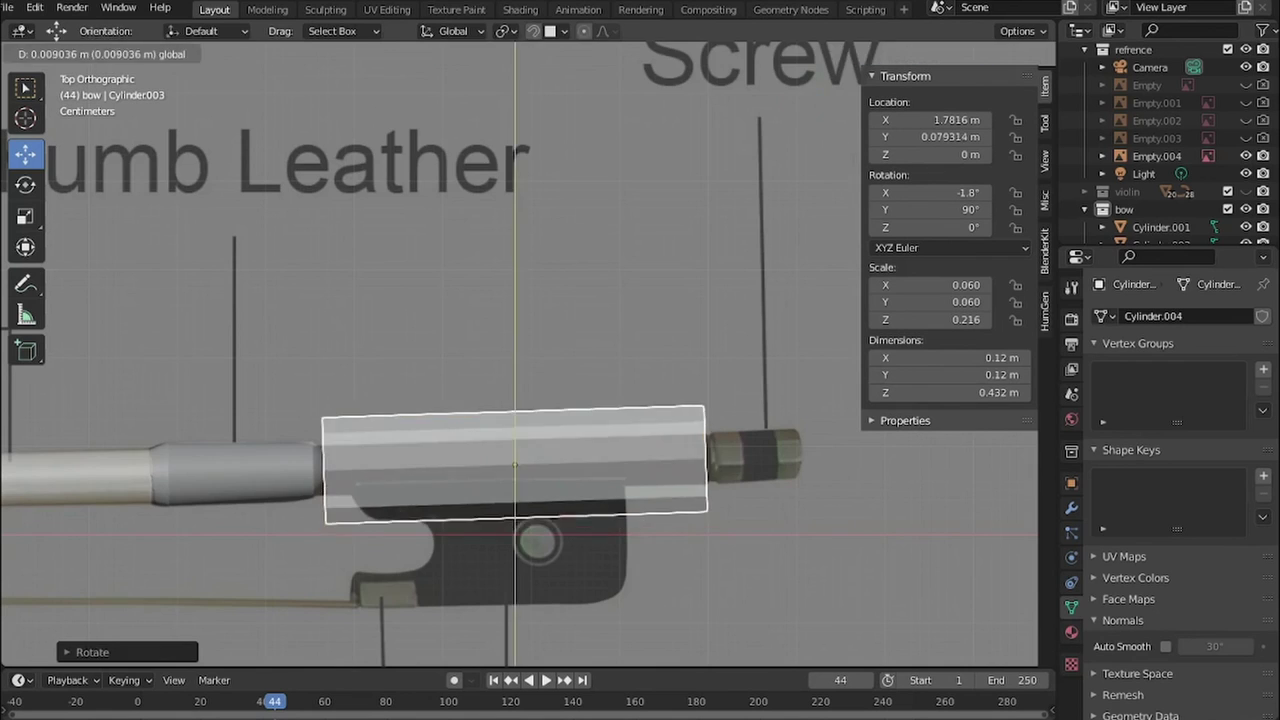
pyautogui.scroll(2, 466, 457)
pyautogui.press('Return')
# - Thin the cylinder while keeping its length, then nudge it along Y
pyautogui.press('s')
pyautogui.hotkey('shift', 'x')
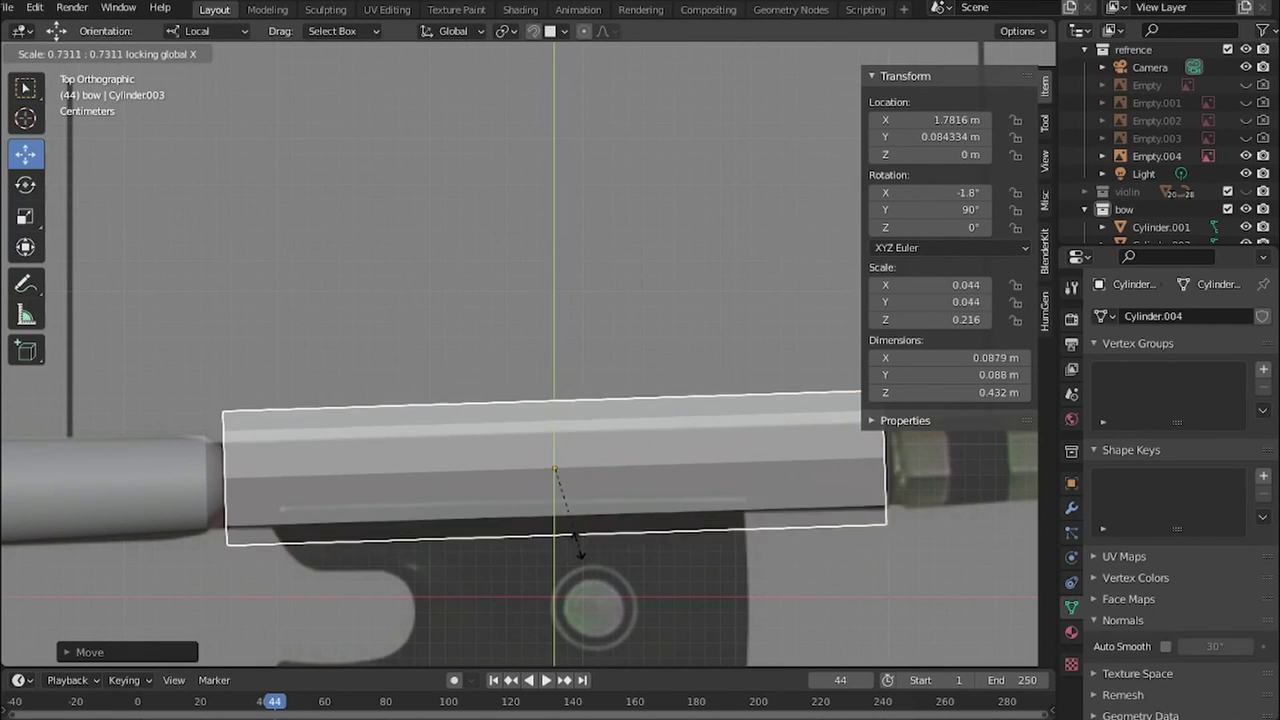
pyautogui.press('Return')
pyautogui.press('g')
pyautogui.press('y')
pyautogui.press('Return')
pyautogui.scroll(-2, 580, 553)
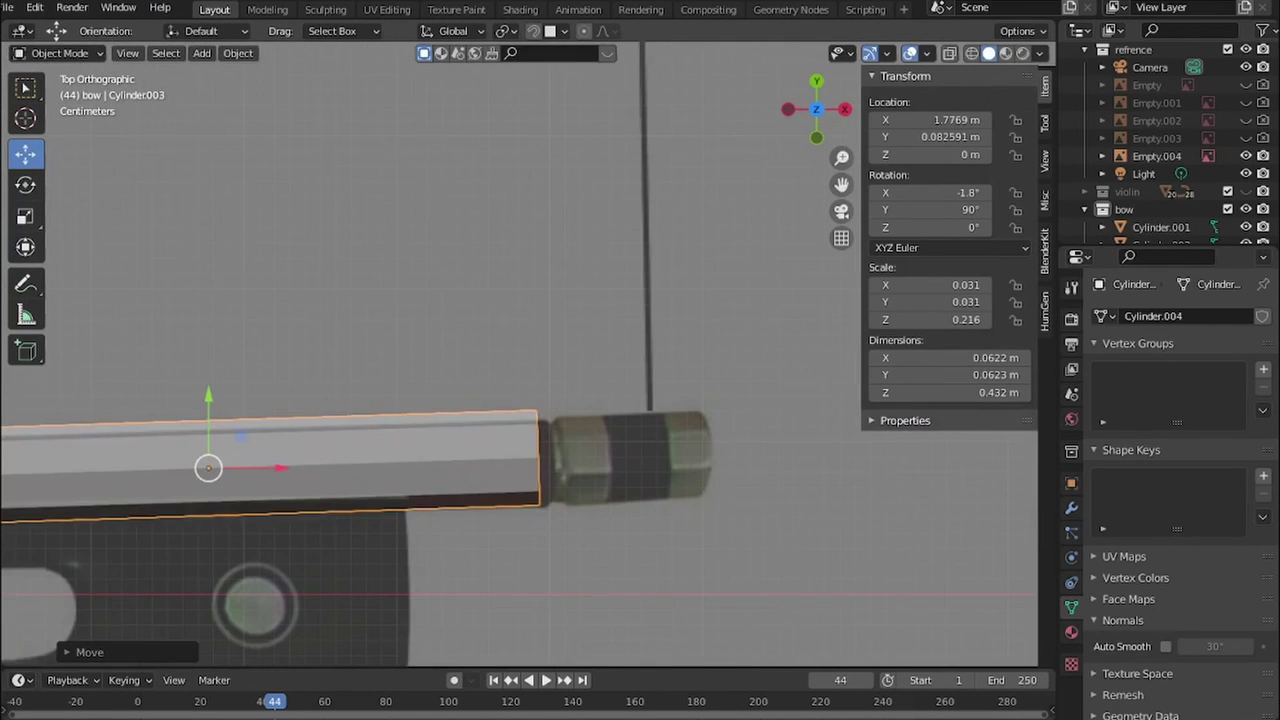
# - Separate the cylinder's end loop into its own ring object and duplicate the long cylinder
pyautogui.press('Tab')
pyautogui.keyDown('alt'); pyautogui.click(548, 458); pyautogui.keyUp('alt')
pyautogui.press('g')
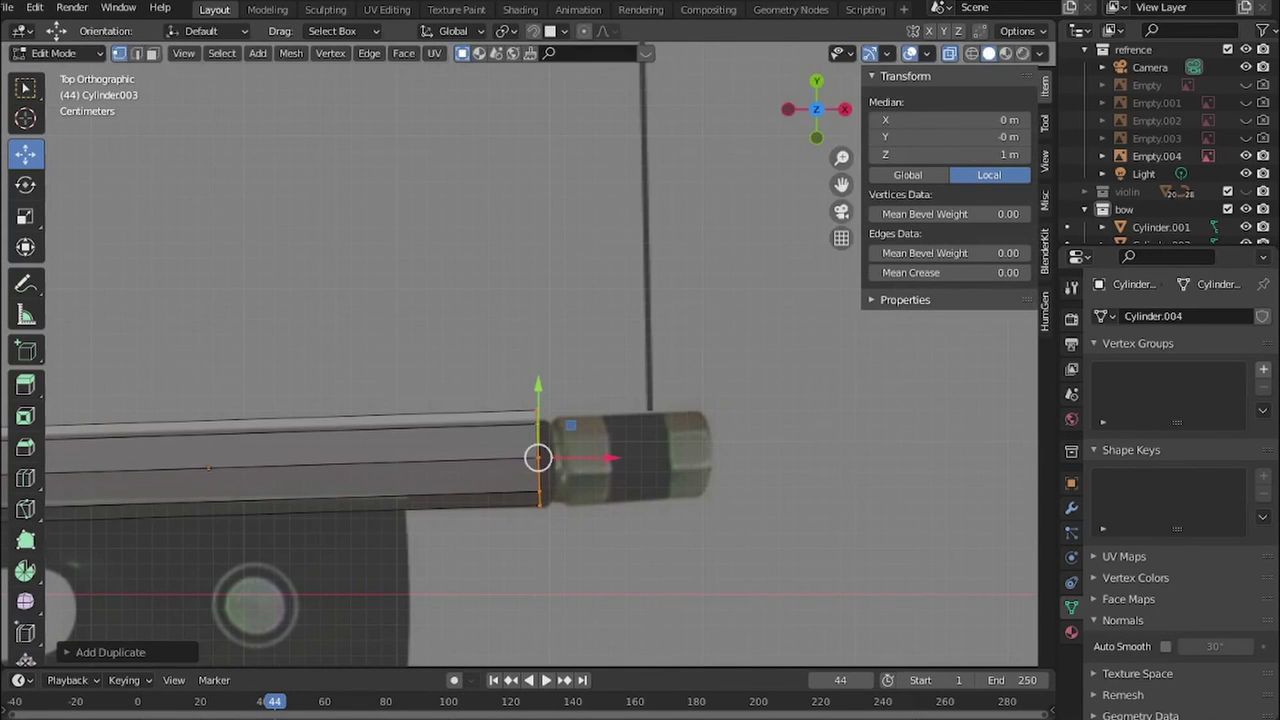
pyautogui.scroll(2, 538, 457)
pyautogui.press('Tab')
pyautogui.press('Tab')
pyautogui.press('l')
pyautogui.press('p')
pyautogui.click(369, 456)
pyautogui.press('Tab')
pyautogui.moveTo(500, 400); pyautogui.dragTo(560, 380, button='middle')
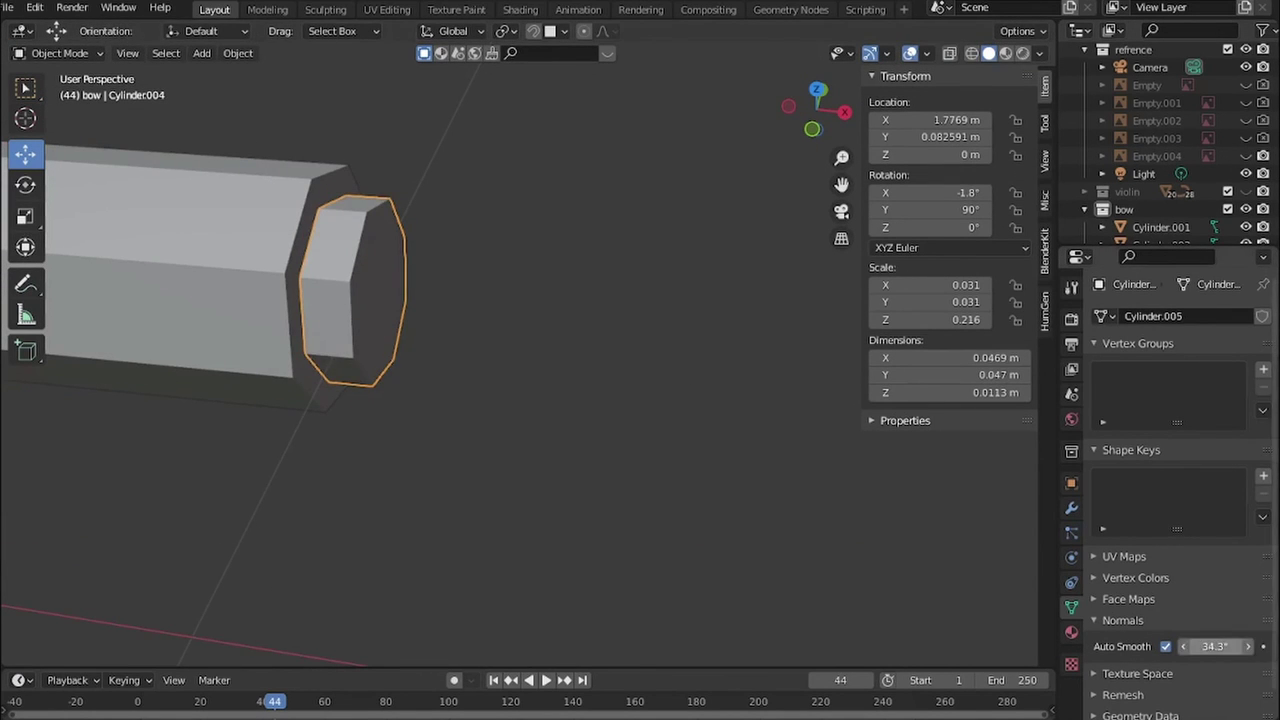
pyautogui.moveTo(500, 400); pyautogui.dragTo(540, 380, button='middle')
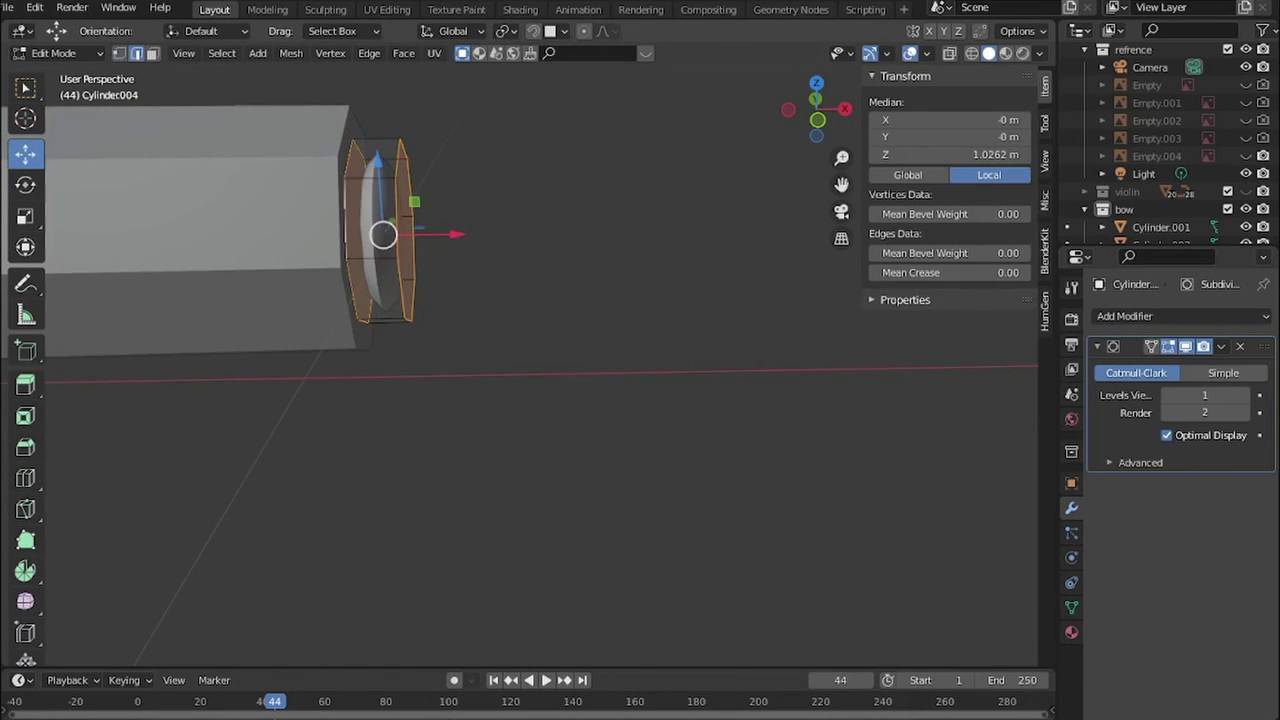
pyautogui.press('Tab')
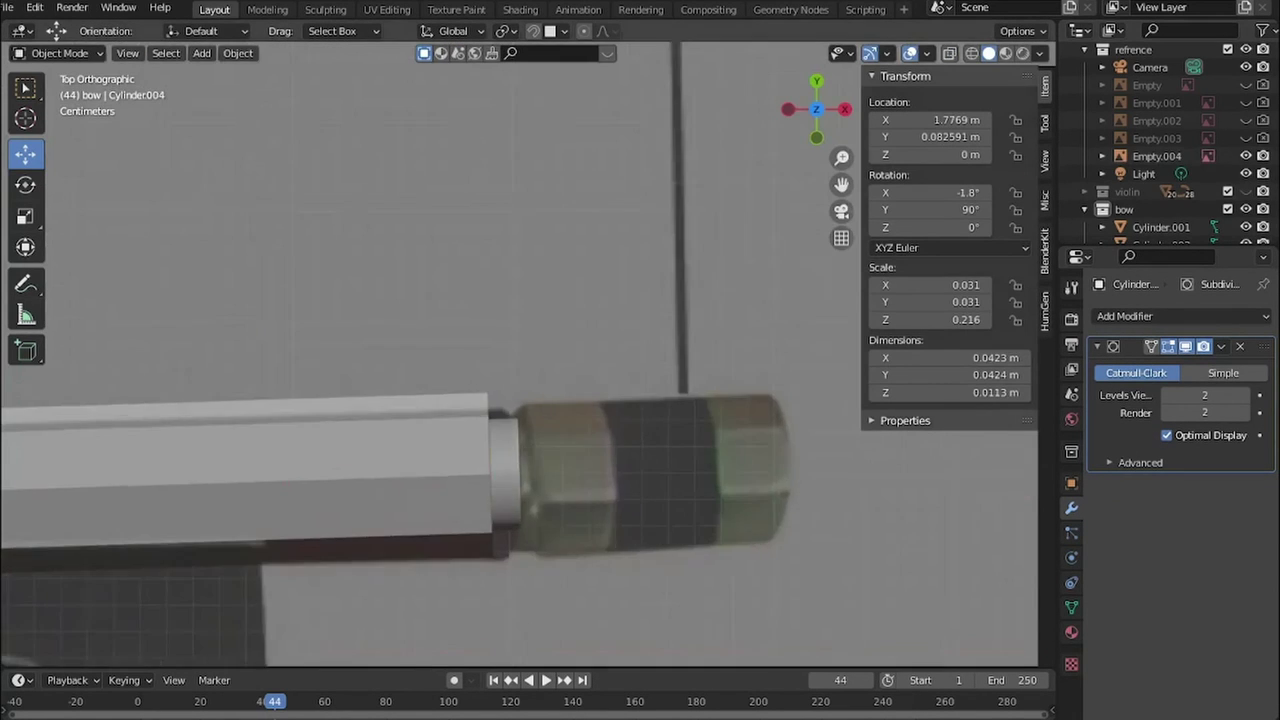
pyautogui.hotkey('shift', 'd')
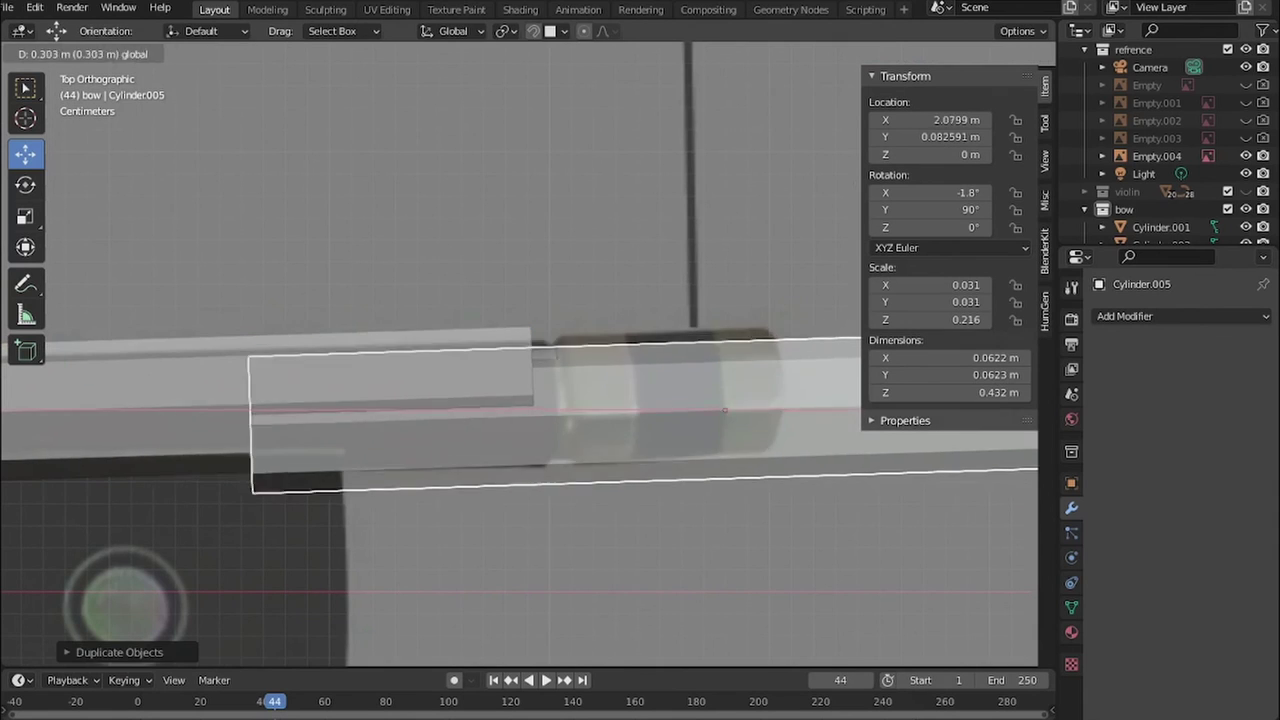
# - Shorten the duplicated cylinder along Z into a short screw cap
pyautogui.press('s')
pyautogui.press('z')
pyautogui.press('g')
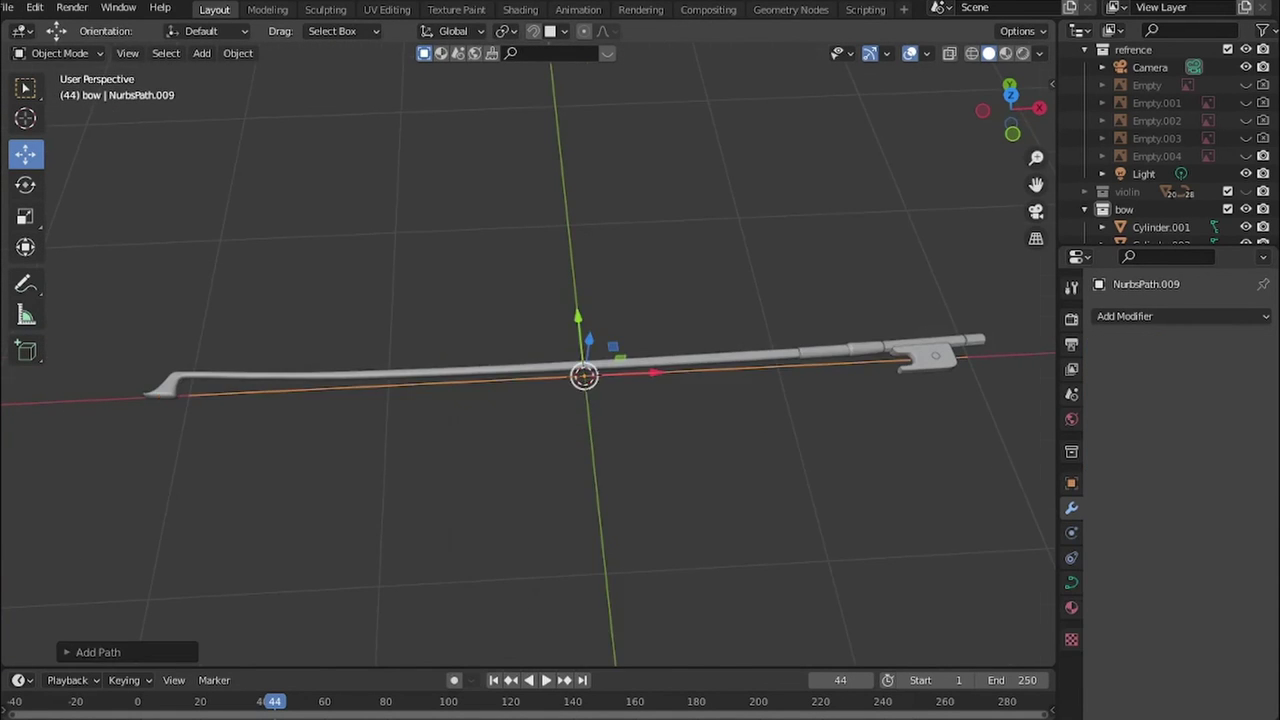
# - Bend the hair path's end point down toward the frog with proportional editing
pyautogui.press('Return')
pyautogui.press('Tab')
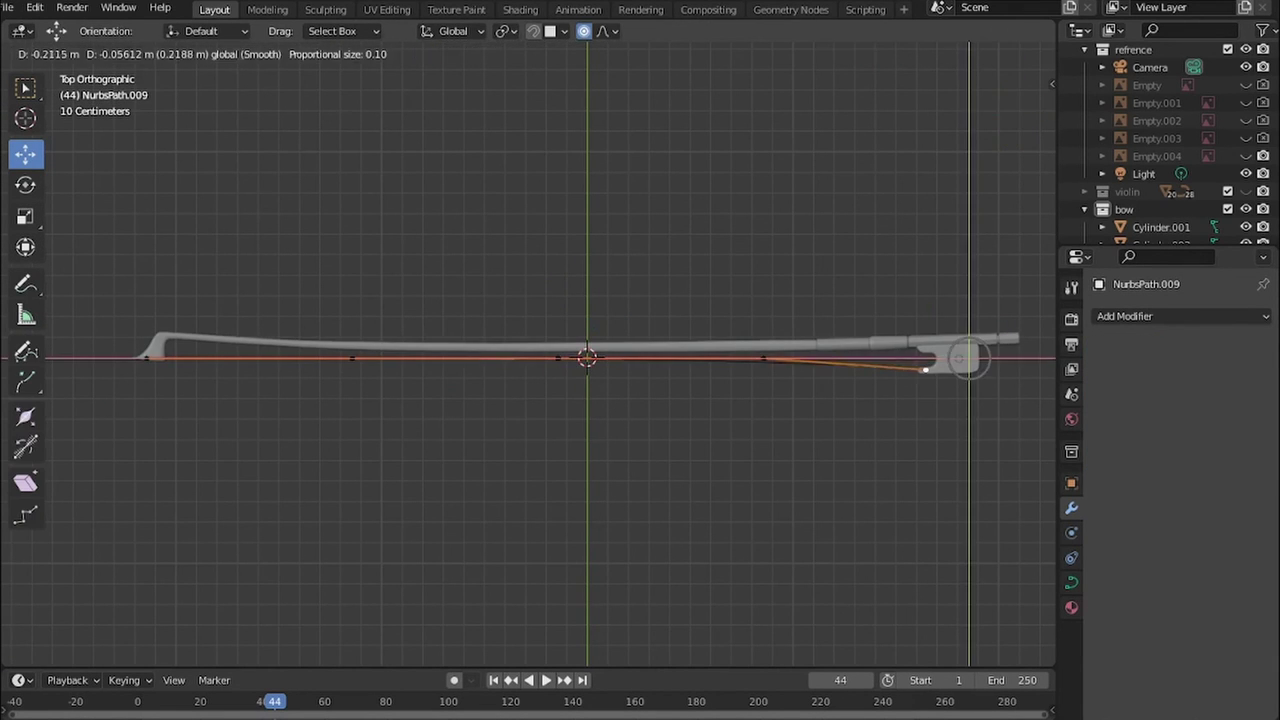
pyautogui.press('Return')
pyautogui.scroll(4, 620, 450)
pyautogui.moveTo(560, 470)
pyautogui.keyDown('shift'); pyautogui.mouseDown(button='middle')
pyautogui.moveTo(900, 470)
pyautogui.moveTo(1080, 500)
pyautogui.mouseUp(button='middle'); pyautogui.keyUp('shift')
pyautogui.scroll(5, 593, 448)
pyautogui.click(257, 444)
pyautogui.press('g')
pyautogui.click(257, 444)
pyautogui.press('Tab')
# - Give the hair path a 0.02 m extrude and raise it along Z in front view
pyautogui.keyDown('shift'); pyautogui.moveTo(257, 444); pyautogui.dragTo(434, 431, button='middle'); pyautogui.keyUp('shift')
pyautogui.scroll(3, 600, 540)
pyautogui.scroll(-5, 528, 355)
pyautogui.moveTo(528, 355); pyautogui.dragTo(680, 260, button='middle')
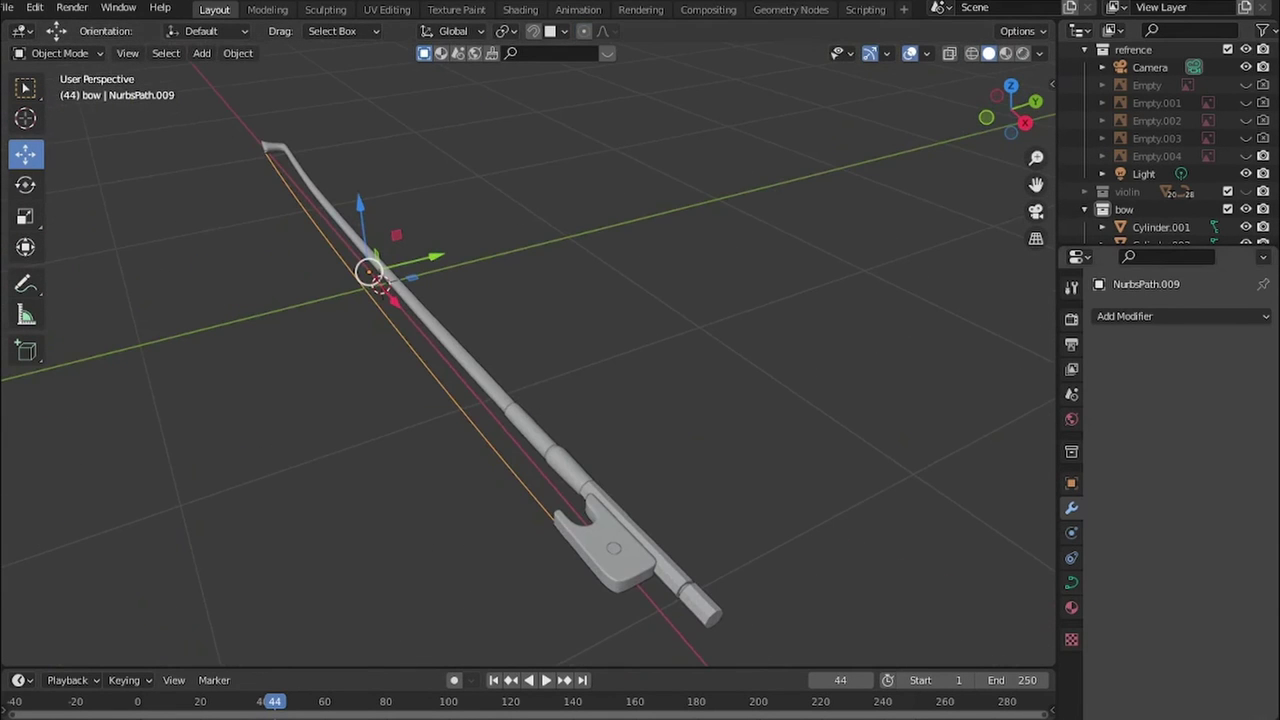
pyautogui.click(1071, 582)
pyautogui.press('KP_1')
pyautogui.scroll(3, 528, 420)
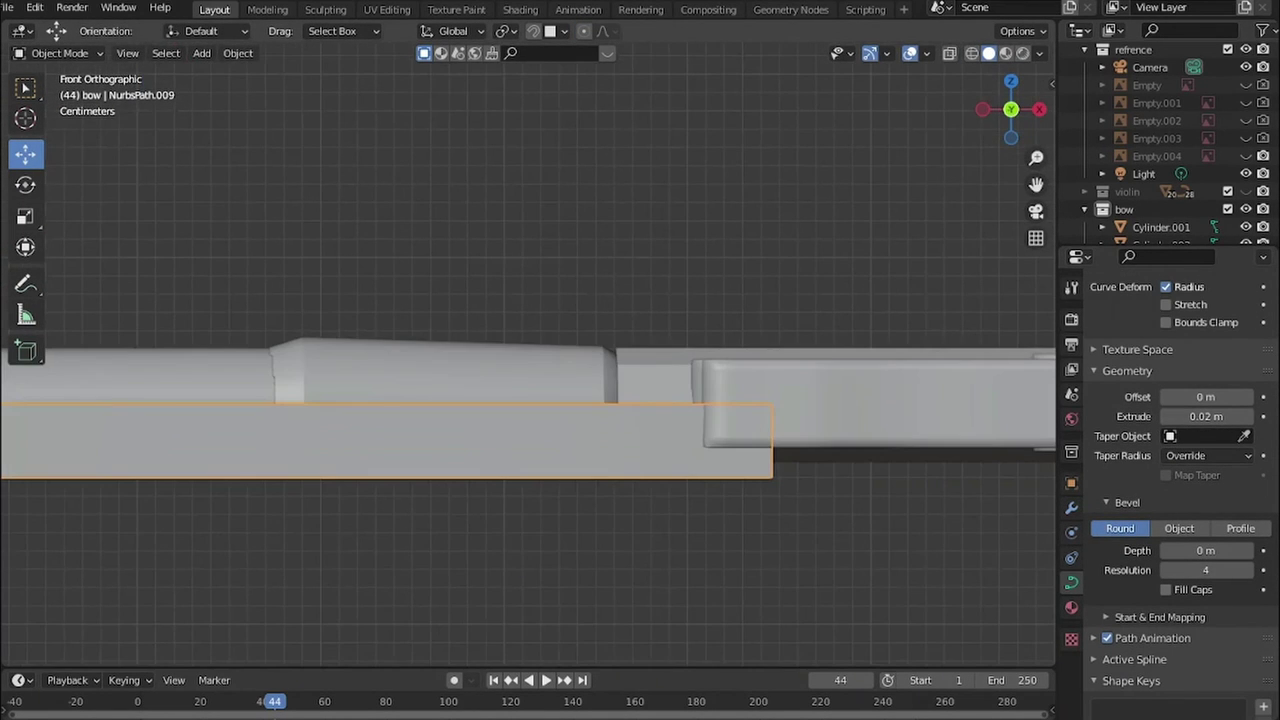
pyautogui.press('g')
pyautogui.press('z')
pyautogui.moveTo(528, 420)
pyautogui.mouseDown(button='middle')
pyautogui.moveTo(600, 380)
pyautogui.moveTo(200, 370)
pyautogui.mouseUp(button='middle')
pyautogui.scroll(4, 528, 420)
pyautogui.scroll(-5, 528, 420)
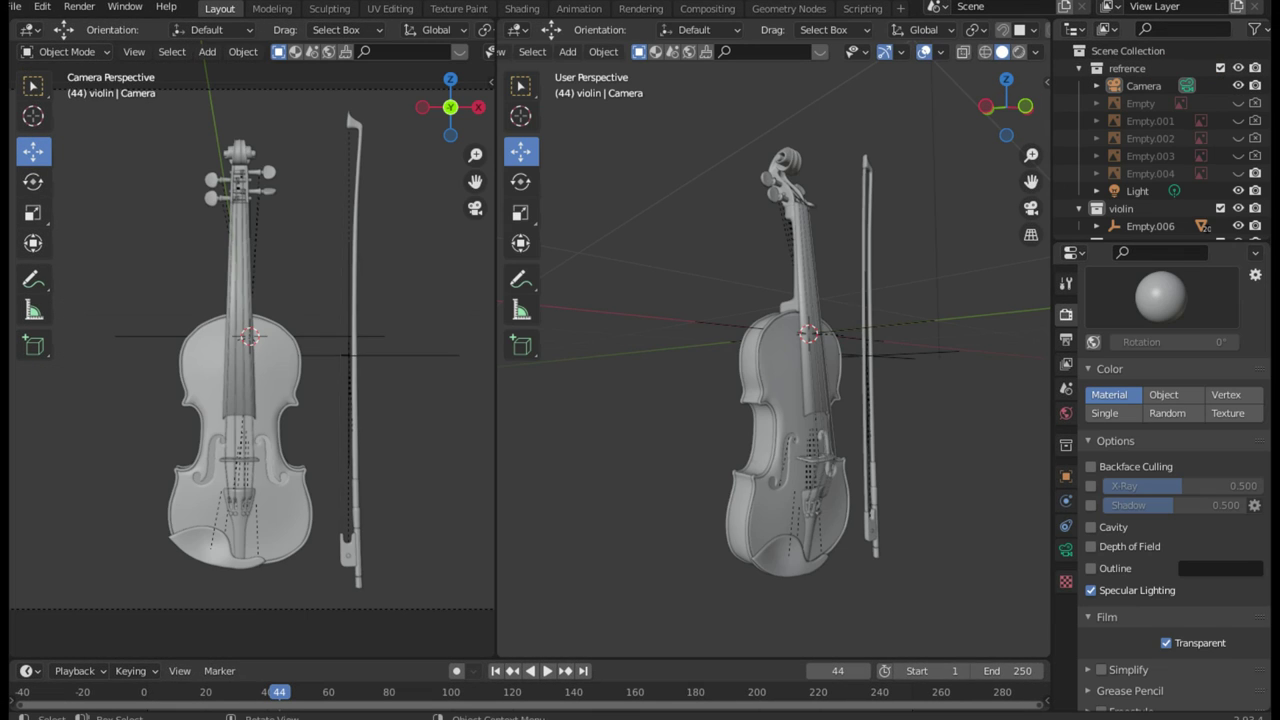